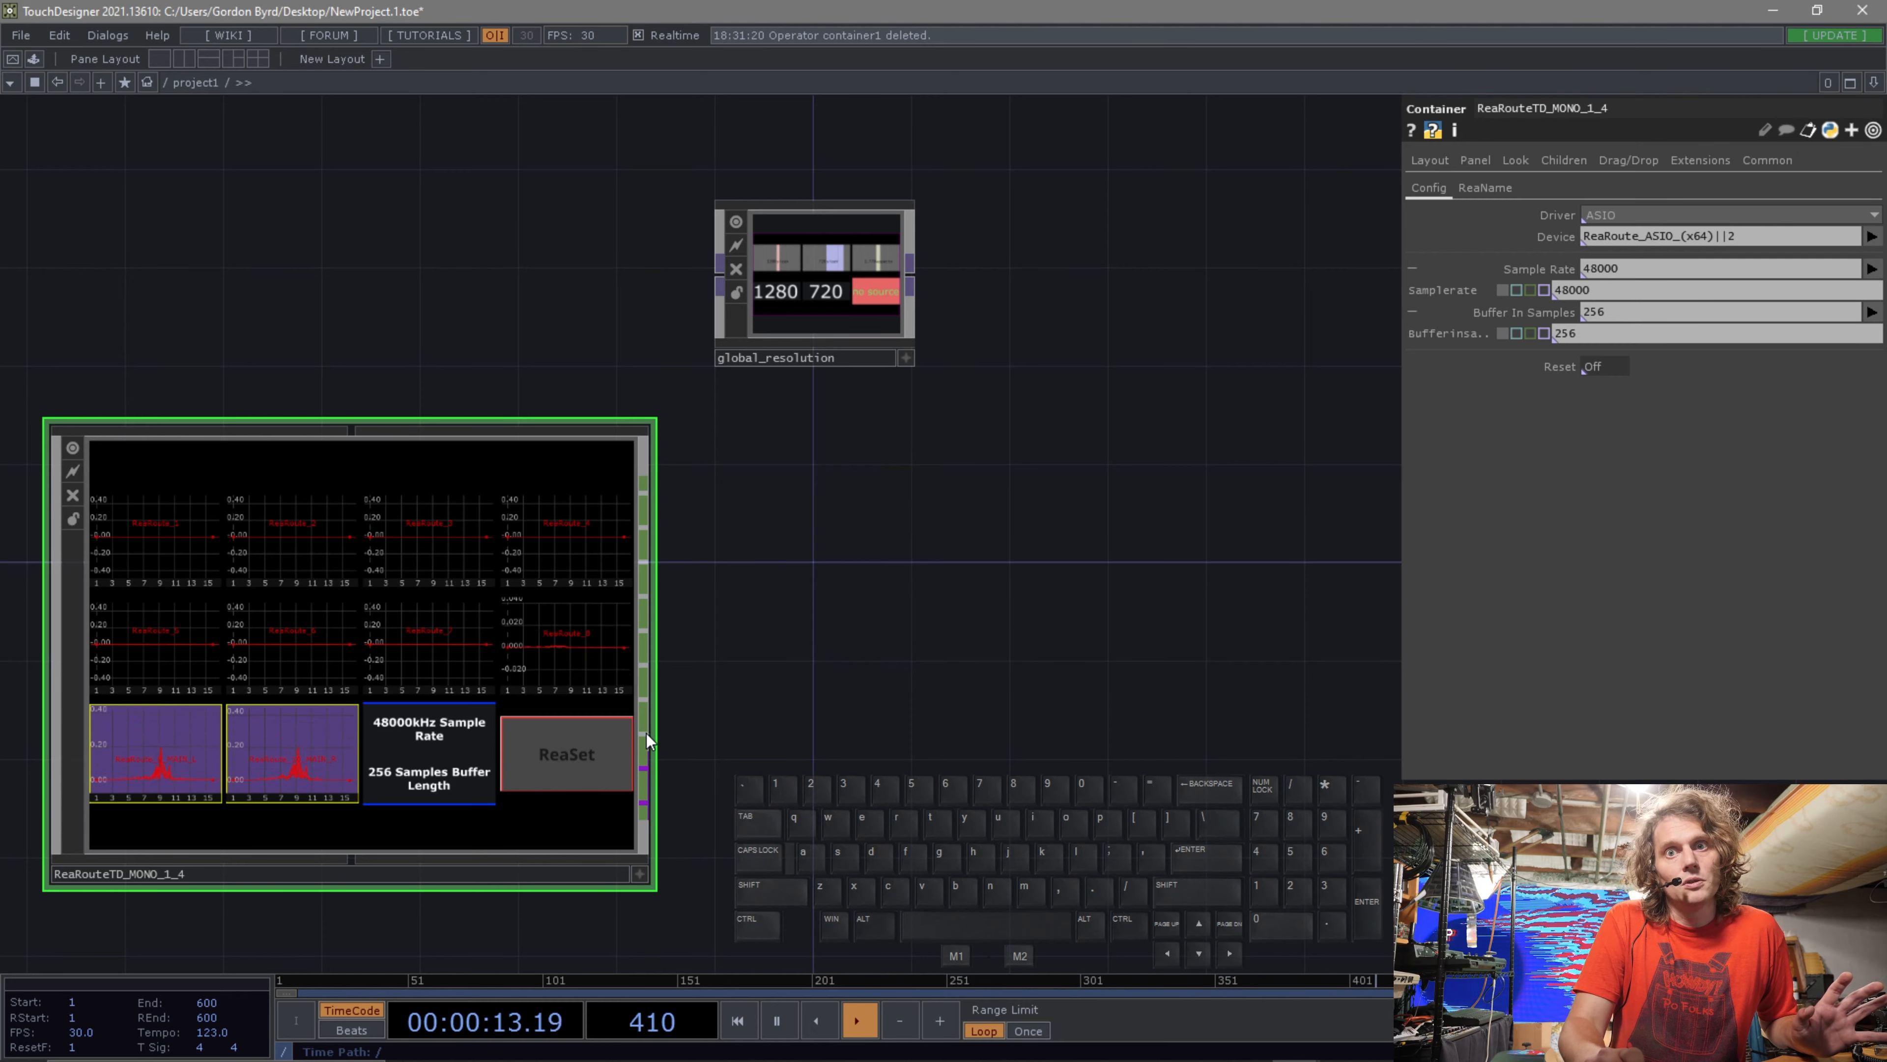
key(Tab)
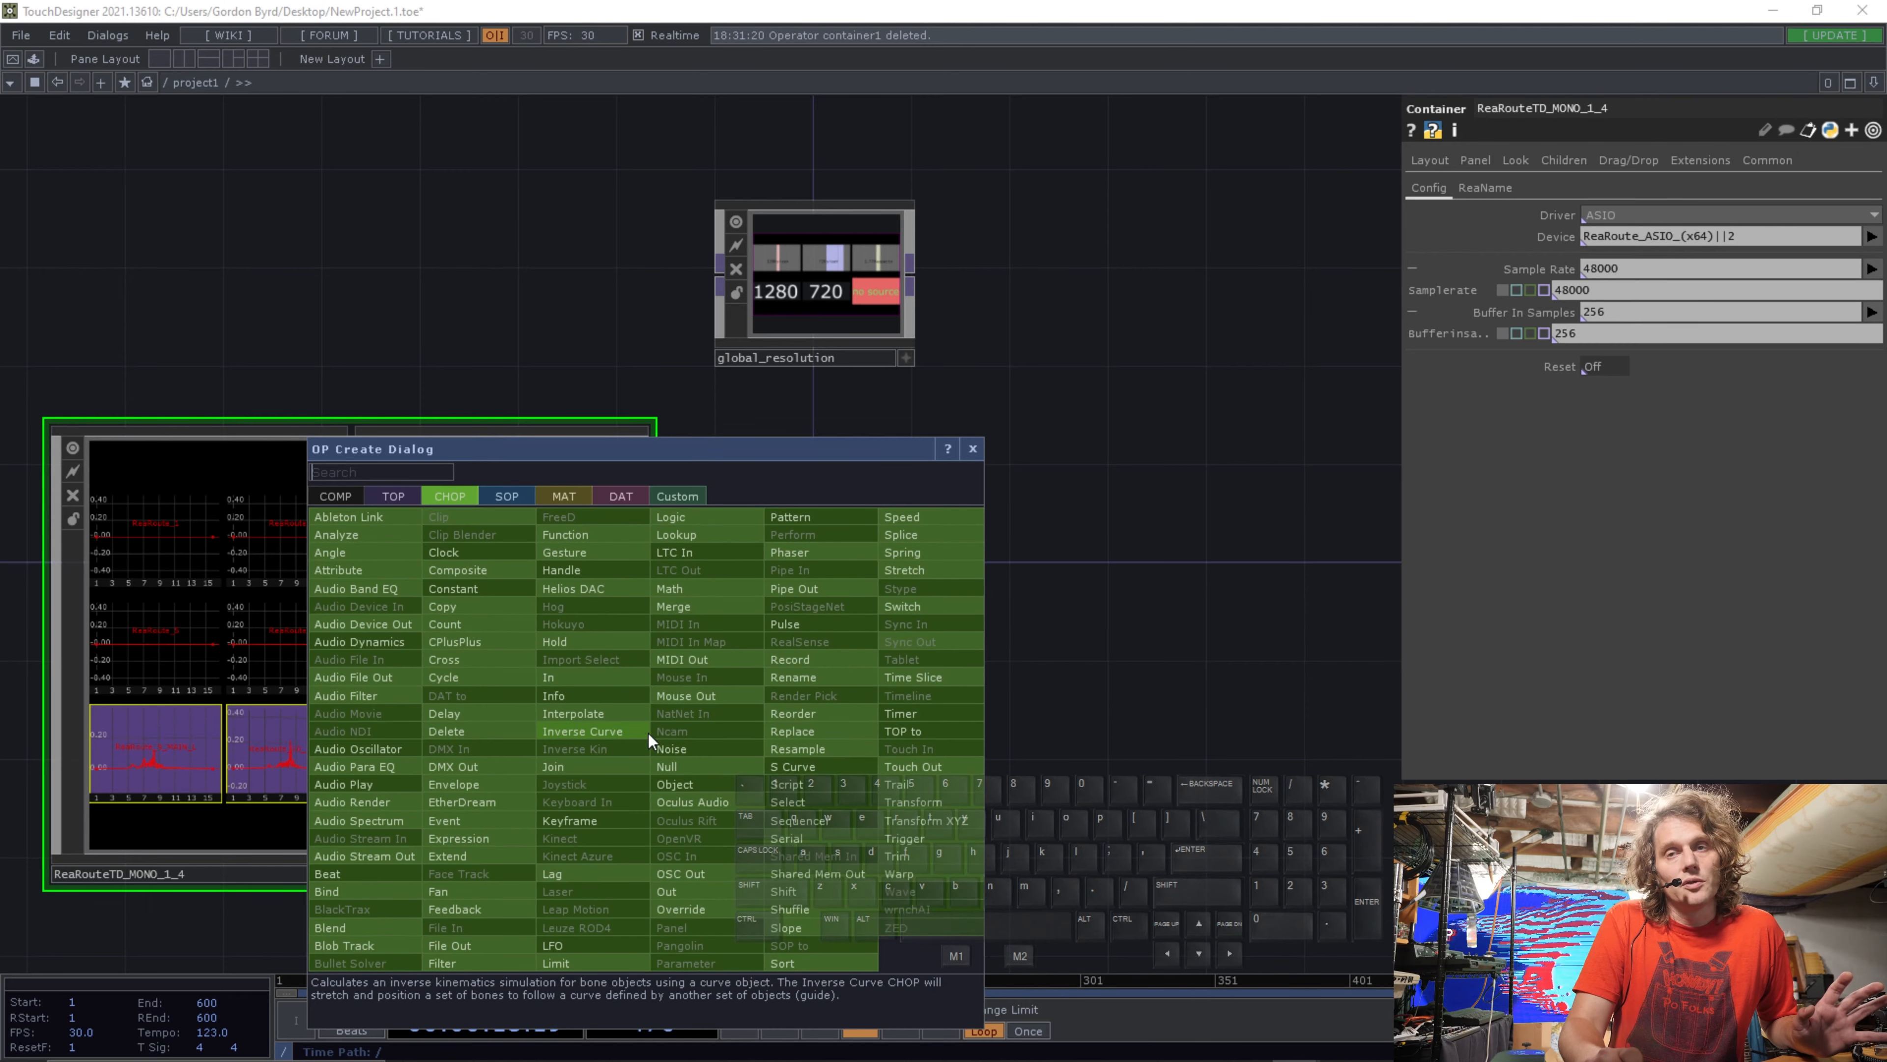
drag(716, 448, 1076, 389)
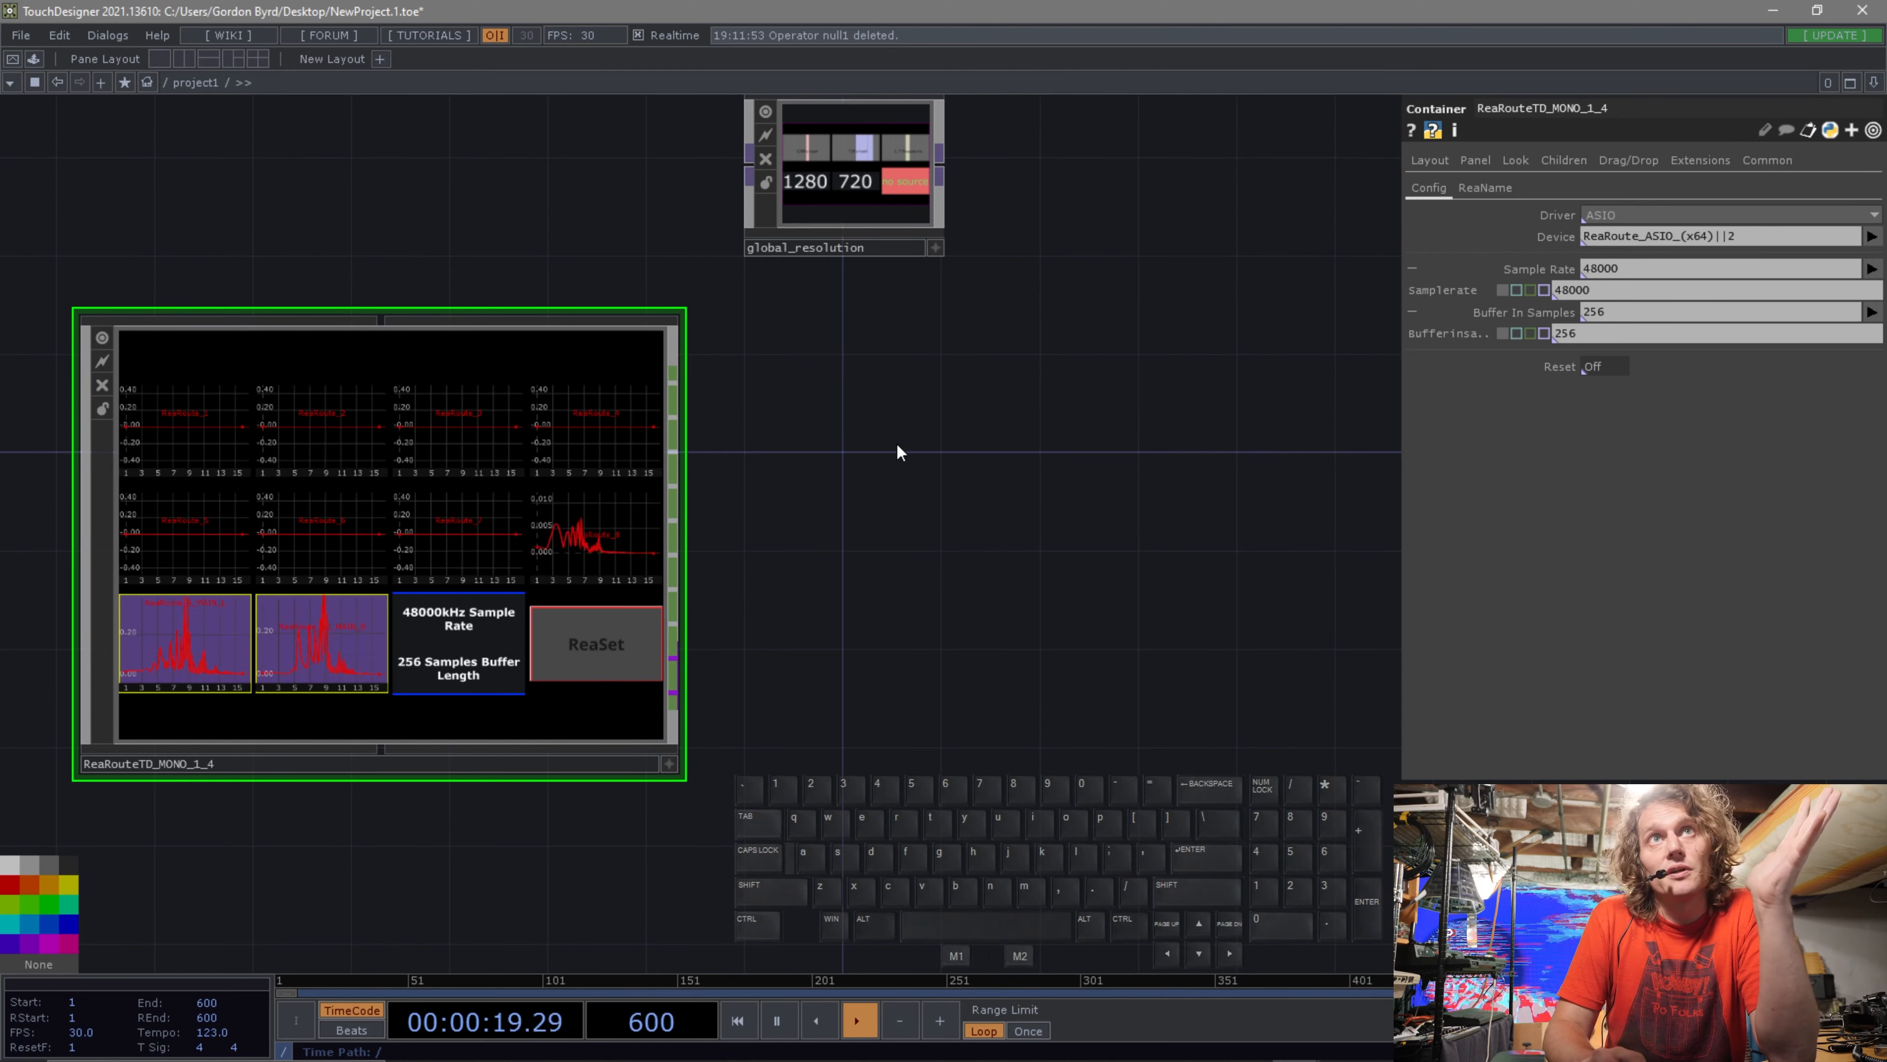
Add a Movie File In TOP to the network beside the audio container.
key(Tab)
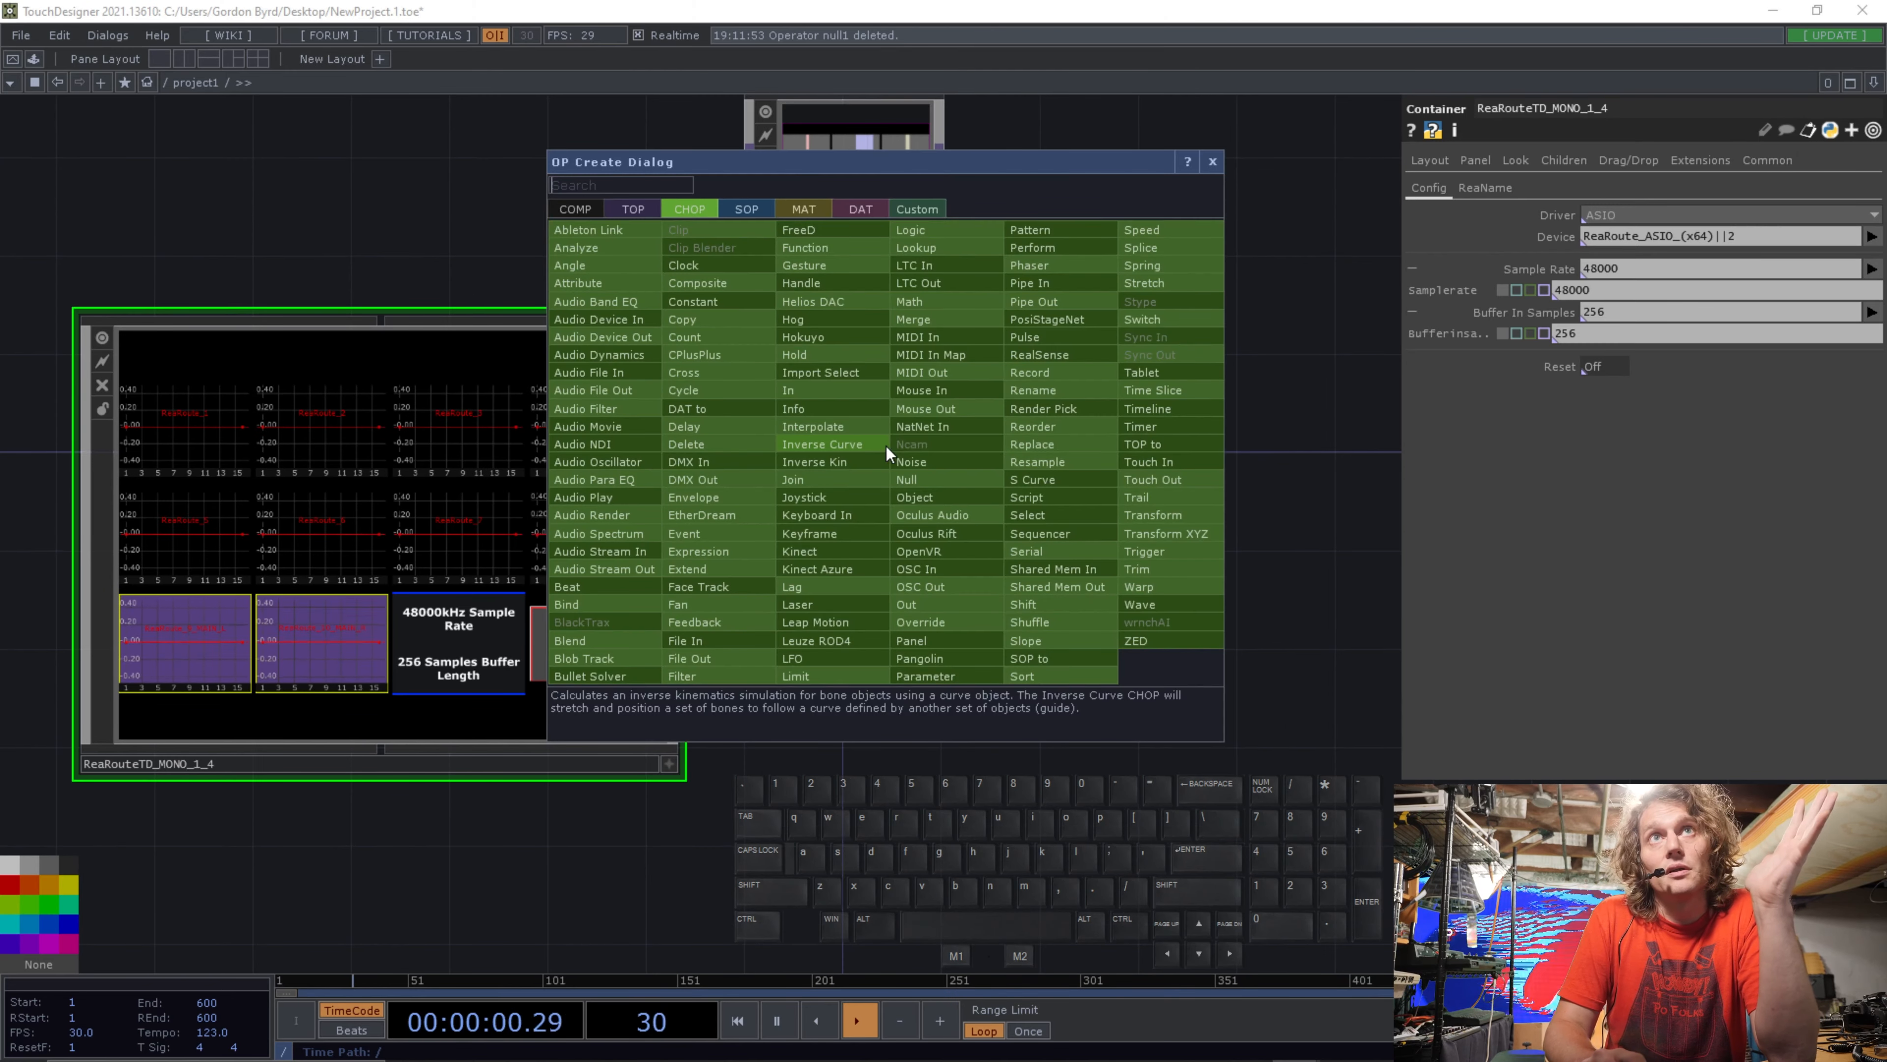
click(646, 213)
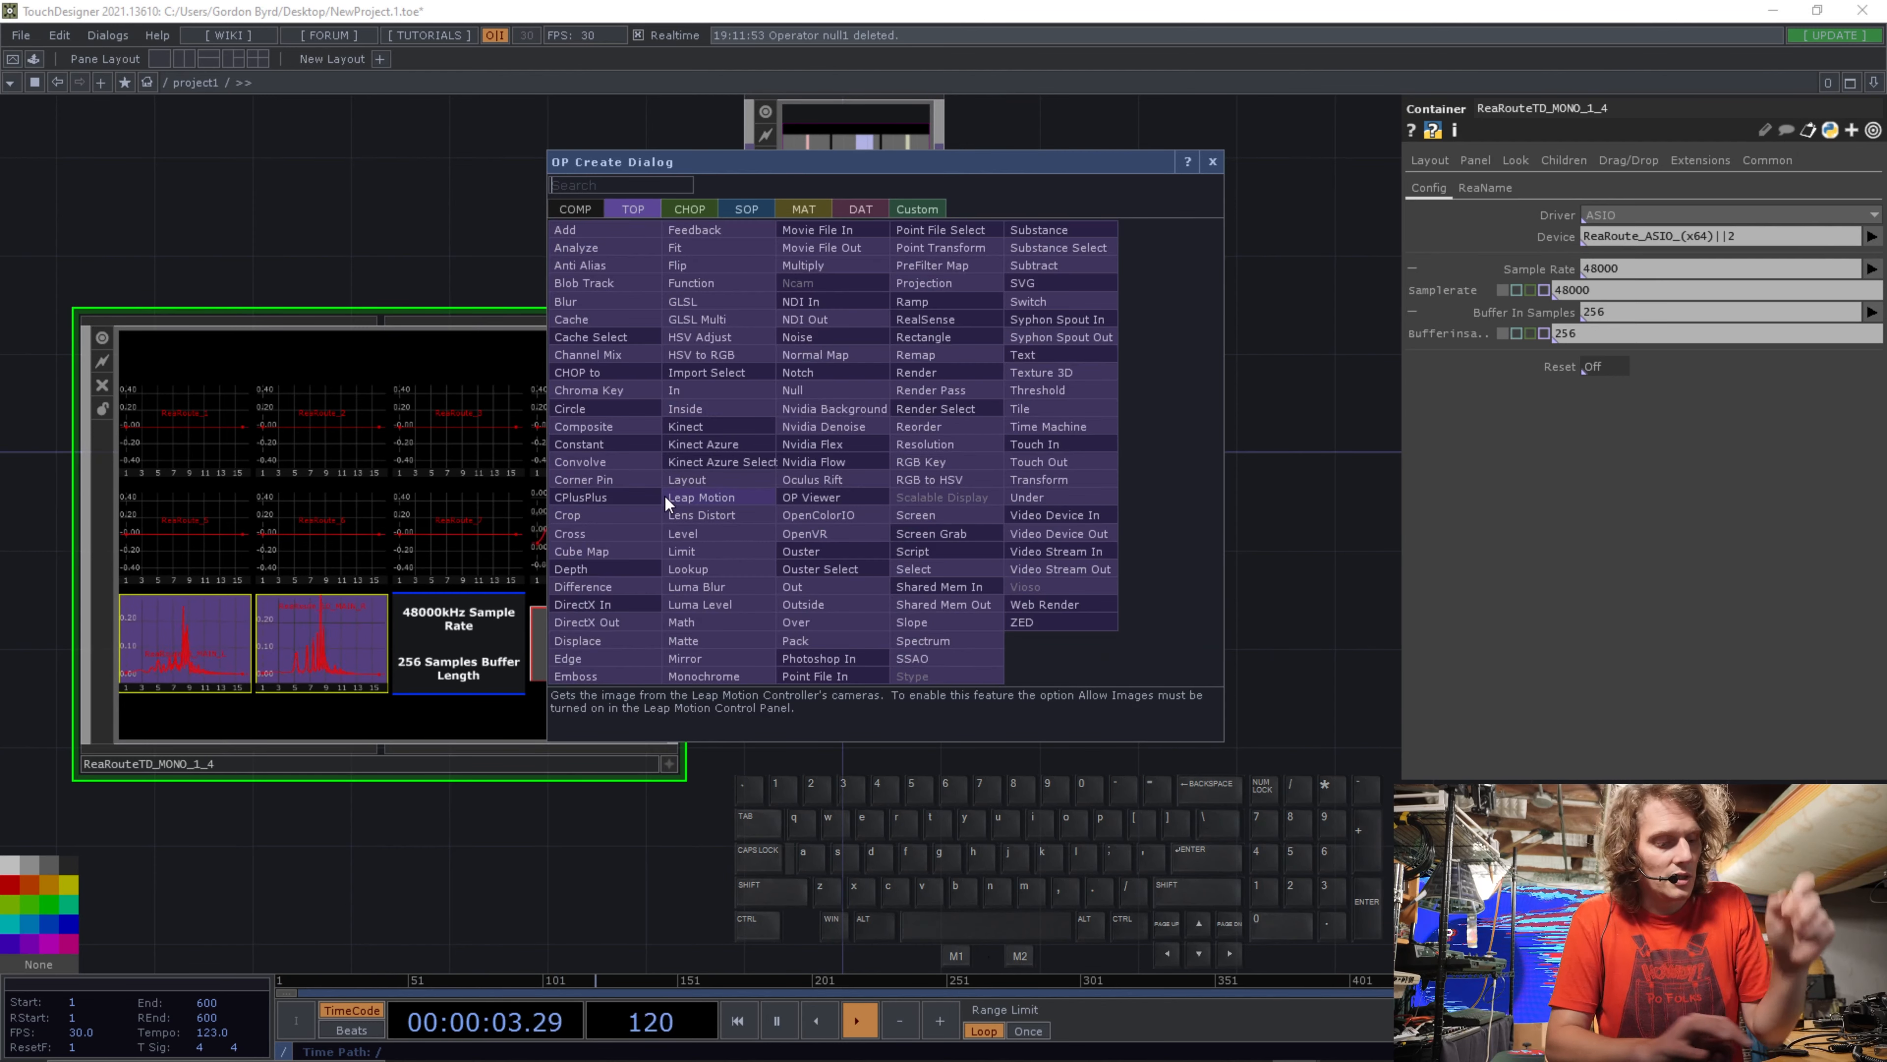
text(movie)
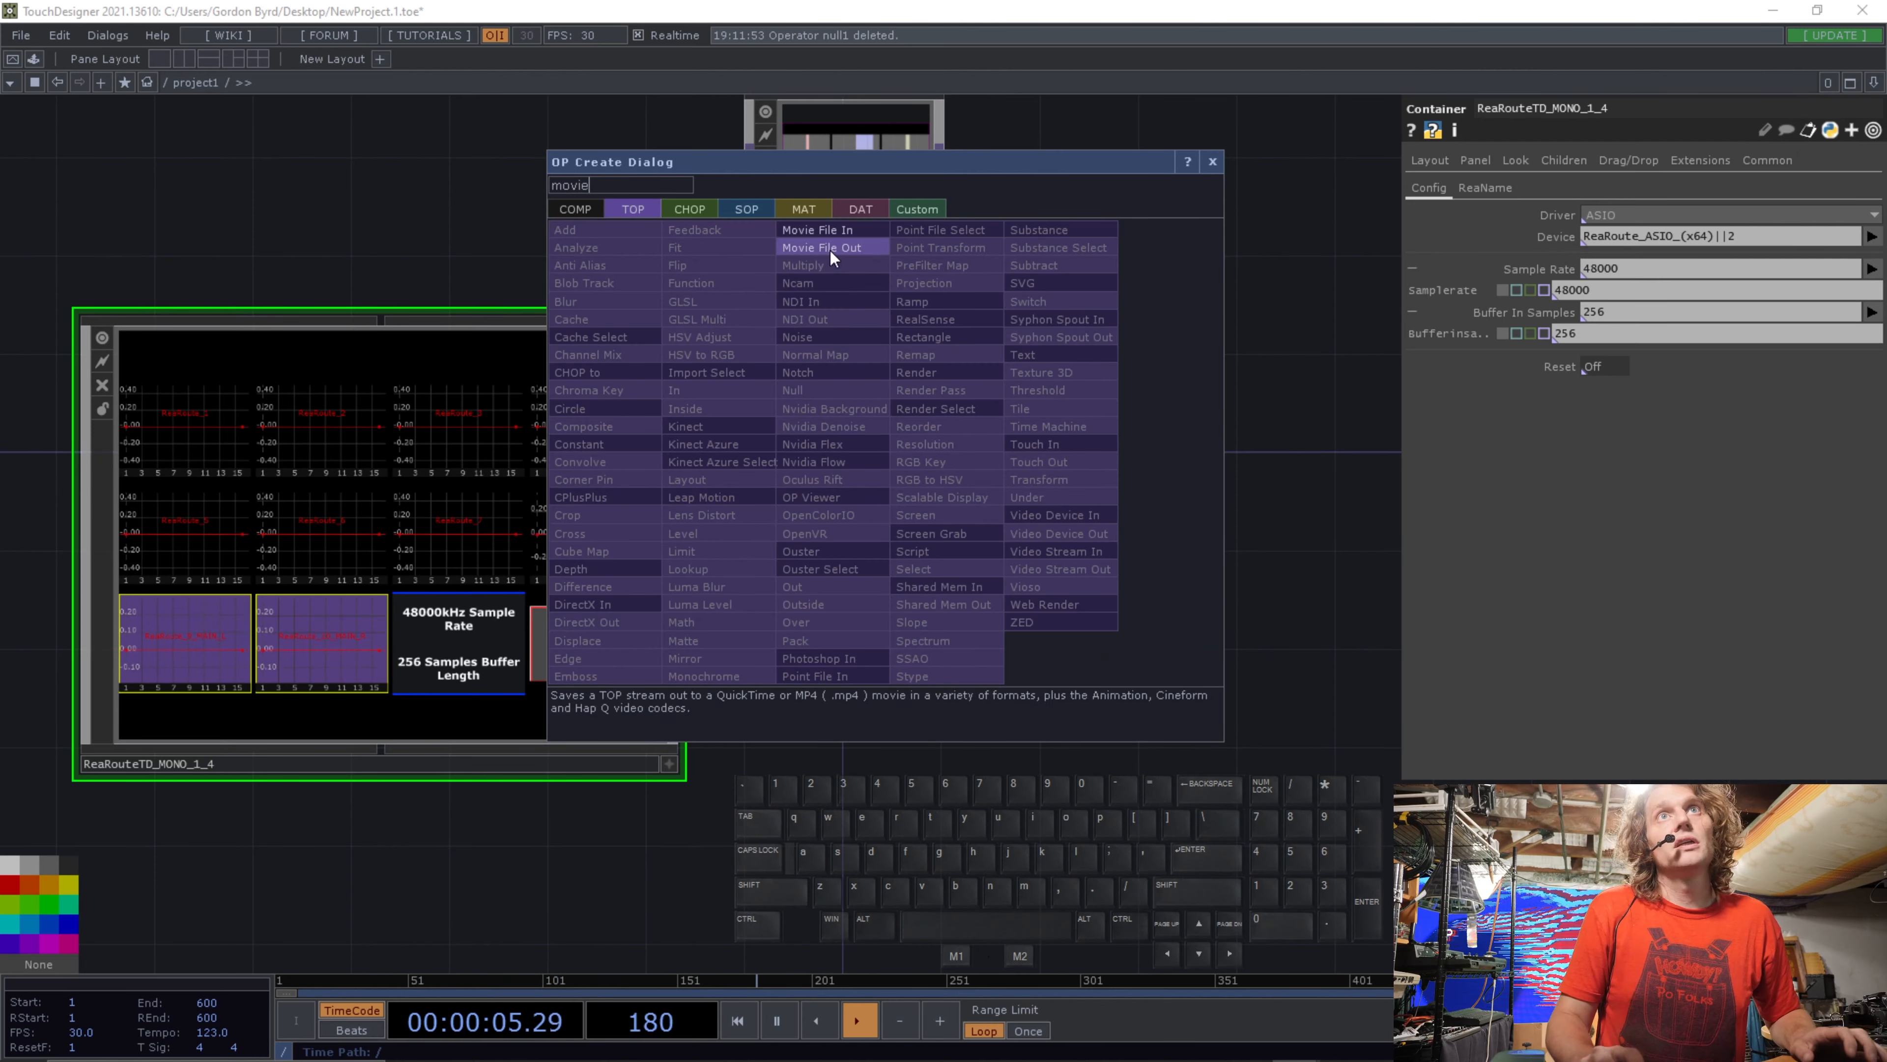
click(832, 231)
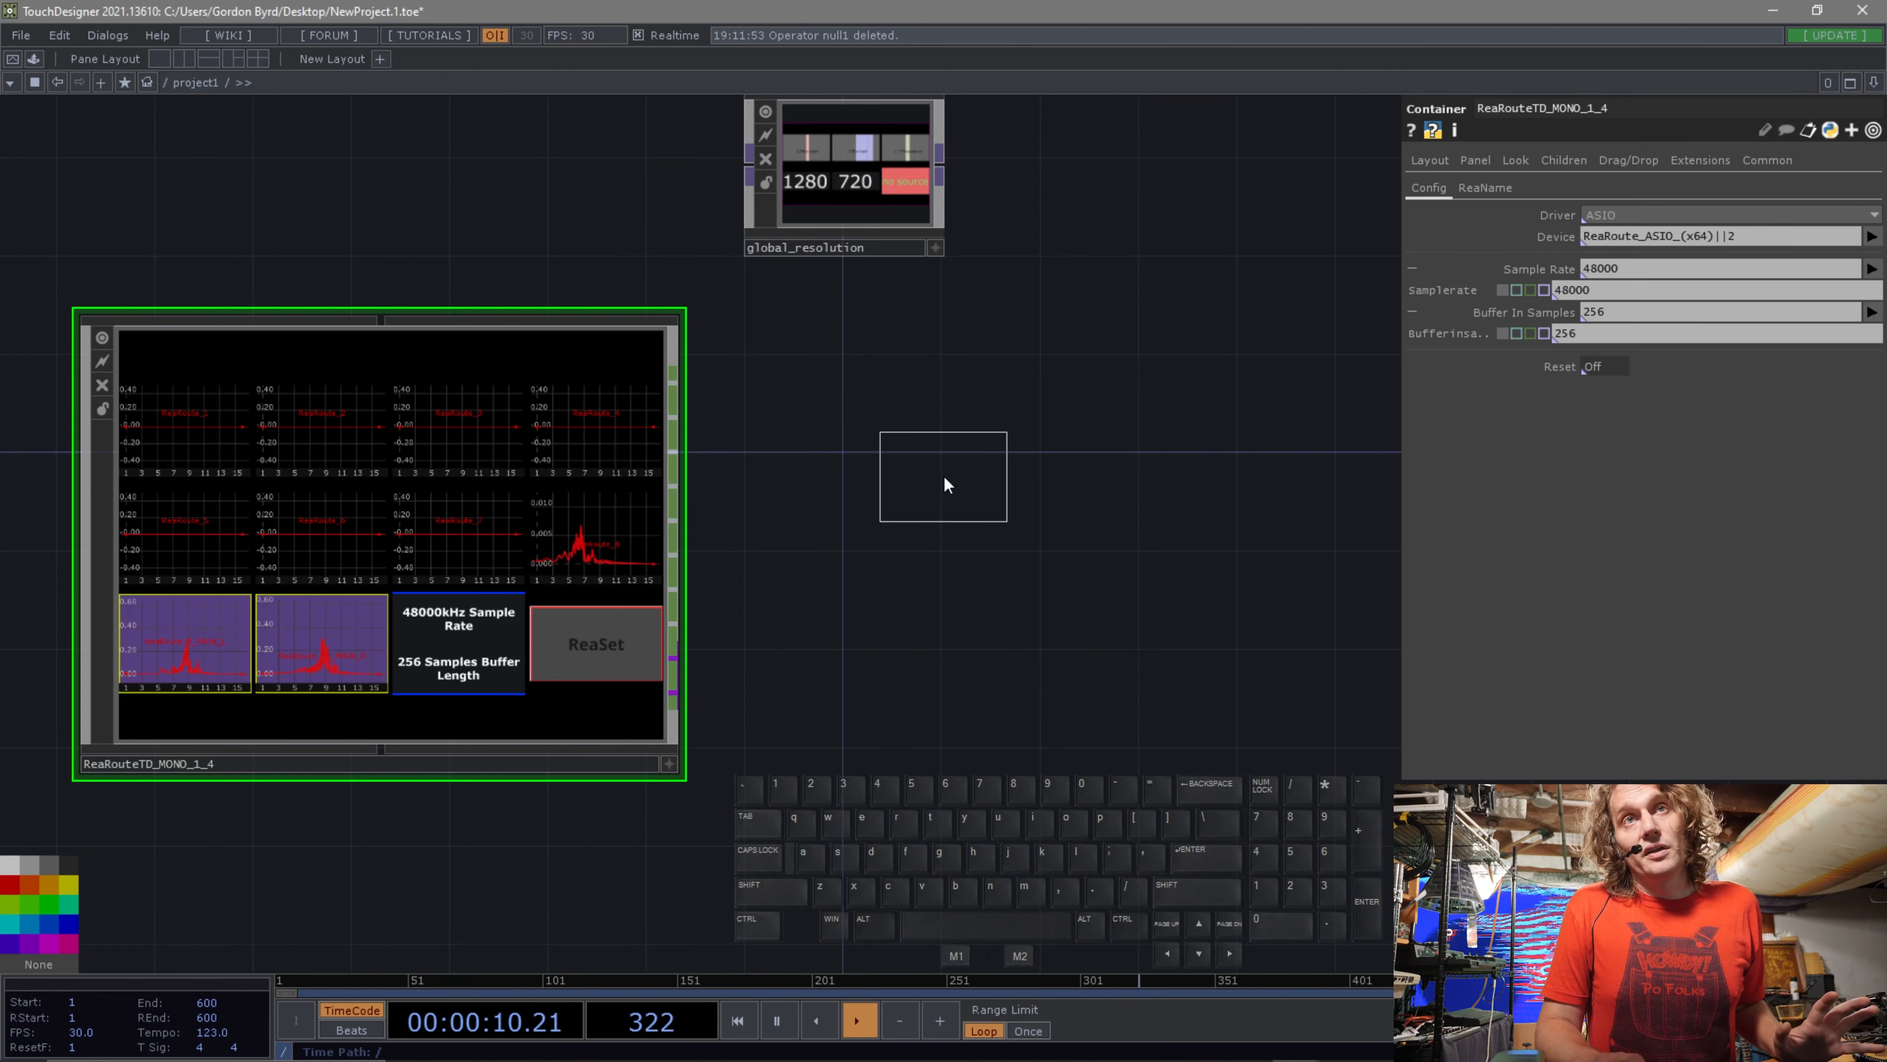
click(909, 408)
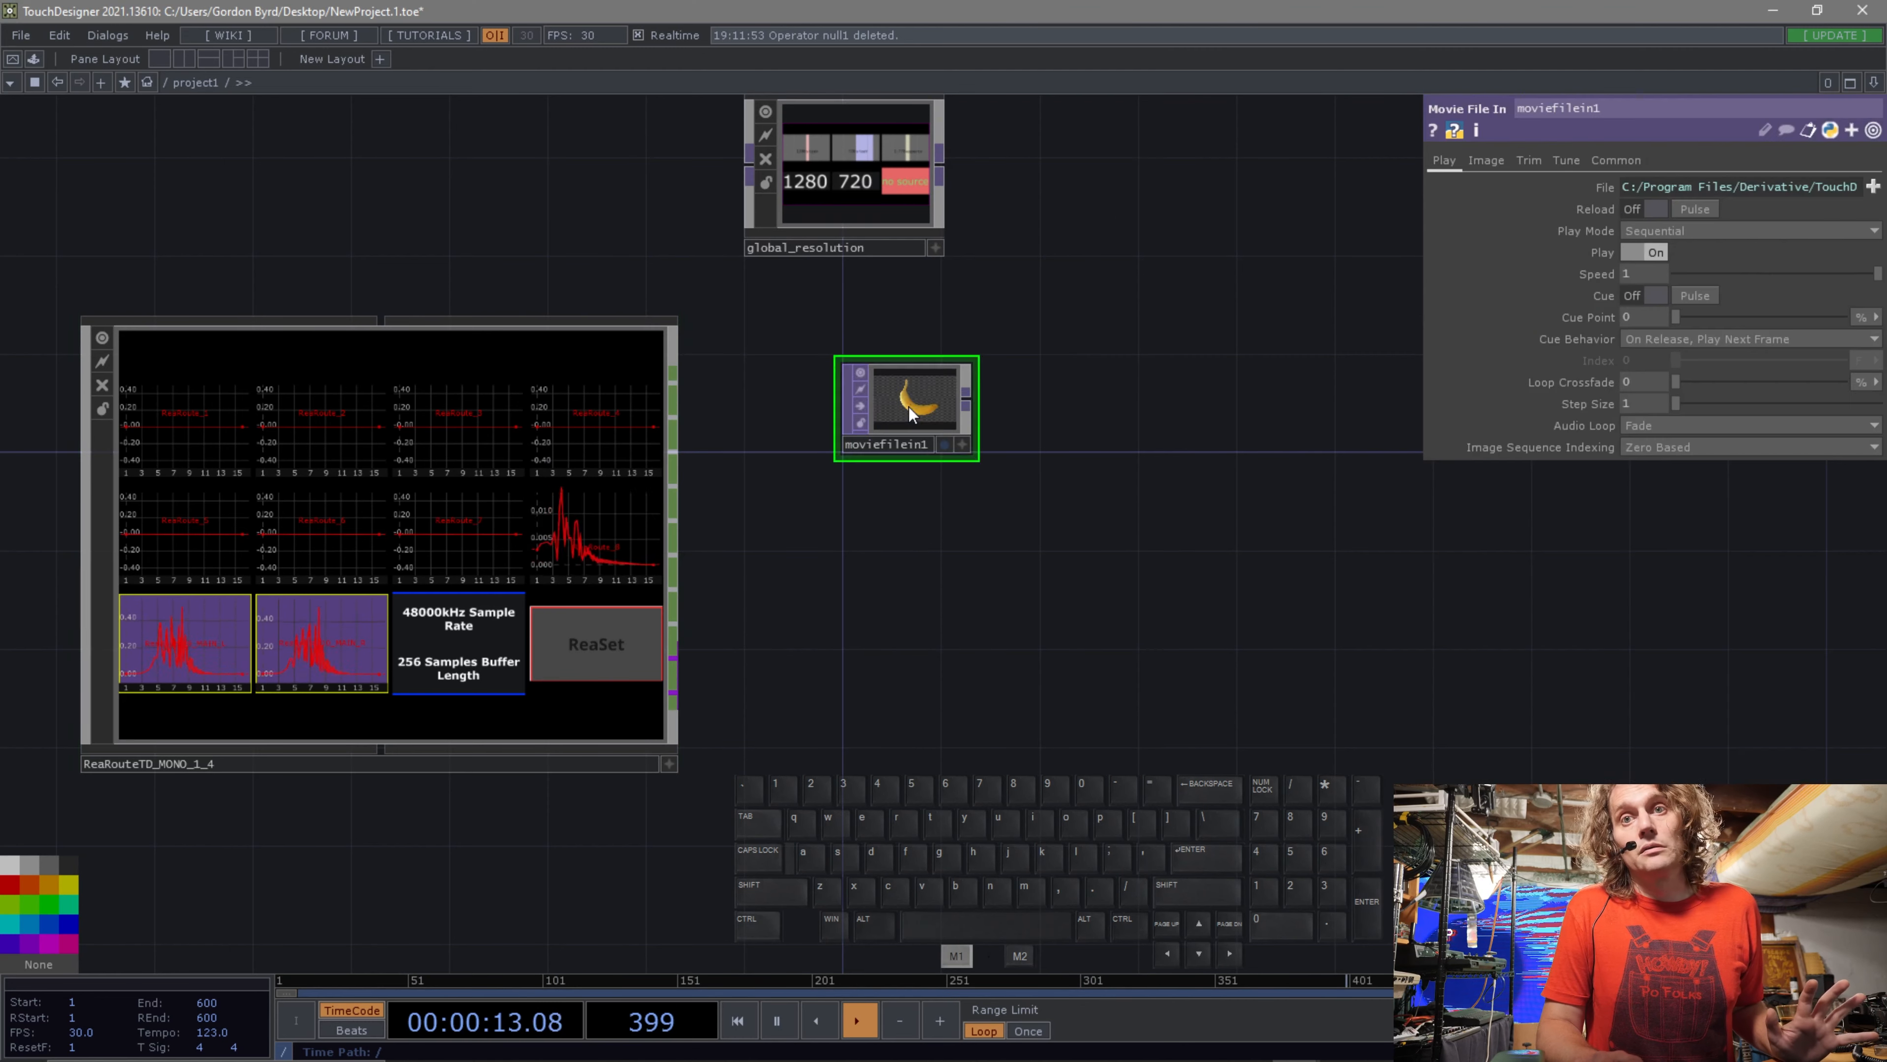
Load the sample Count.mov movie from the Map samples folder into the Movie File In TOP.
scroll(922, 422, up, 6)
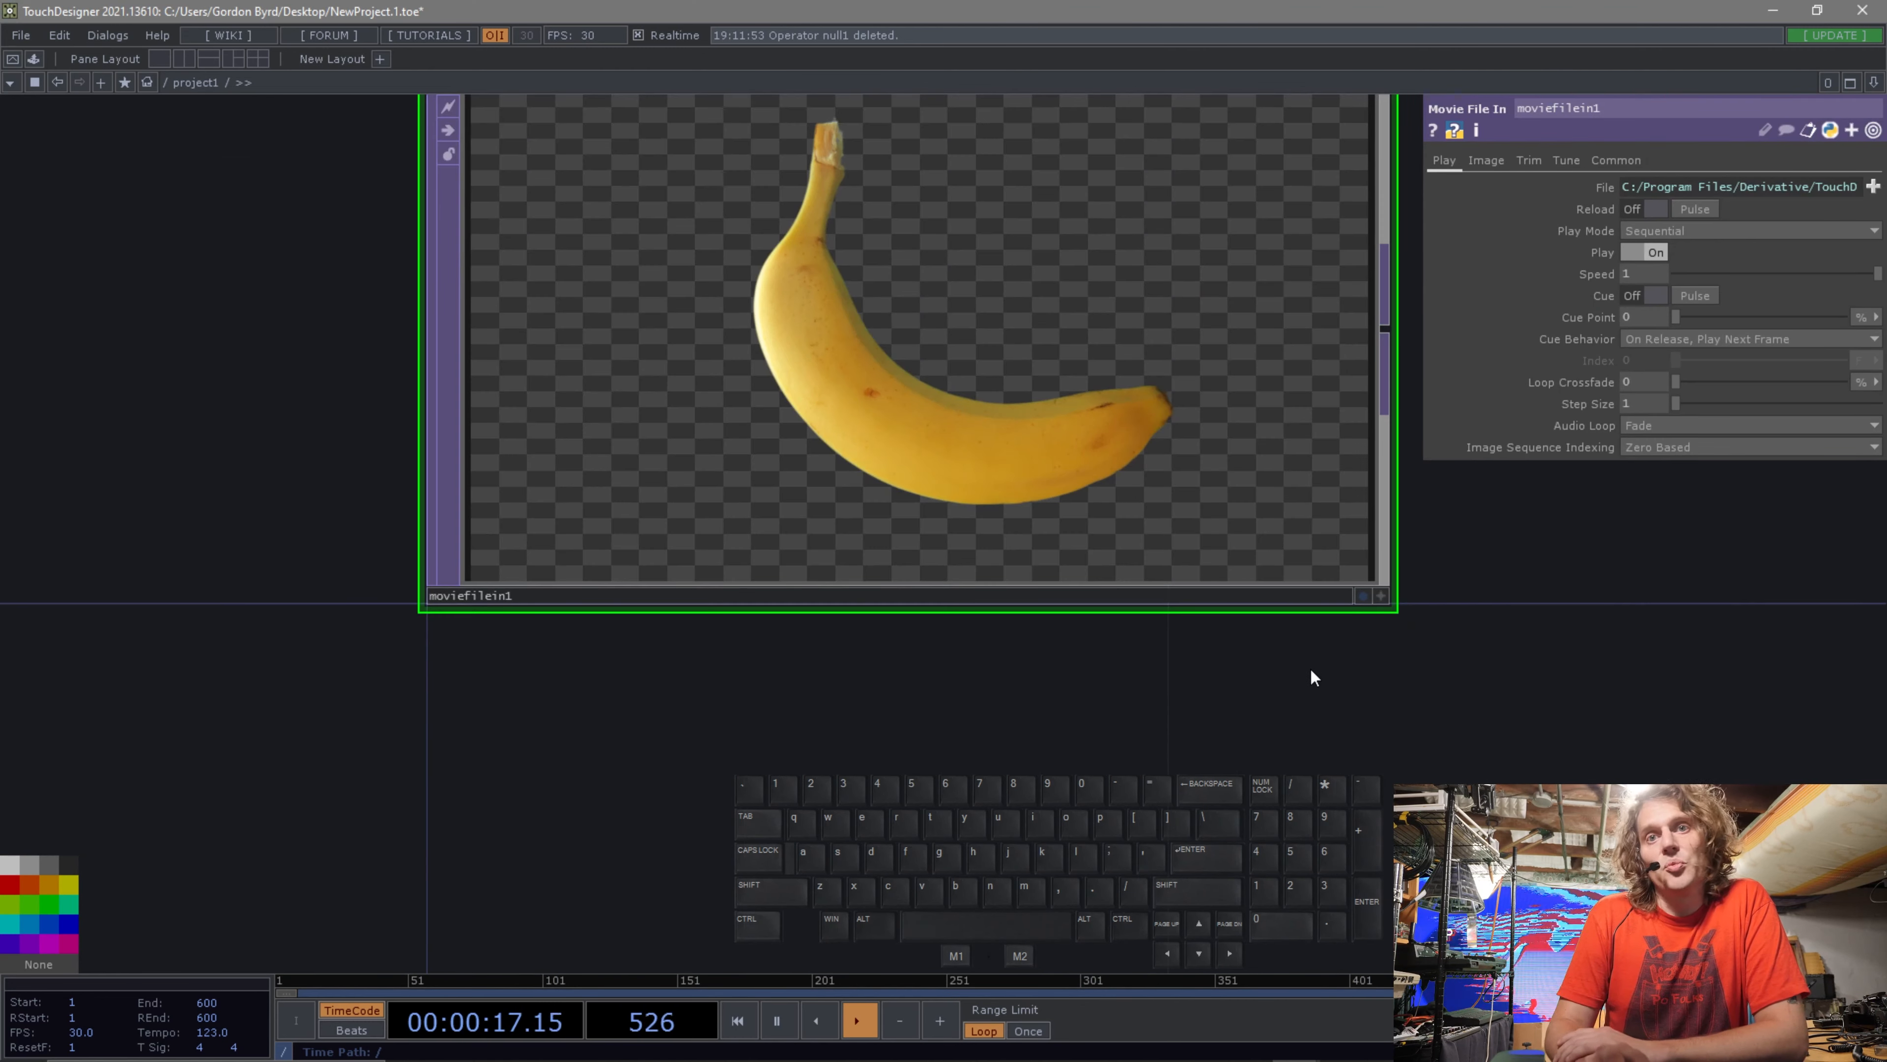
drag(1542, 619, 1415, 724)
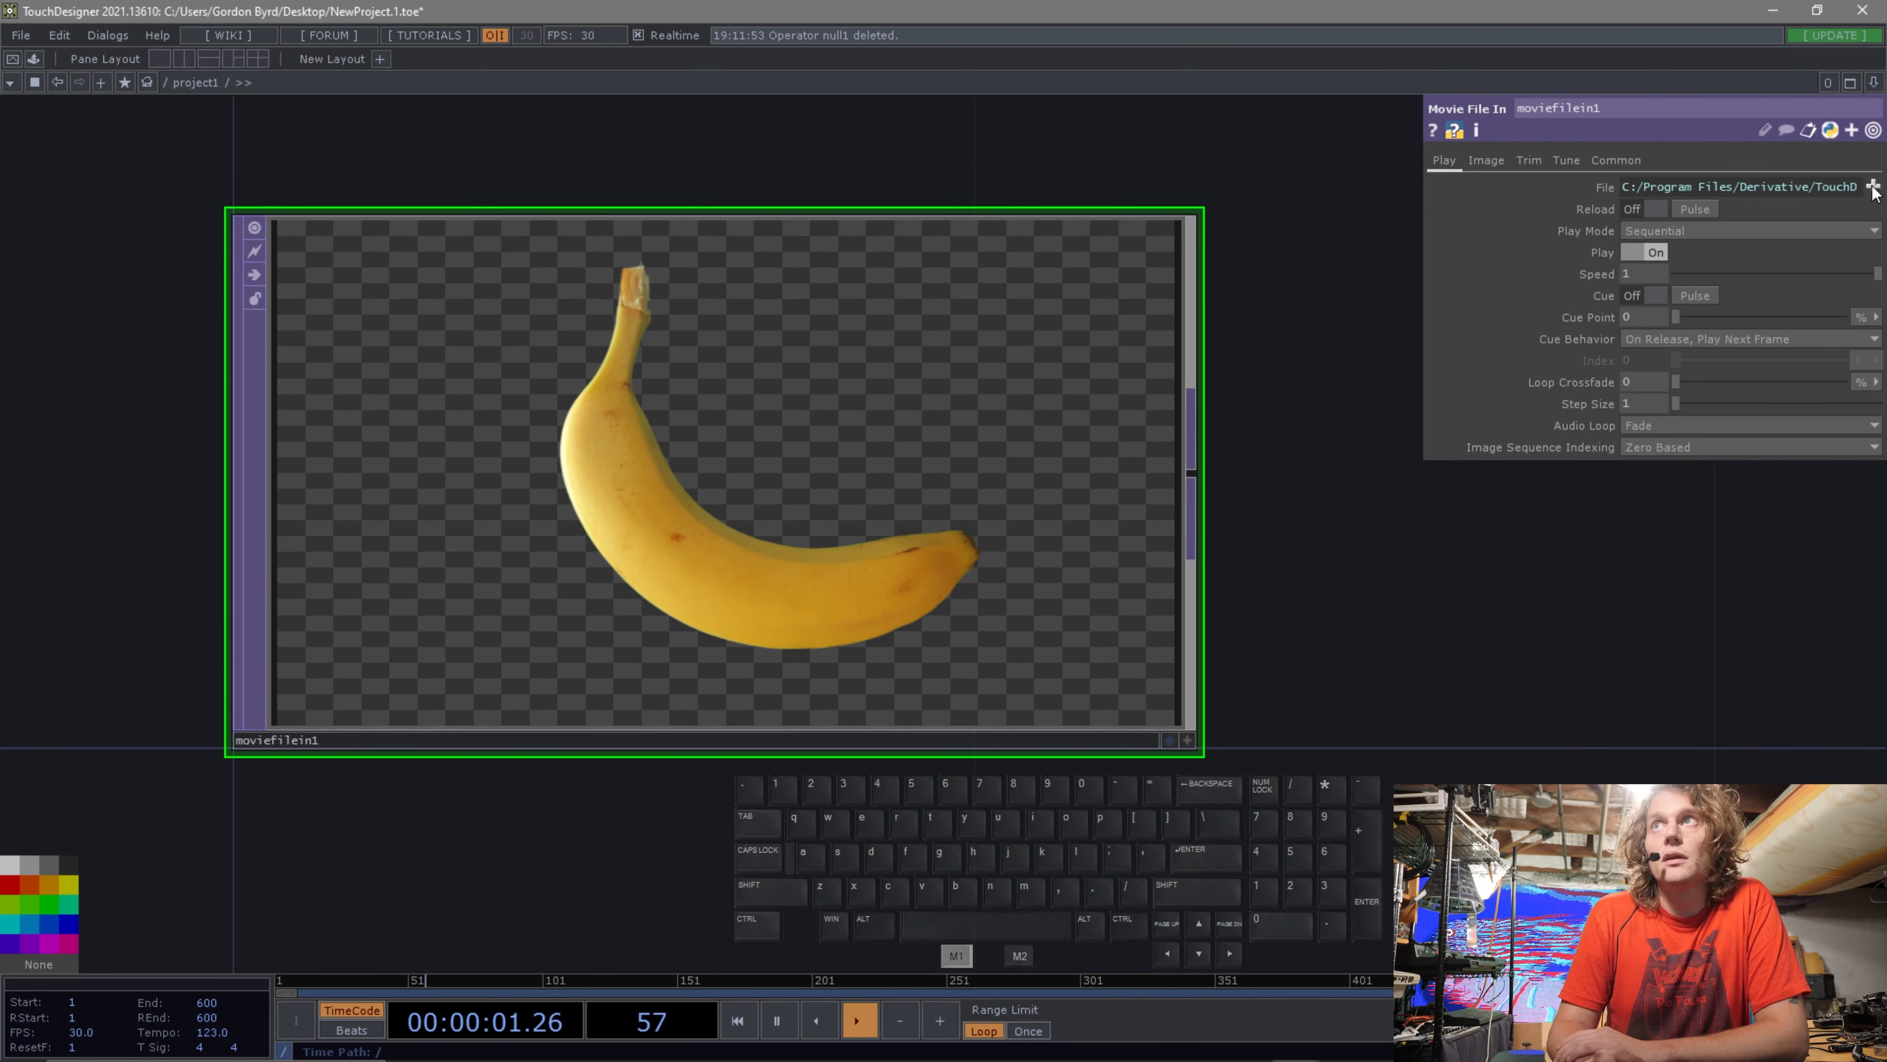
click(1873, 187)
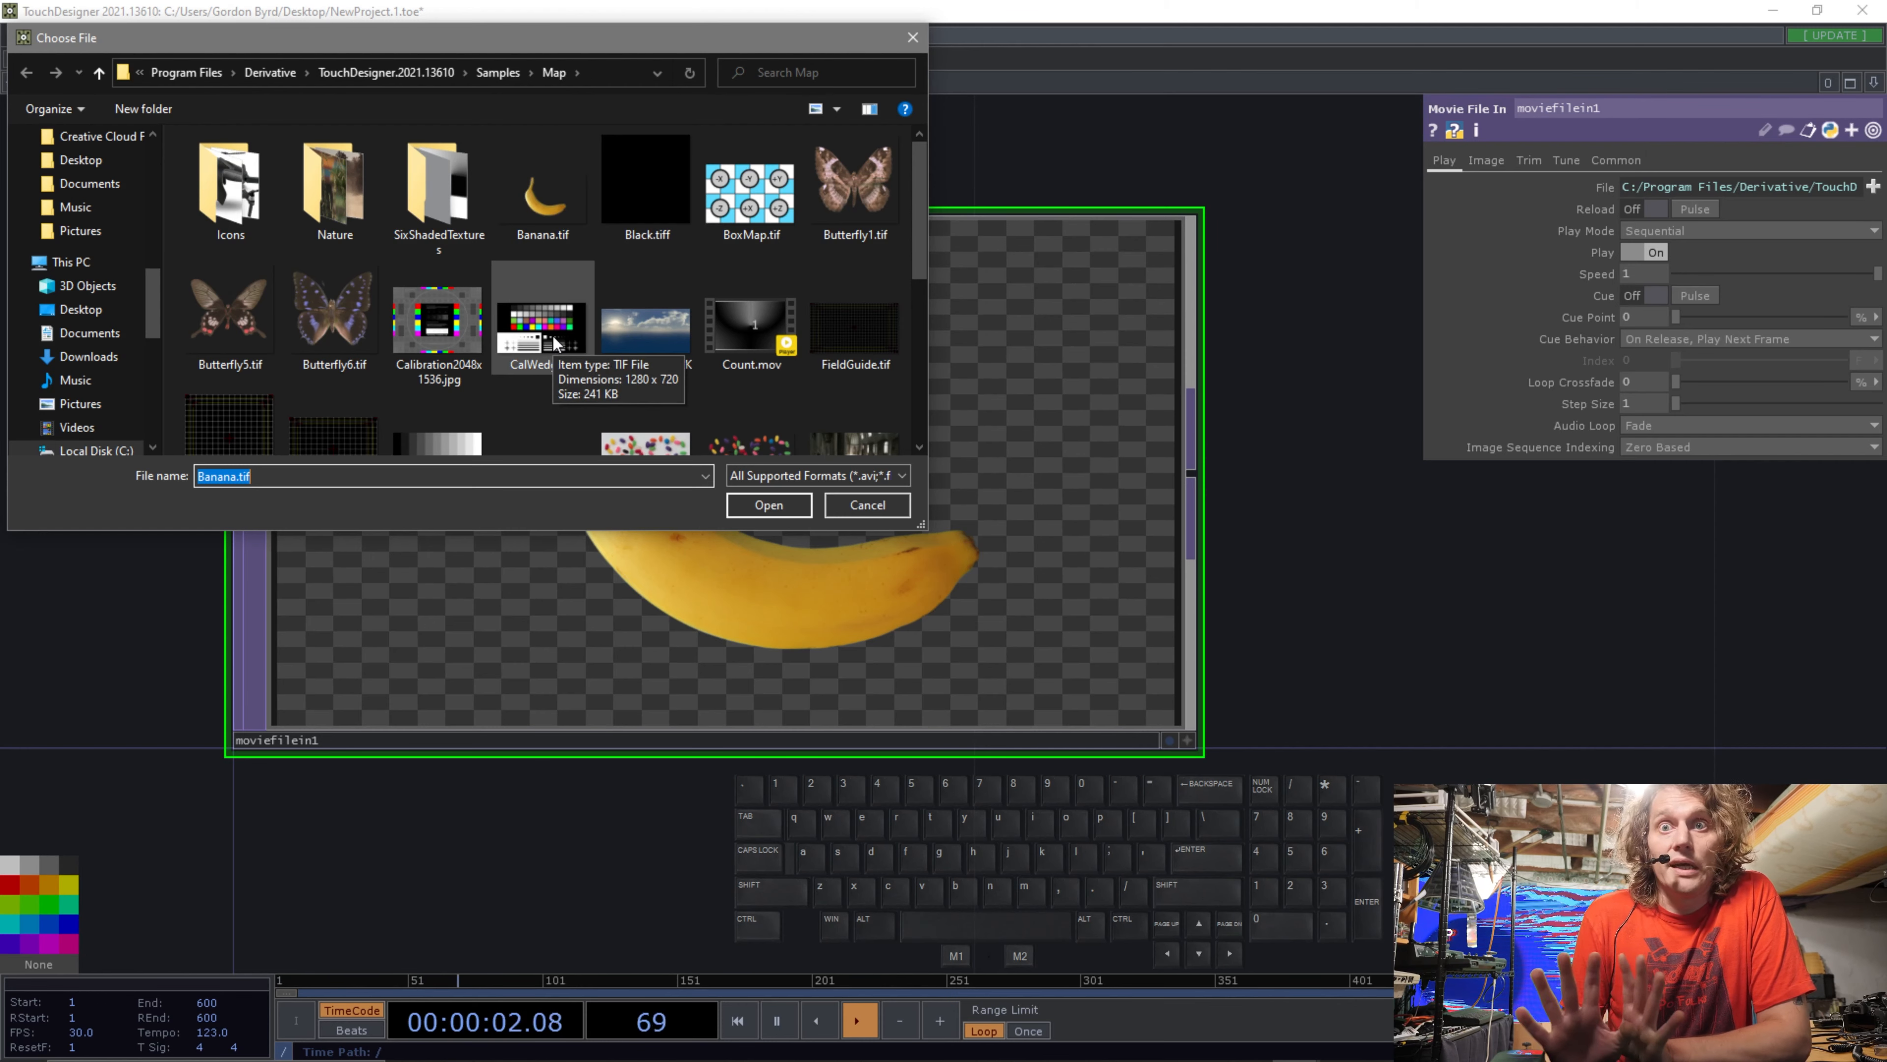
scroll(553, 335, down, 1)
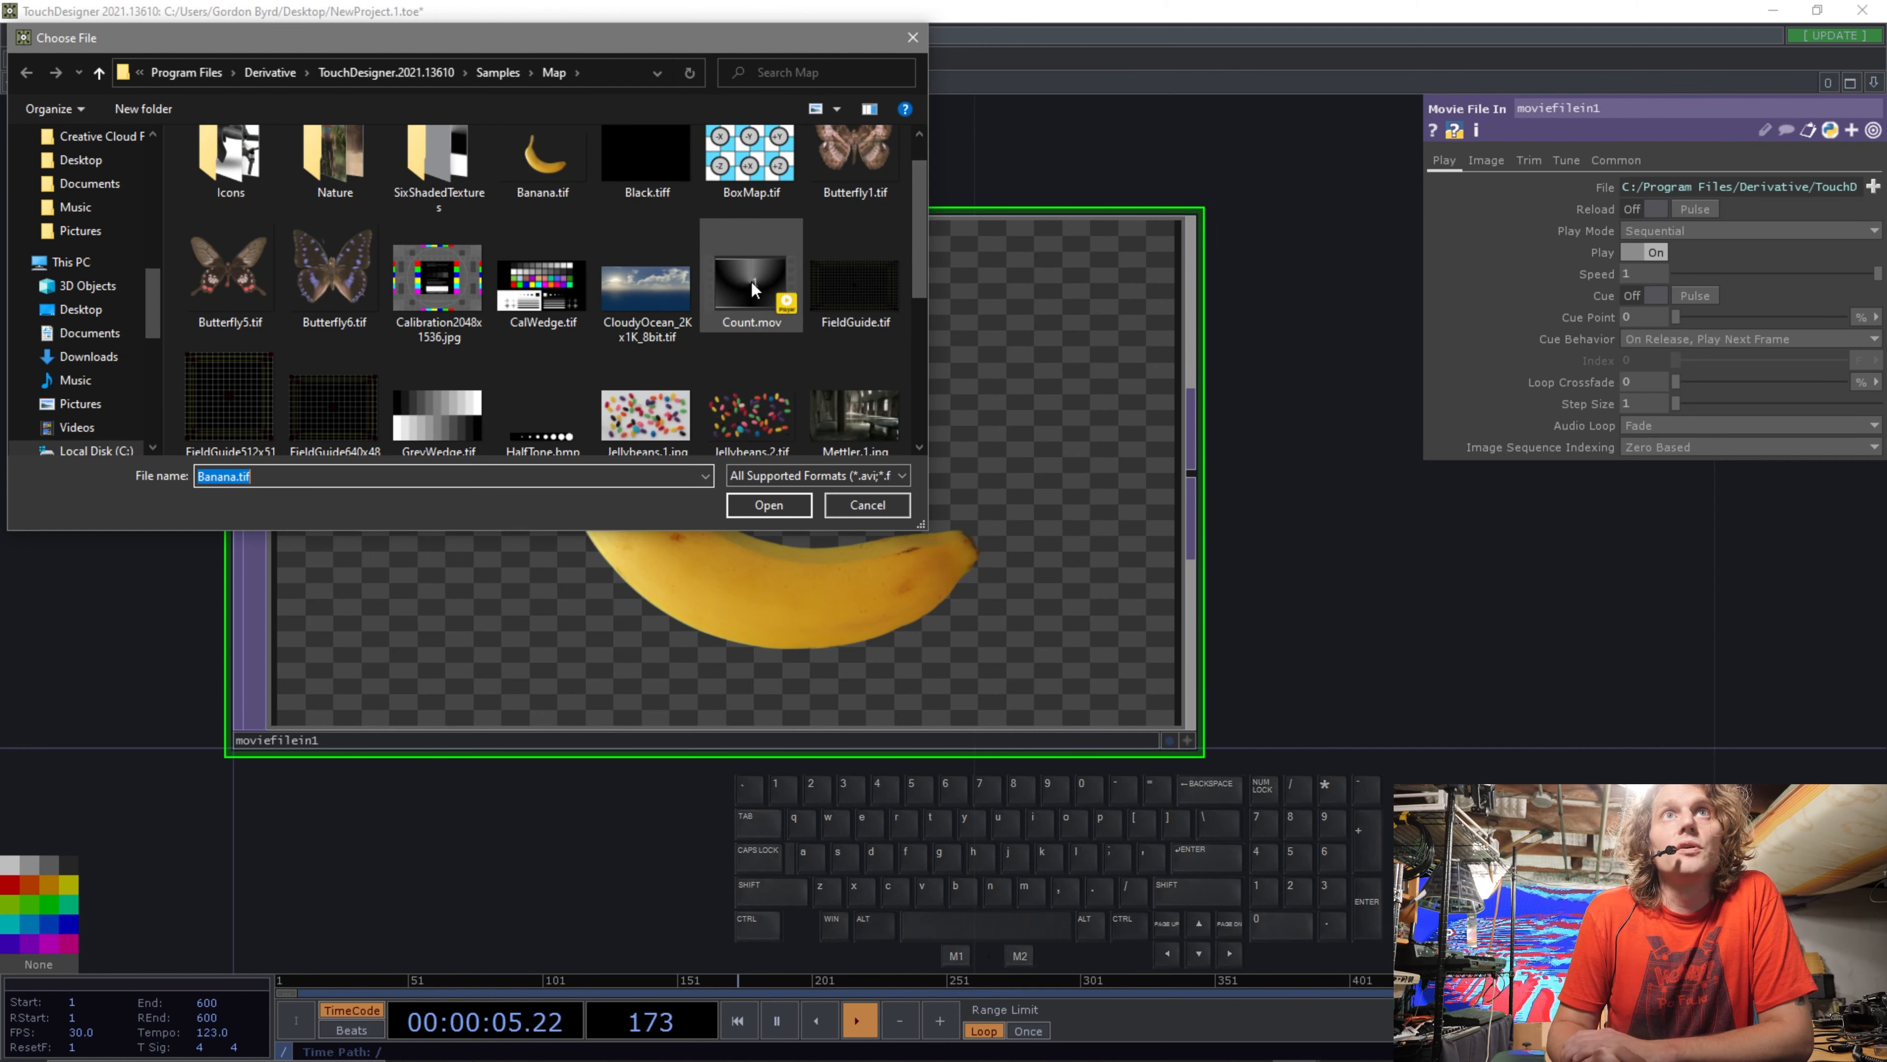
click(750, 280)
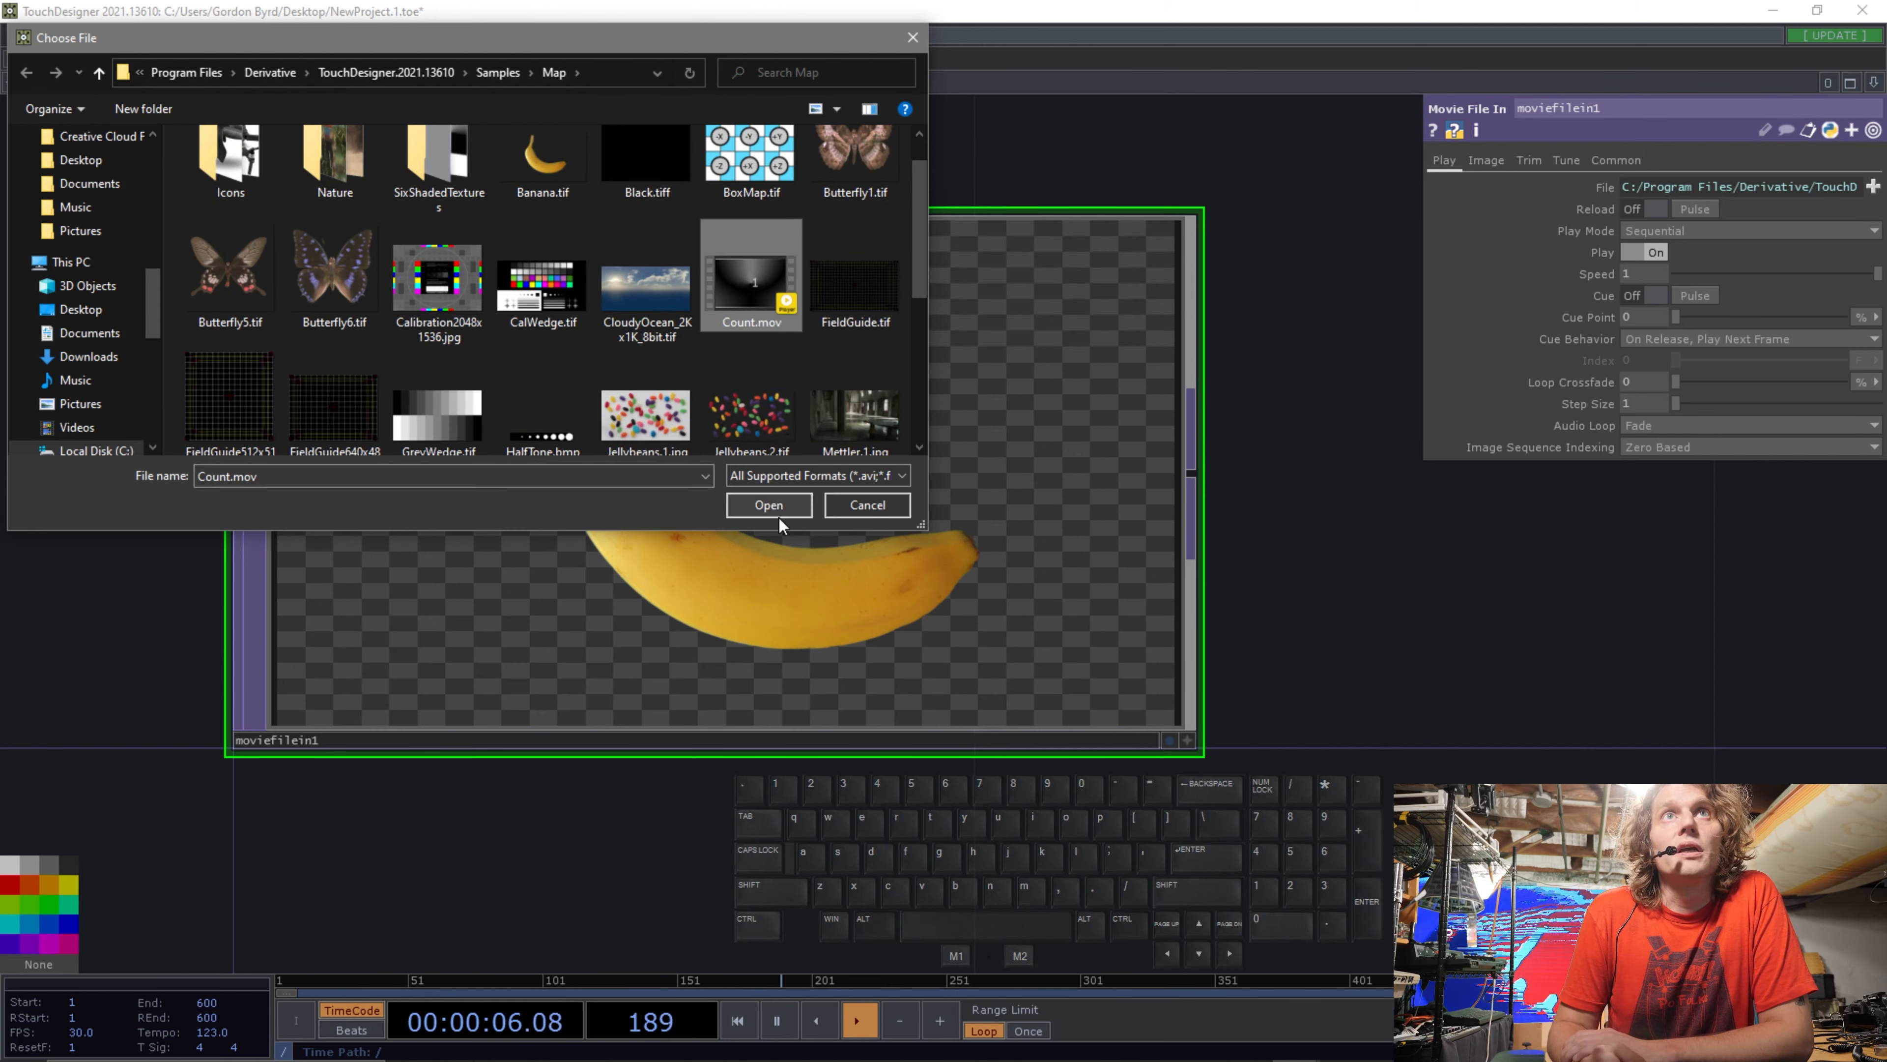
click(778, 515)
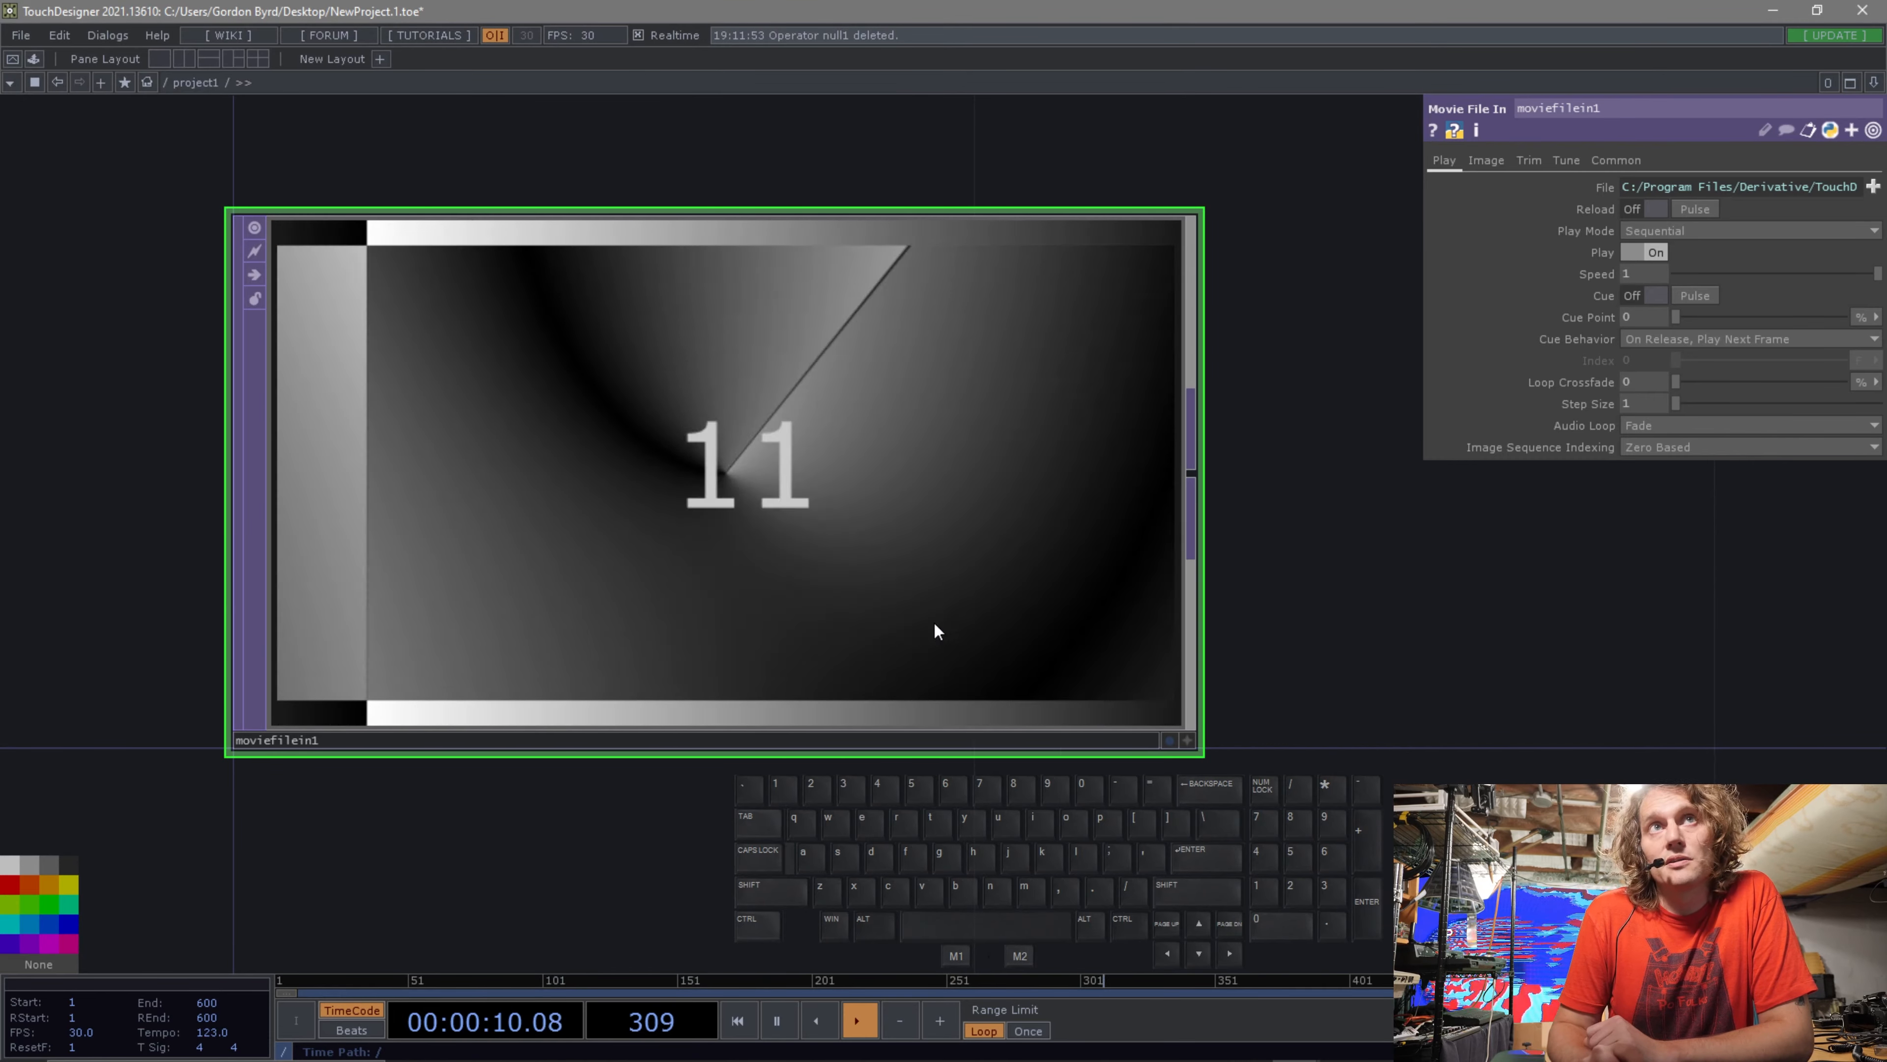
Inspect the movie operator's info, then revert the node to its default banana image.
middle_click(758, 458)
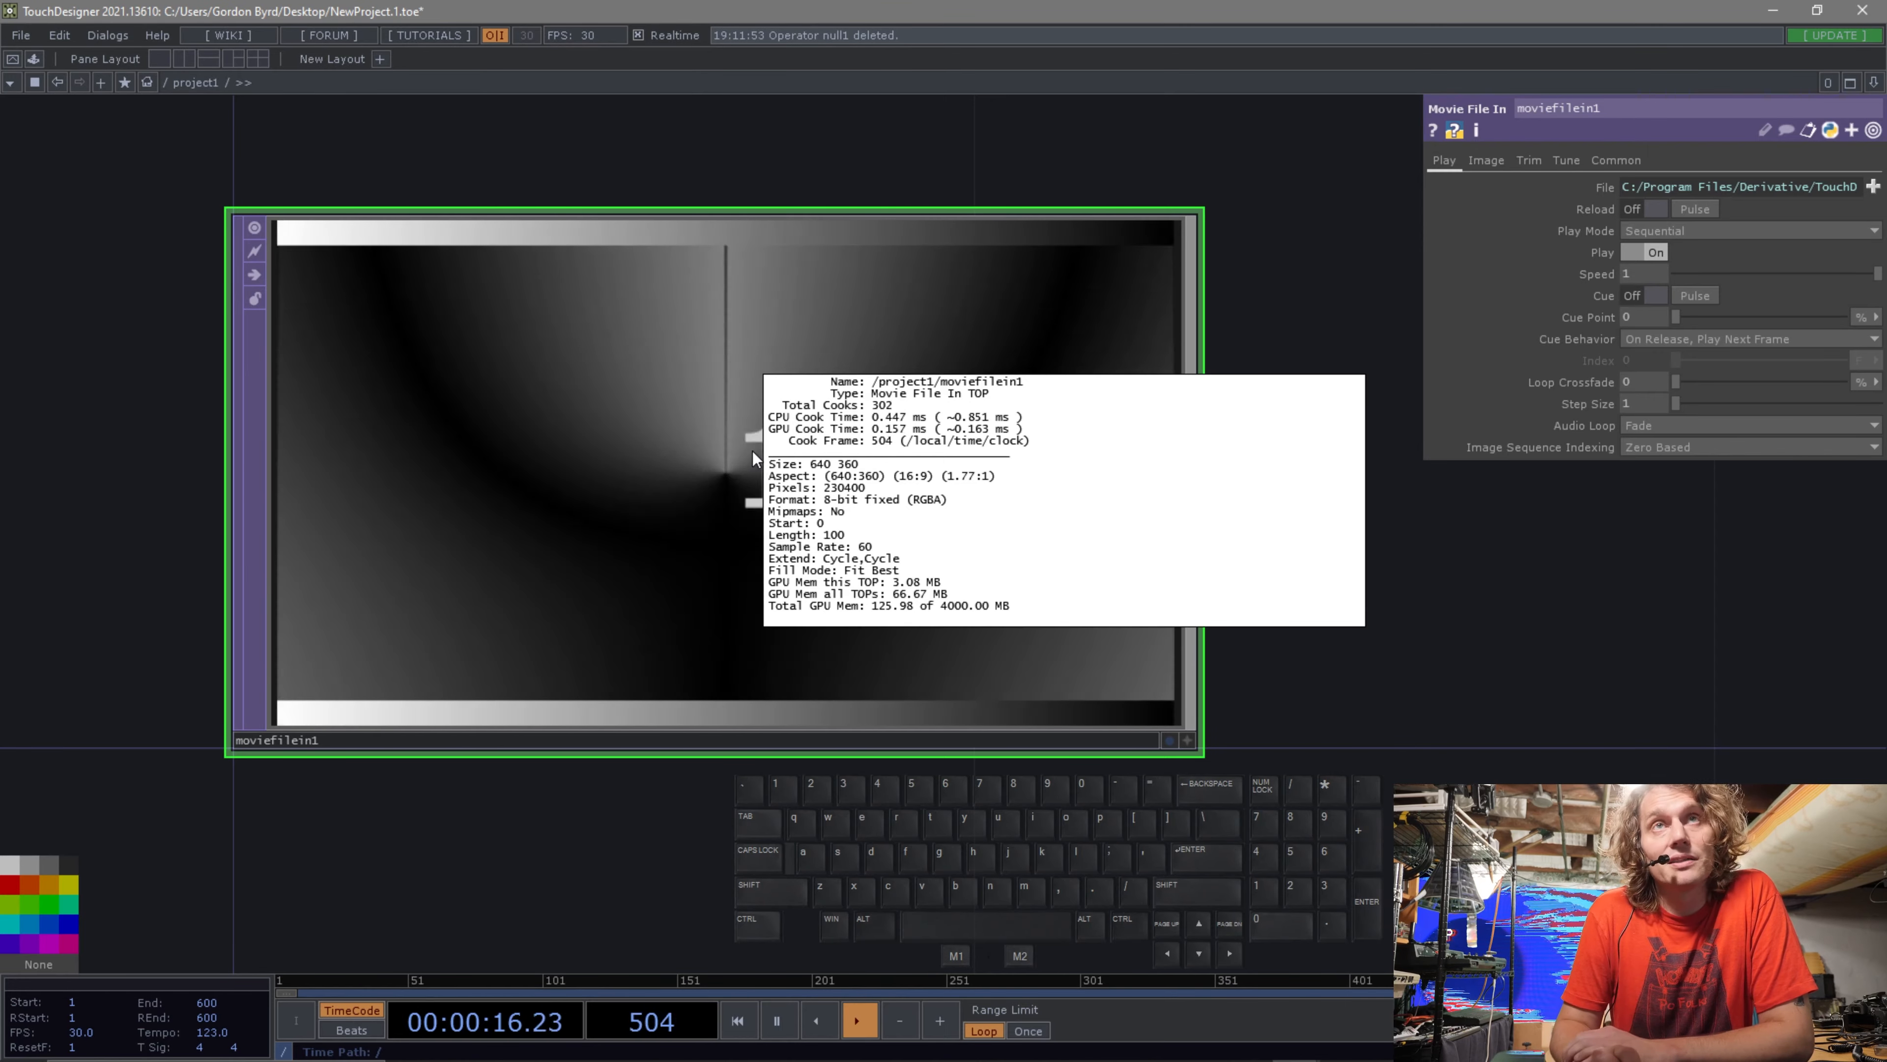
middle_click(687, 530)
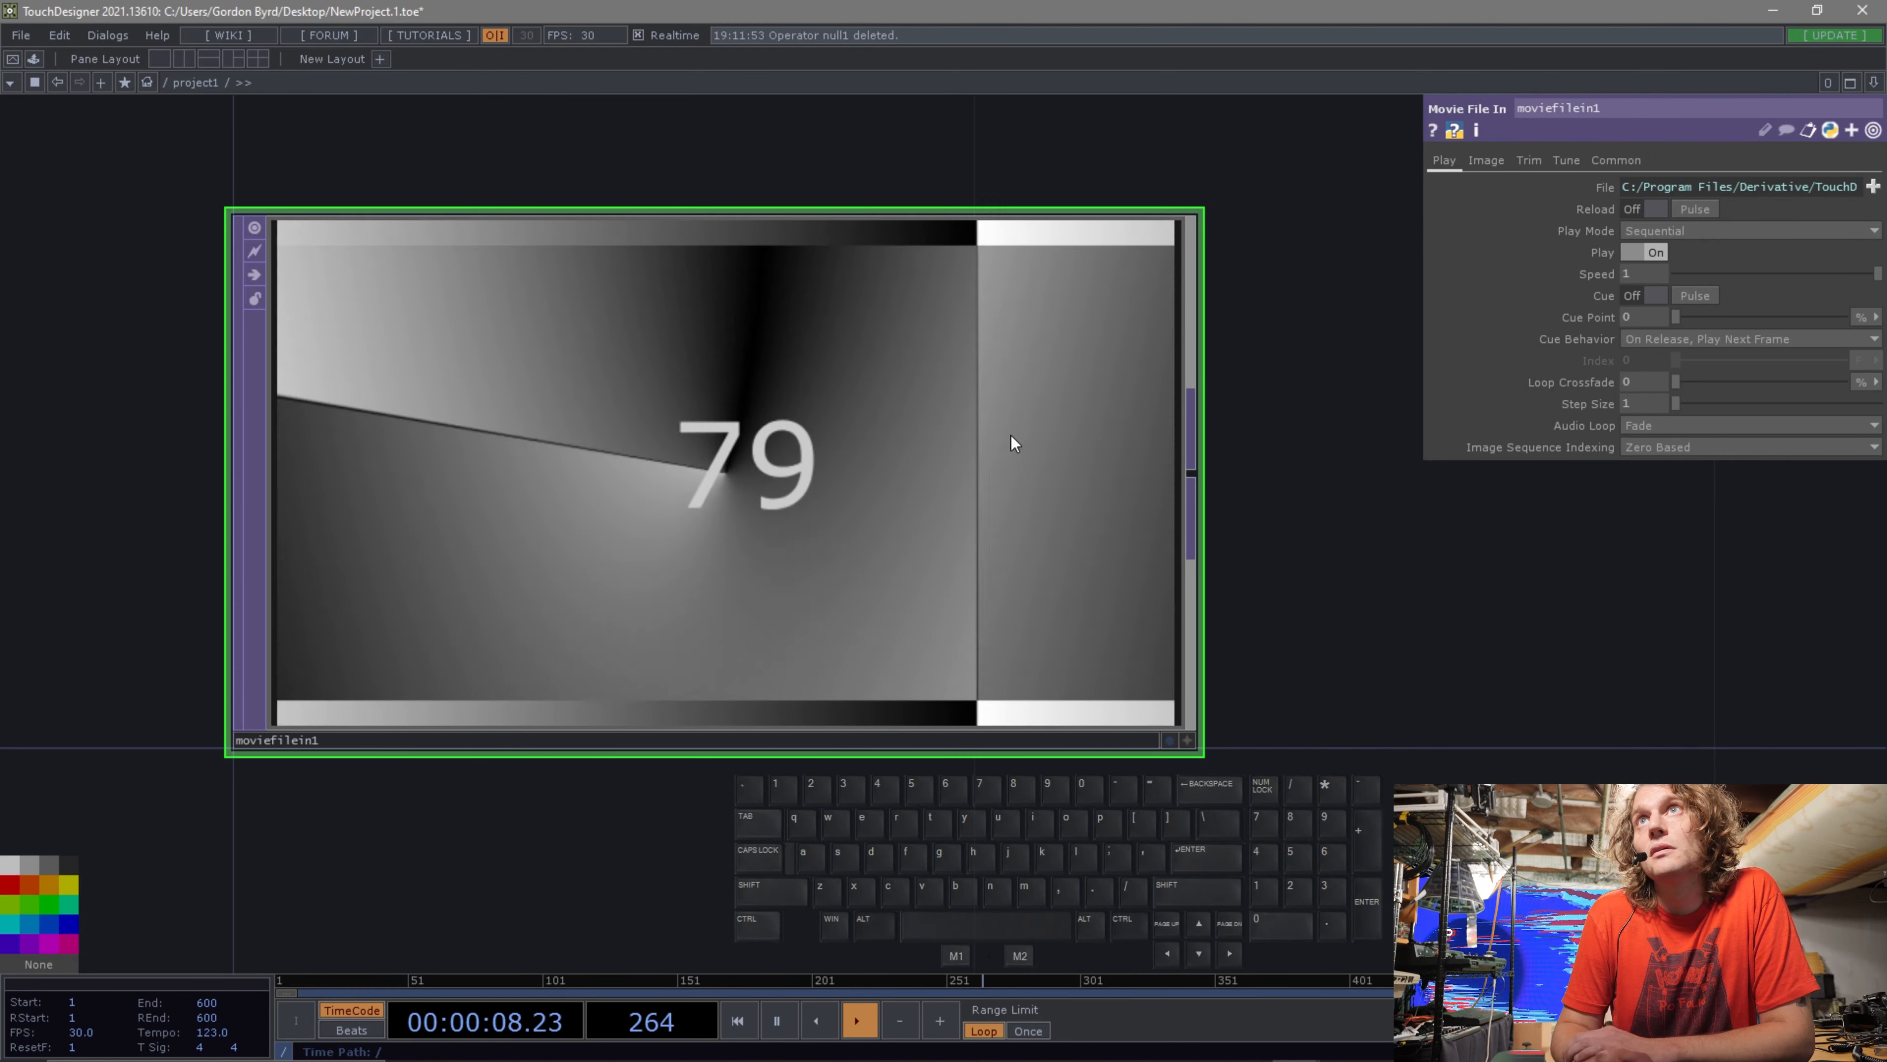
right_click(953, 448)
click(1030, 510)
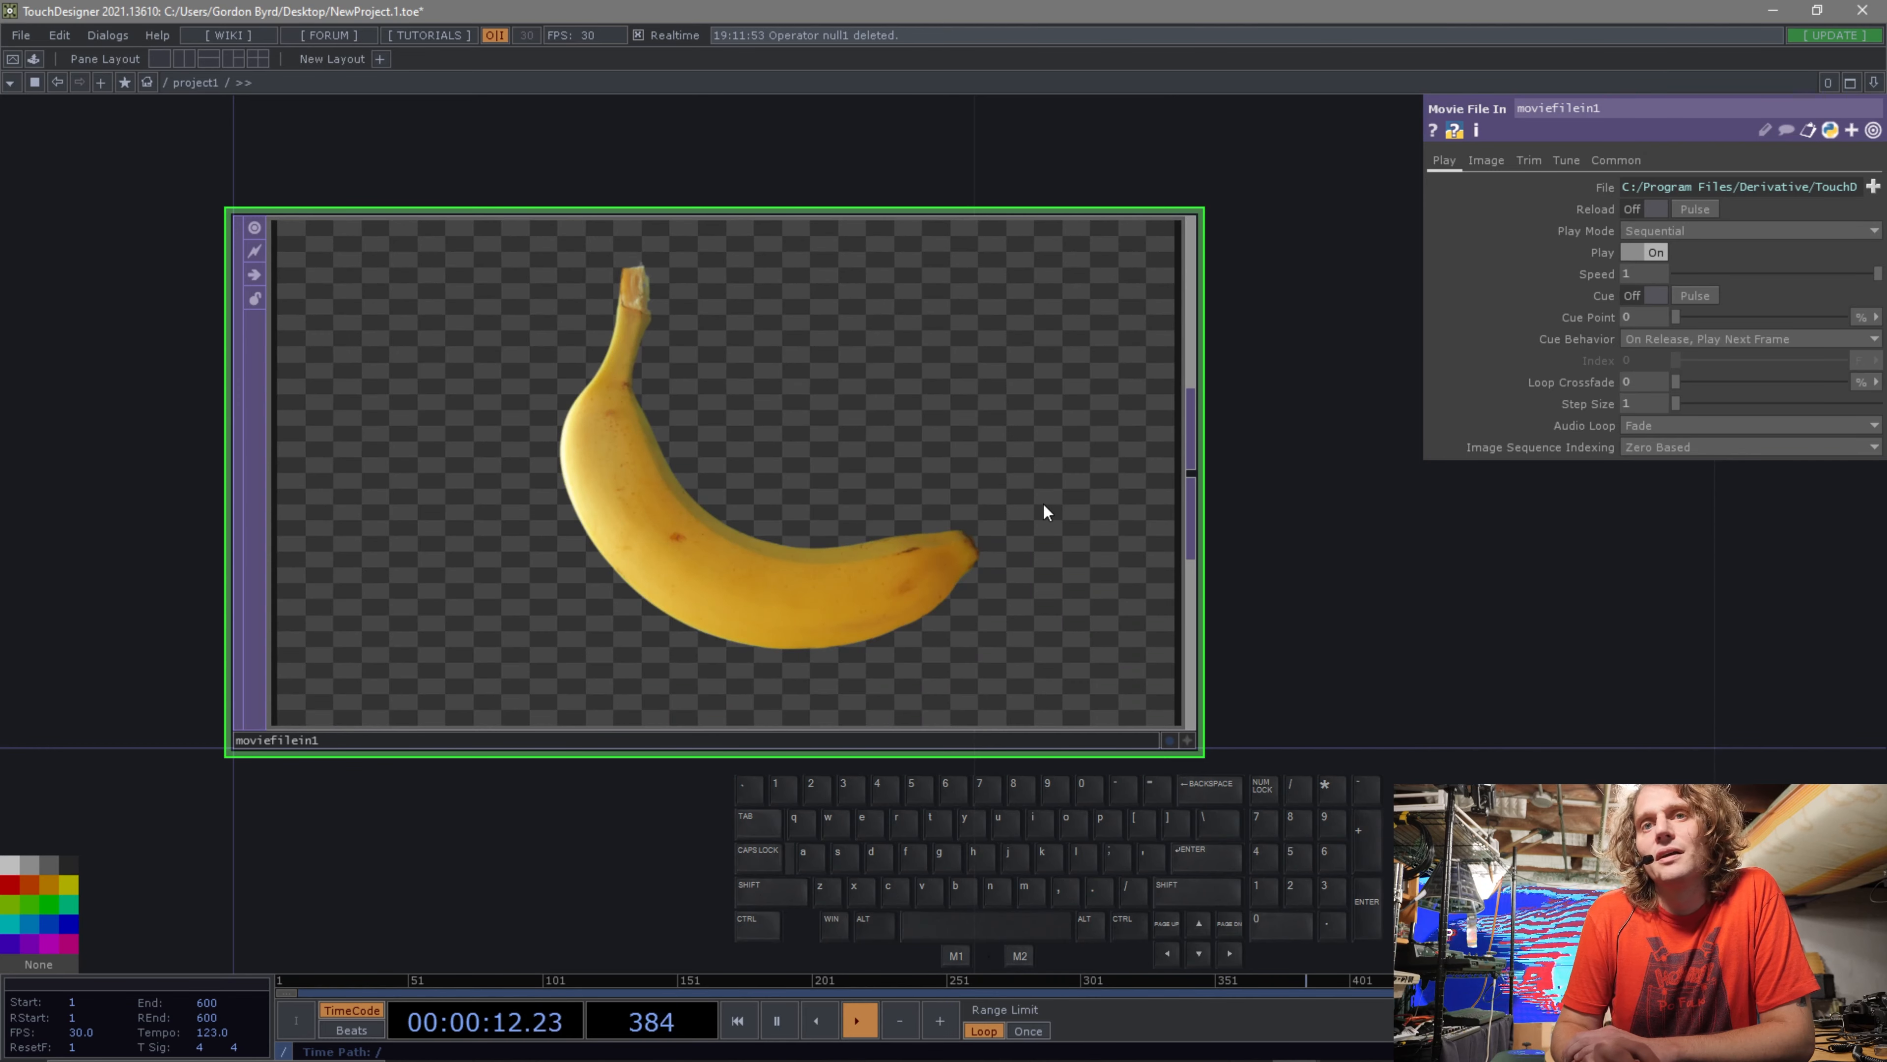
Display the Movie File In TOP as the network background and move the node upward.
drag(1414, 527, 1293, 620)
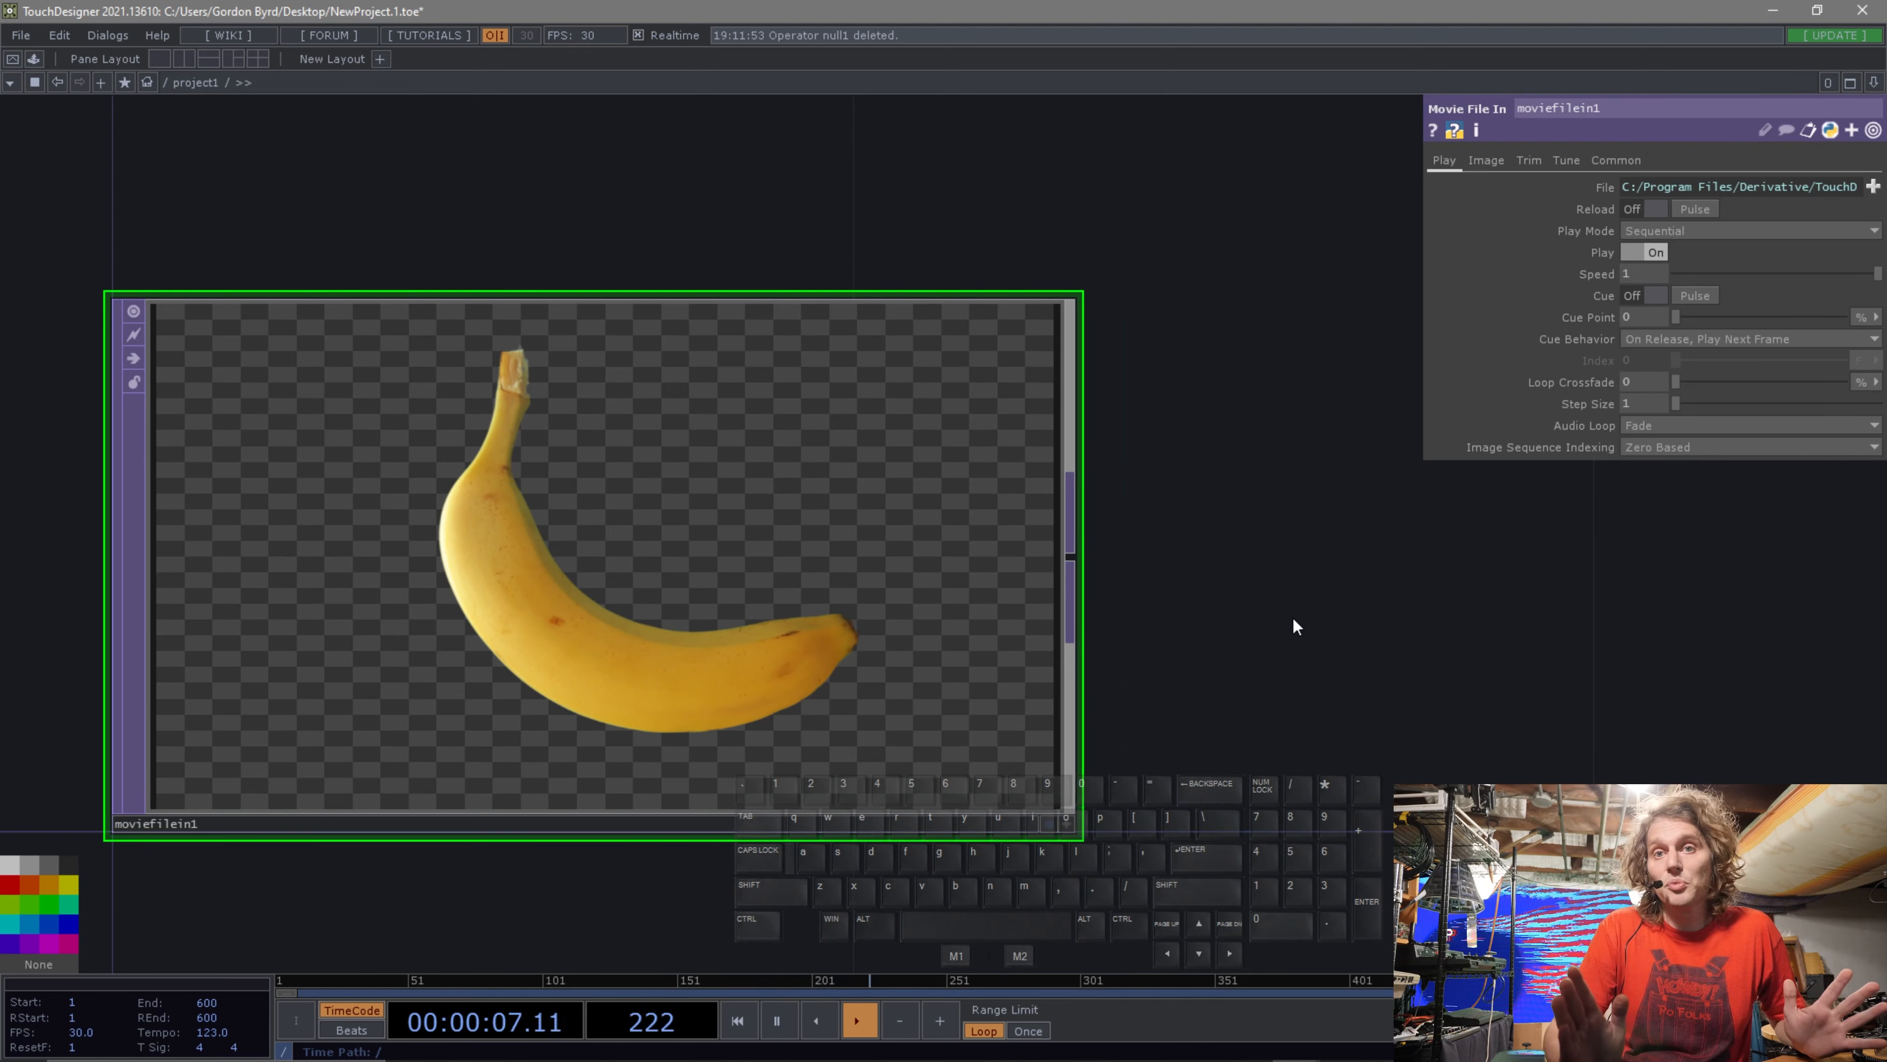
scroll(1296, 625, down, 3)
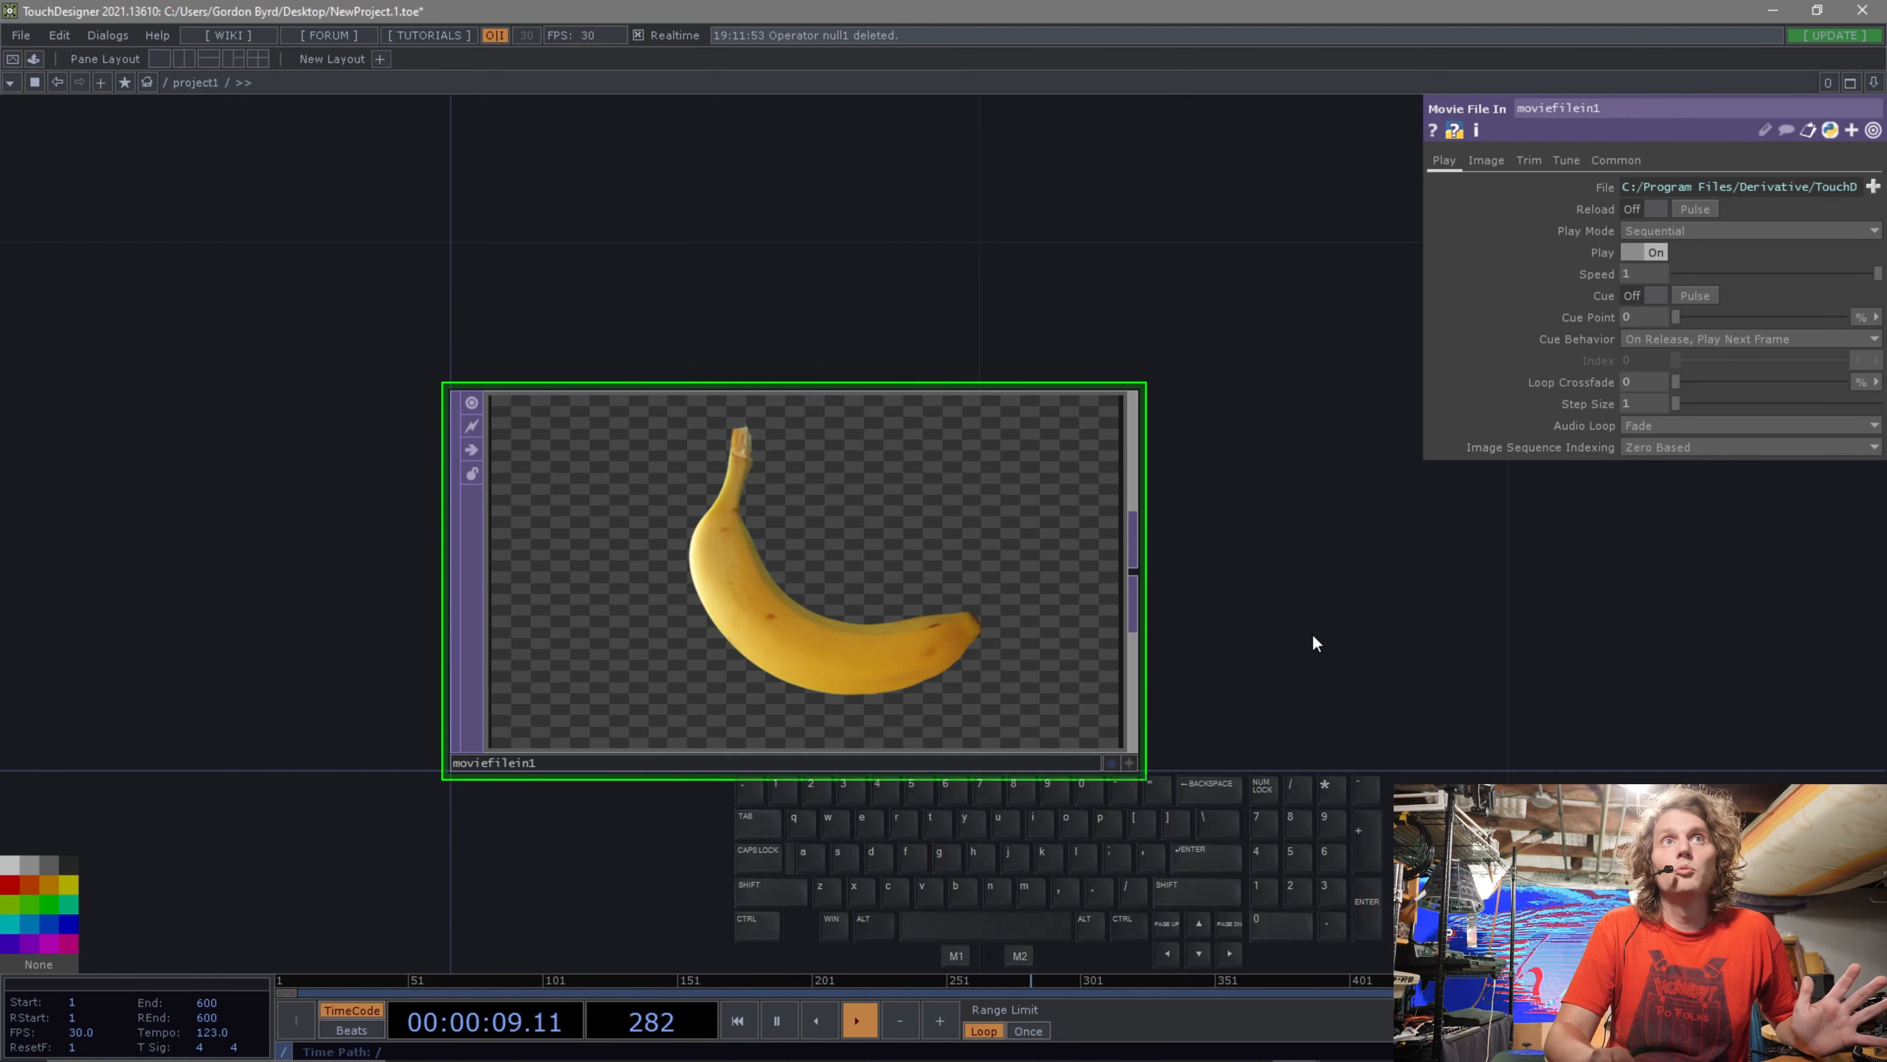
drag(1352, 641, 1122, 679)
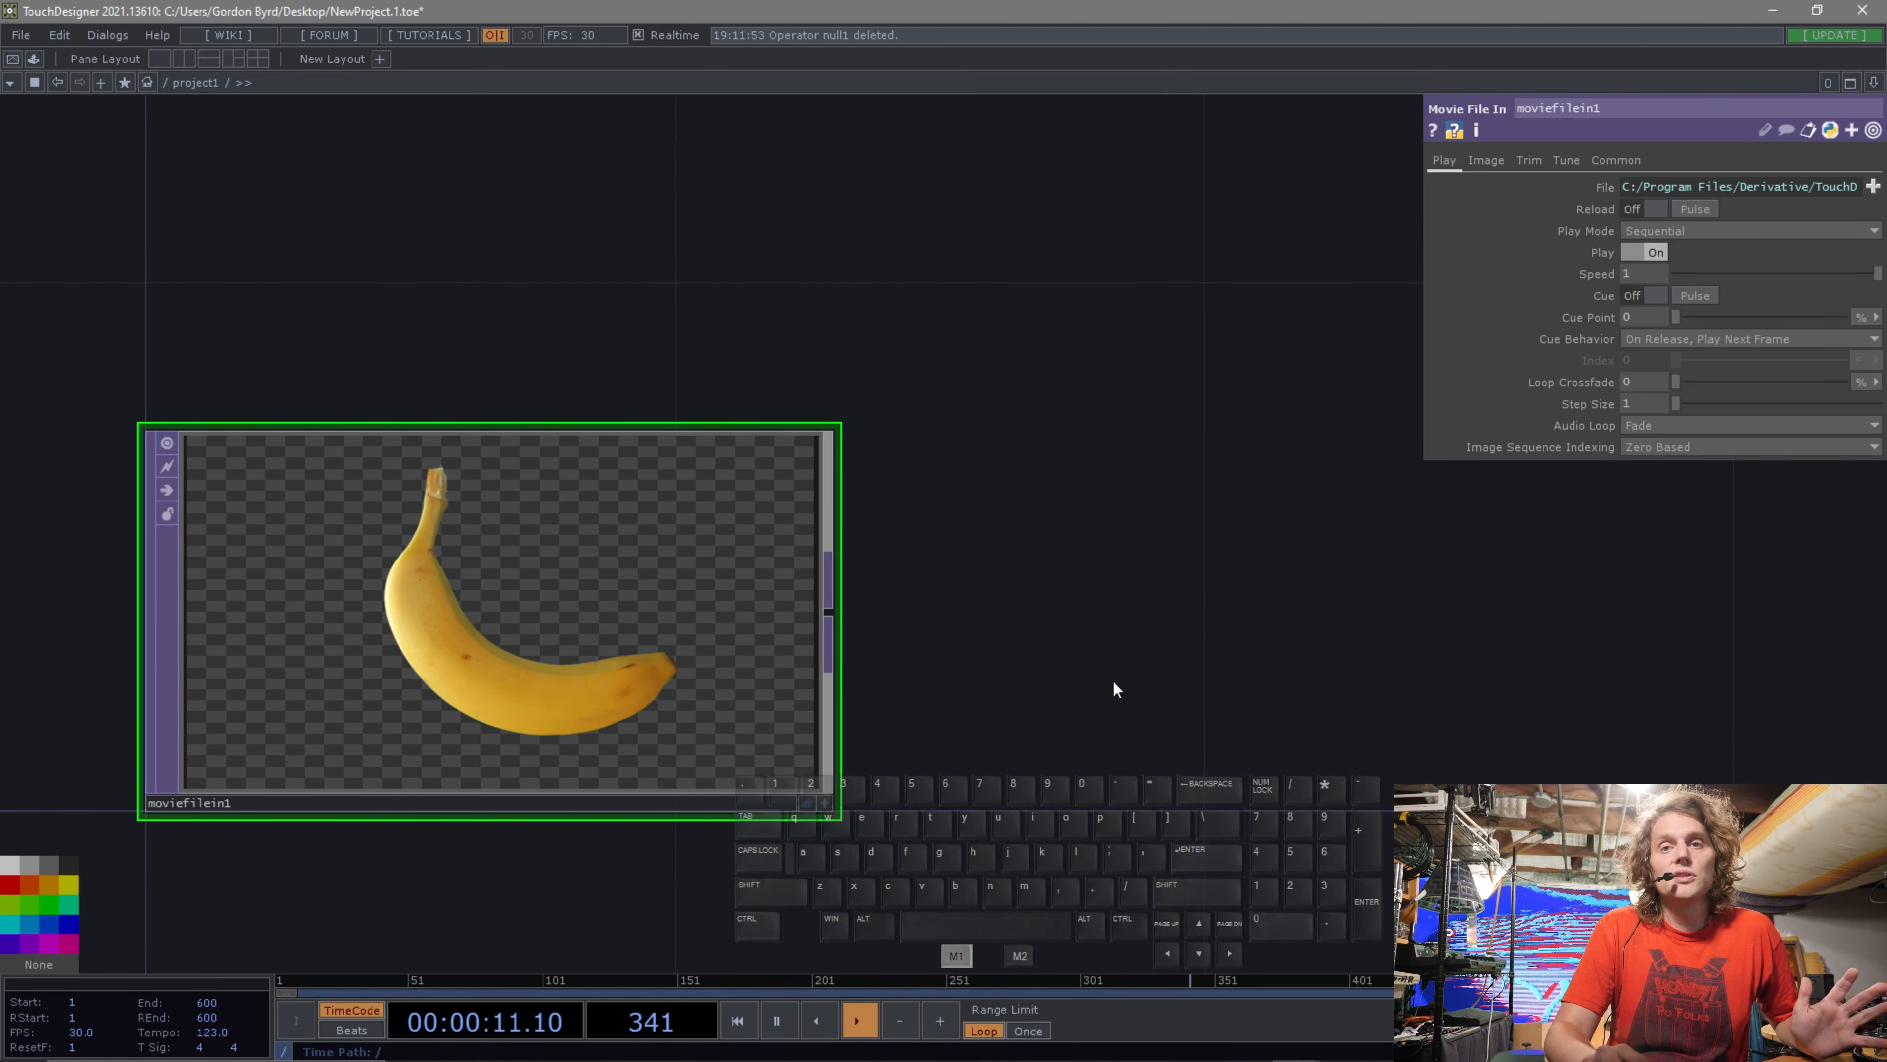
scroll(1116, 662, up, 3)
drag(802, 675, 1158, 629)
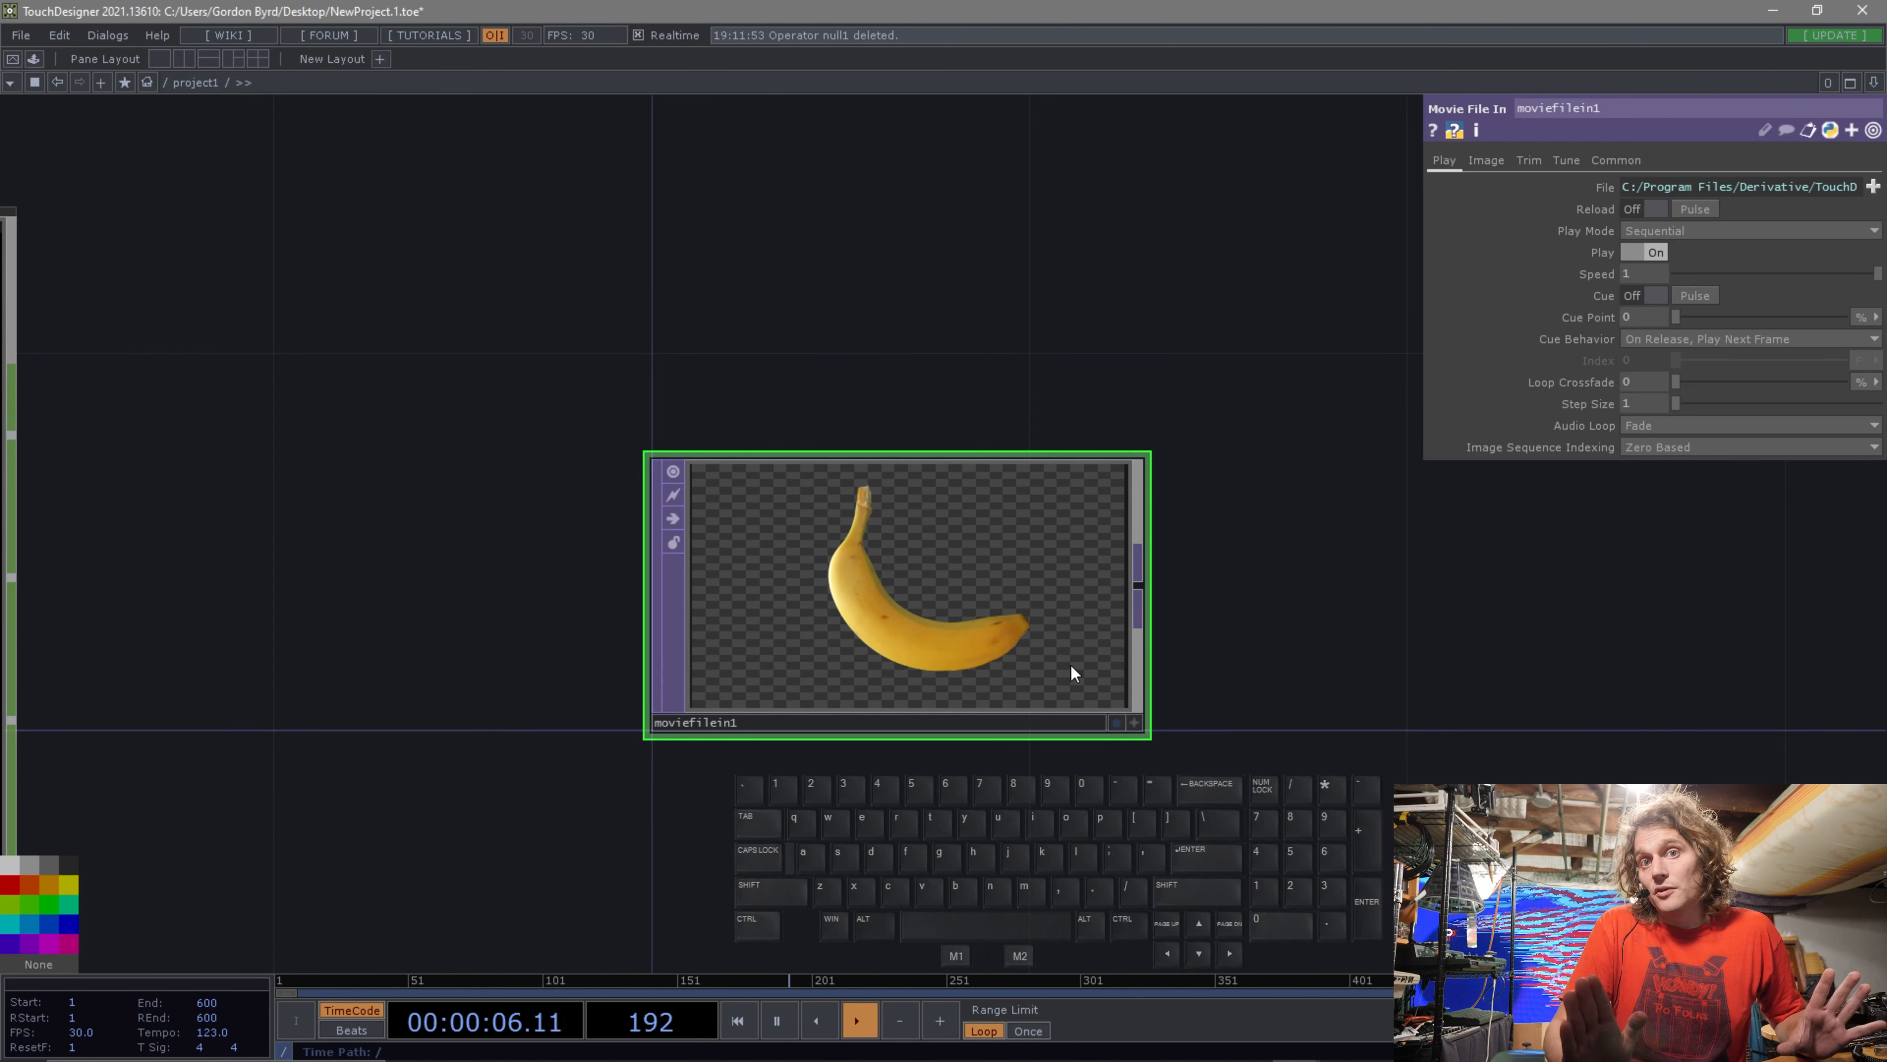
click(1137, 724)
click(978, 611)
mouse_move(978, 611)
mouse_down()
mouse_move(864, 620)
mouse_move(970, 623)
mouse_up()
click(1137, 725)
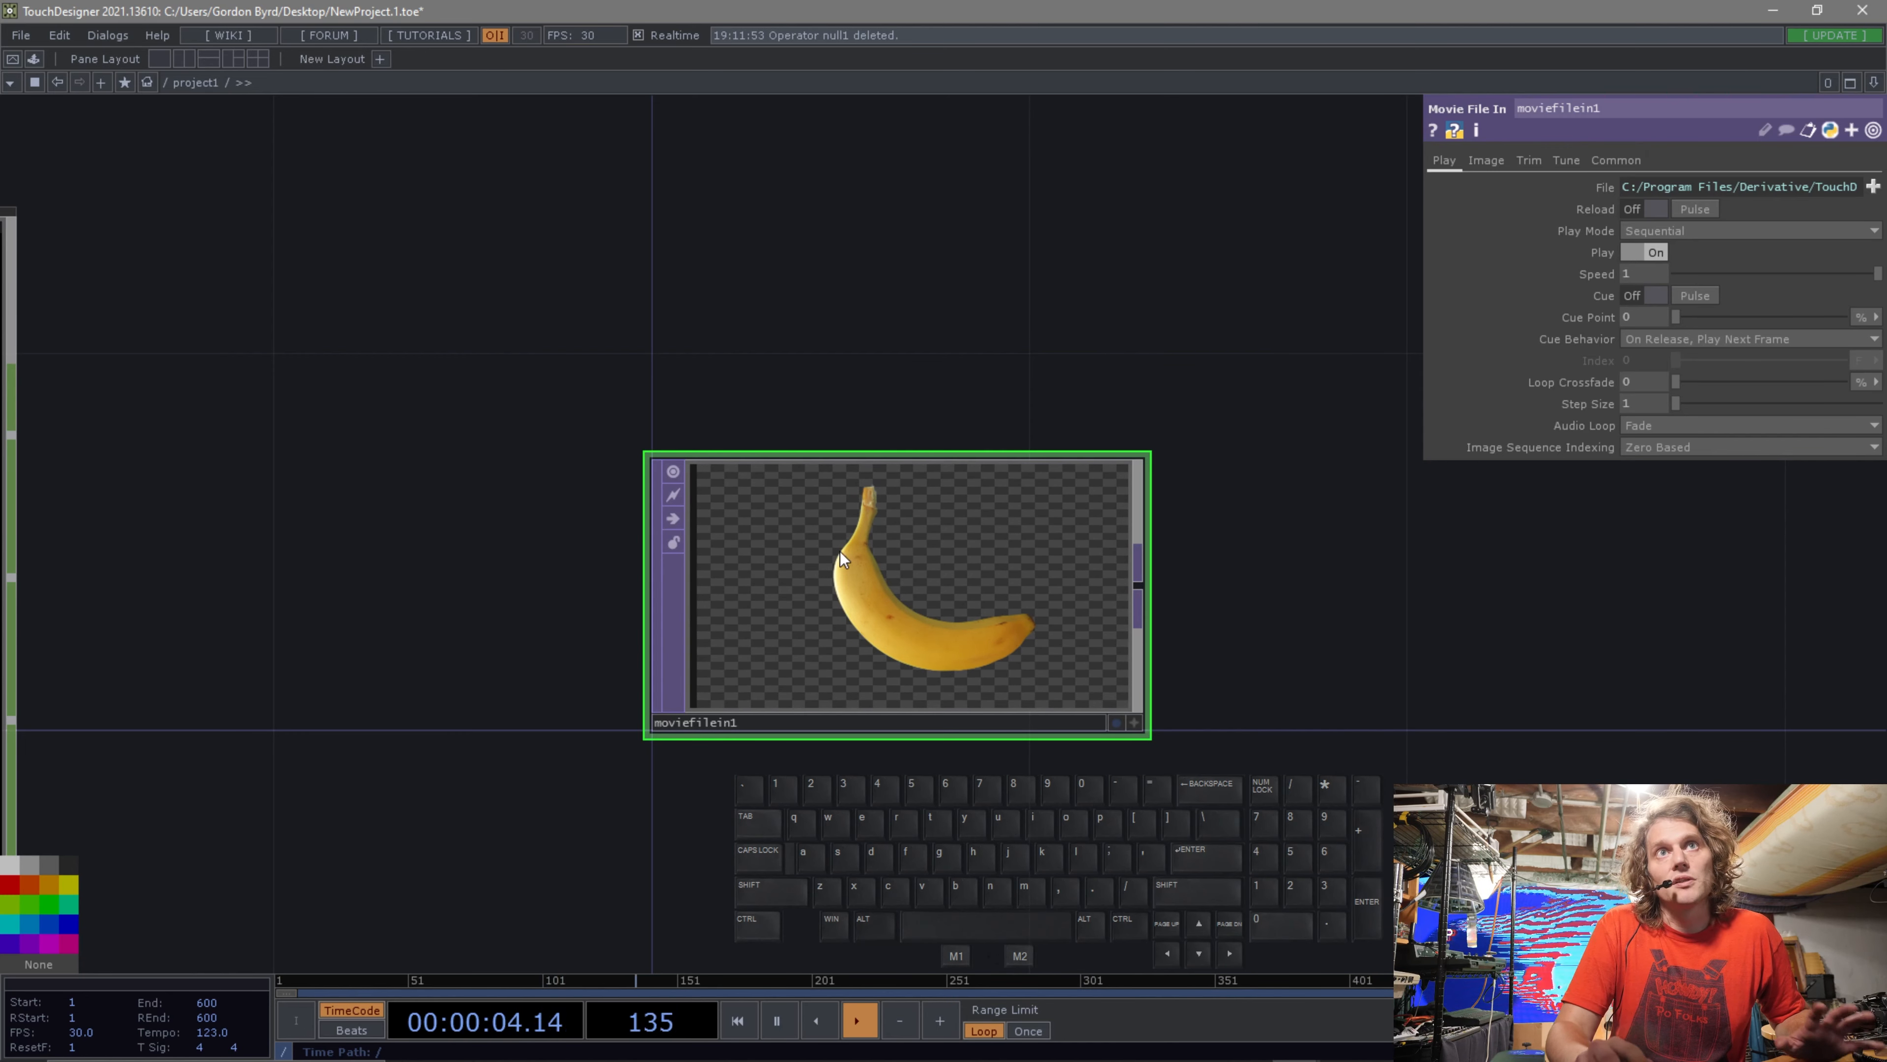
click(1118, 725)
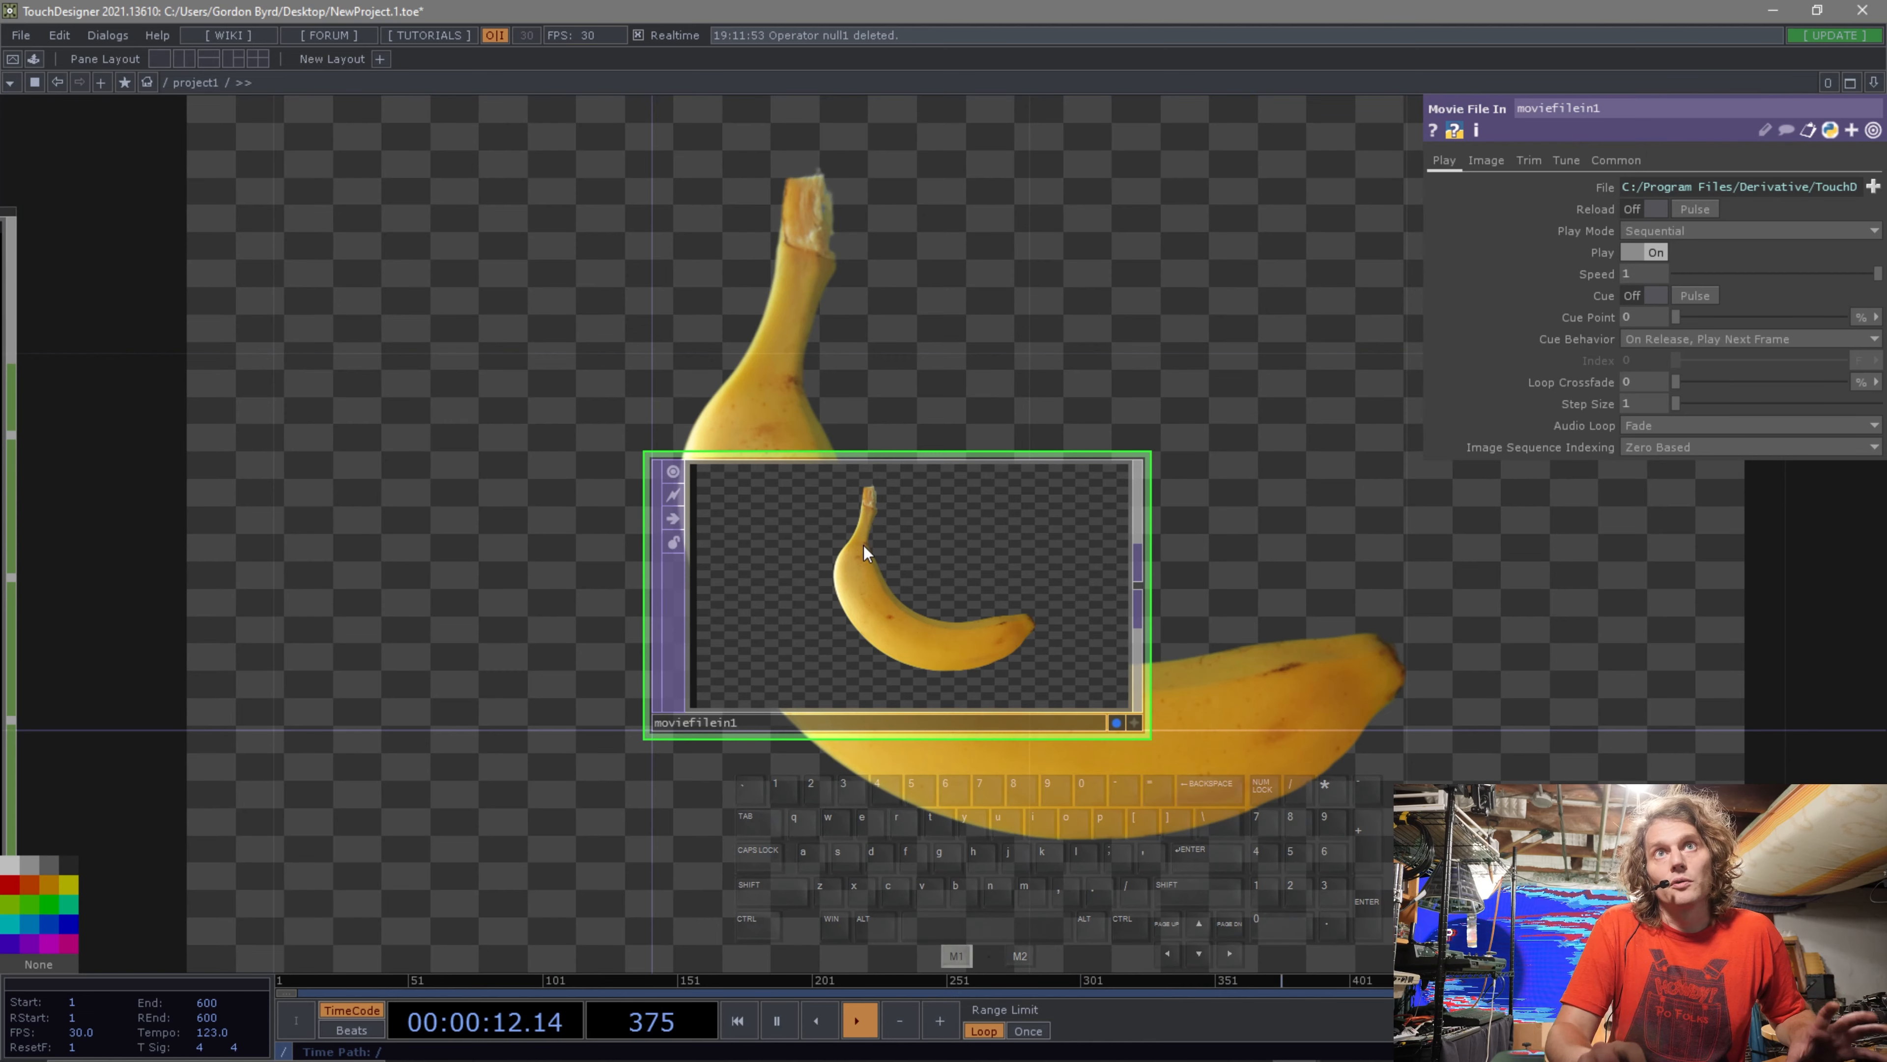
drag(905, 561, 737, 392)
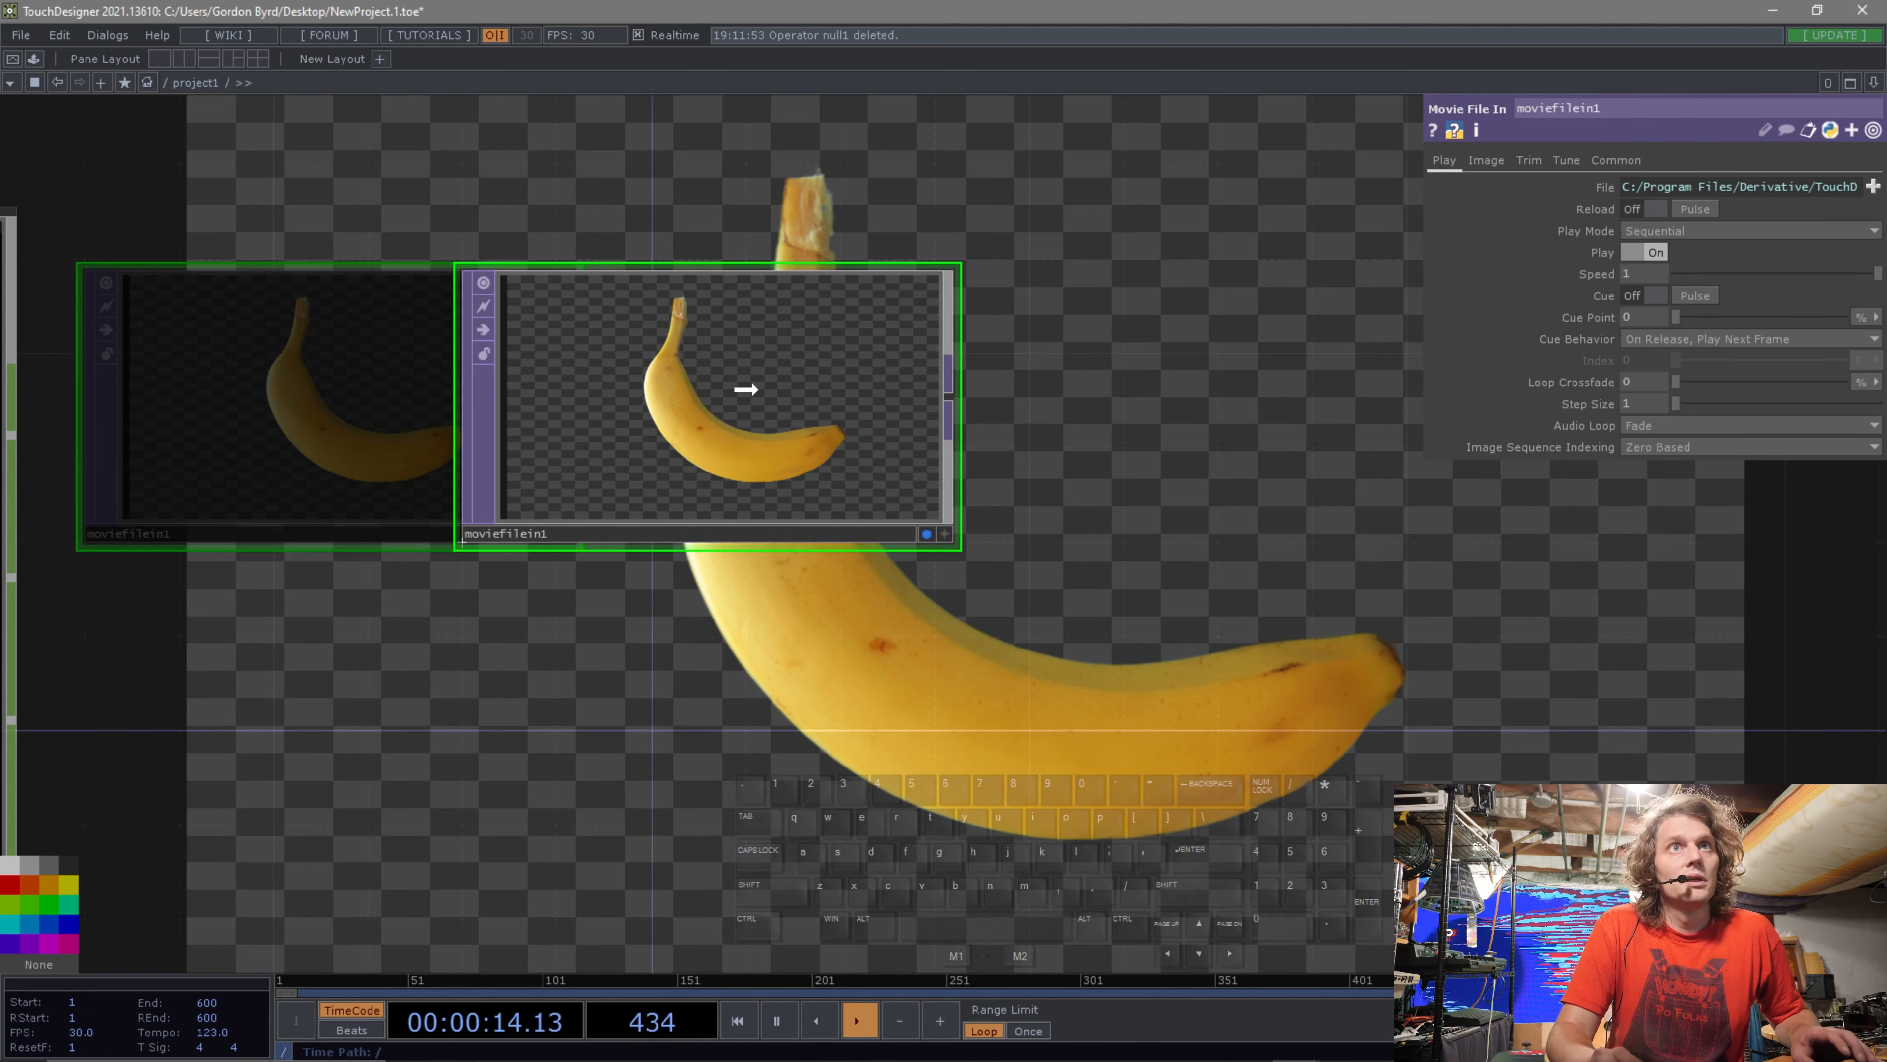
Paste a copy of the Movie File In TOP and toggle its background display on and off.
scroll(772, 401, down, 5)
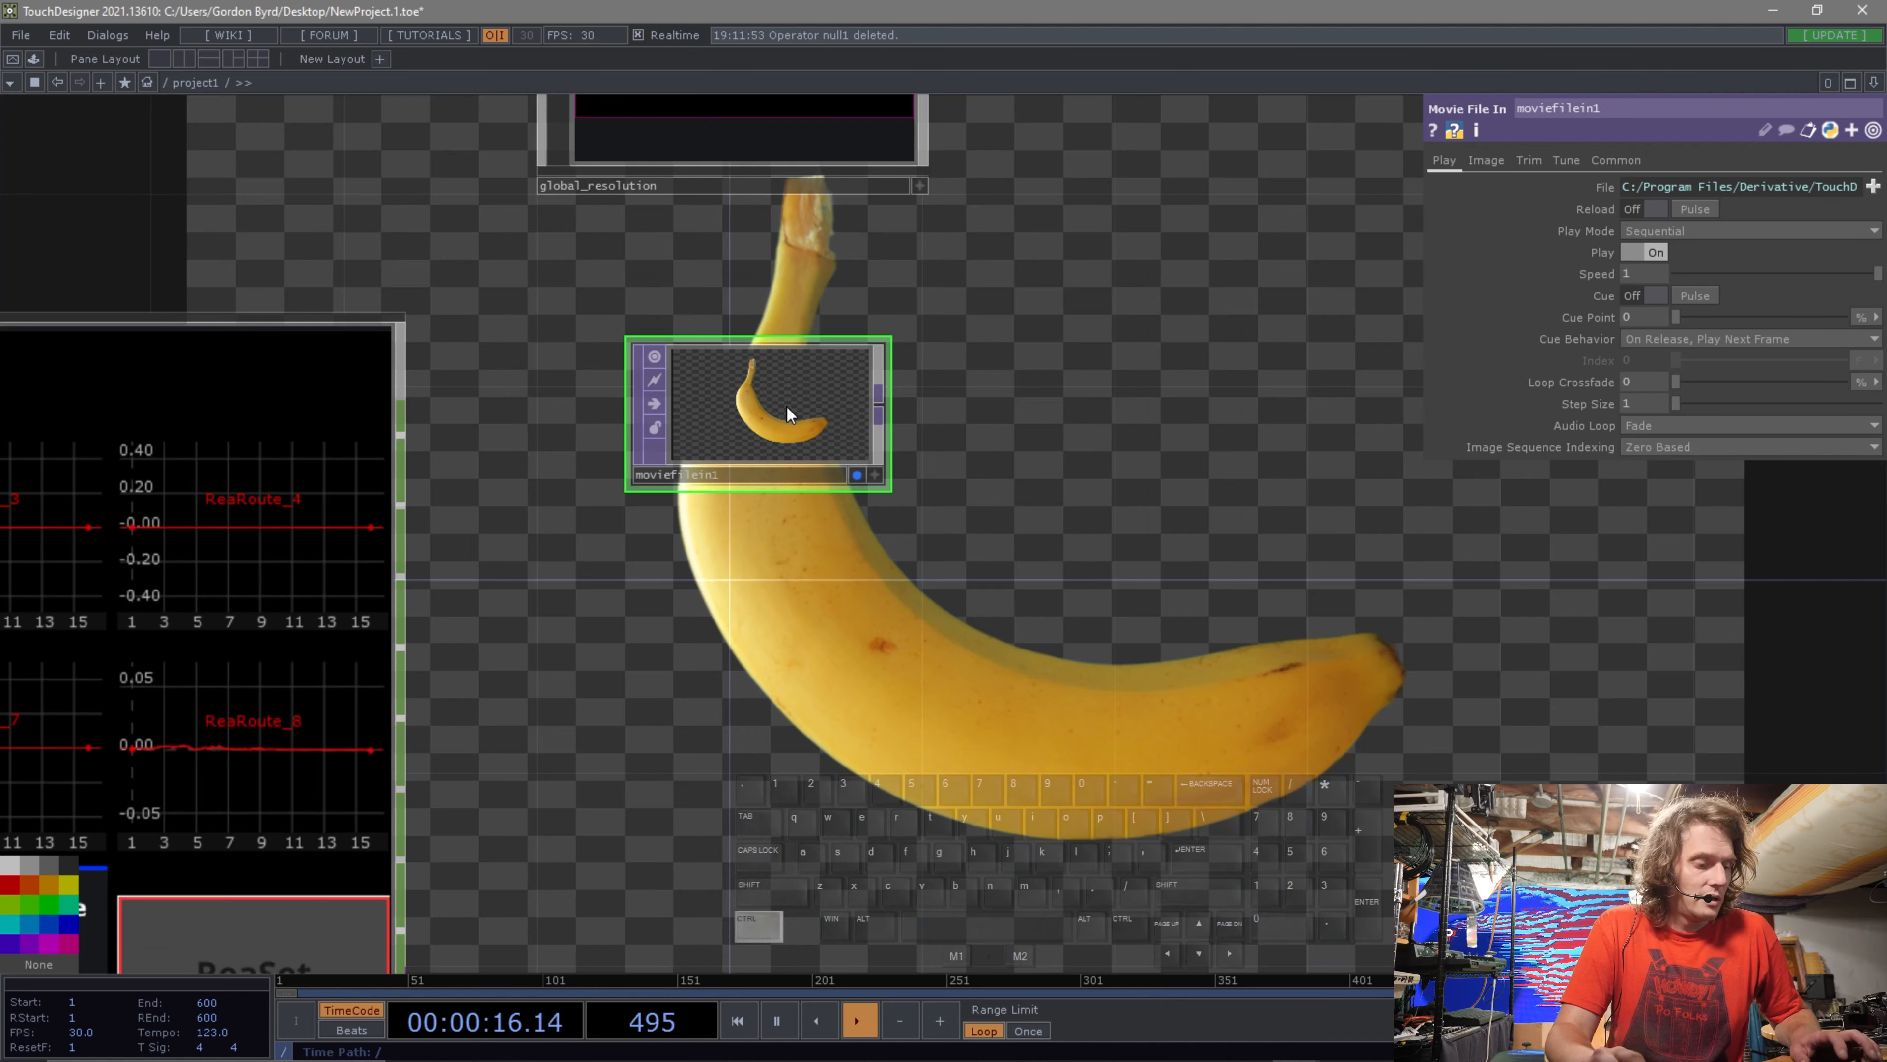
key(ctrl+v)
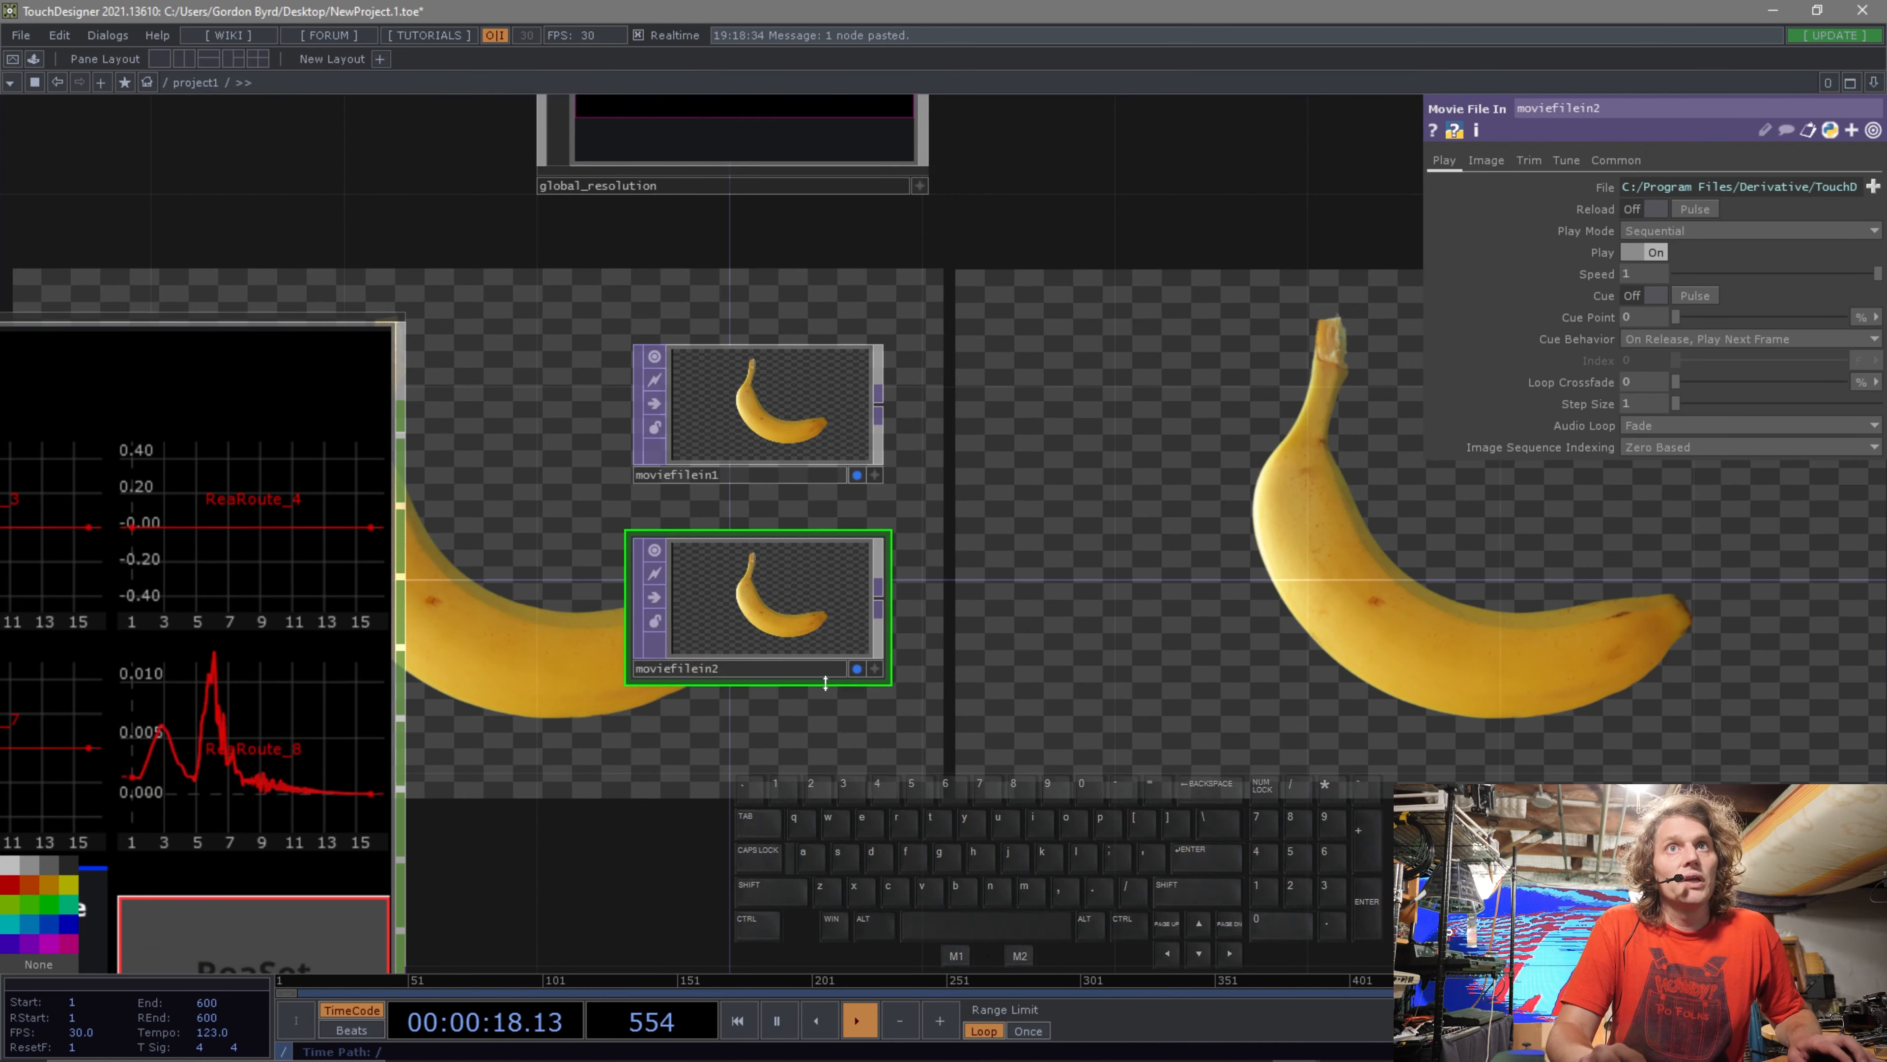
click(857, 669)
click(856, 668)
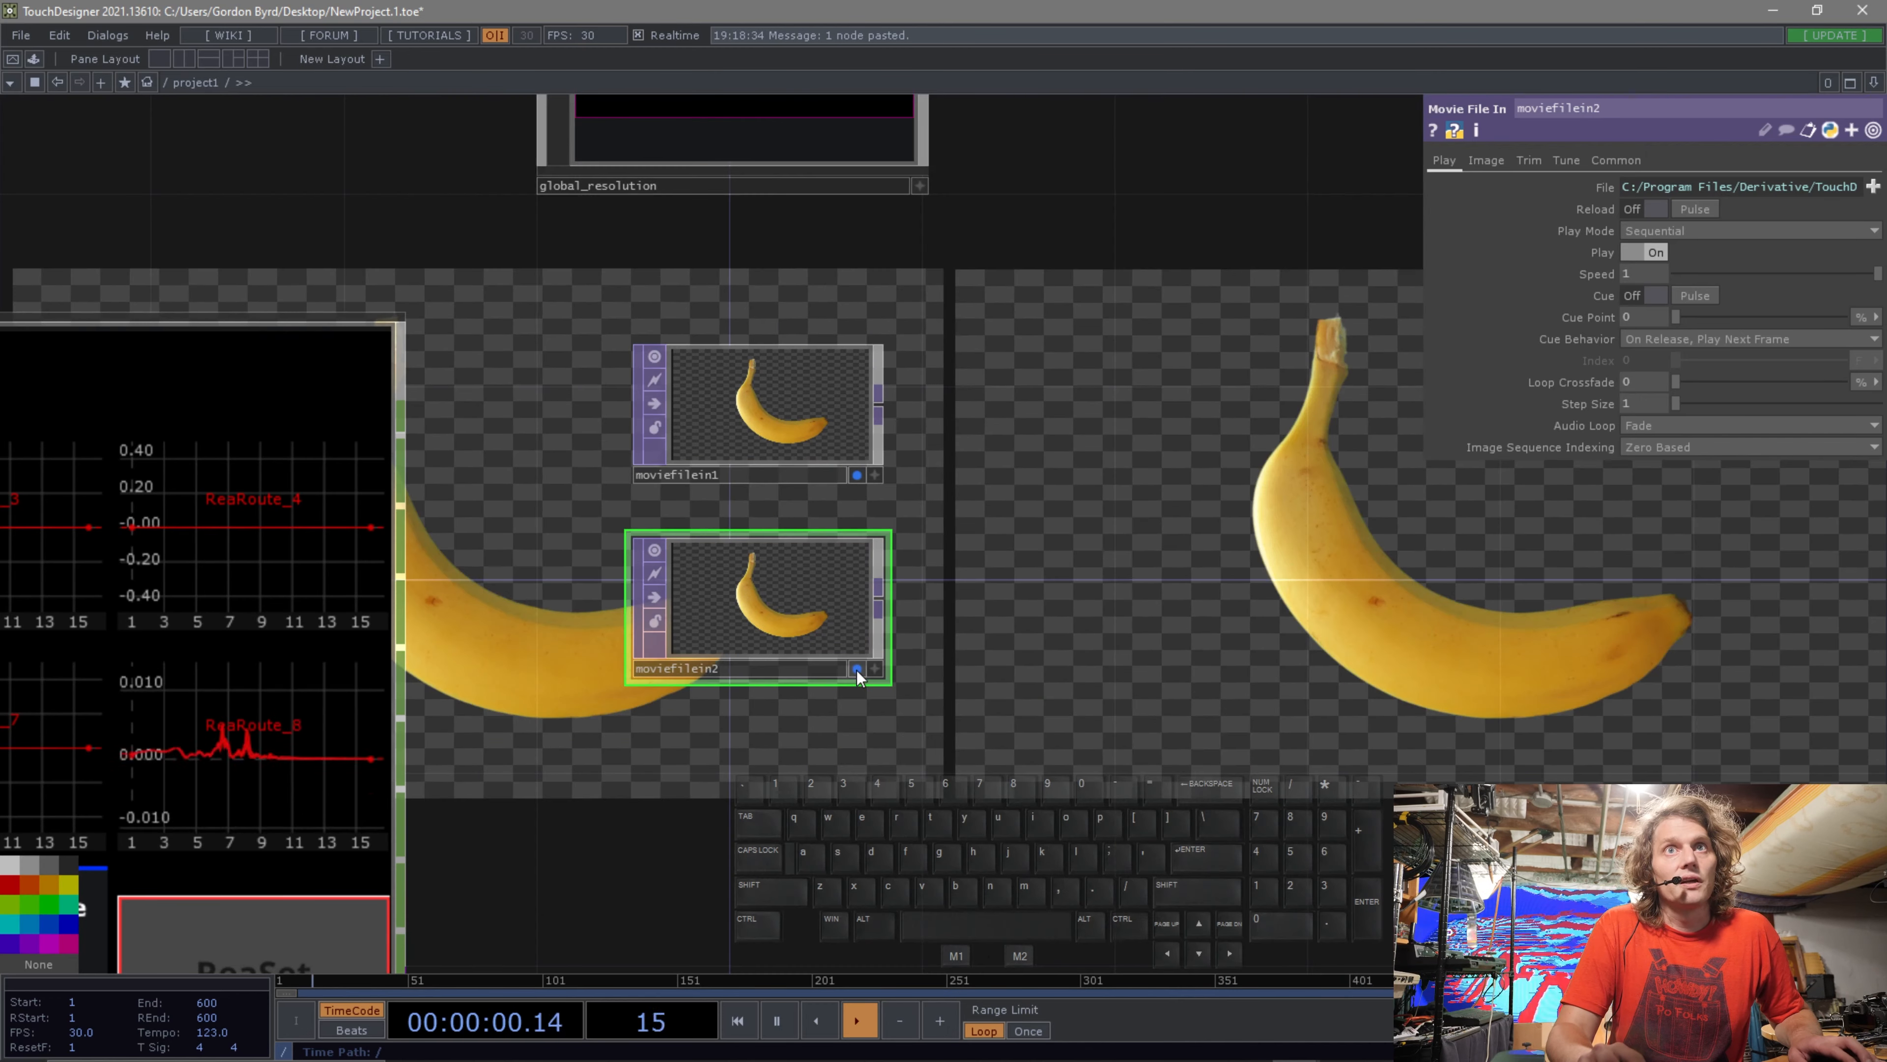
click(857, 669)
click(857, 668)
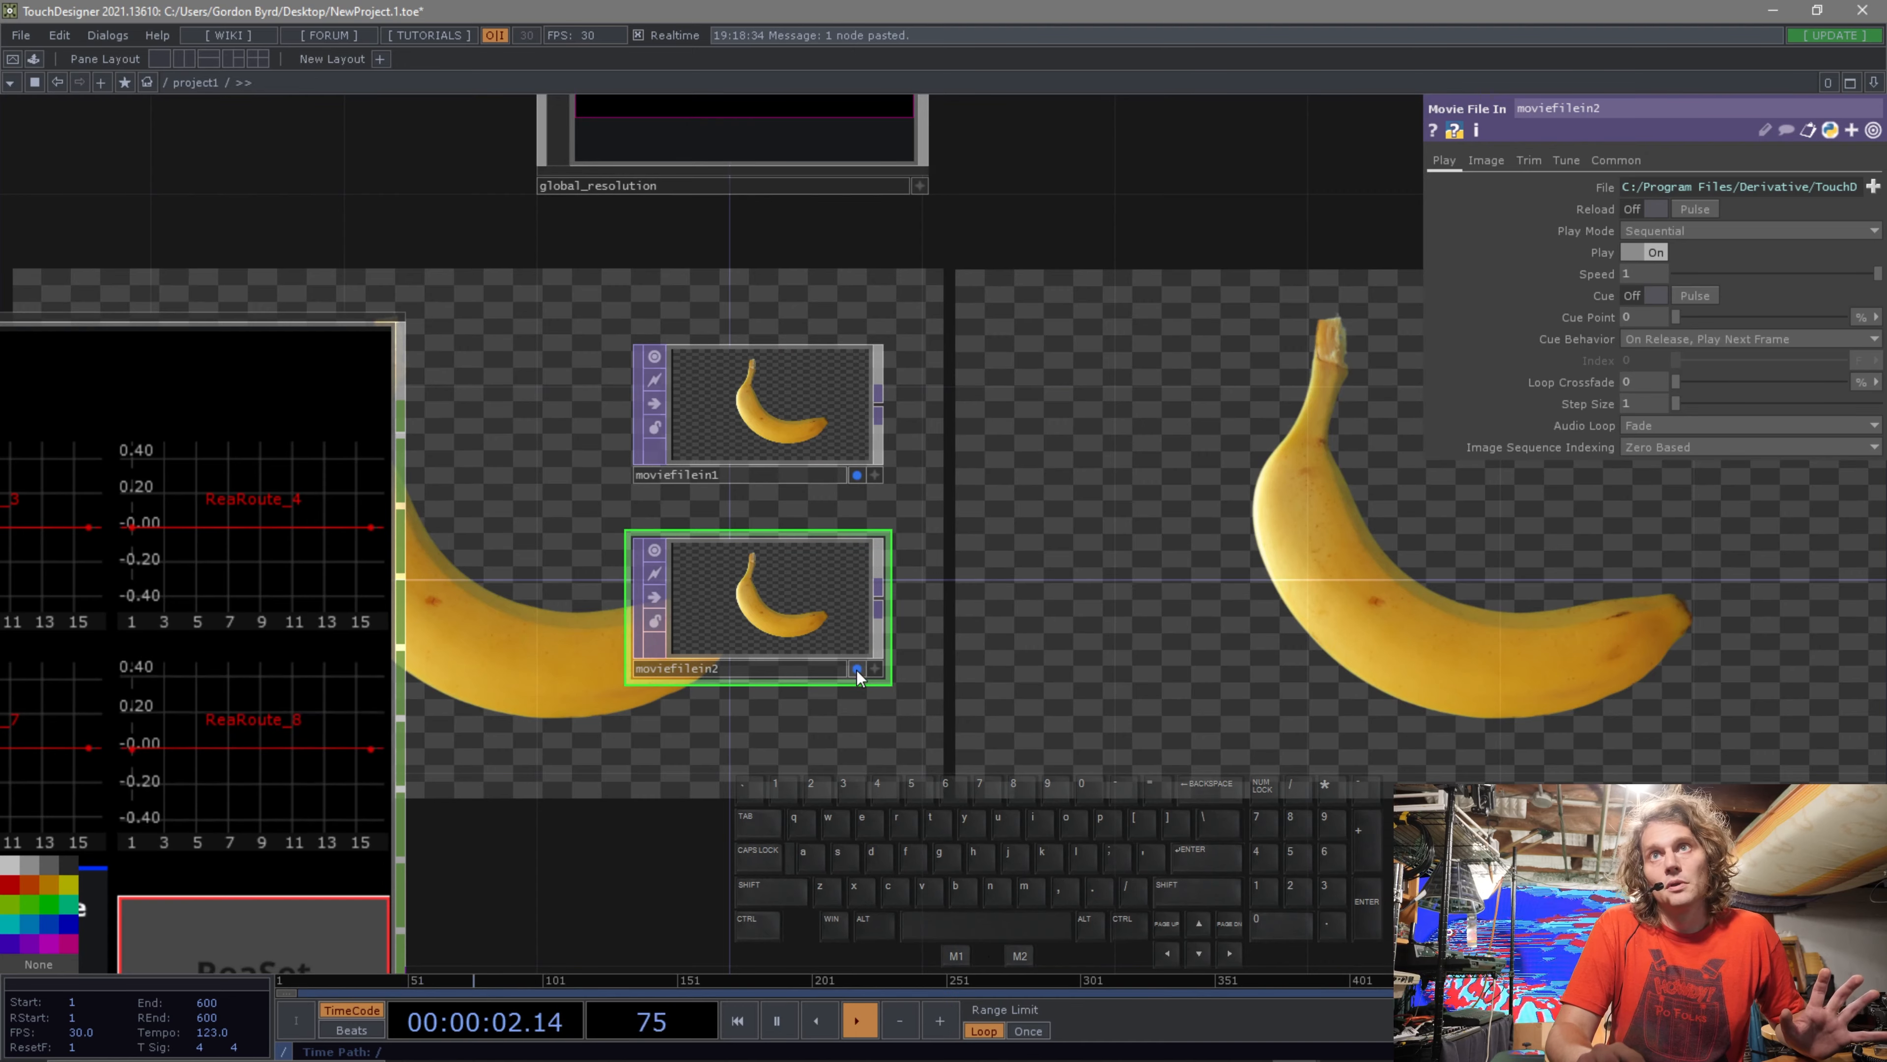
scroll(738, 770, down, 4)
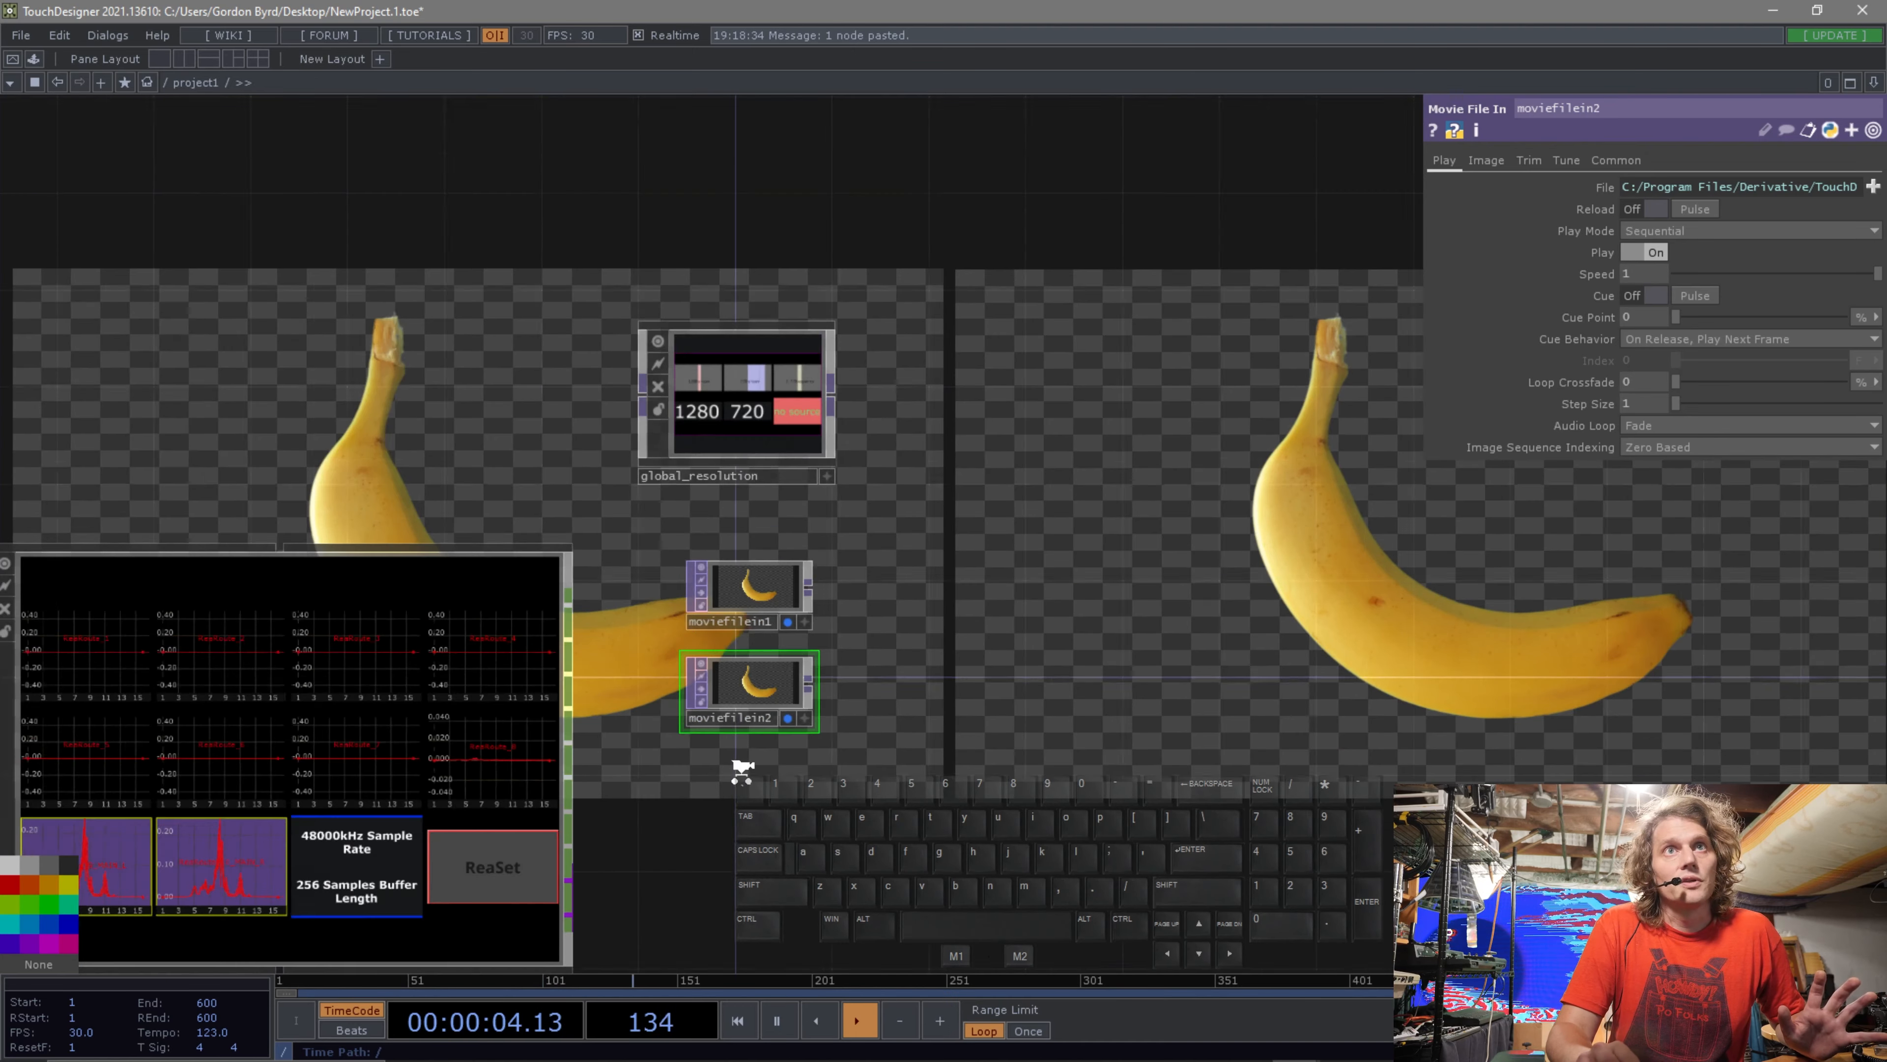
Add an Analyze CHOP fed by the audio container's output and set its function to Maximum.
key(Tab)
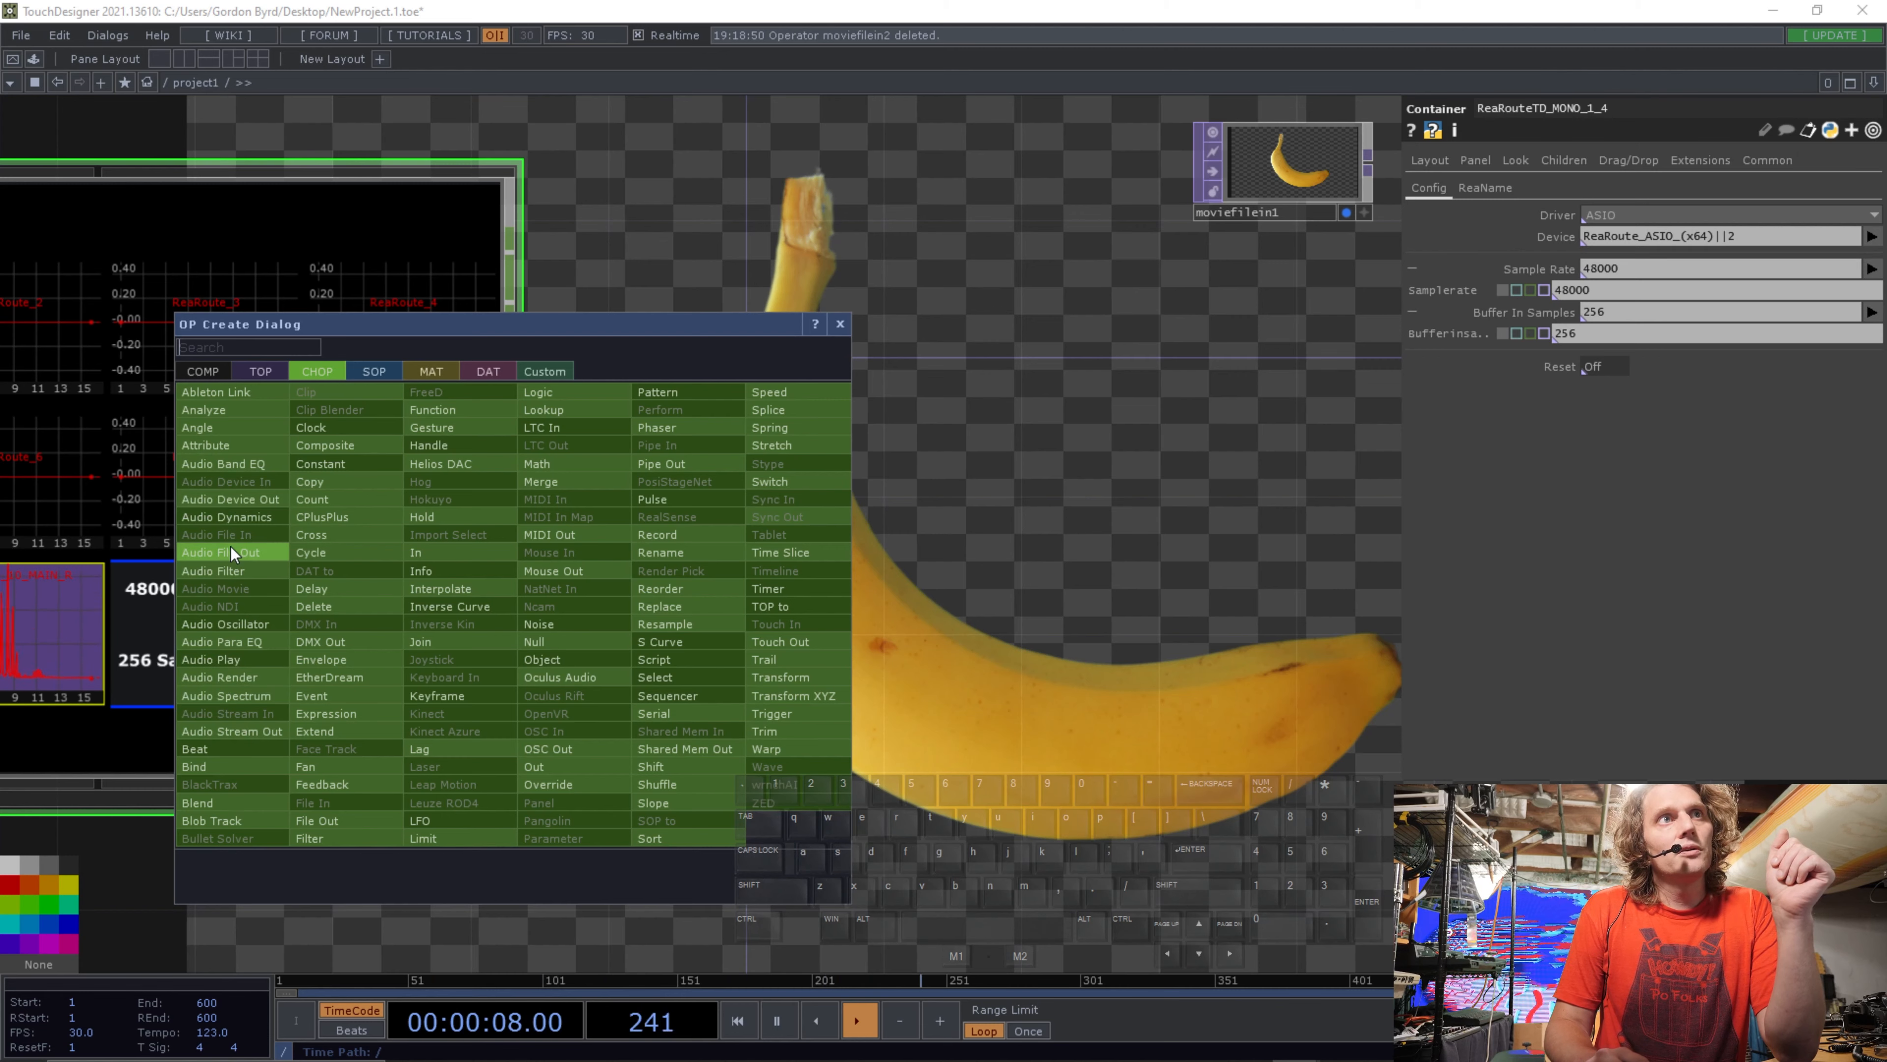
click(237, 410)
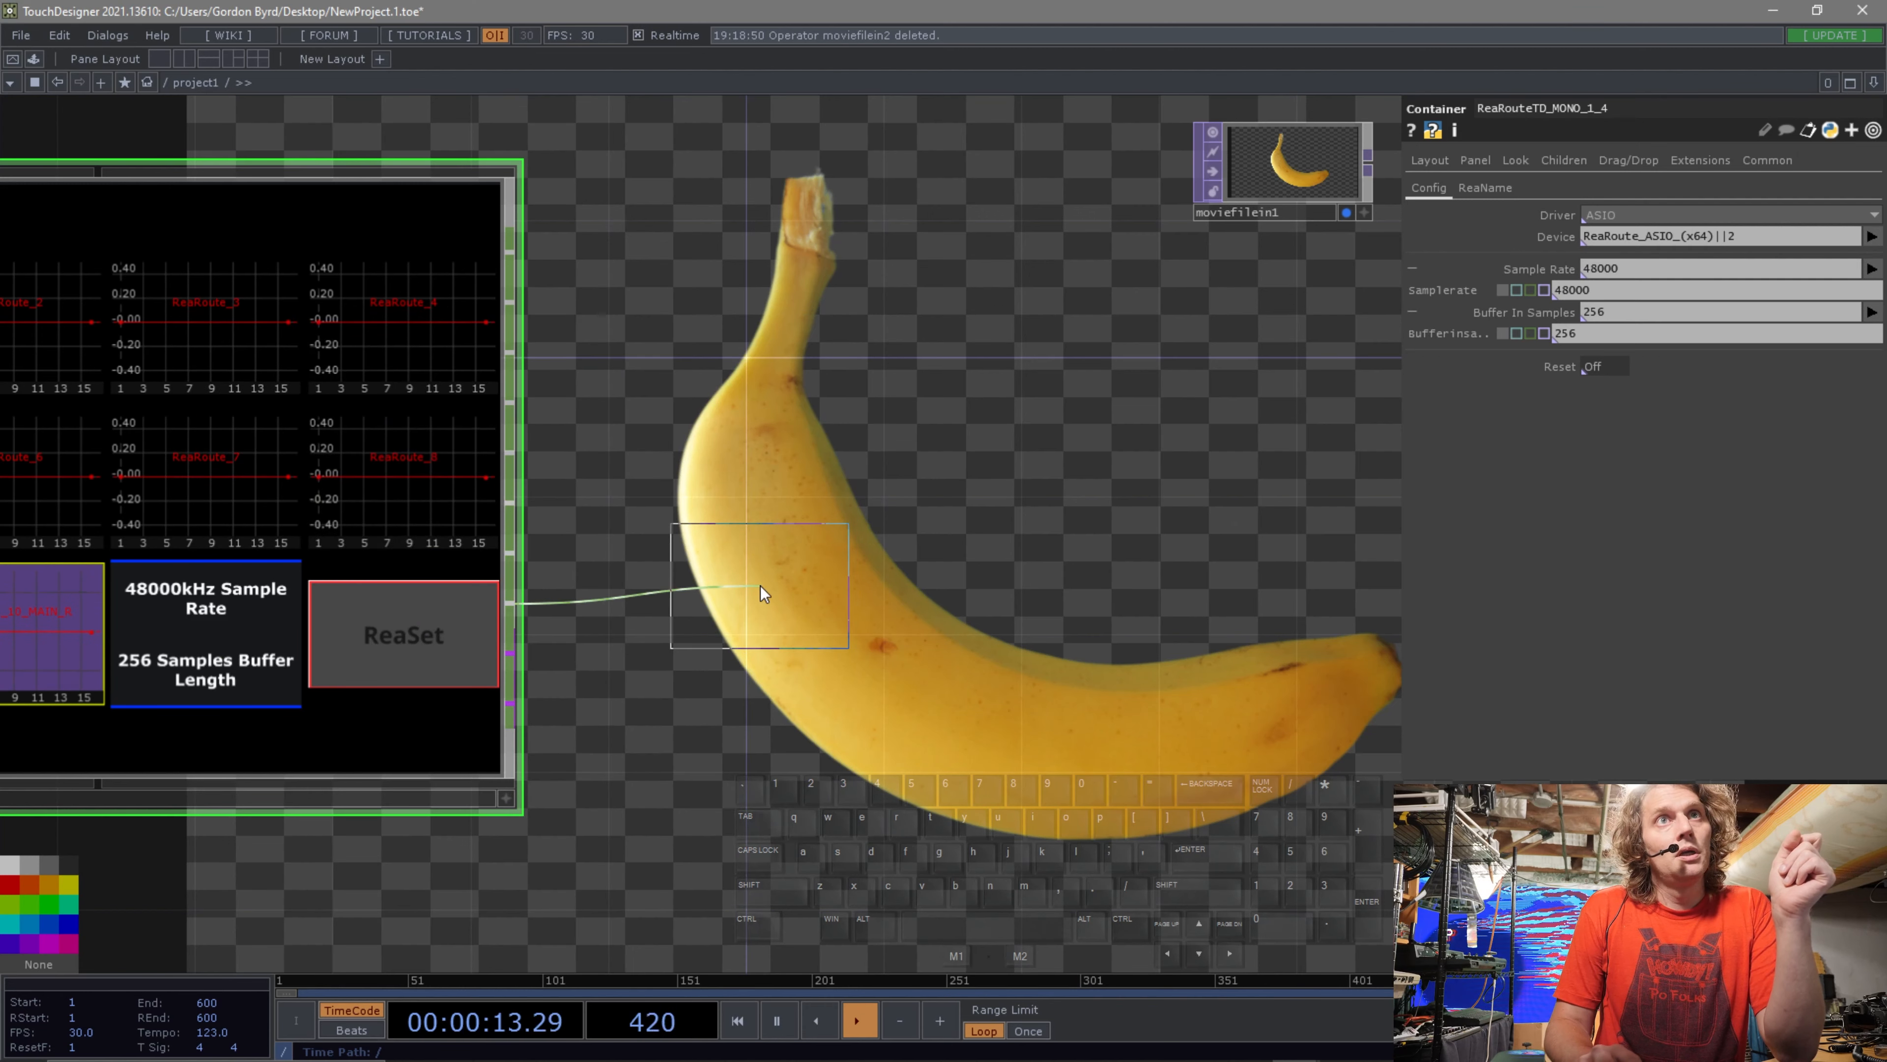
click(725, 599)
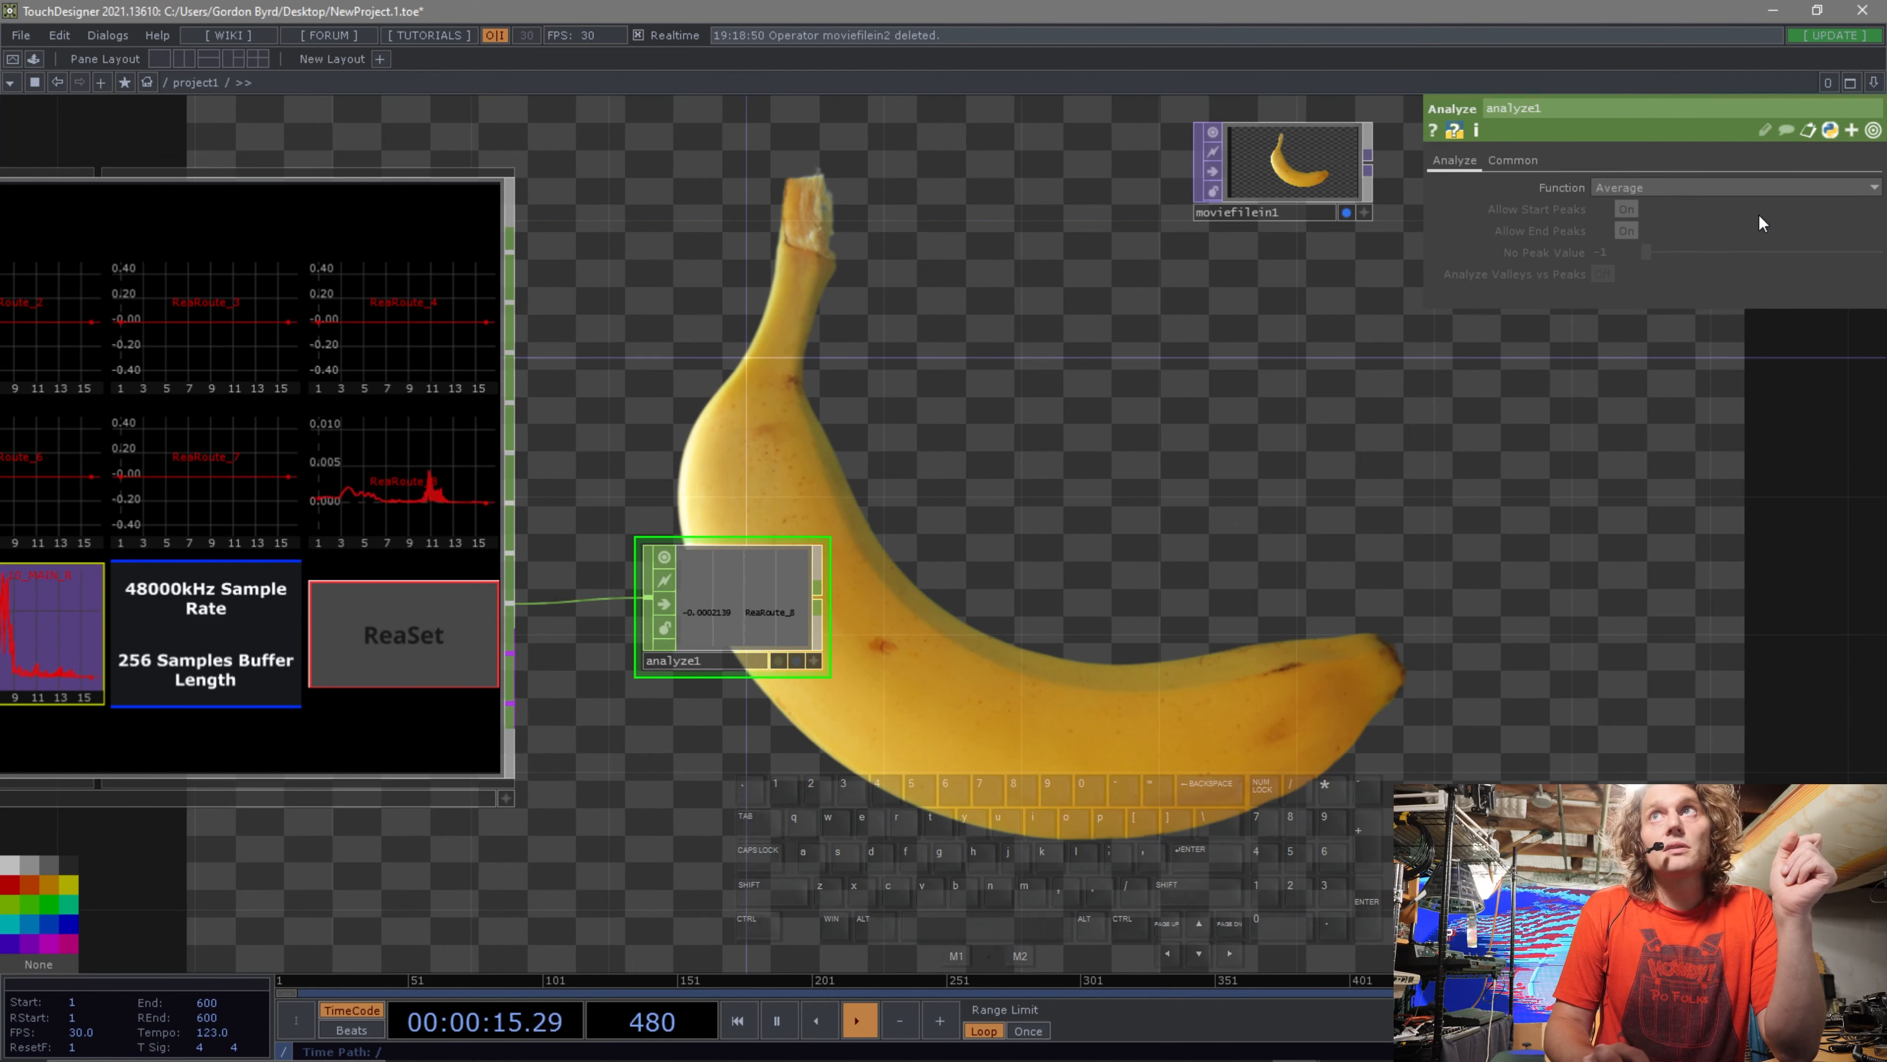
click(1753, 186)
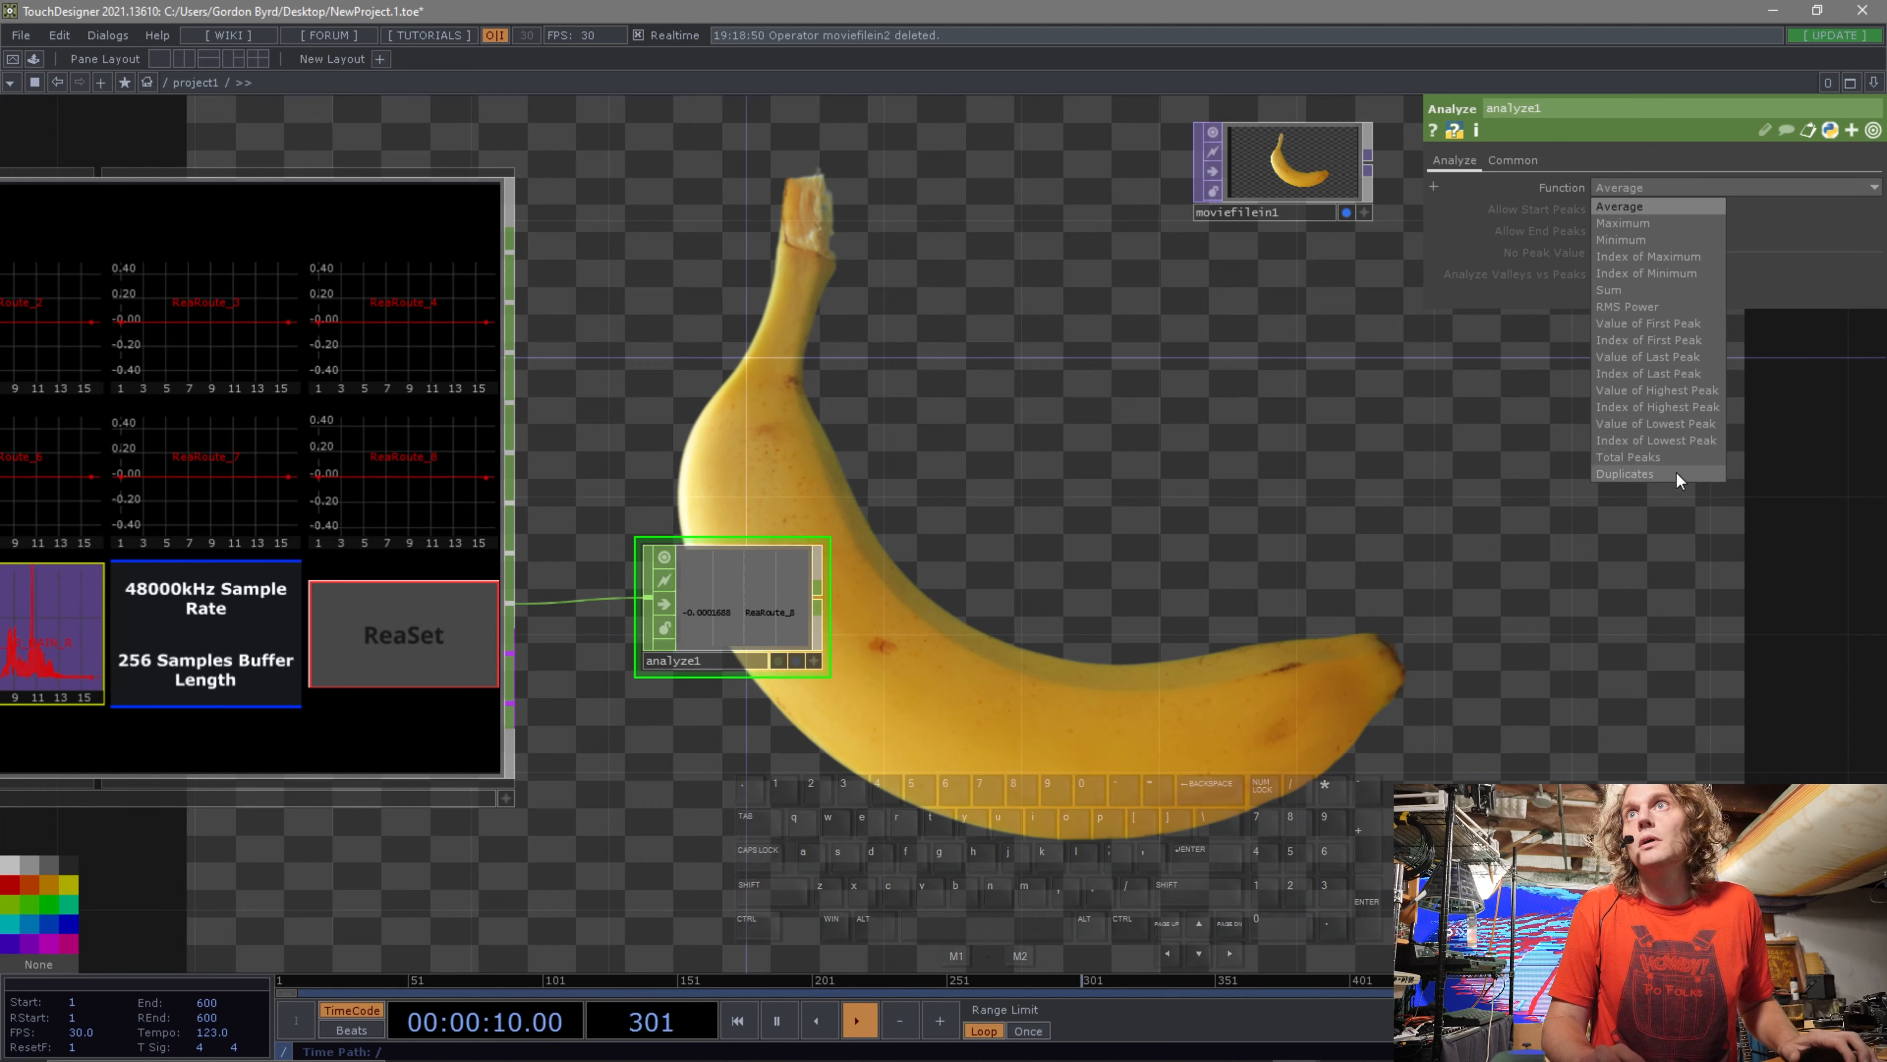
click(1645, 225)
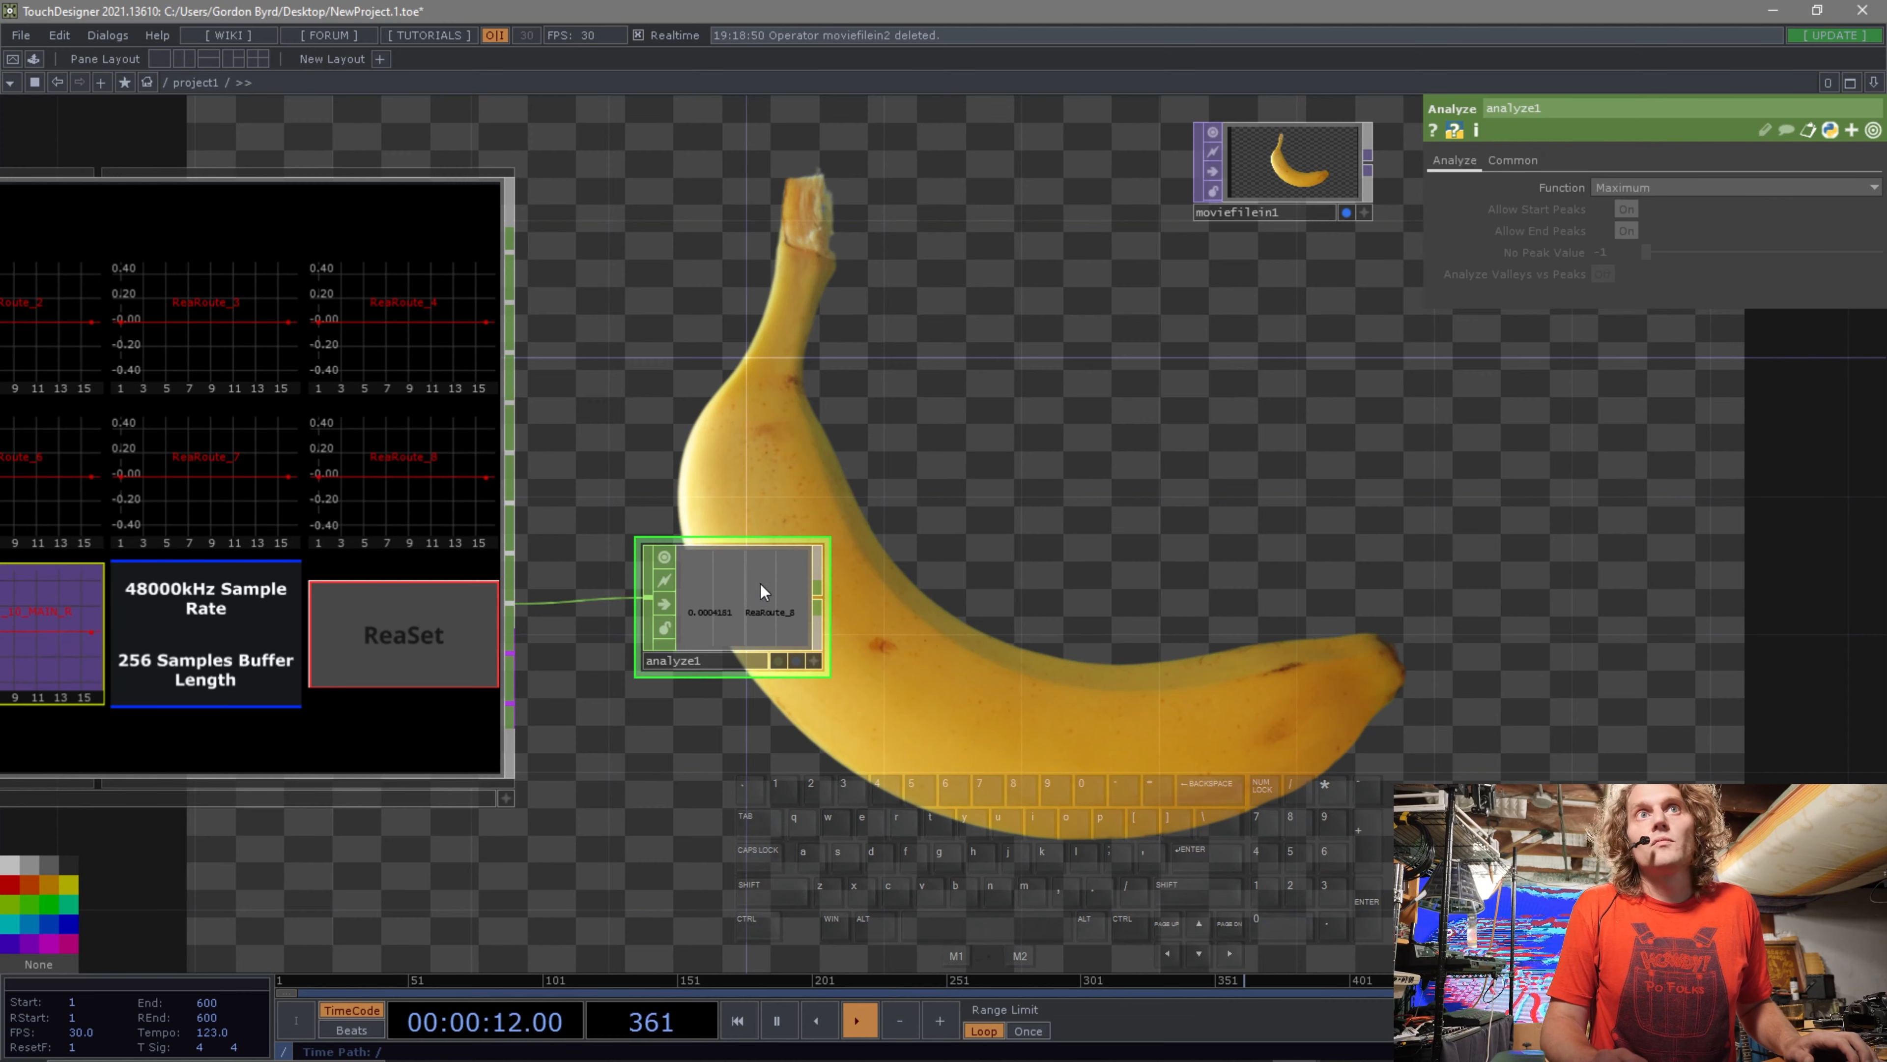
Zoom in on the Analyze CHOP to examine its output value.
scroll(765, 580, up, 6)
scroll(1223, 513, up, 6)
drag(1276, 536, 1518, 516)
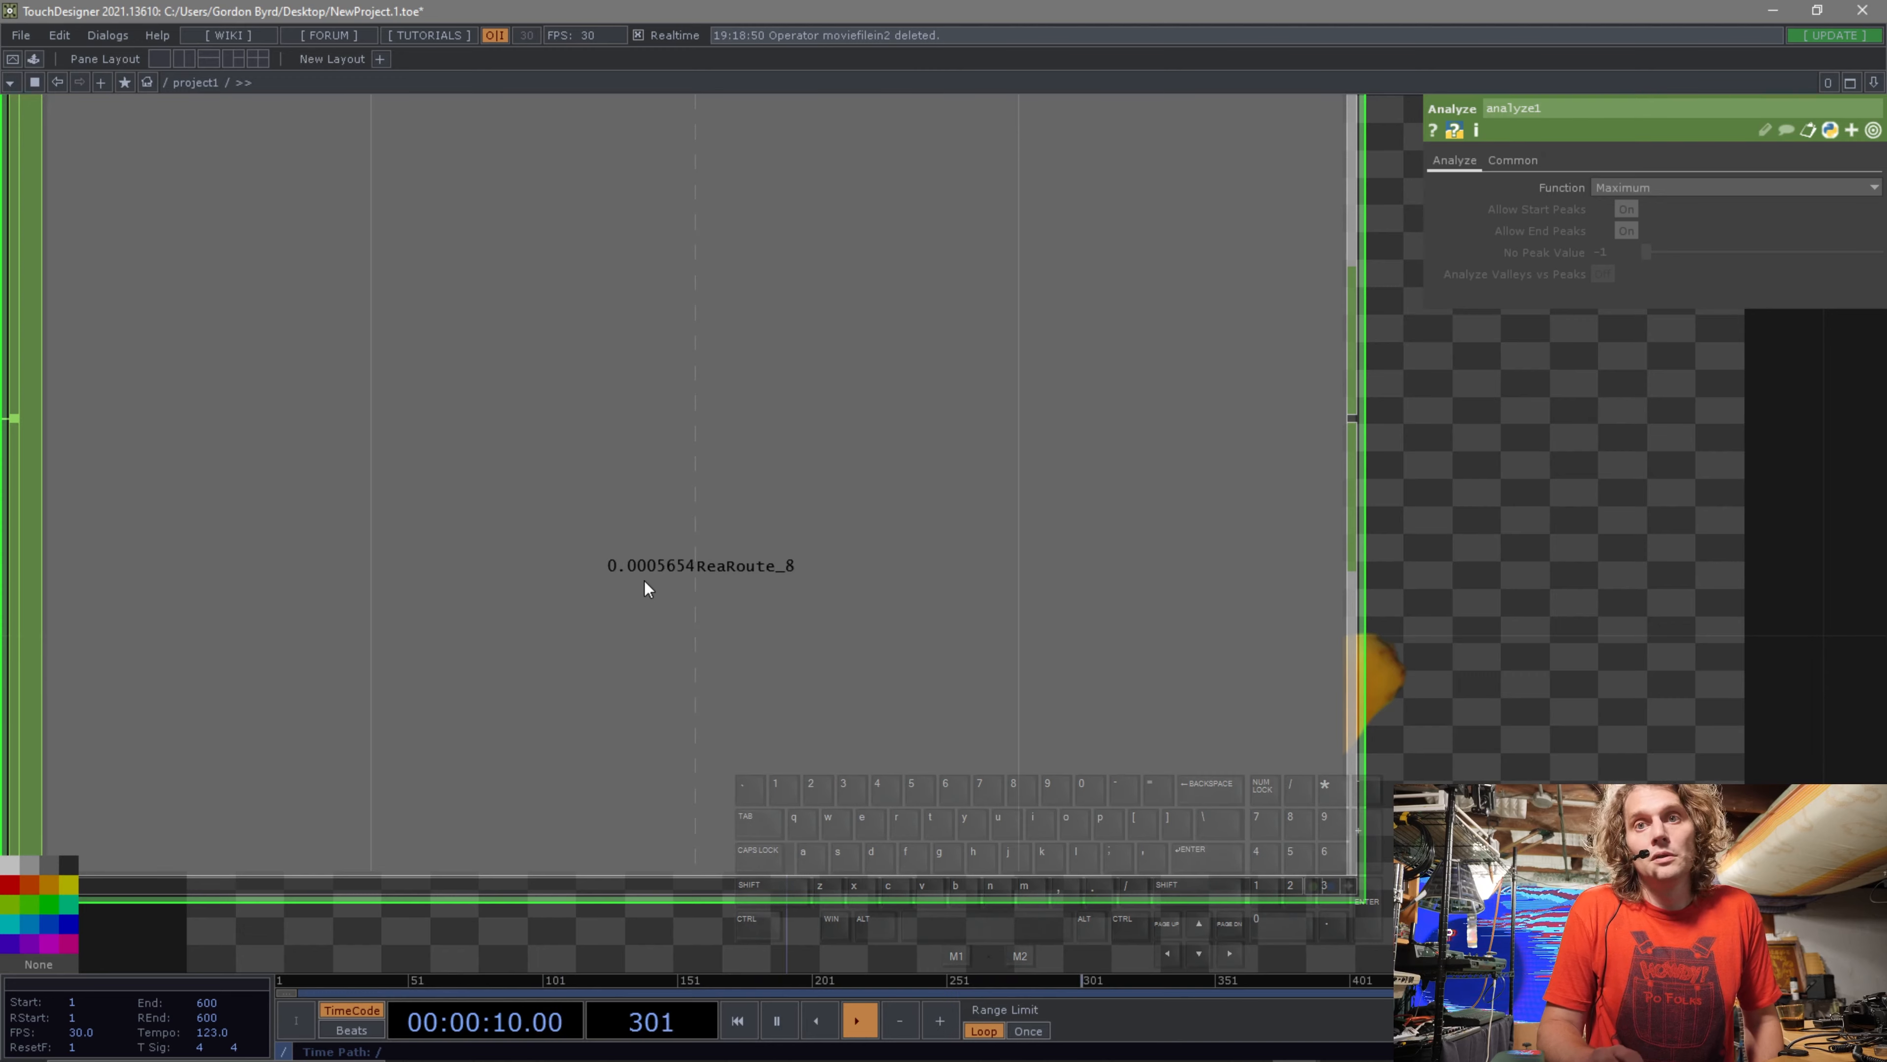
scroll(645, 595, down, 5)
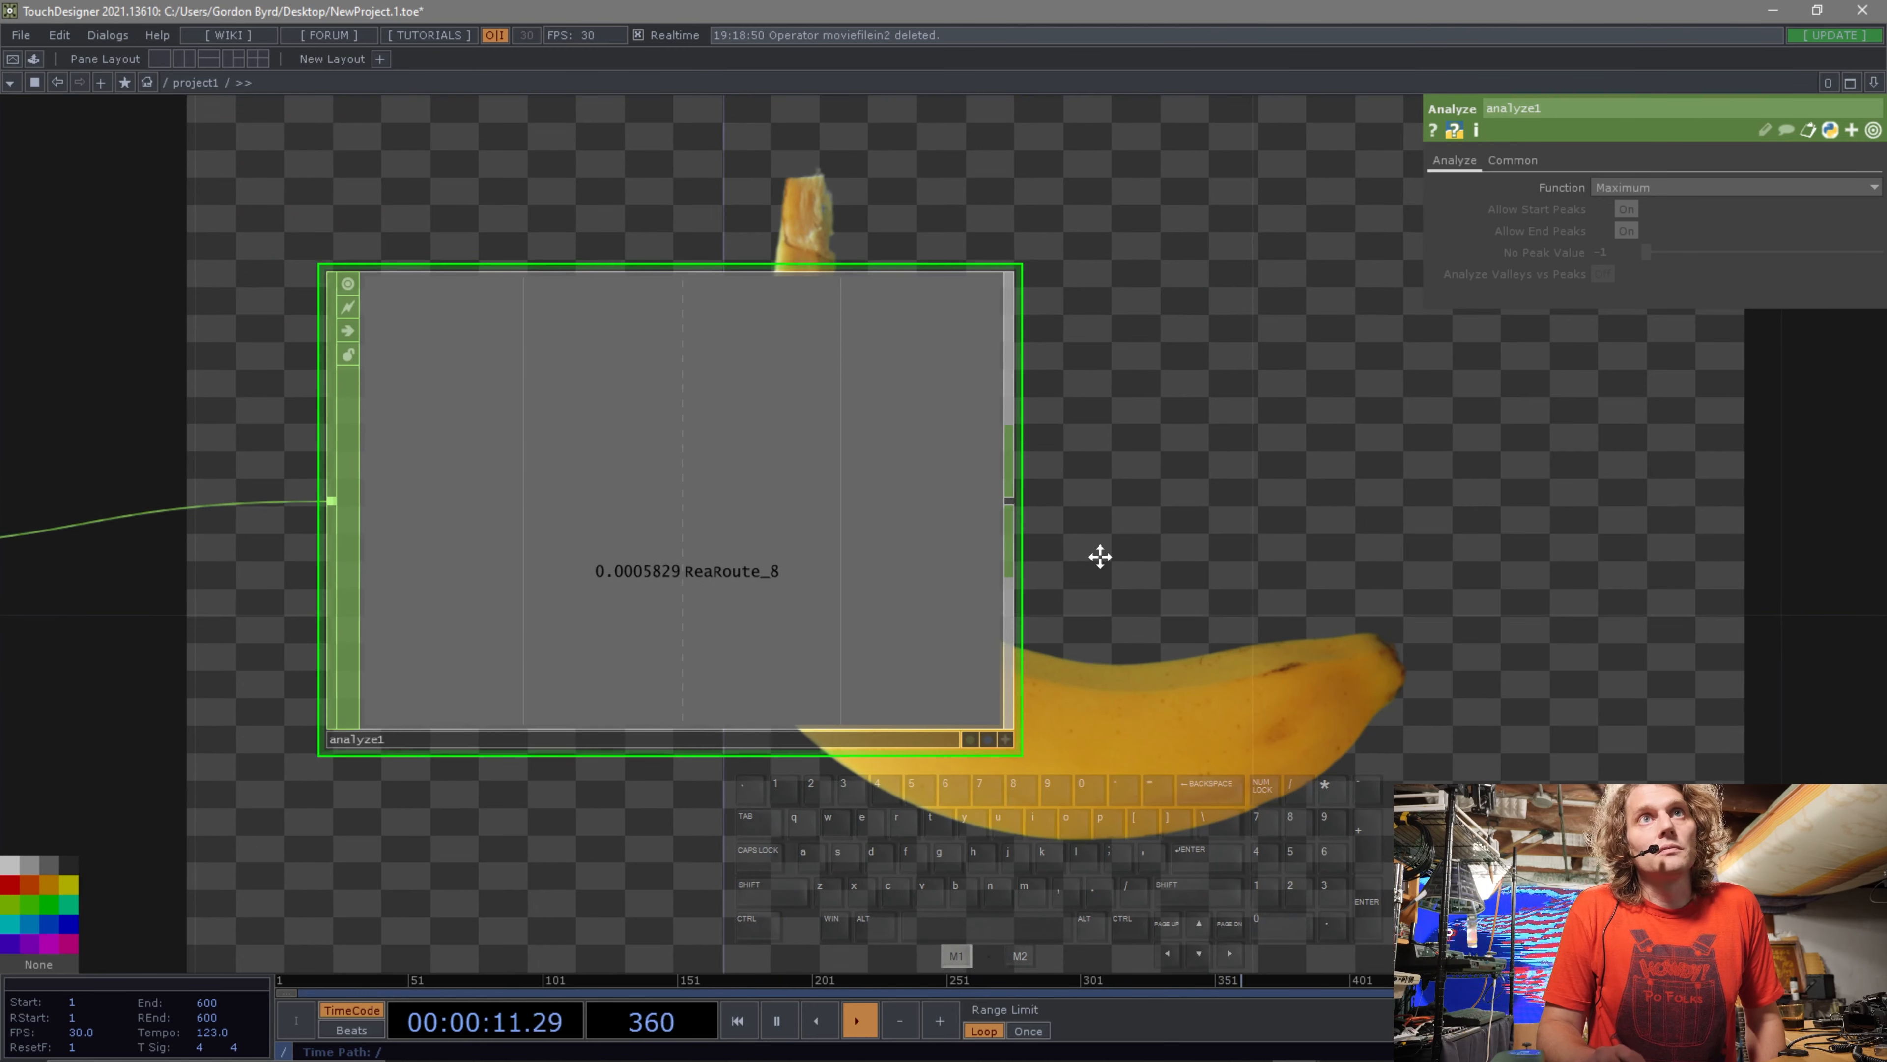
drag(1021, 575, 1023, 652)
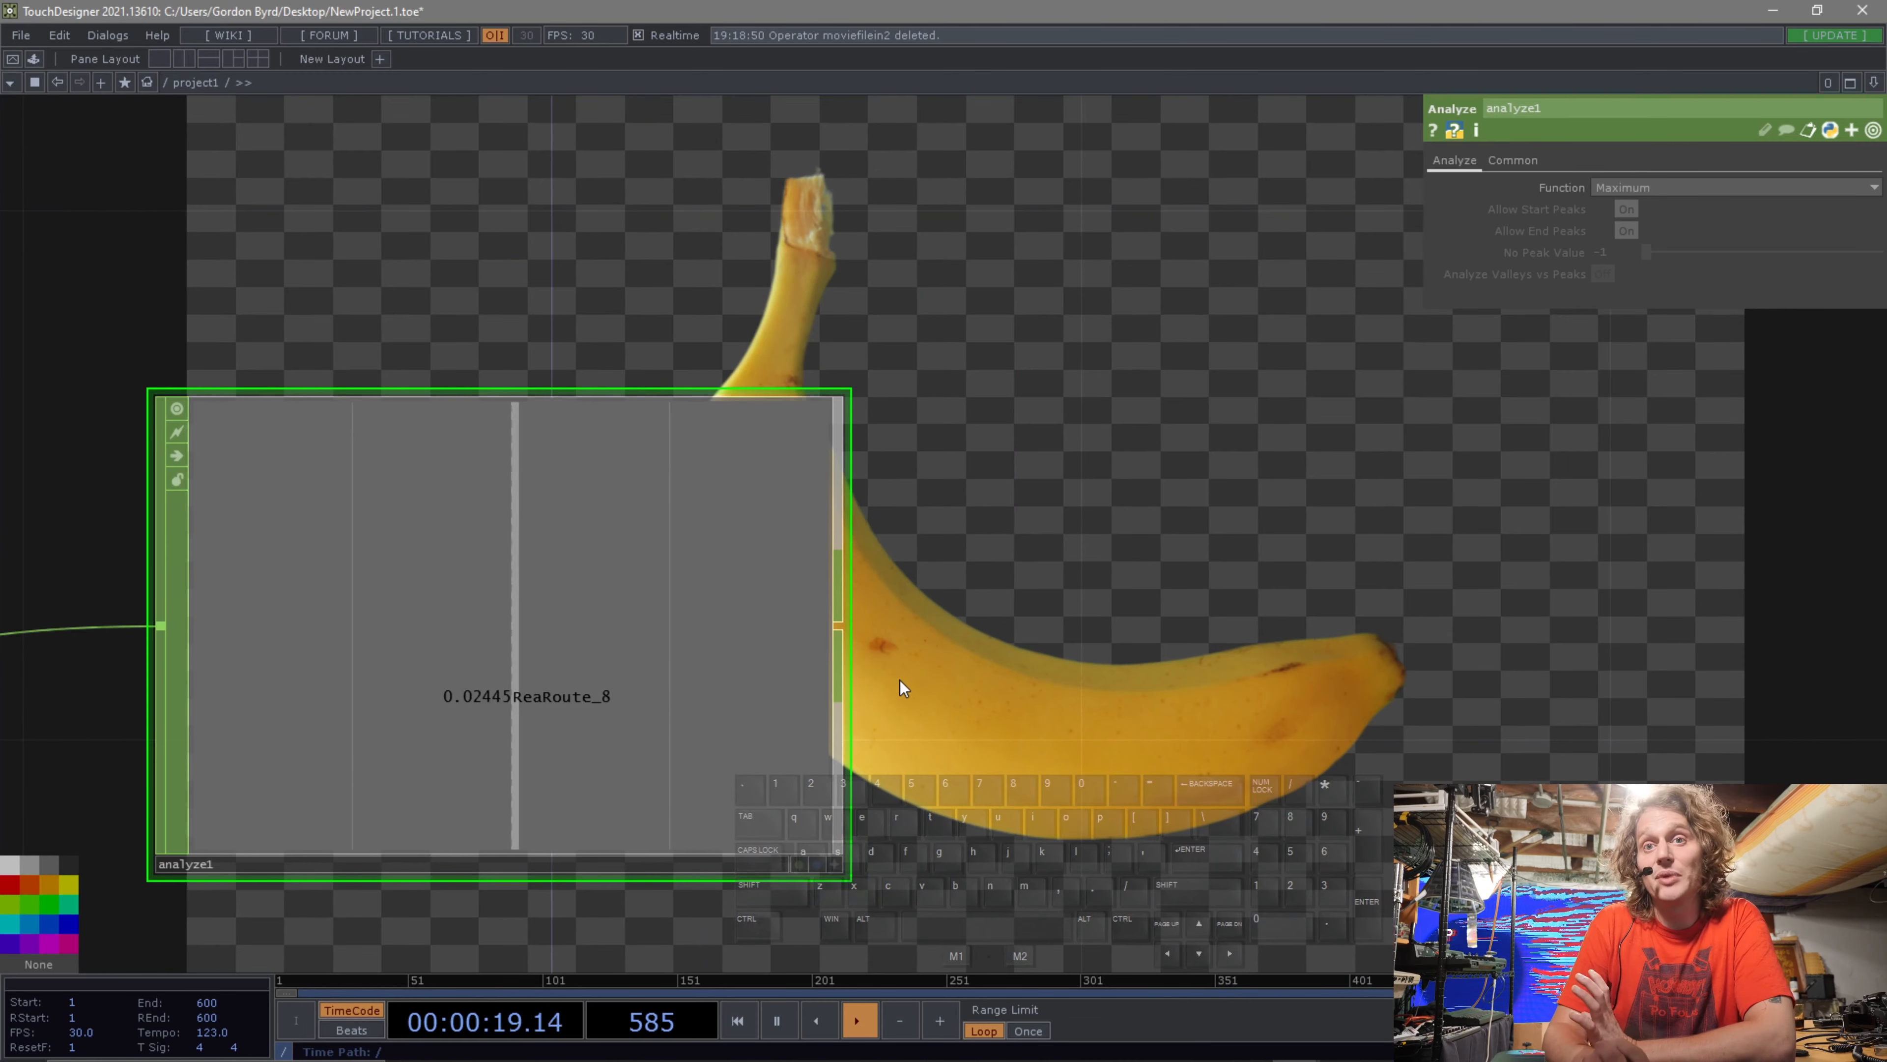
Set the Analyze CHOP's function to RMS Power.
scroll(986, 684, down, 1)
scroll(986, 684, down, 1)
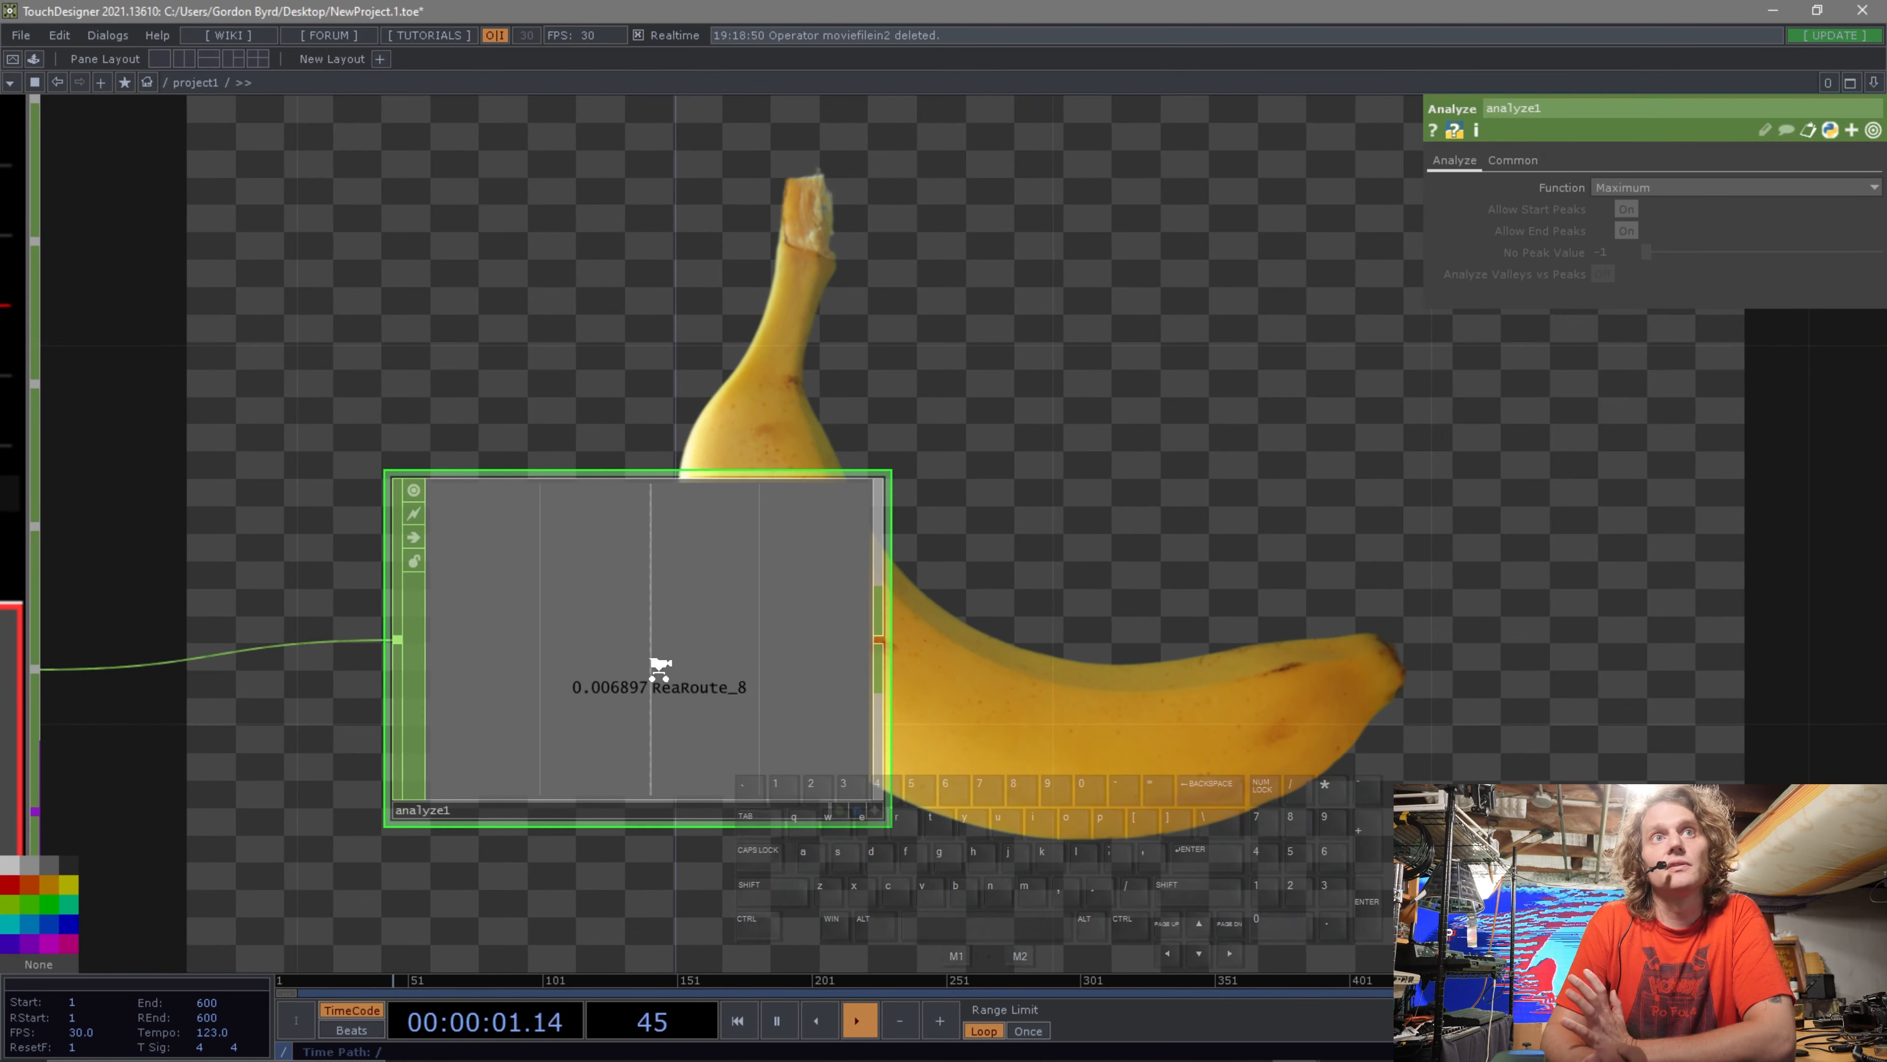
scroll(658, 670, up, 2)
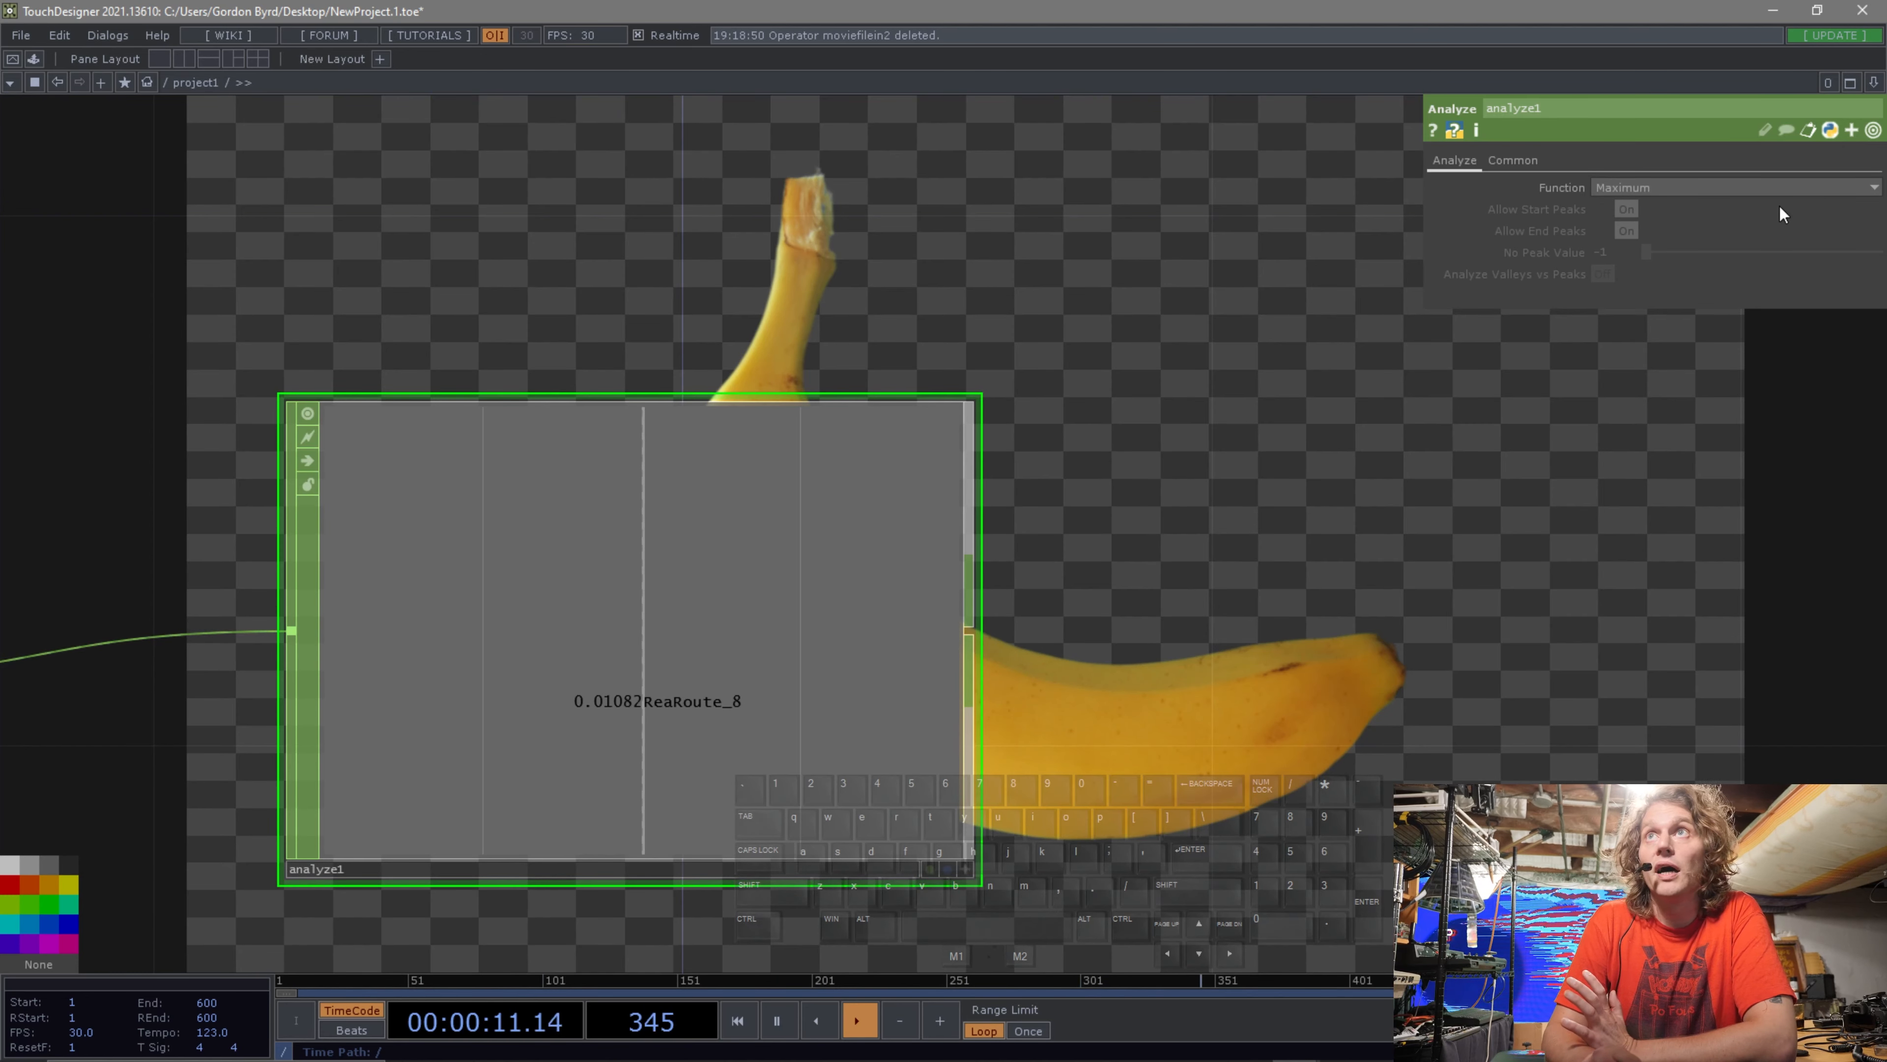
click(1777, 186)
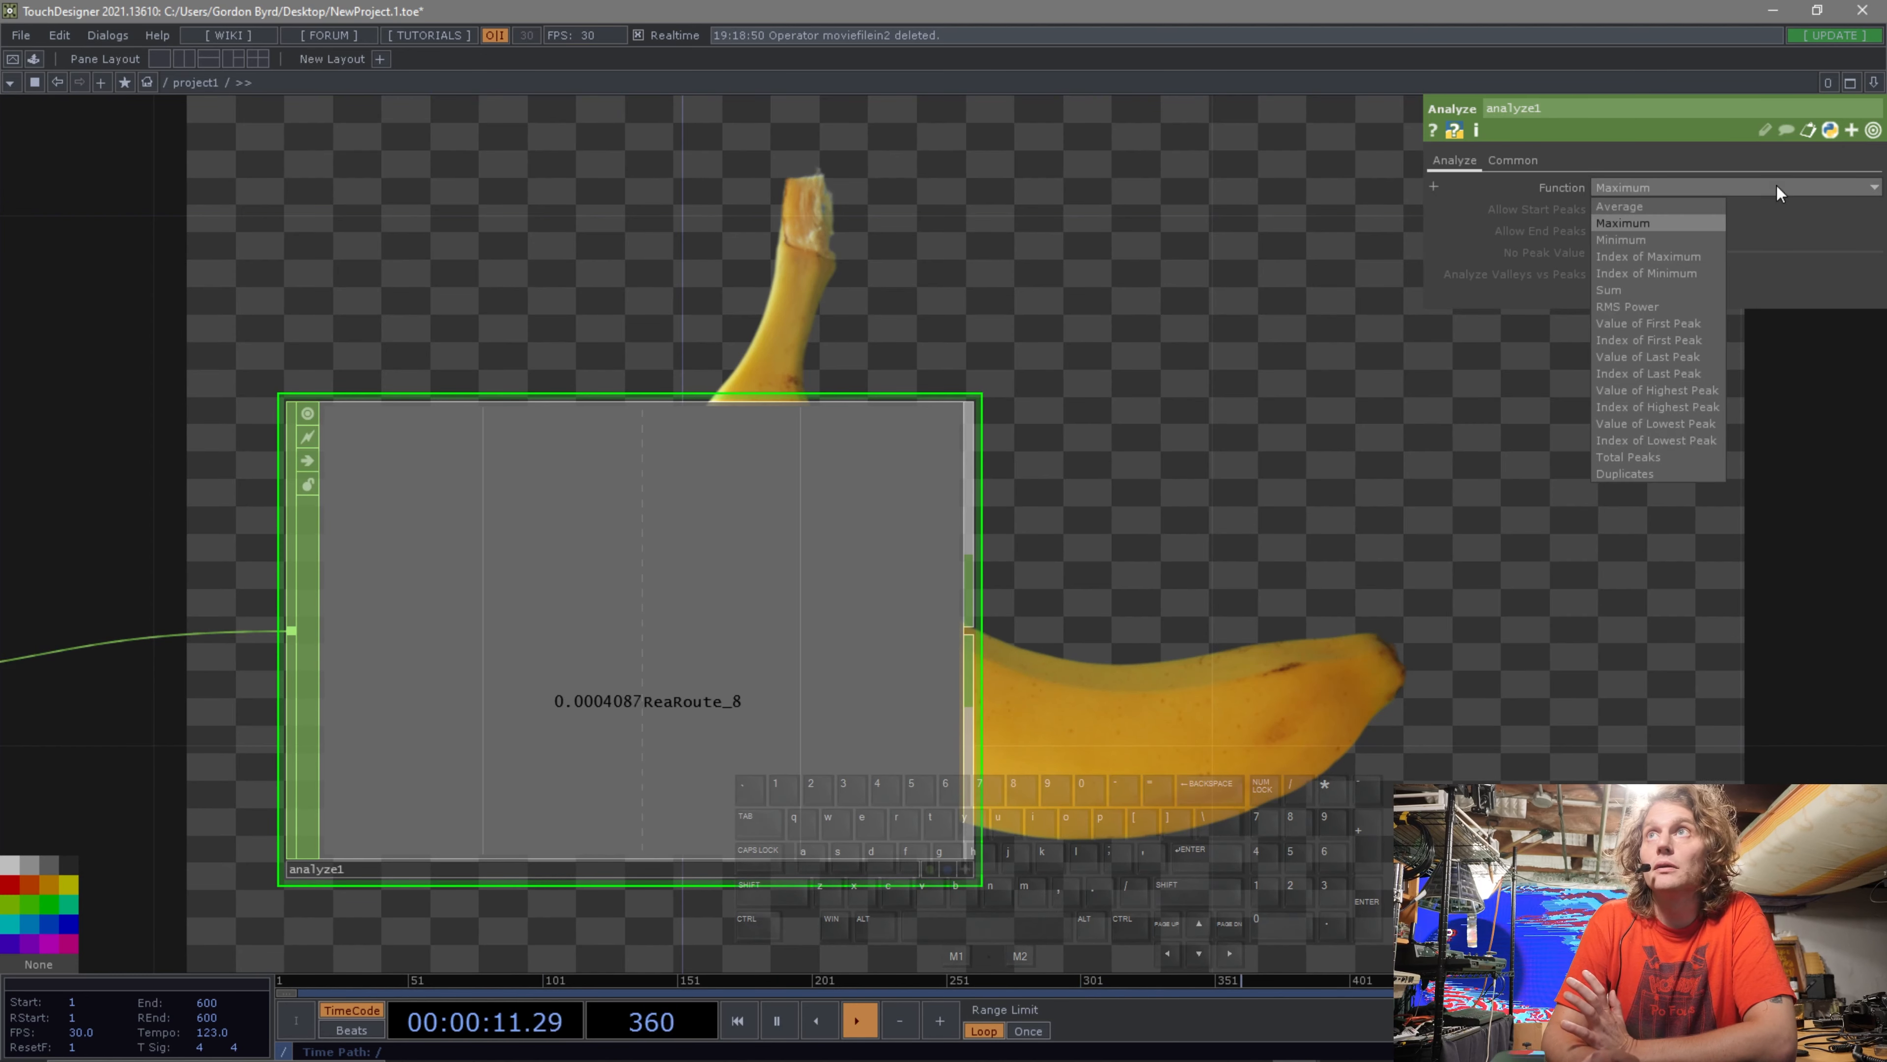
click(1646, 307)
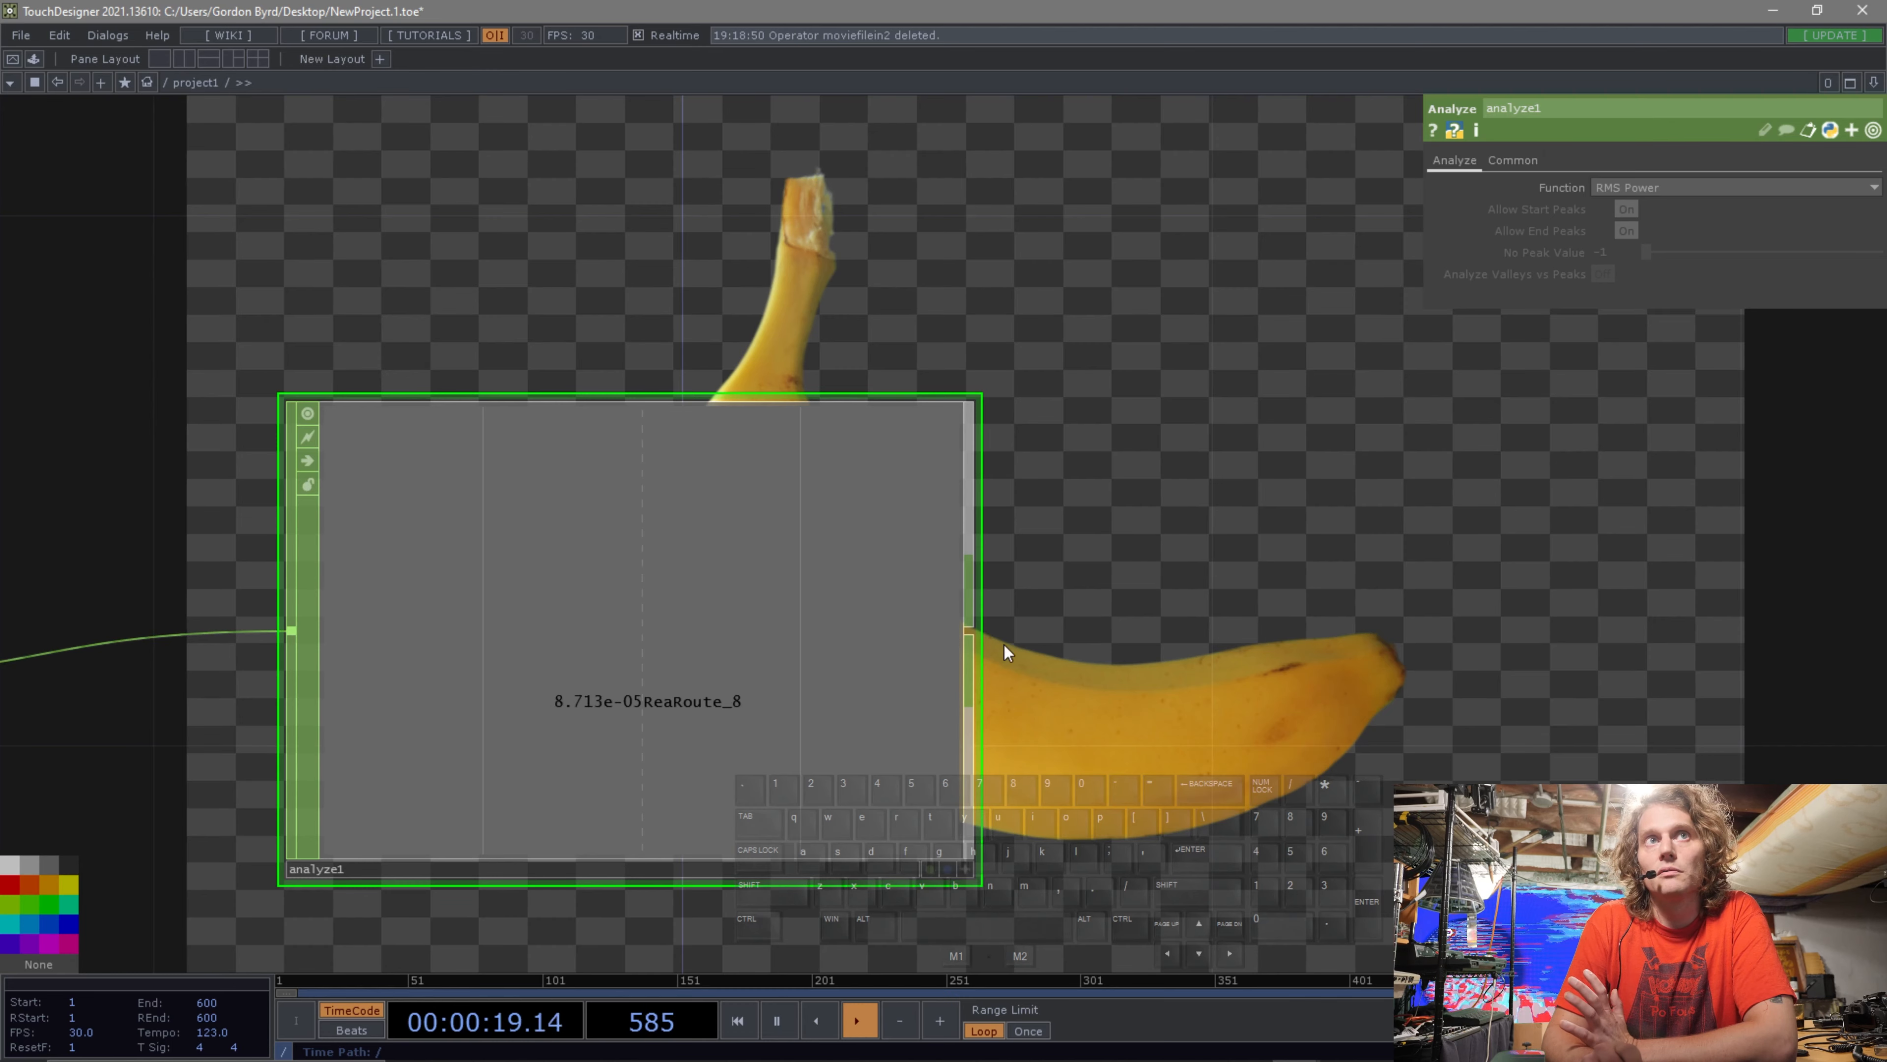
Switch the Analyze CHOP's function to Average for comparison, then back to RMS Power.
scroll(637, 722, up, 6)
scroll(643, 723, down, 2)
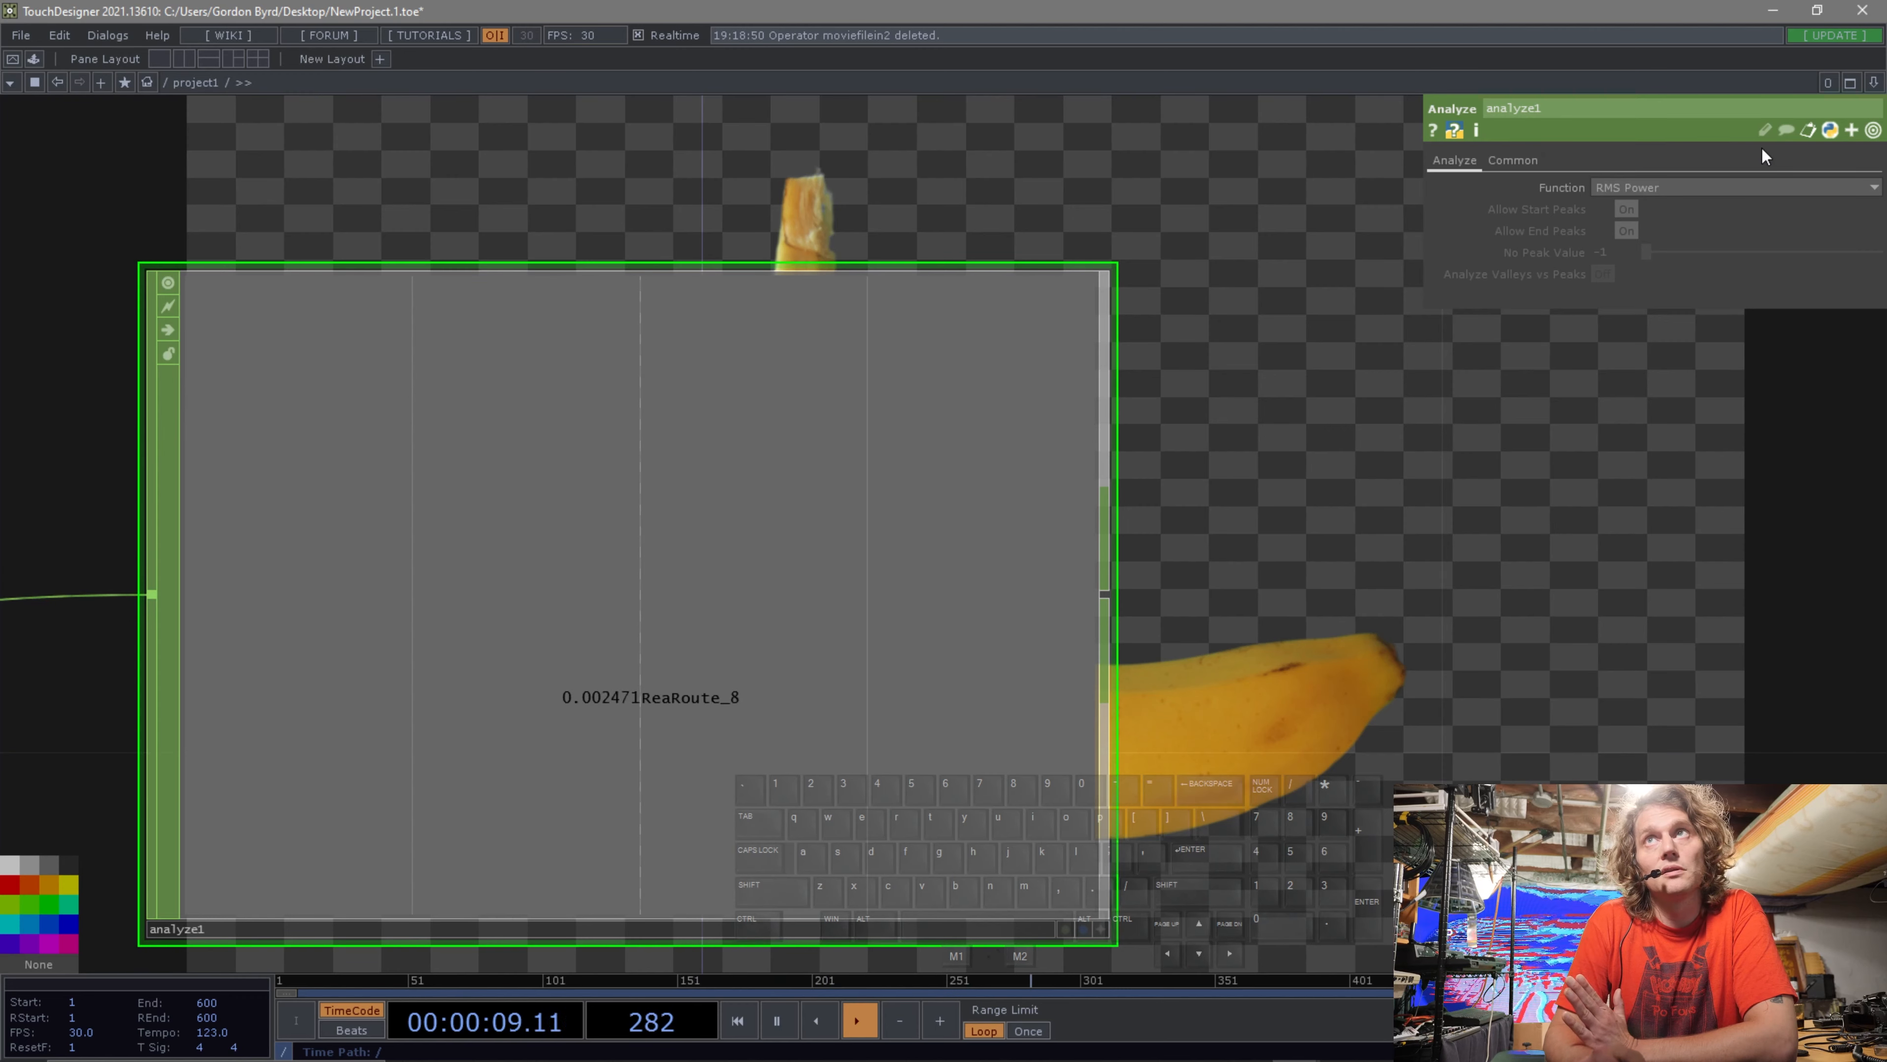
click(1755, 186)
click(1664, 208)
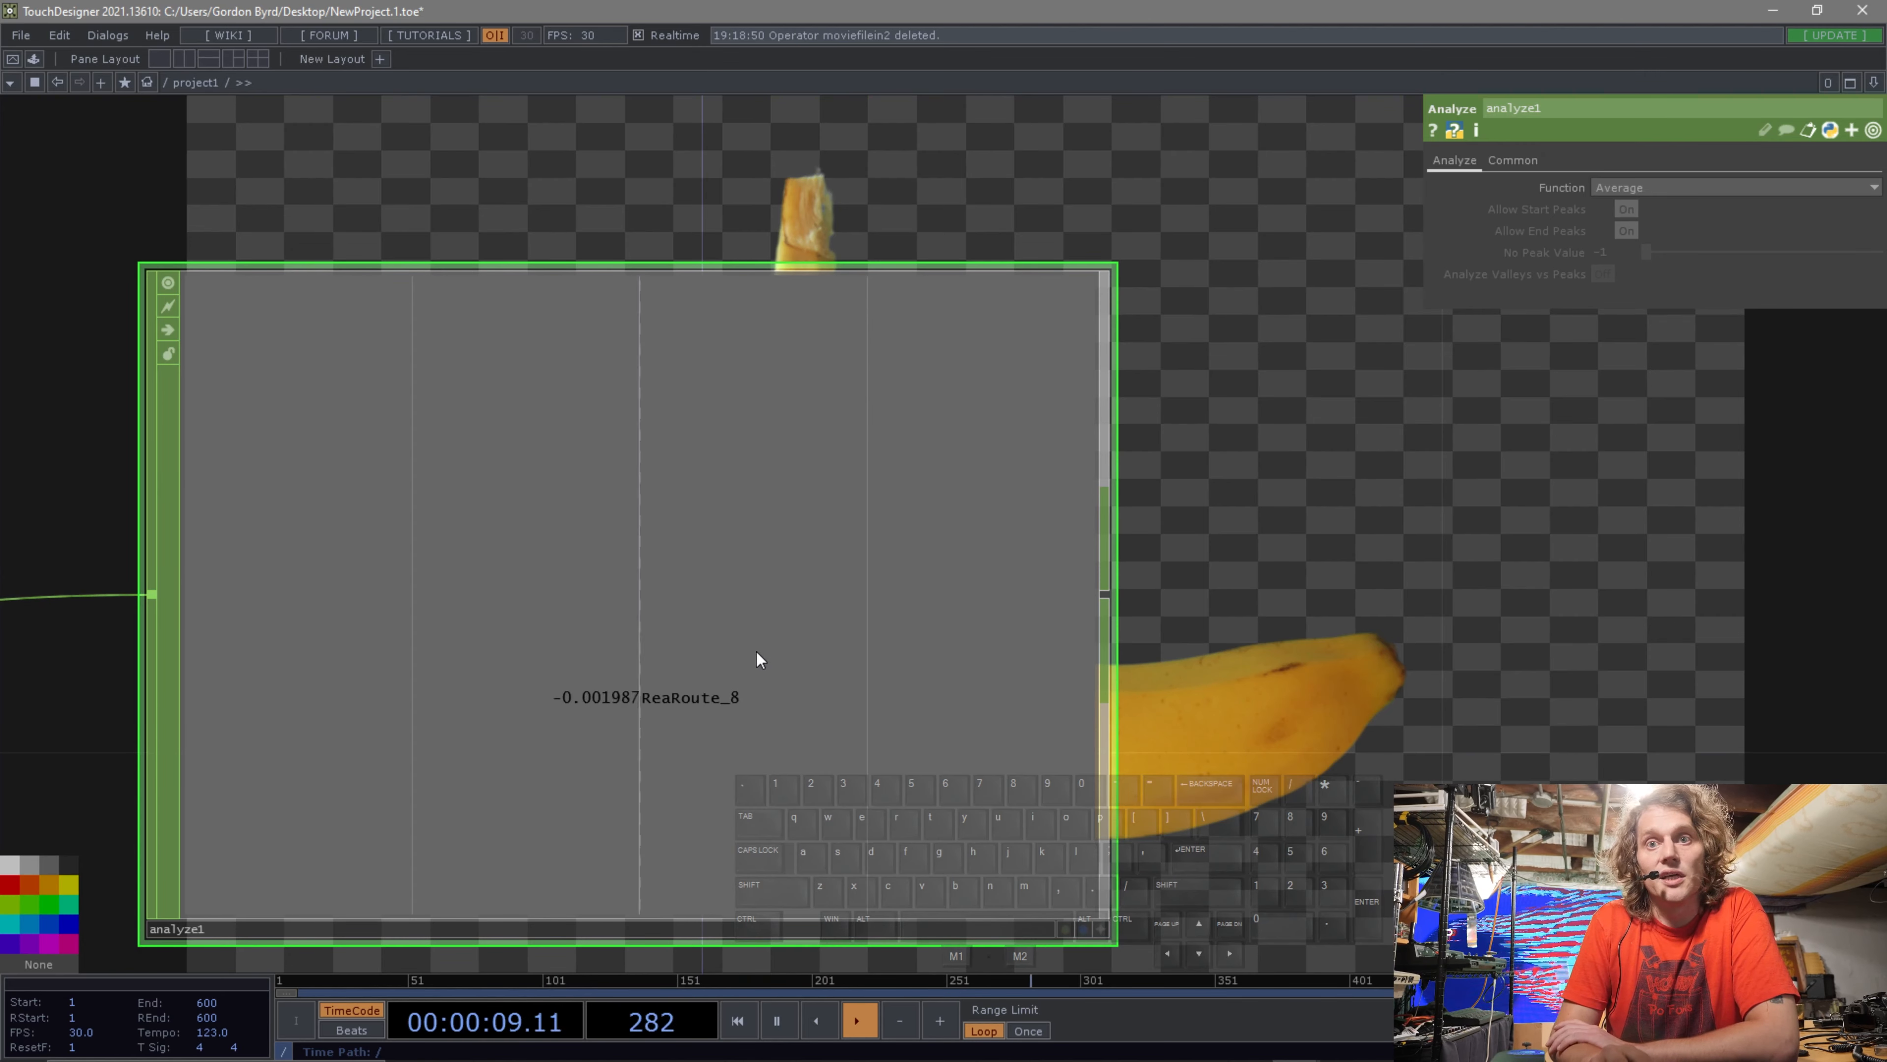
click(1612, 190)
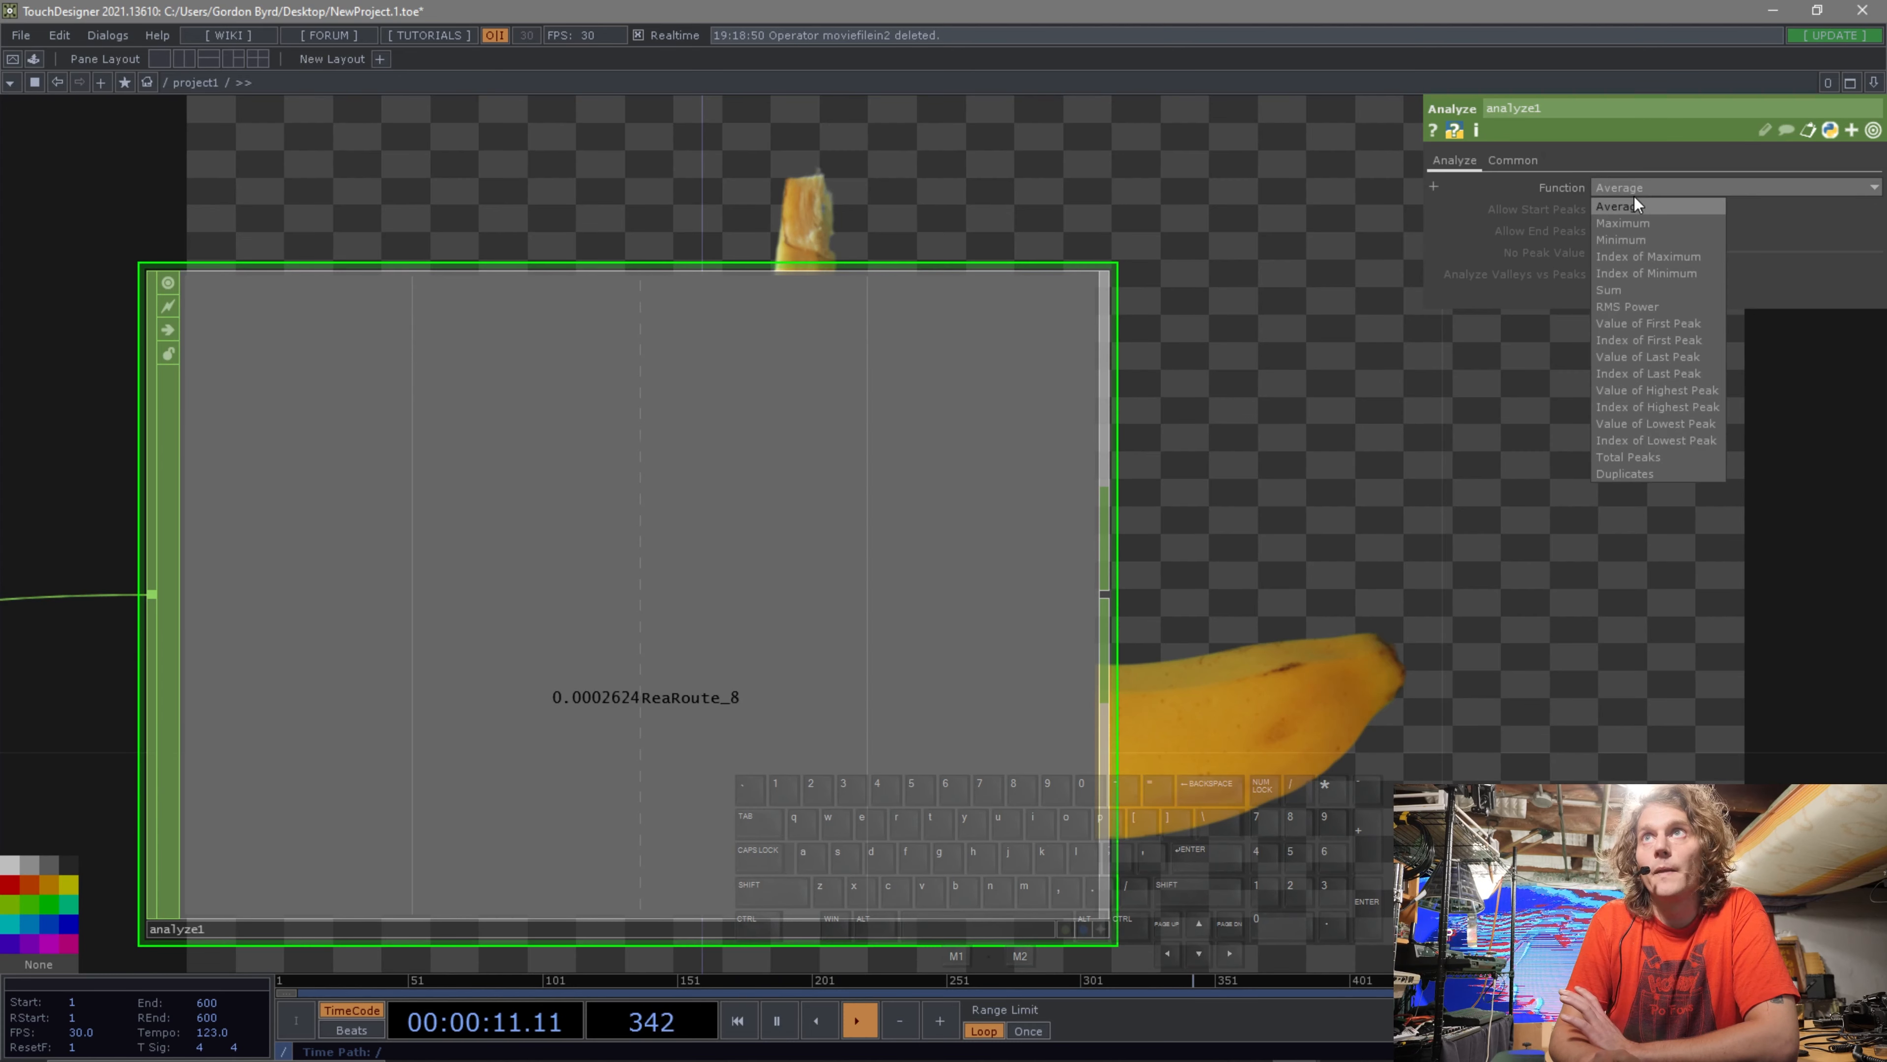
click(1652, 303)
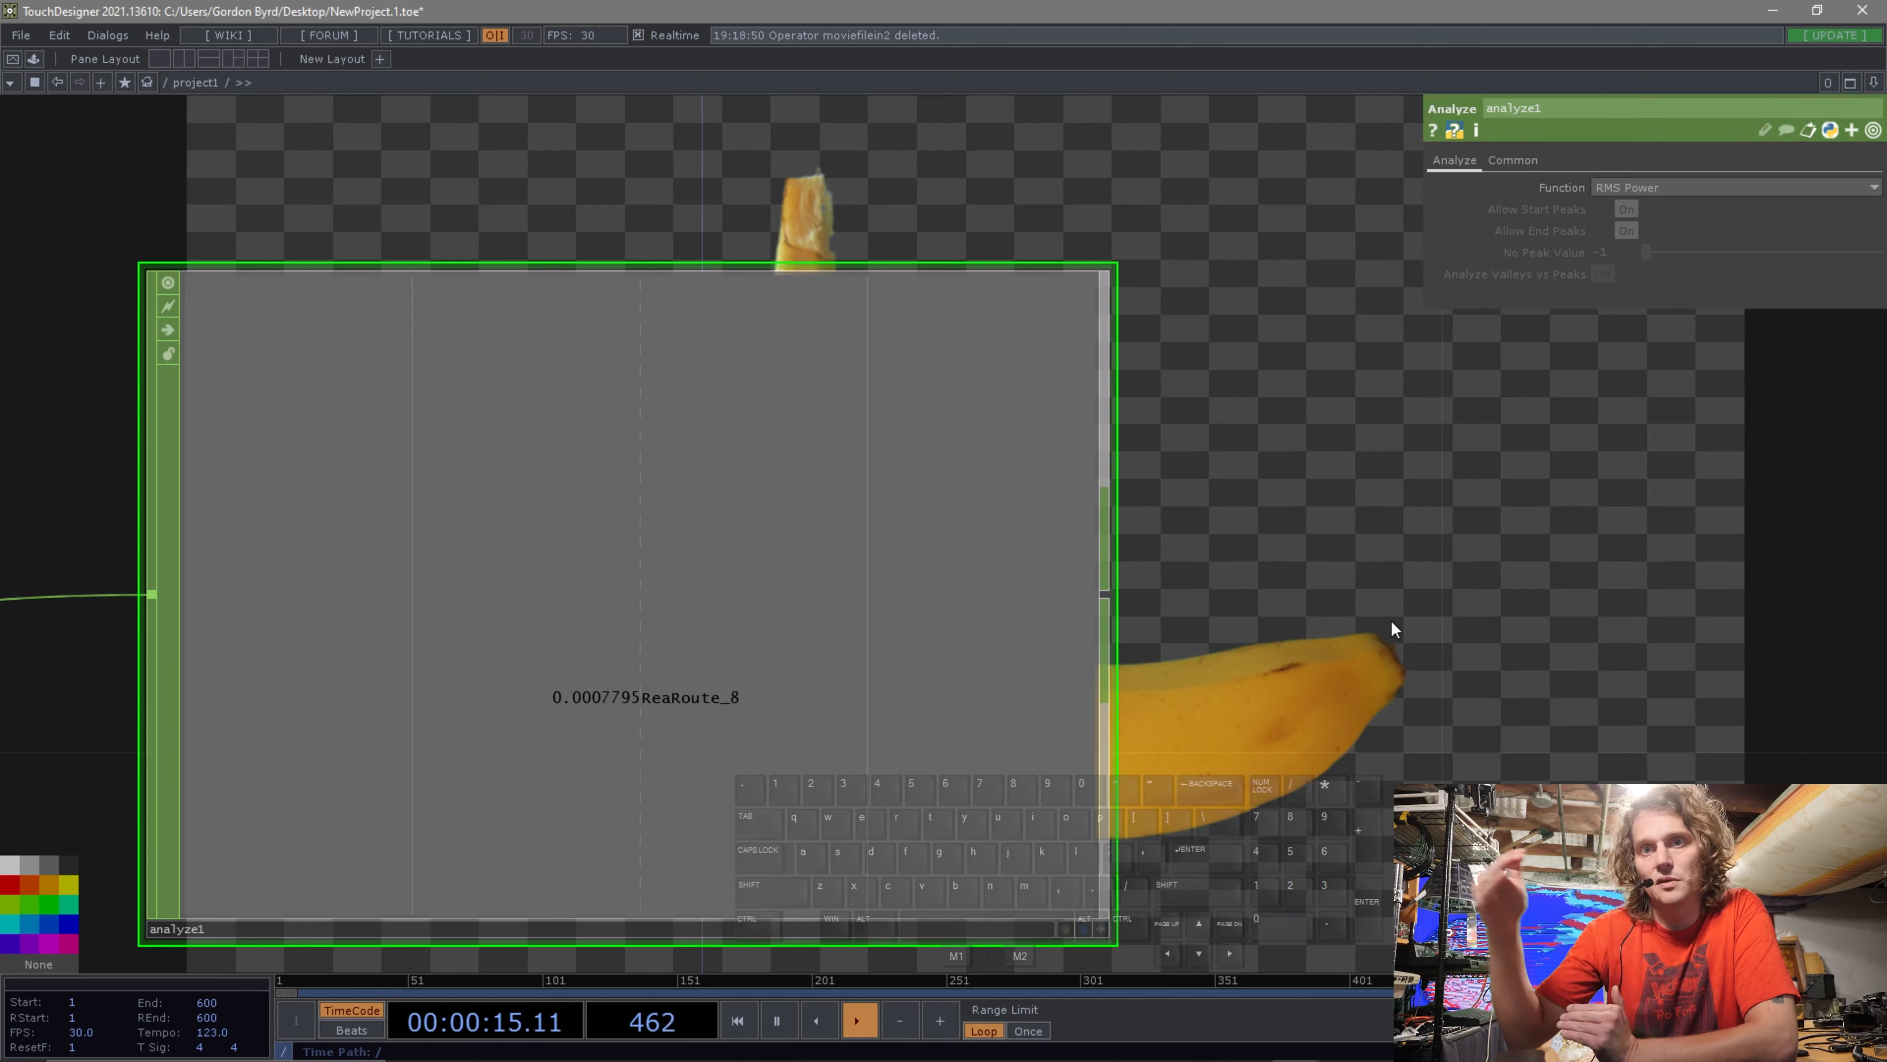
Move the Analyze CHOP further right along its input wire.
scroll(1404, 665, down, 2)
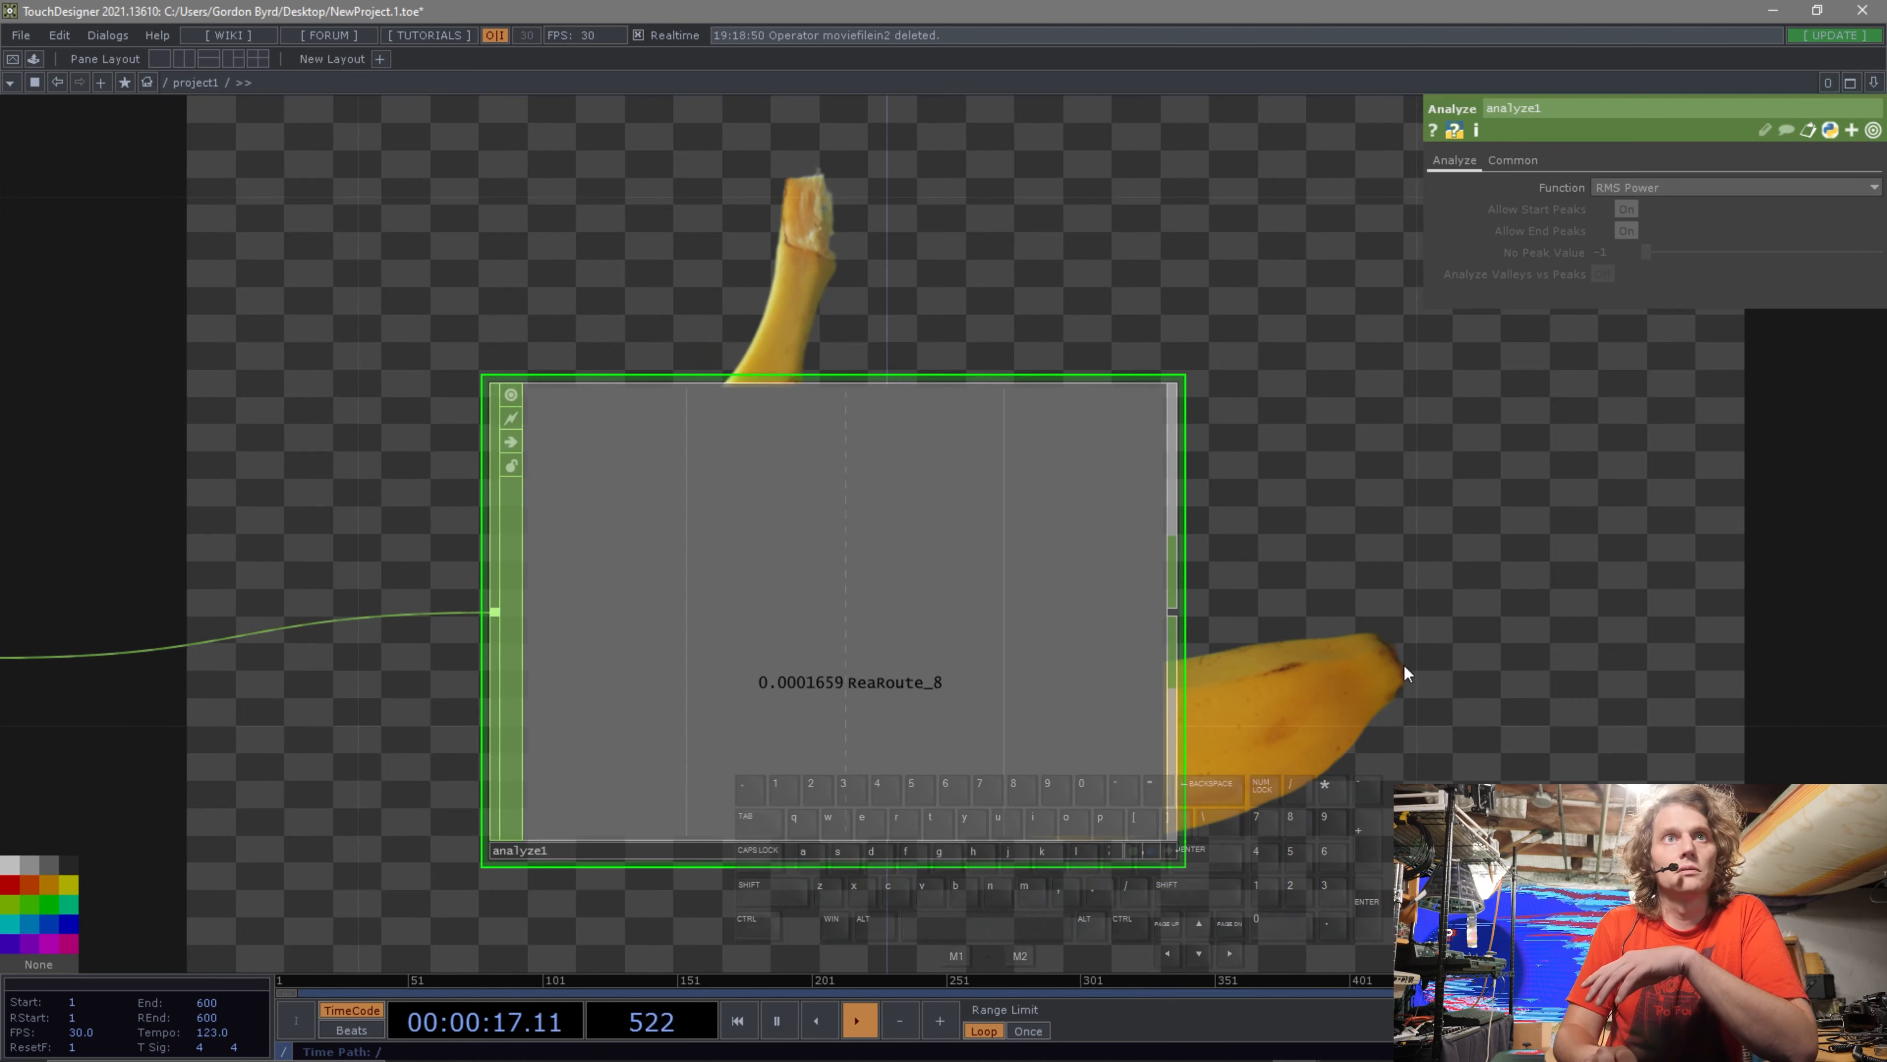
drag(1404, 664, 1148, 621)
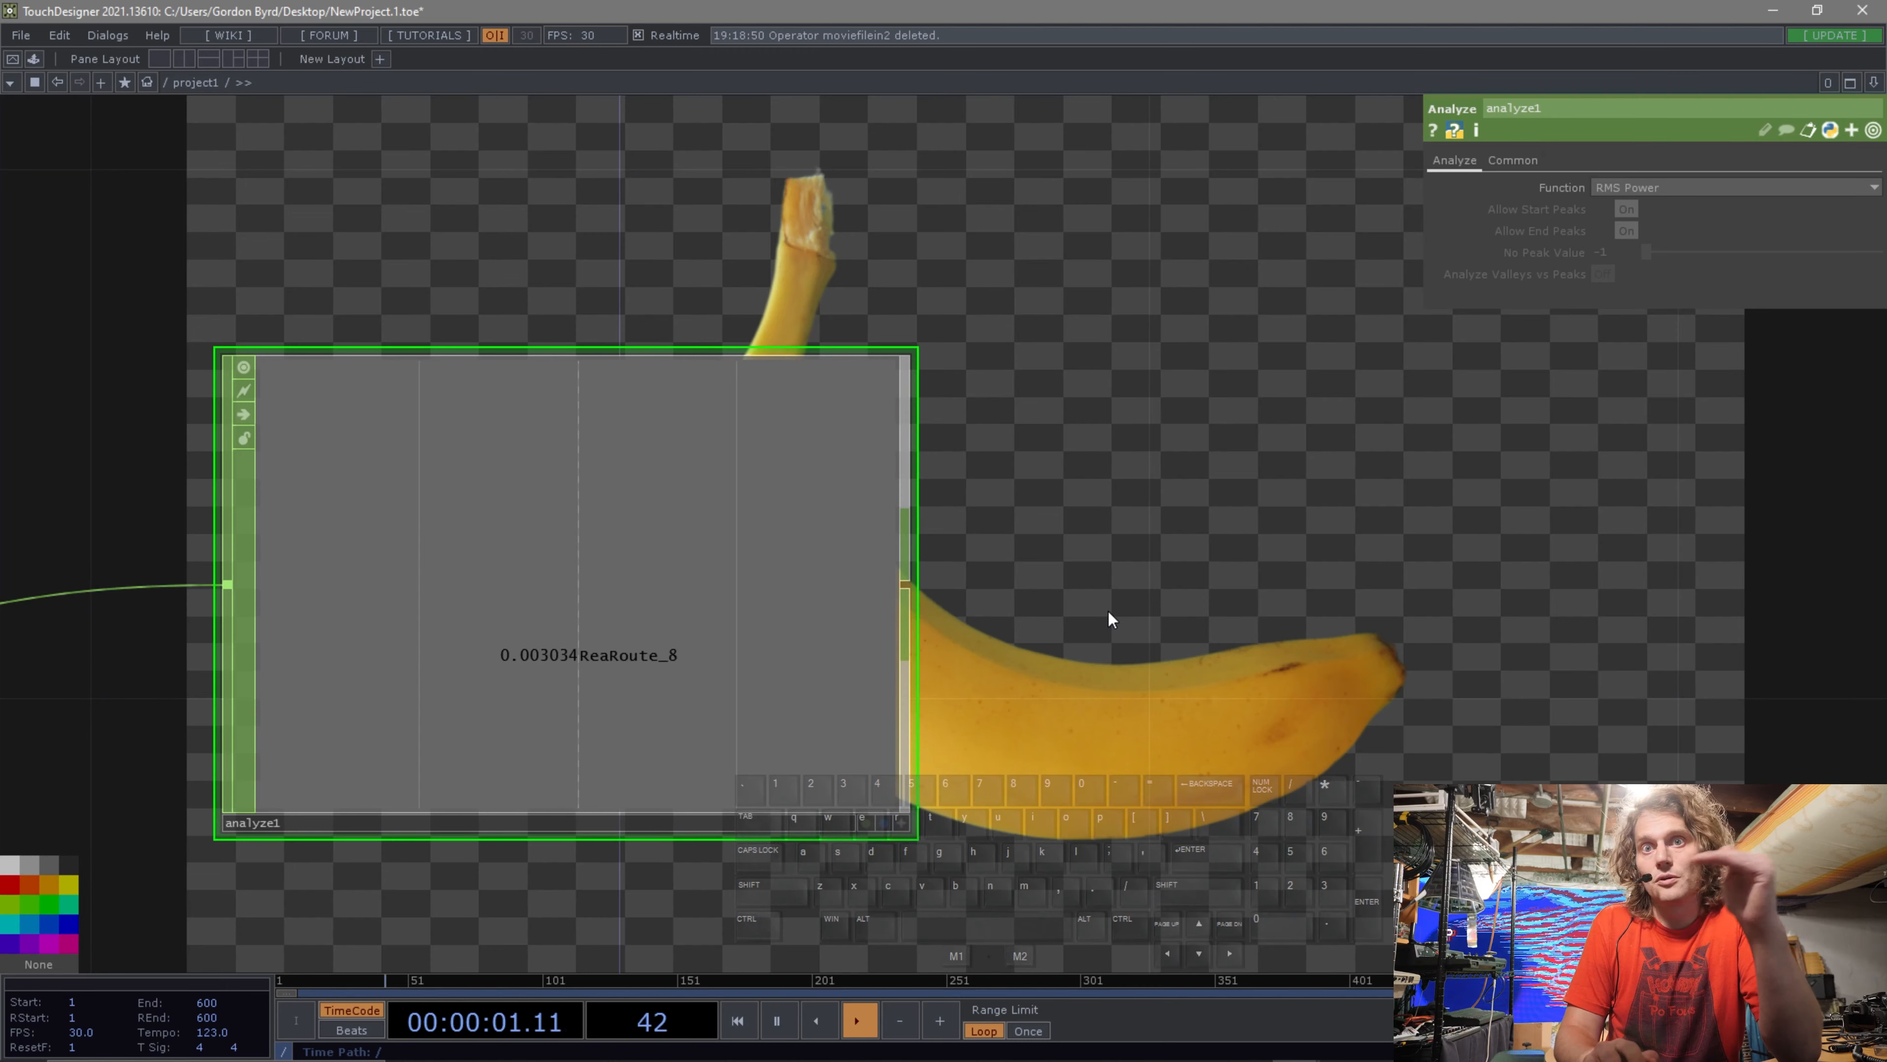
drag(1157, 615, 1117, 618)
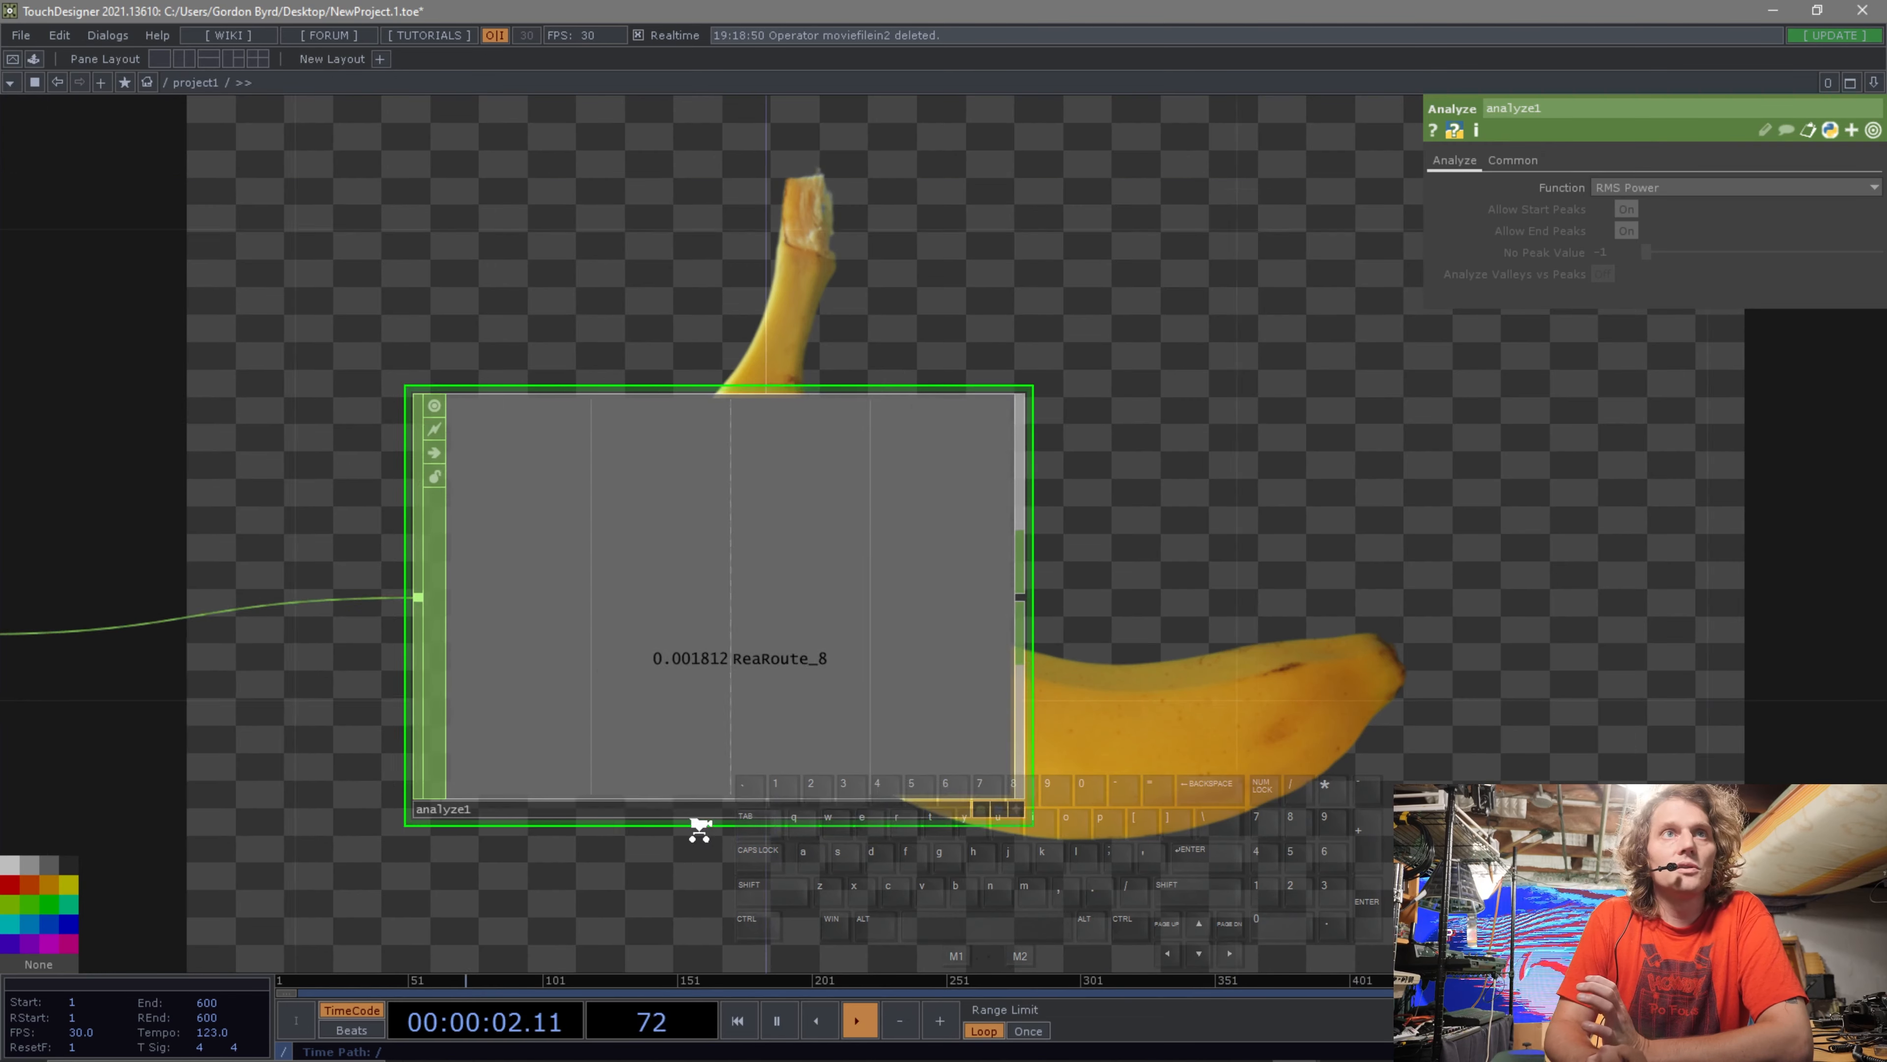
scroll(695, 826, down, 3)
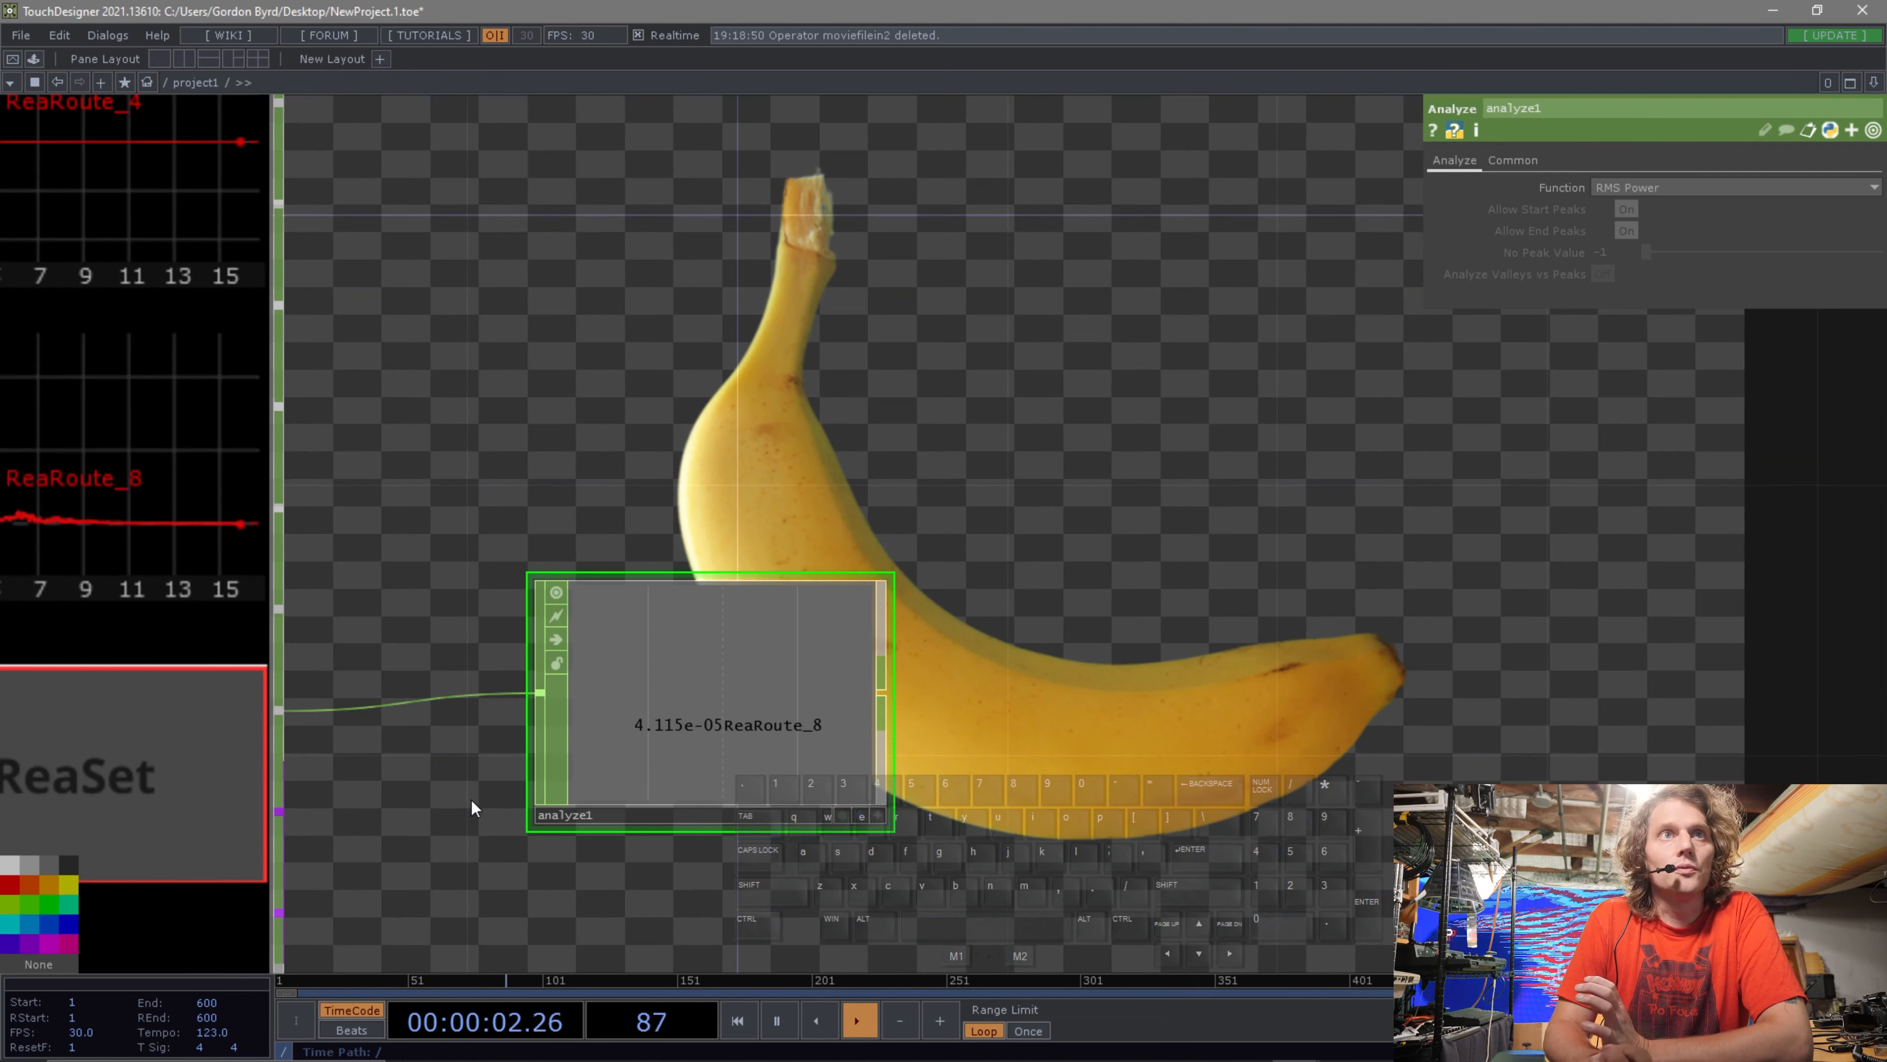
drag(669, 773, 936, 767)
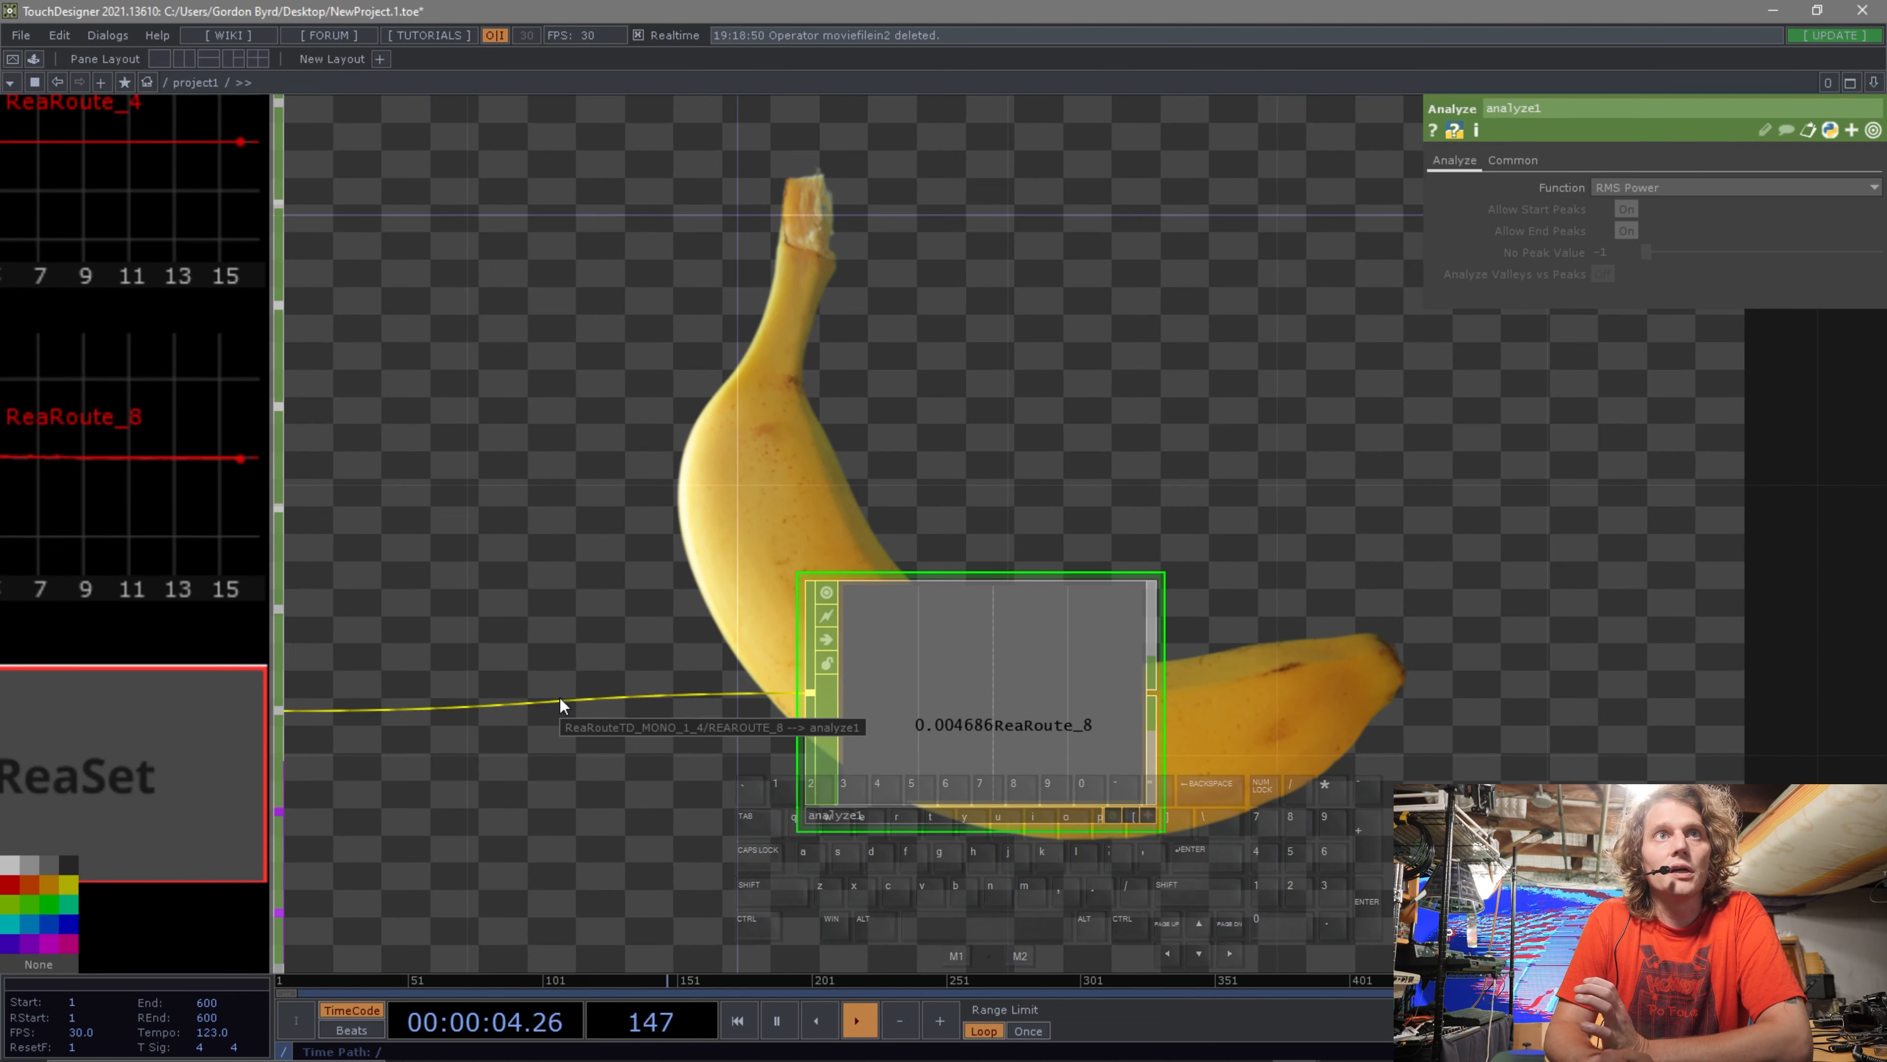
Insert a Math CHOP on the wire between the audio container and the Analyze CHOP.
right_click(559, 697)
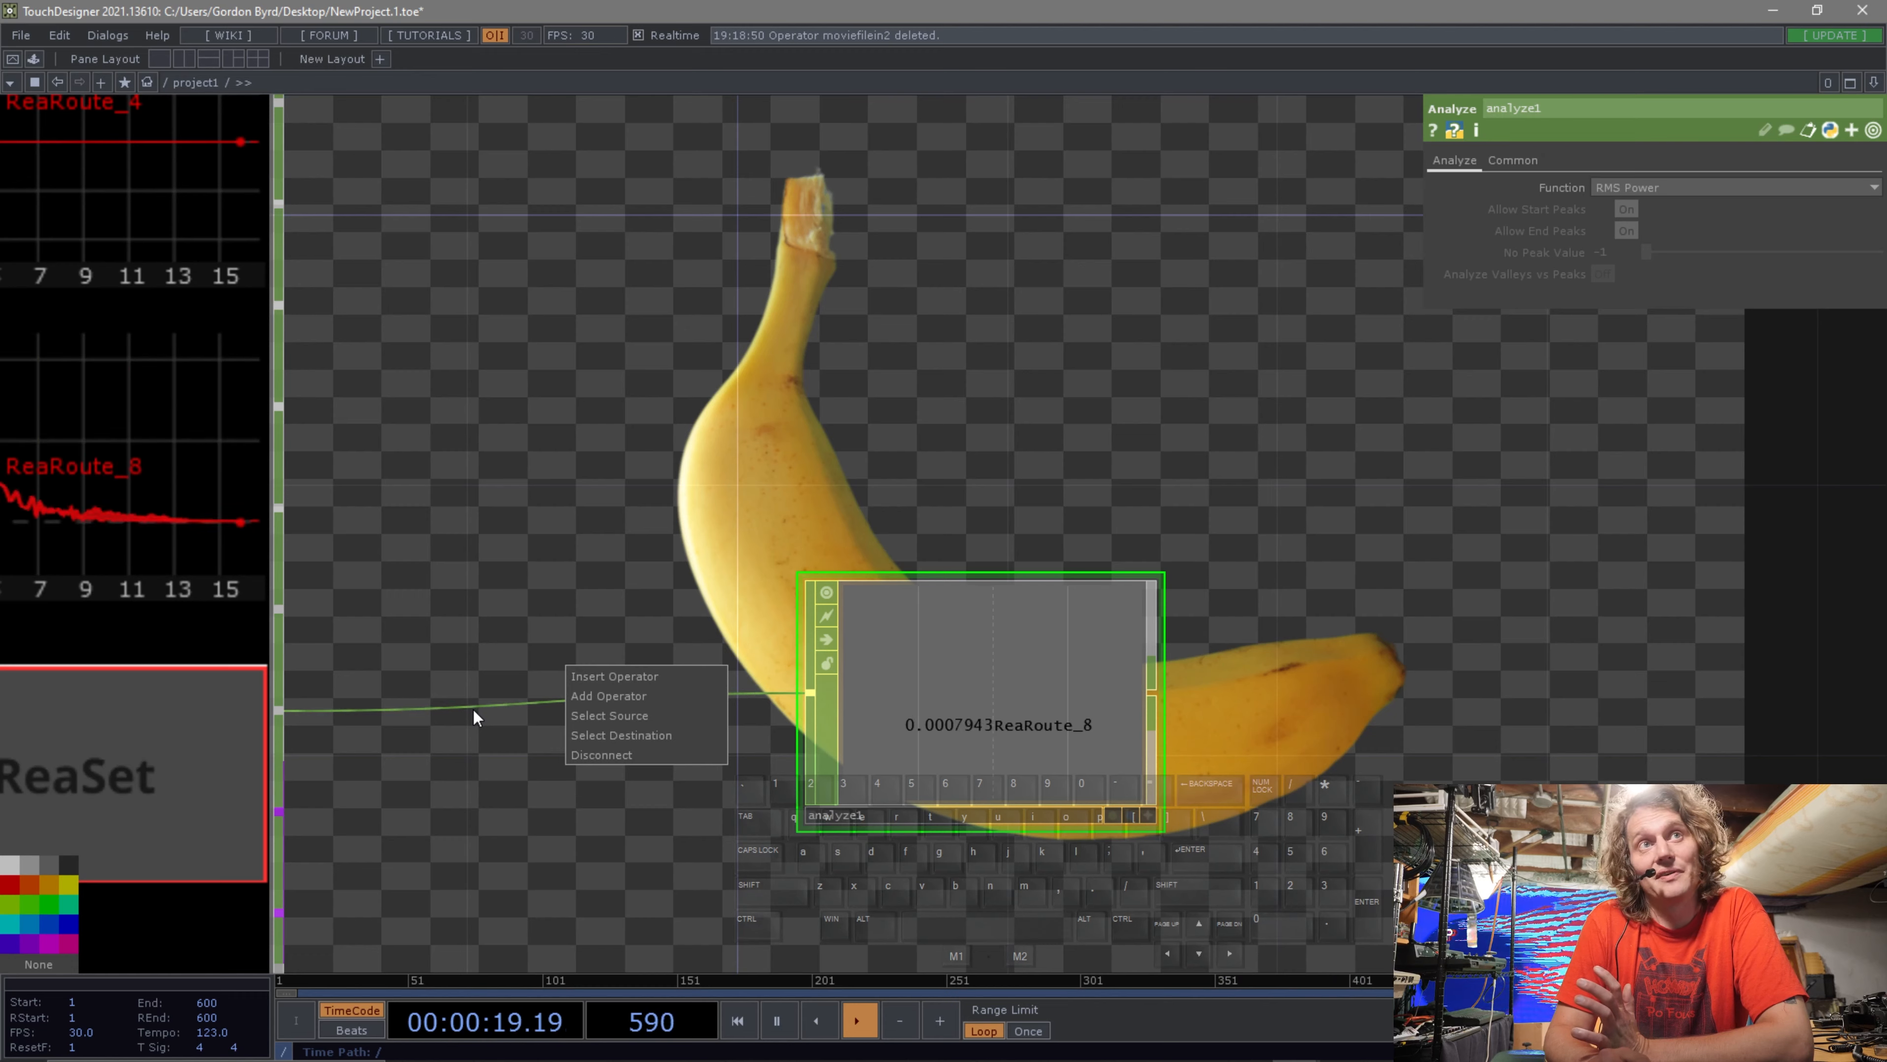
click(508, 786)
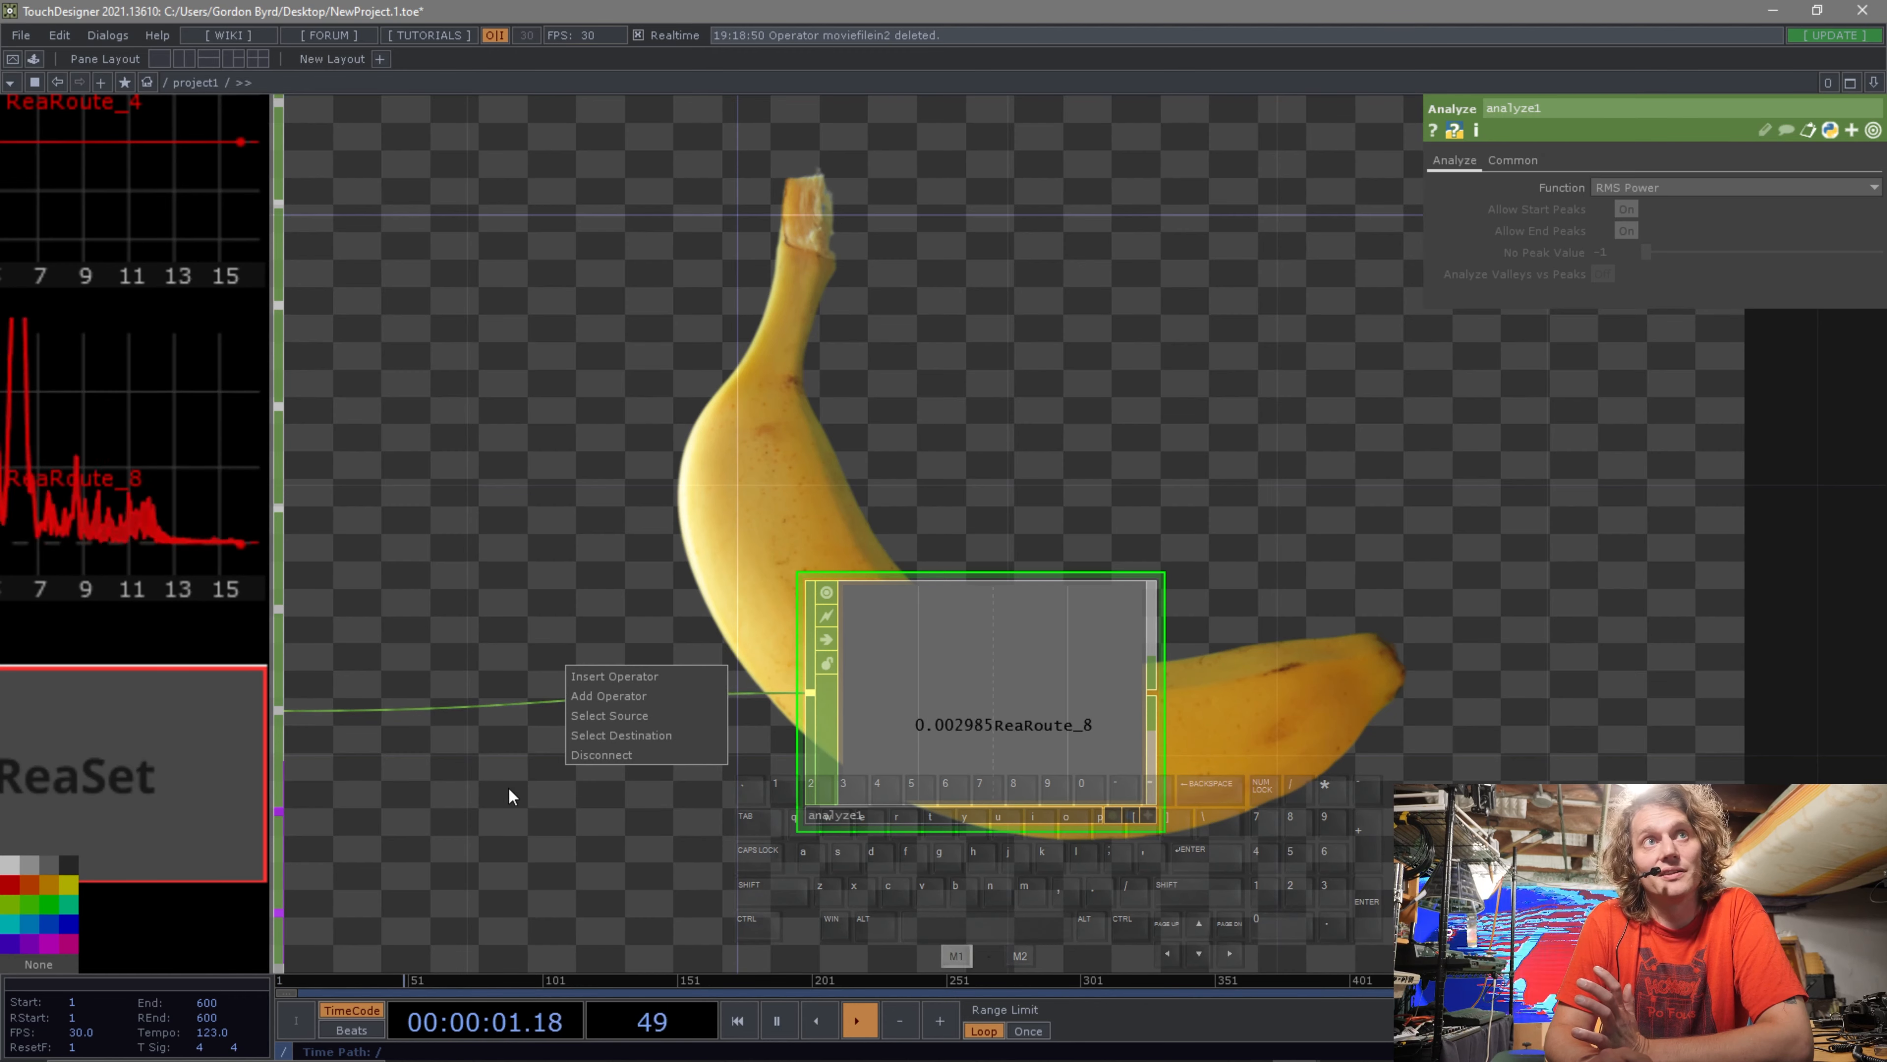
right_click(568, 702)
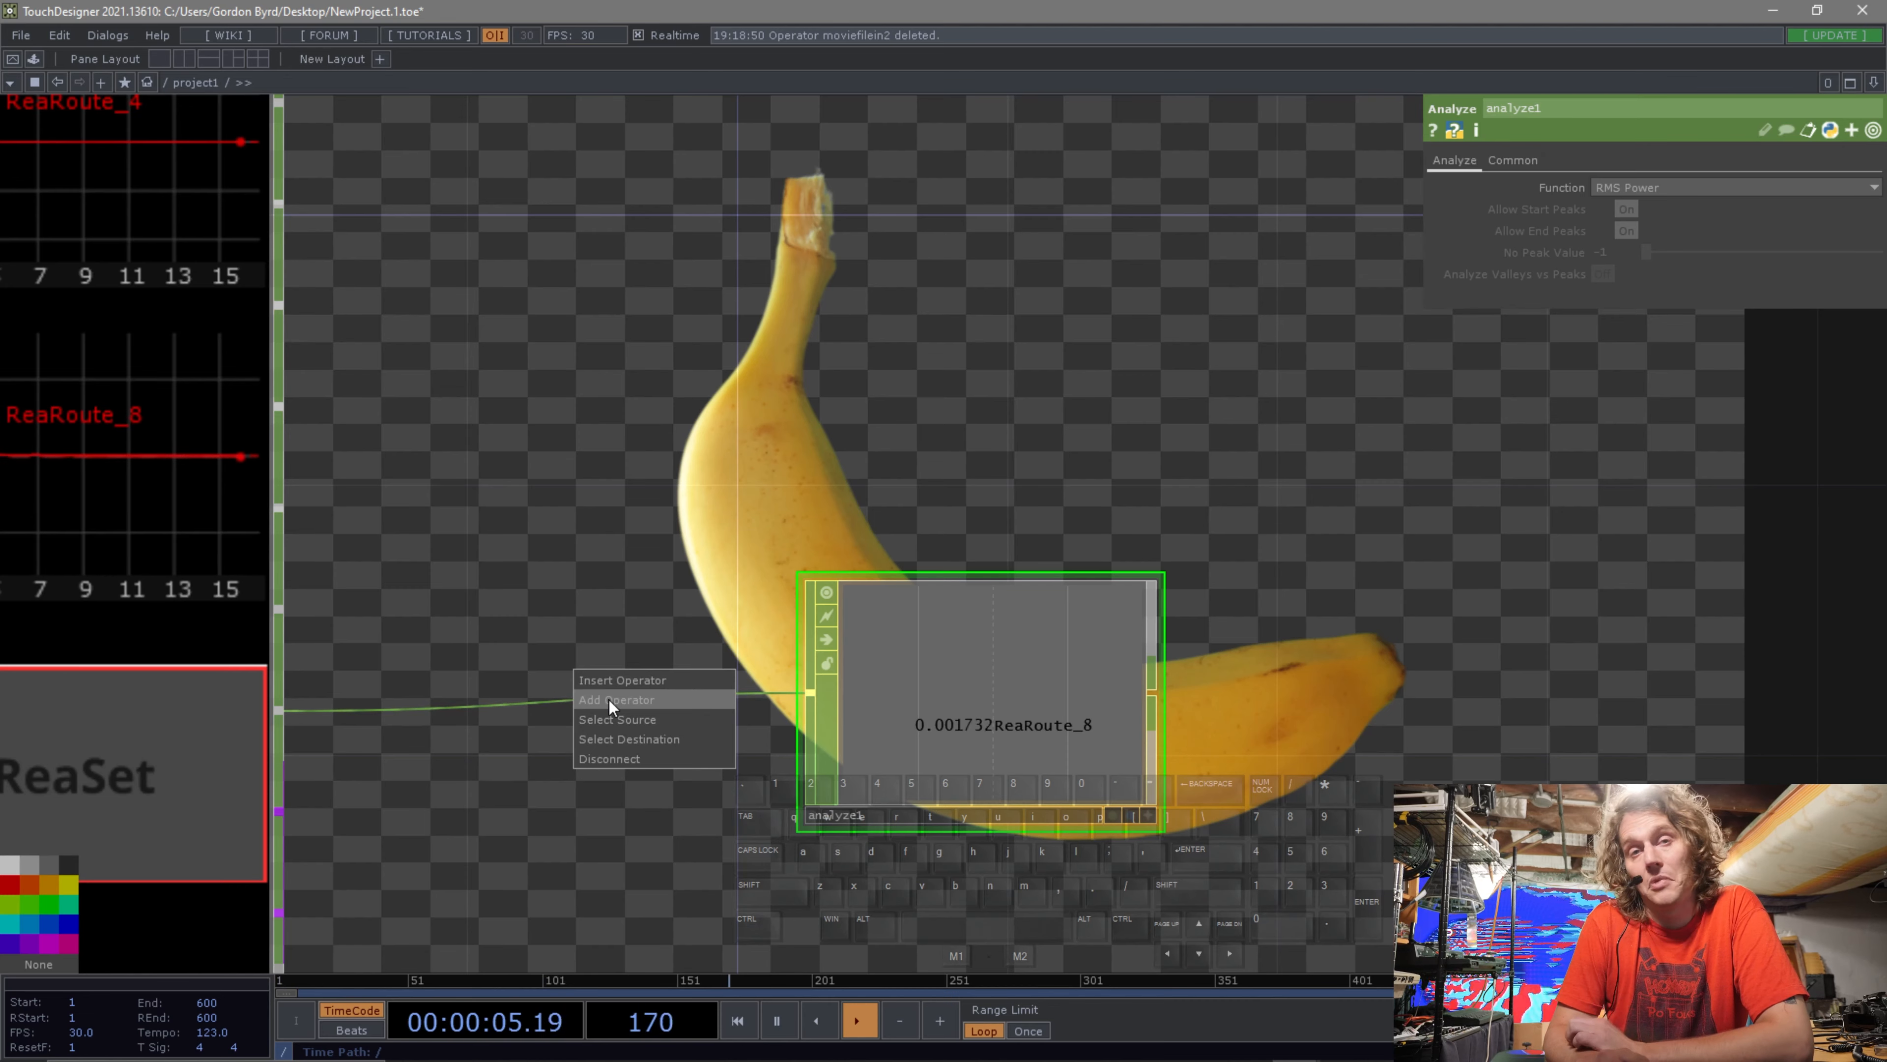
click(631, 682)
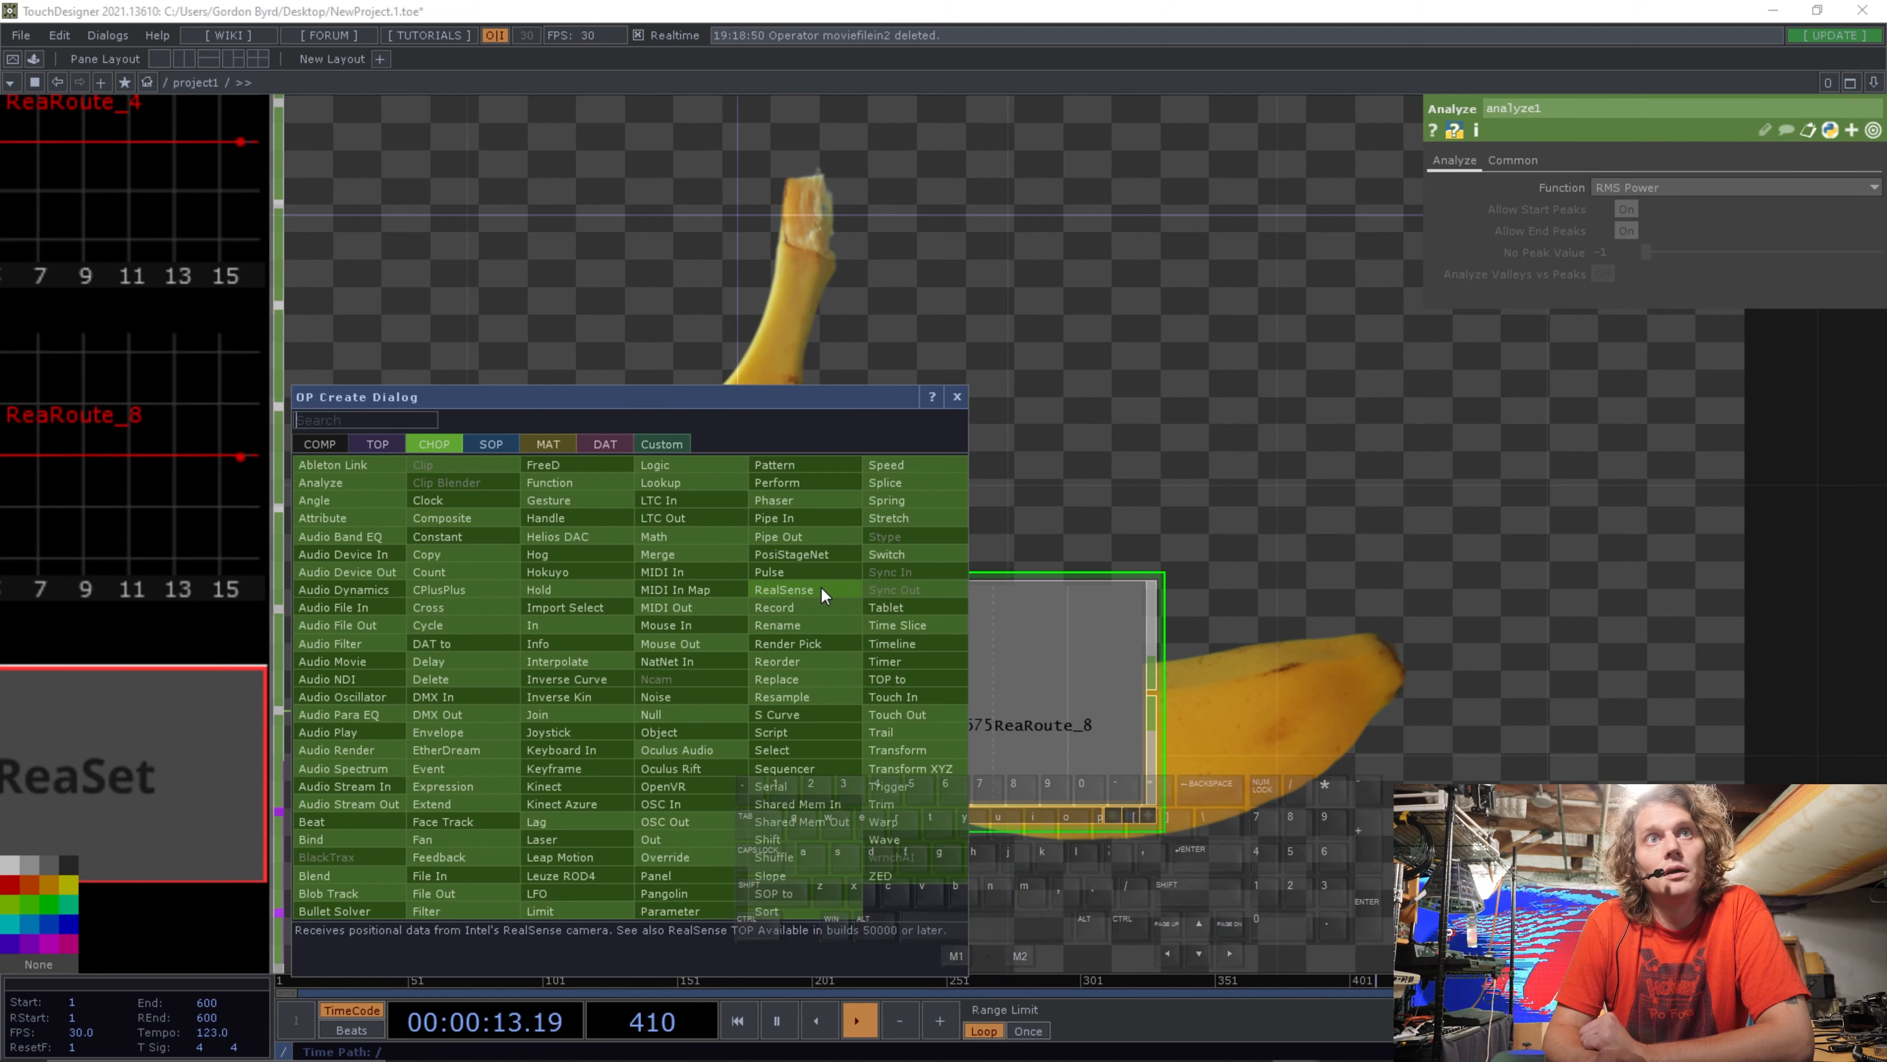
click(705, 539)
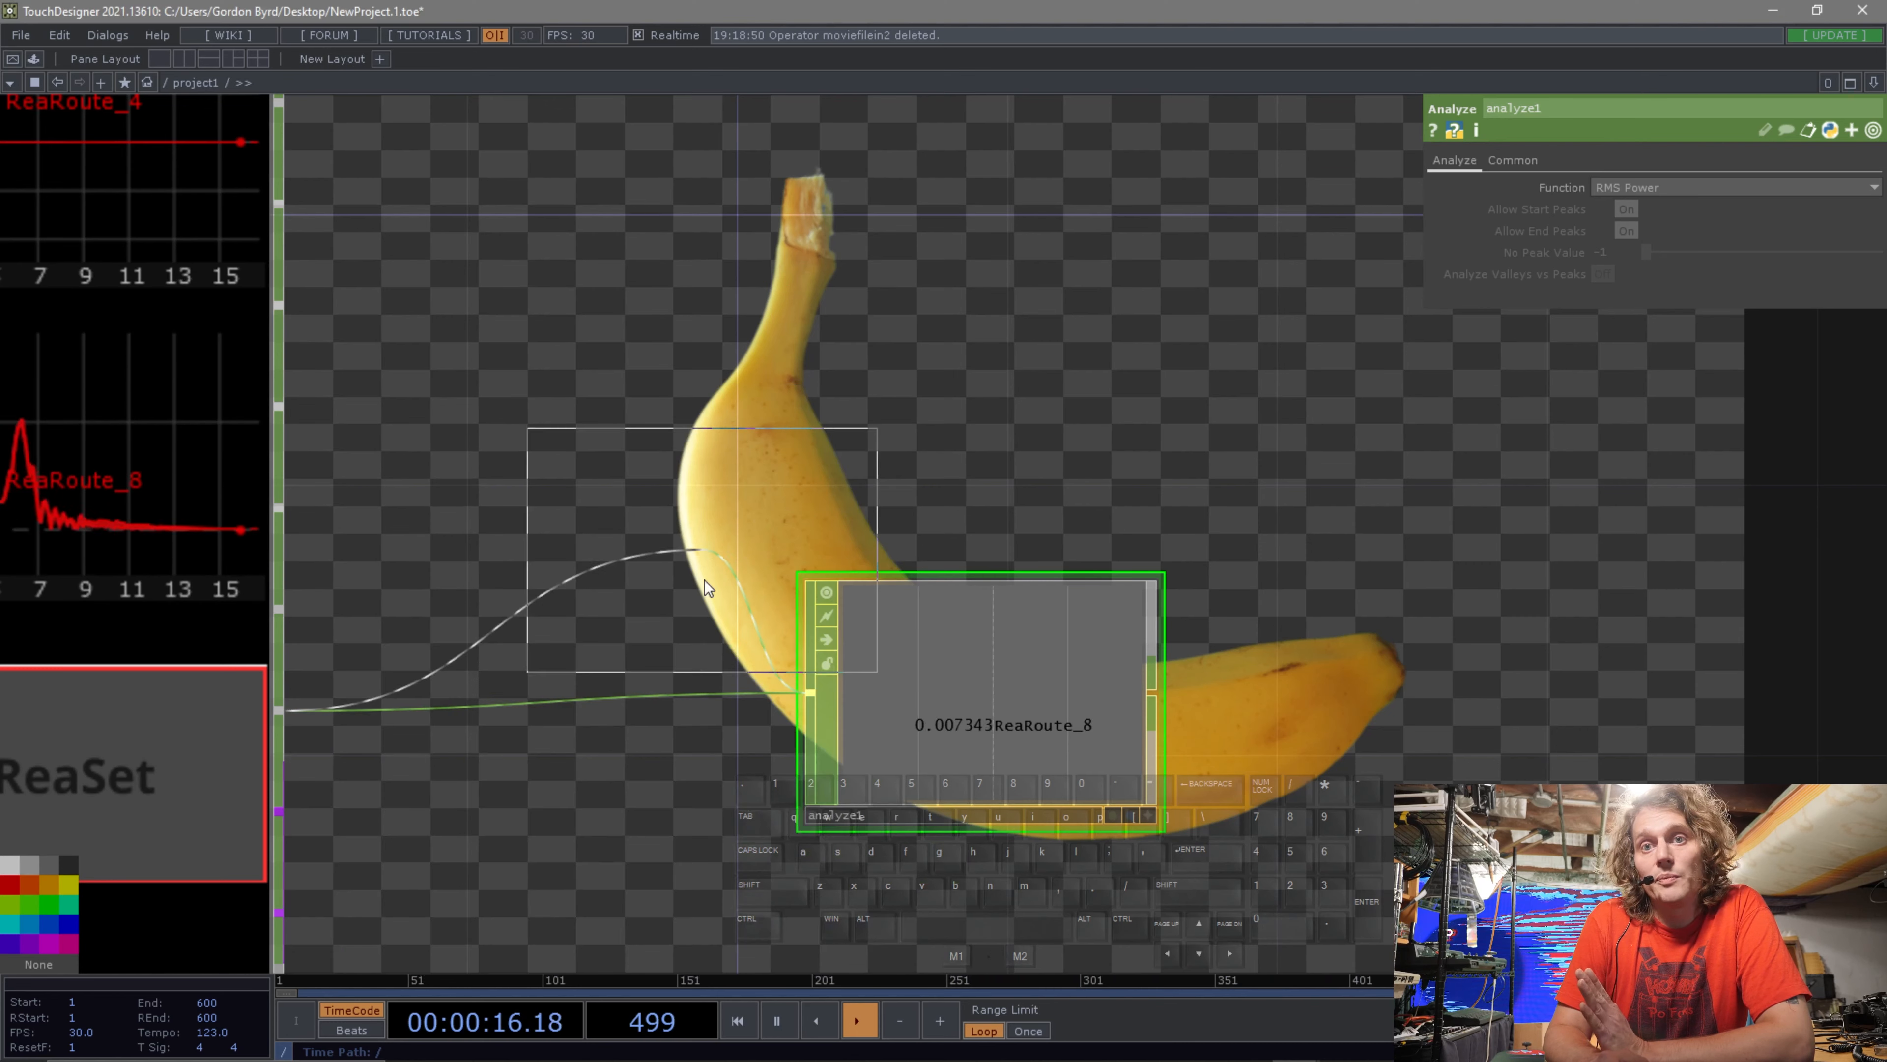
click(560, 699)
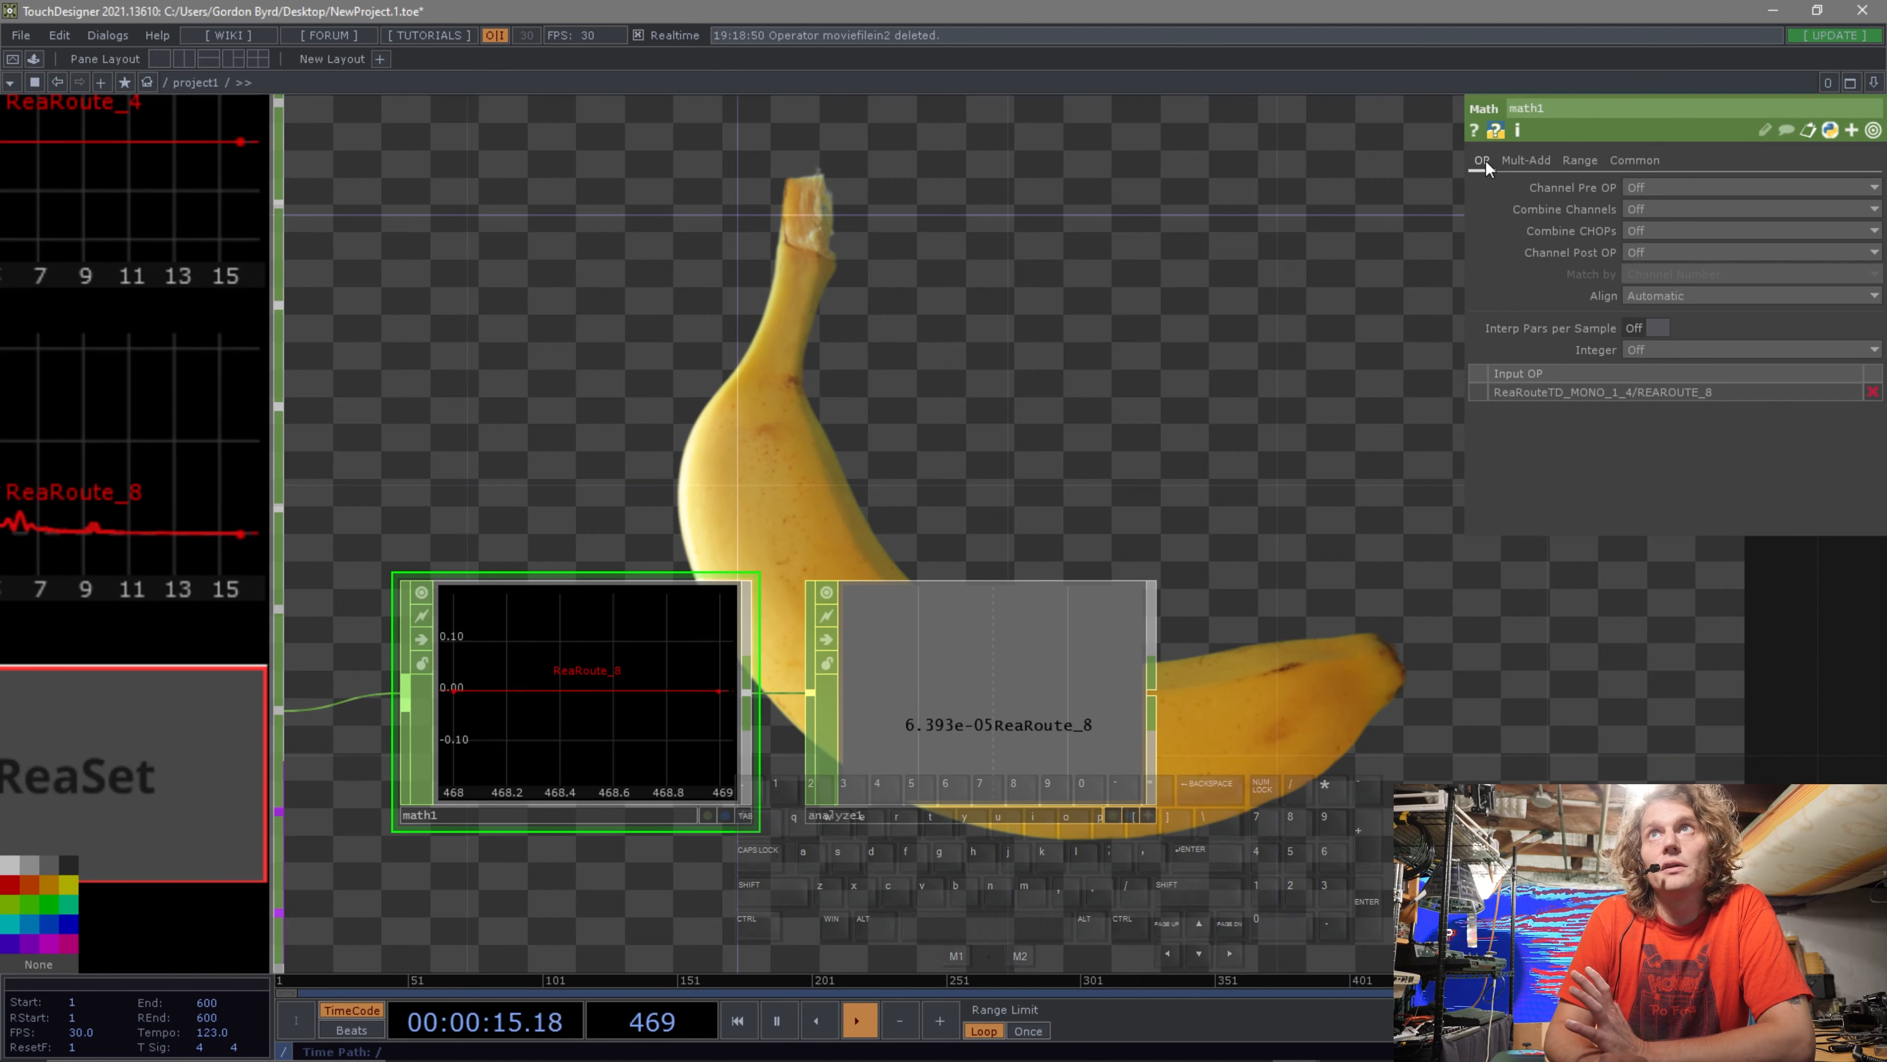
Browse through the Math CHOP's parameter pages.
click(1526, 160)
click(1577, 159)
click(1635, 160)
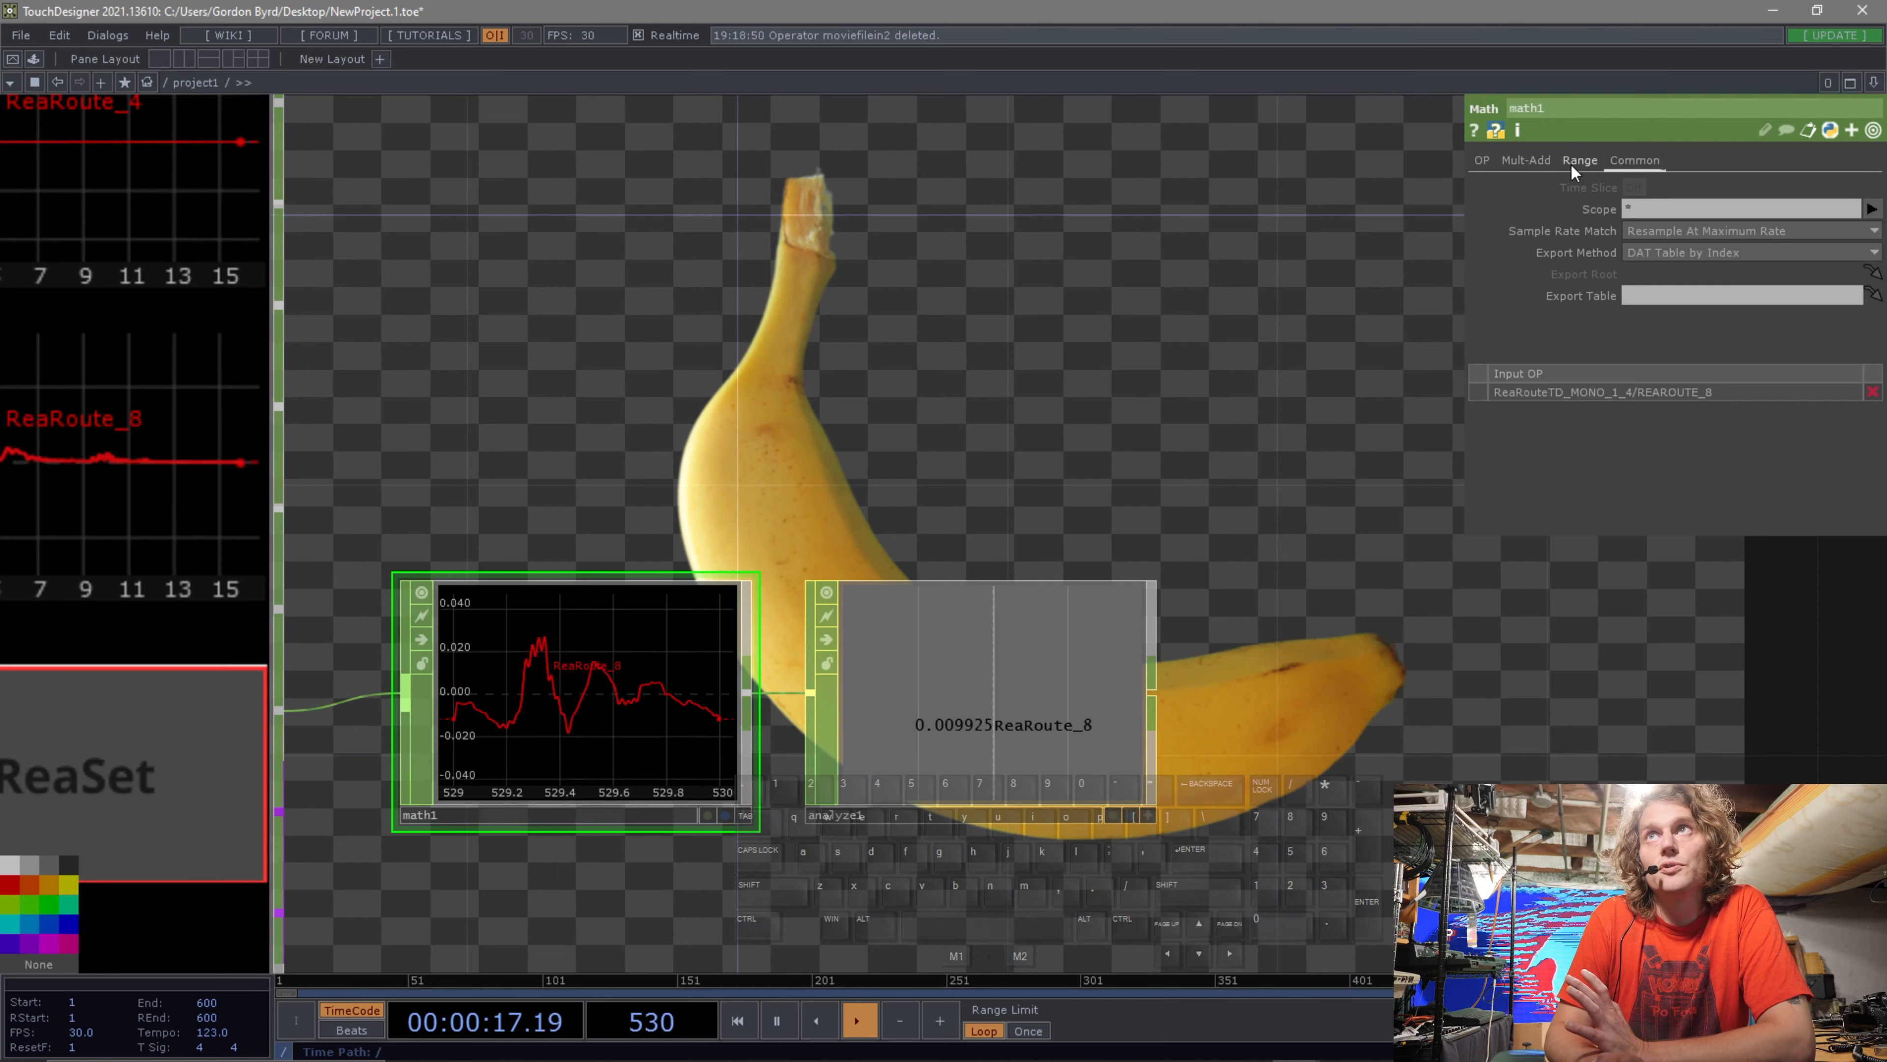
click(1483, 160)
click(1528, 163)
click(1580, 160)
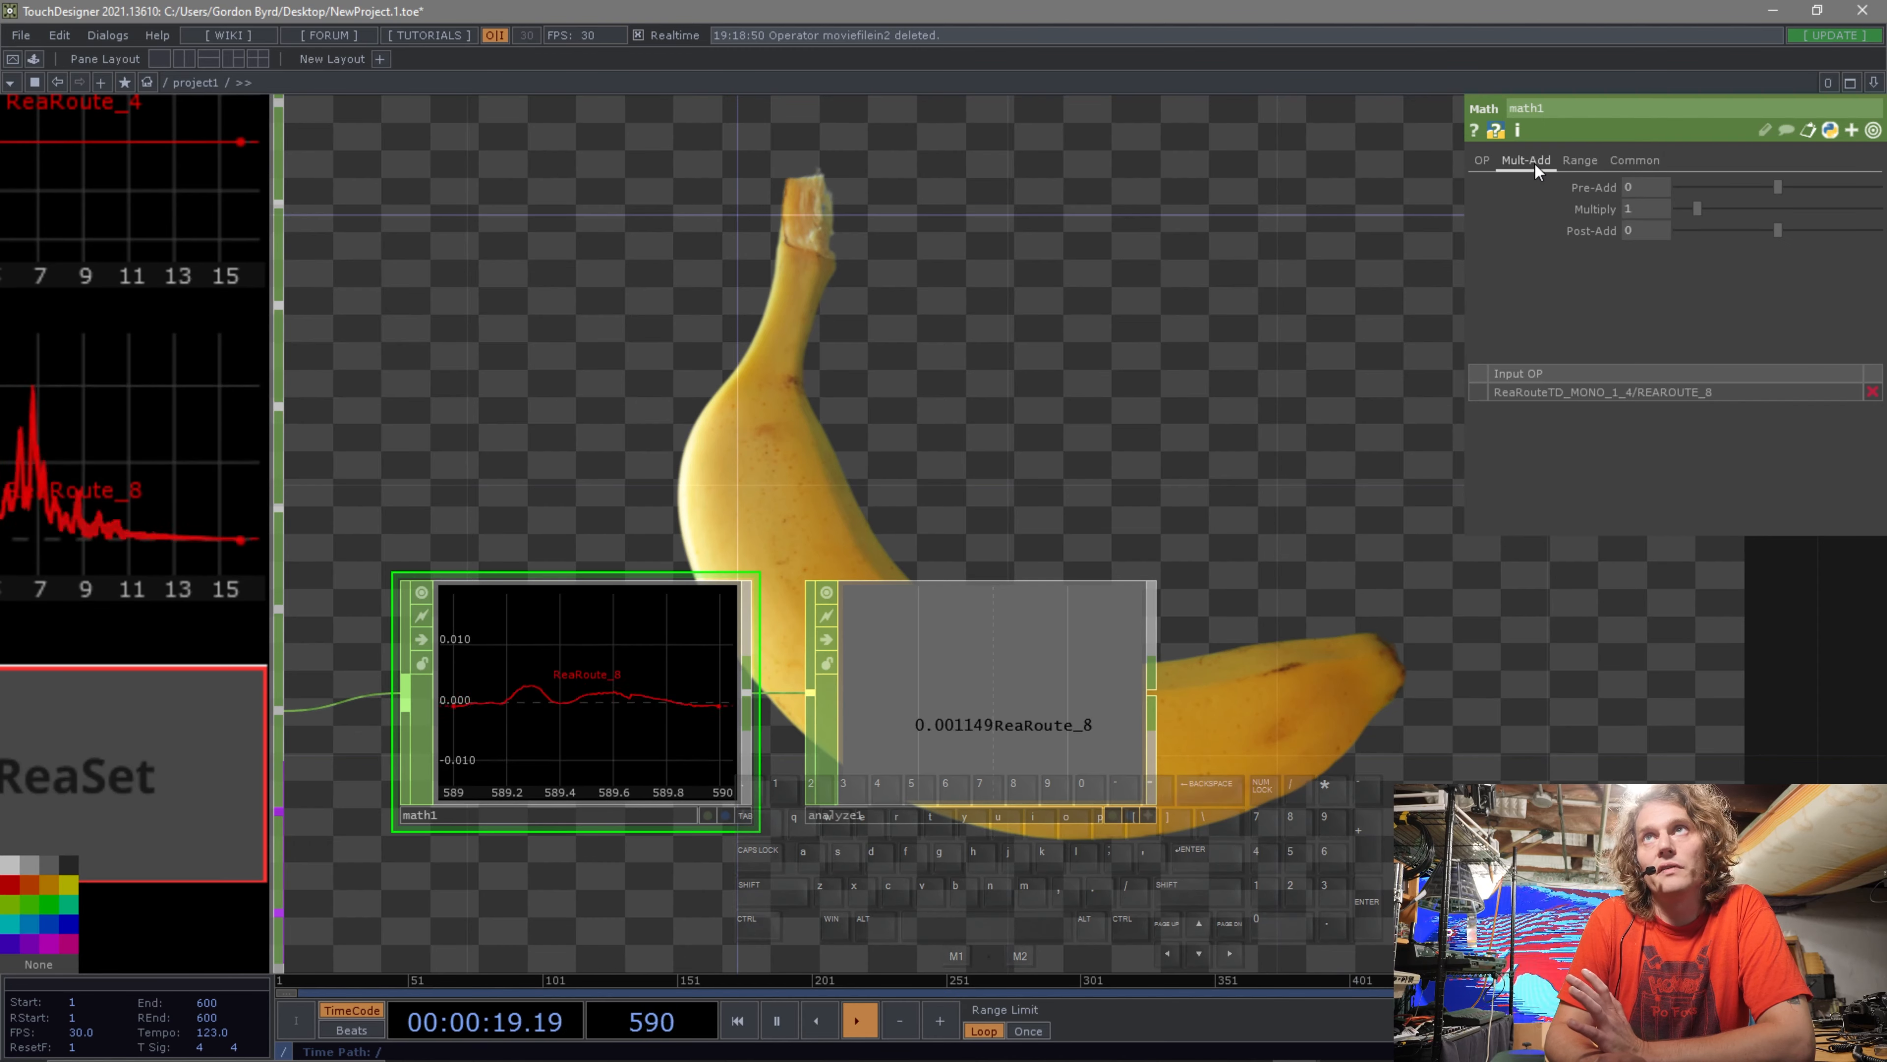
click(1656, 159)
click(1492, 158)
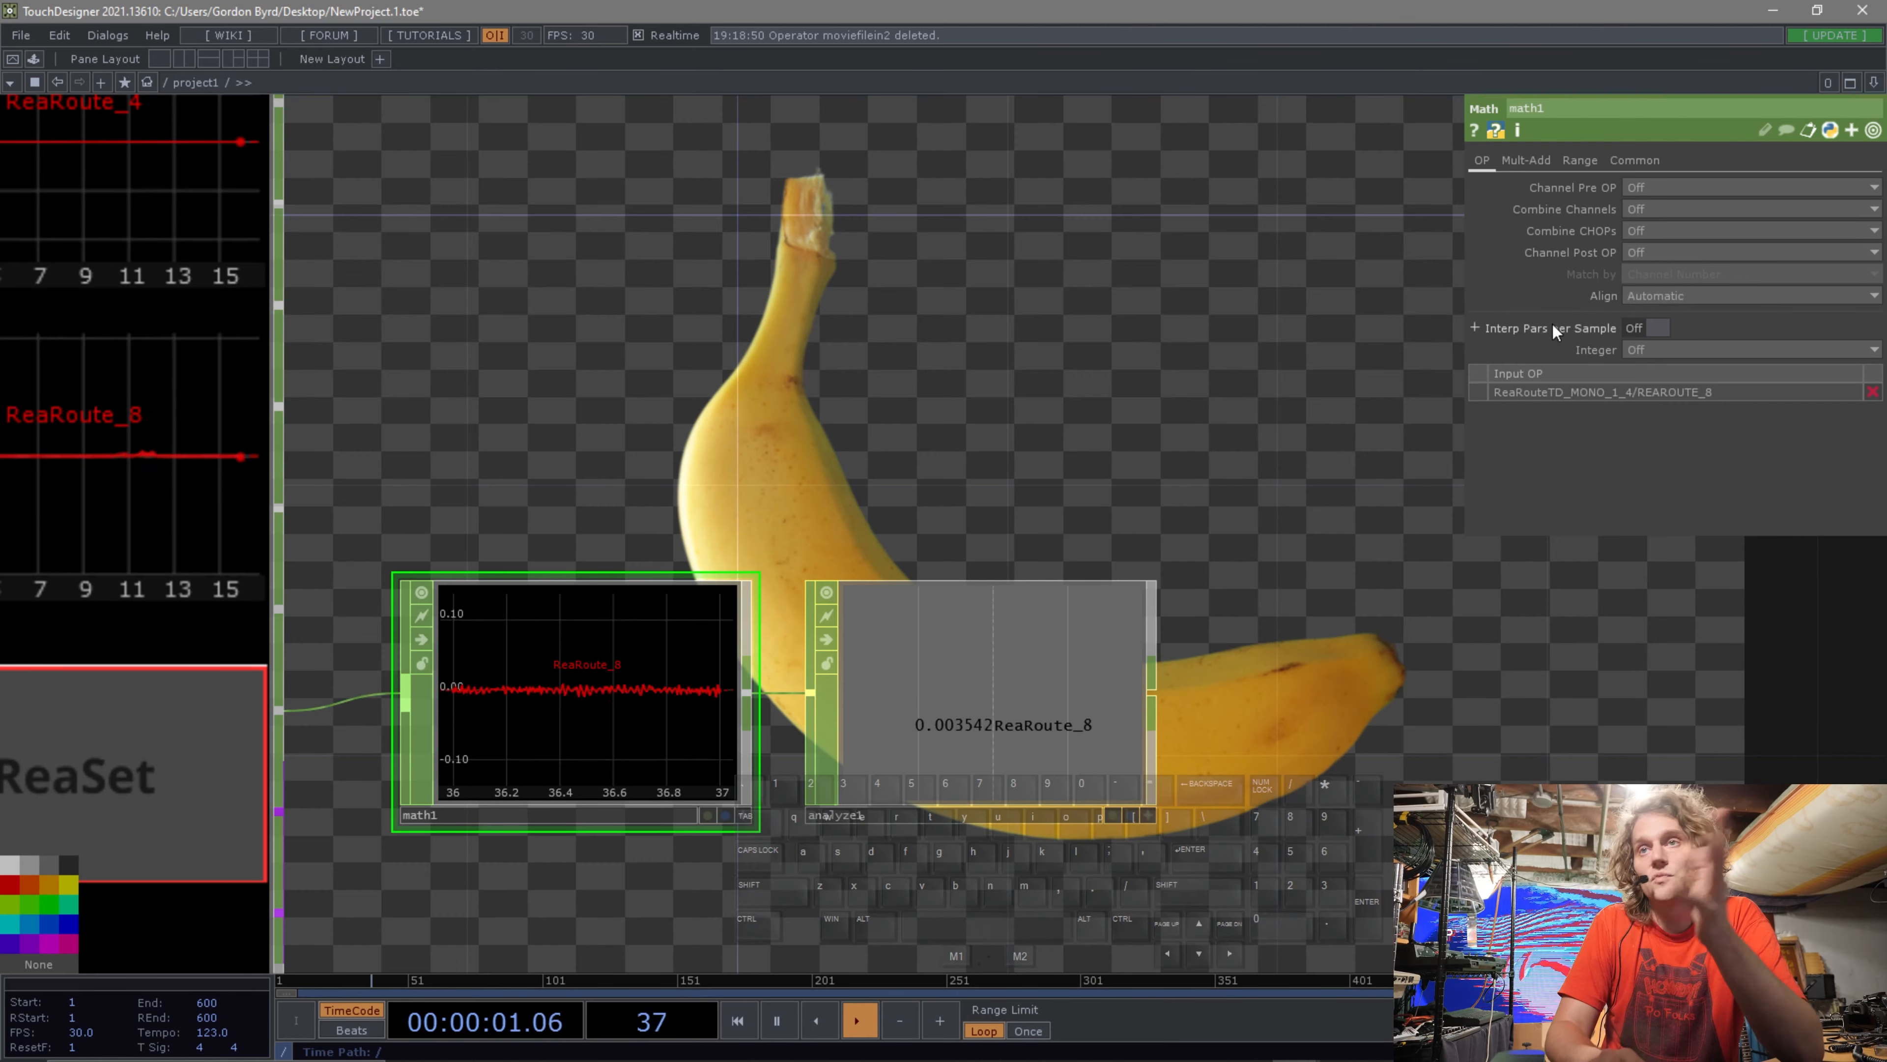
Raise the Math CHOP's Pre-Add value and return it to 0.
click(1528, 163)
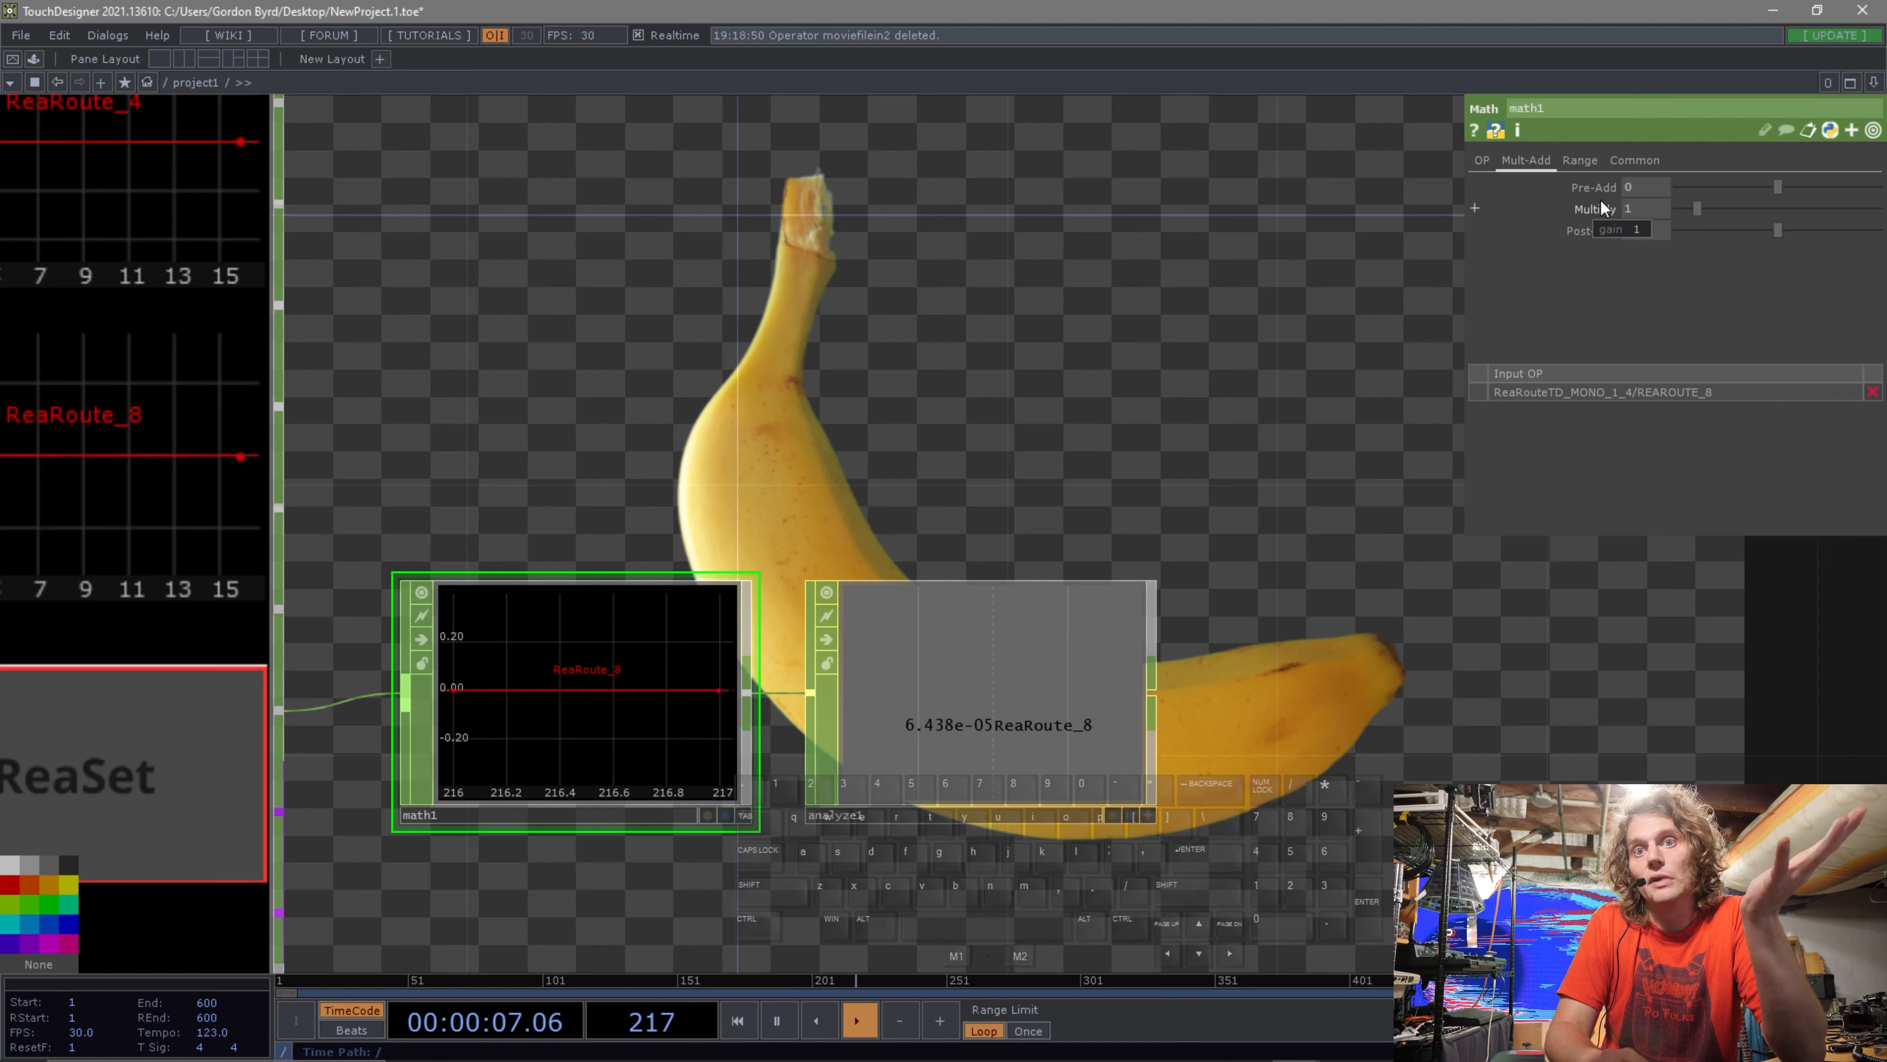
drag(1778, 189, 1846, 188)
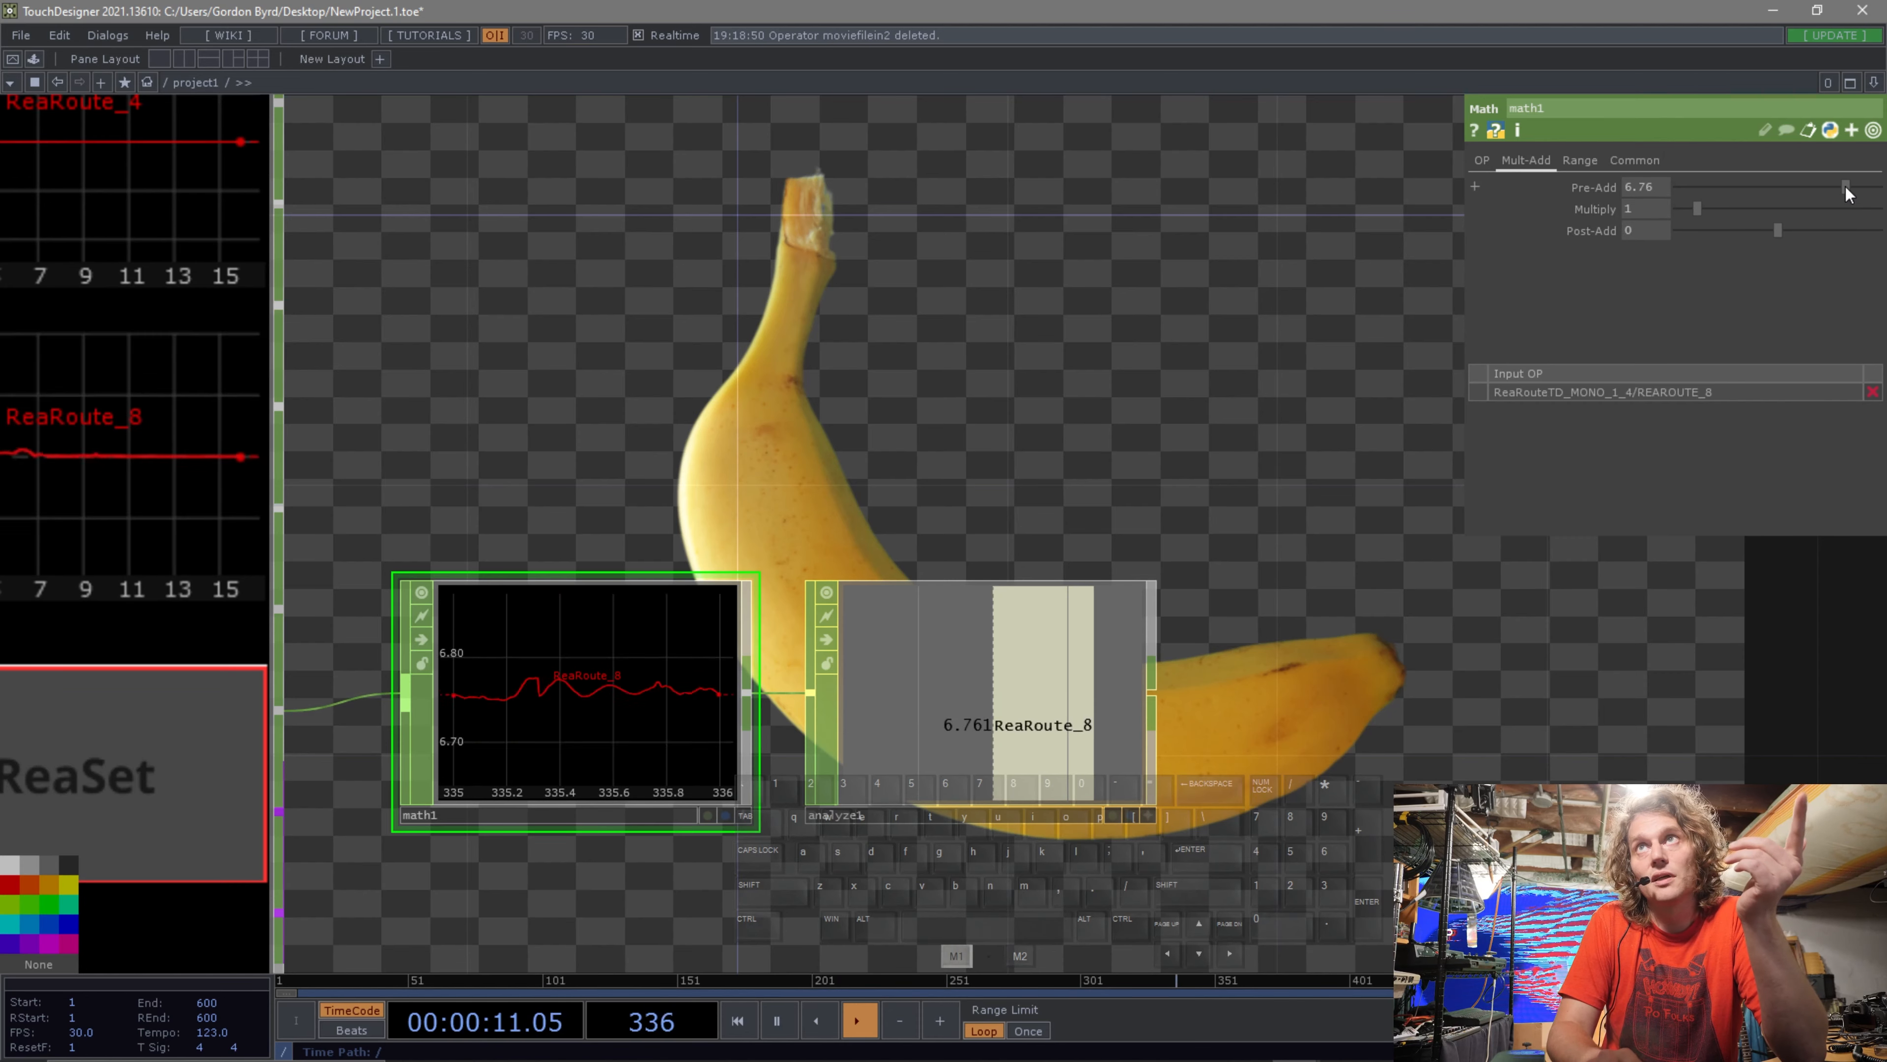
drag(1847, 190, 1777, 192)
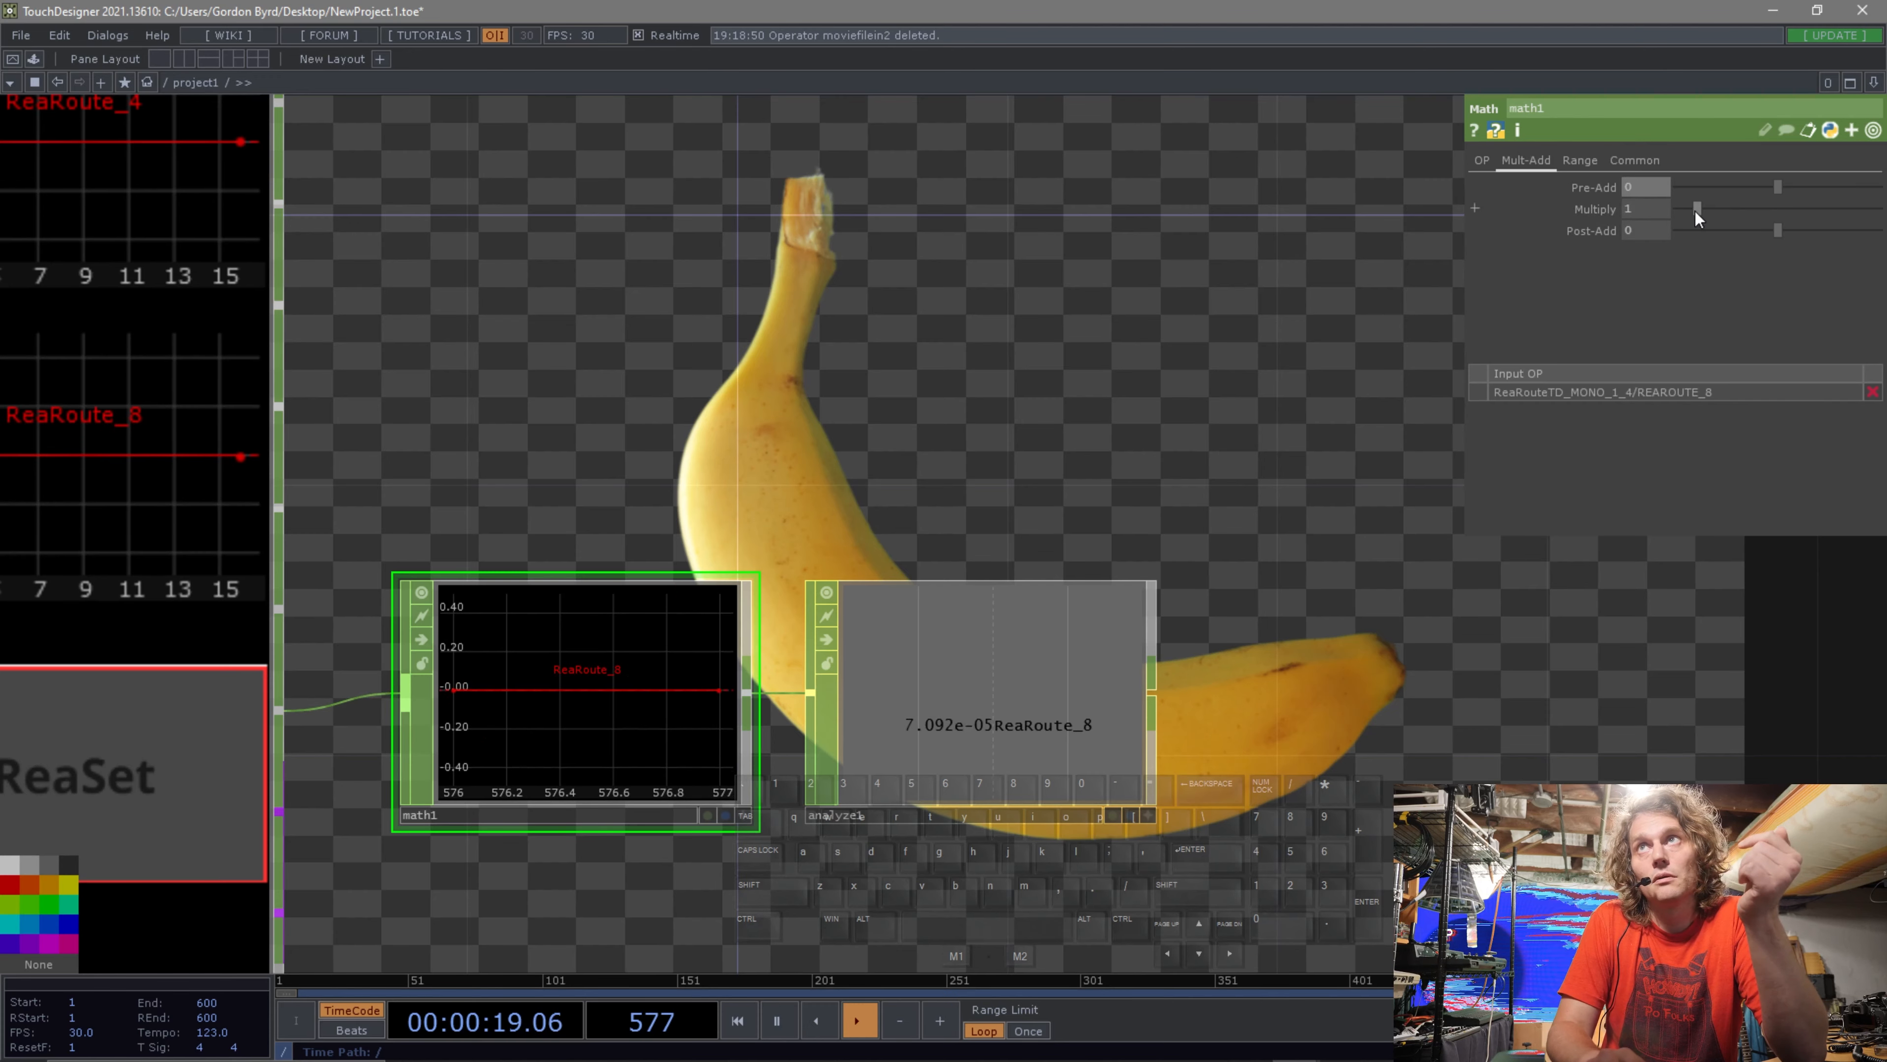
Set the Math CHOP's Multiply value to 10000.
mouse_move(1696, 211)
mouse_down()
mouse_move(1660, 210)
mouse_move(1687, 209)
mouse_up()
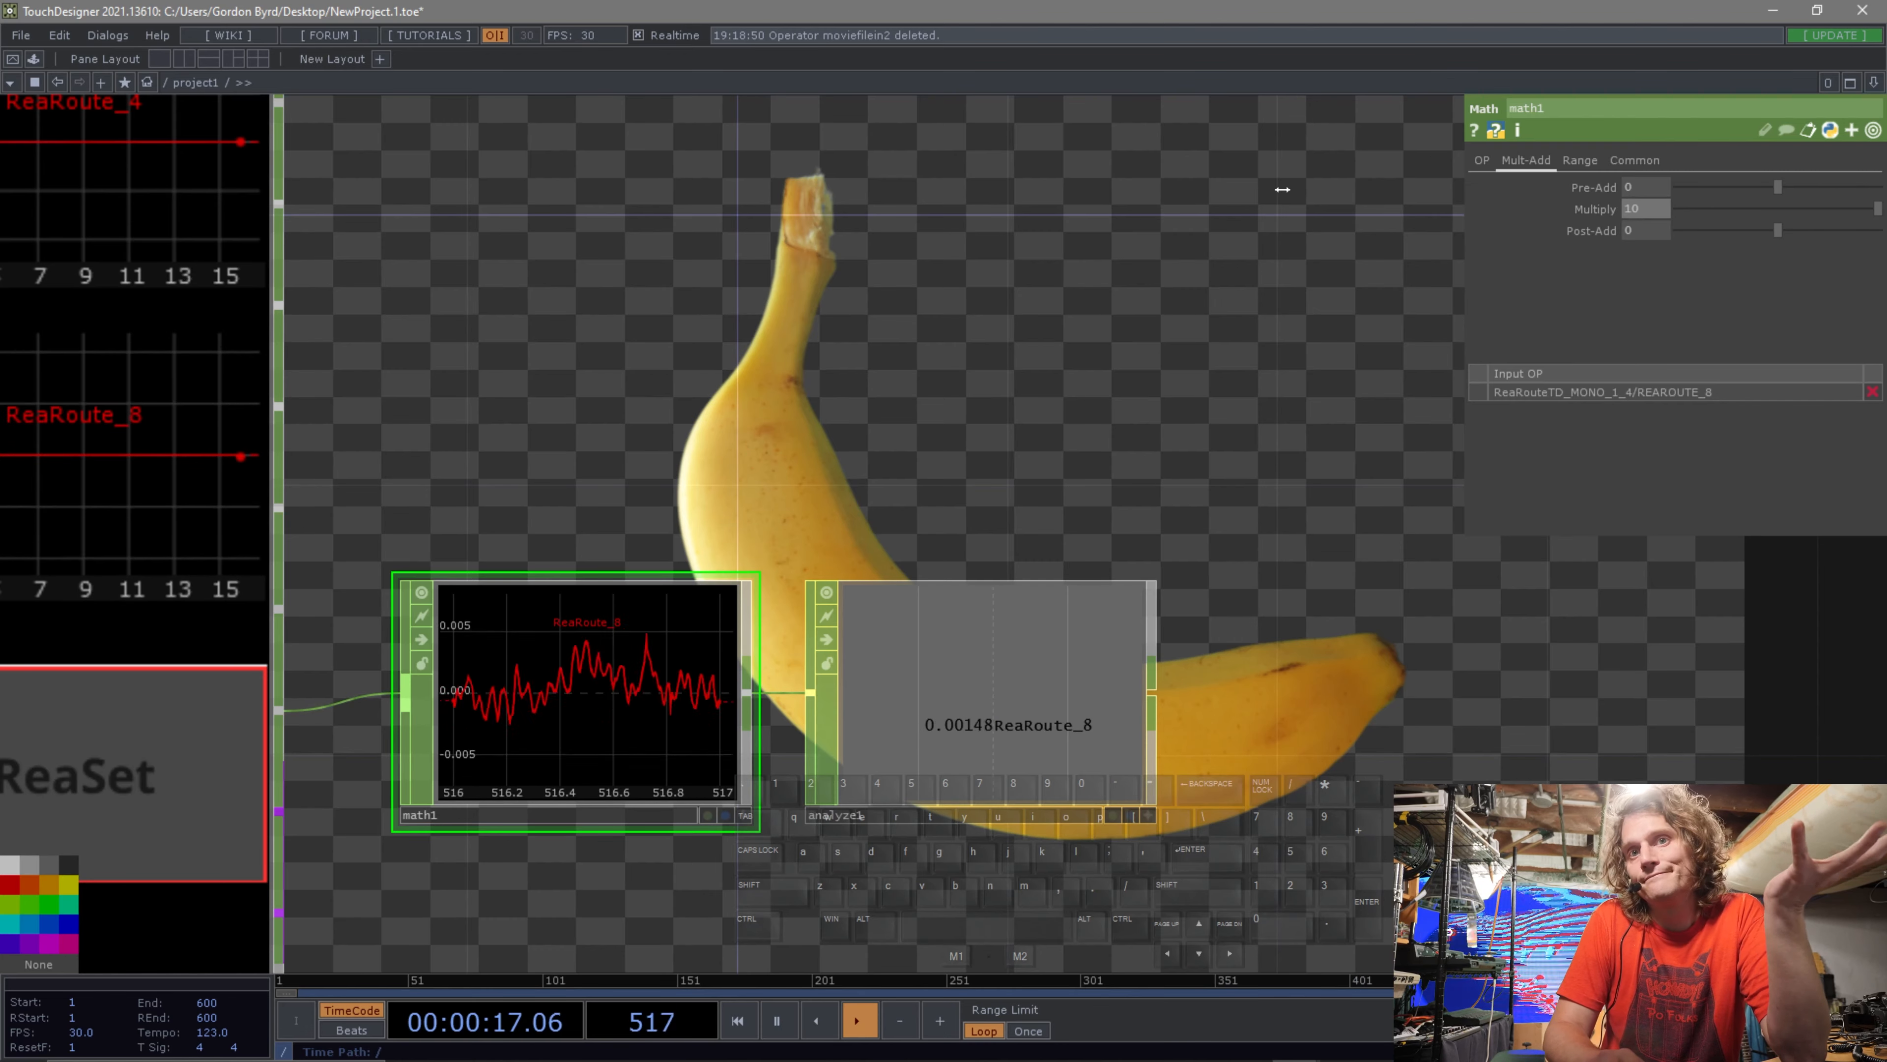
click(1655, 208)
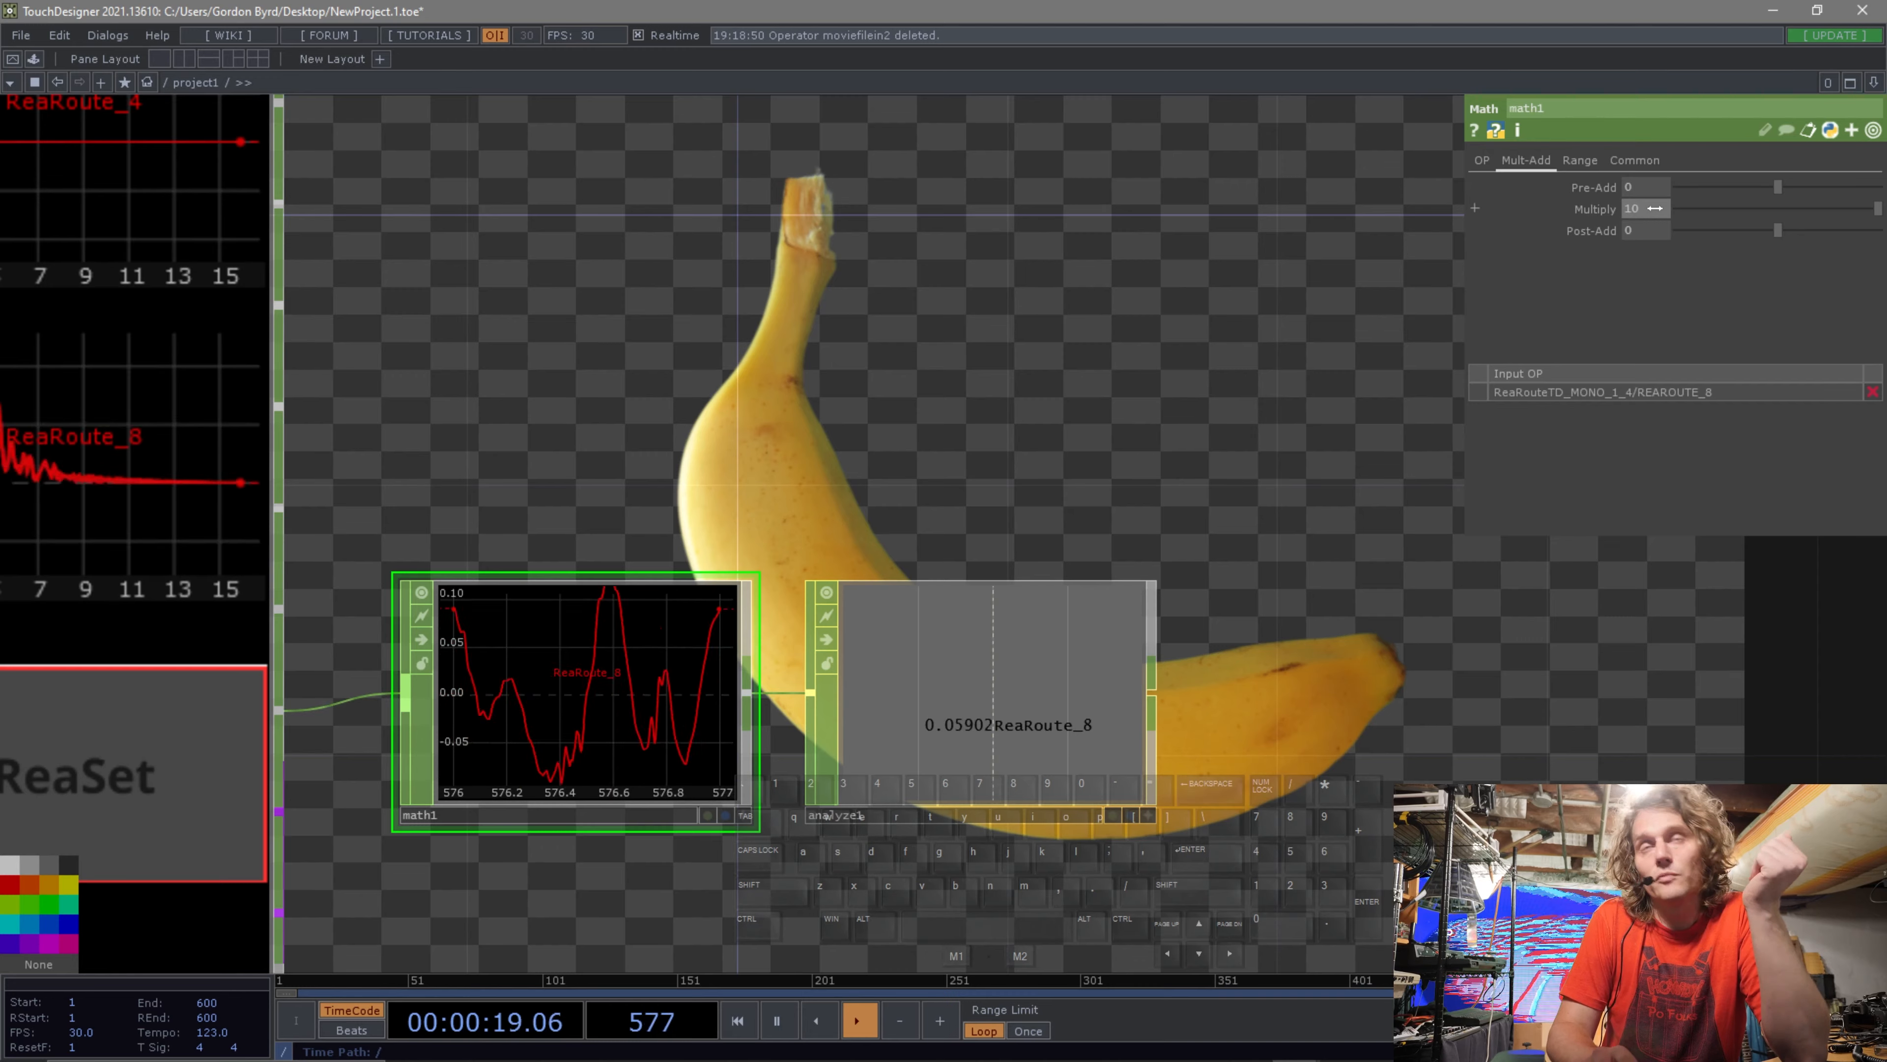
text(000)
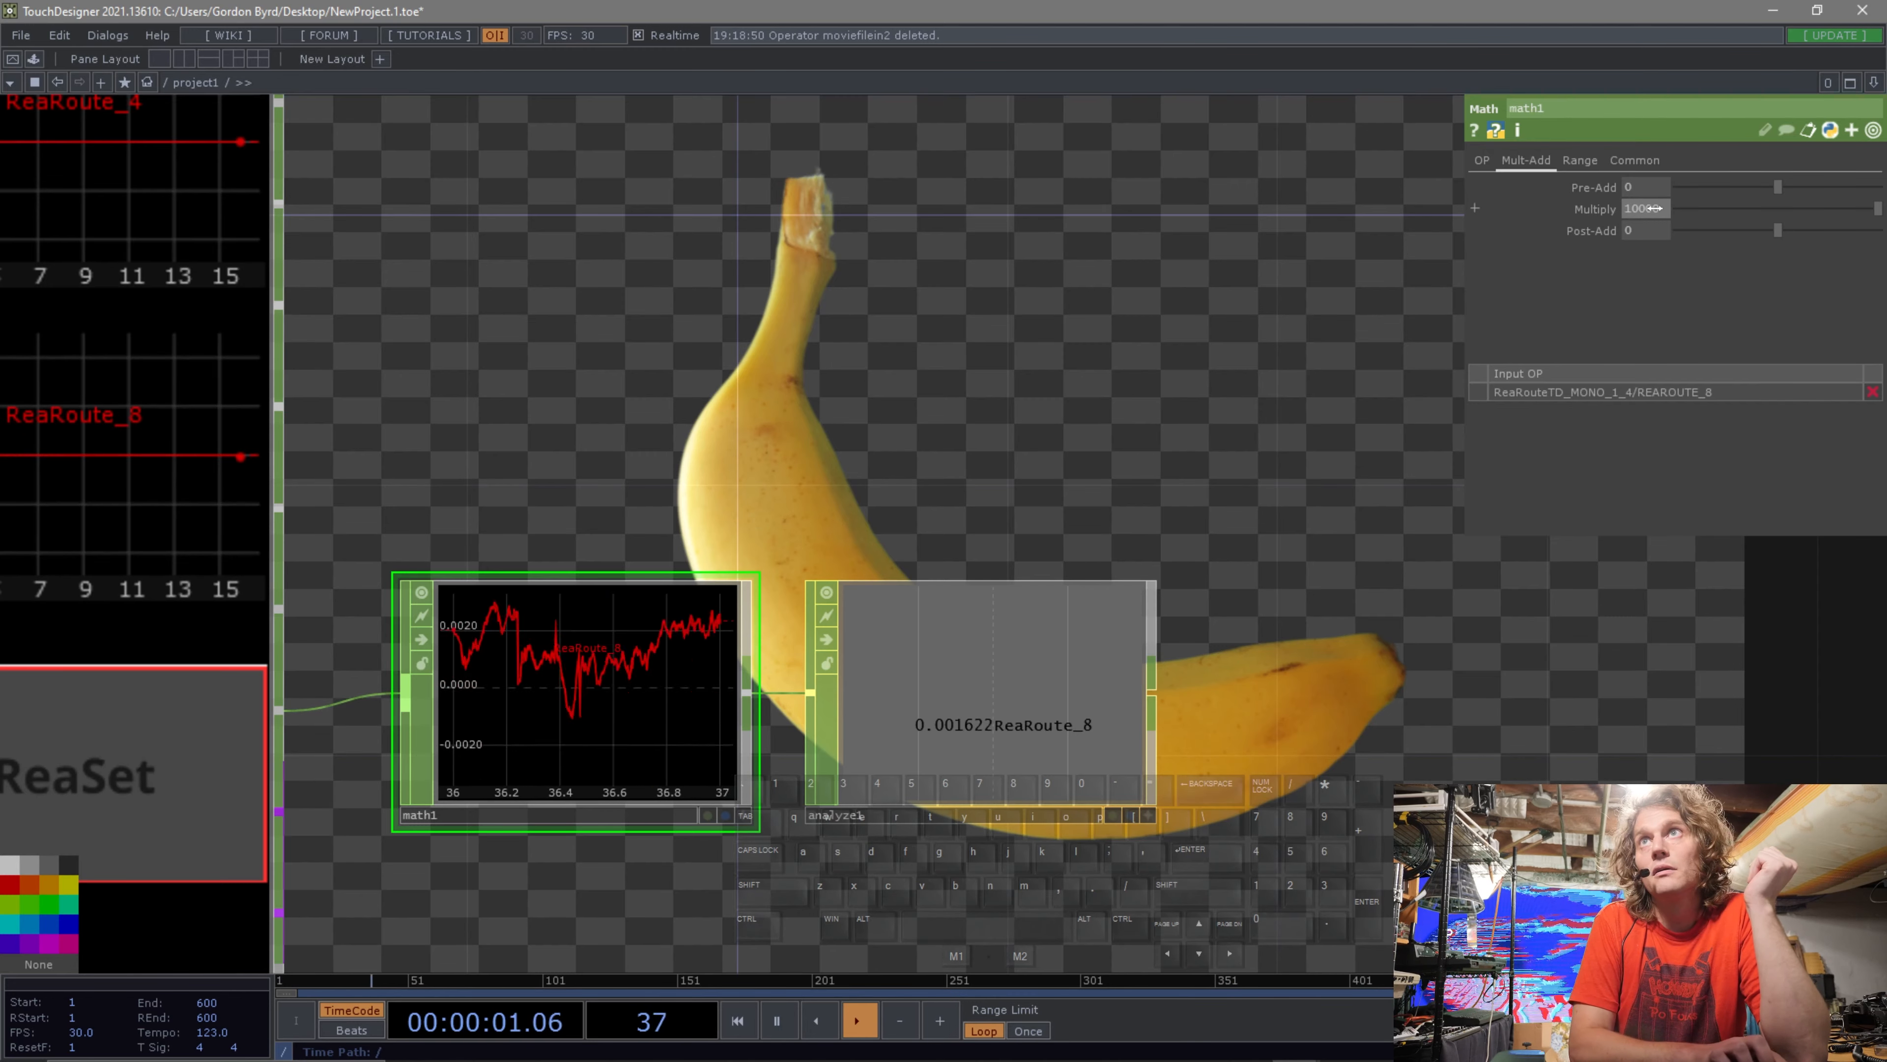
key(Return)
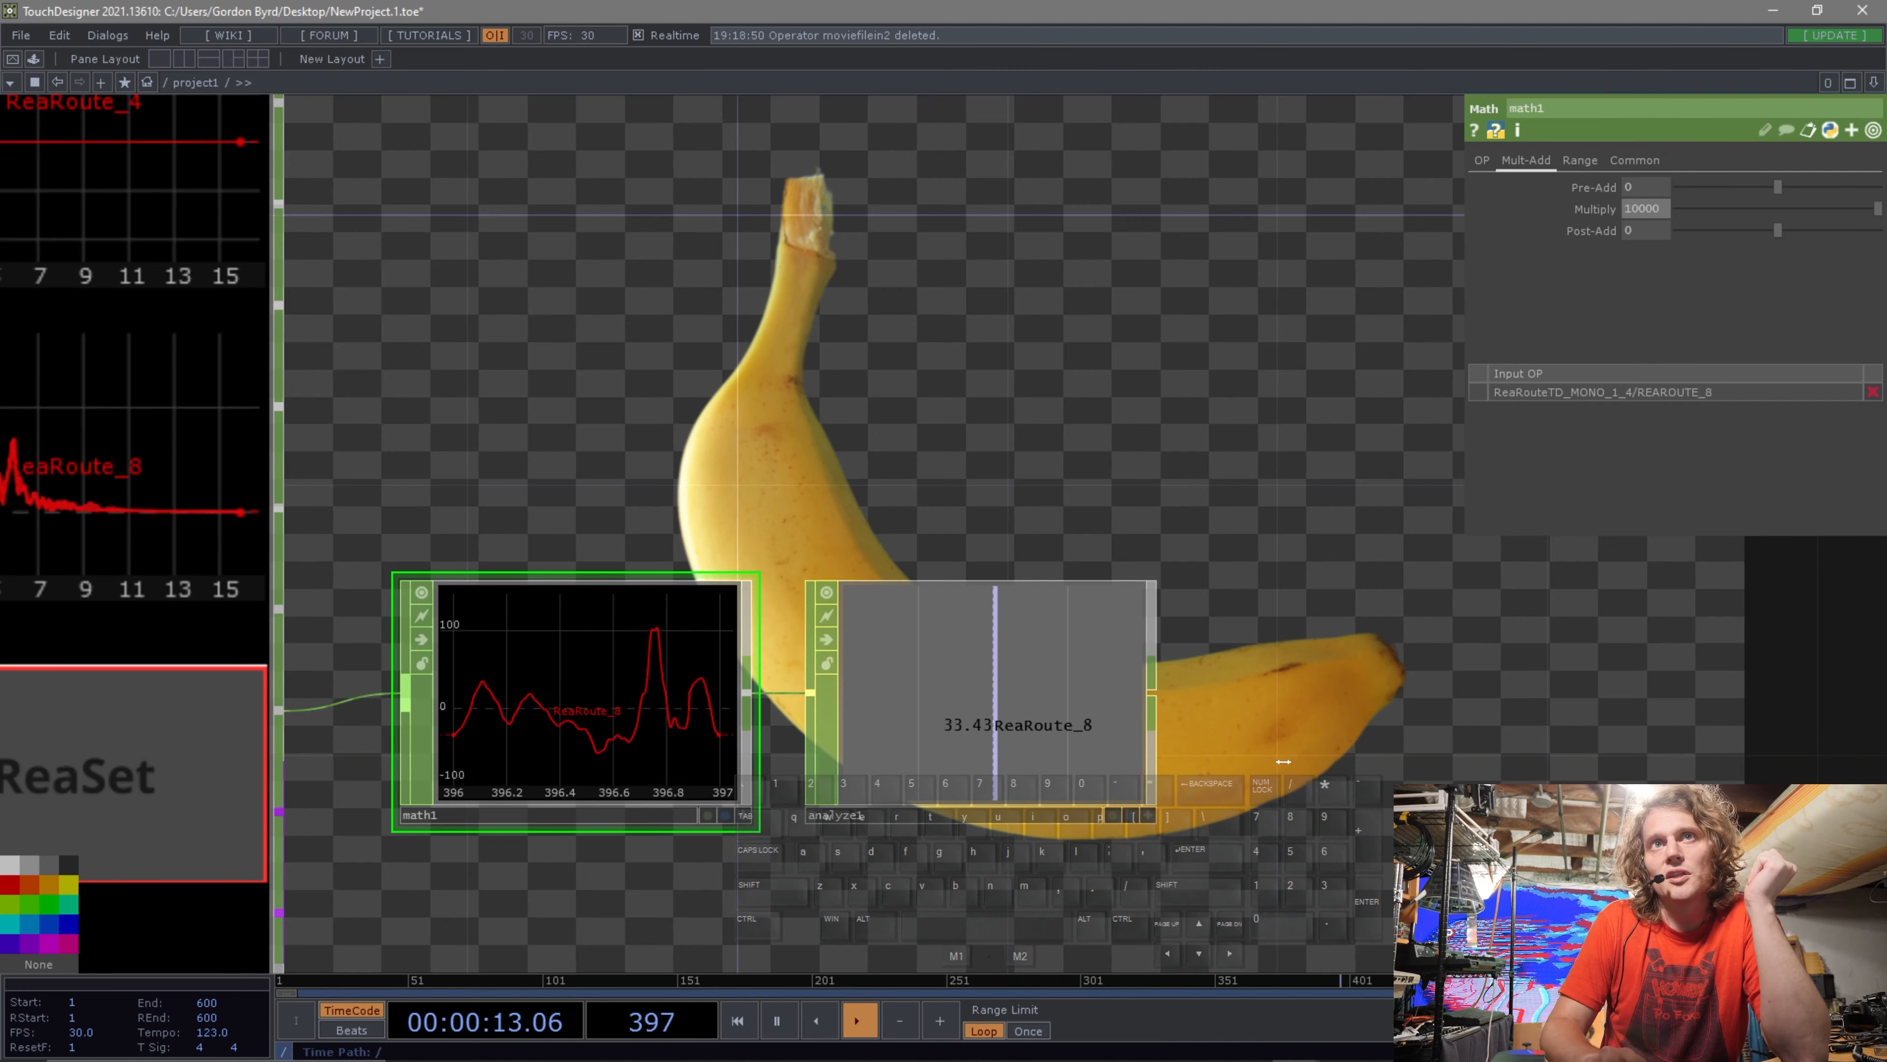
Append a Trail CHOP to the Analyze CHOP's output.
drag(1258, 758, 1162, 751)
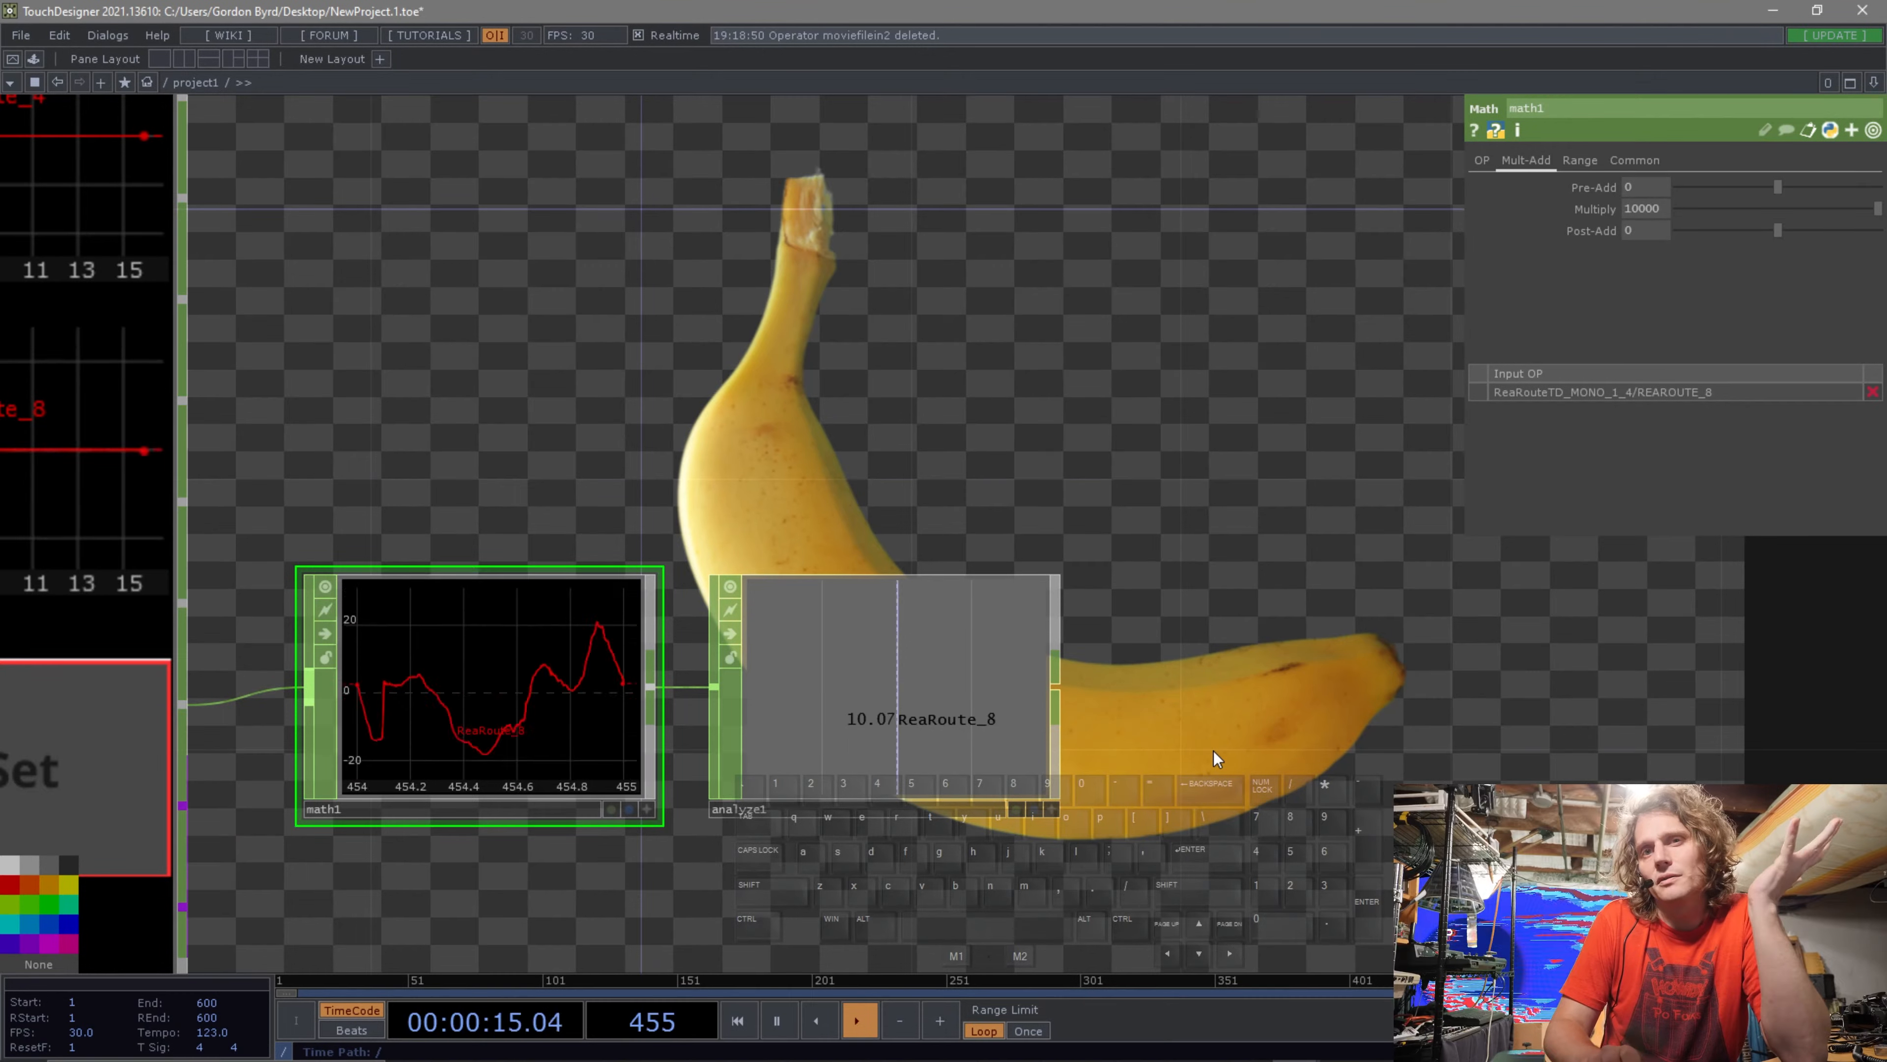
scroll(1213, 751, up, 4)
scroll(1213, 751, down, 2)
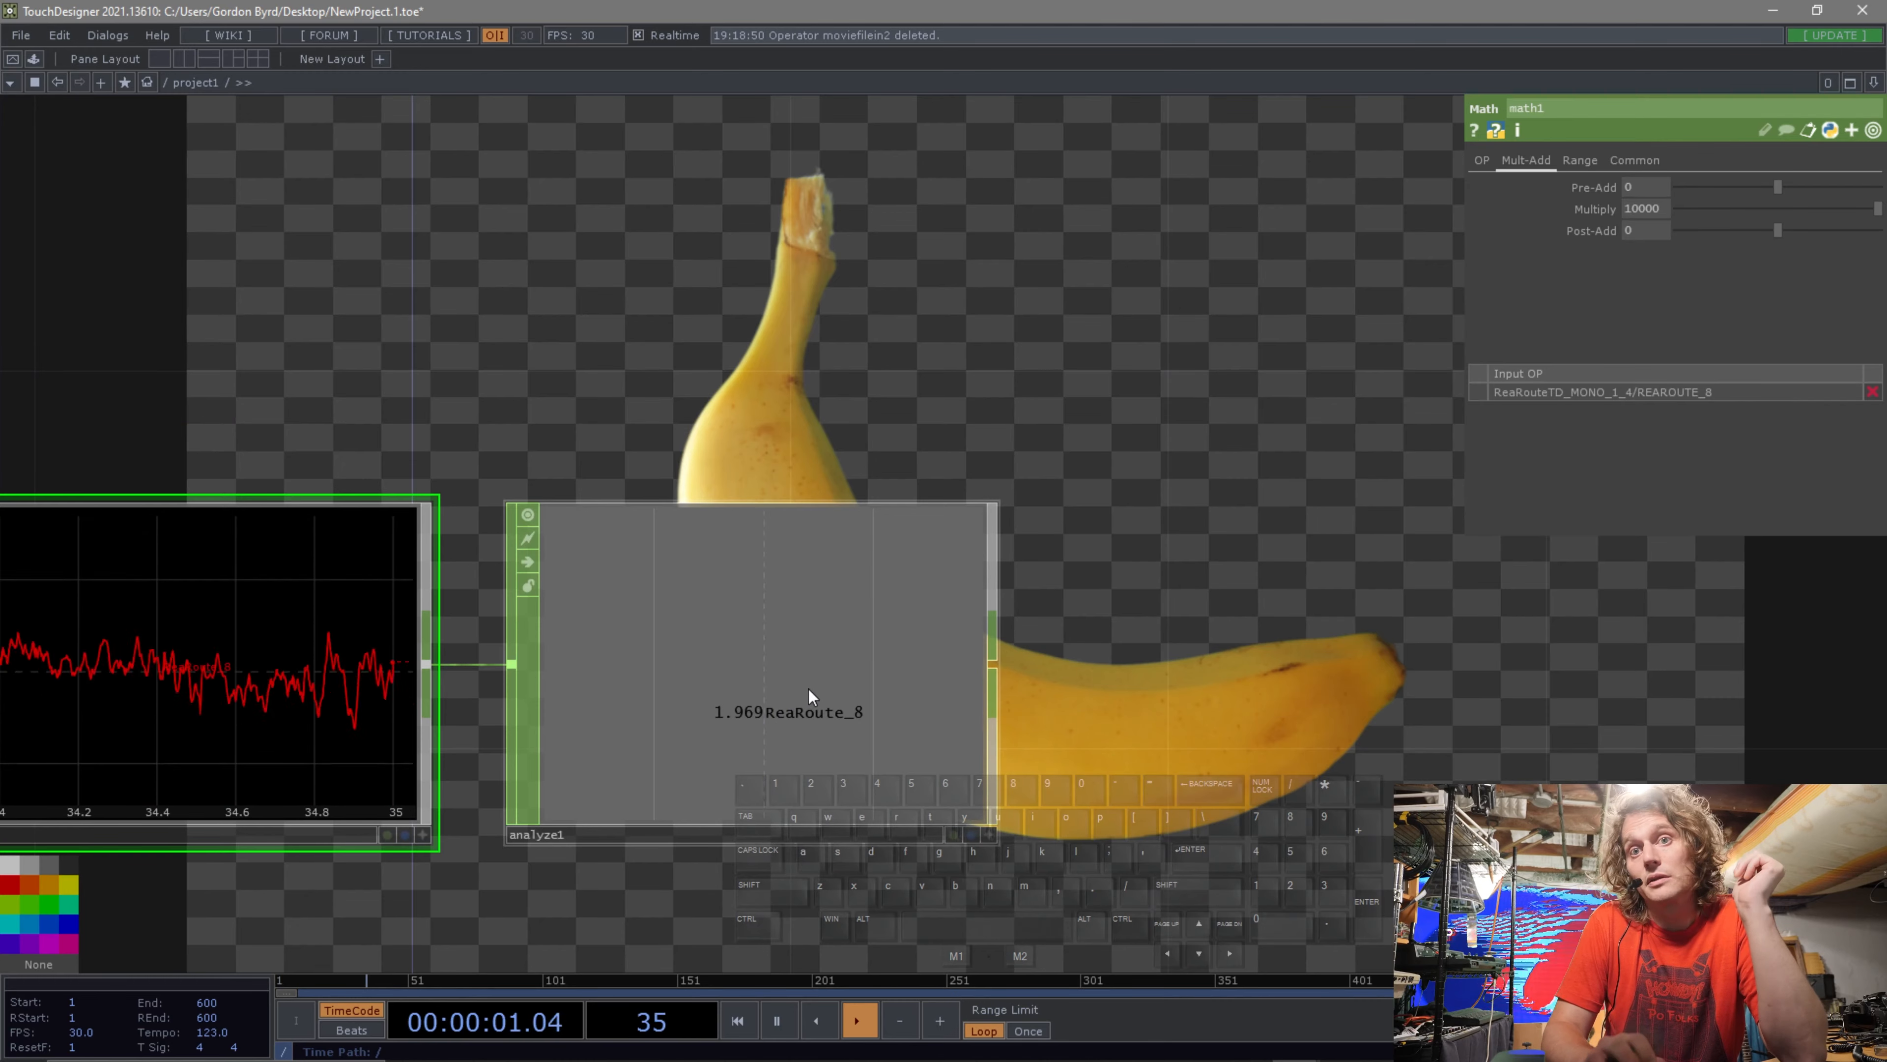
drag(1217, 681, 765, 644)
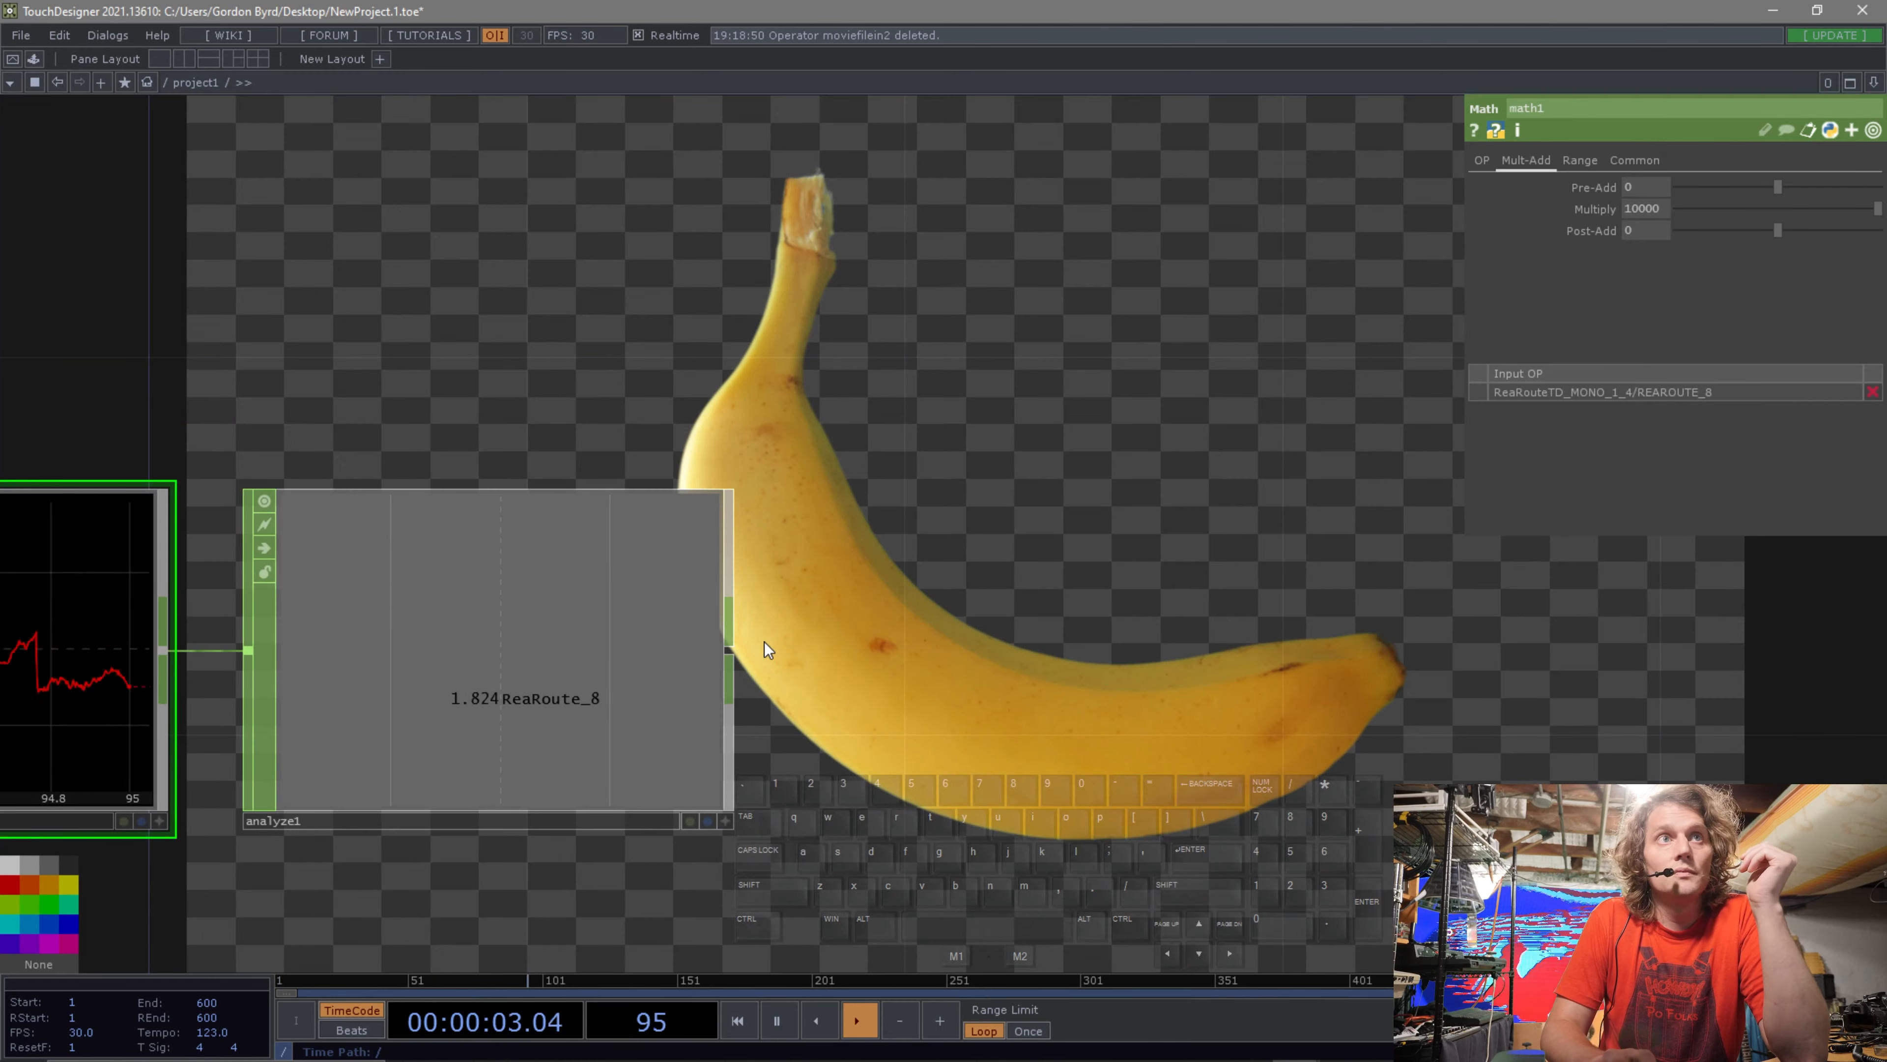
click(731, 652)
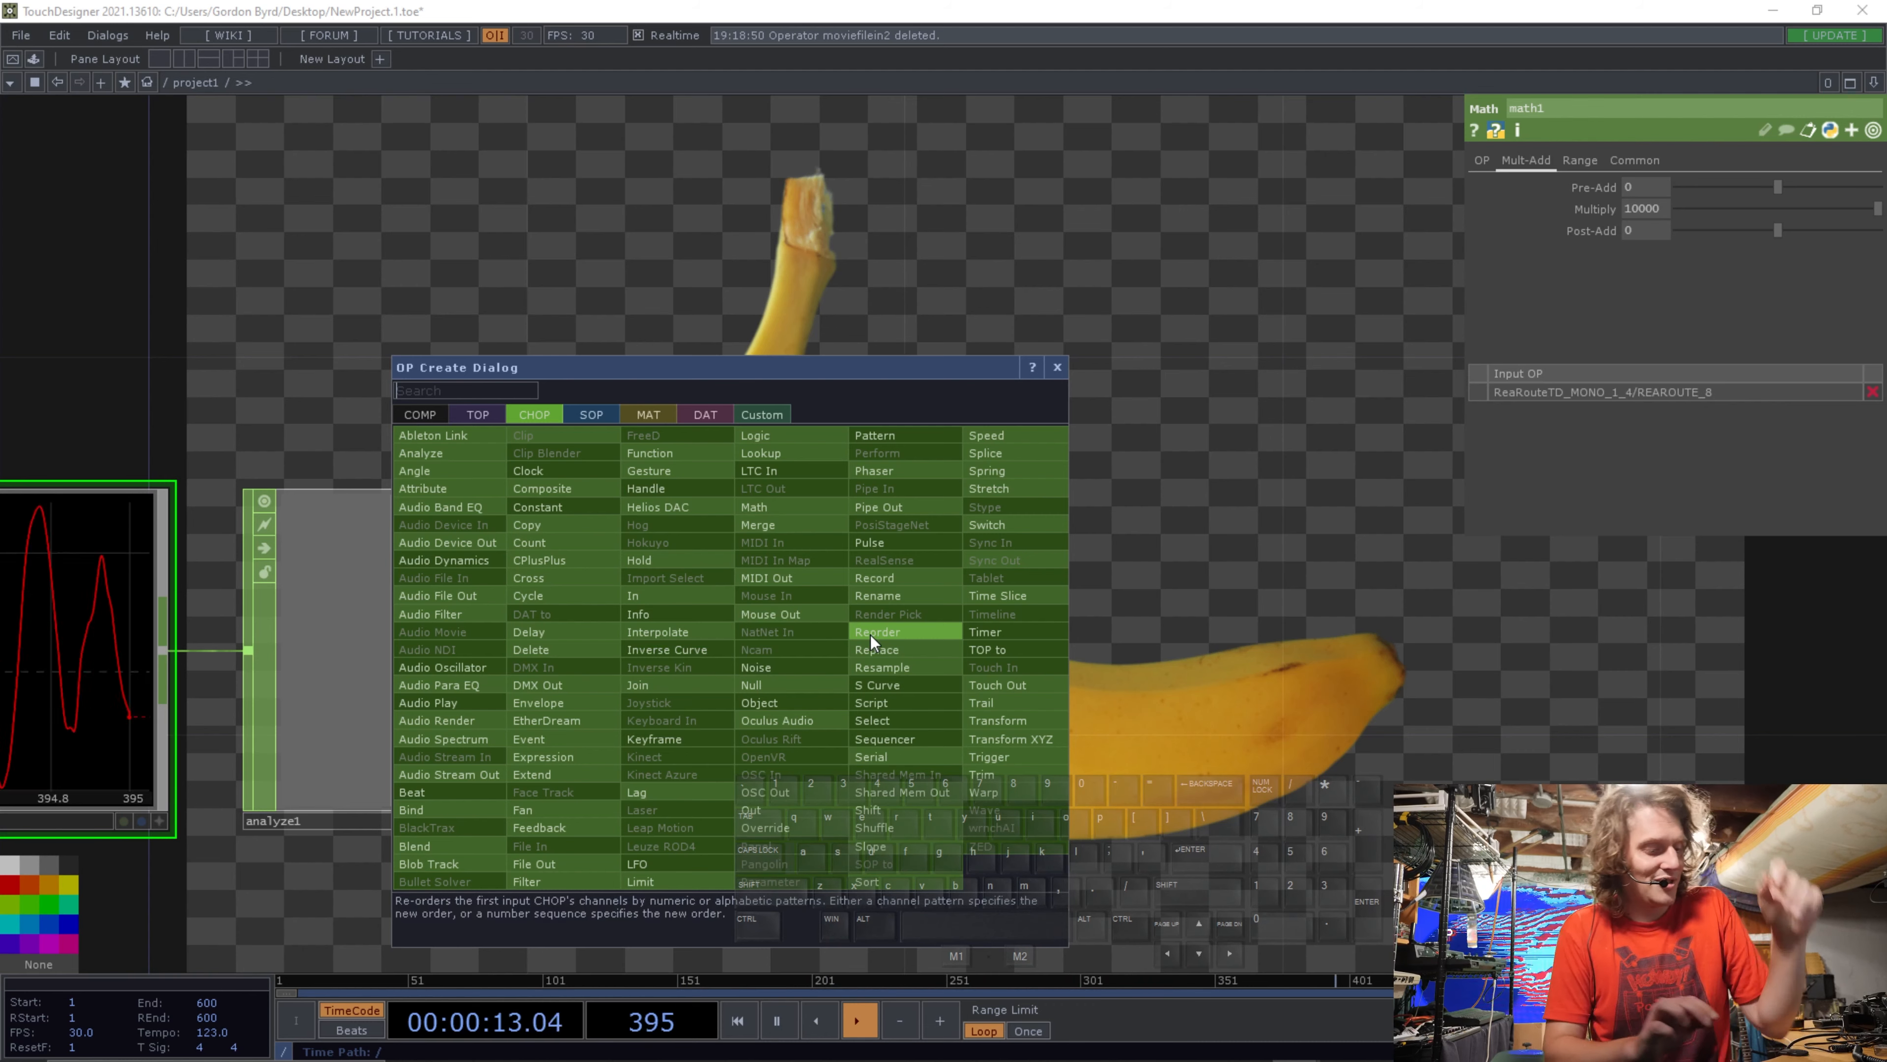
text(trsi)
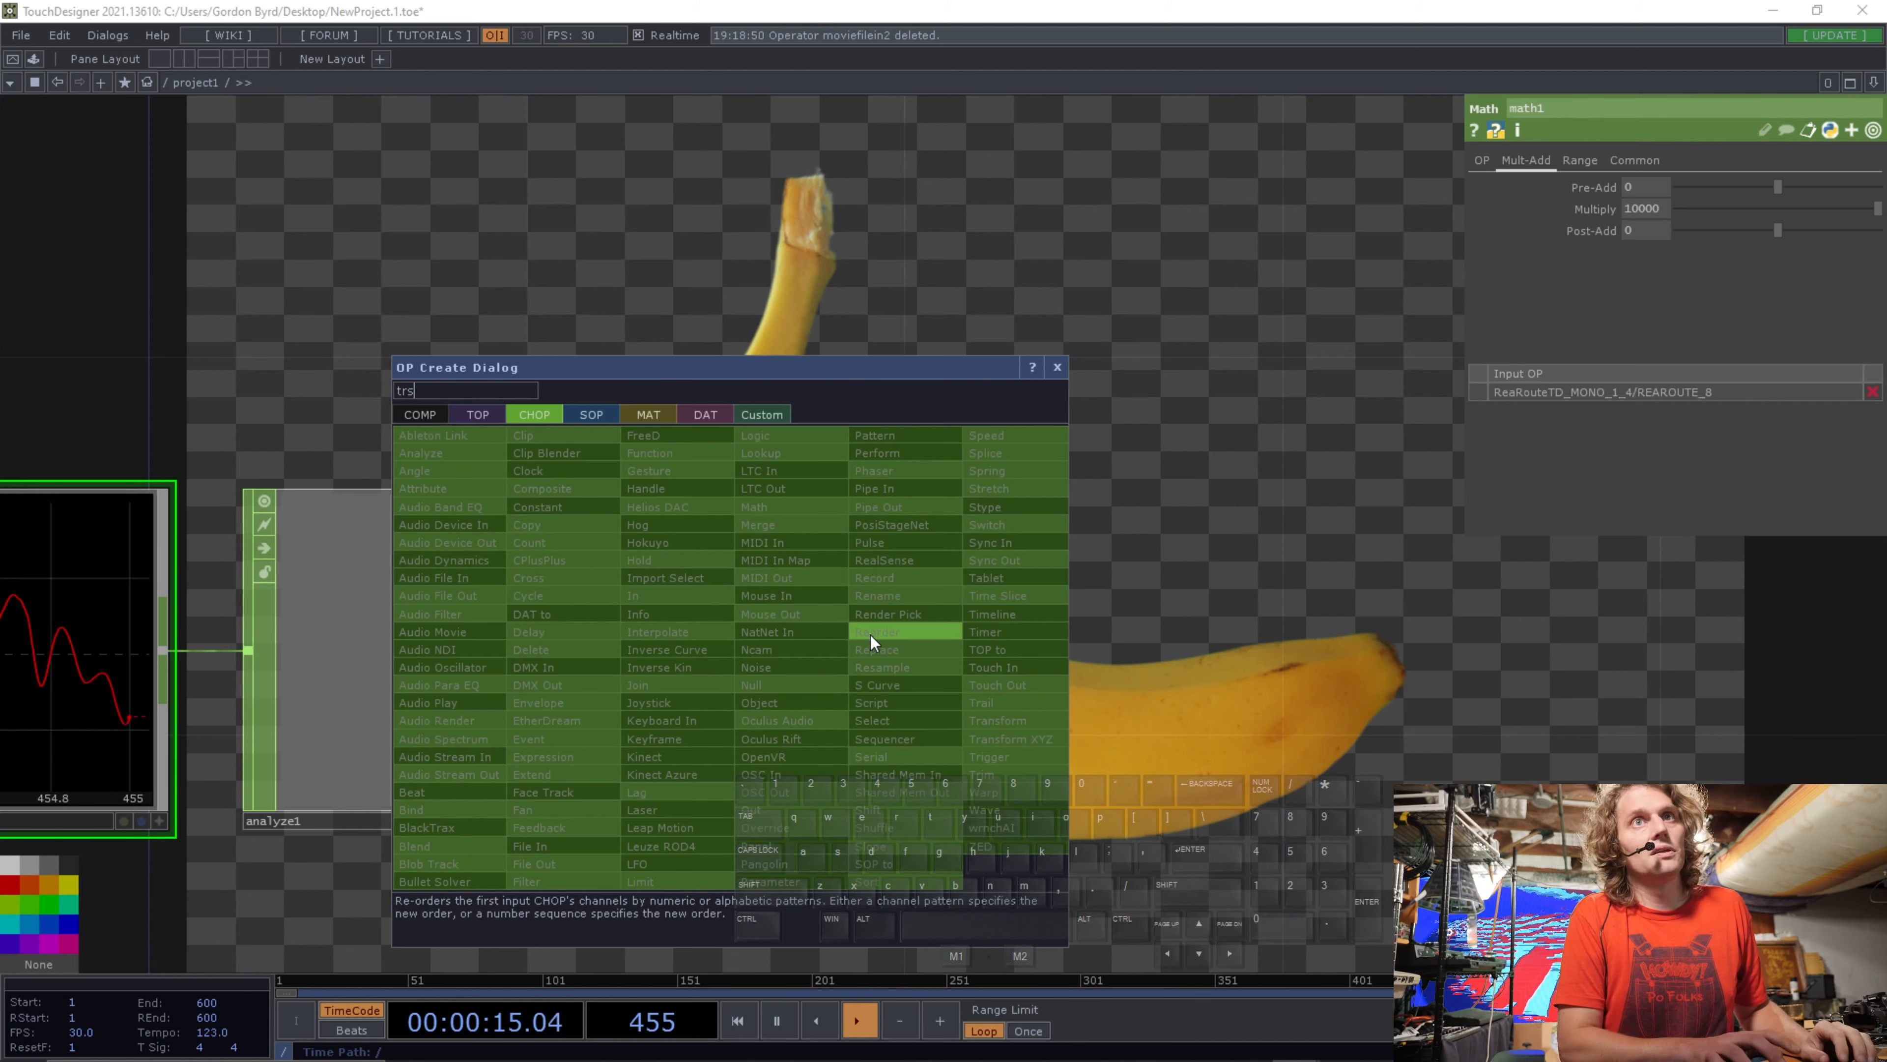
key(BackSpace)
key(BackSpace)
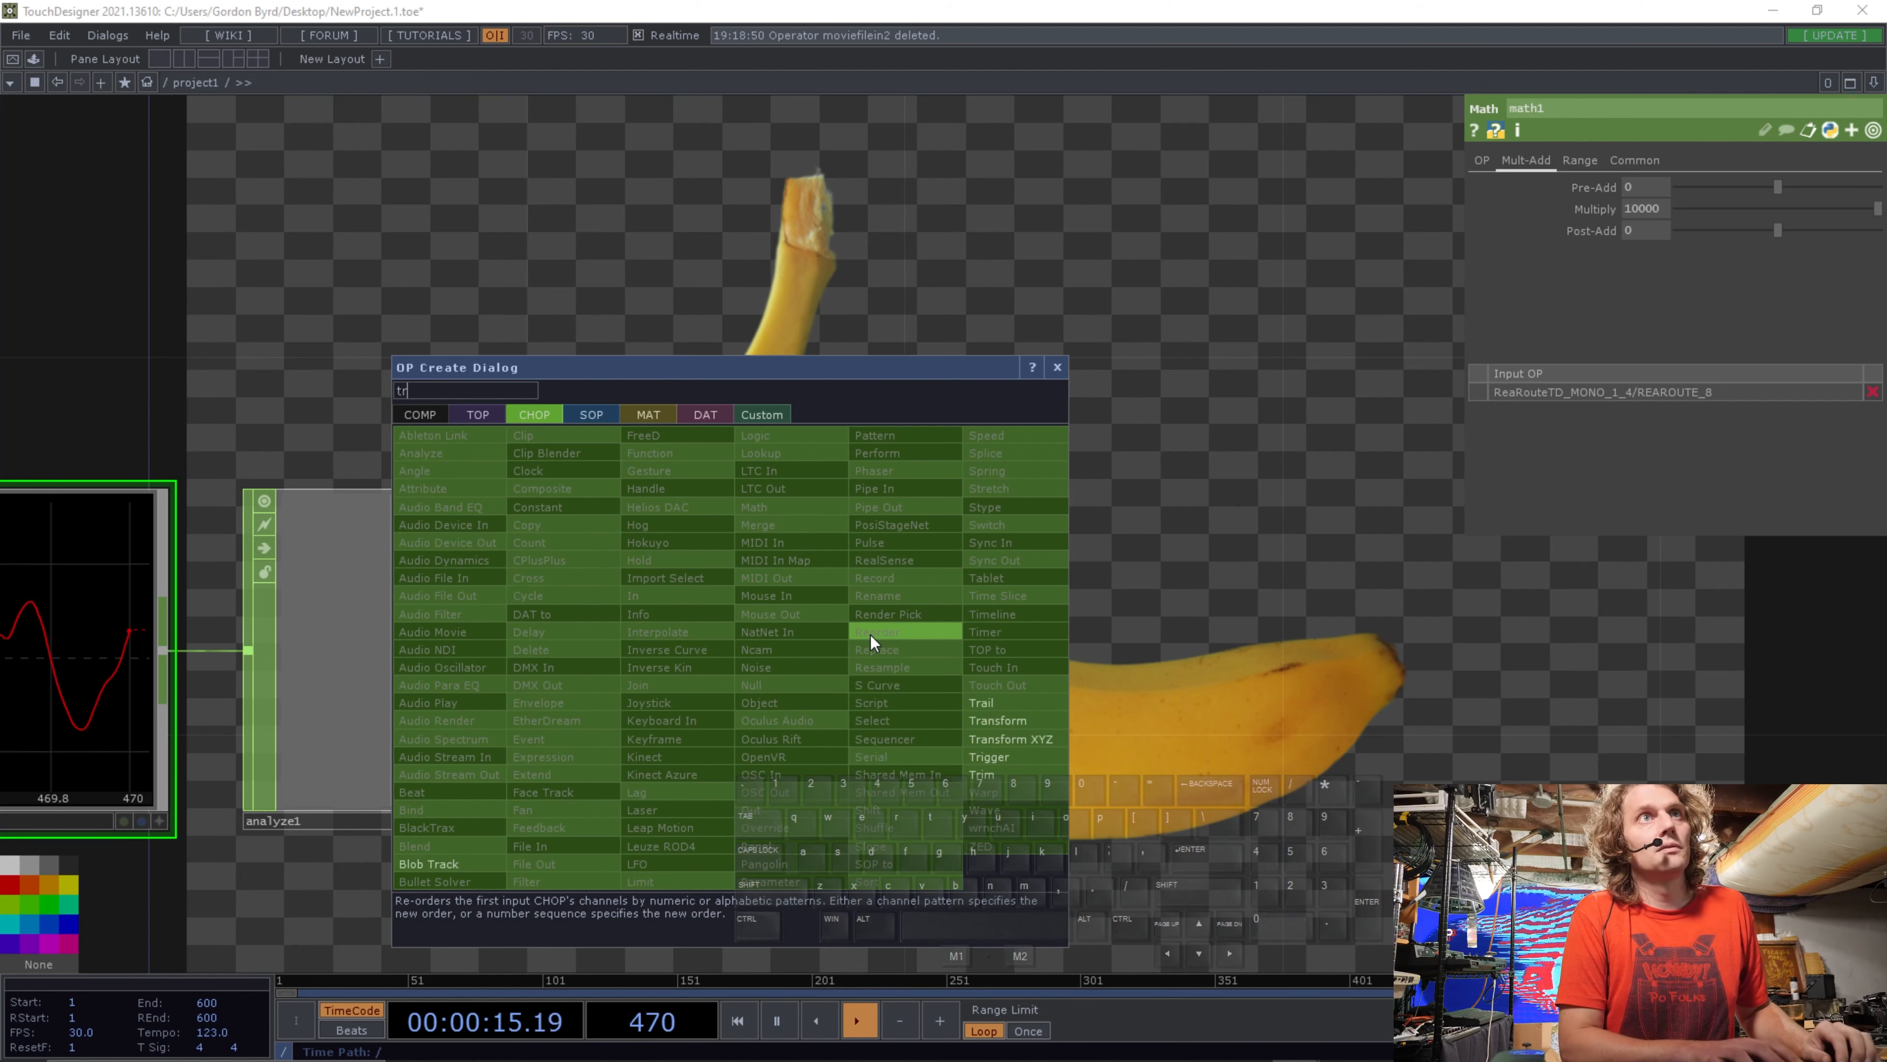
click(1041, 702)
click(1035, 294)
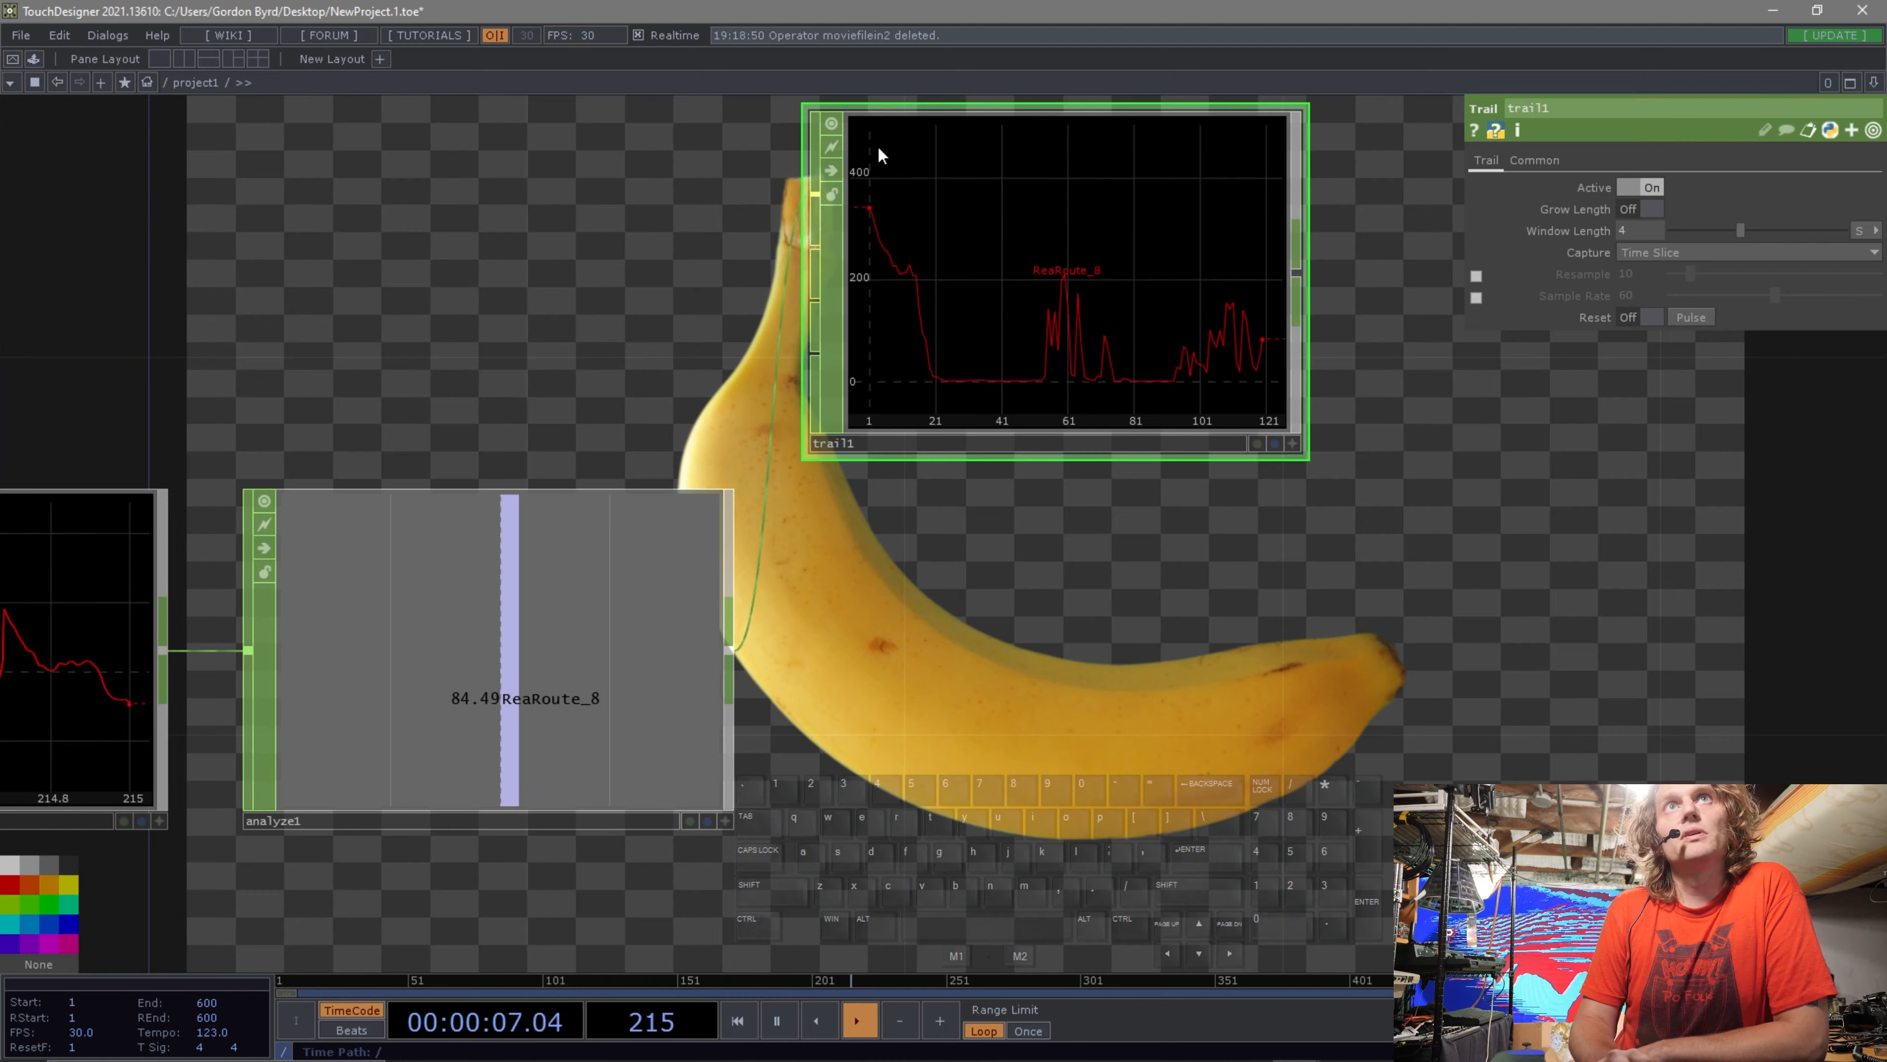
Turn on the Trail CHOP's viewer so its graph fills the network background.
drag(1051, 615, 1099, 631)
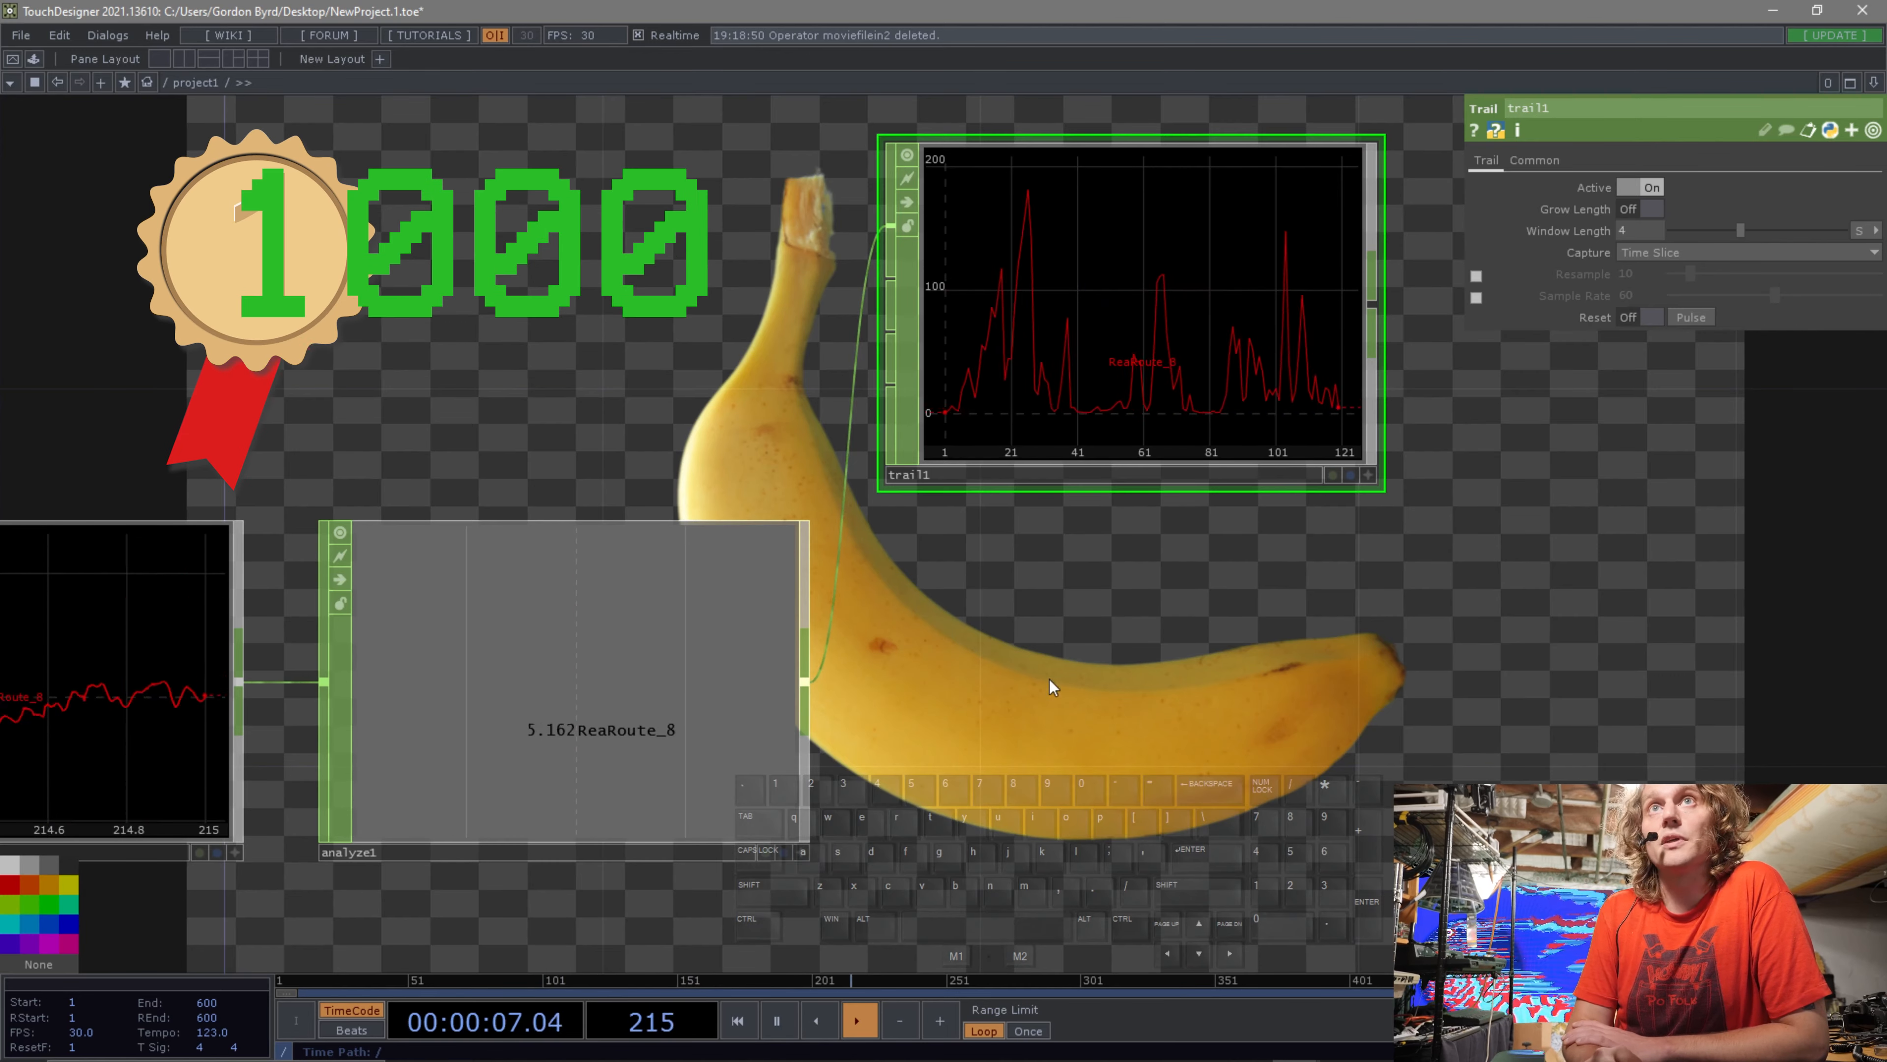
drag(1015, 642, 1008, 652)
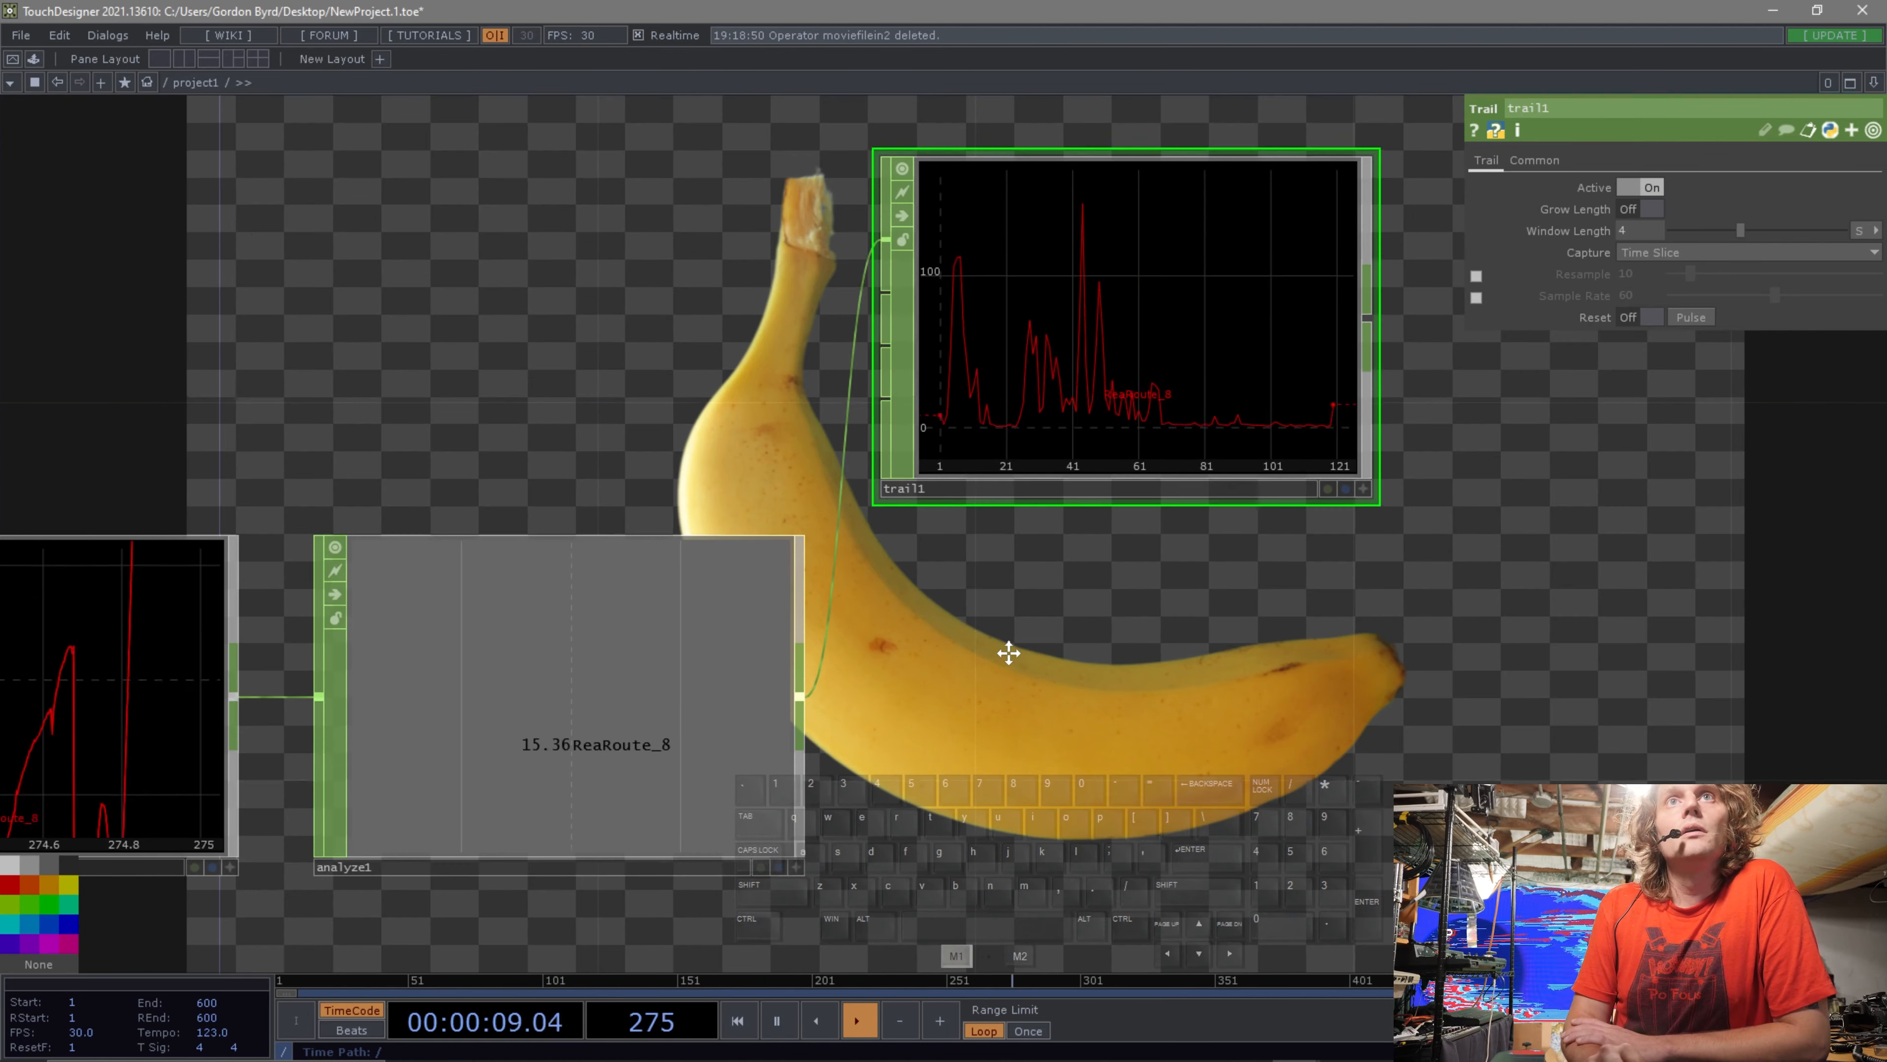
scroll(1104, 647, down, 3)
drag(1090, 469, 1088, 332)
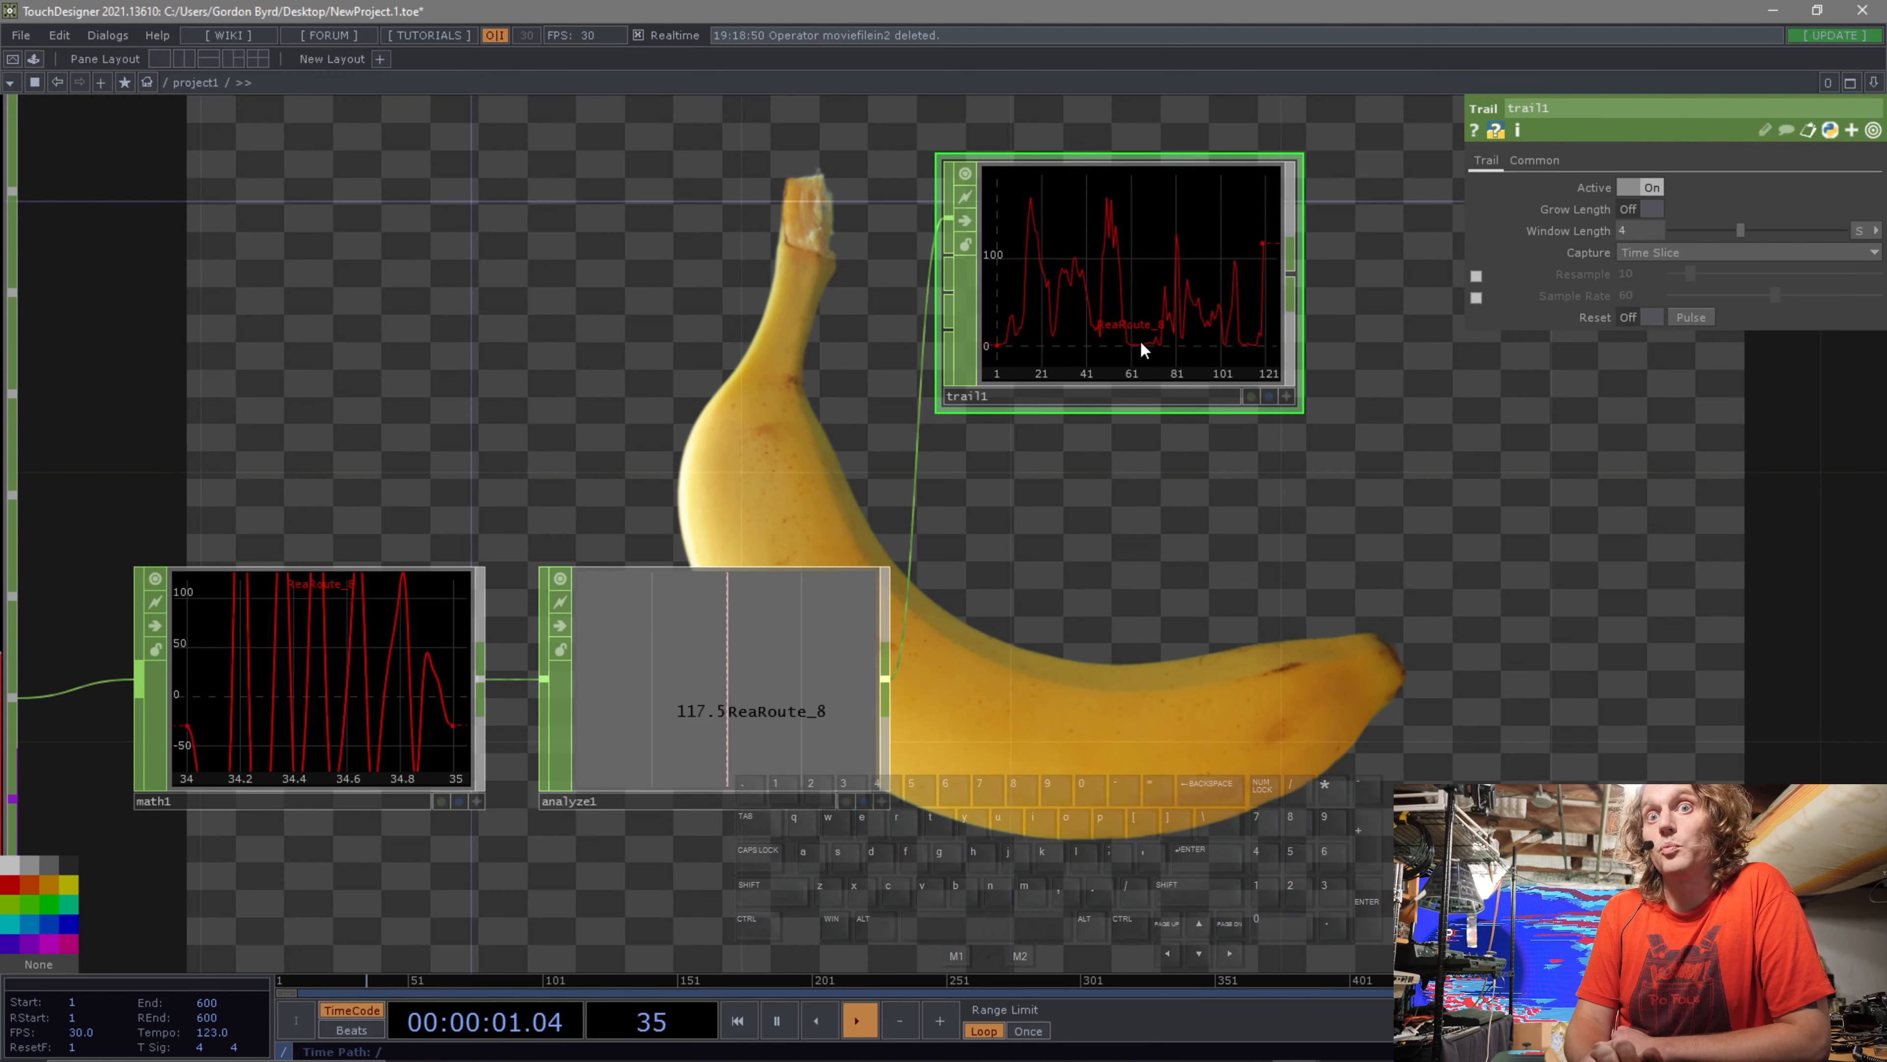
drag(1325, 586, 964, 565)
drag(786, 303, 854, 302)
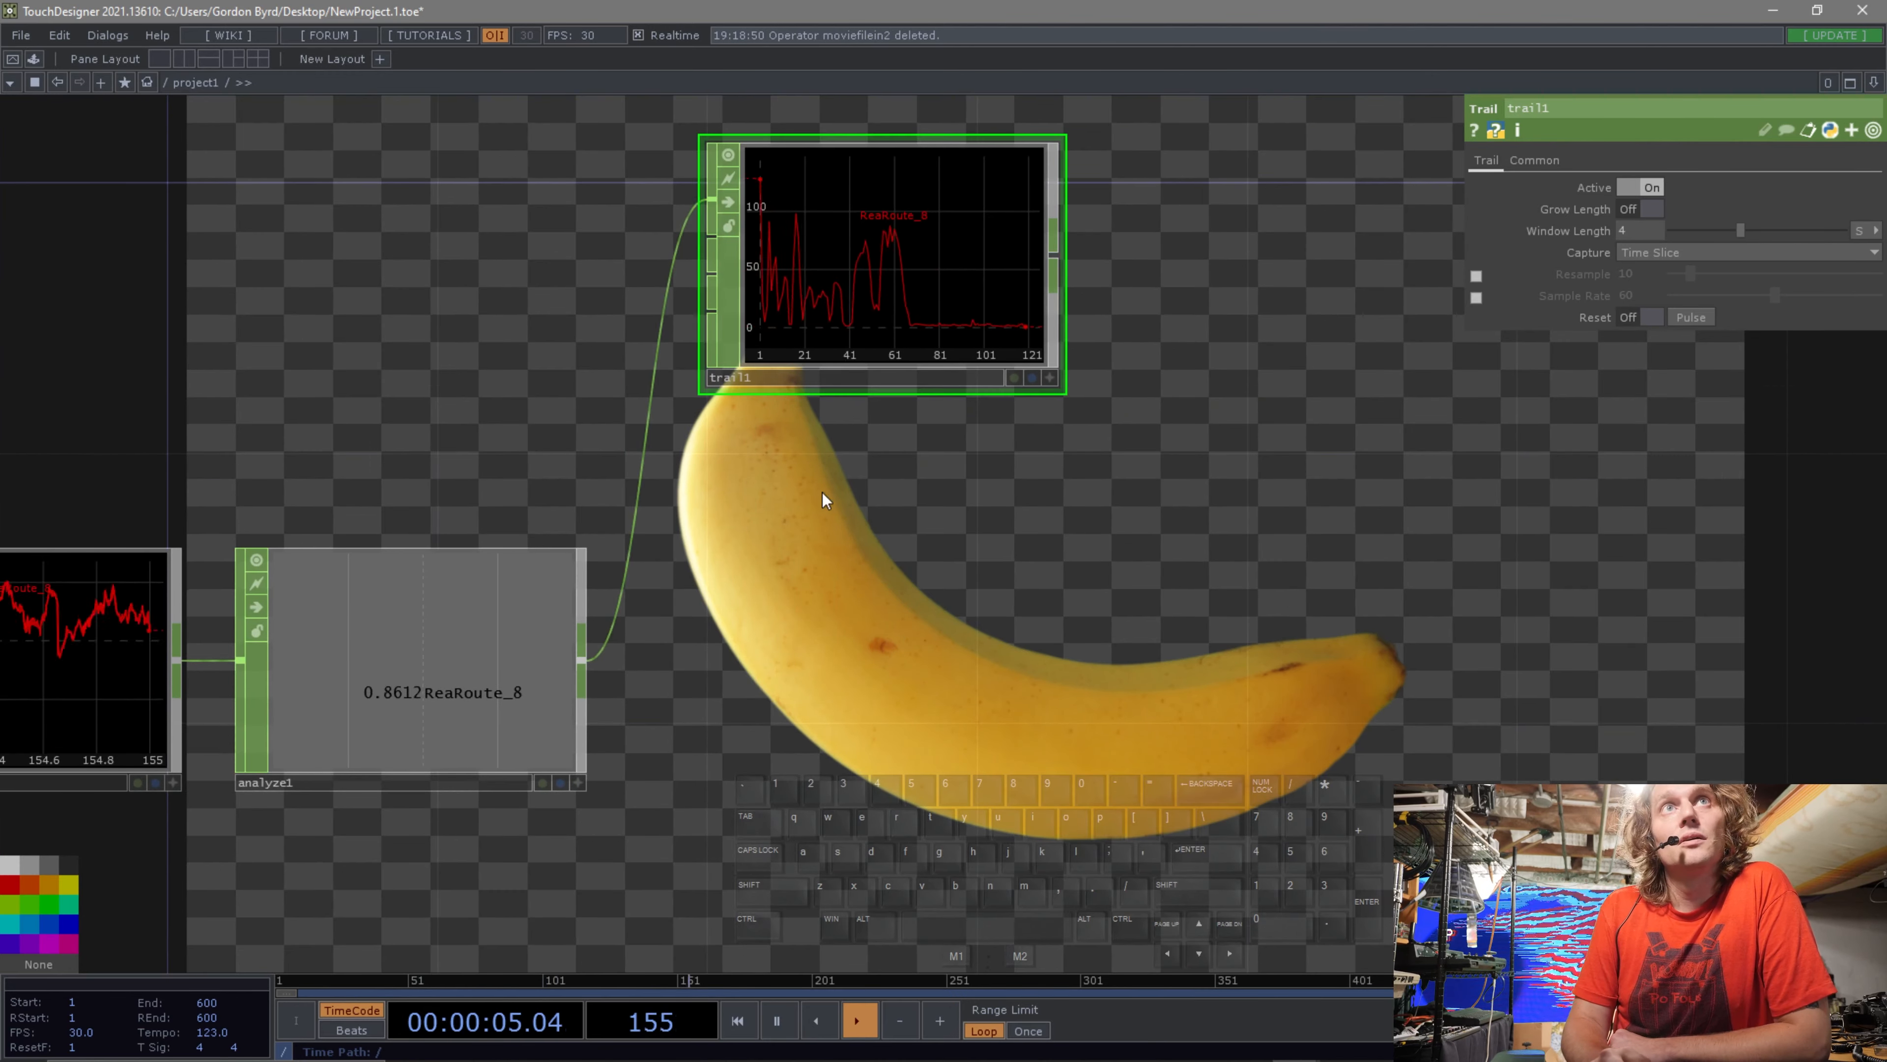
drag(871, 517, 852, 511)
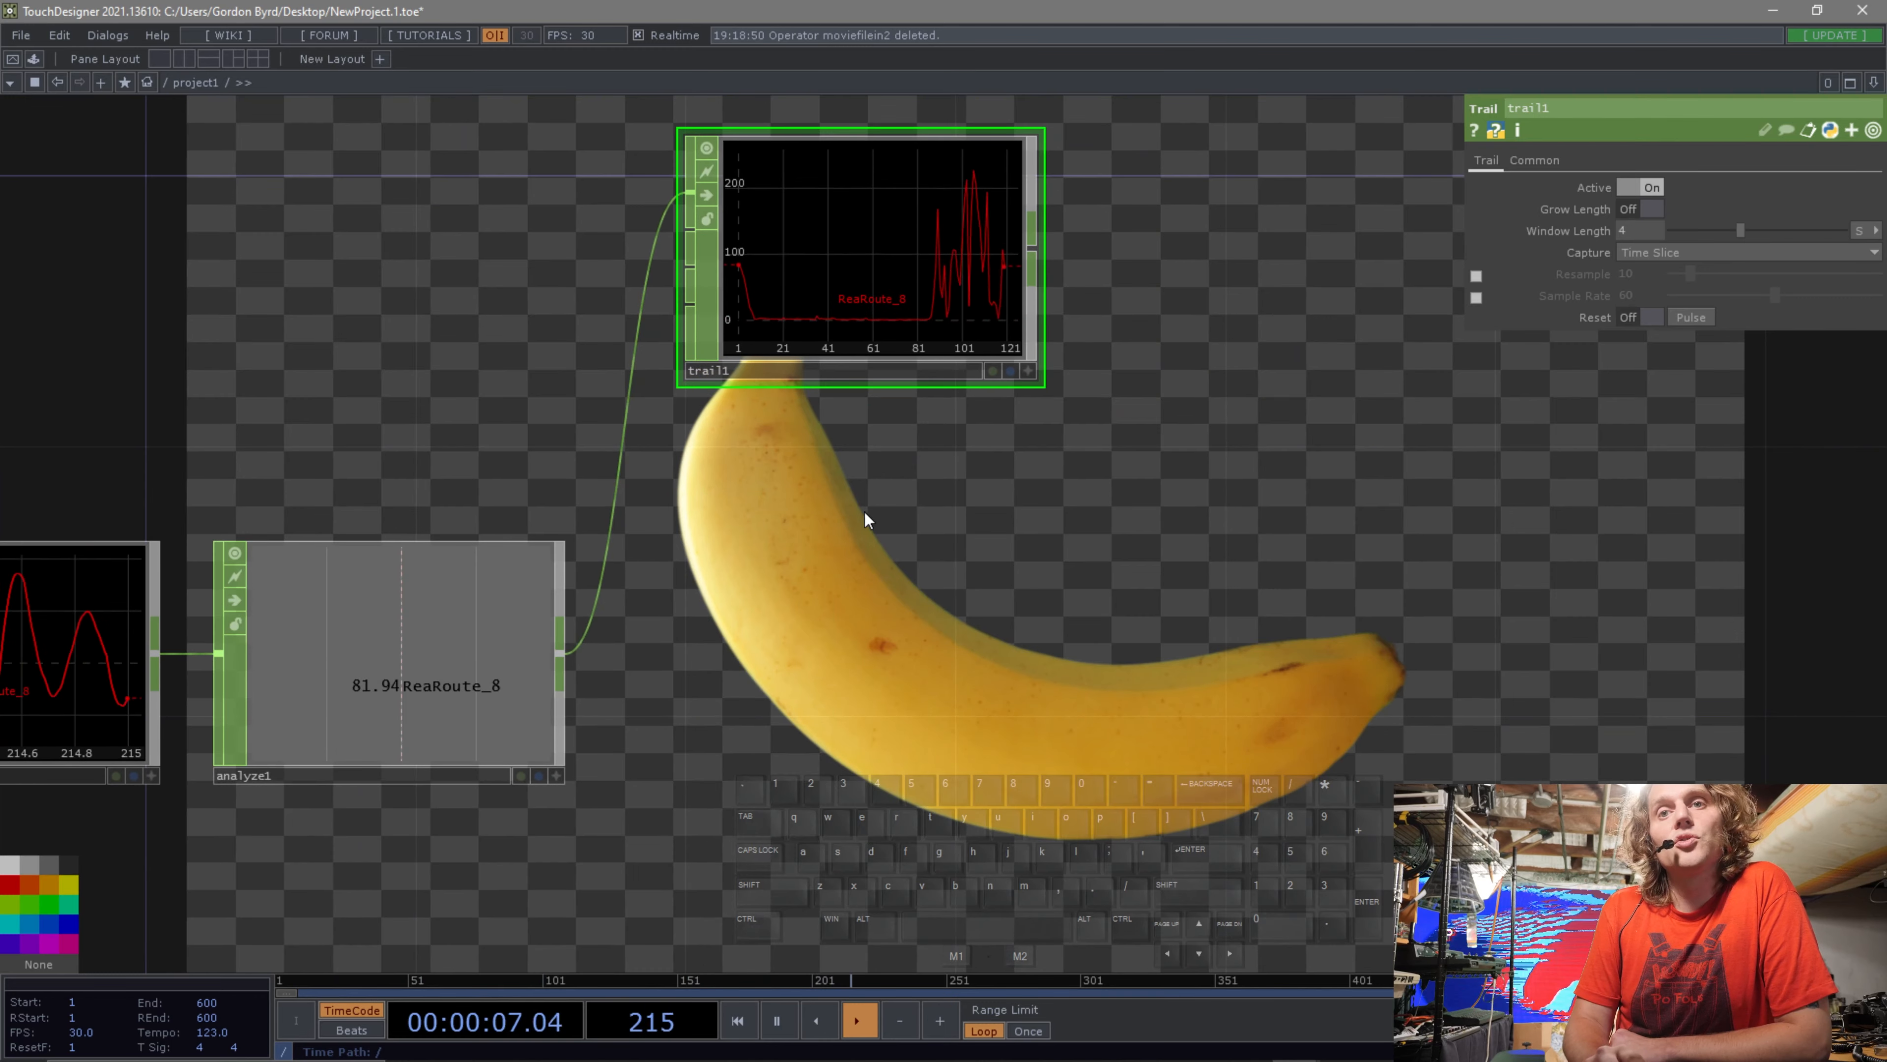
click(1011, 370)
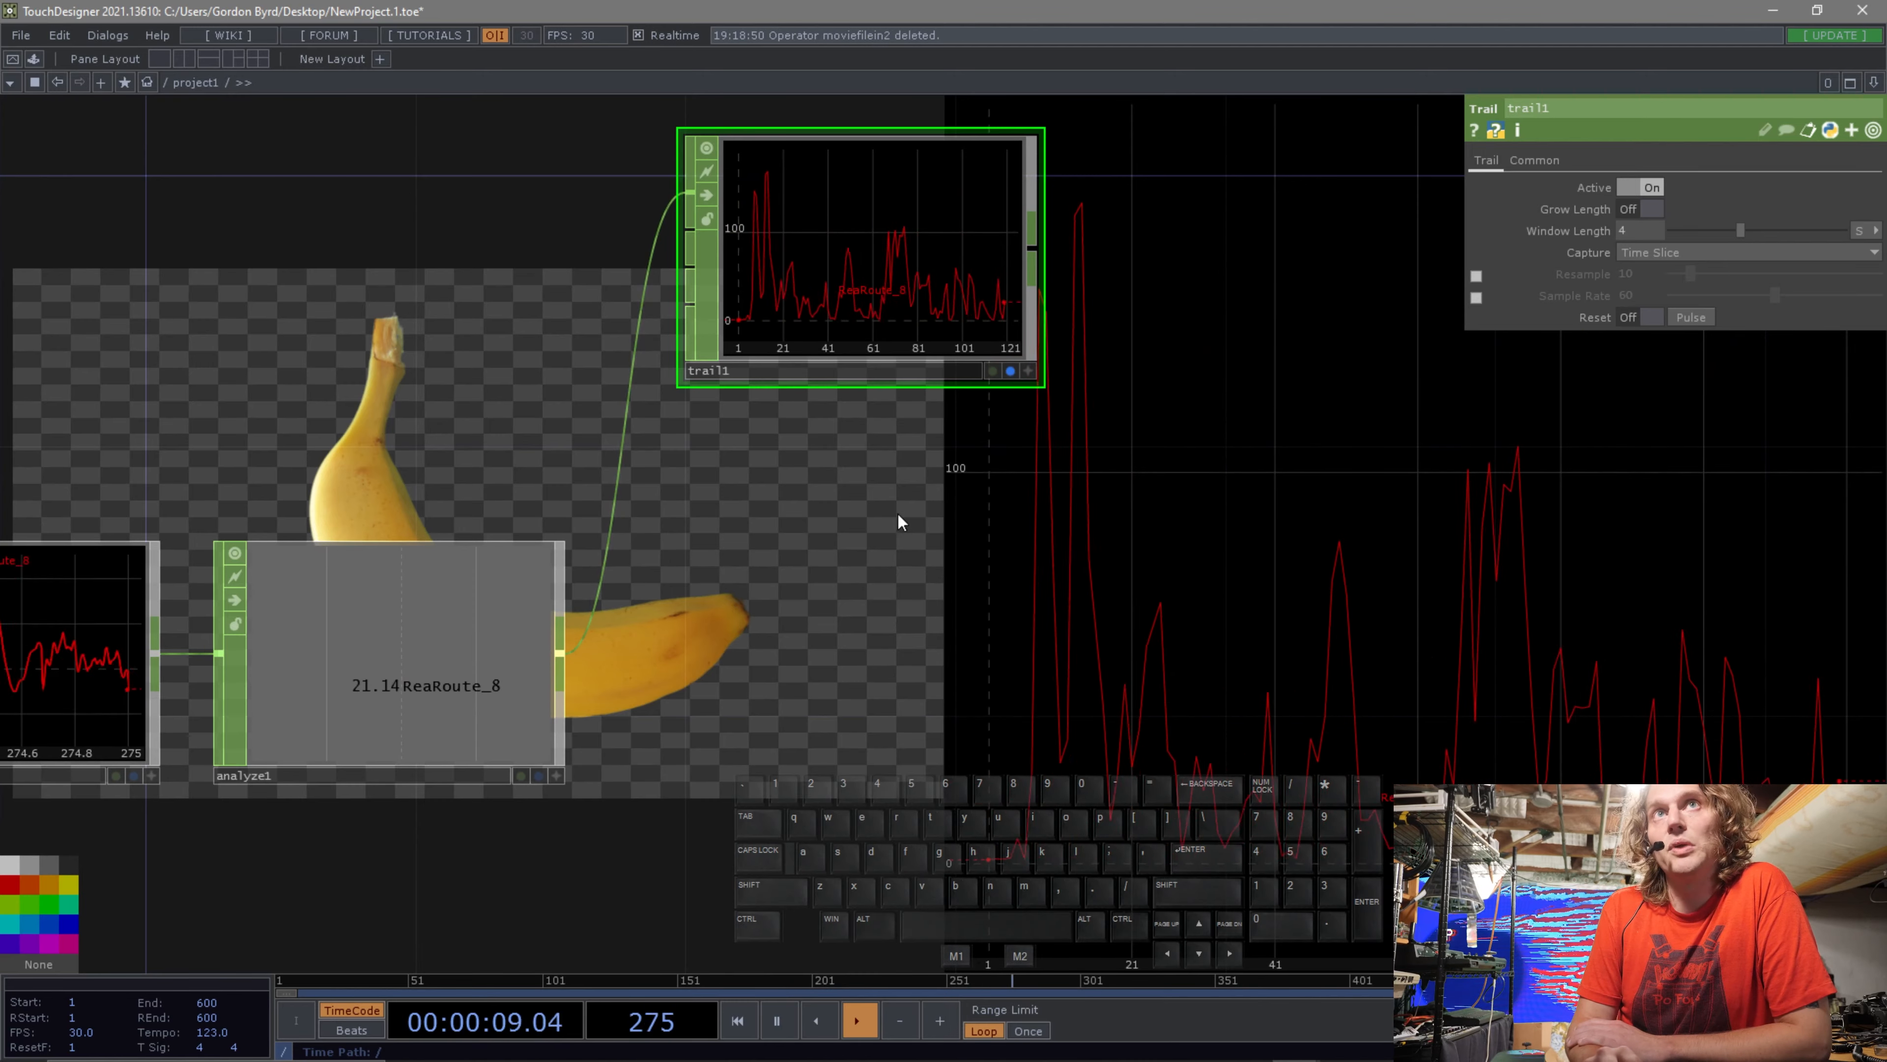
right_click(897, 286)
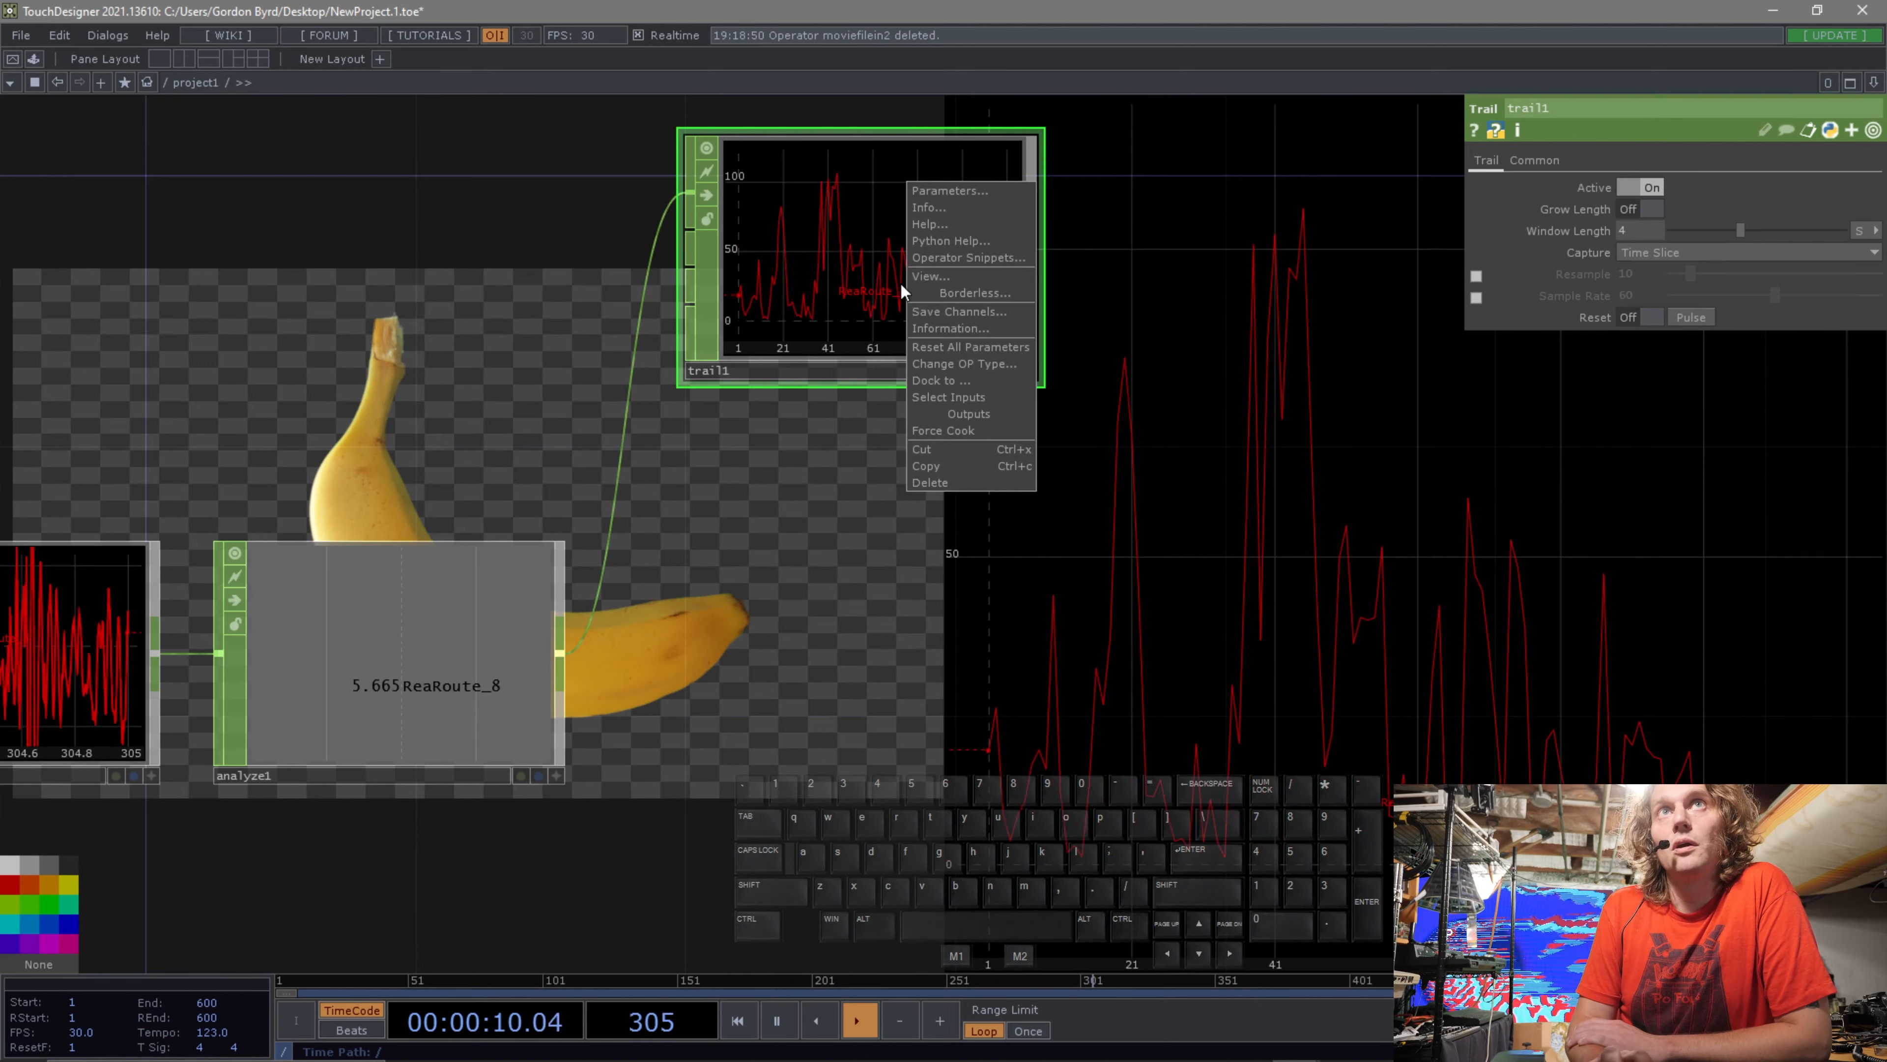
click(937, 283)
drag(909, 138, 1886, 699)
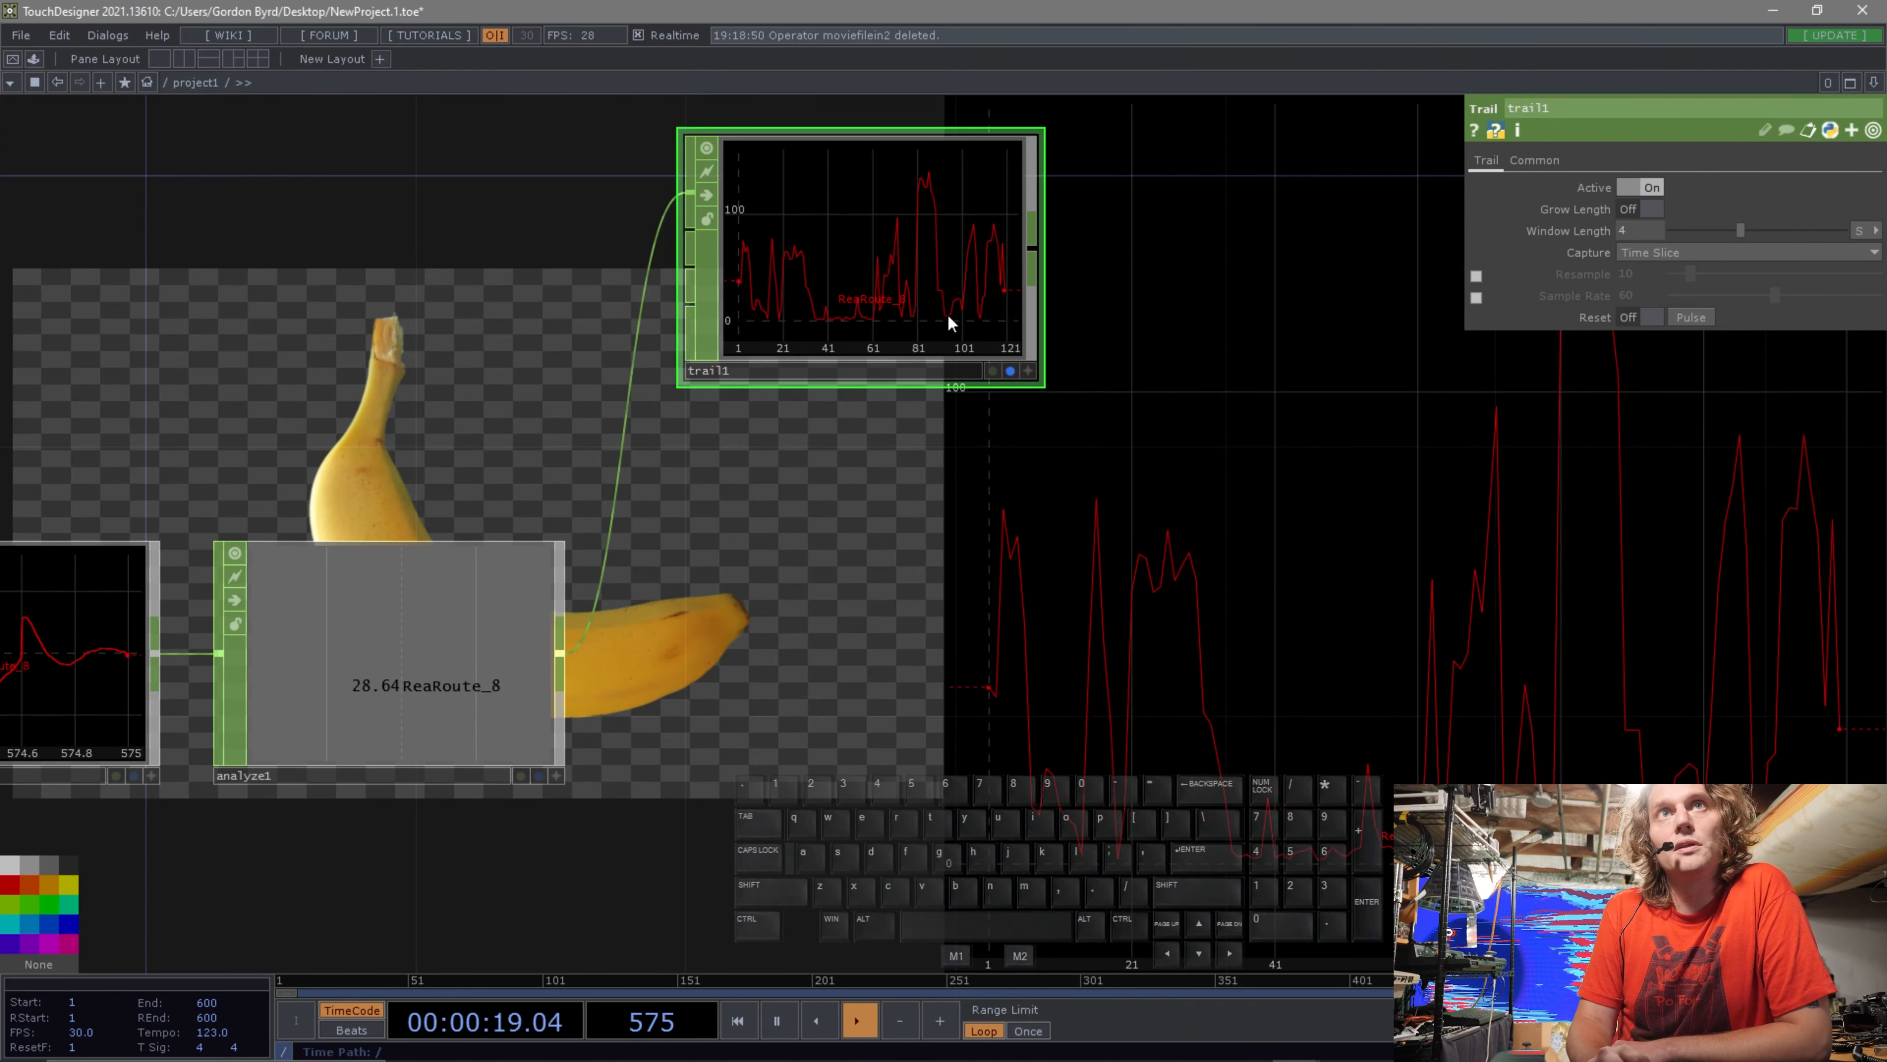
Append a Logic CHOP to the Analyze CHOP's output.
scroll(1141, 571, down, 3)
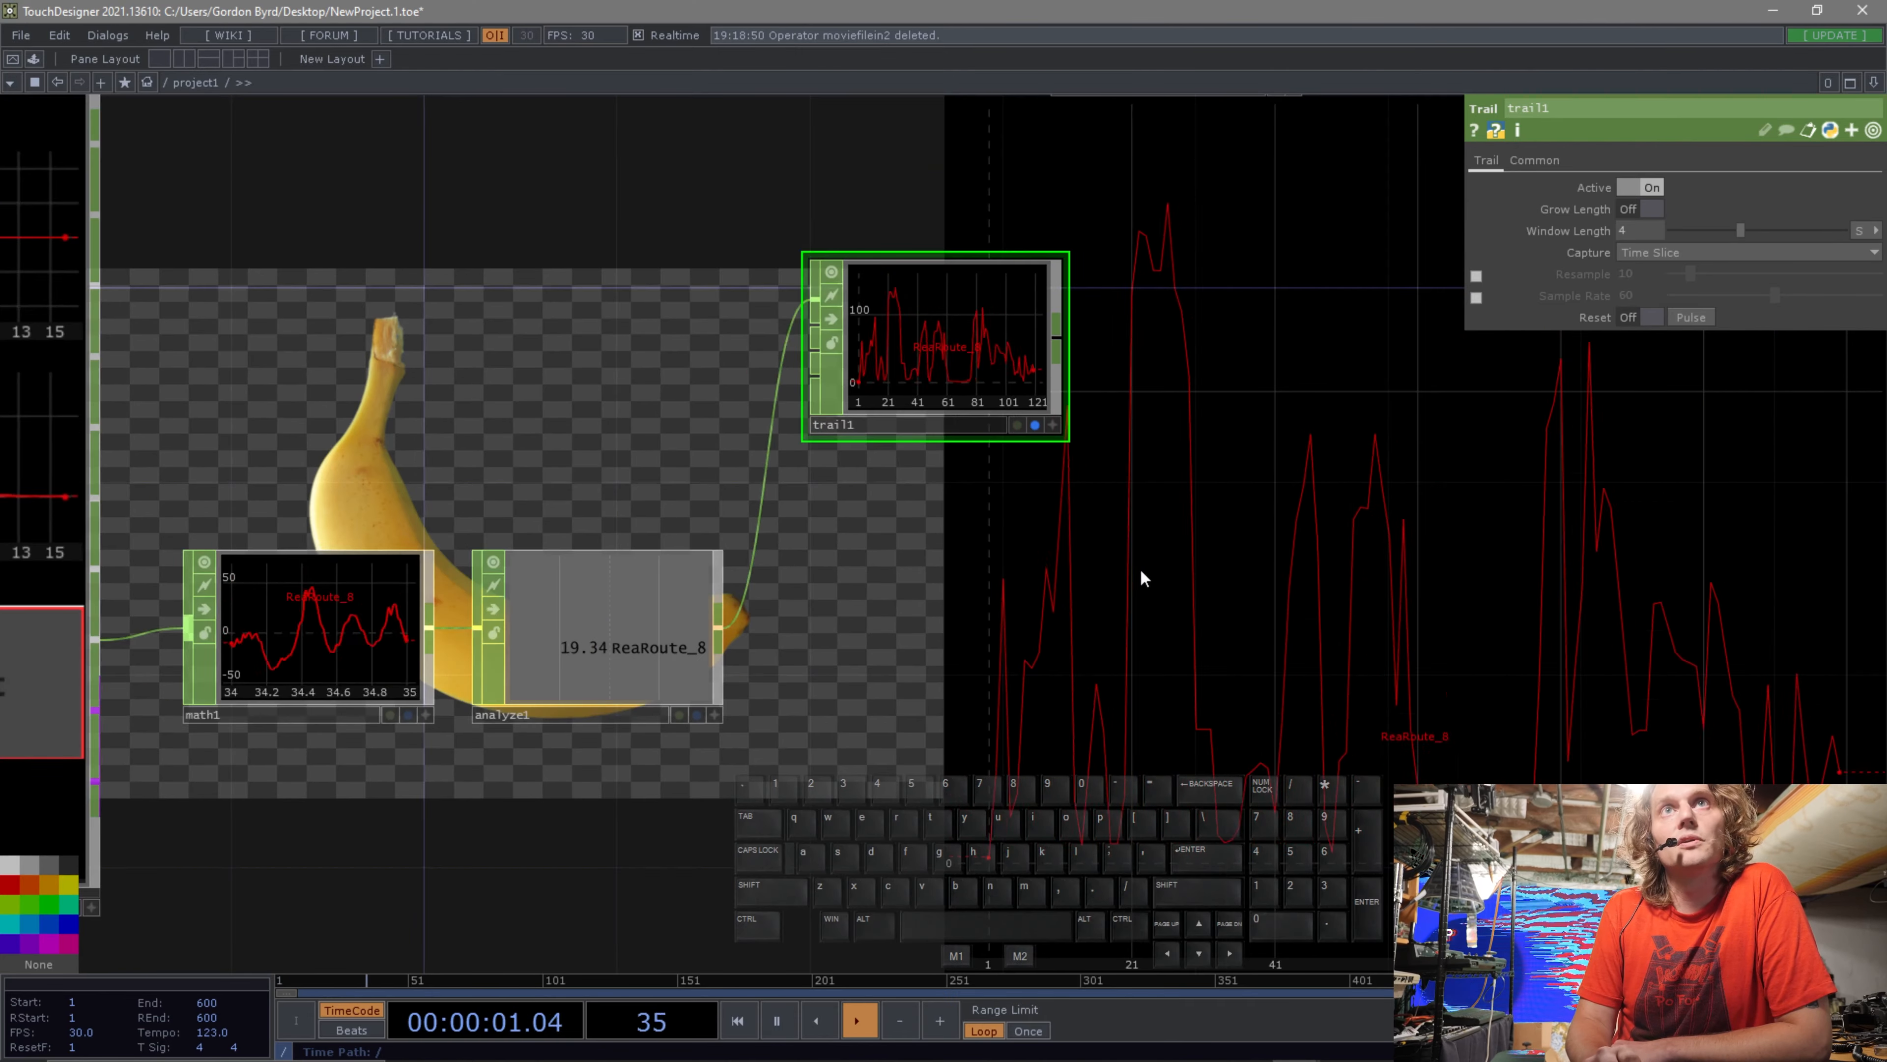
scroll(1142, 573, up, 2)
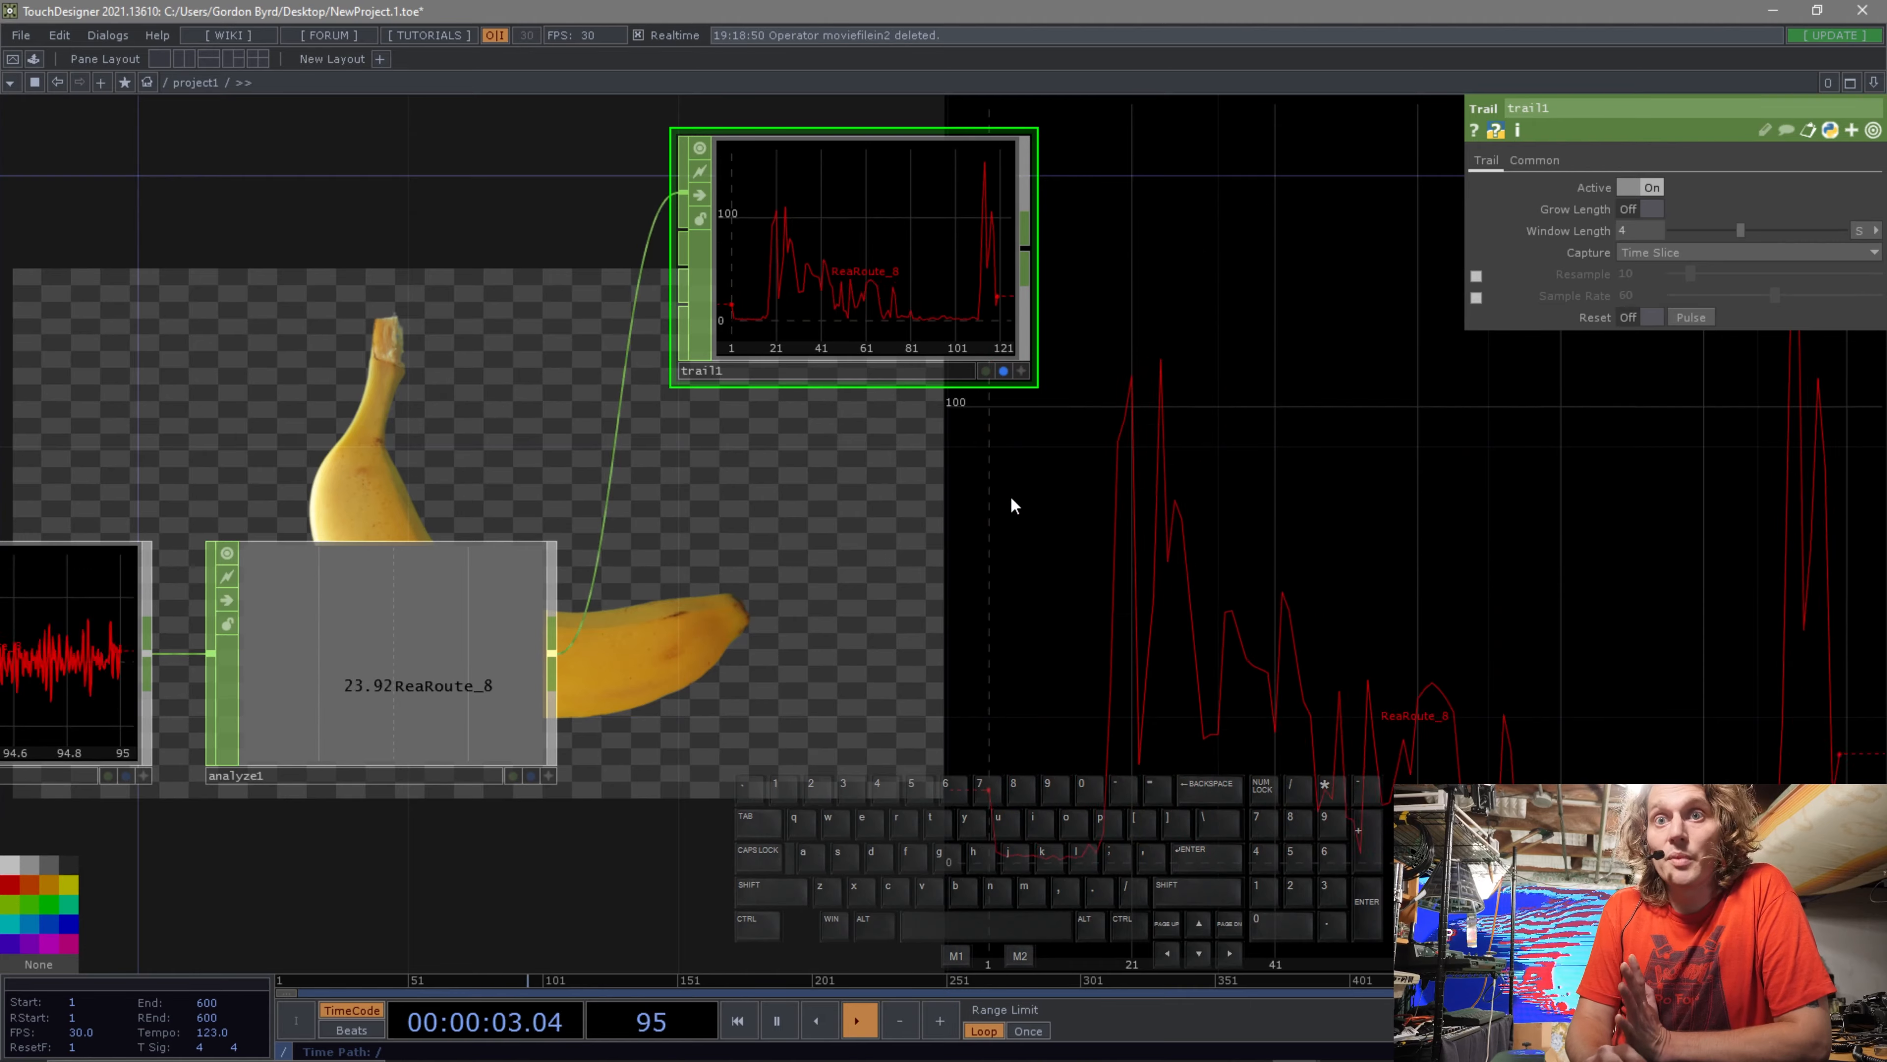
drag(830, 671, 954, 614)
scroll(1087, 644, down, 3)
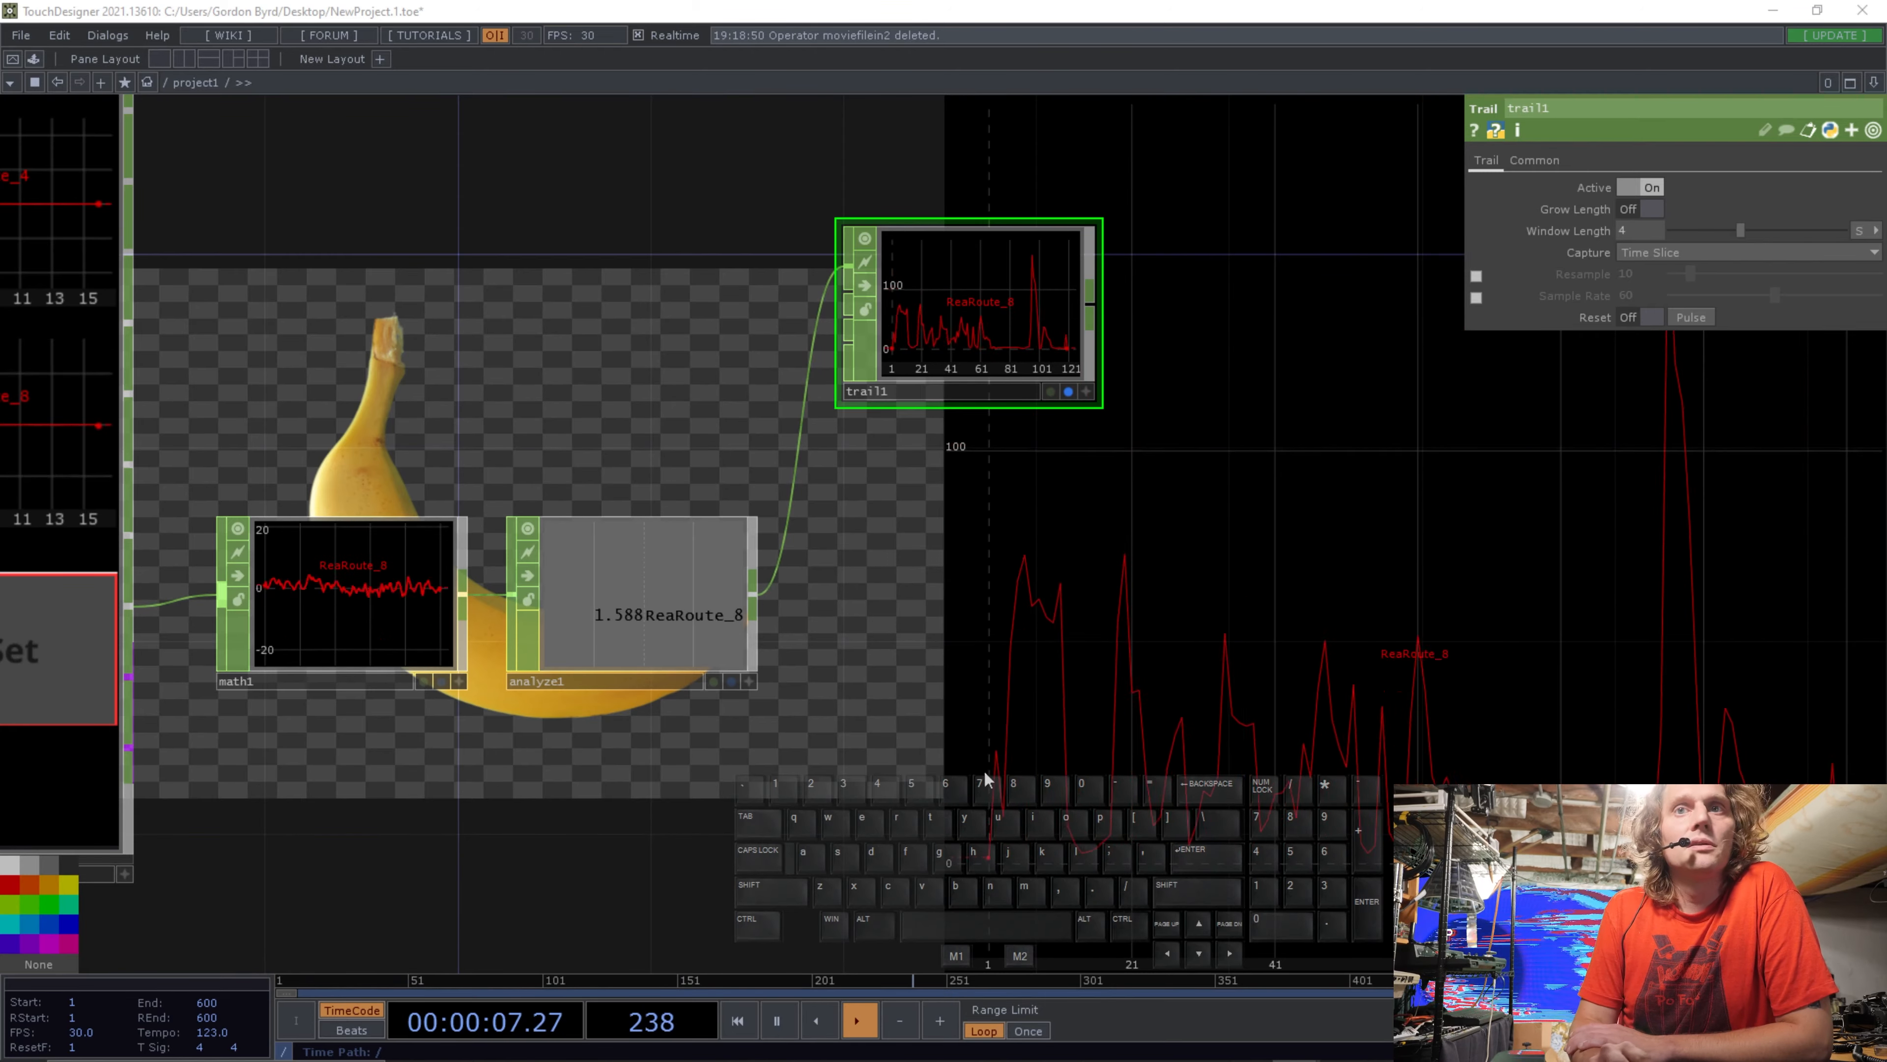
drag(1211, 568, 1122, 541)
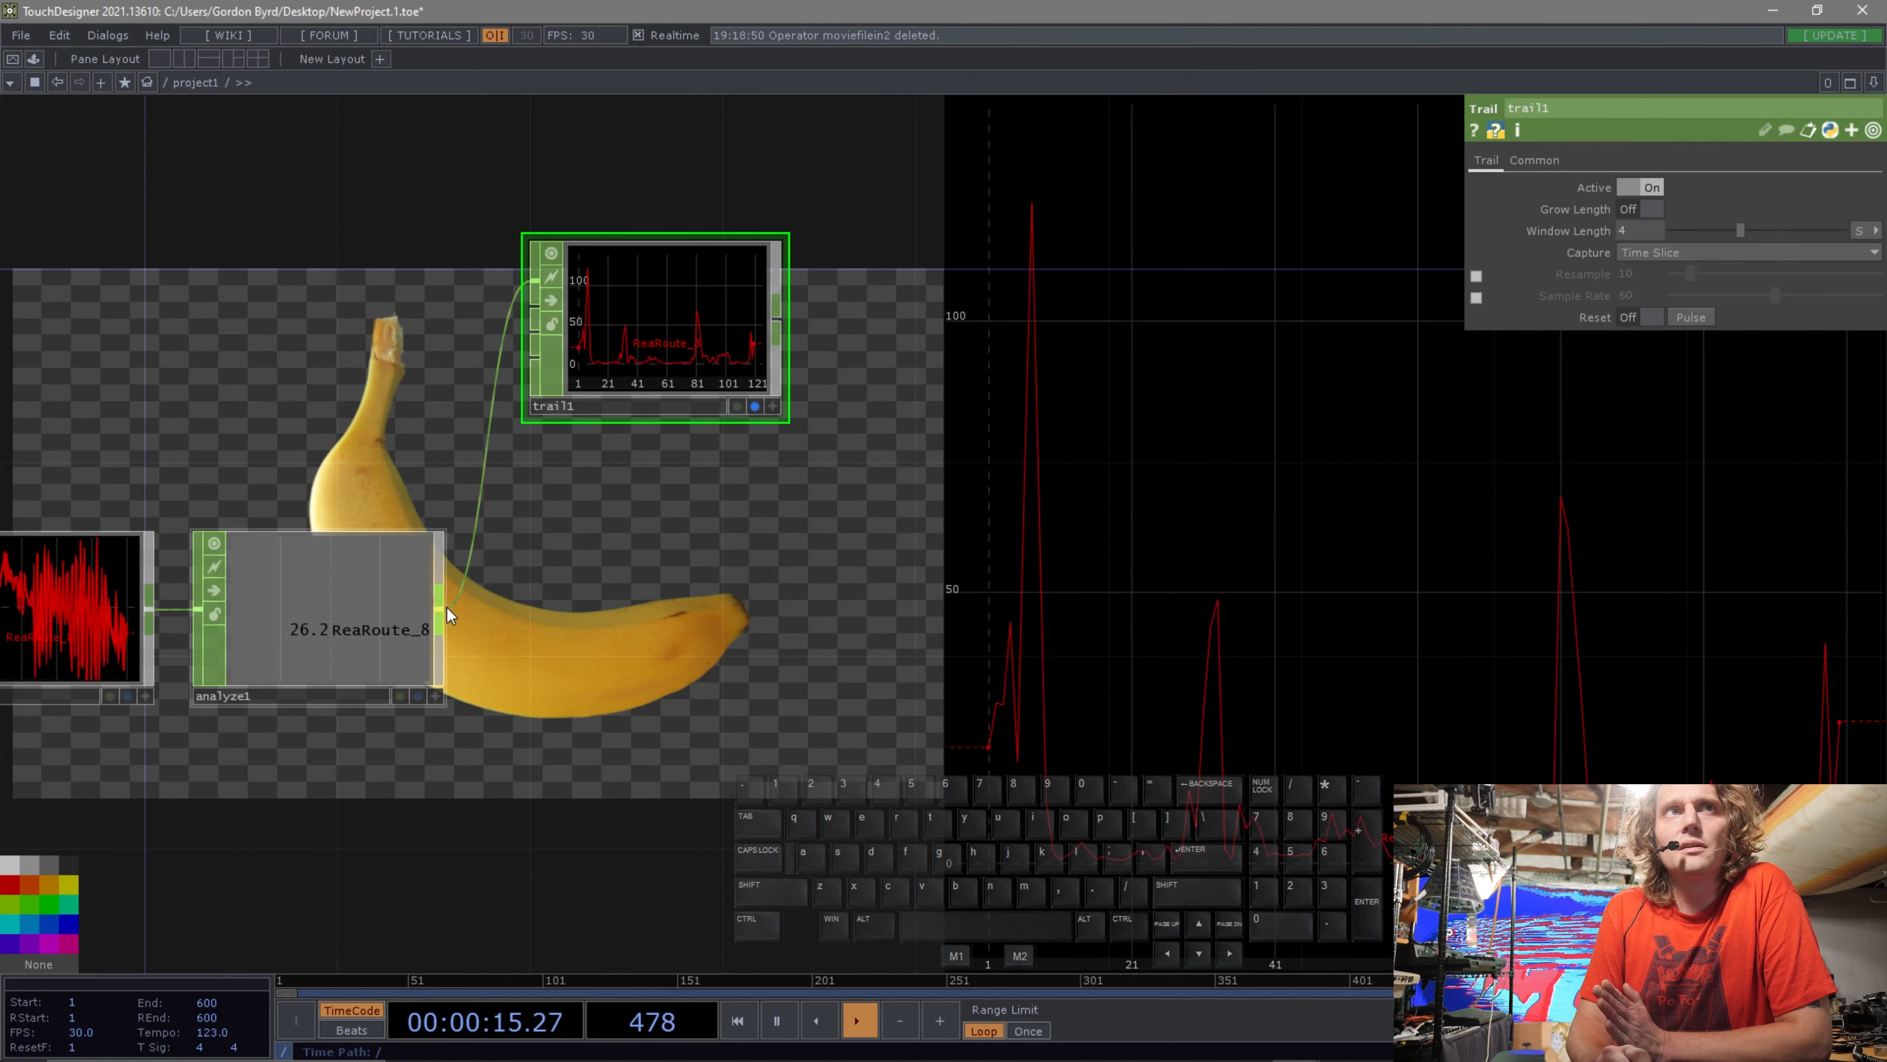
right_click(444, 610)
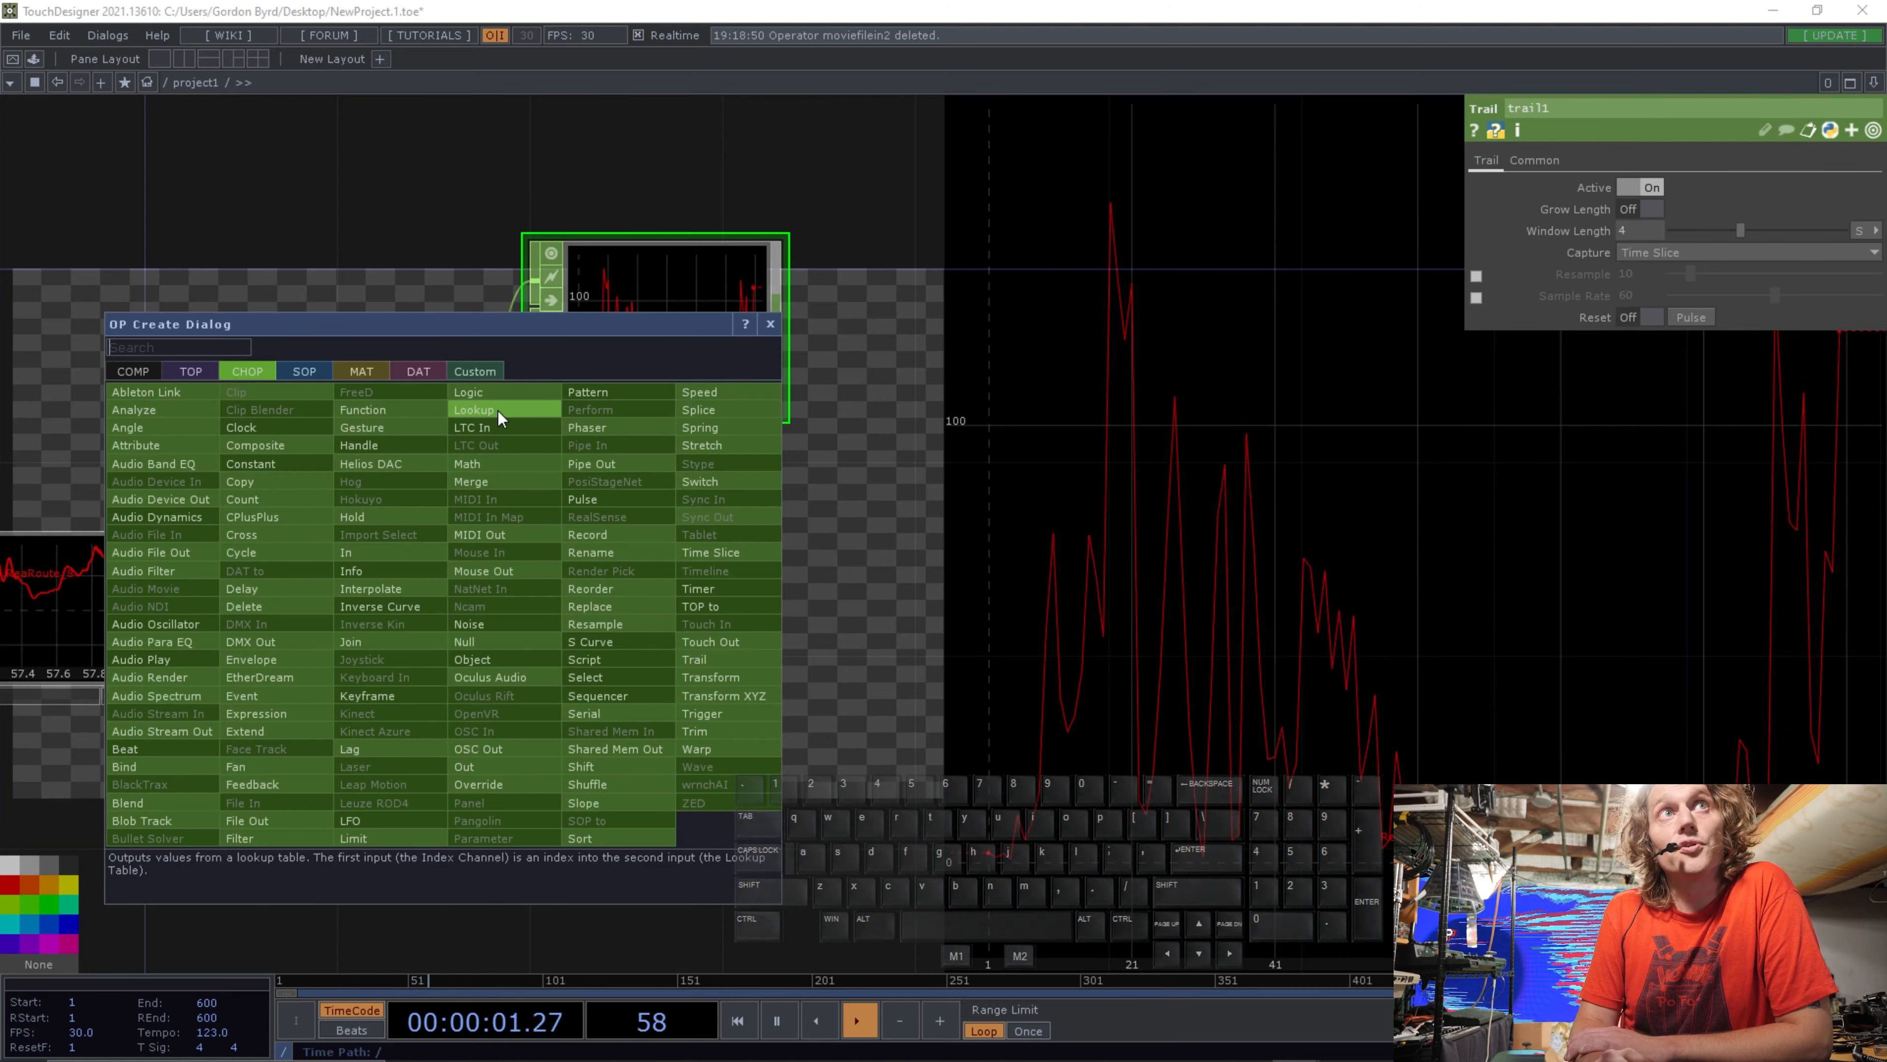
click(507, 393)
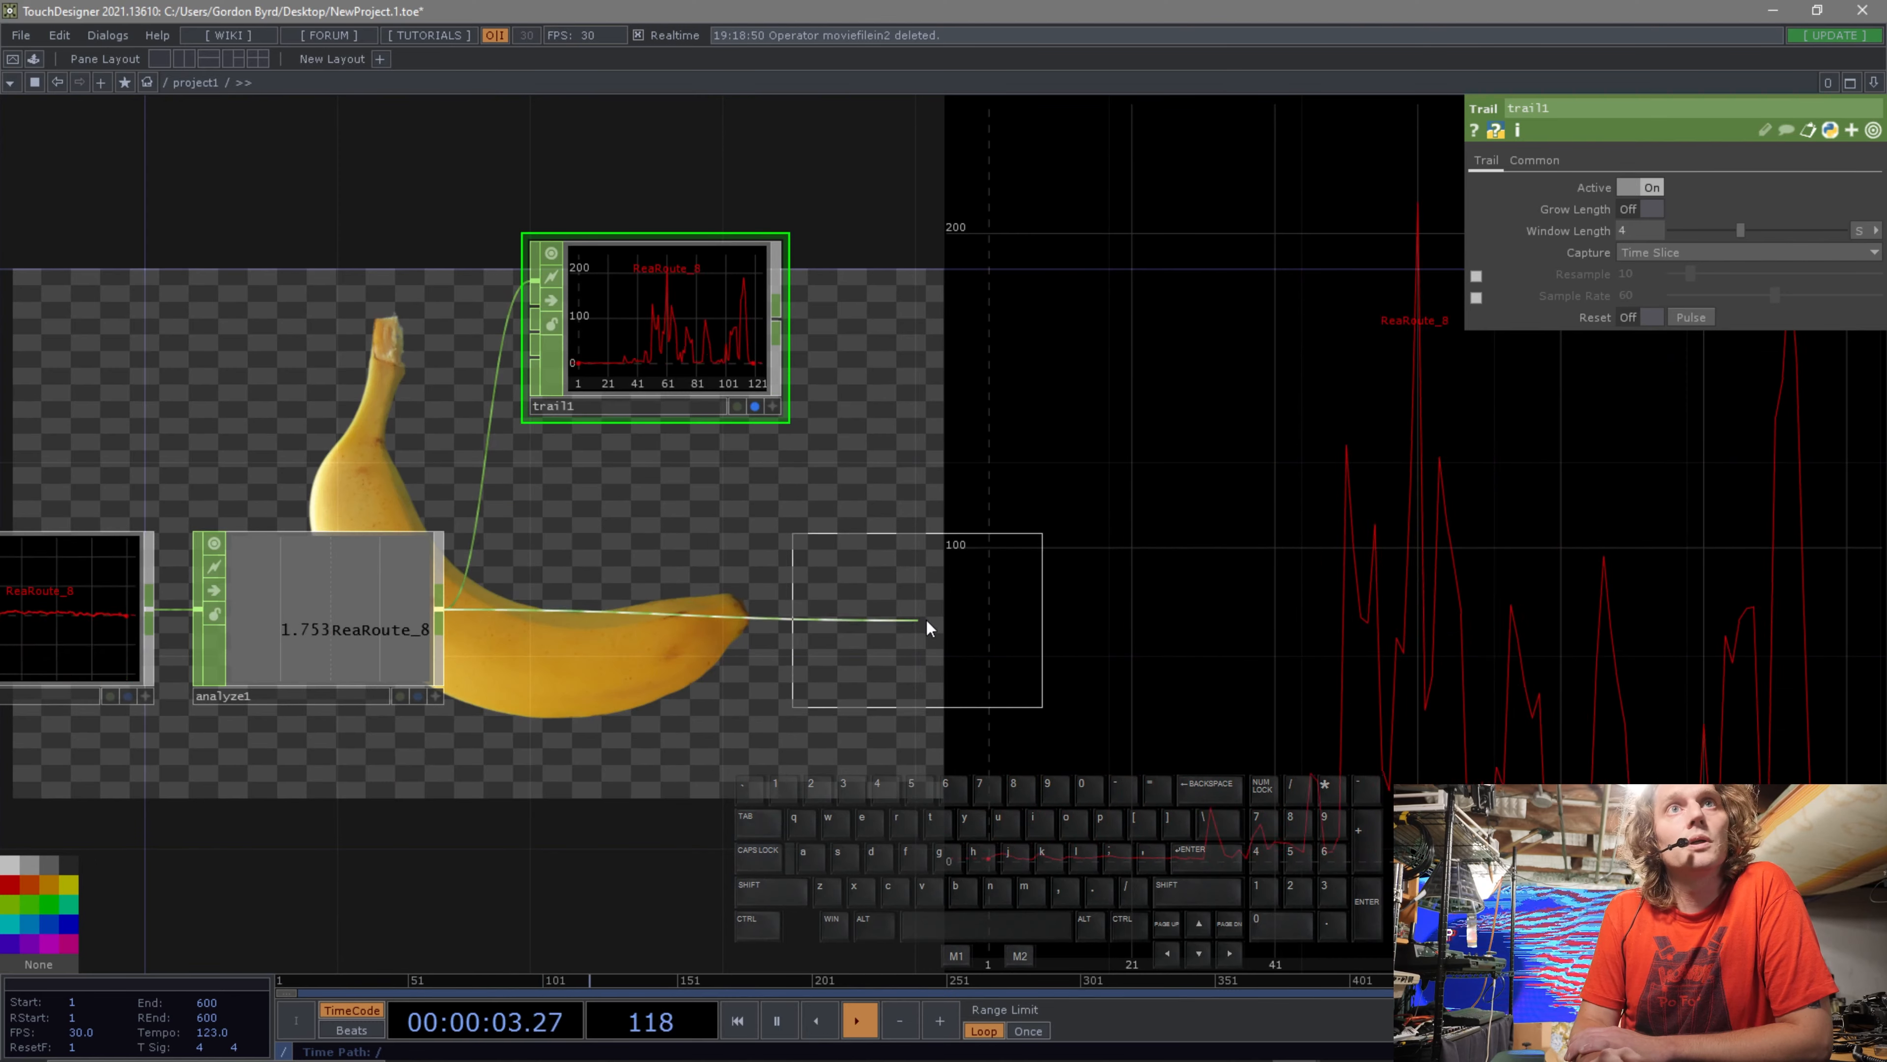
click(987, 609)
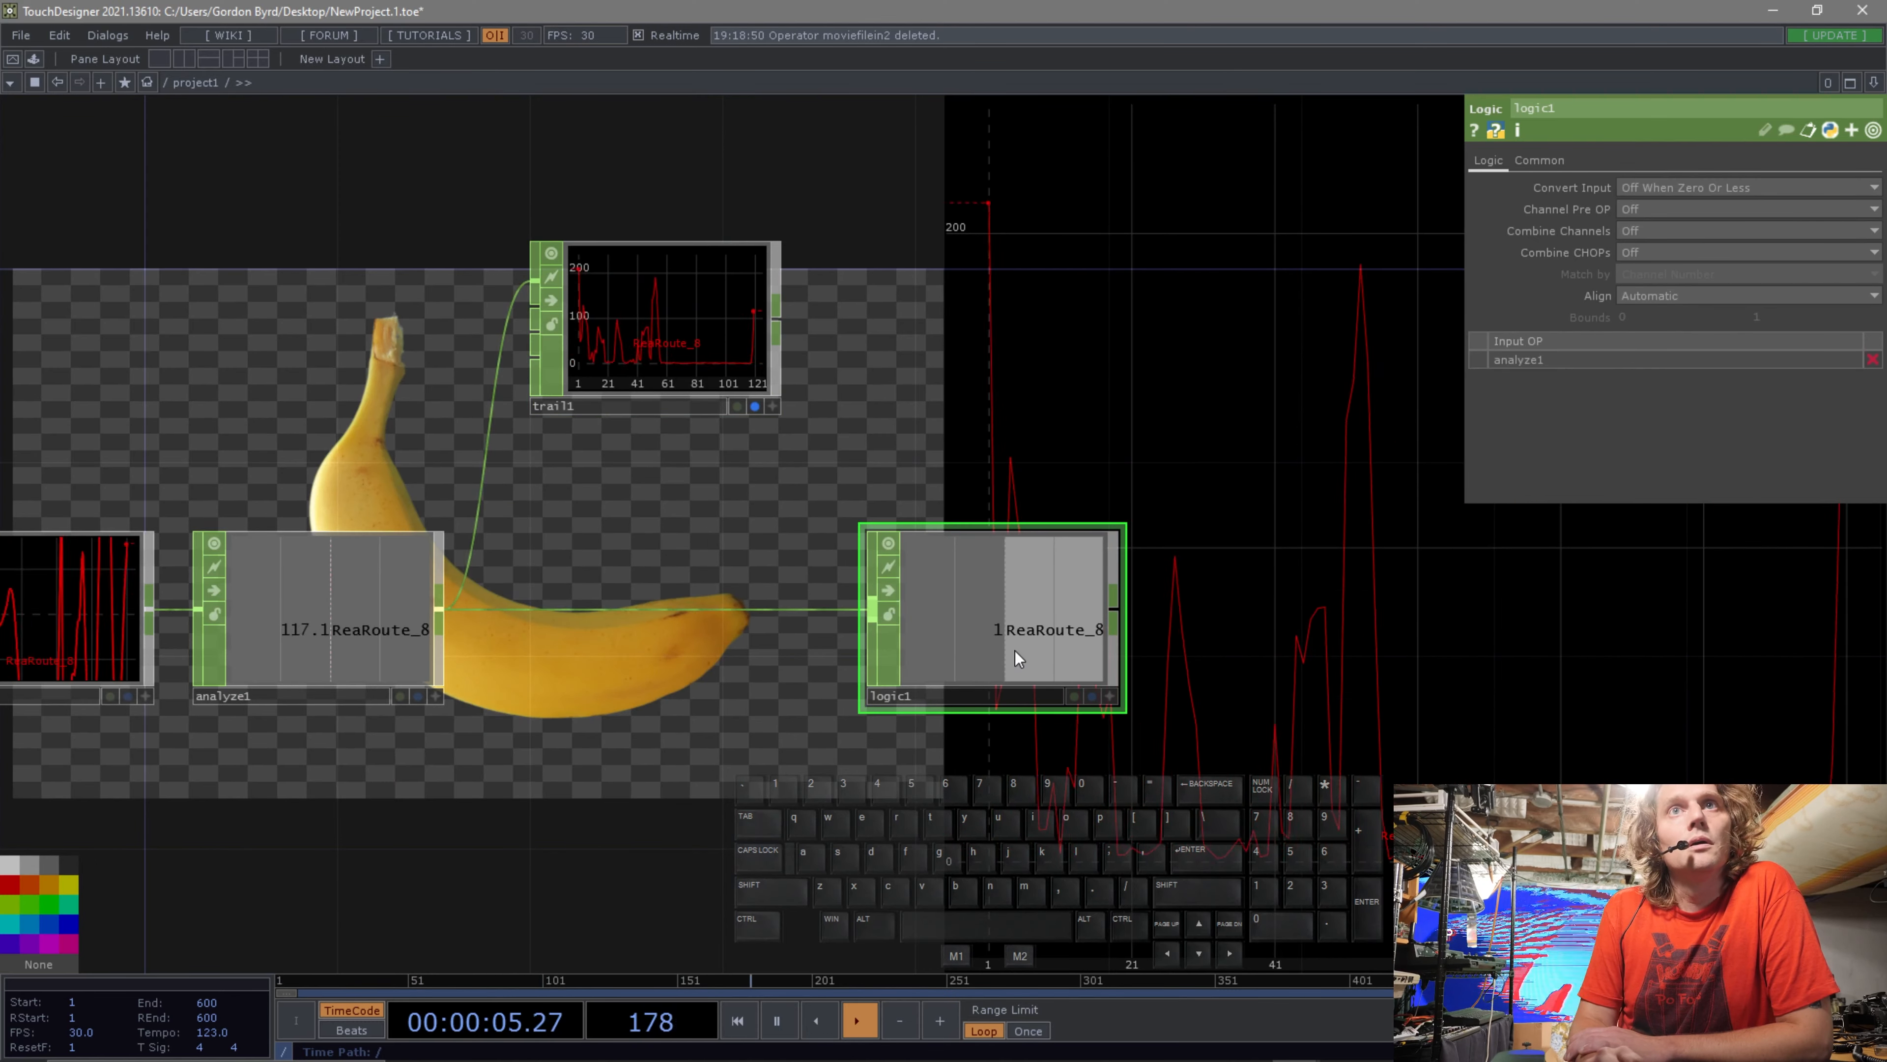
Set the Logic CHOP's Convert Input to Off When Outside Bounds.
scroll(996, 658, up, 2)
scroll(997, 659, up, 2)
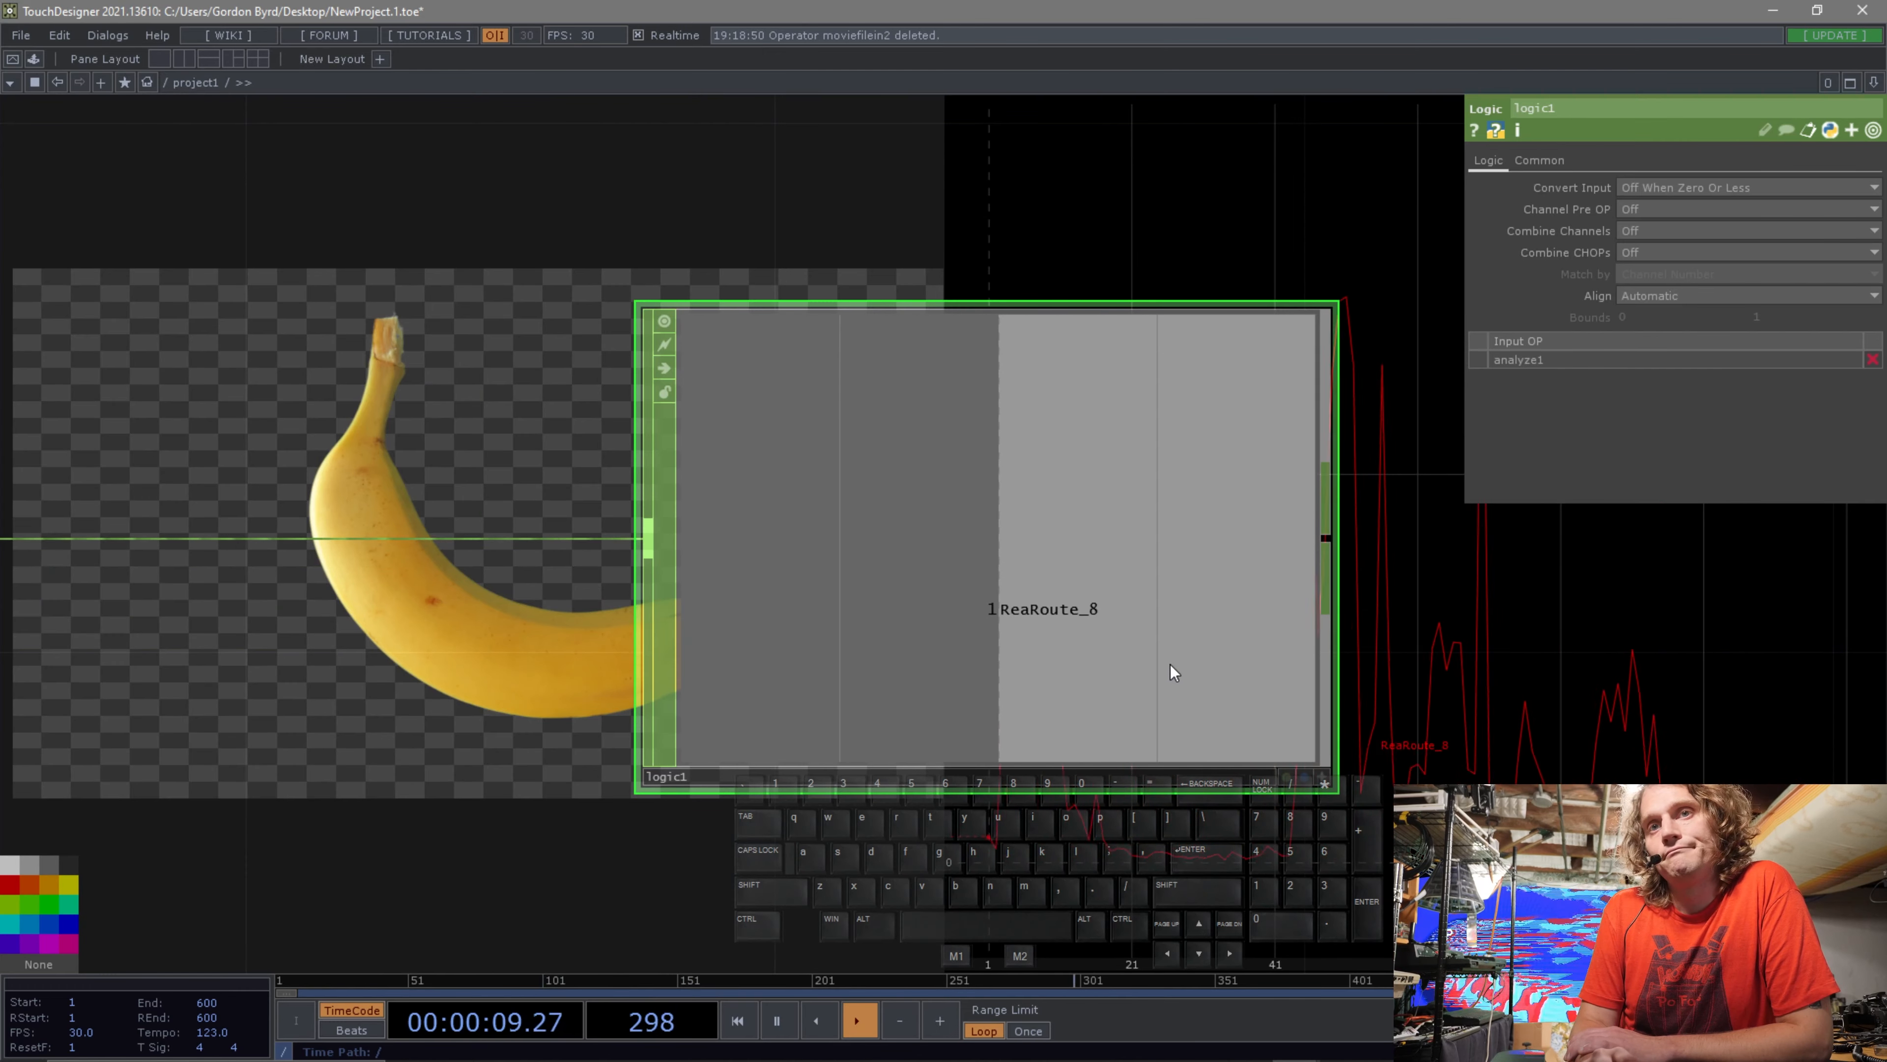
drag(1471, 647, 1338, 617)
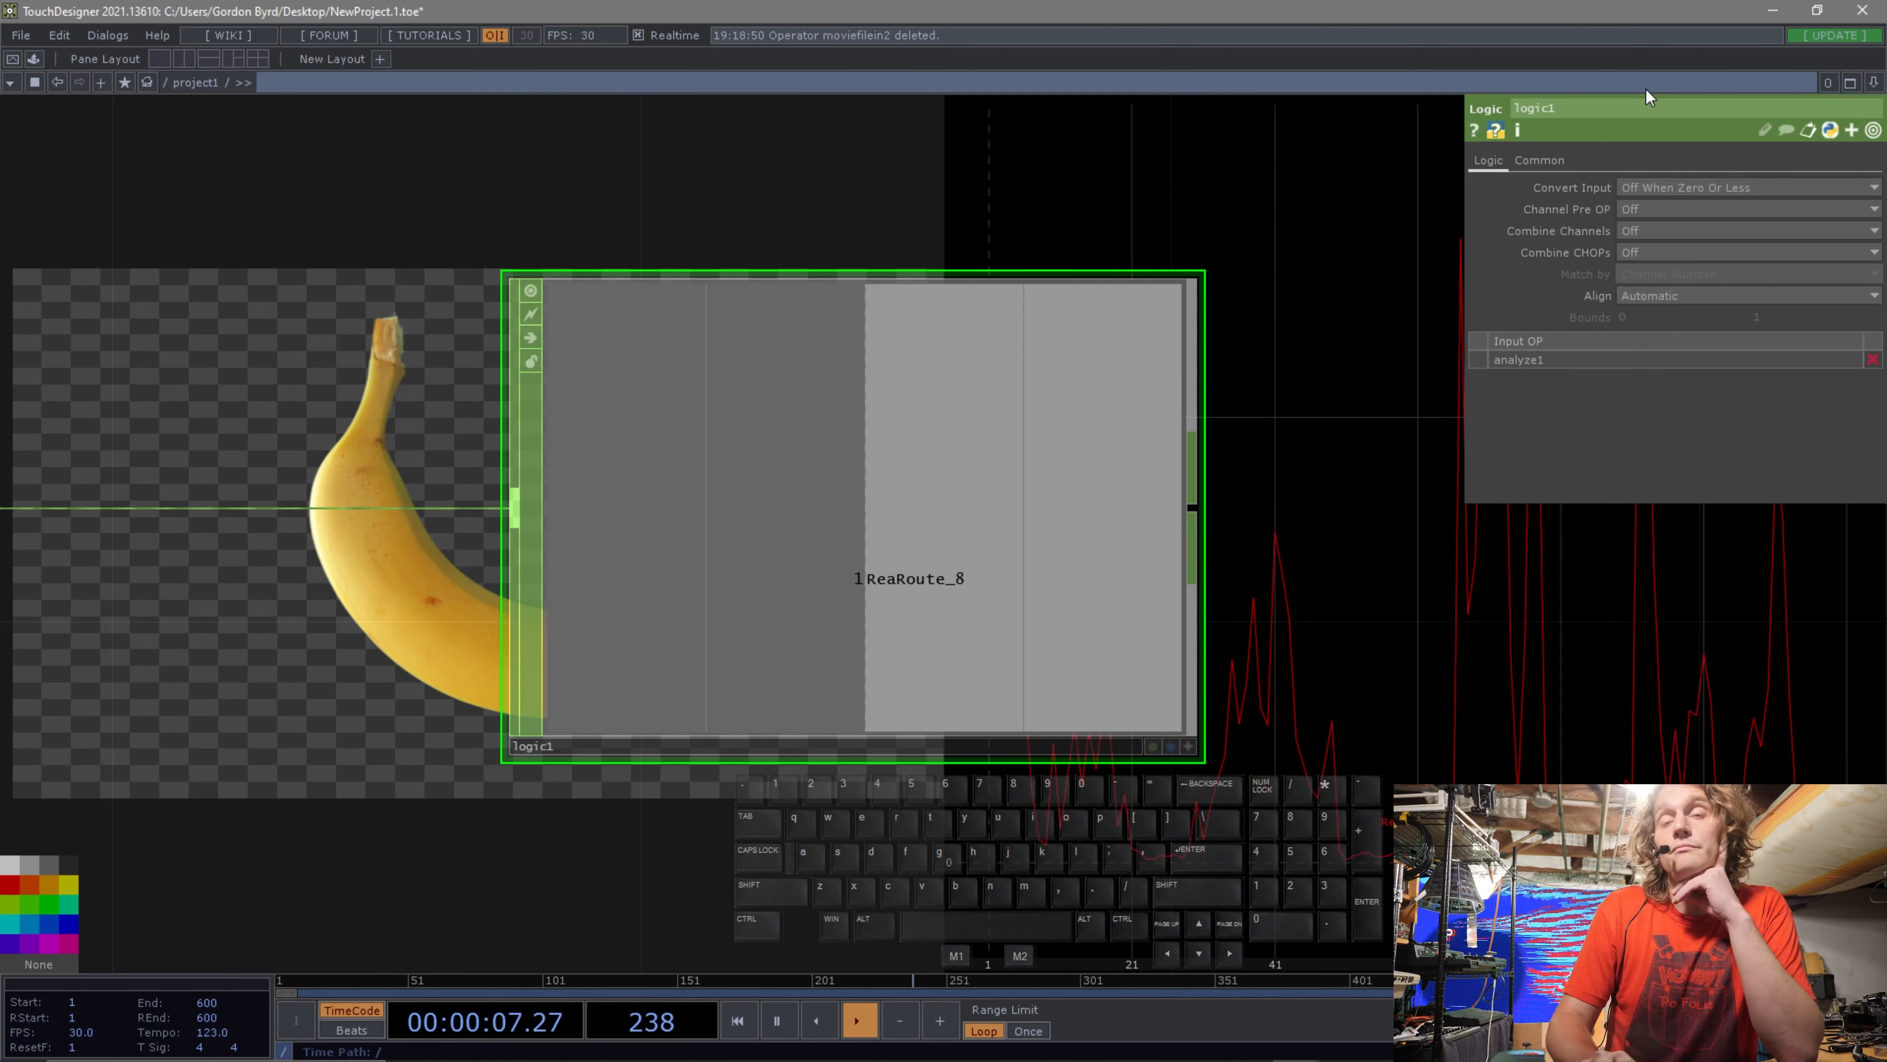
click(1712, 188)
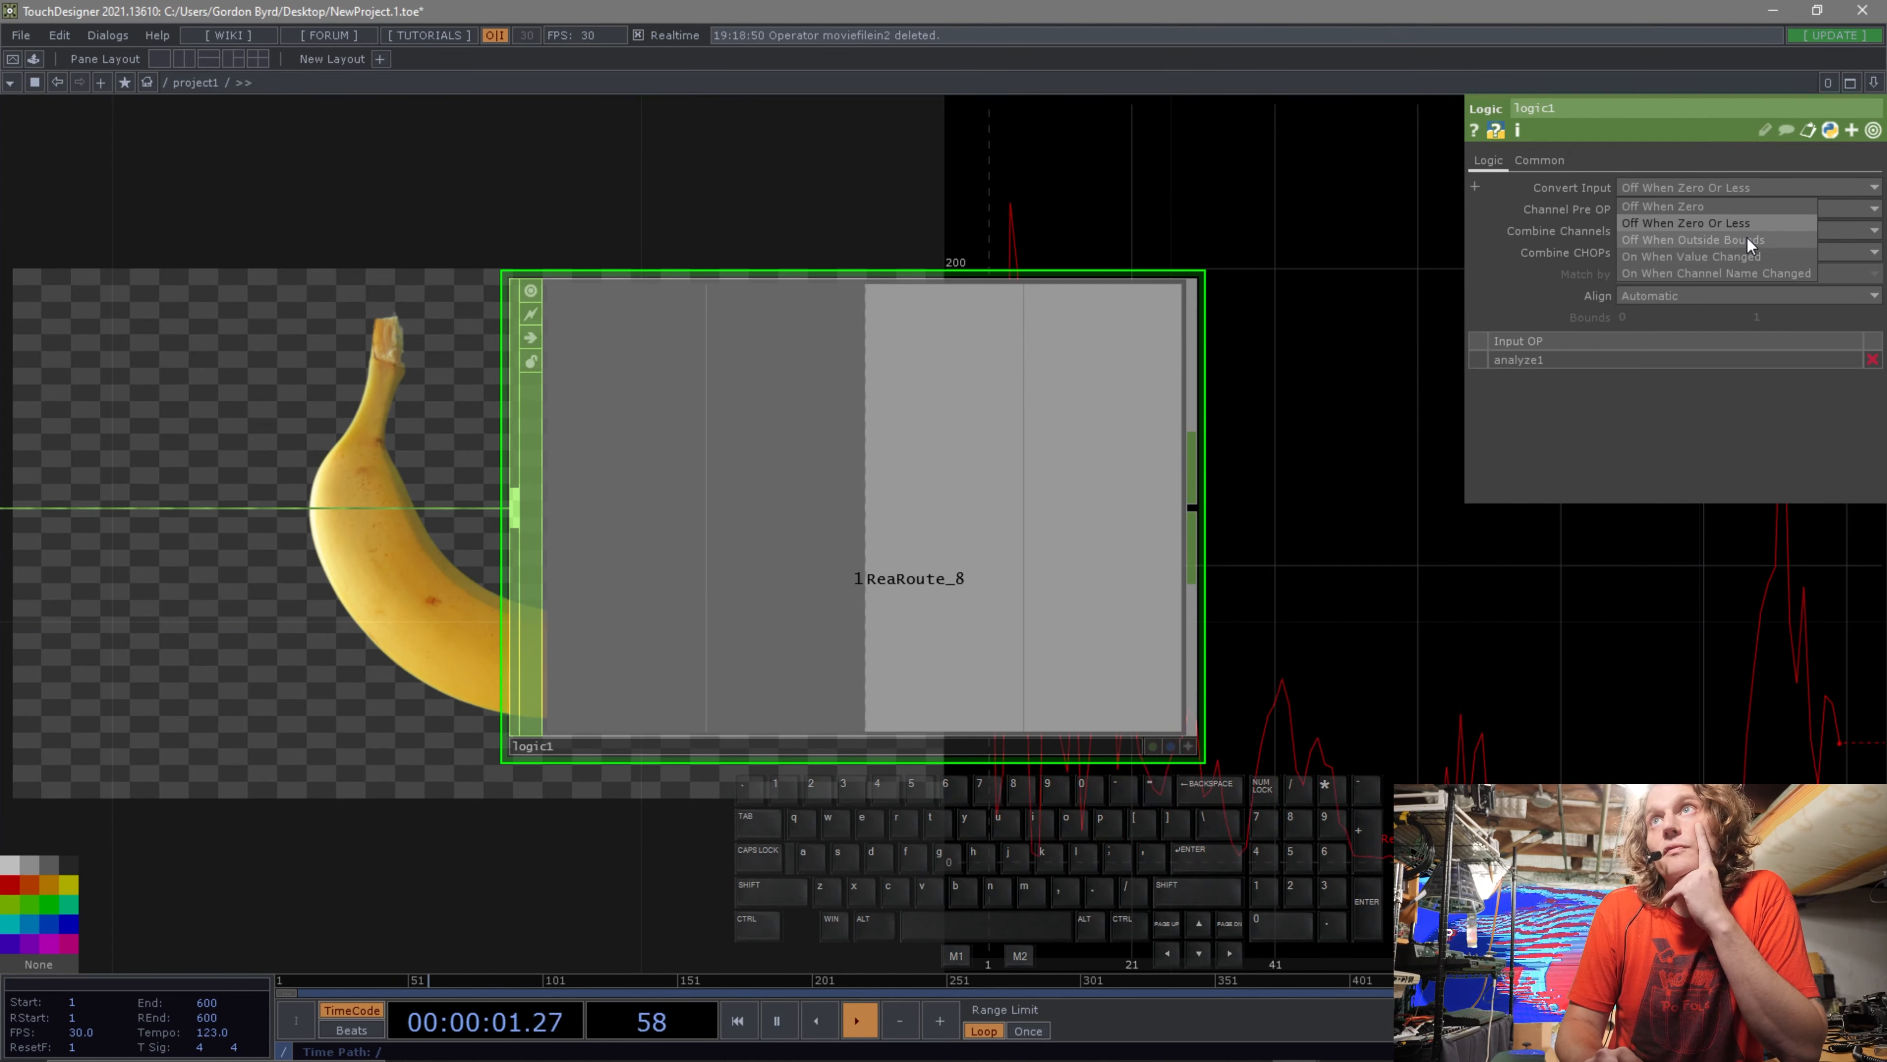
click(1747, 237)
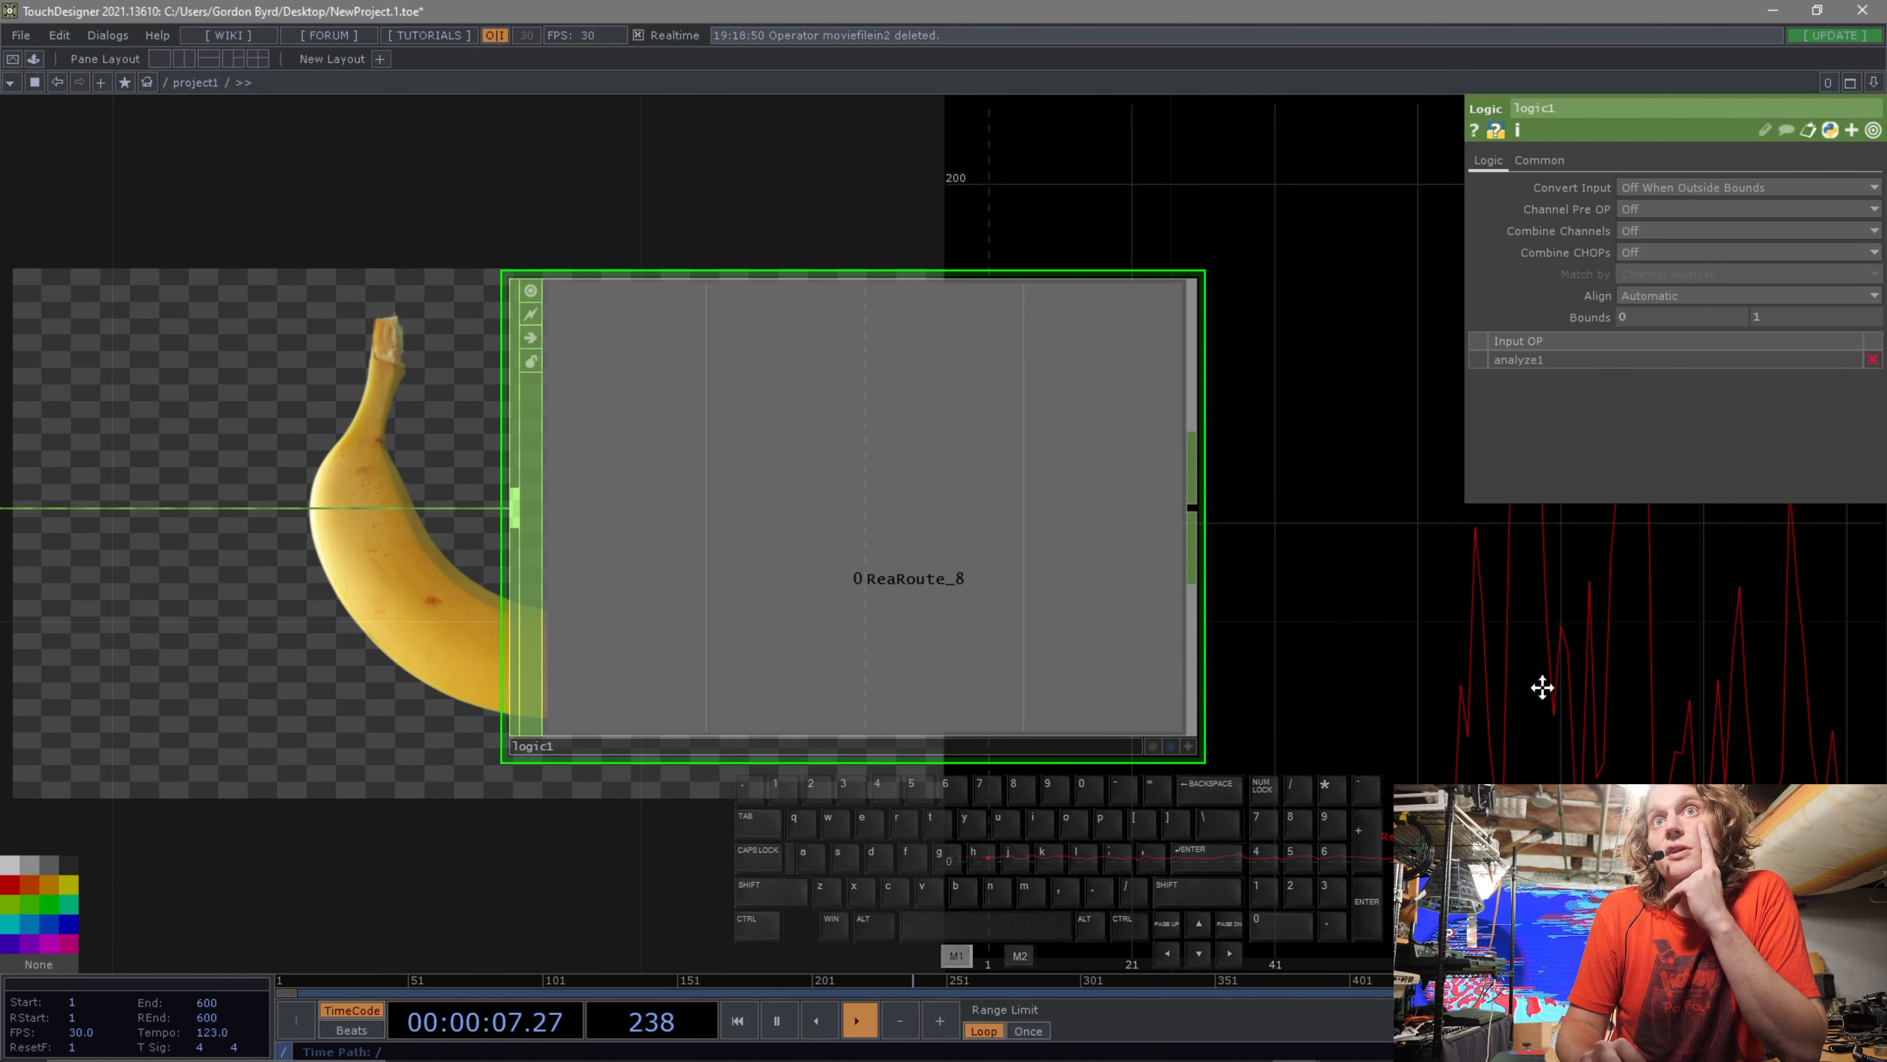
Set the Logic CHOP's bounds to 10 and 1000.
drag(1542, 687, 1180, 657)
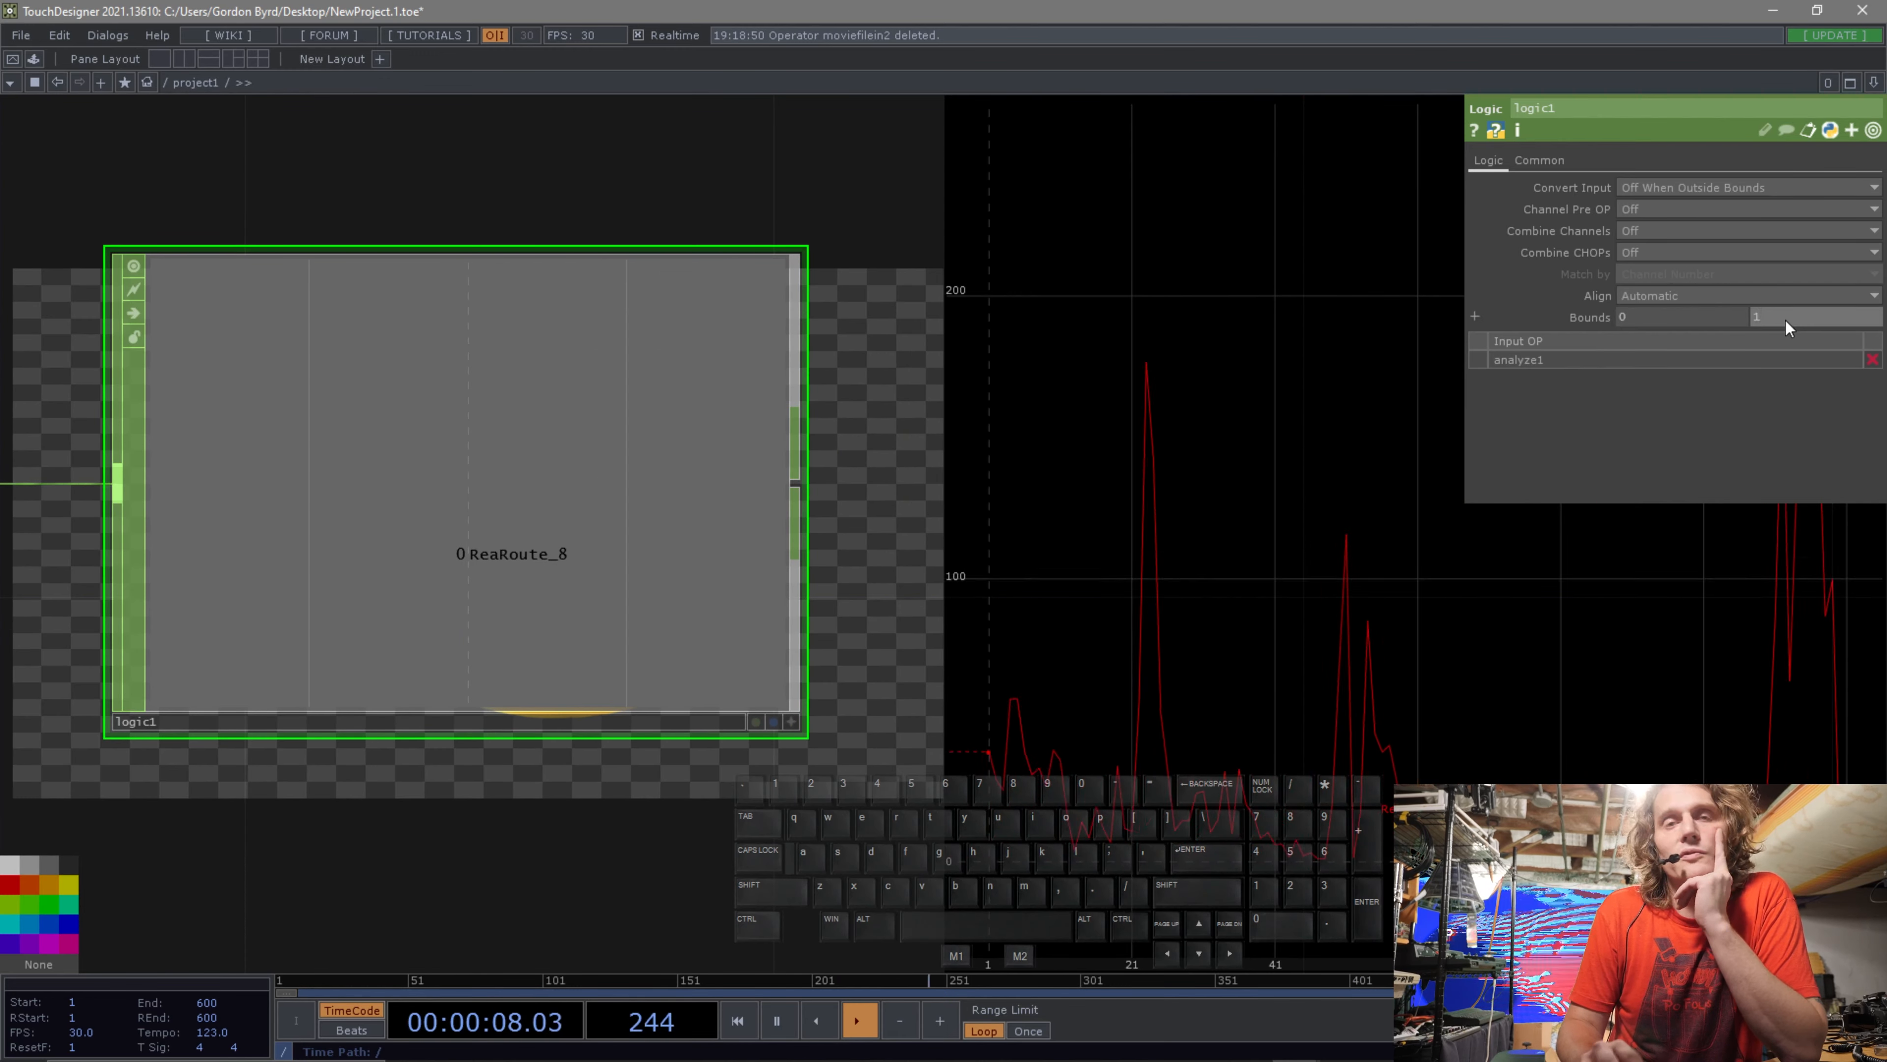
click(1786, 320)
text(1000)
key(Return)
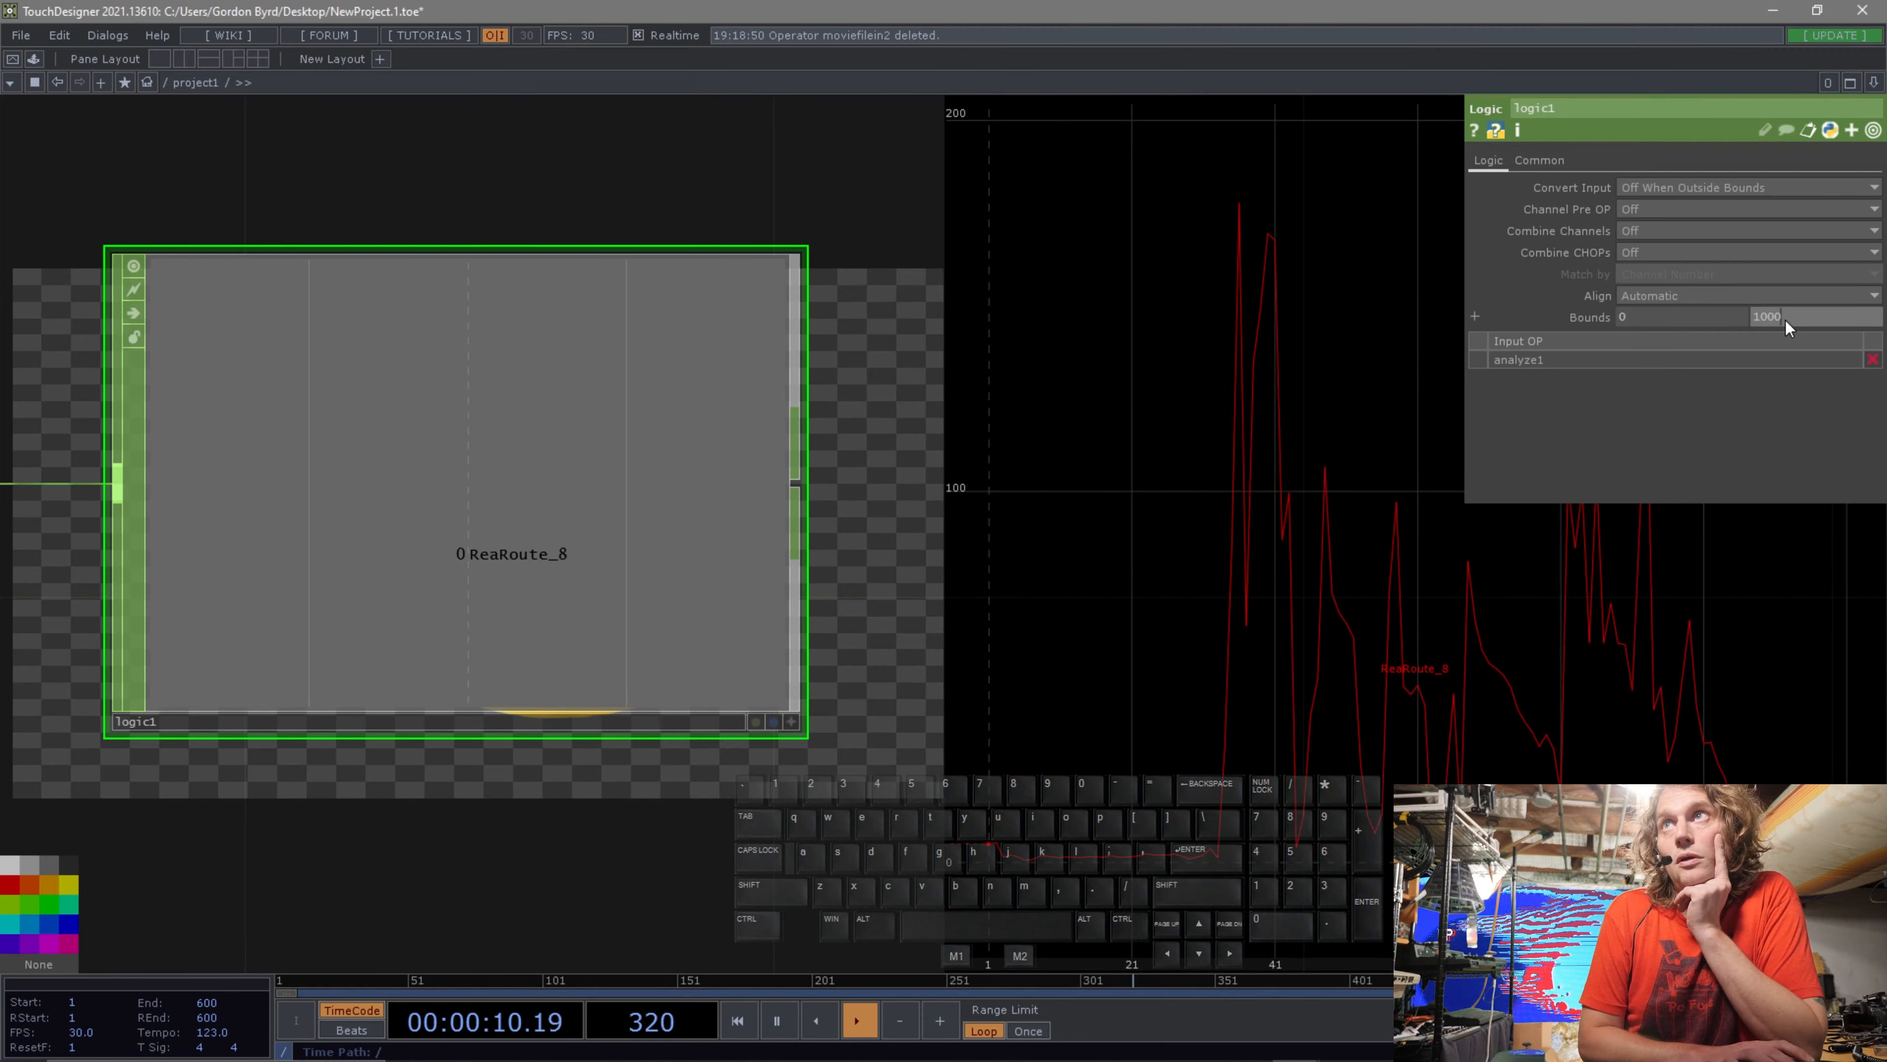
text(1)
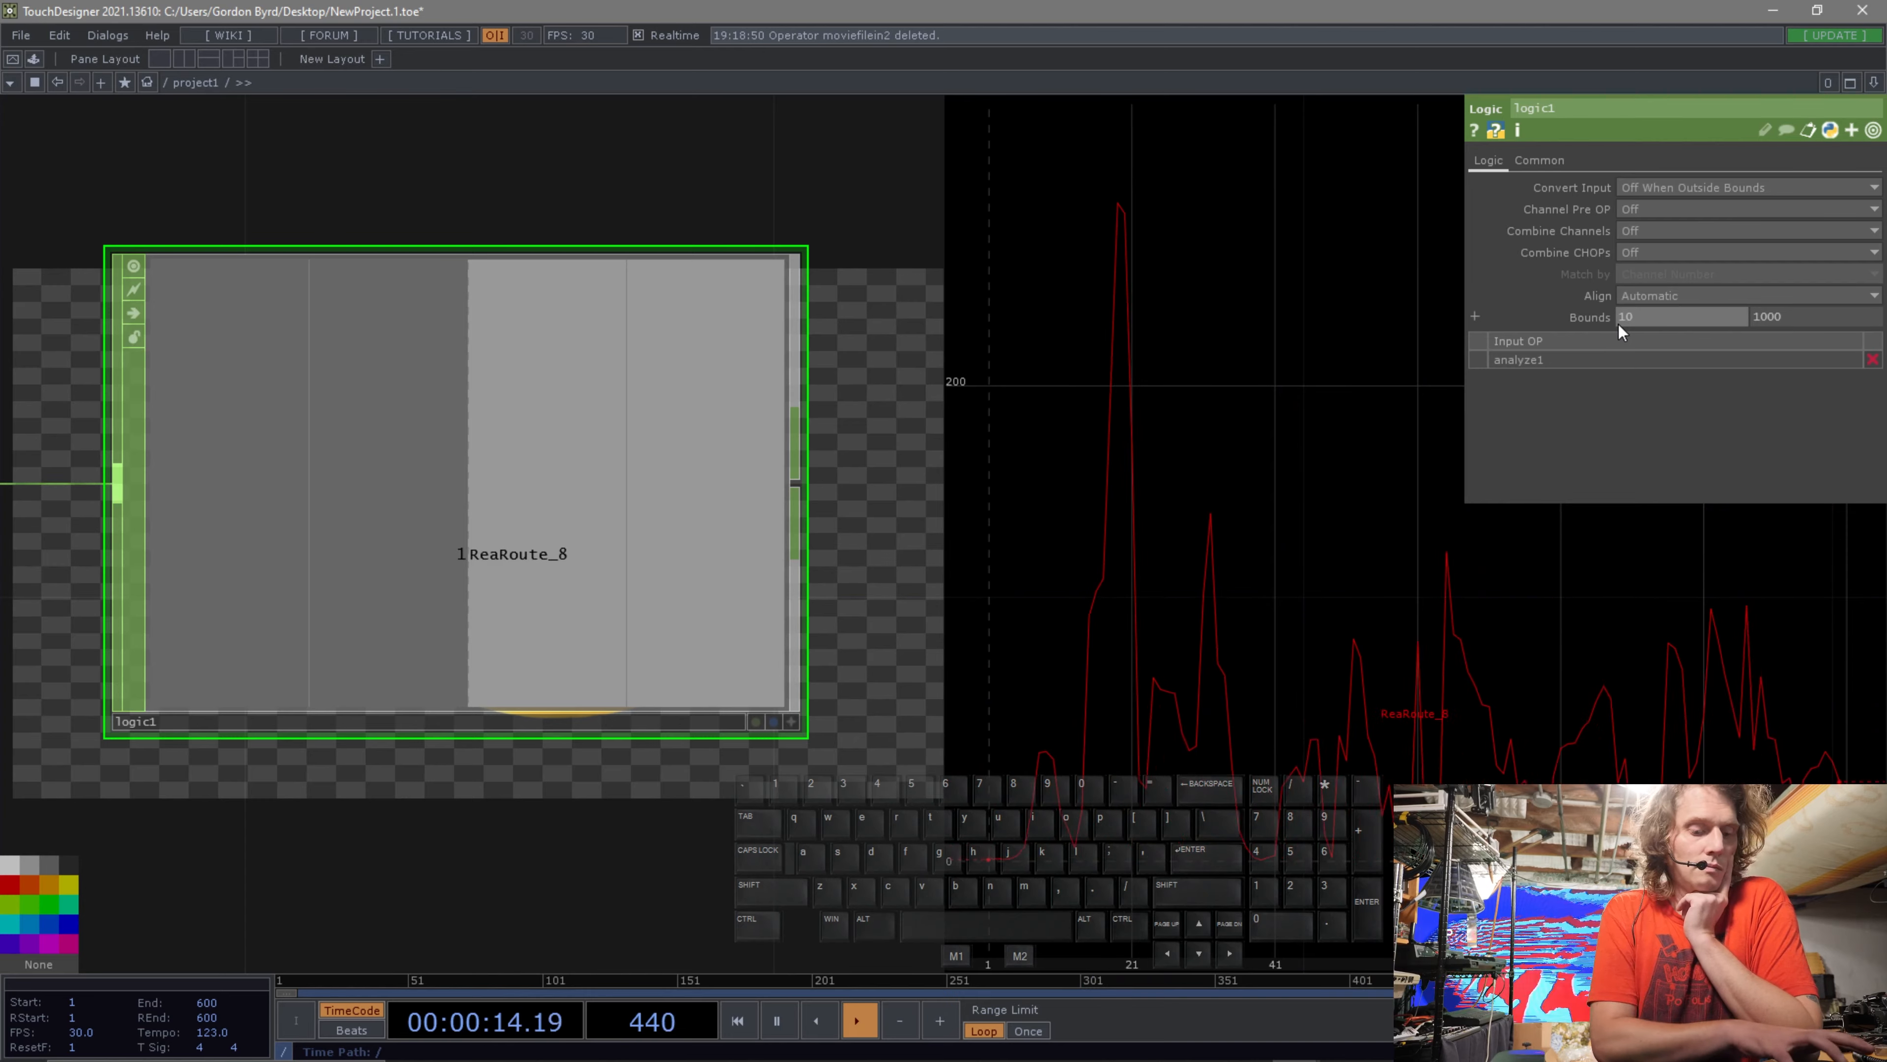
text(0)
key(Return)
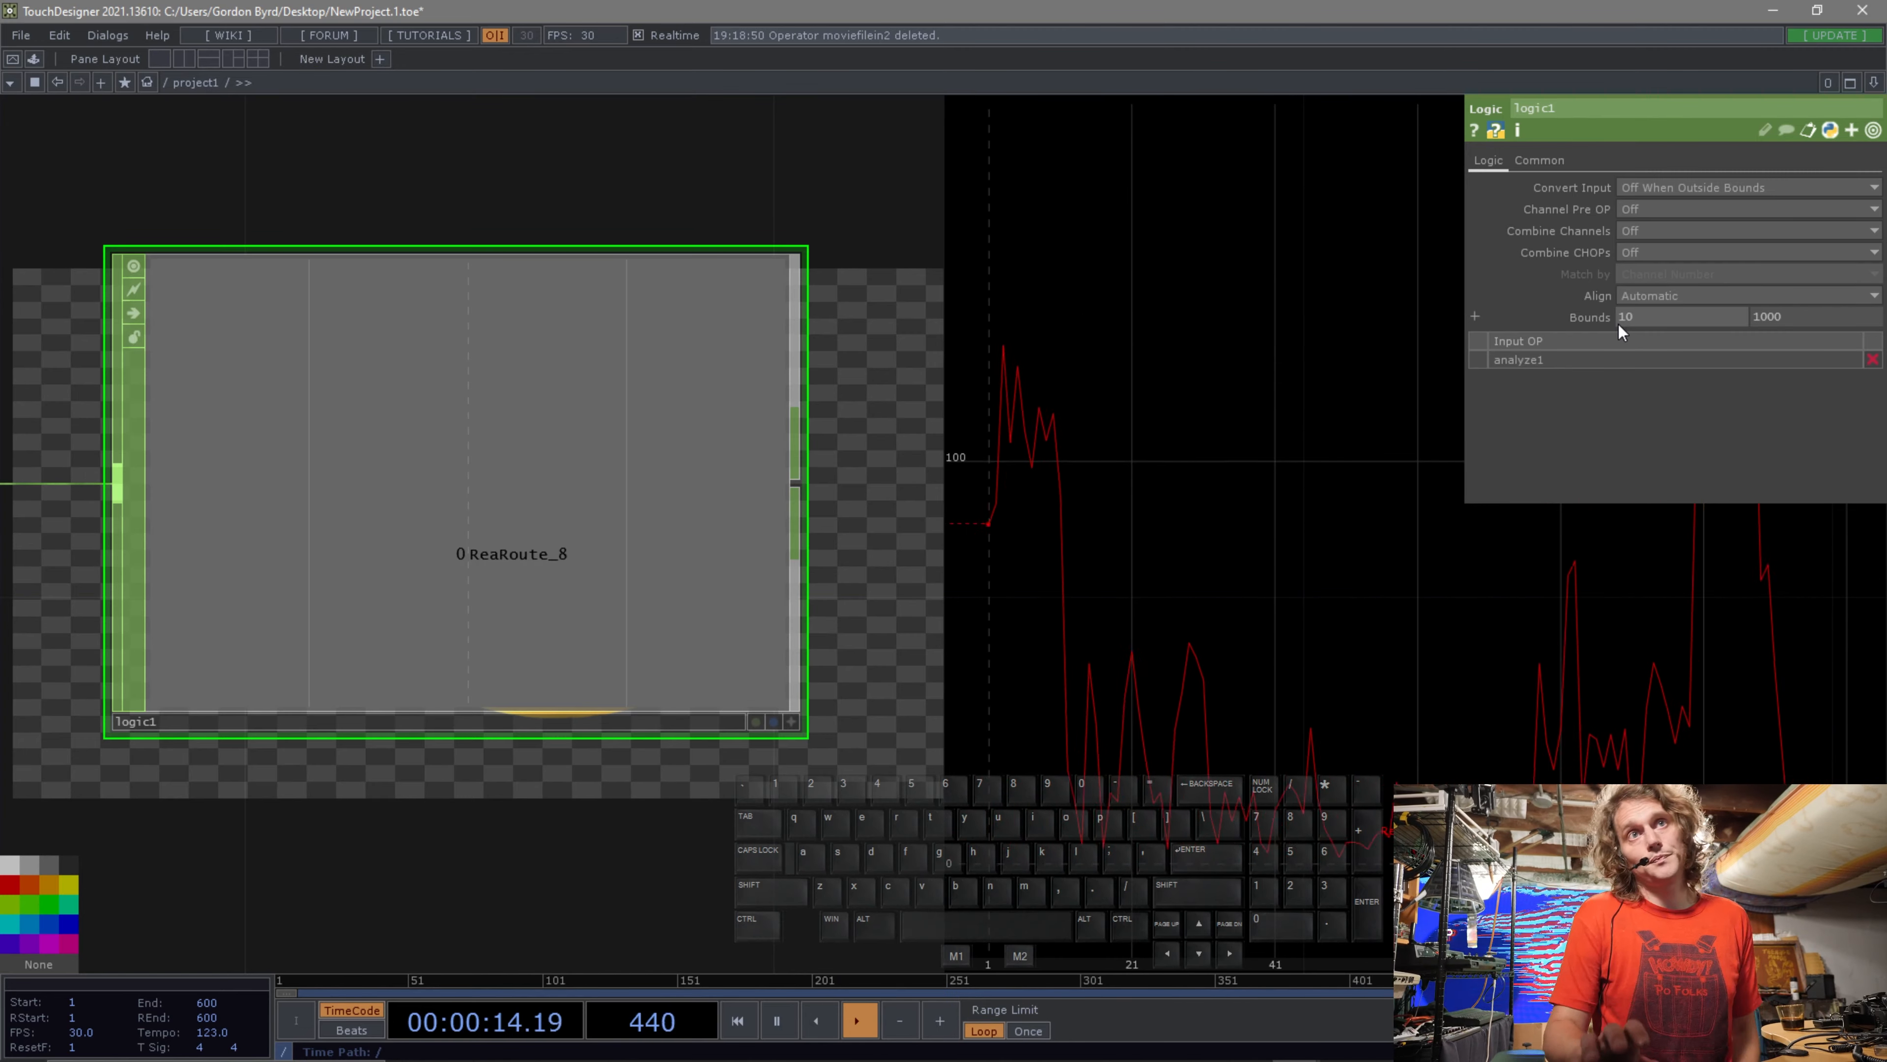
Append a Lag CHOP to the Logic CHOP's output.
drag(1131, 536, 1064, 484)
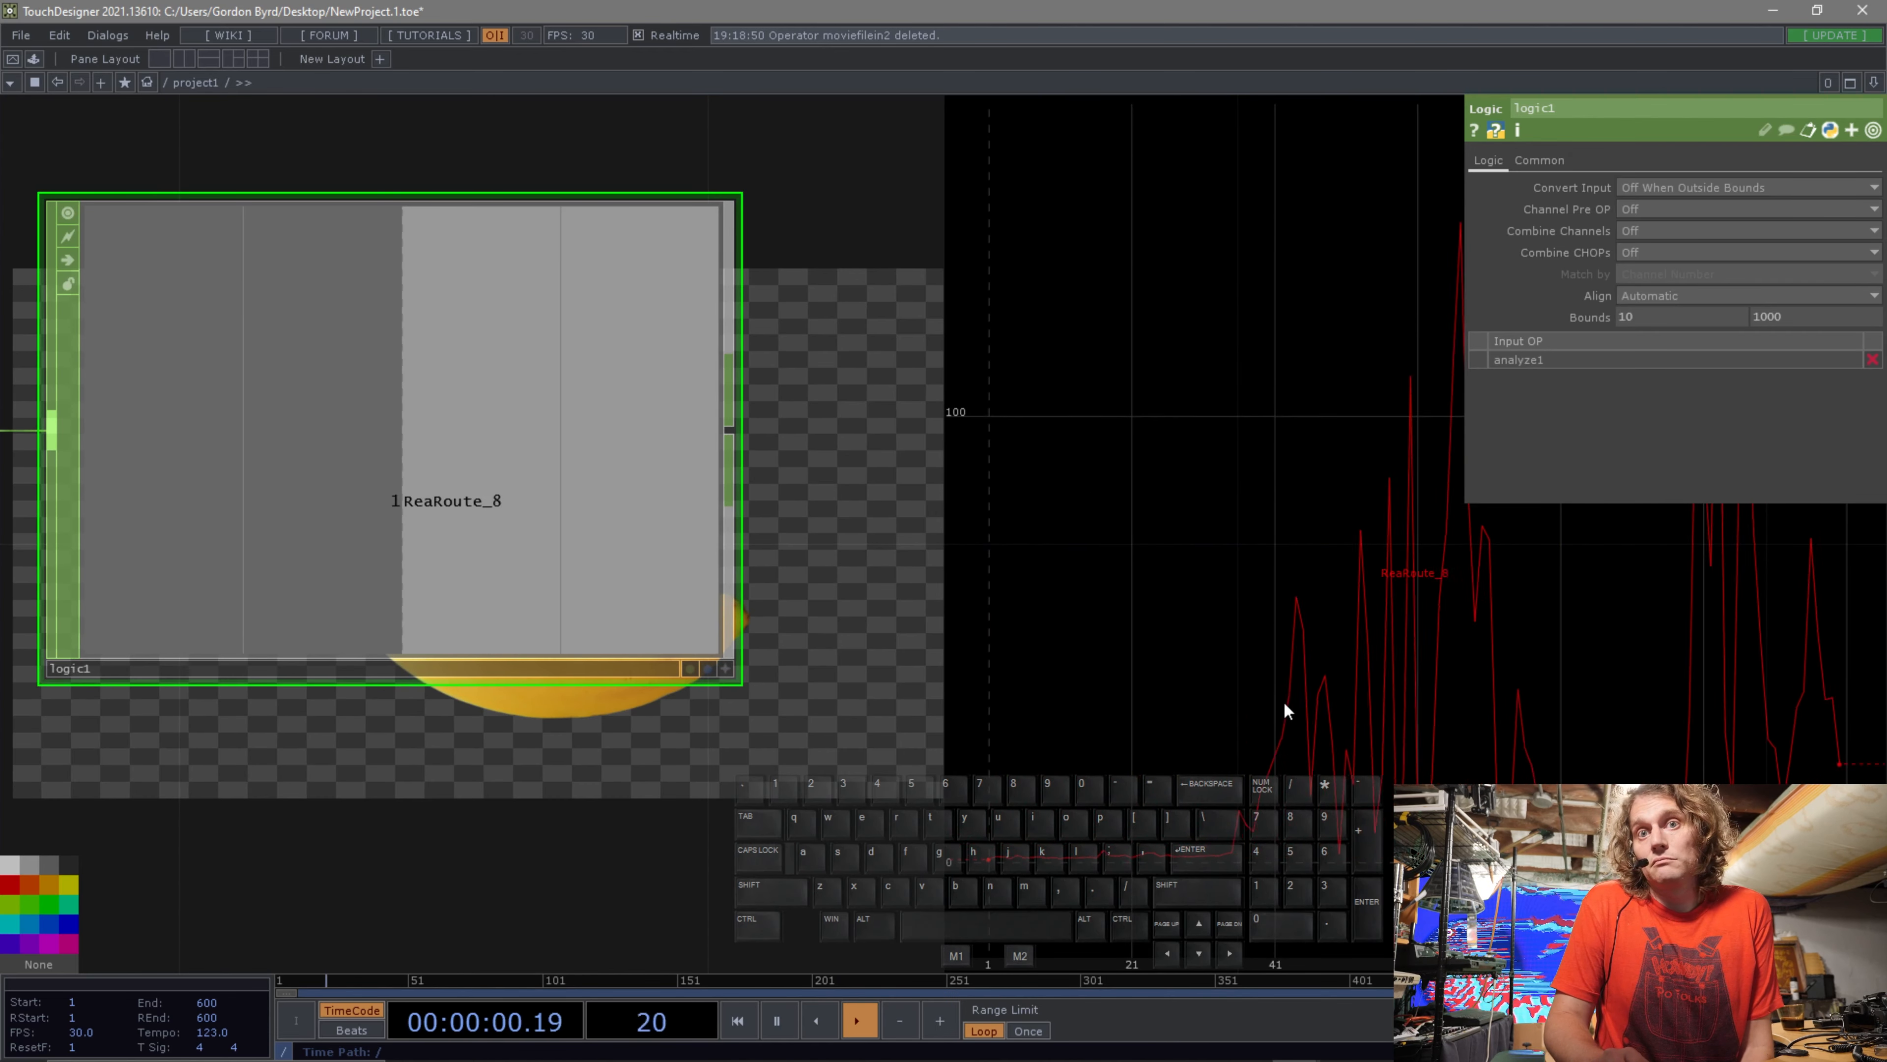
scroll(1283, 702, down, 3)
drag(1378, 661, 1143, 683)
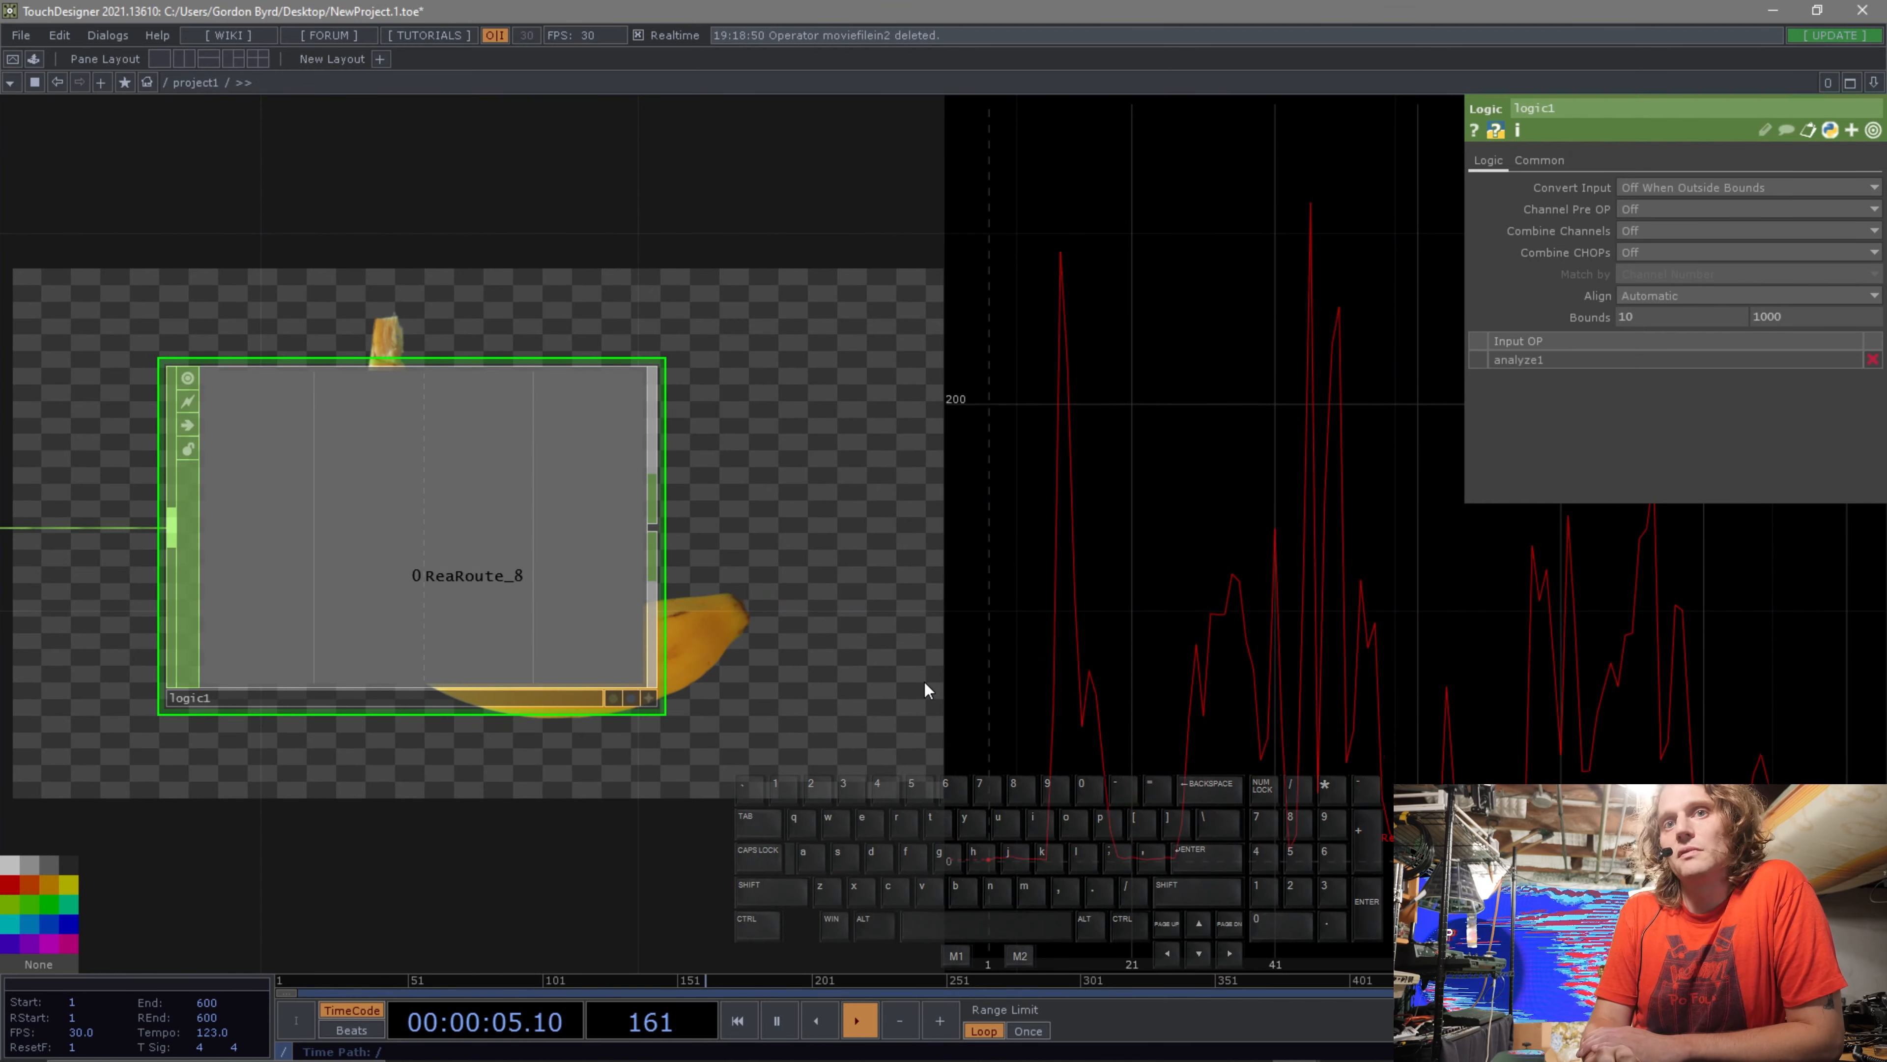
drag(769, 607, 934, 585)
scroll(900, 622, down, 1)
scroll(900, 622, down, 3)
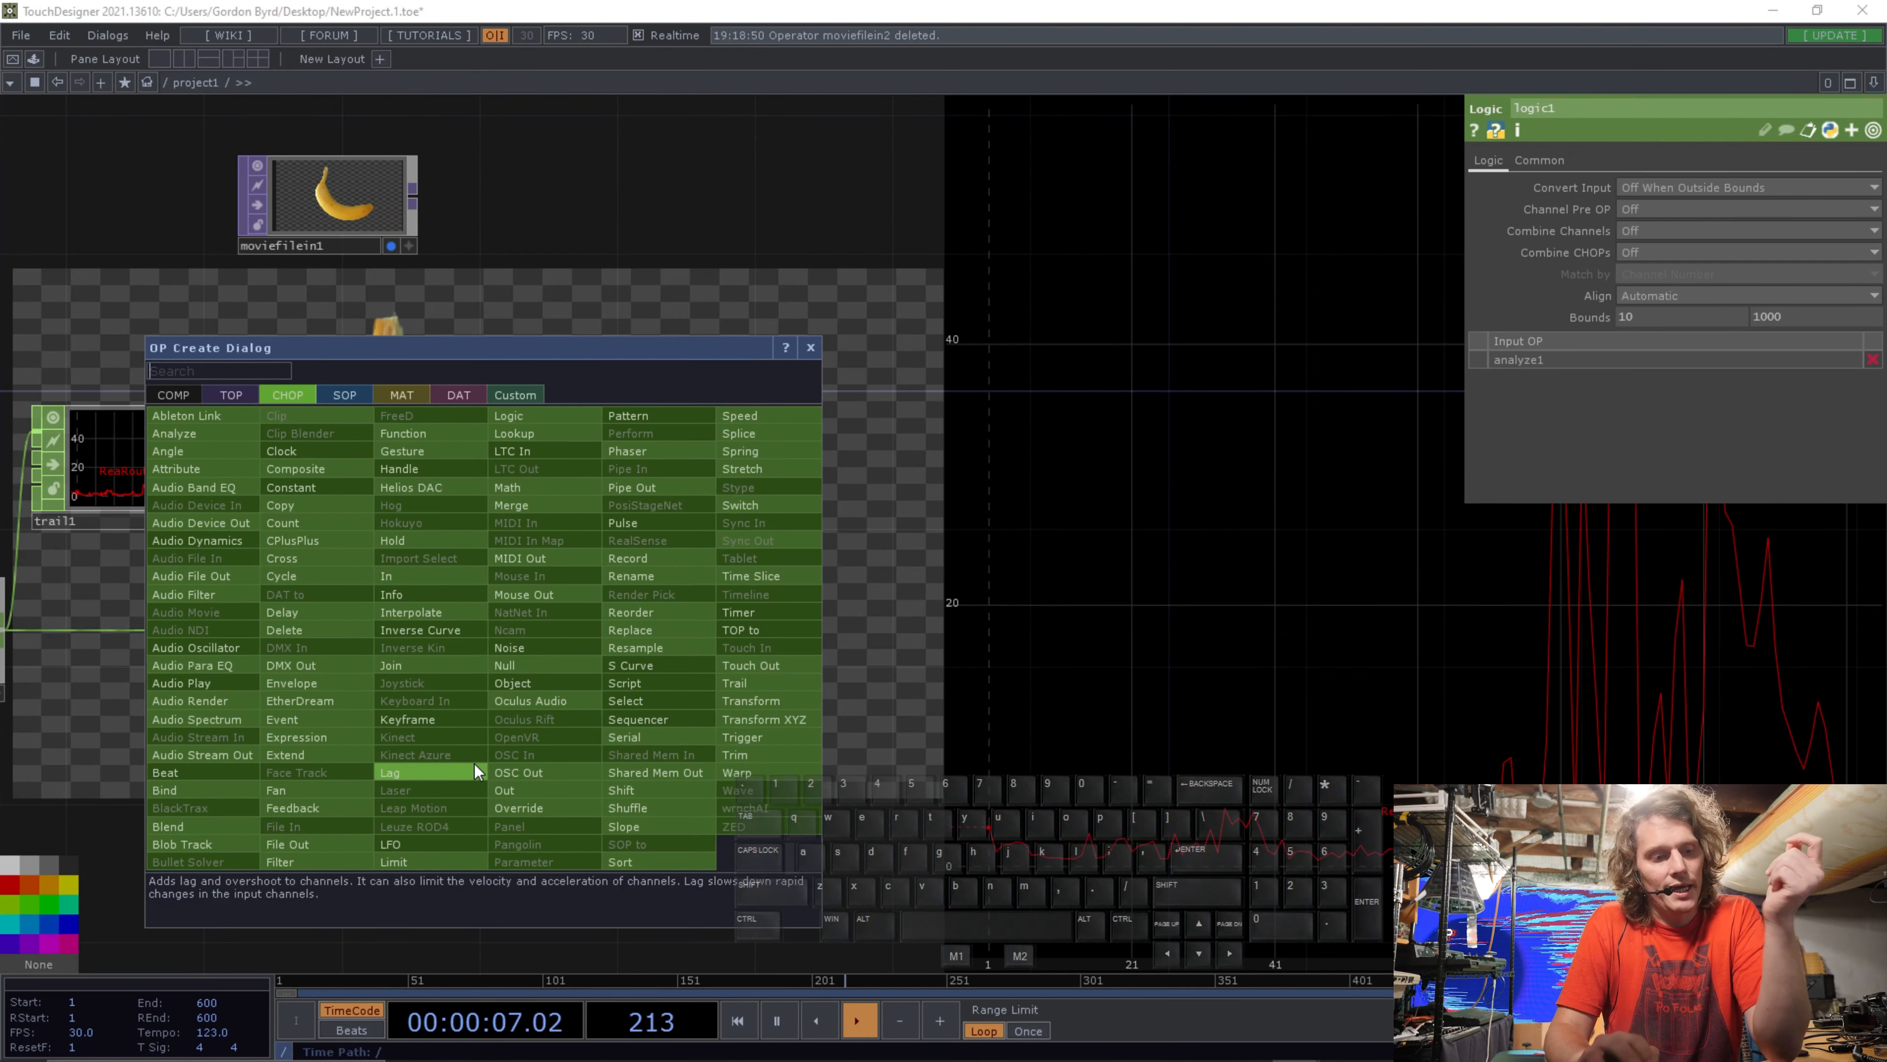
text(lag)
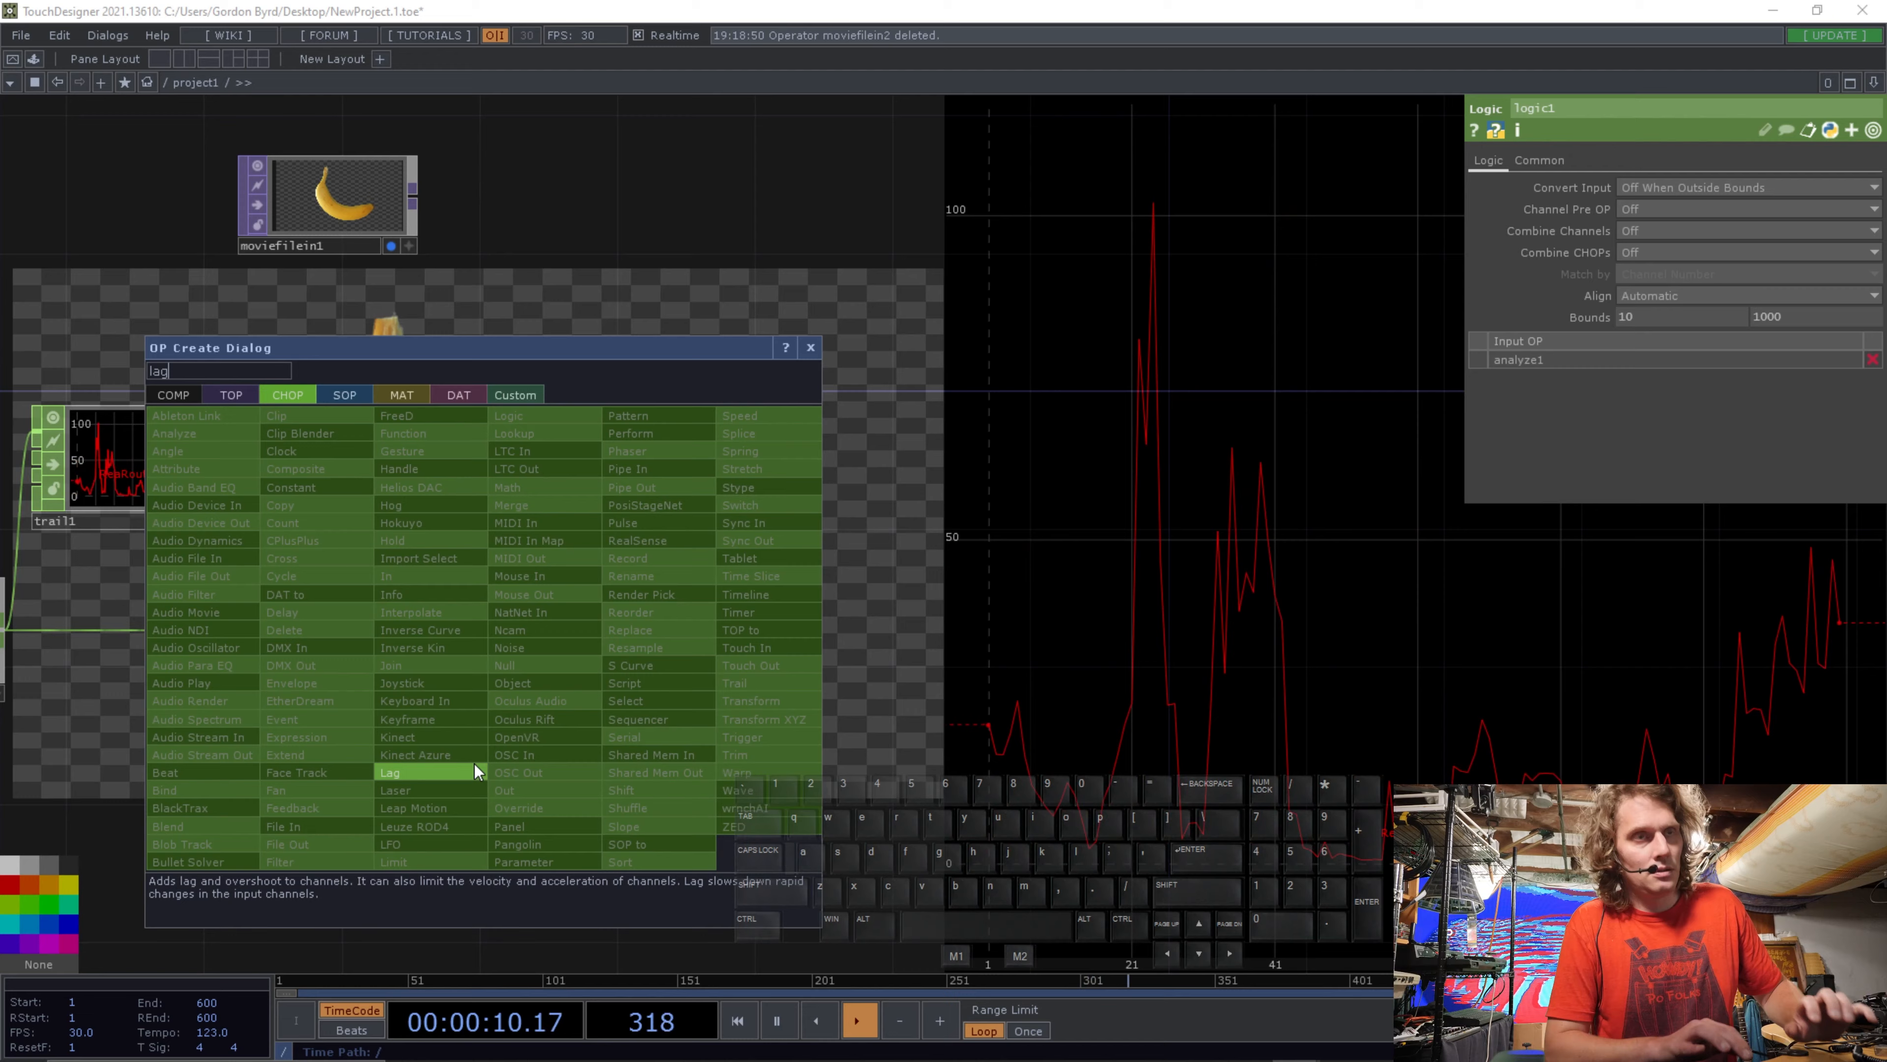
key(Return)
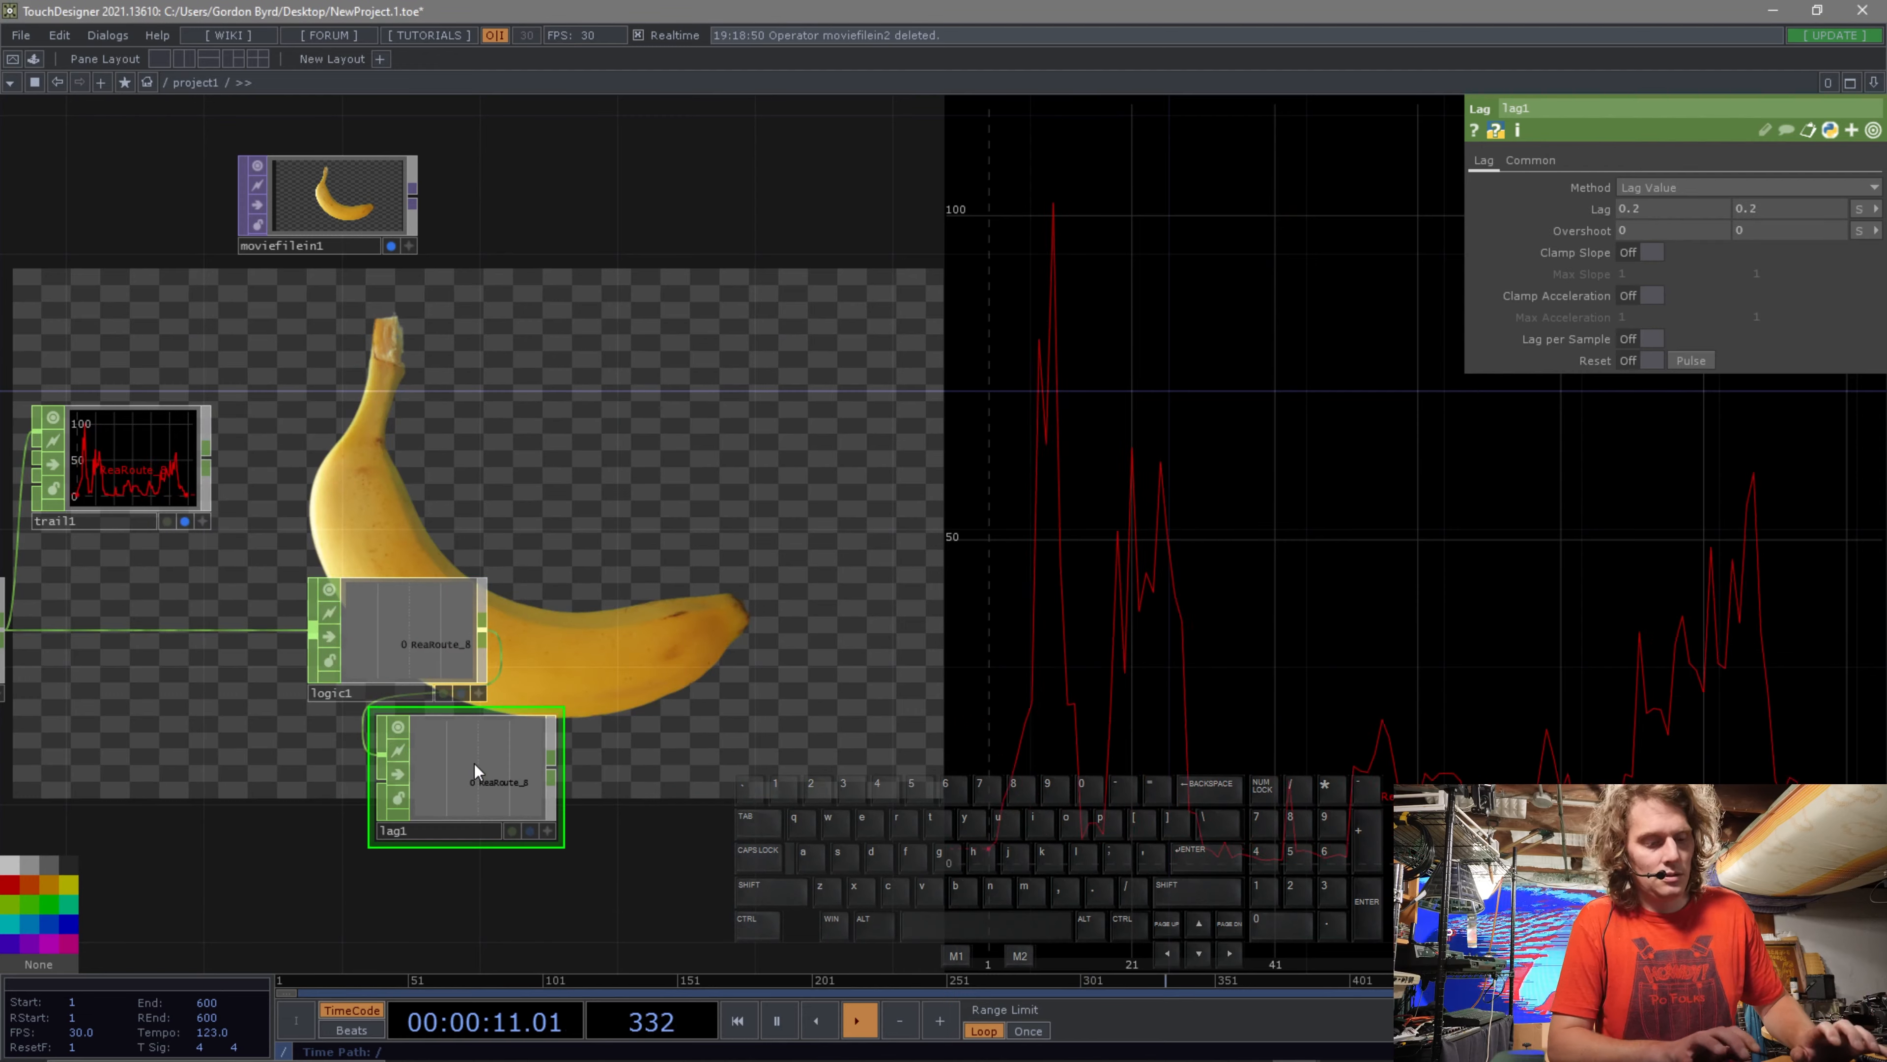
Toggle the Lag and Logic CHOP viewers as the network background to compare their outputs.
click(474, 764)
drag(455, 776, 614, 637)
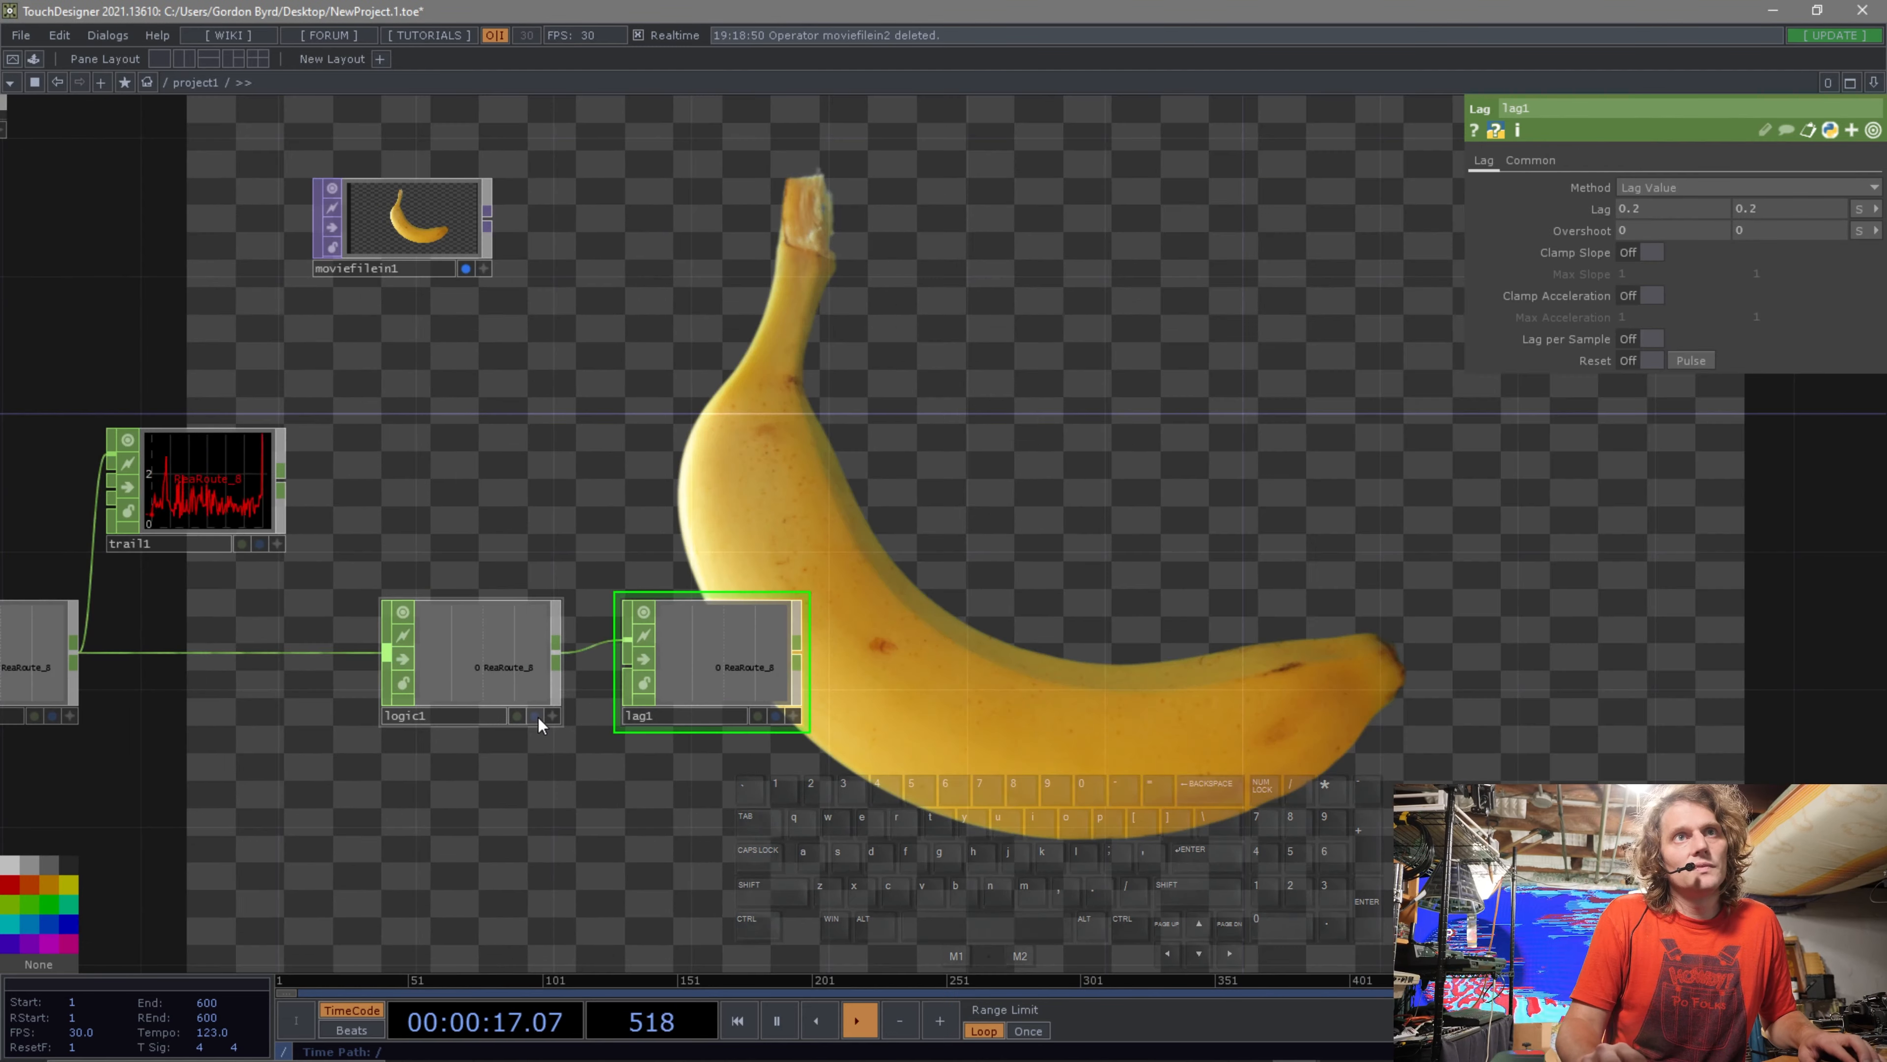
click(537, 717)
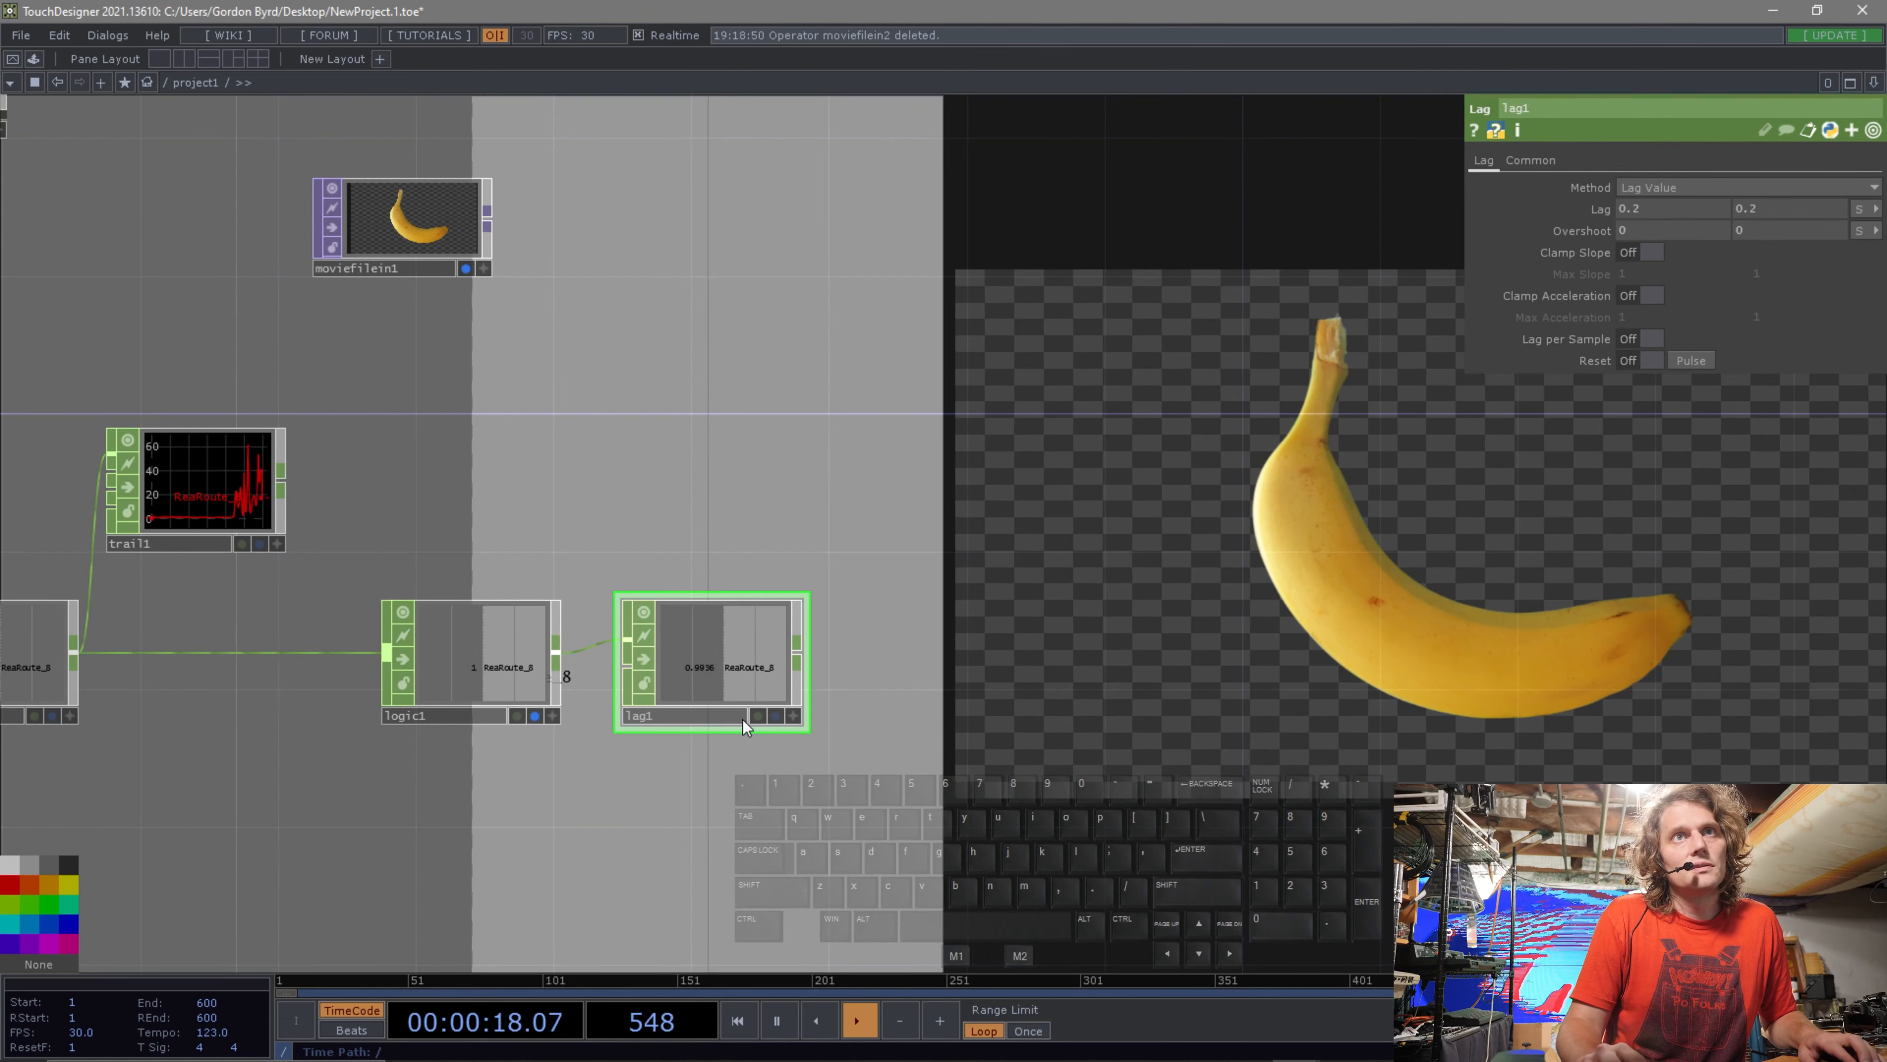
click(774, 715)
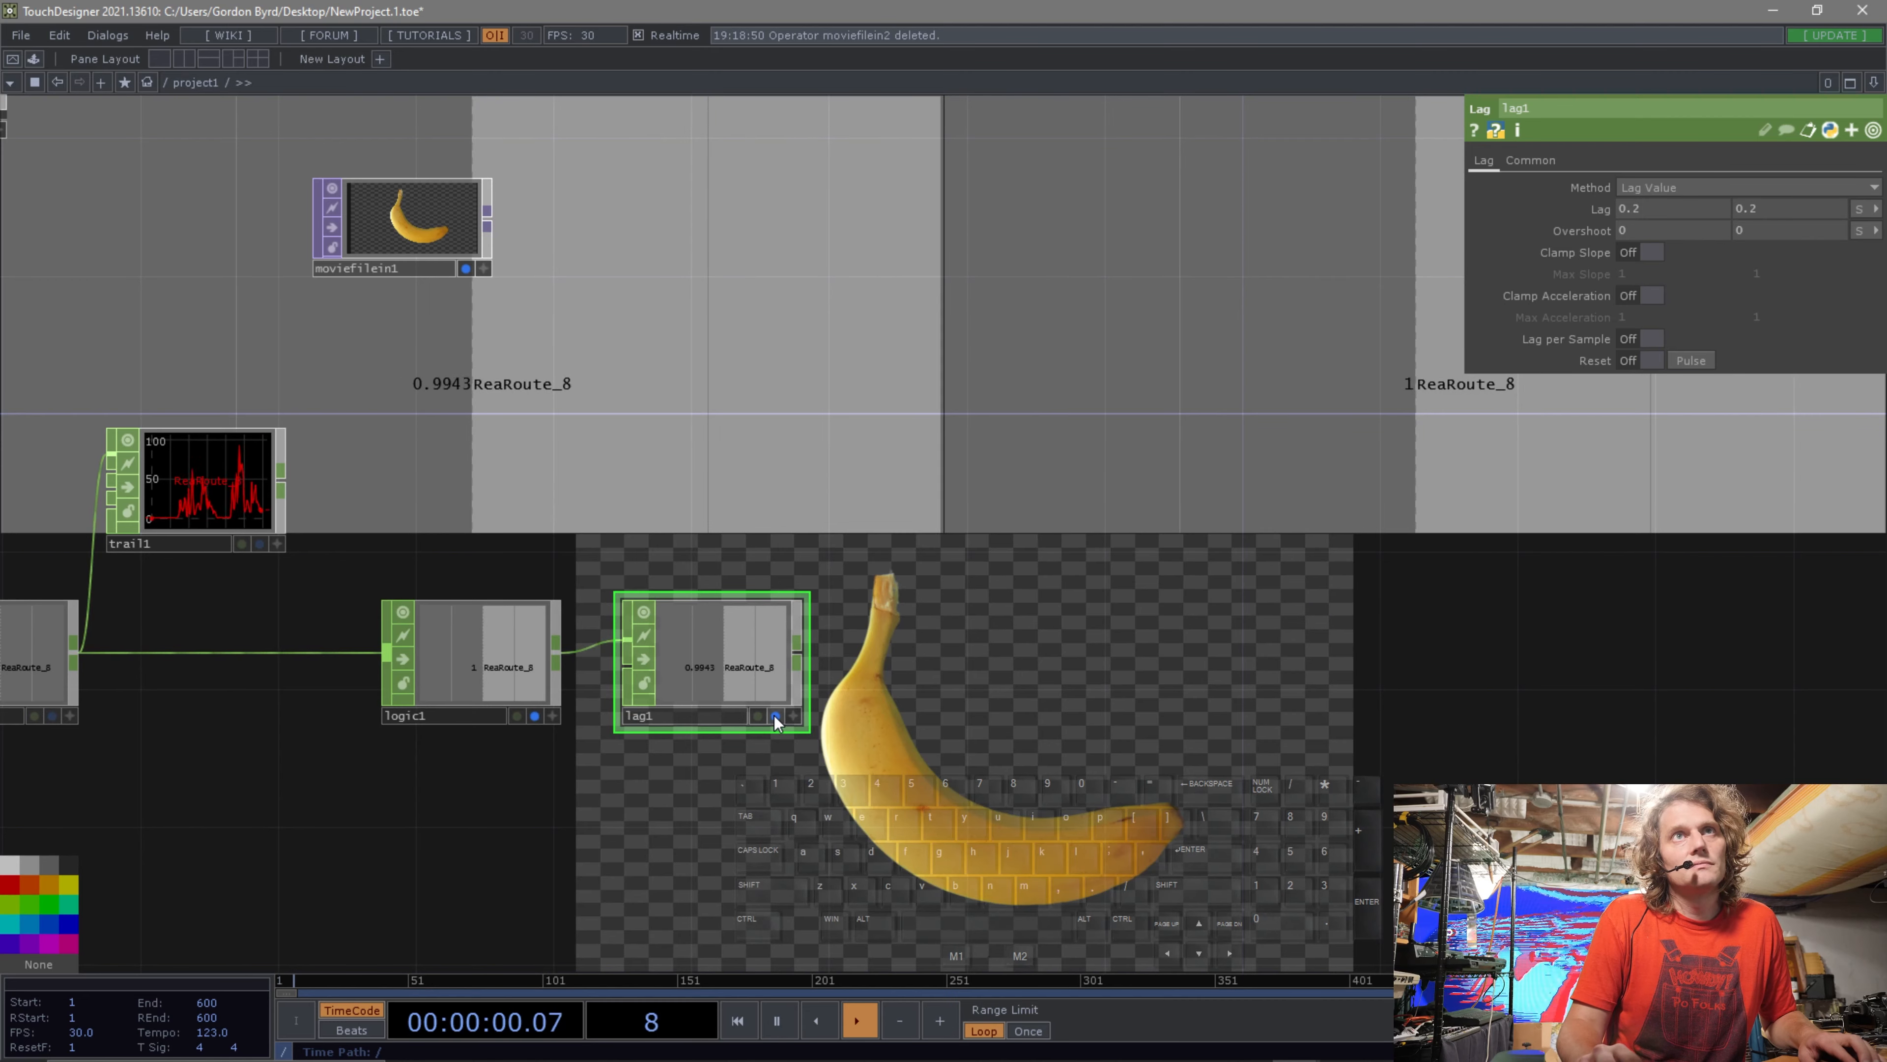
click(535, 715)
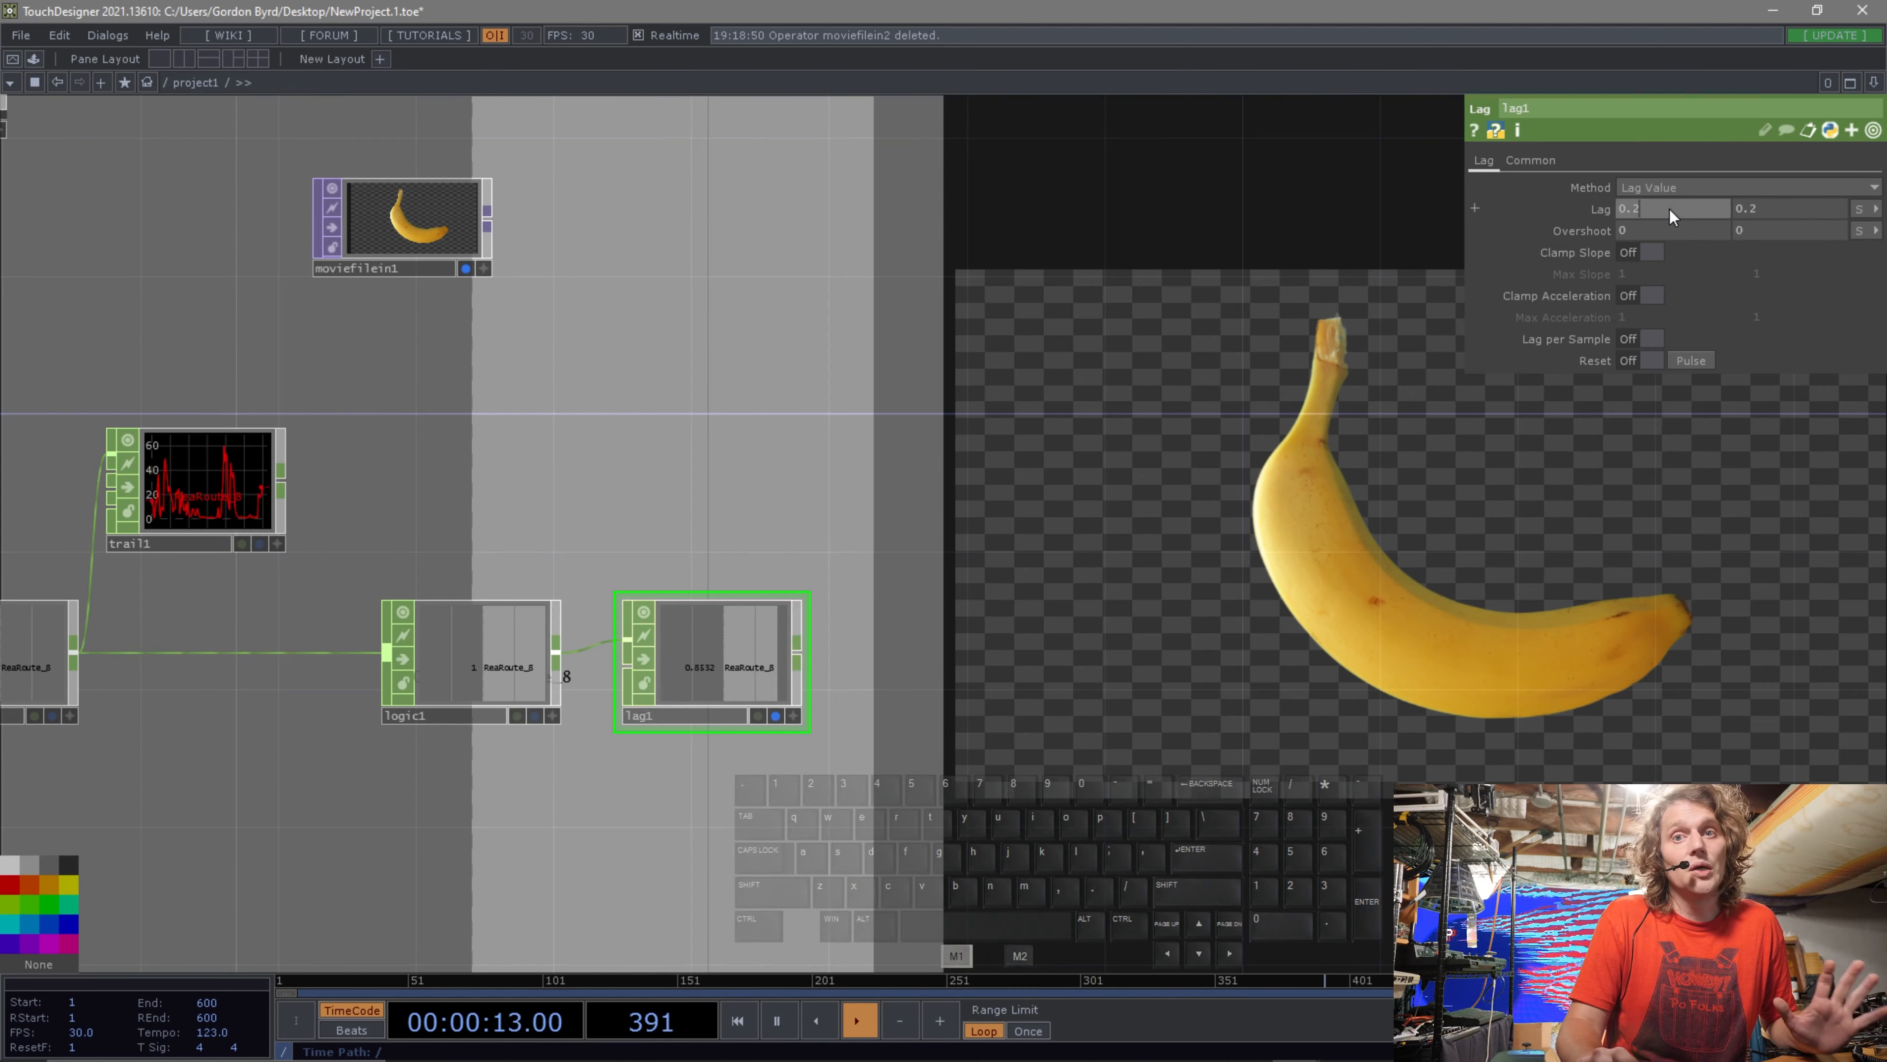
Try adjusting the Lag CHOP's first lag value with the value ladder.
middle_drag(1669, 210, 1670, 211)
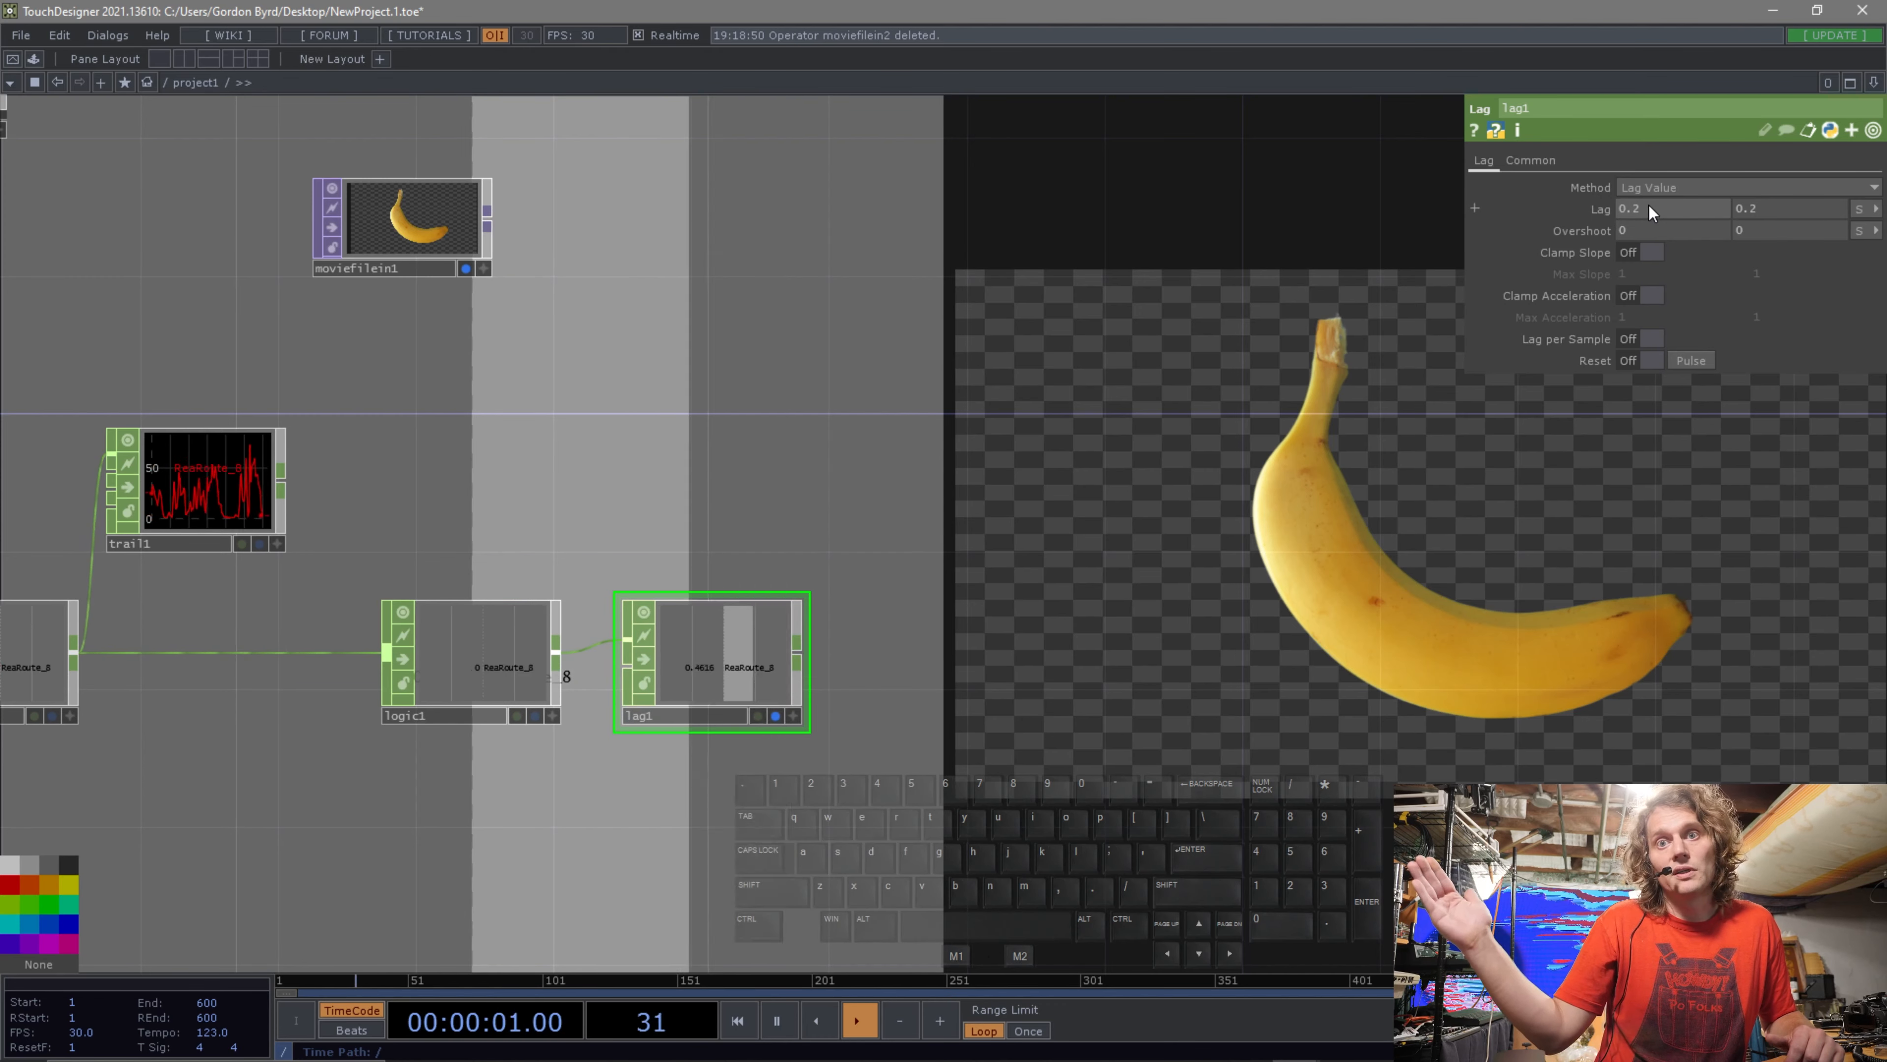
click(1649, 205)
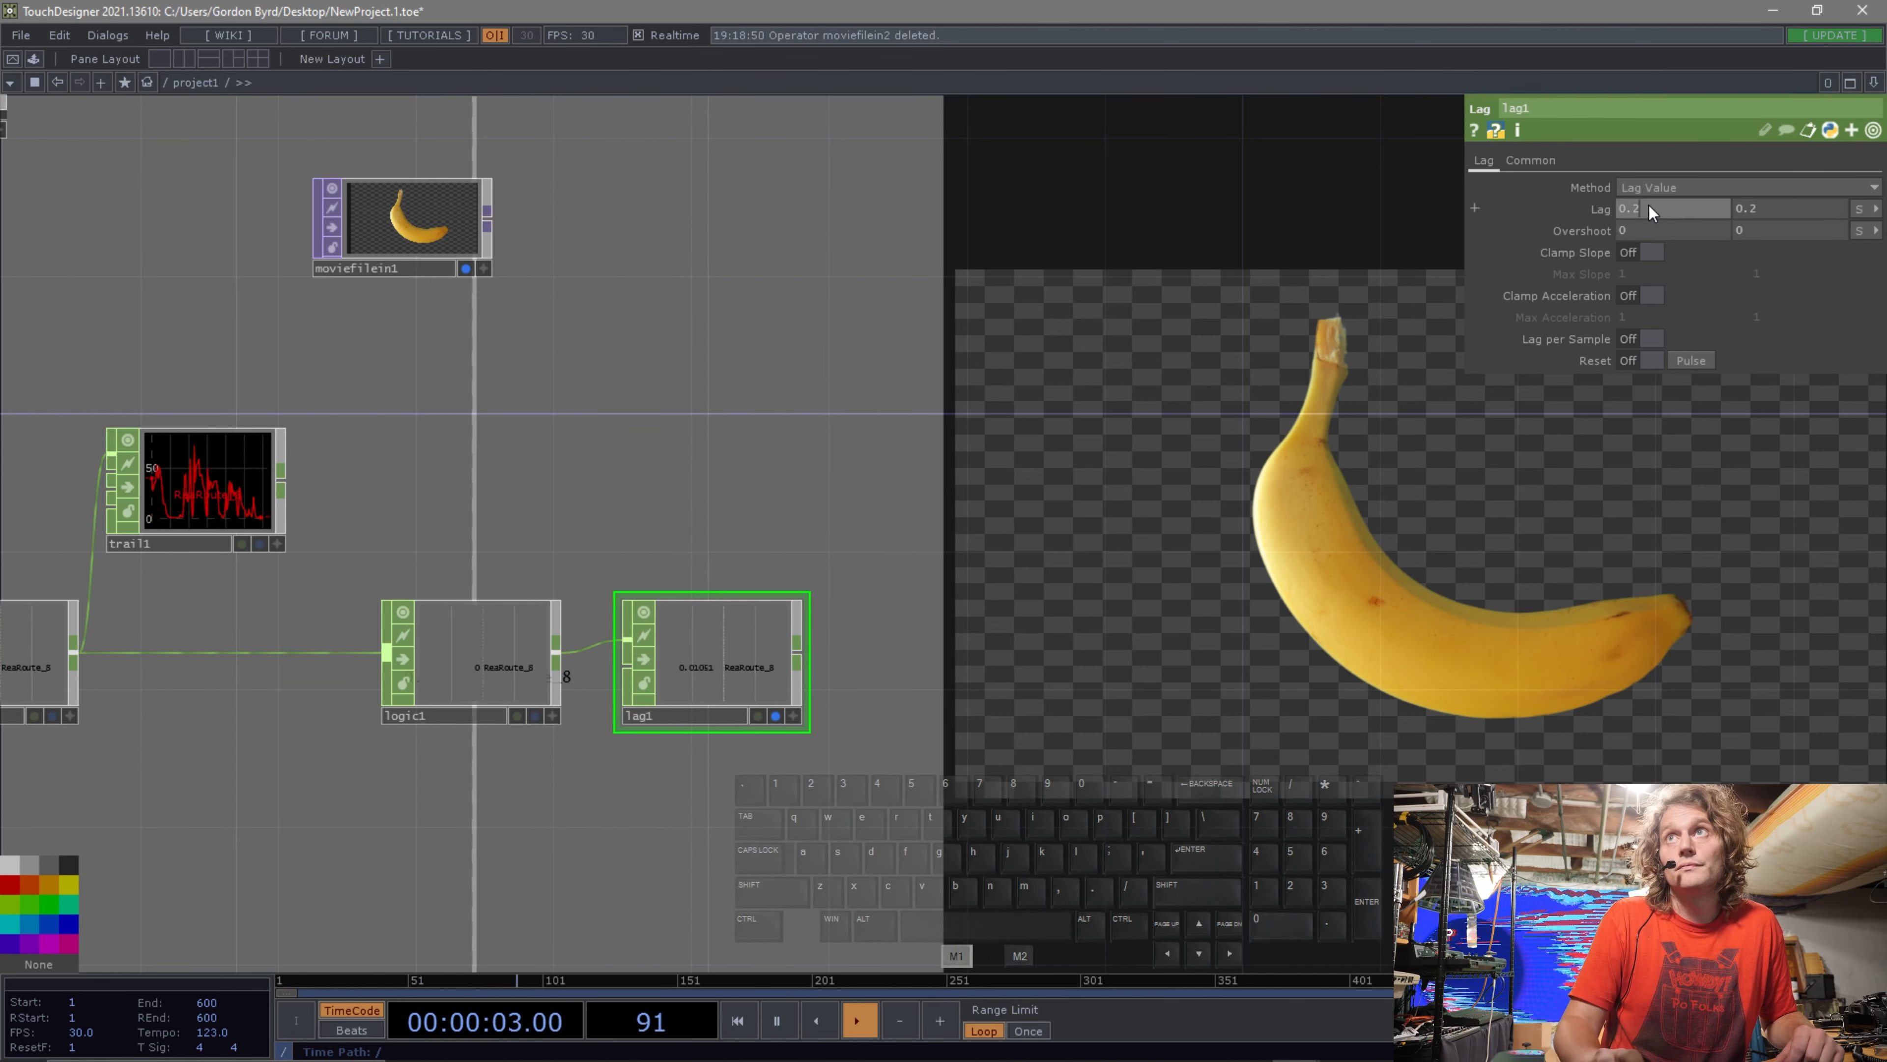
middle_drag(1649, 202, 1654, 210)
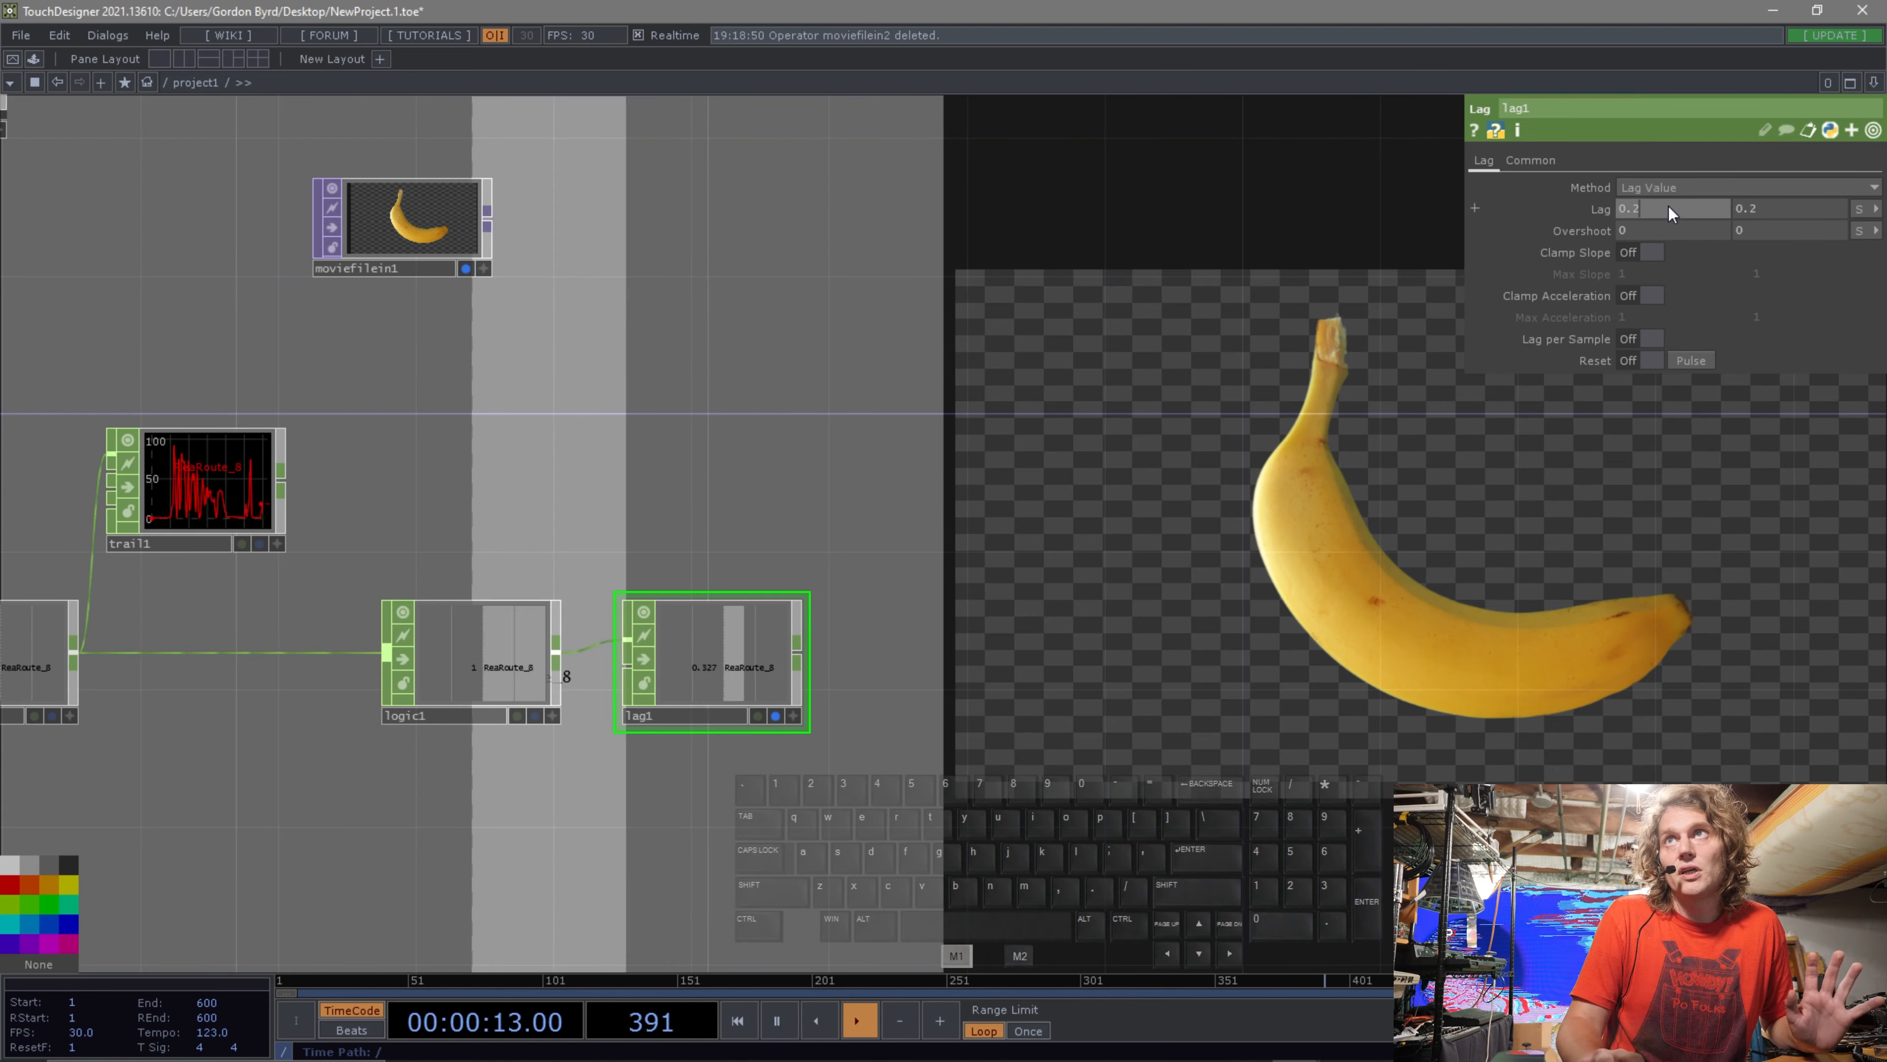
middle_drag(1669, 207, 1672, 168)
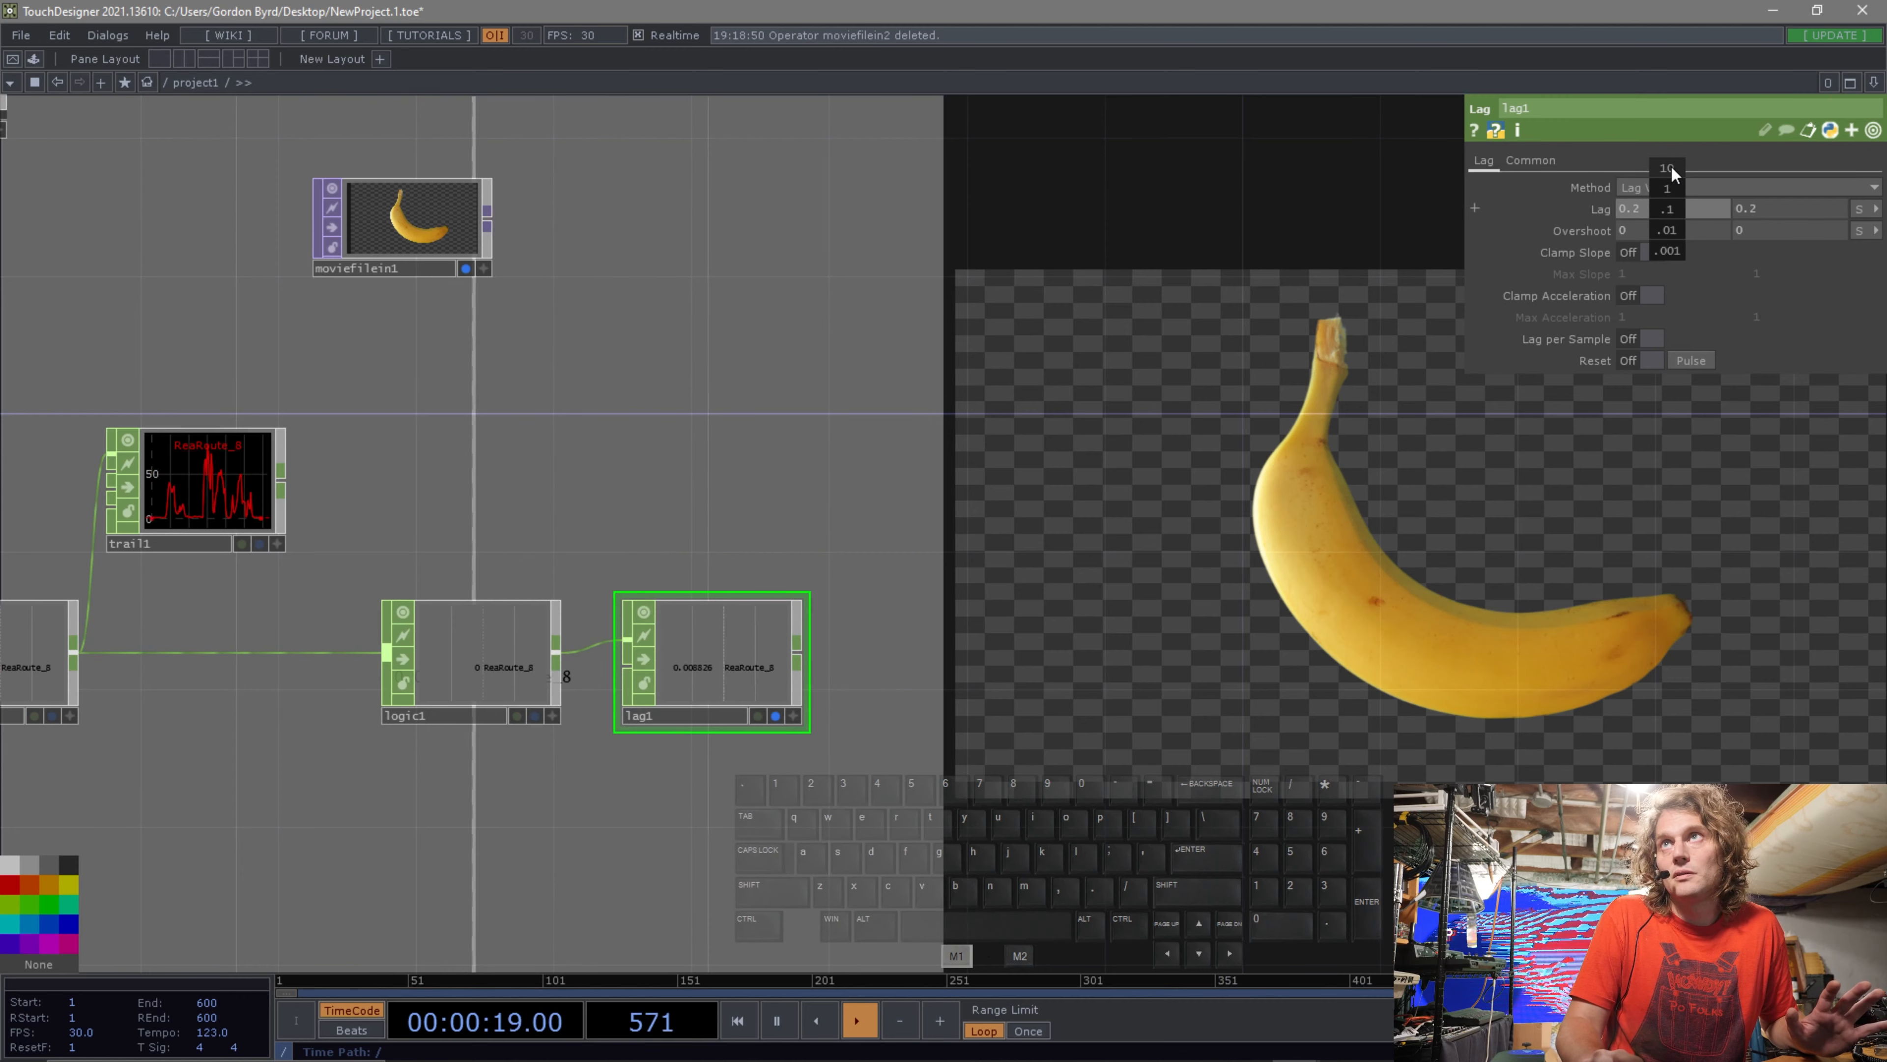
middle_drag(1669, 235, 1673, 163)
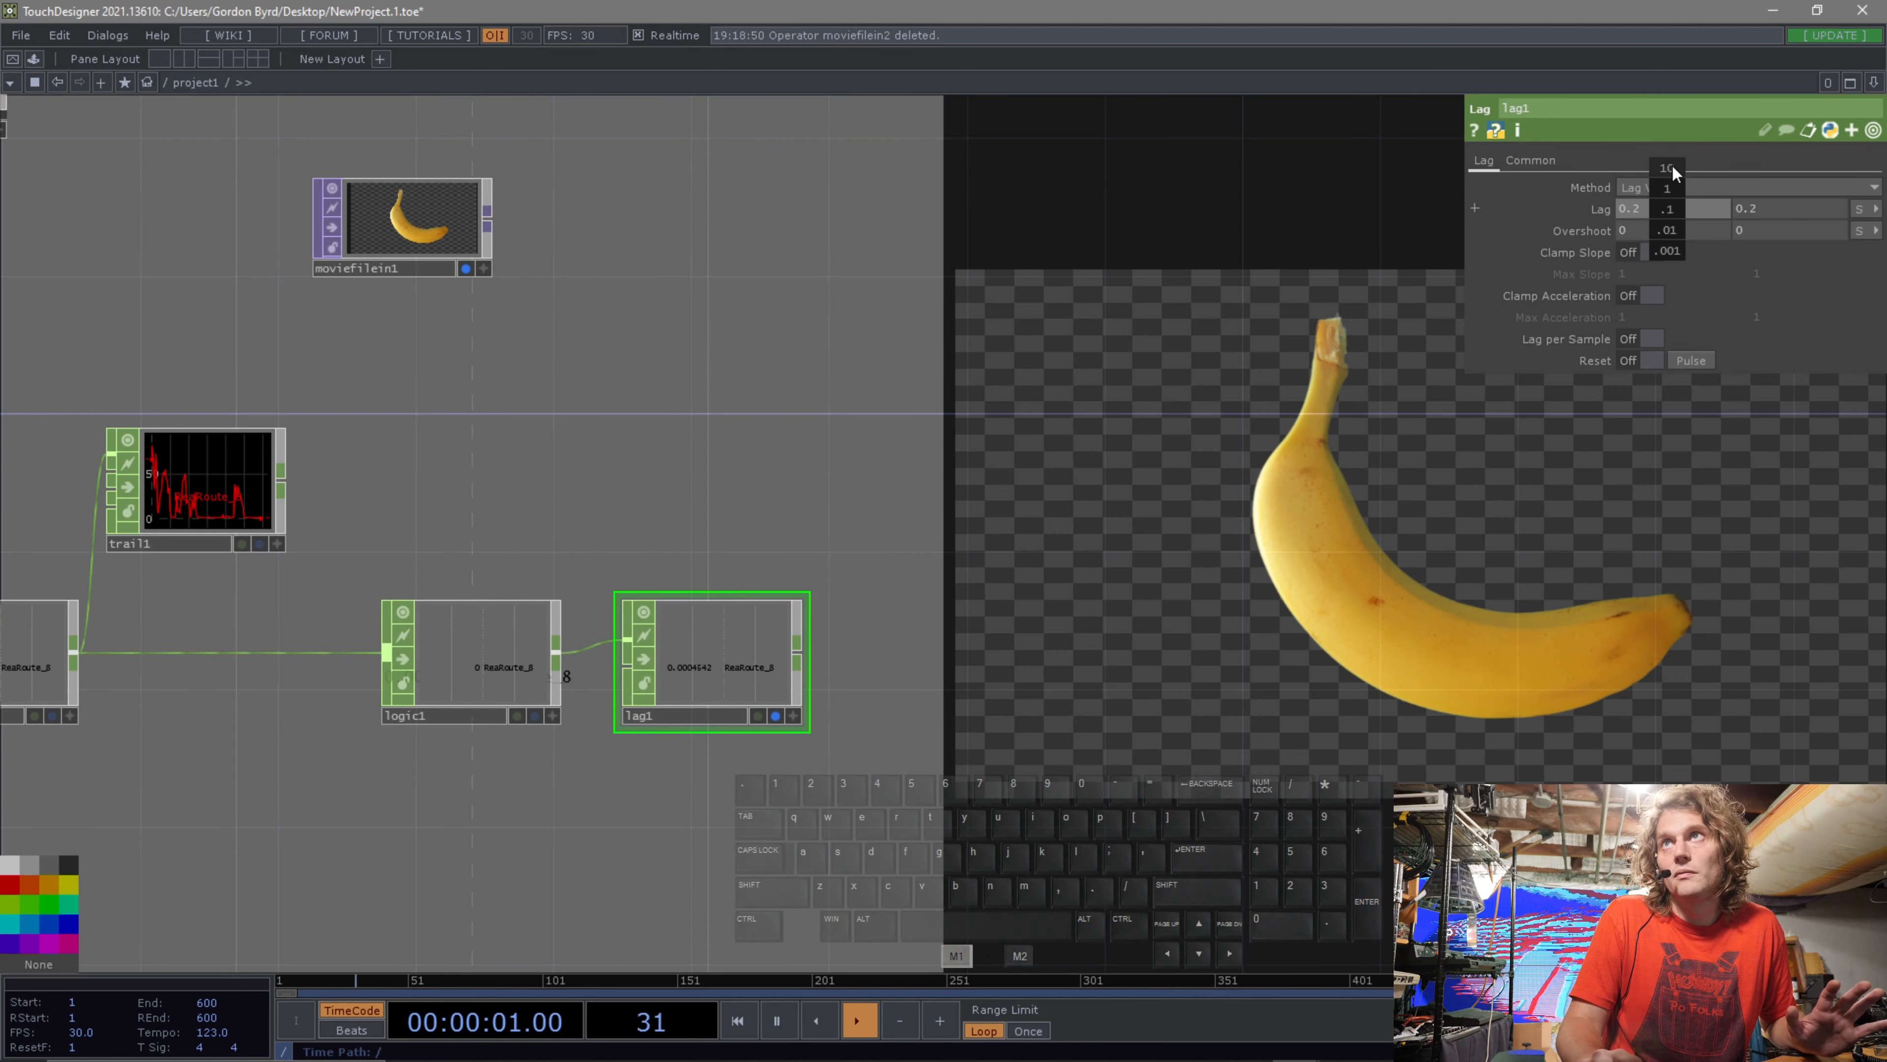
middle_drag(1669, 238, 1720, 214)
drag(1720, 195, 1669, 207)
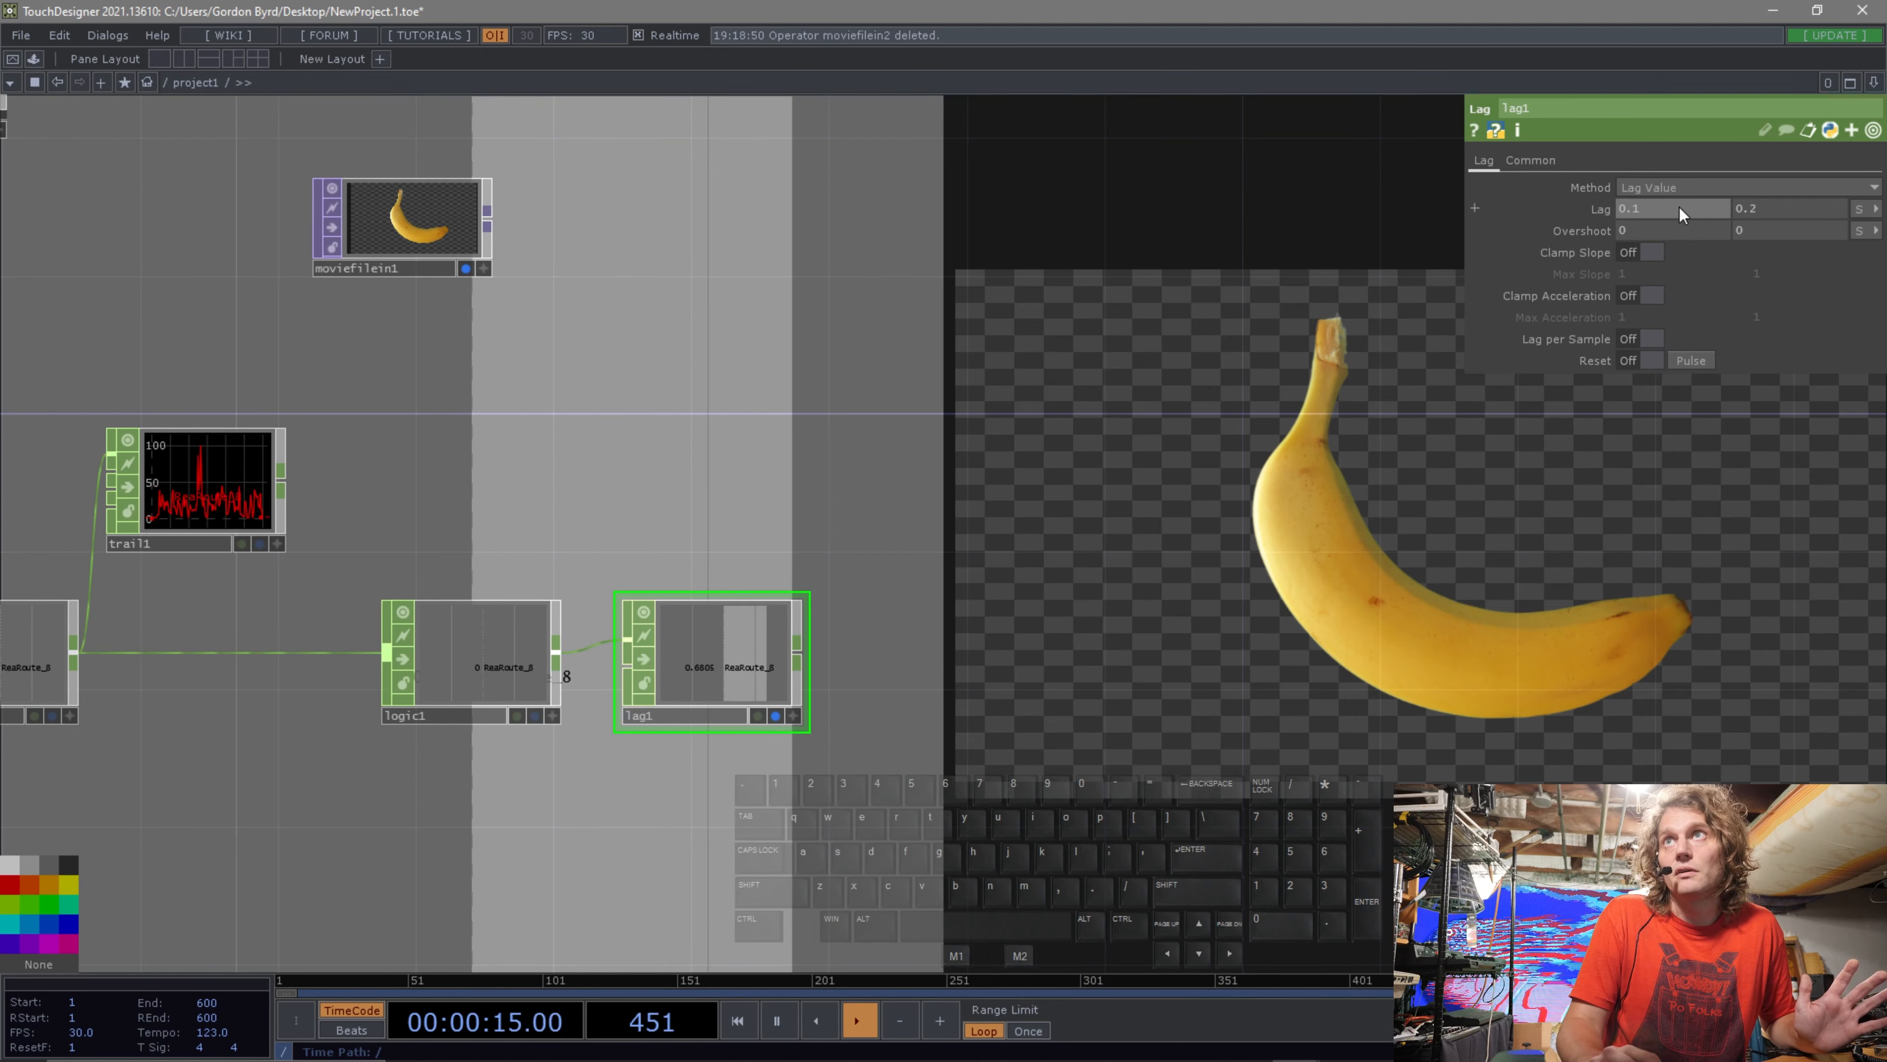
Set the Lag CHOP's lag values to 0.2 and 0.
mouse_move(1683, 205)
mouse_down()
mouse_move(1664, 194)
mouse_move(1690, 205)
mouse_up()
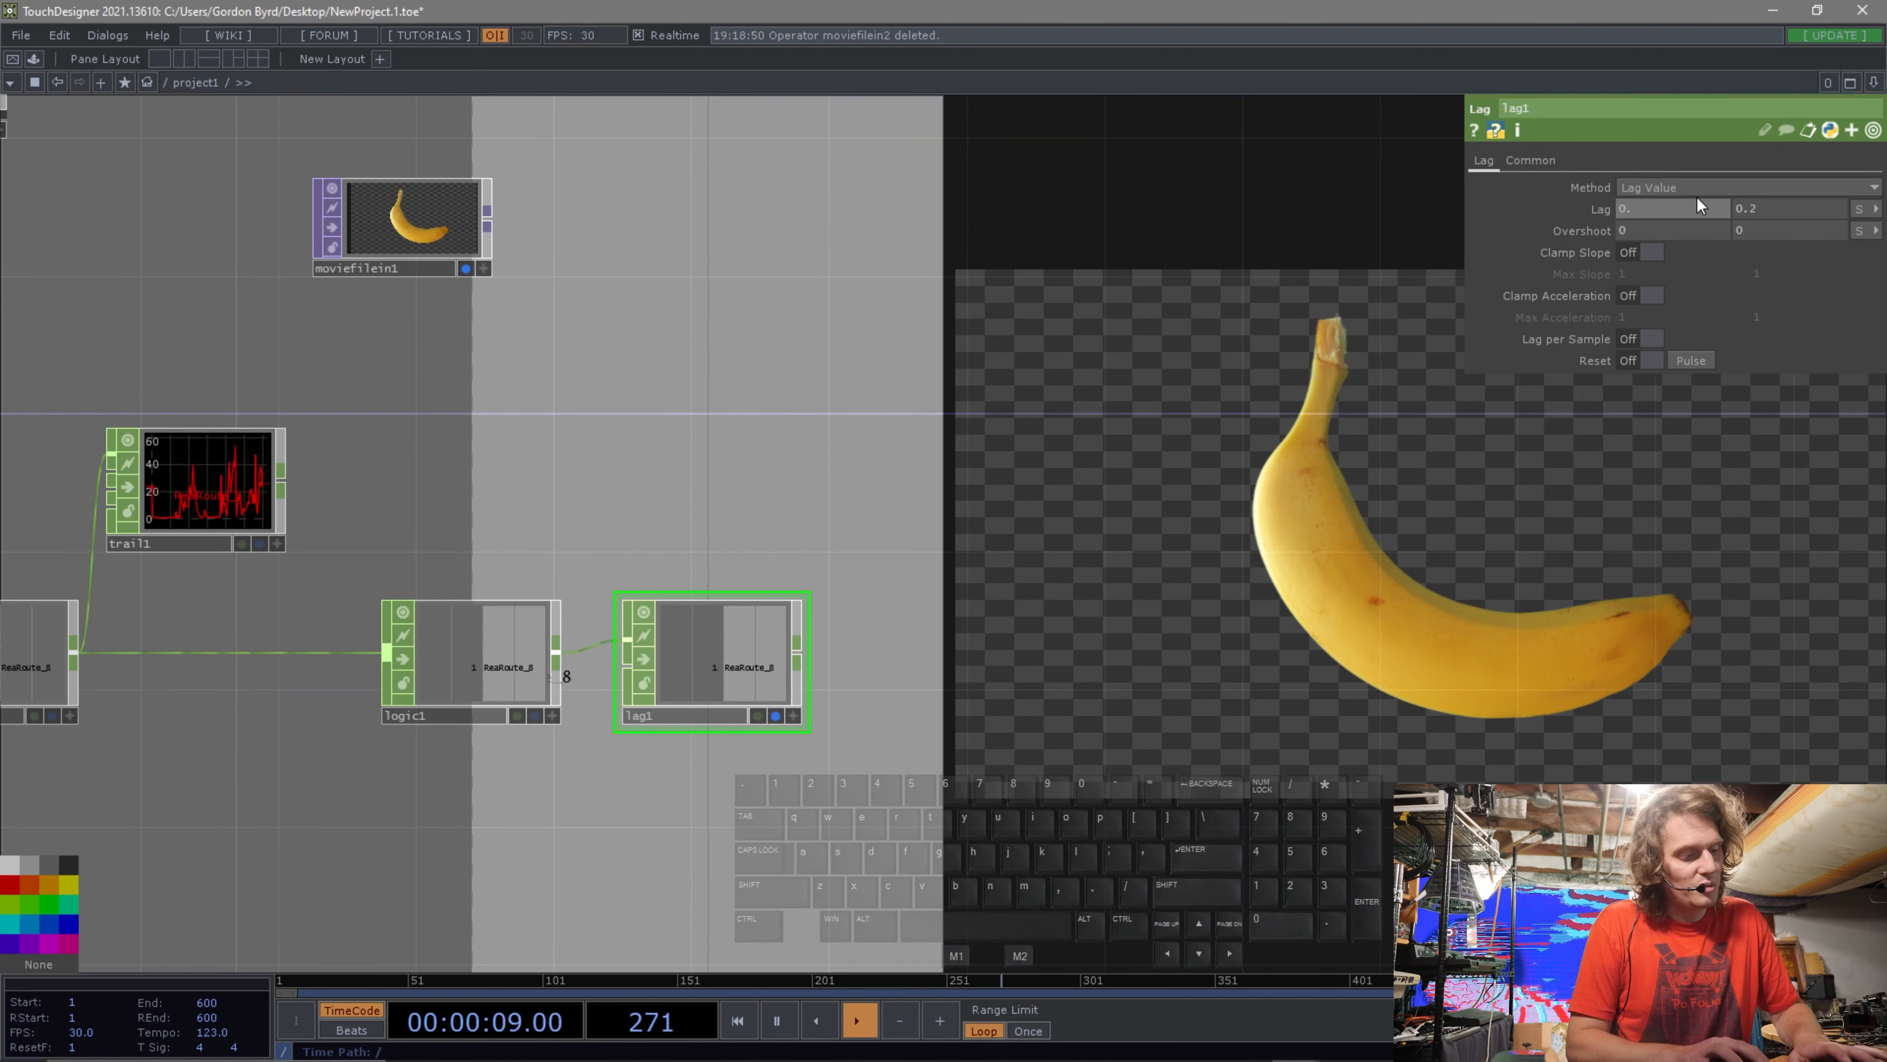
text(2)
click(1760, 209)
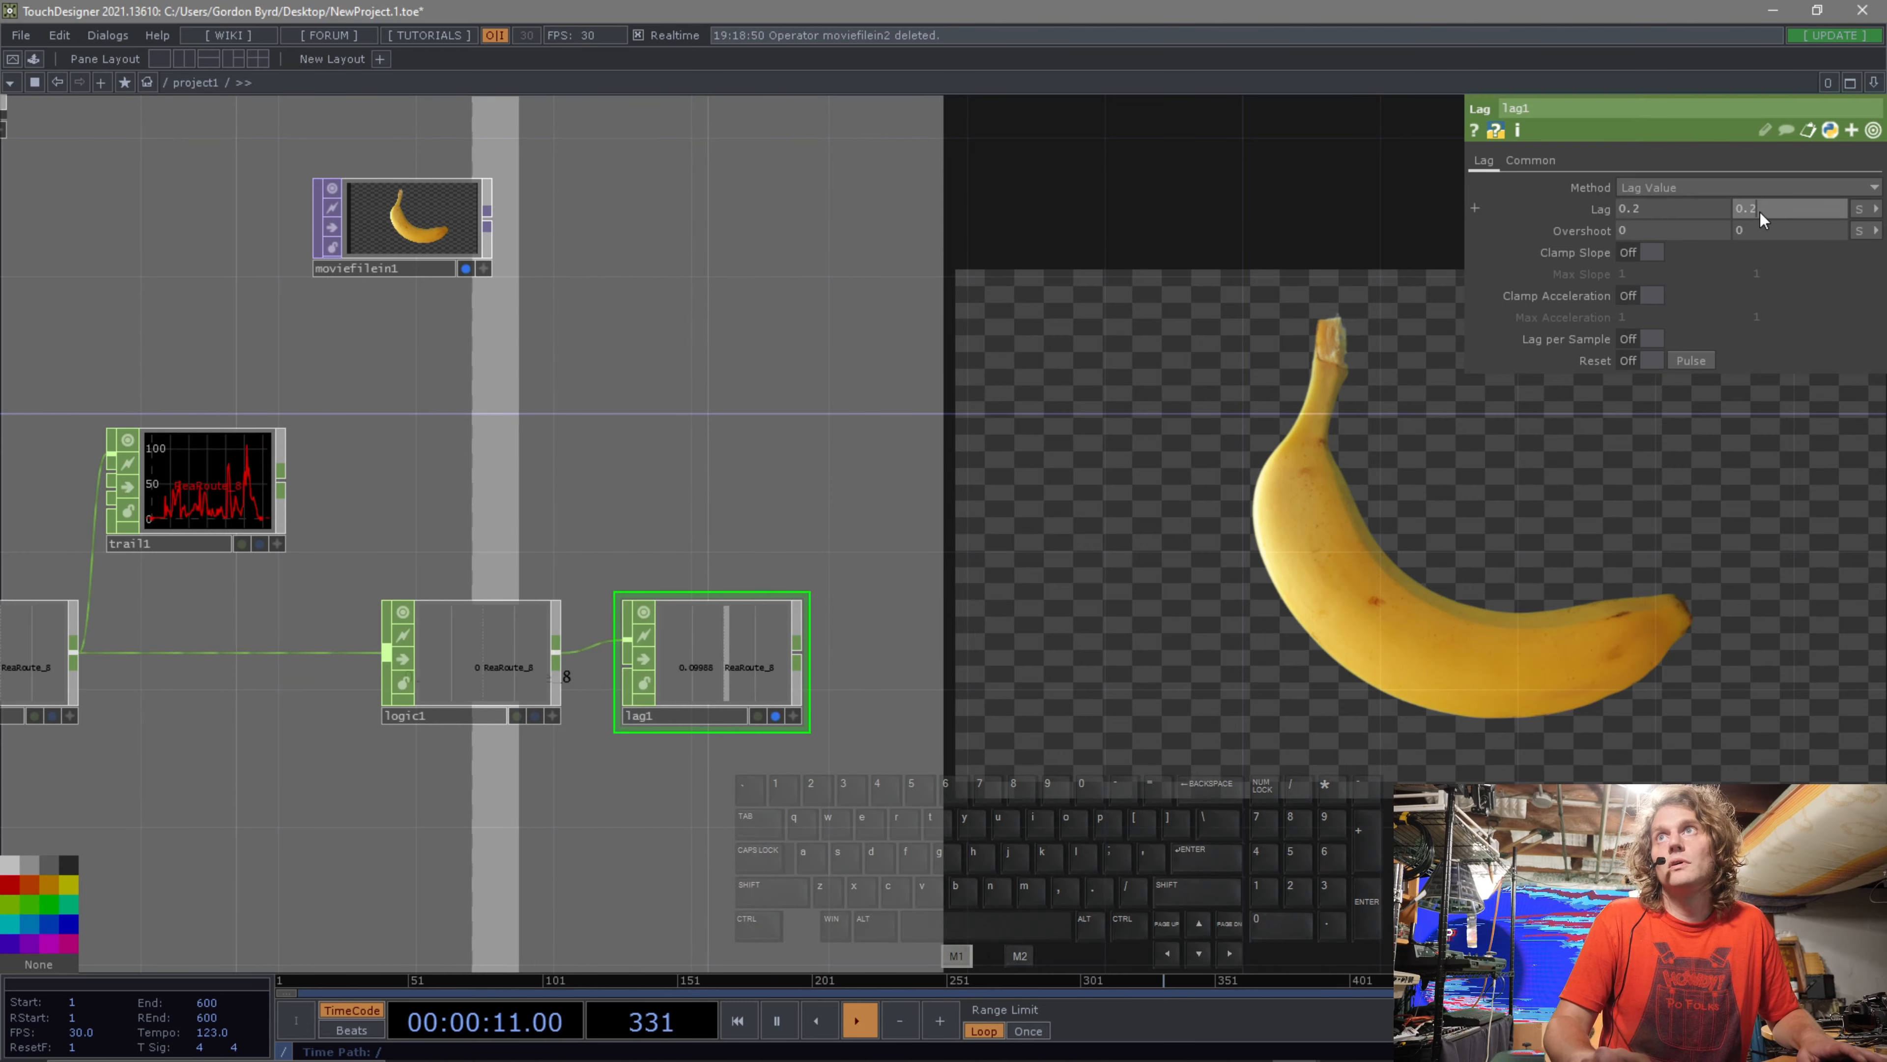
key(BackSpace)
key(BackSpace)
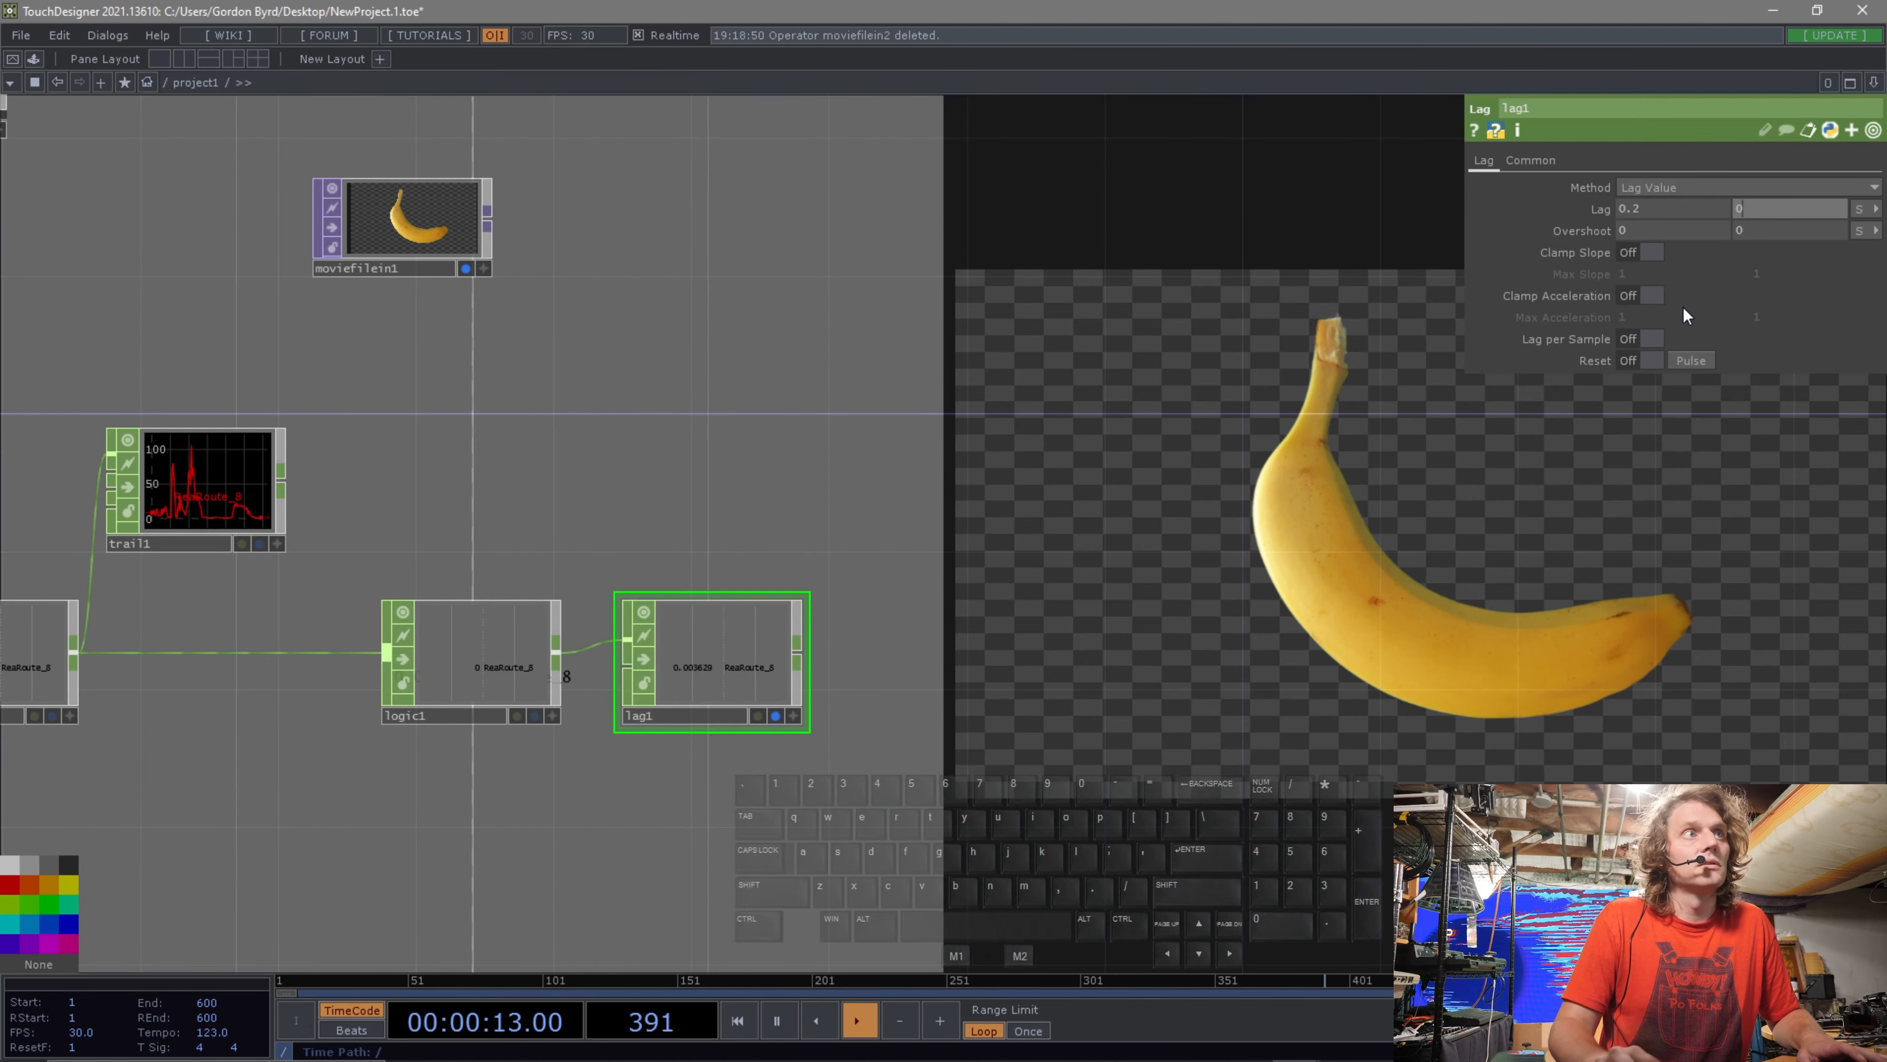
click(1366, 477)
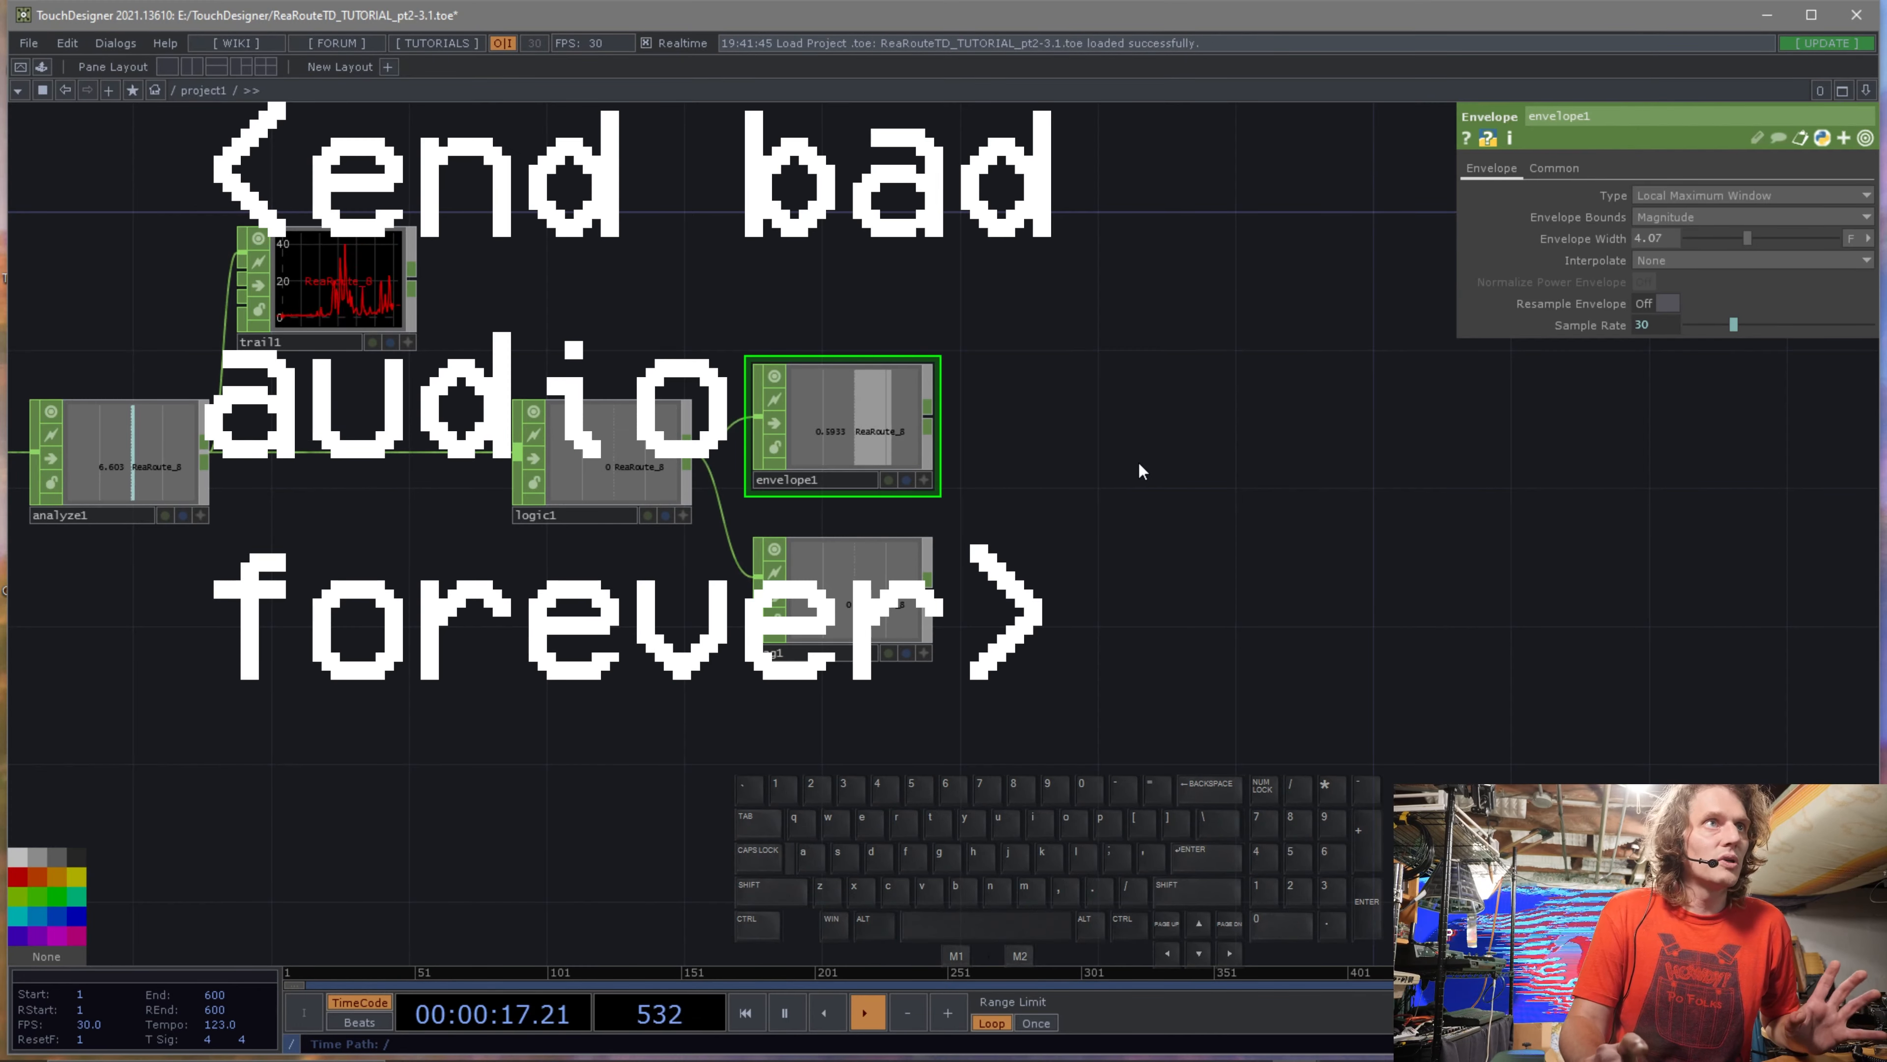
Try setting both of the Lag CHOP's lag values to 0.1.
drag(1141, 467, 936, 546)
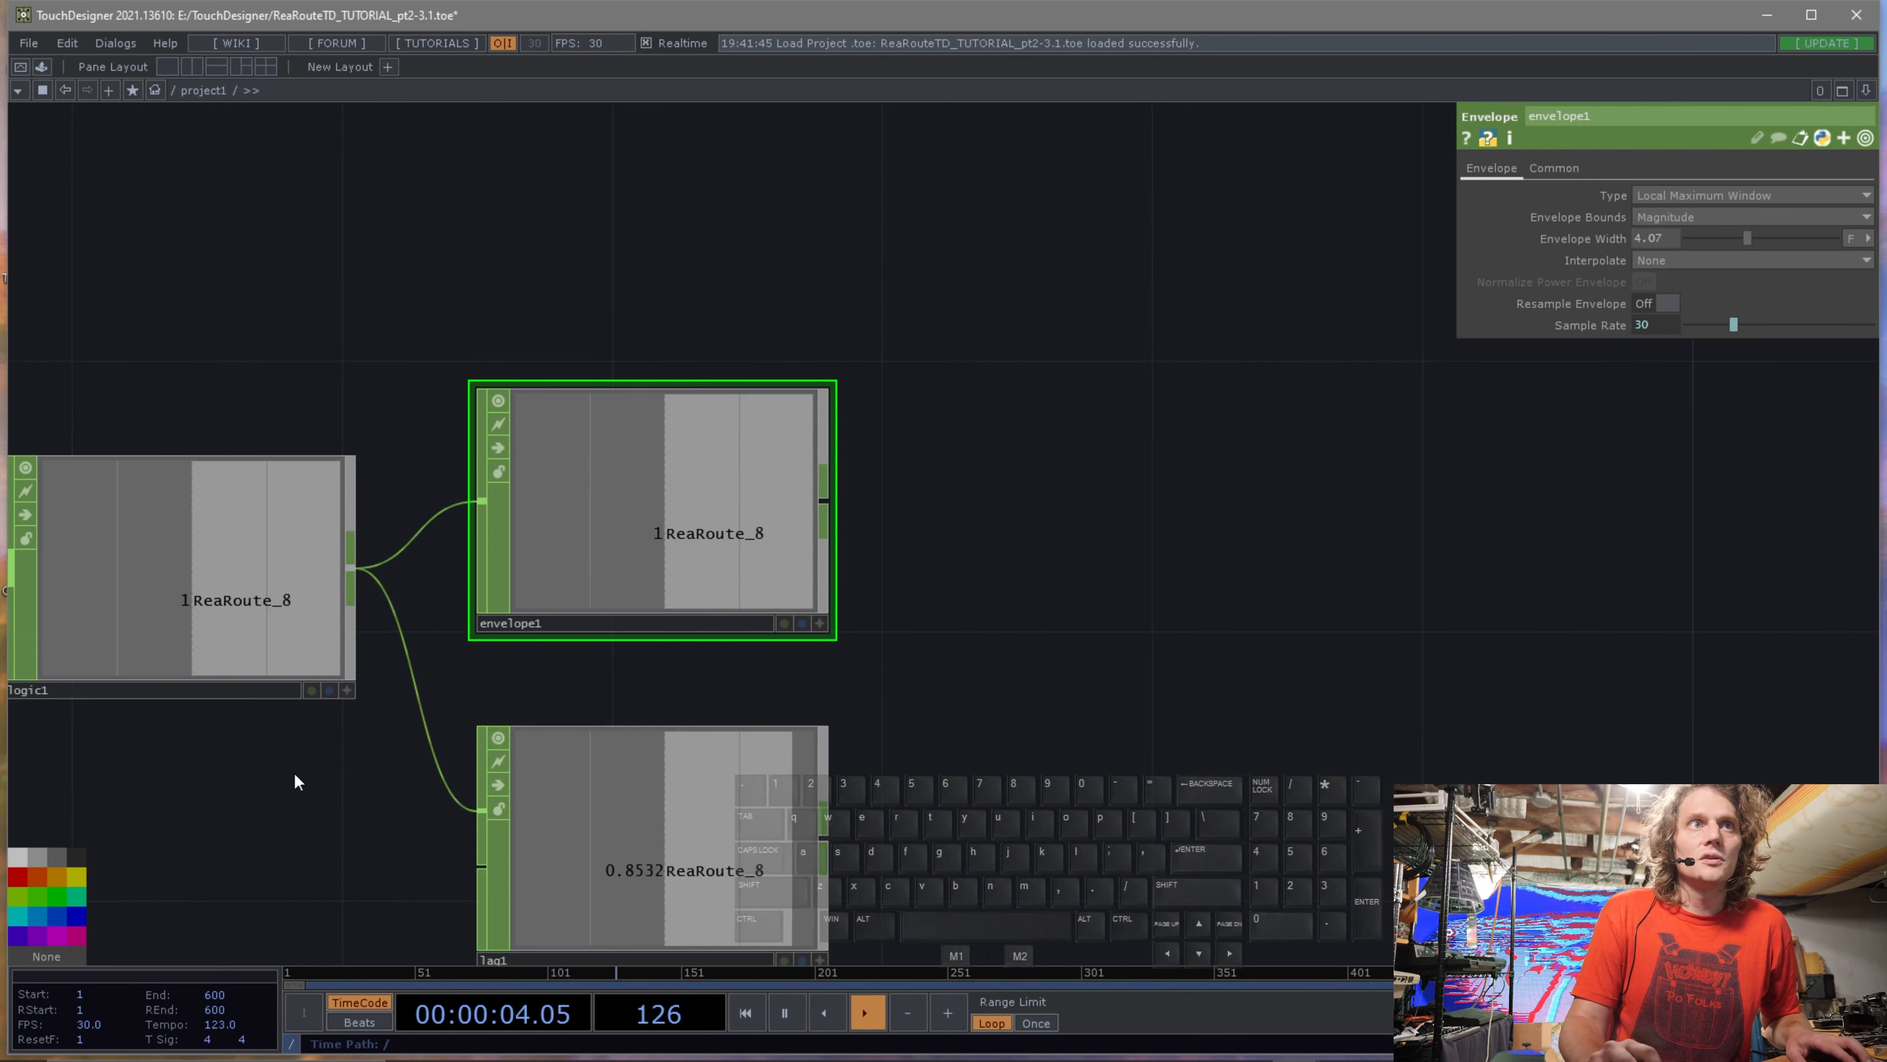
drag(295, 781, 607, 658)
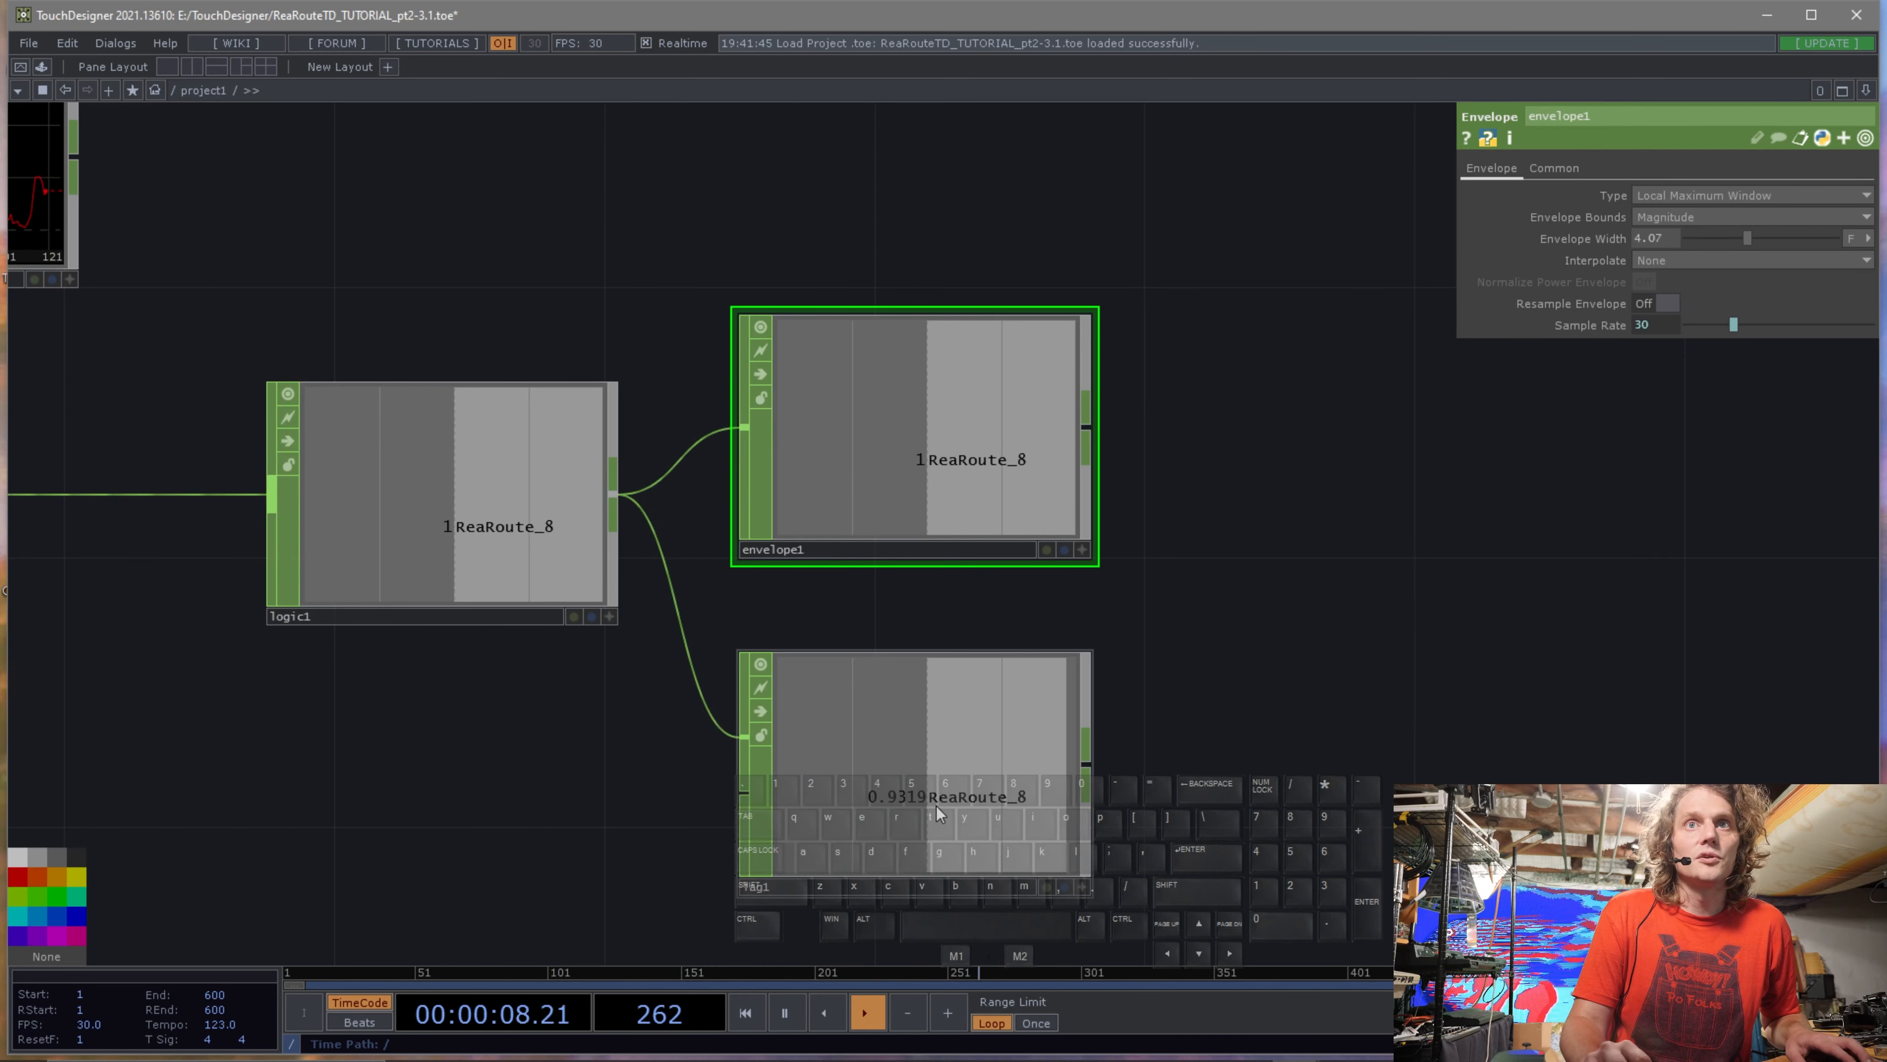
click(967, 793)
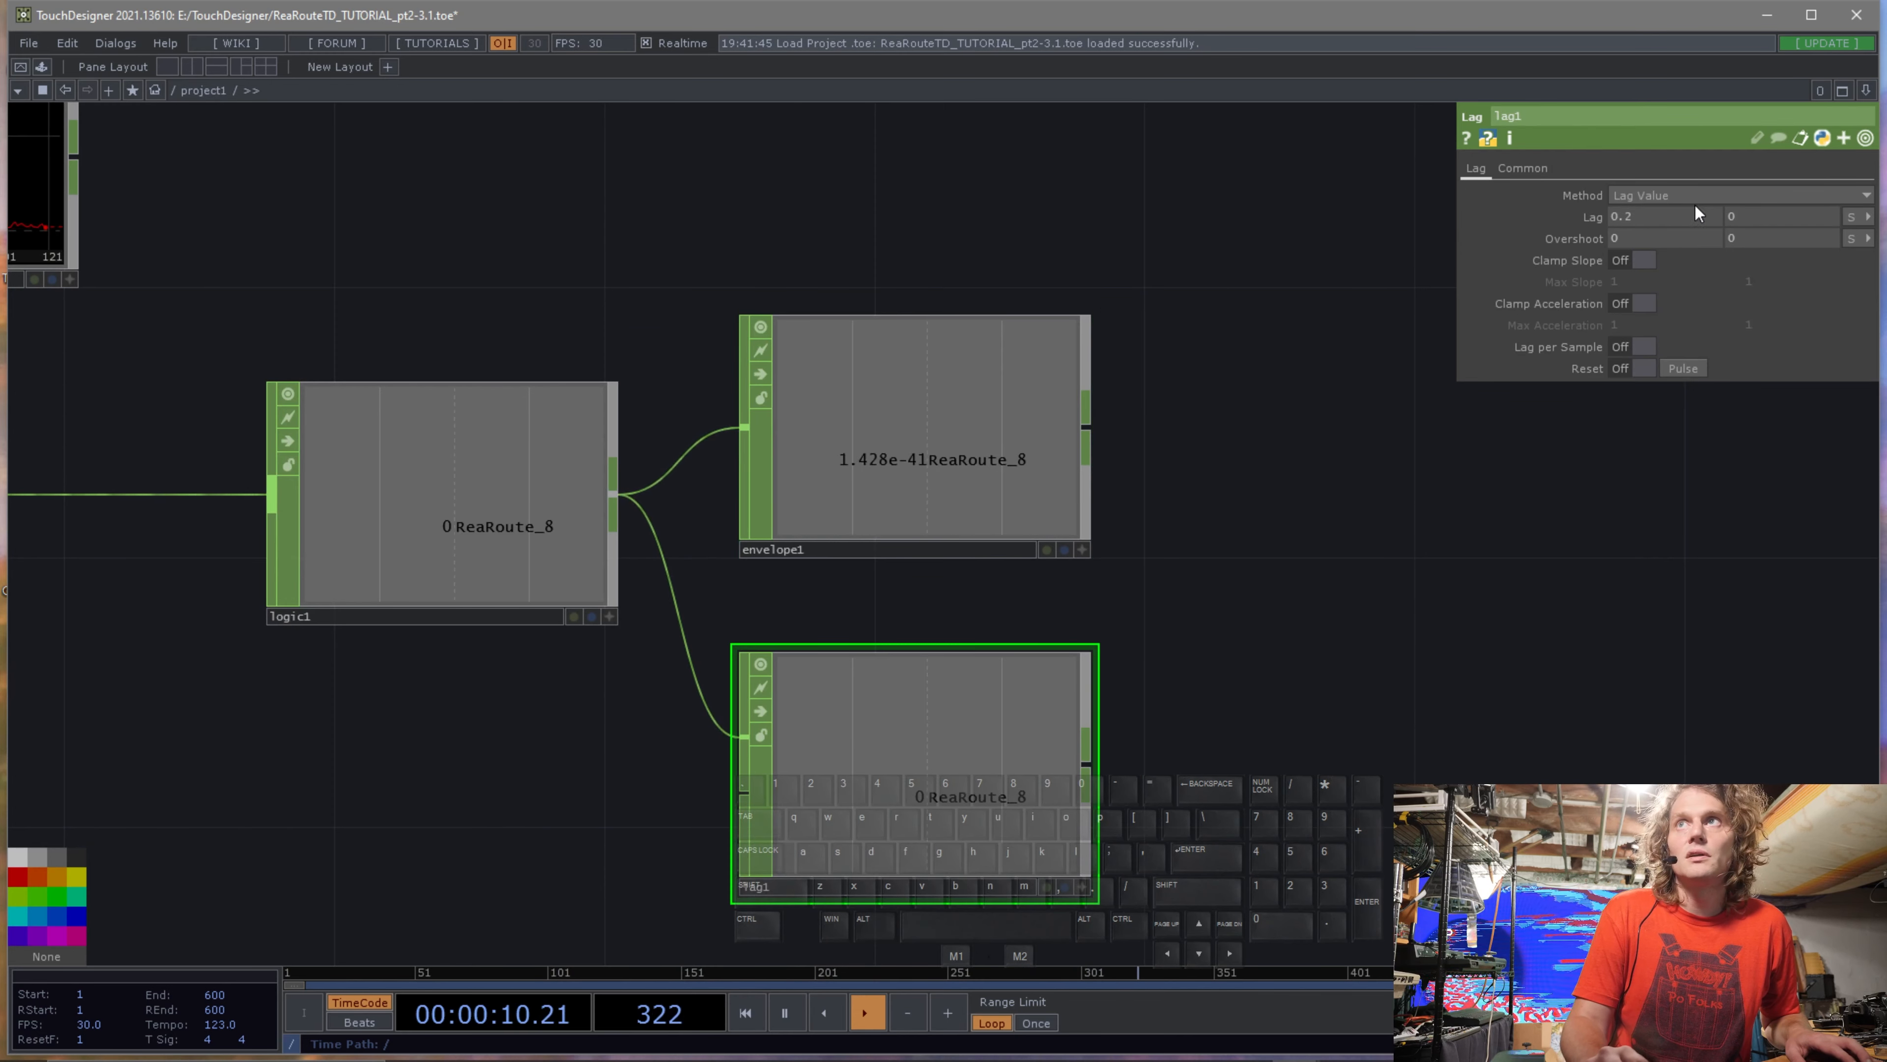
drag(1643, 216, 1623, 216)
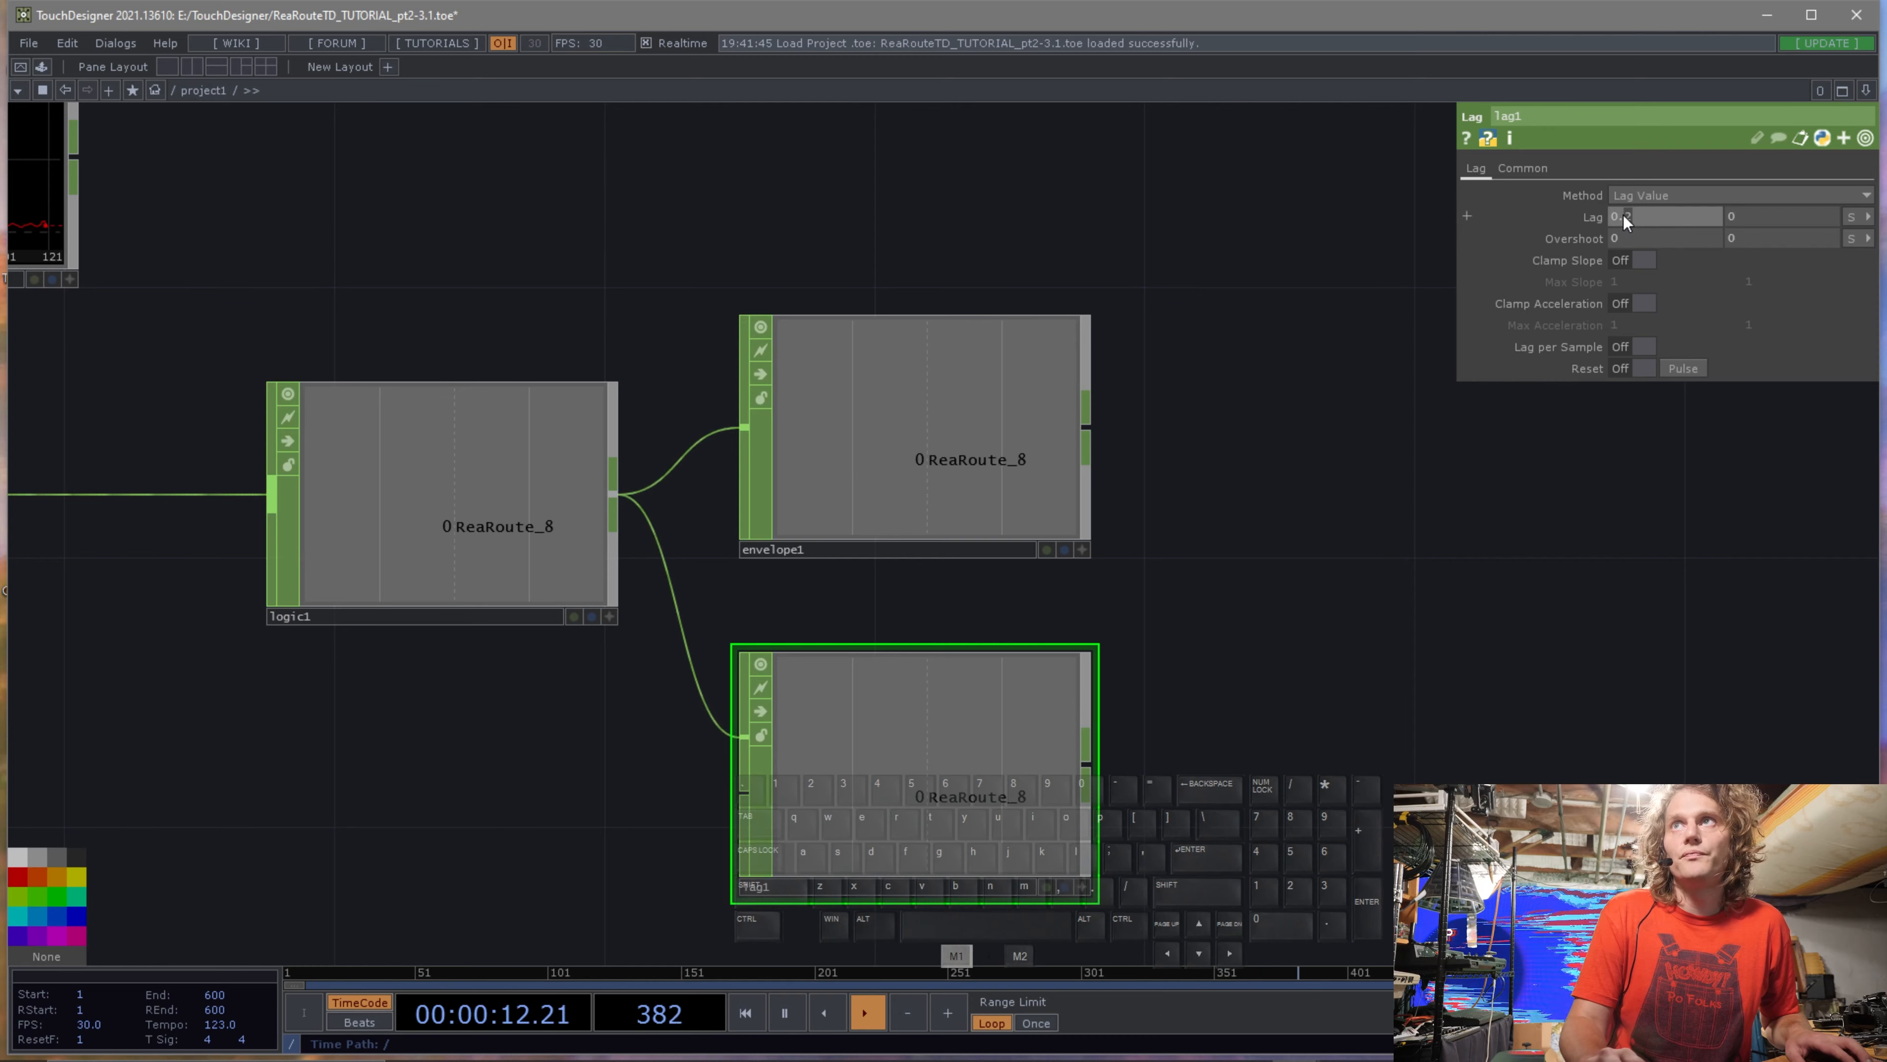
text(1)
click(1757, 217)
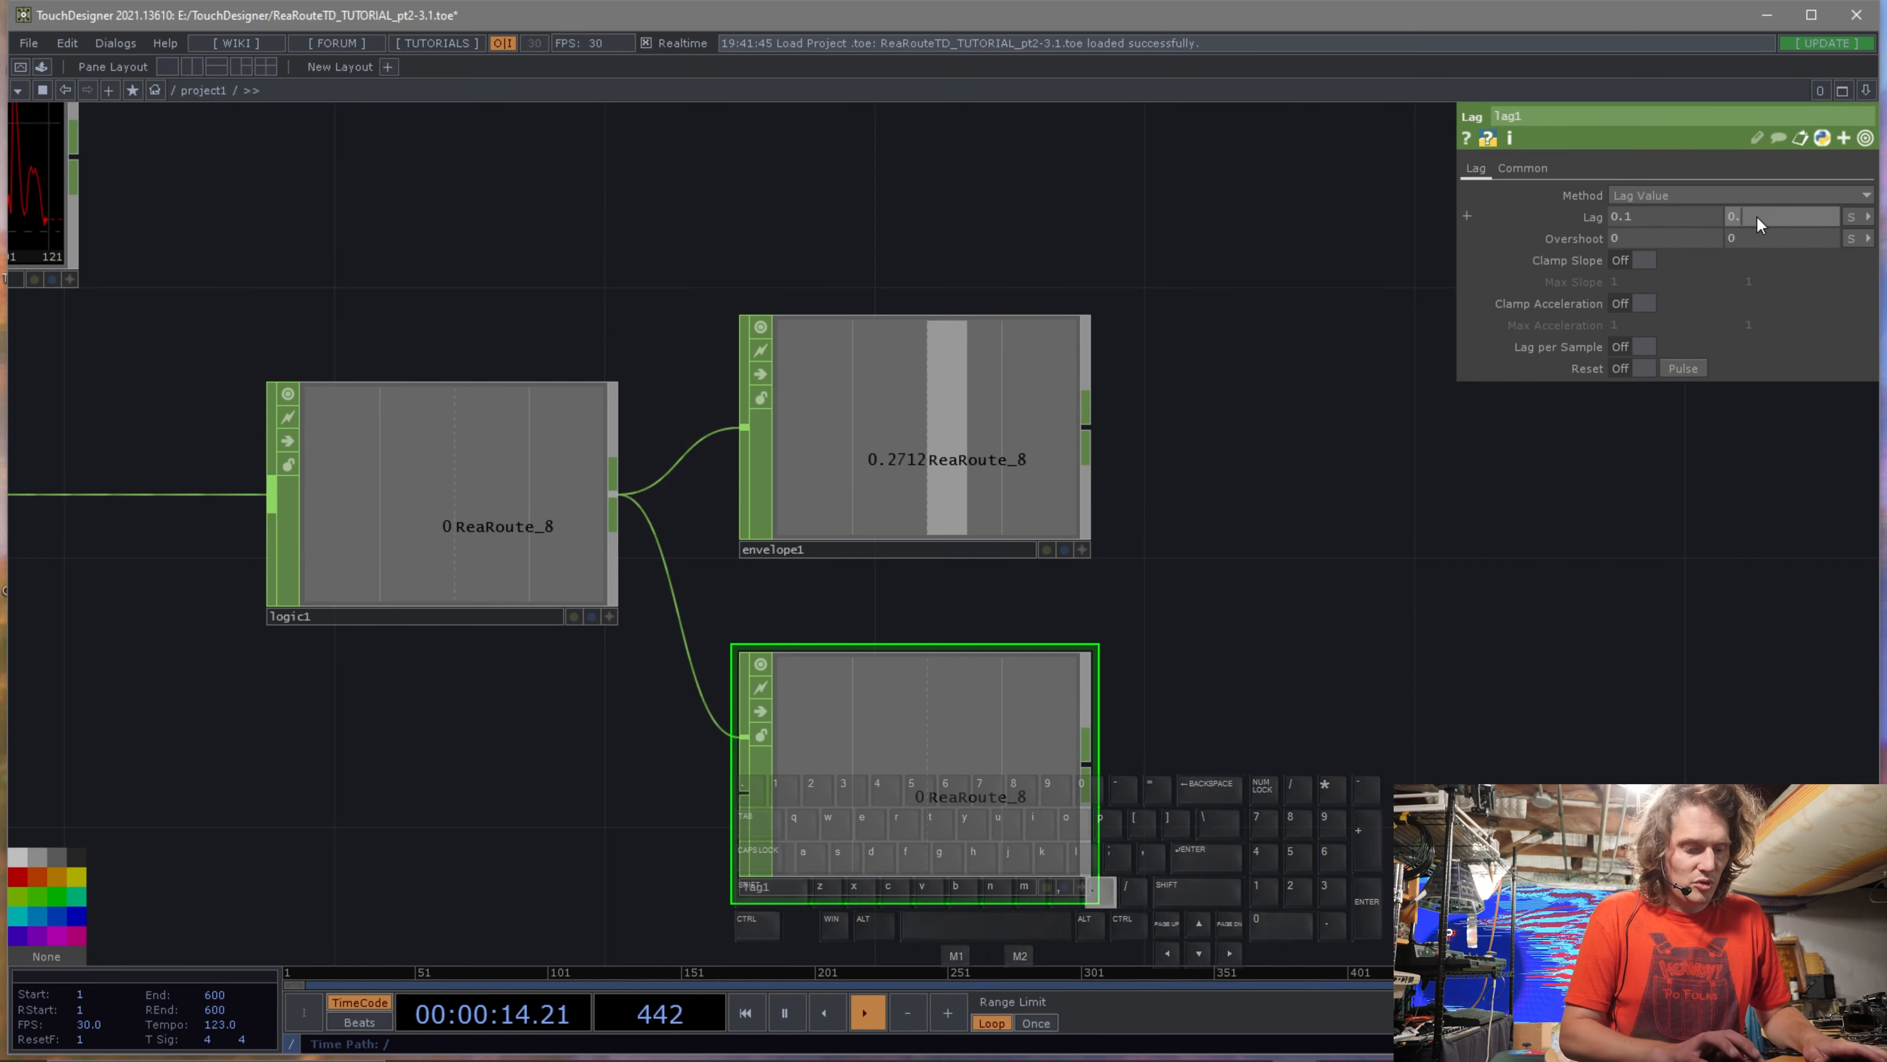
text(.1)
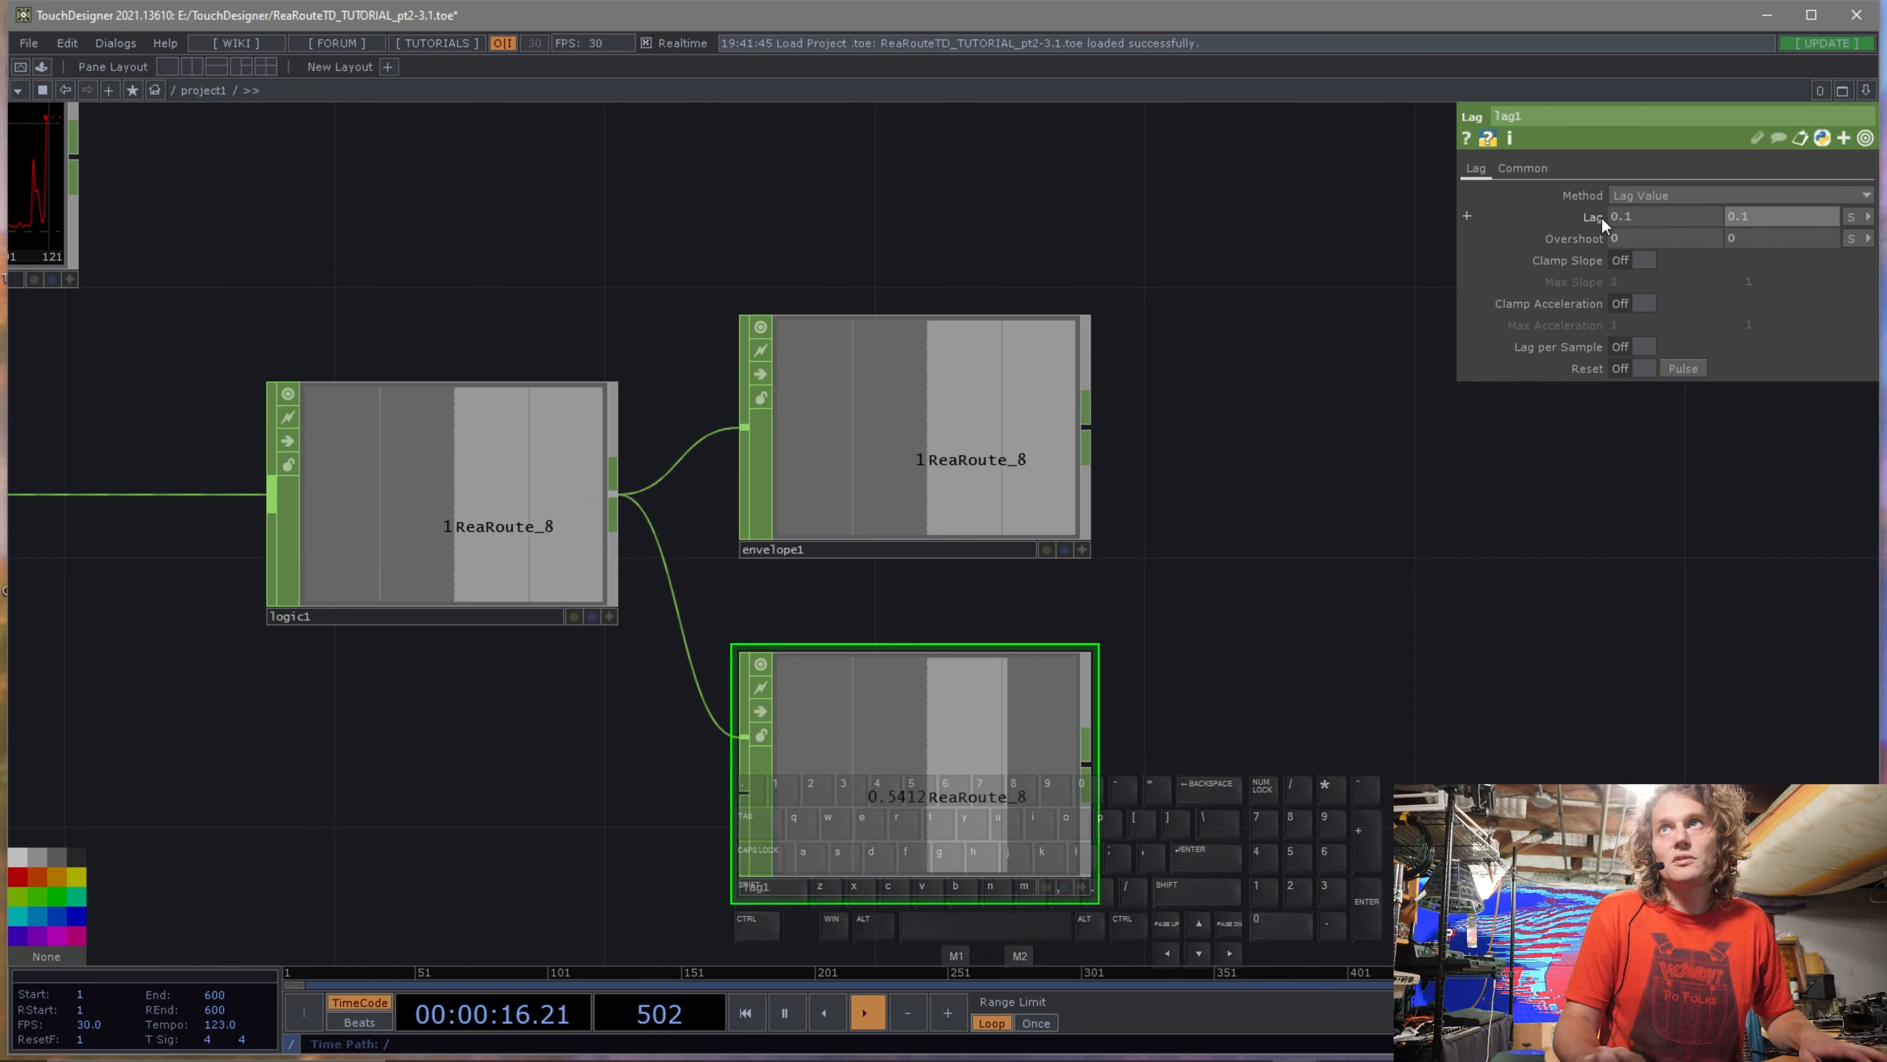
drag(1600, 214, 1607, 192)
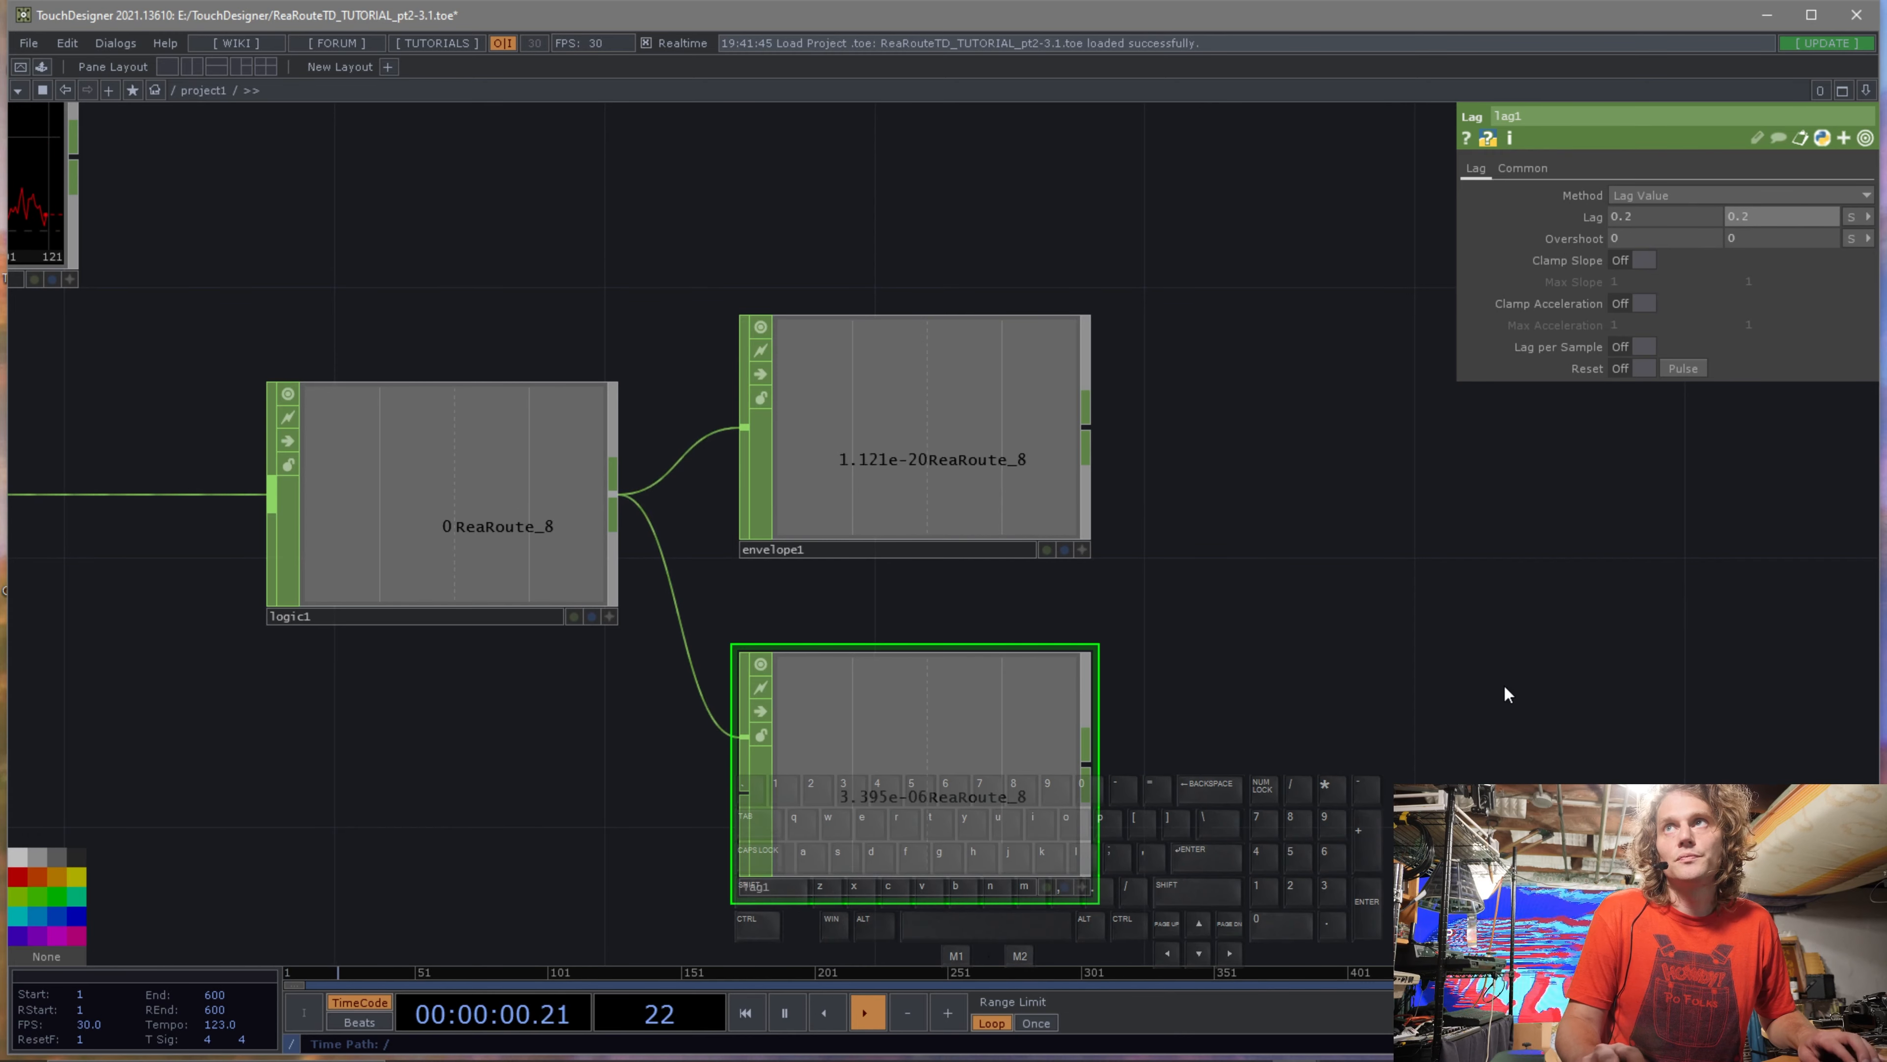
Add a Circle TOP to the network above the Envelope CHOP.
key(h)
key(Tab)
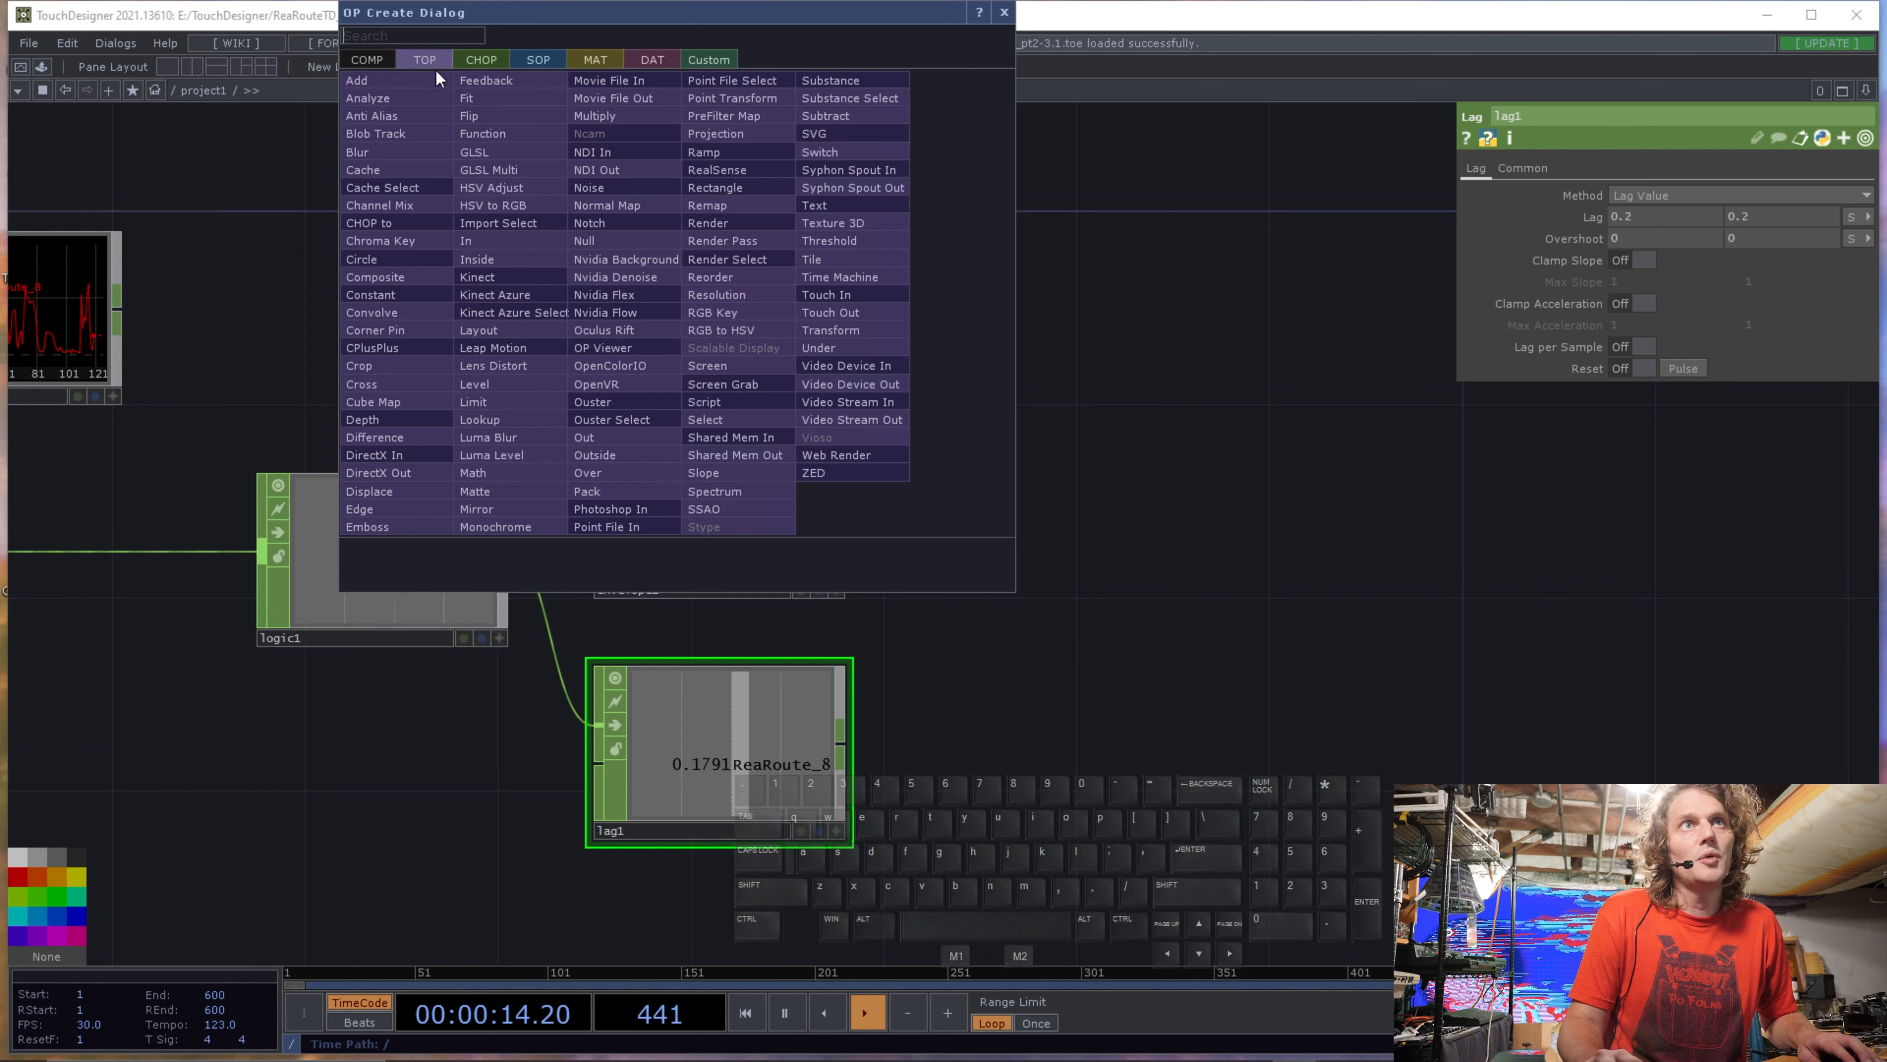
click(391, 262)
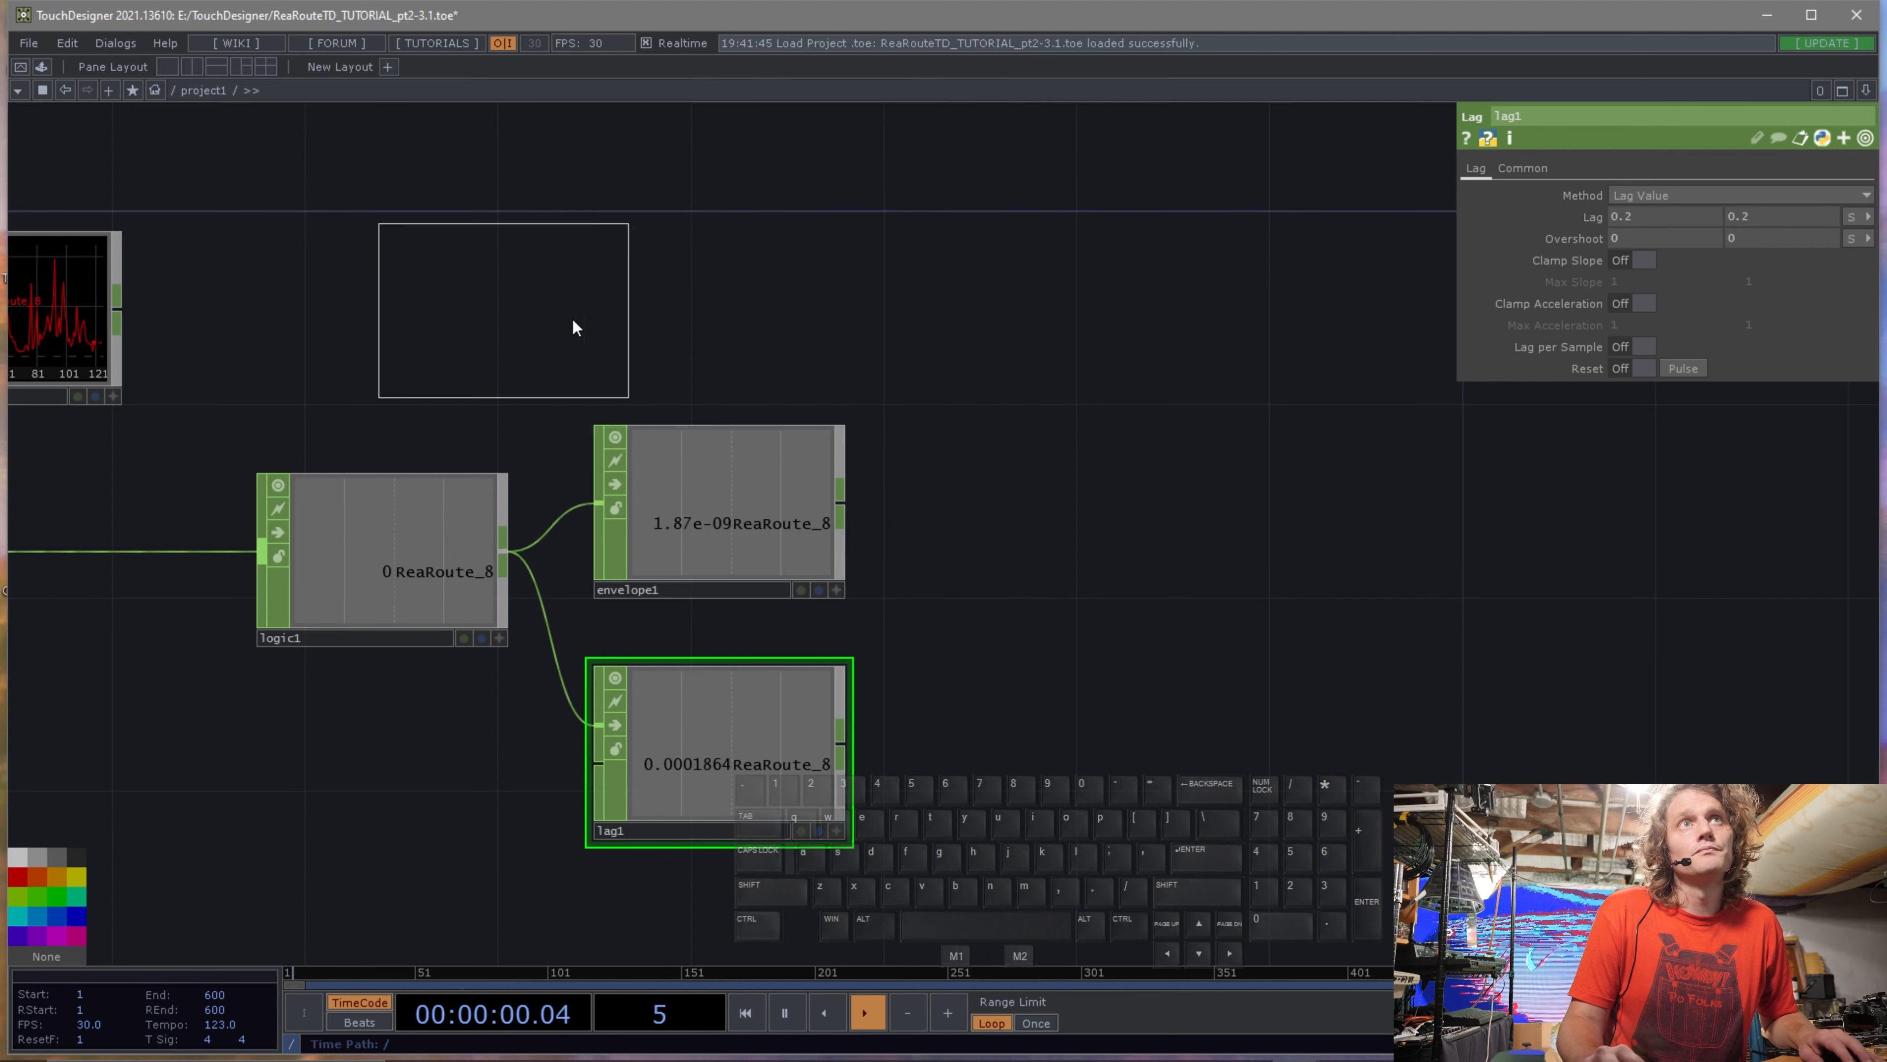
click(732, 305)
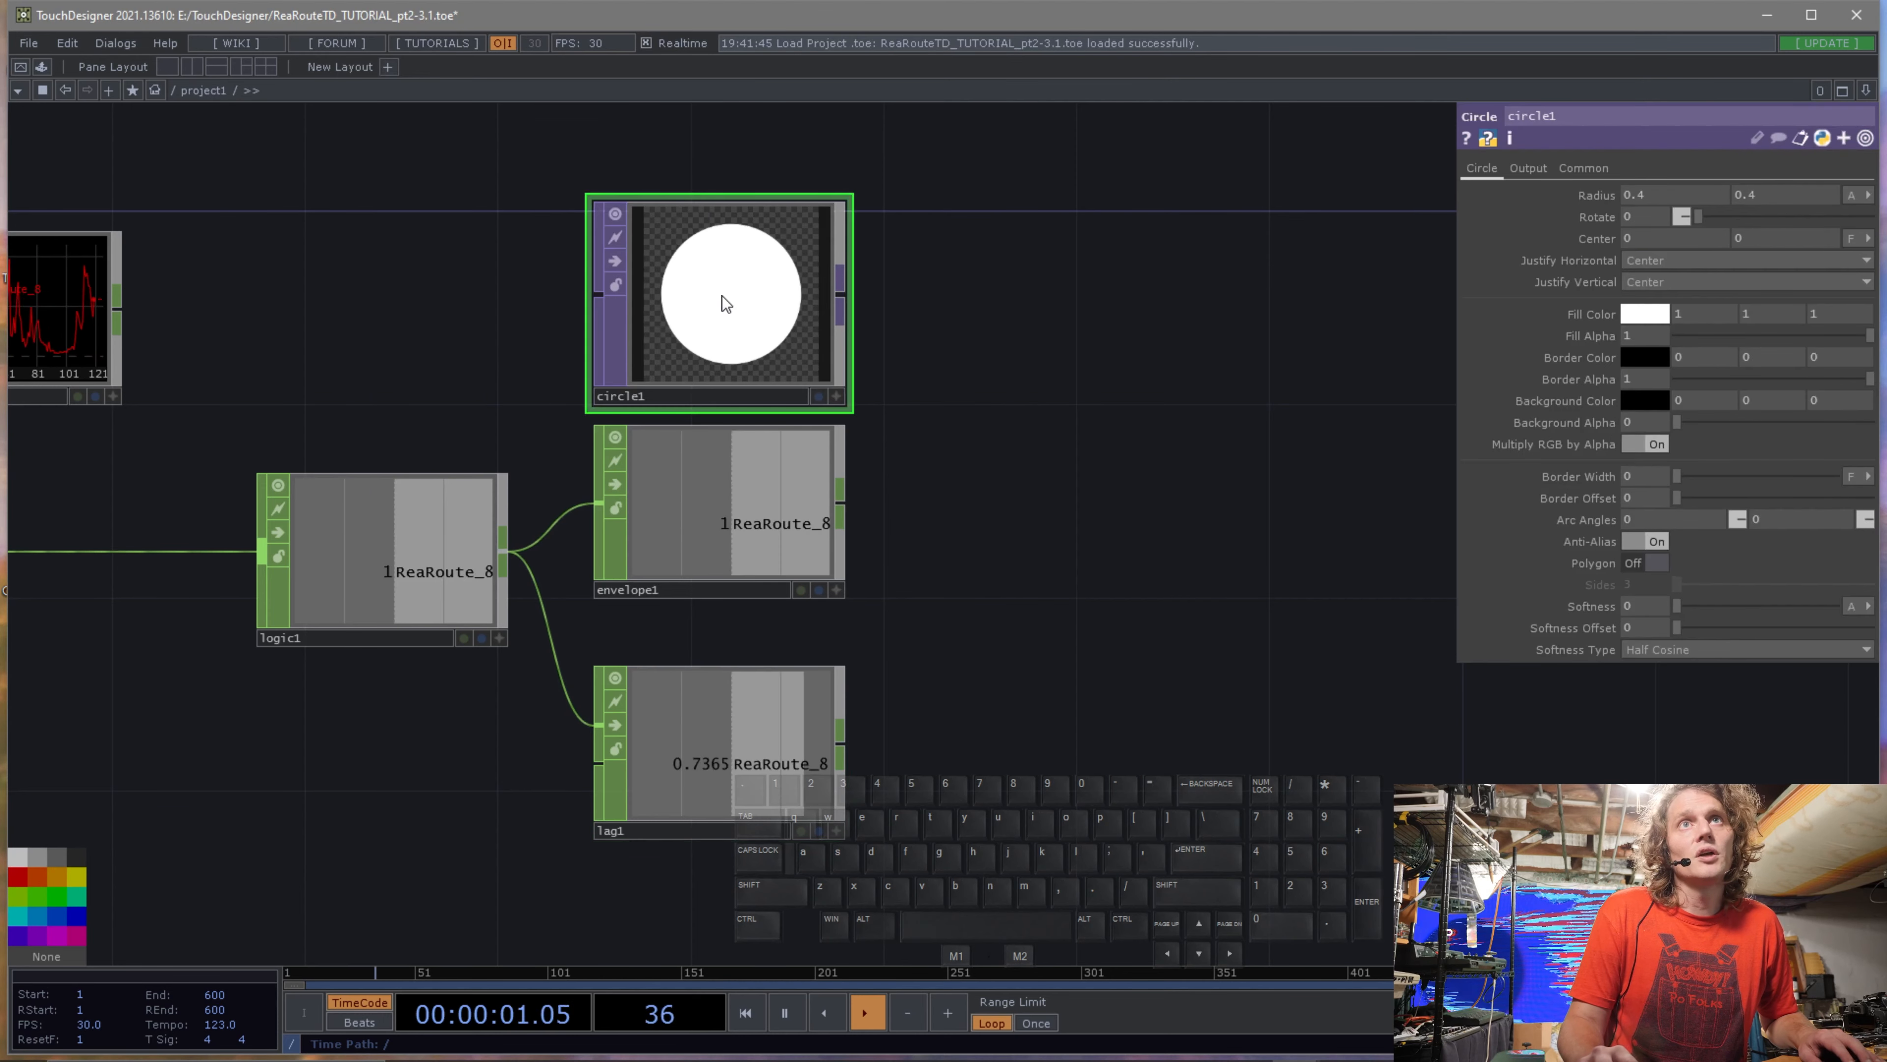
Set the Circle TOP's resolution to 1280 x 720.
click(1583, 167)
drag(766, 270, 766, 222)
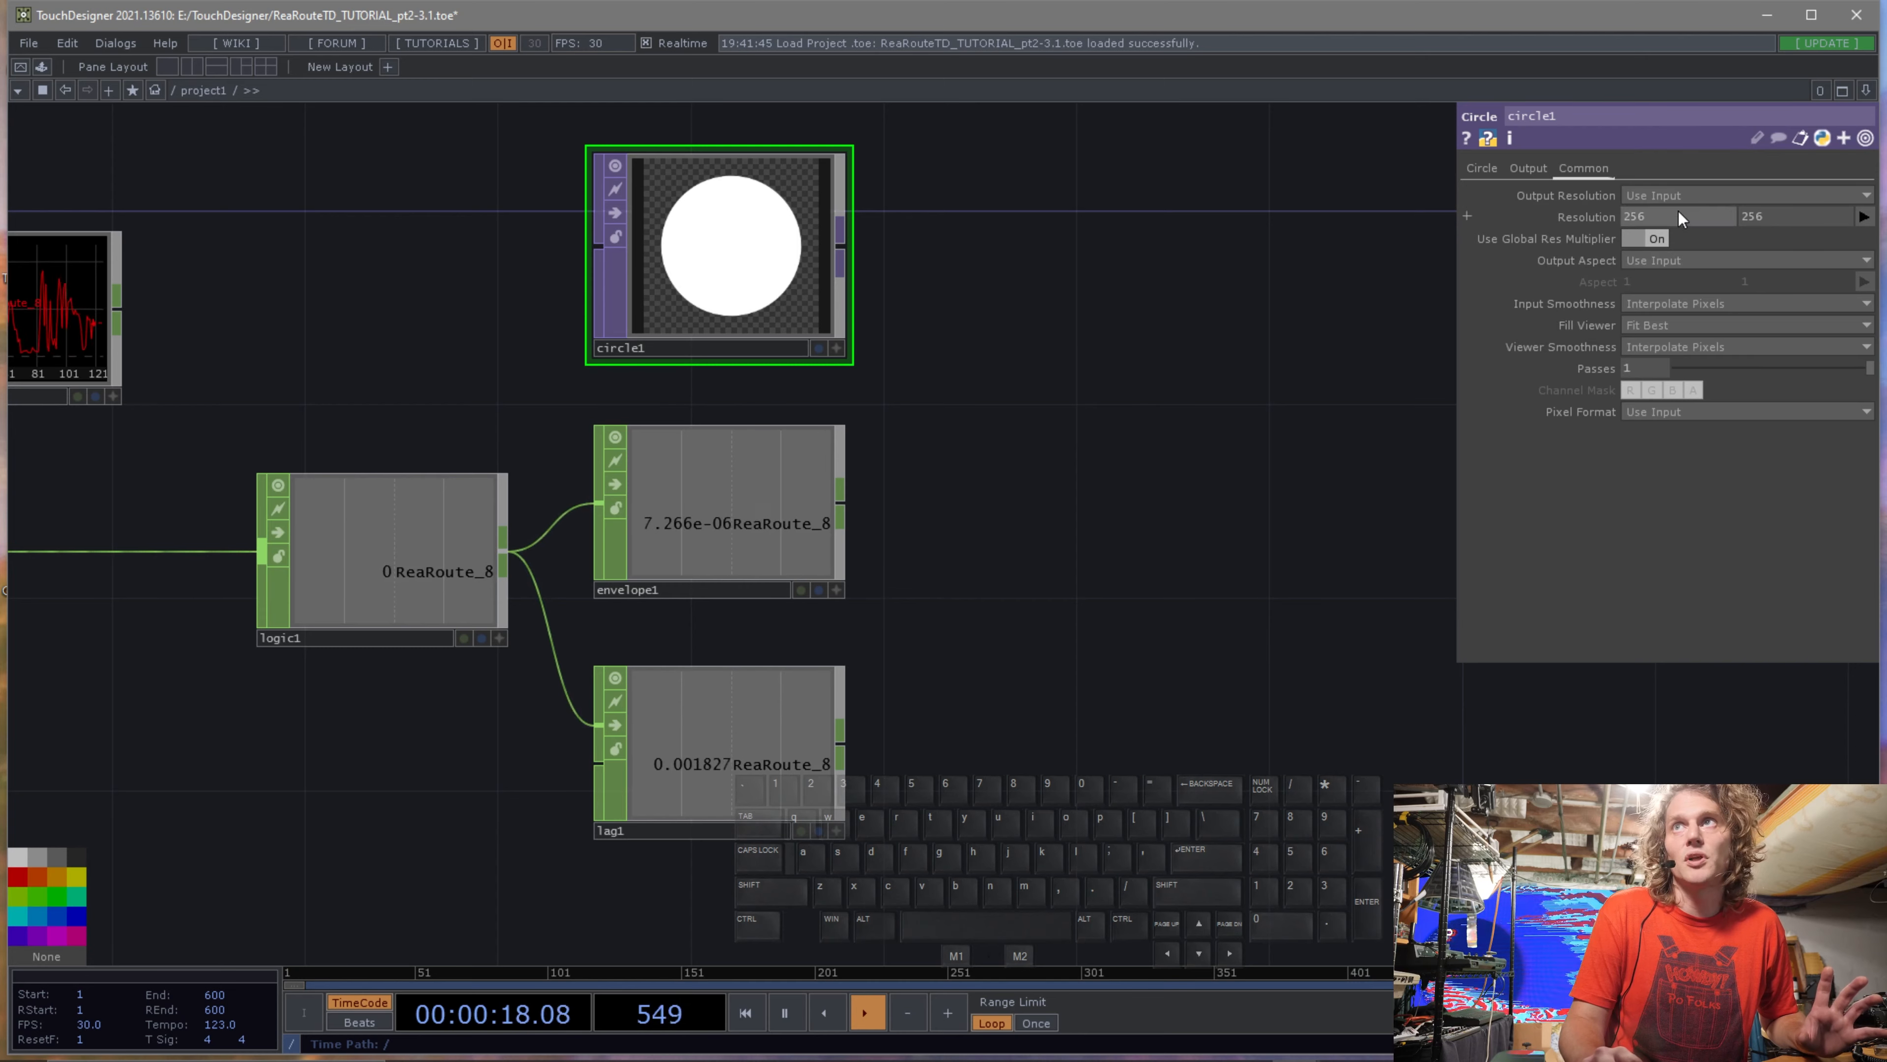
click(1858, 195)
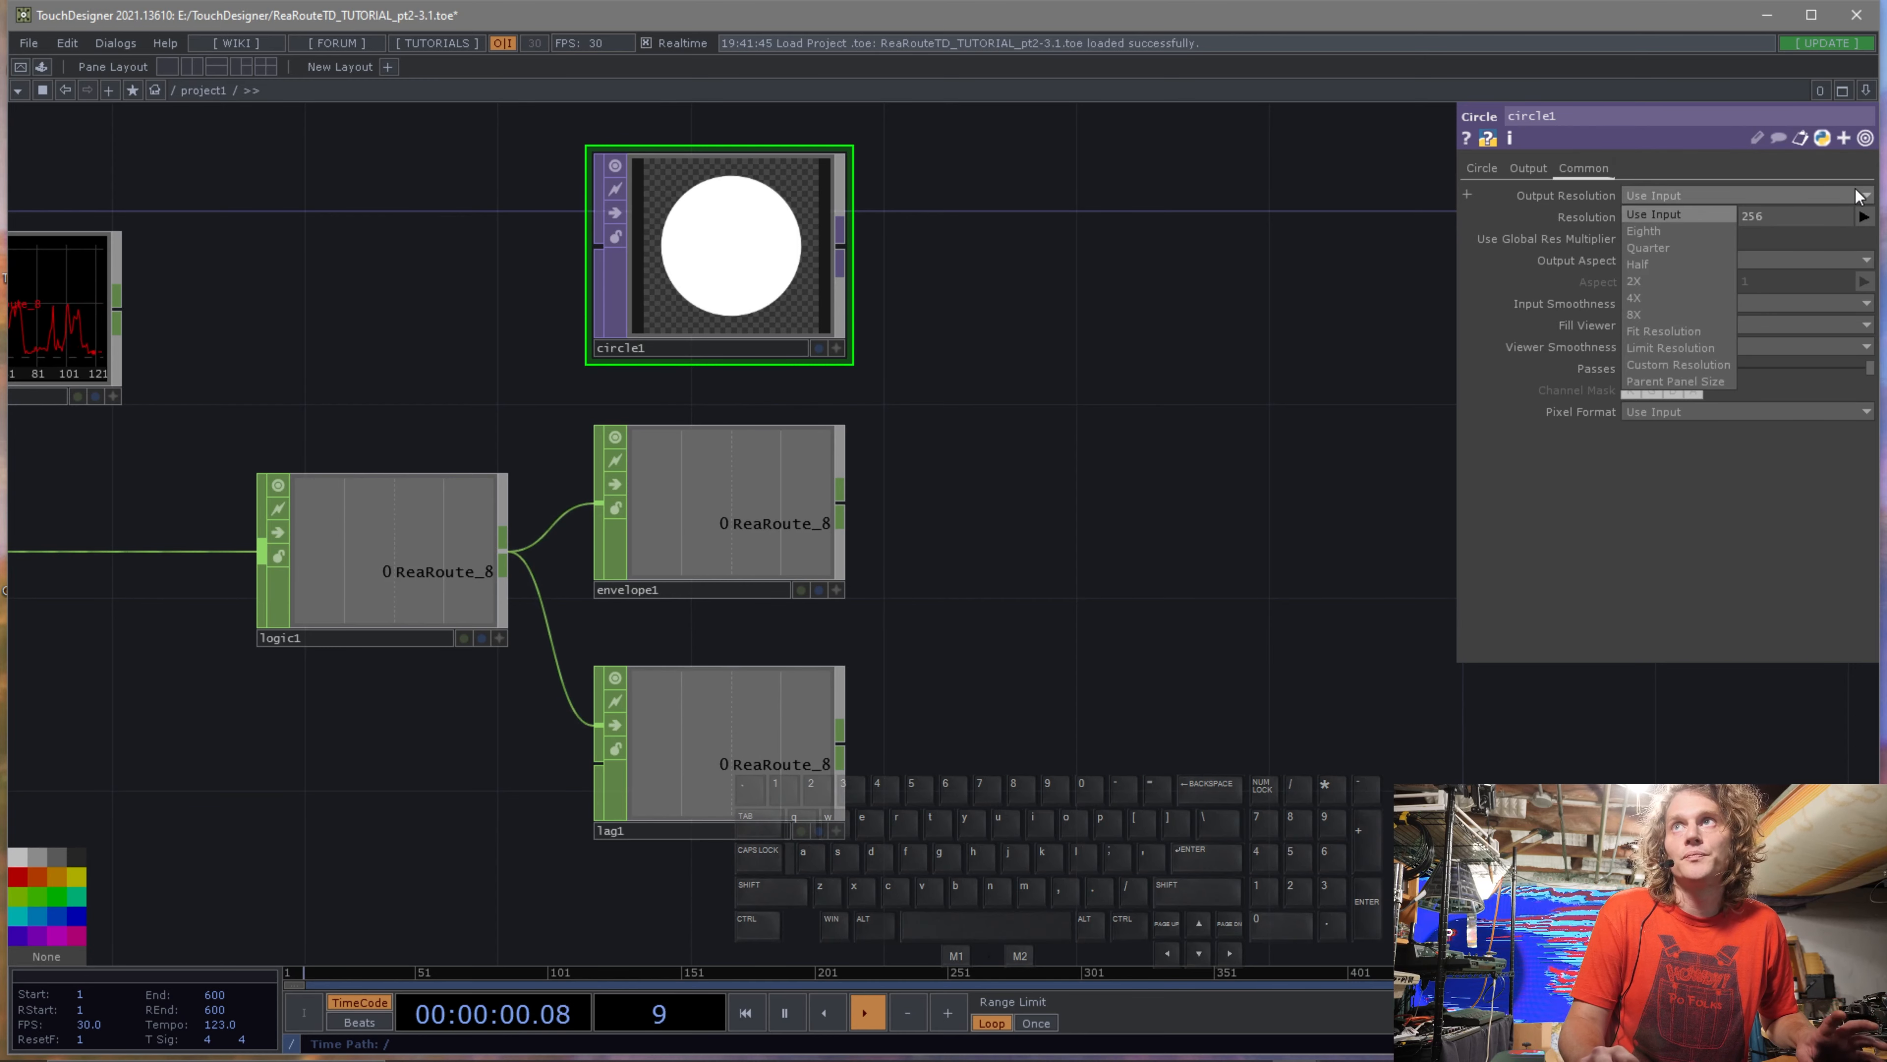
click(1858, 195)
click(1864, 217)
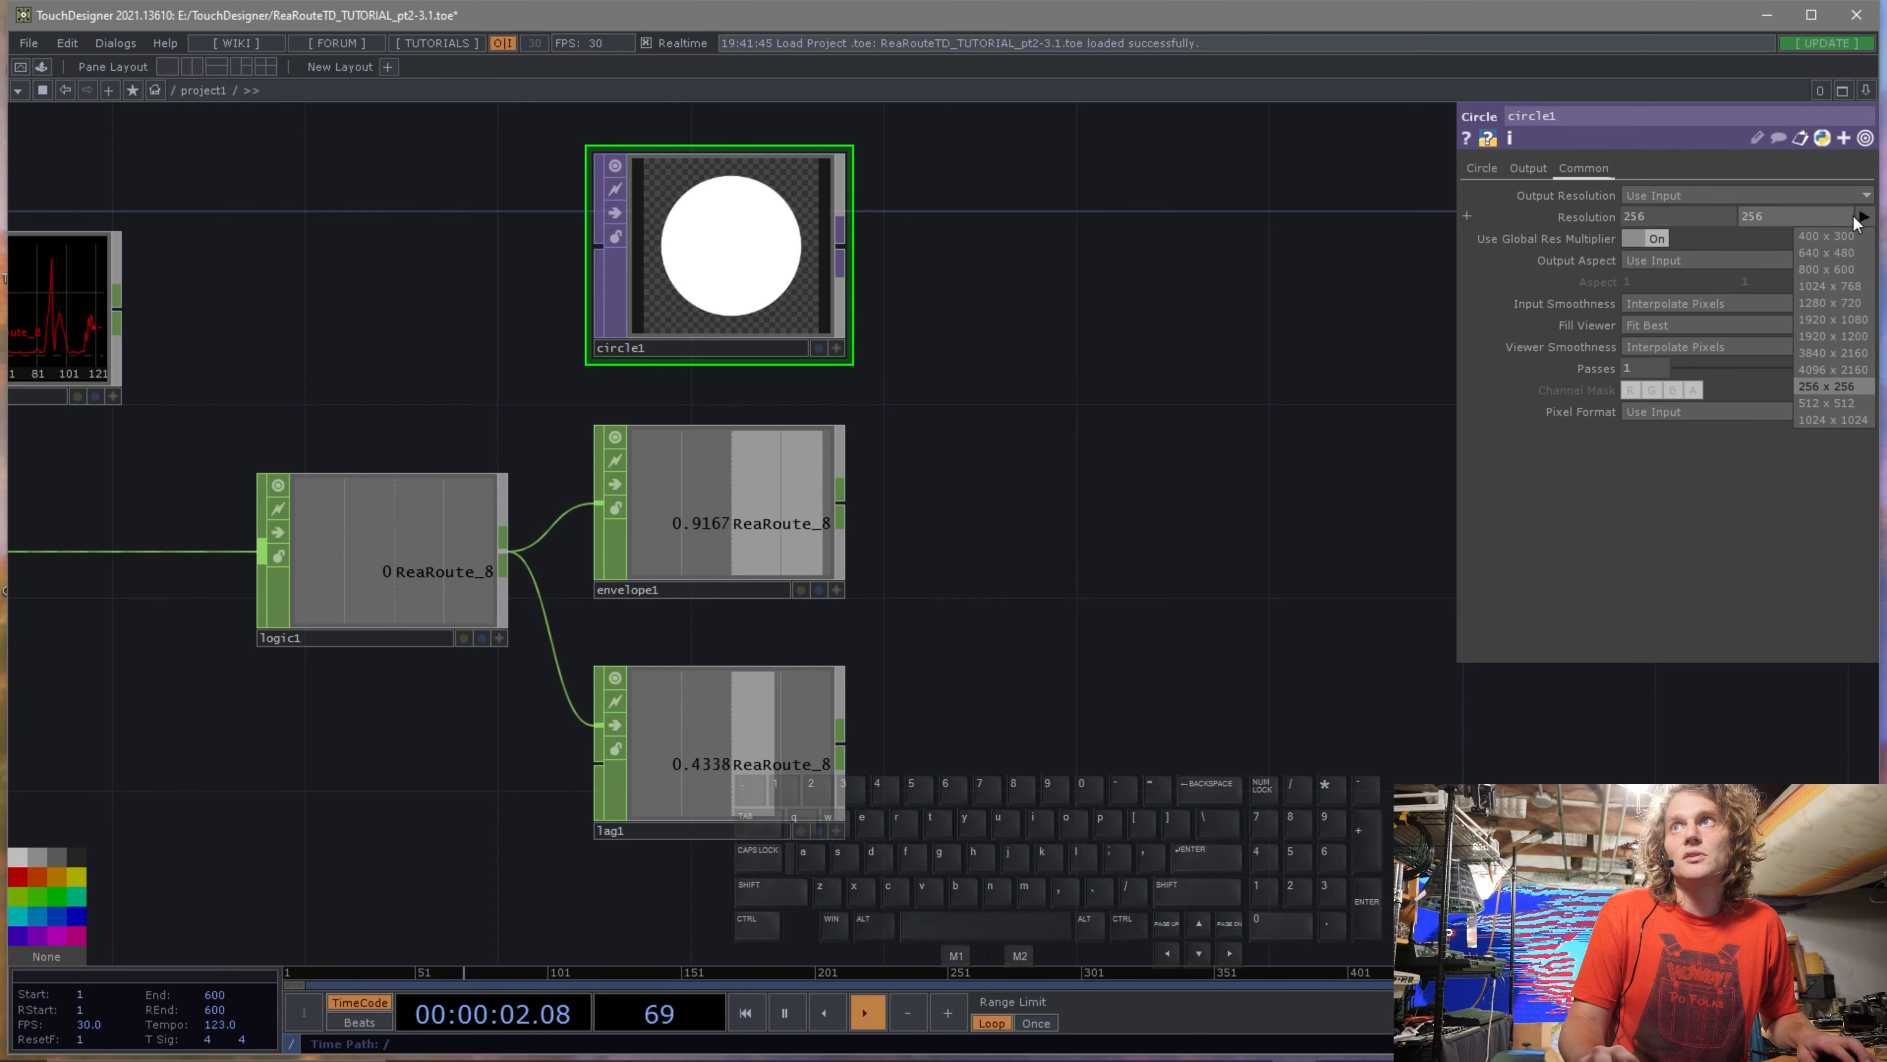
click(1839, 309)
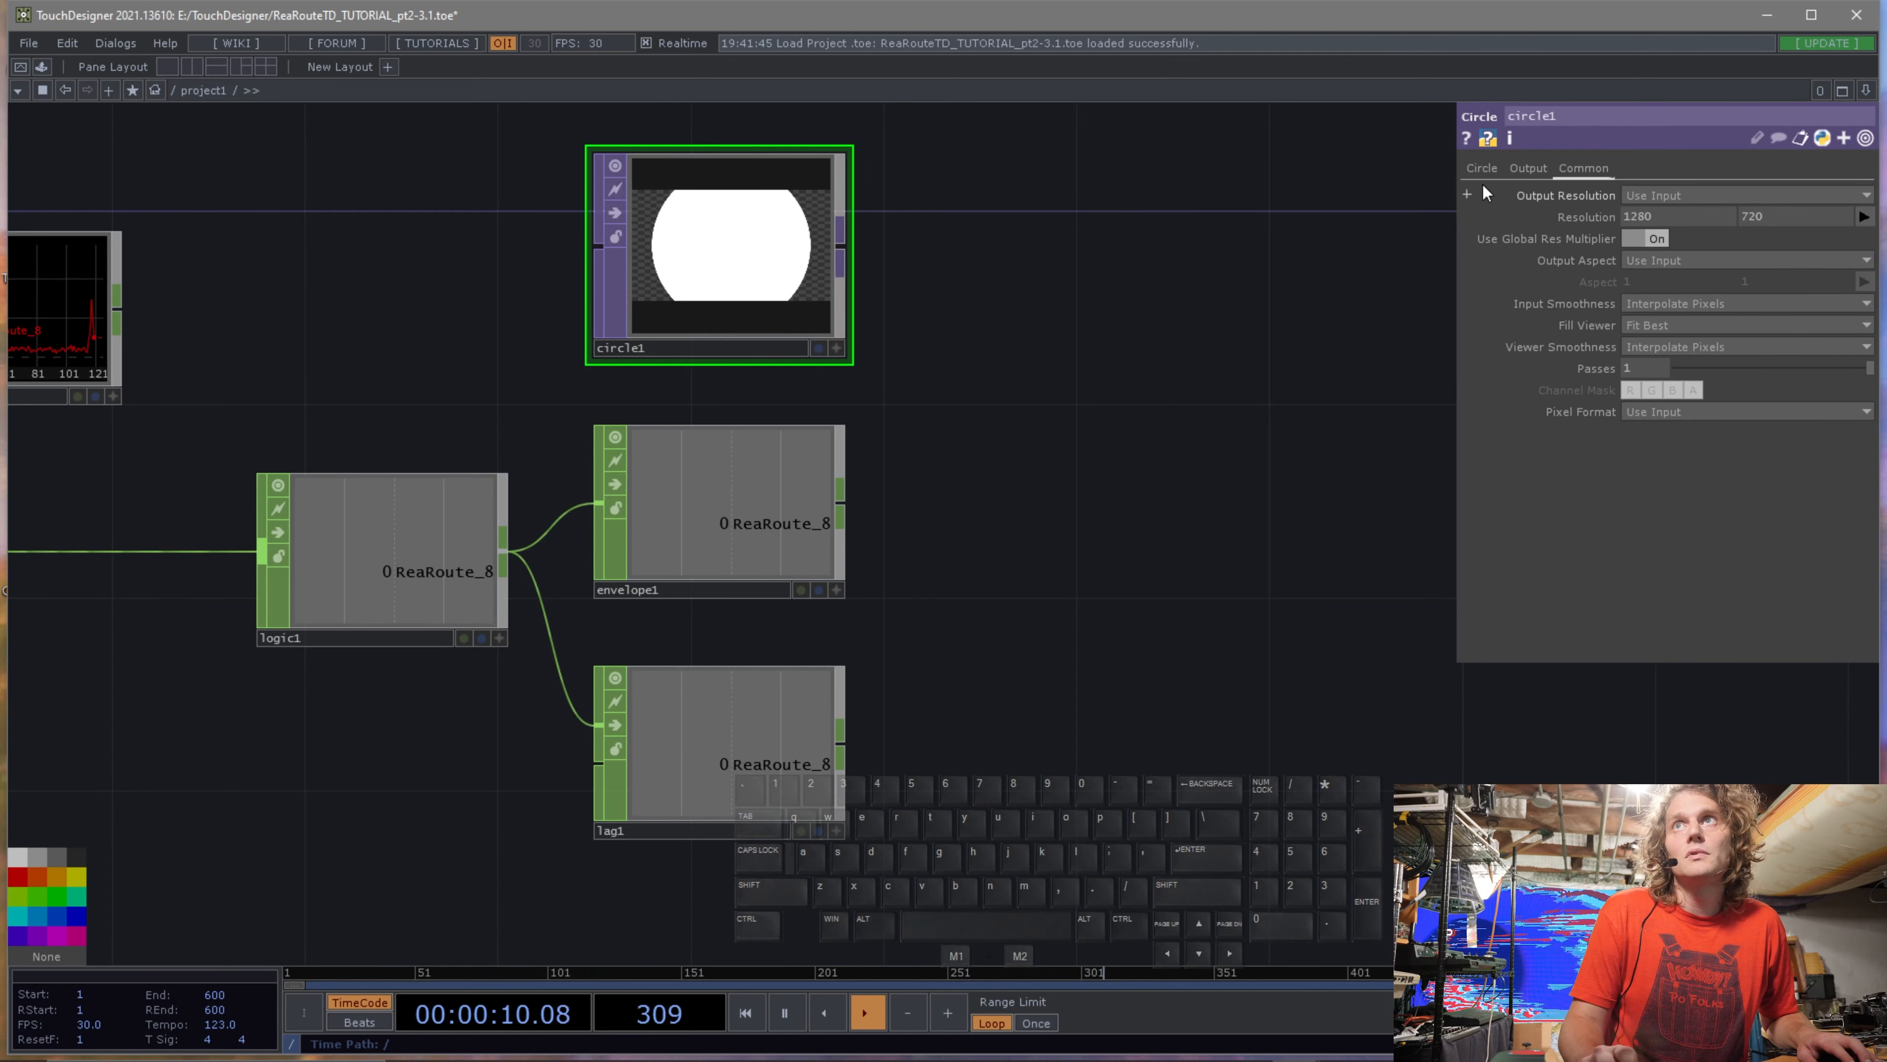
Set the circle's radius to 0.2.
click(1481, 168)
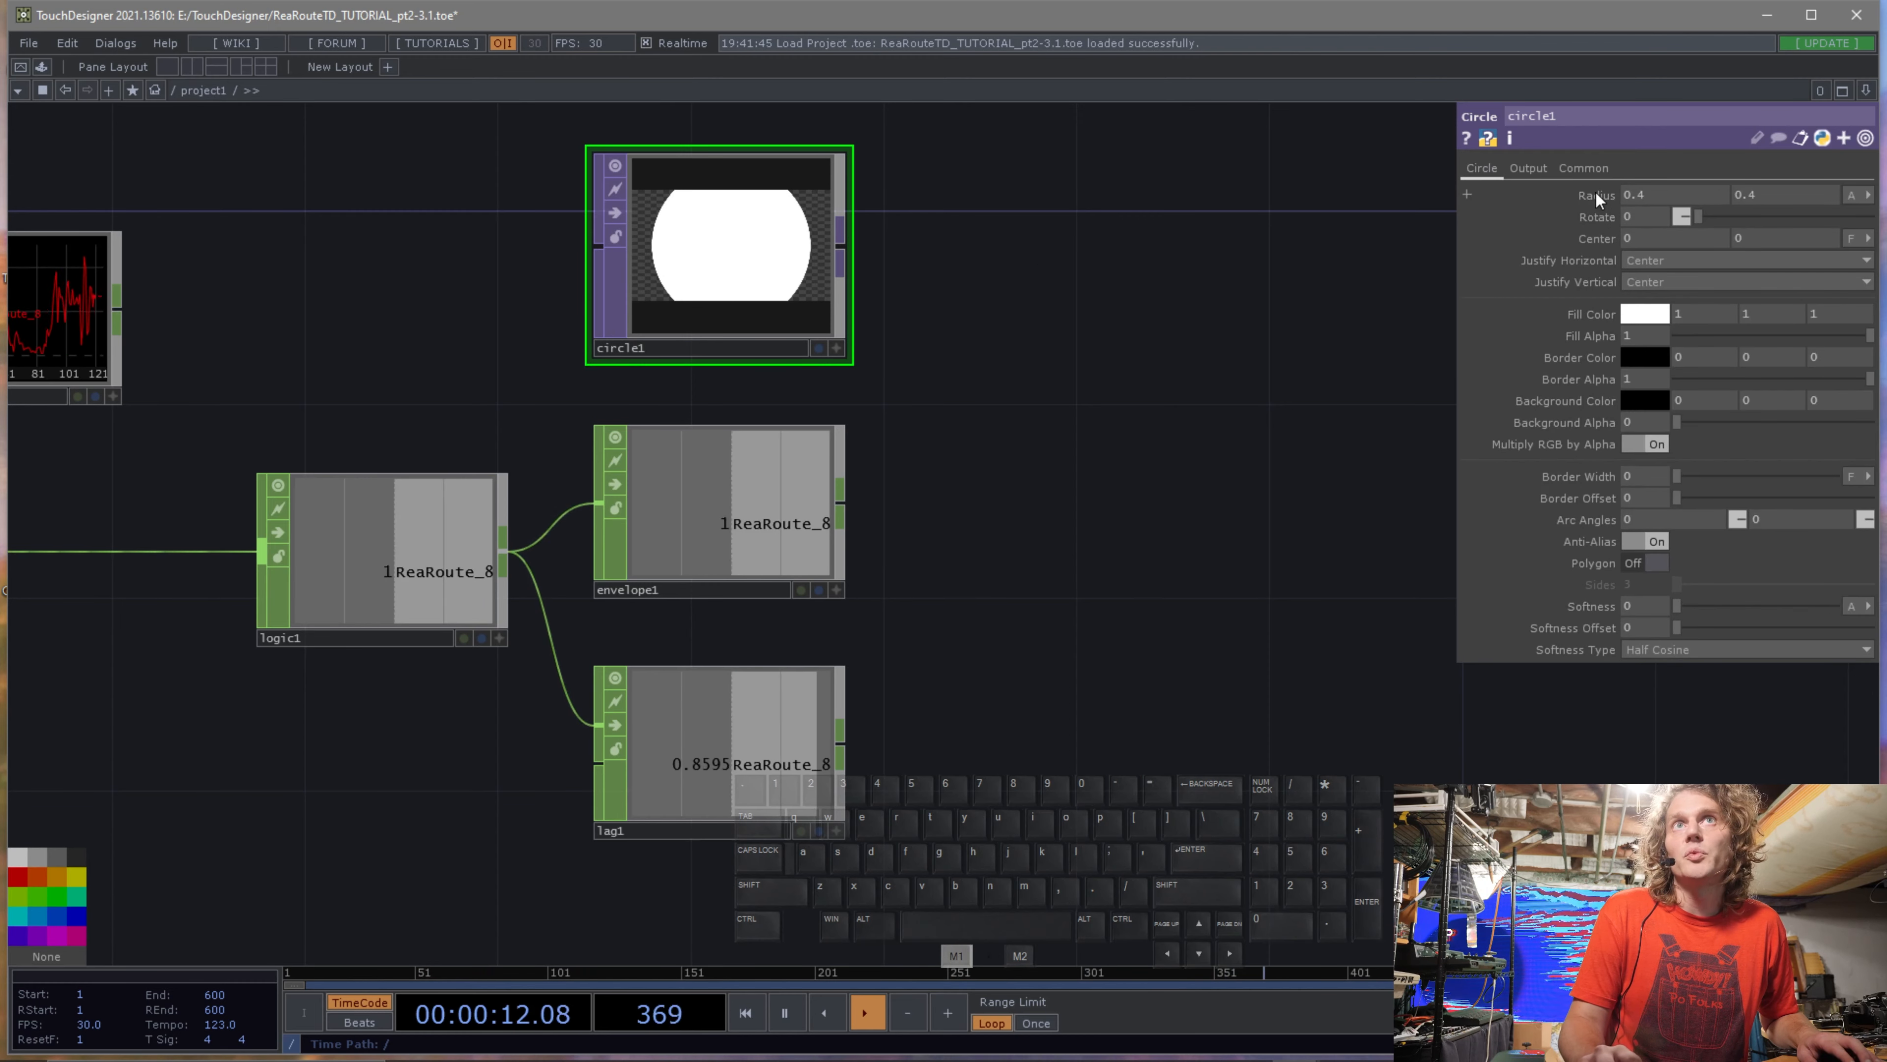
middle_drag(1596, 190, 1523, 192)
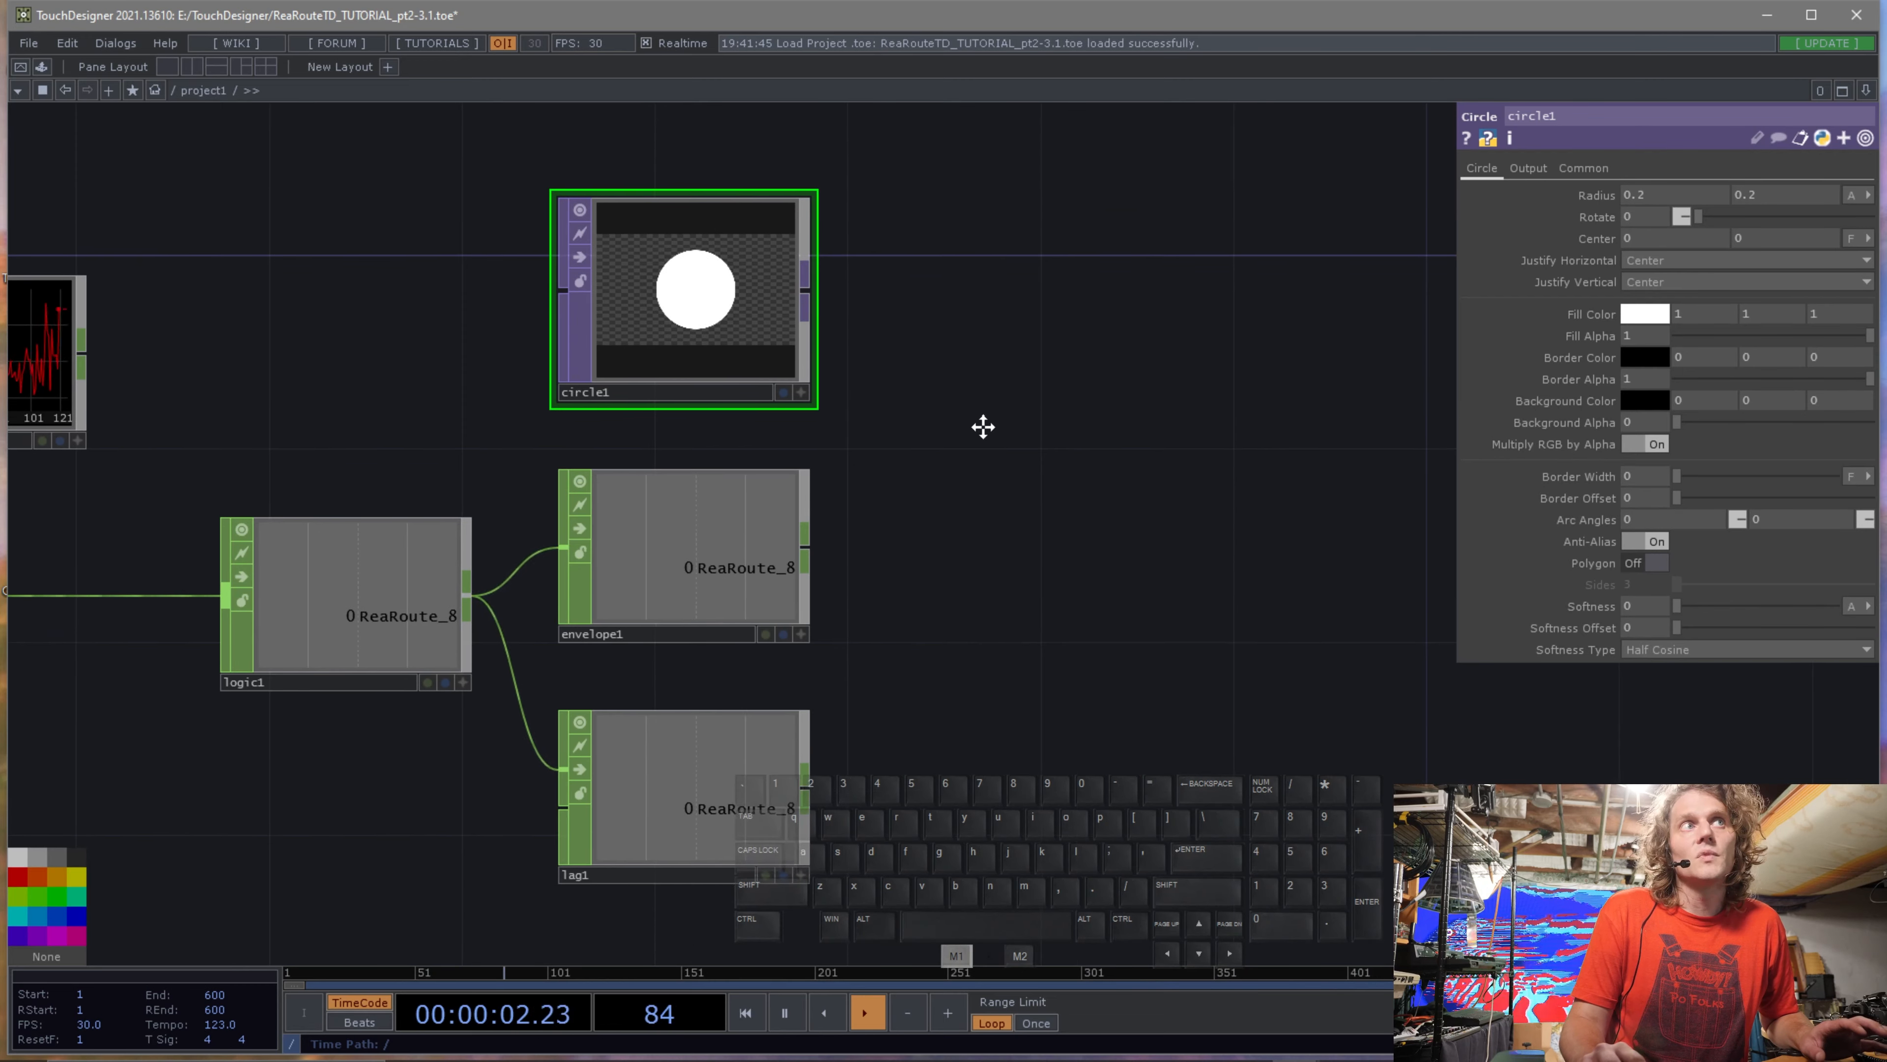
Append a Transform TOP to the Circle TOP and show it as the network background.
drag(981, 422, 1250, 409)
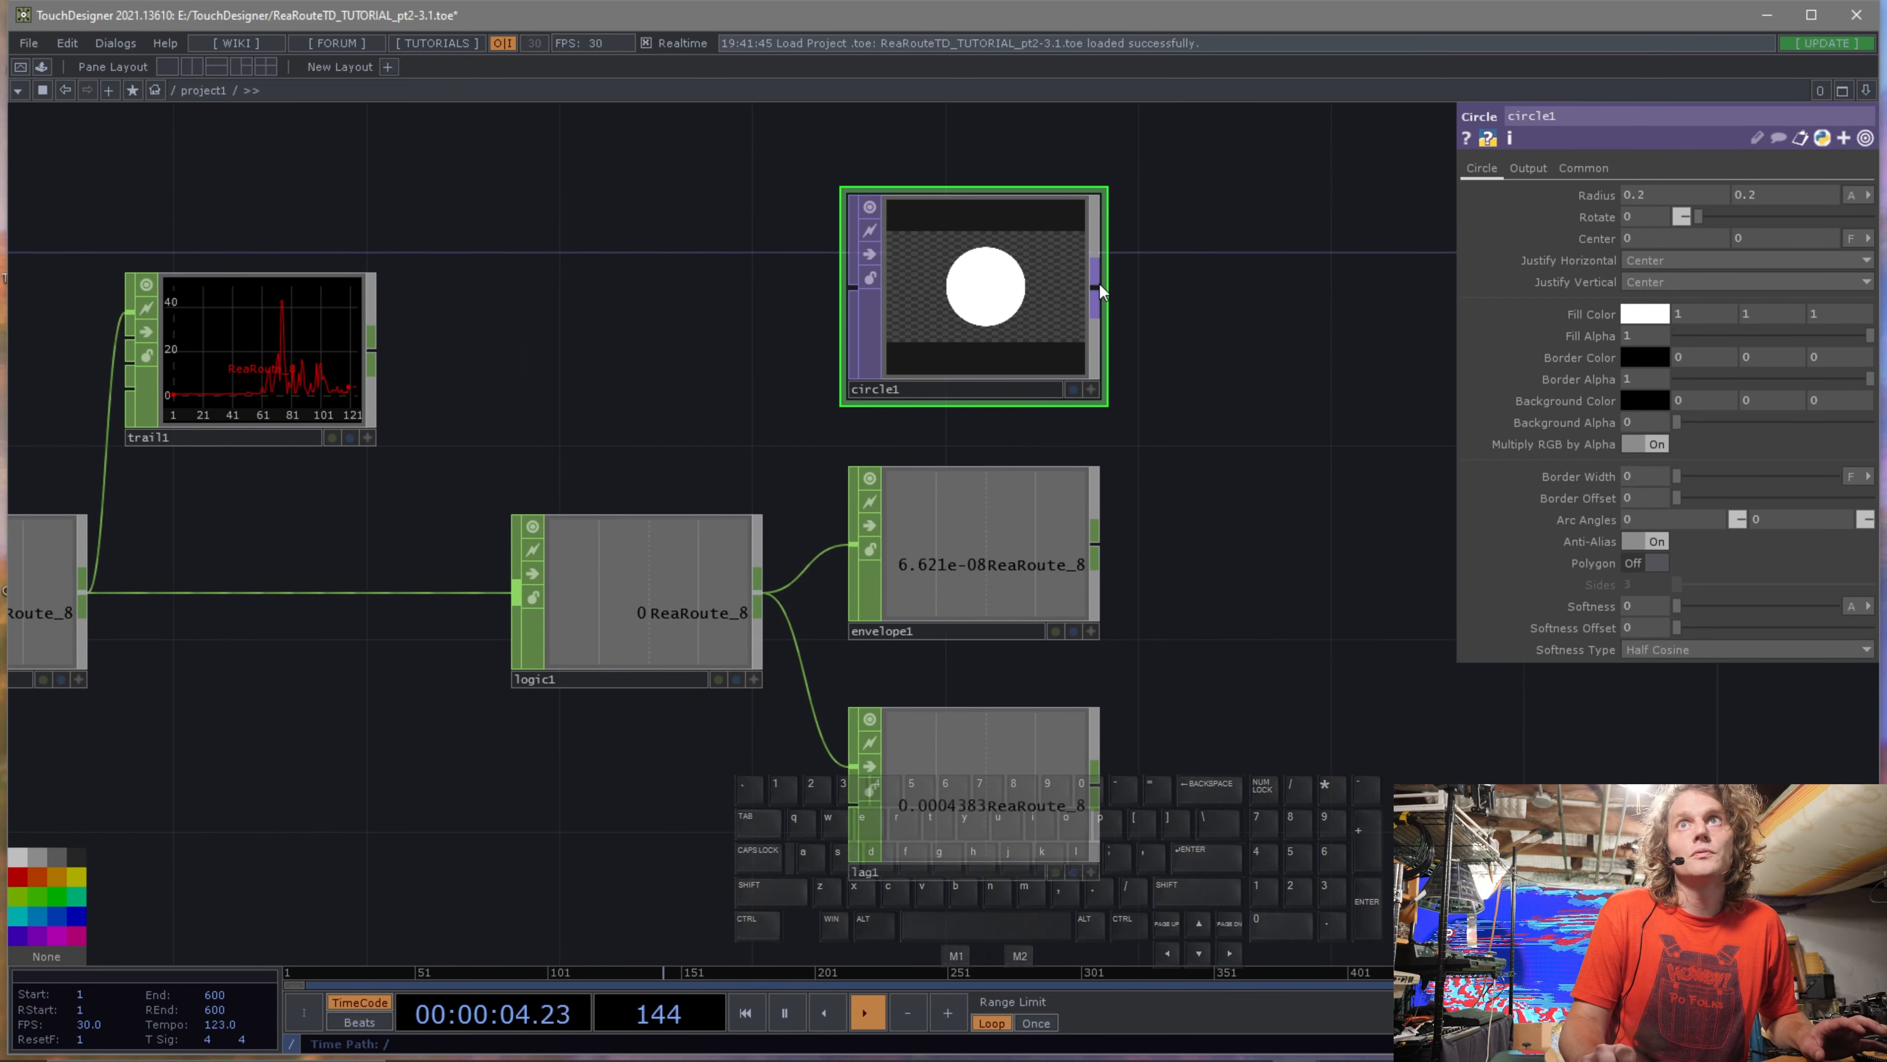
key(Tab)
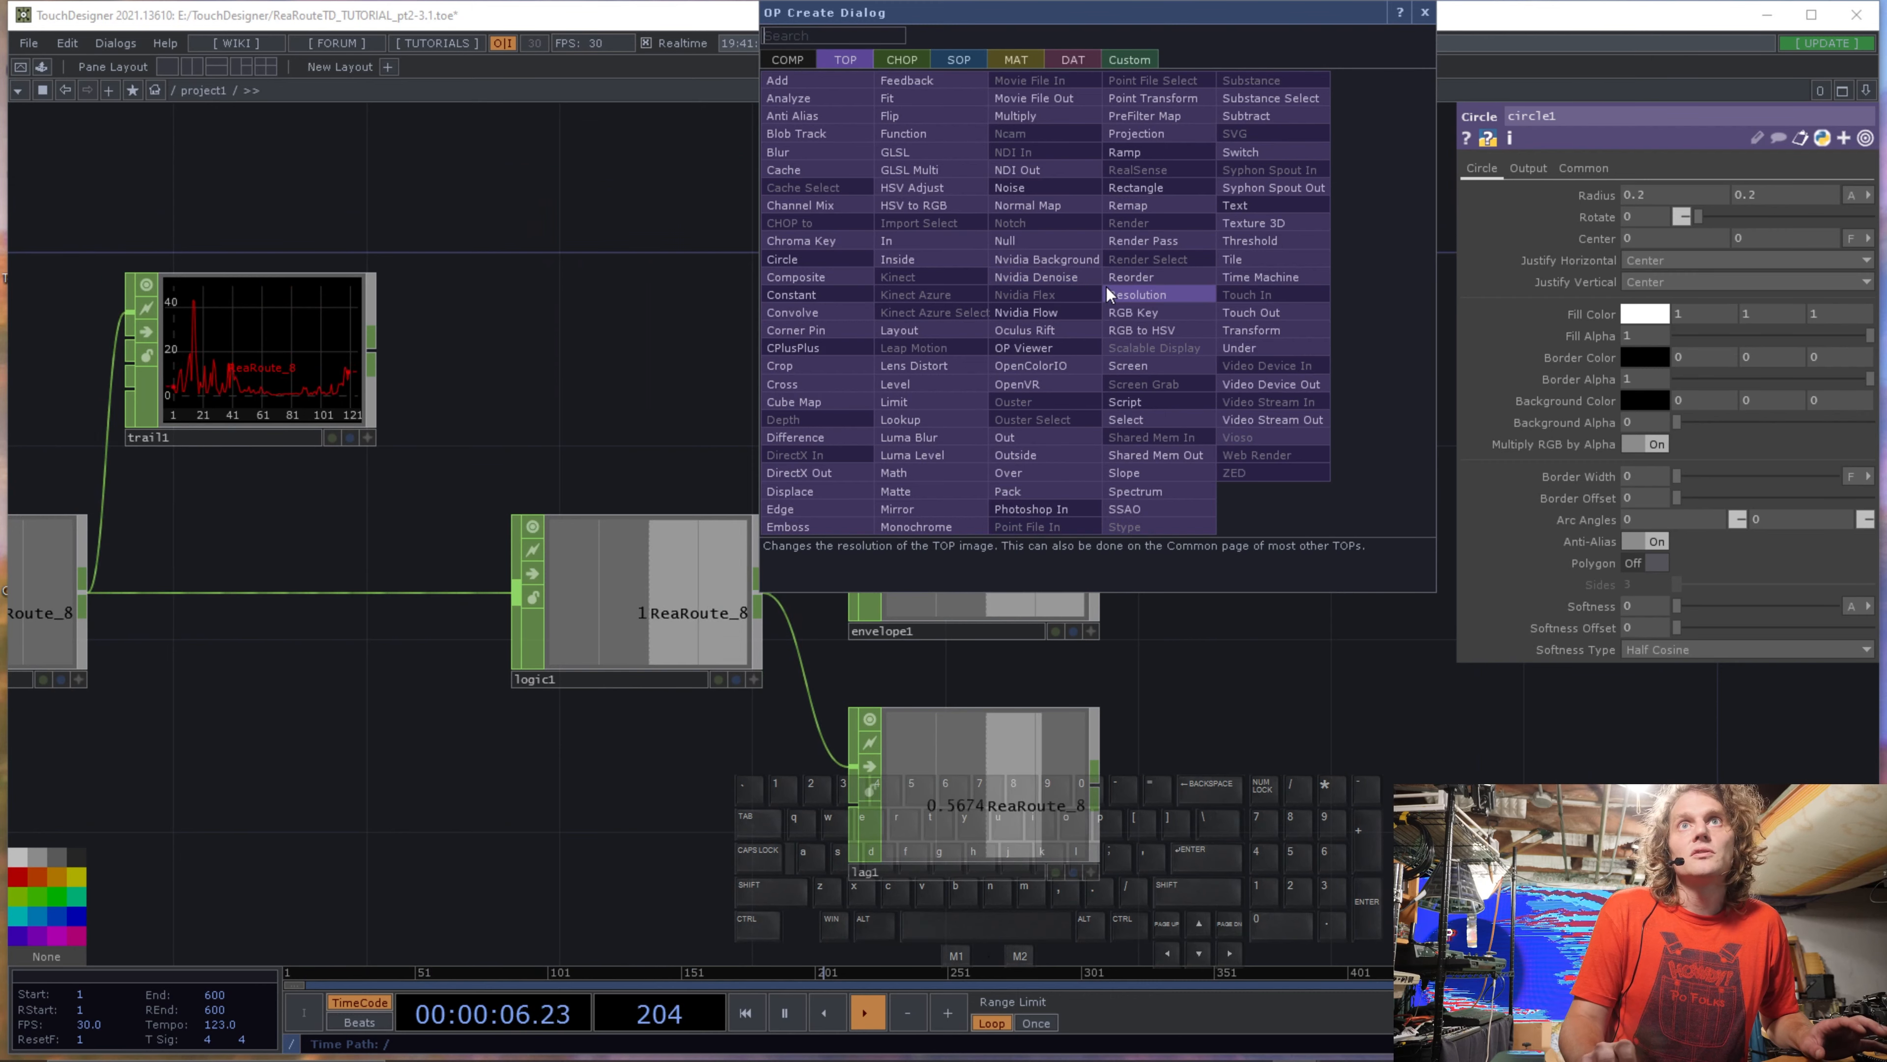
click(1273, 330)
click(1302, 289)
drag(1294, 451, 1032, 420)
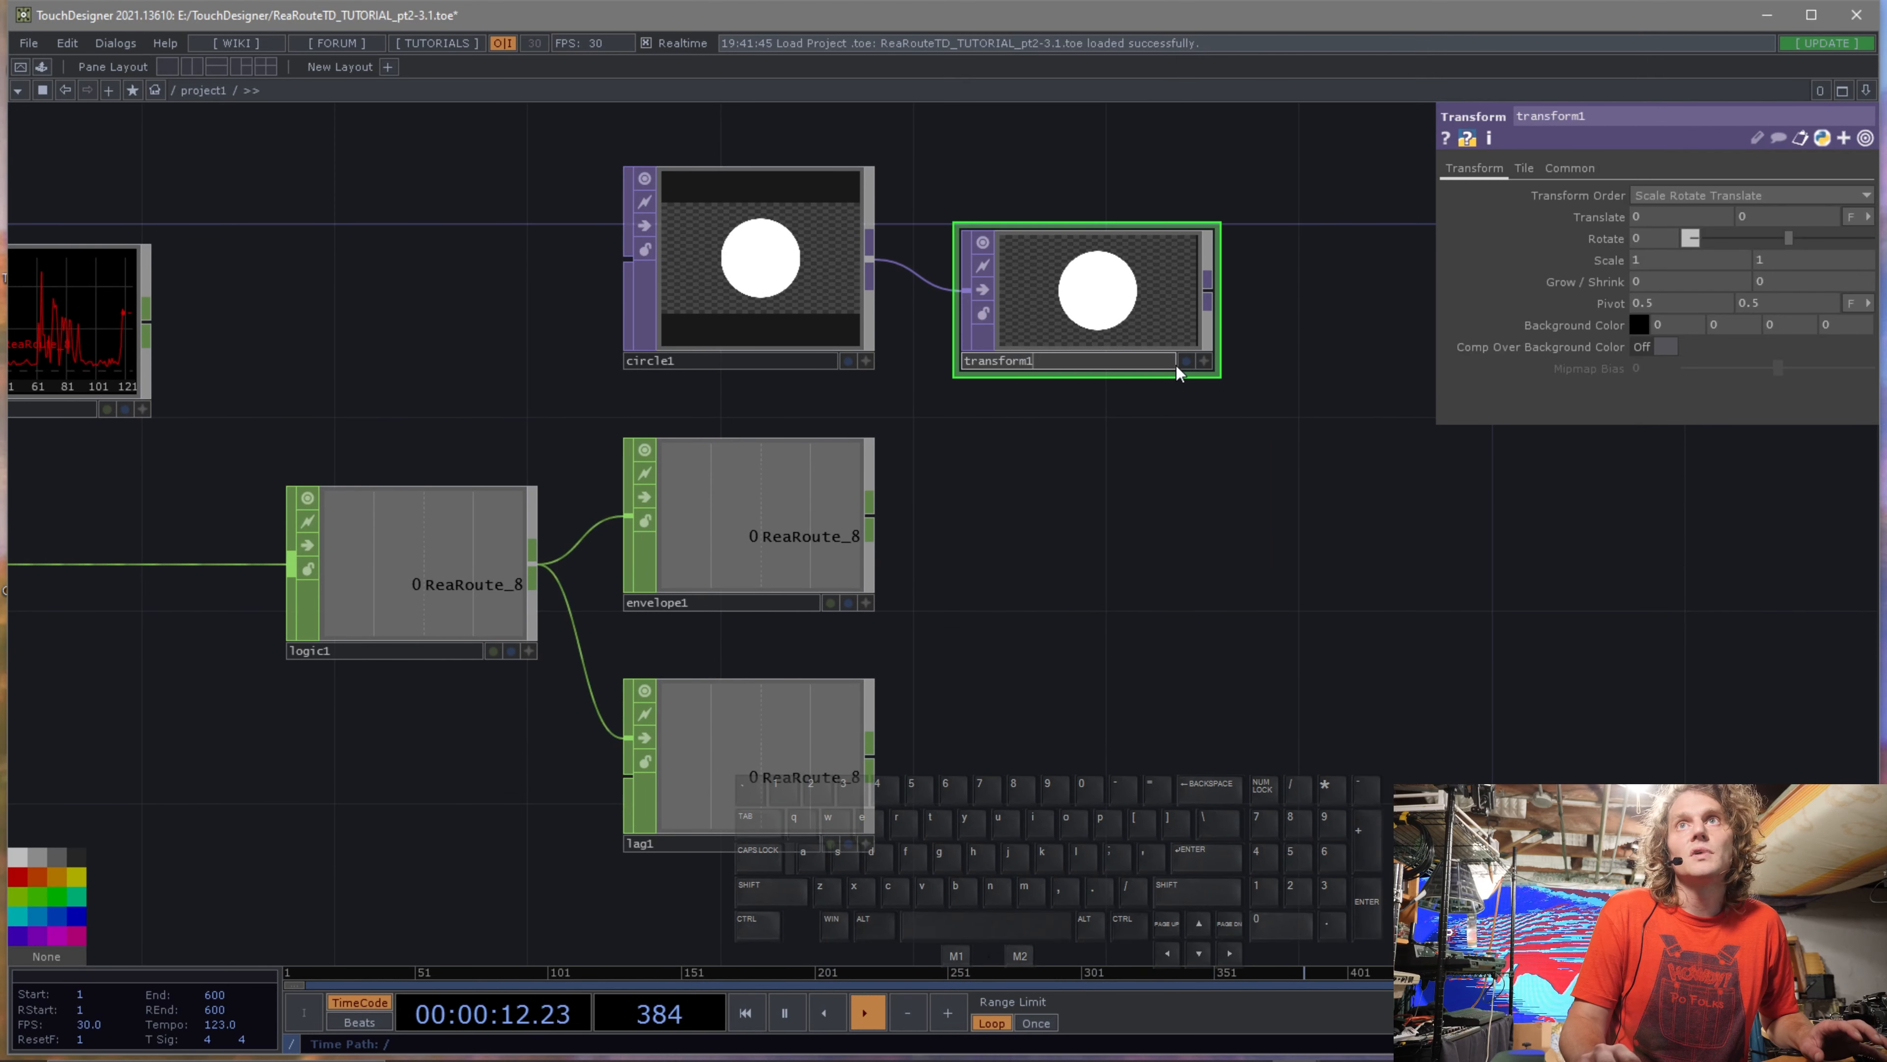
click(1186, 360)
drag(1077, 287, 1123, 286)
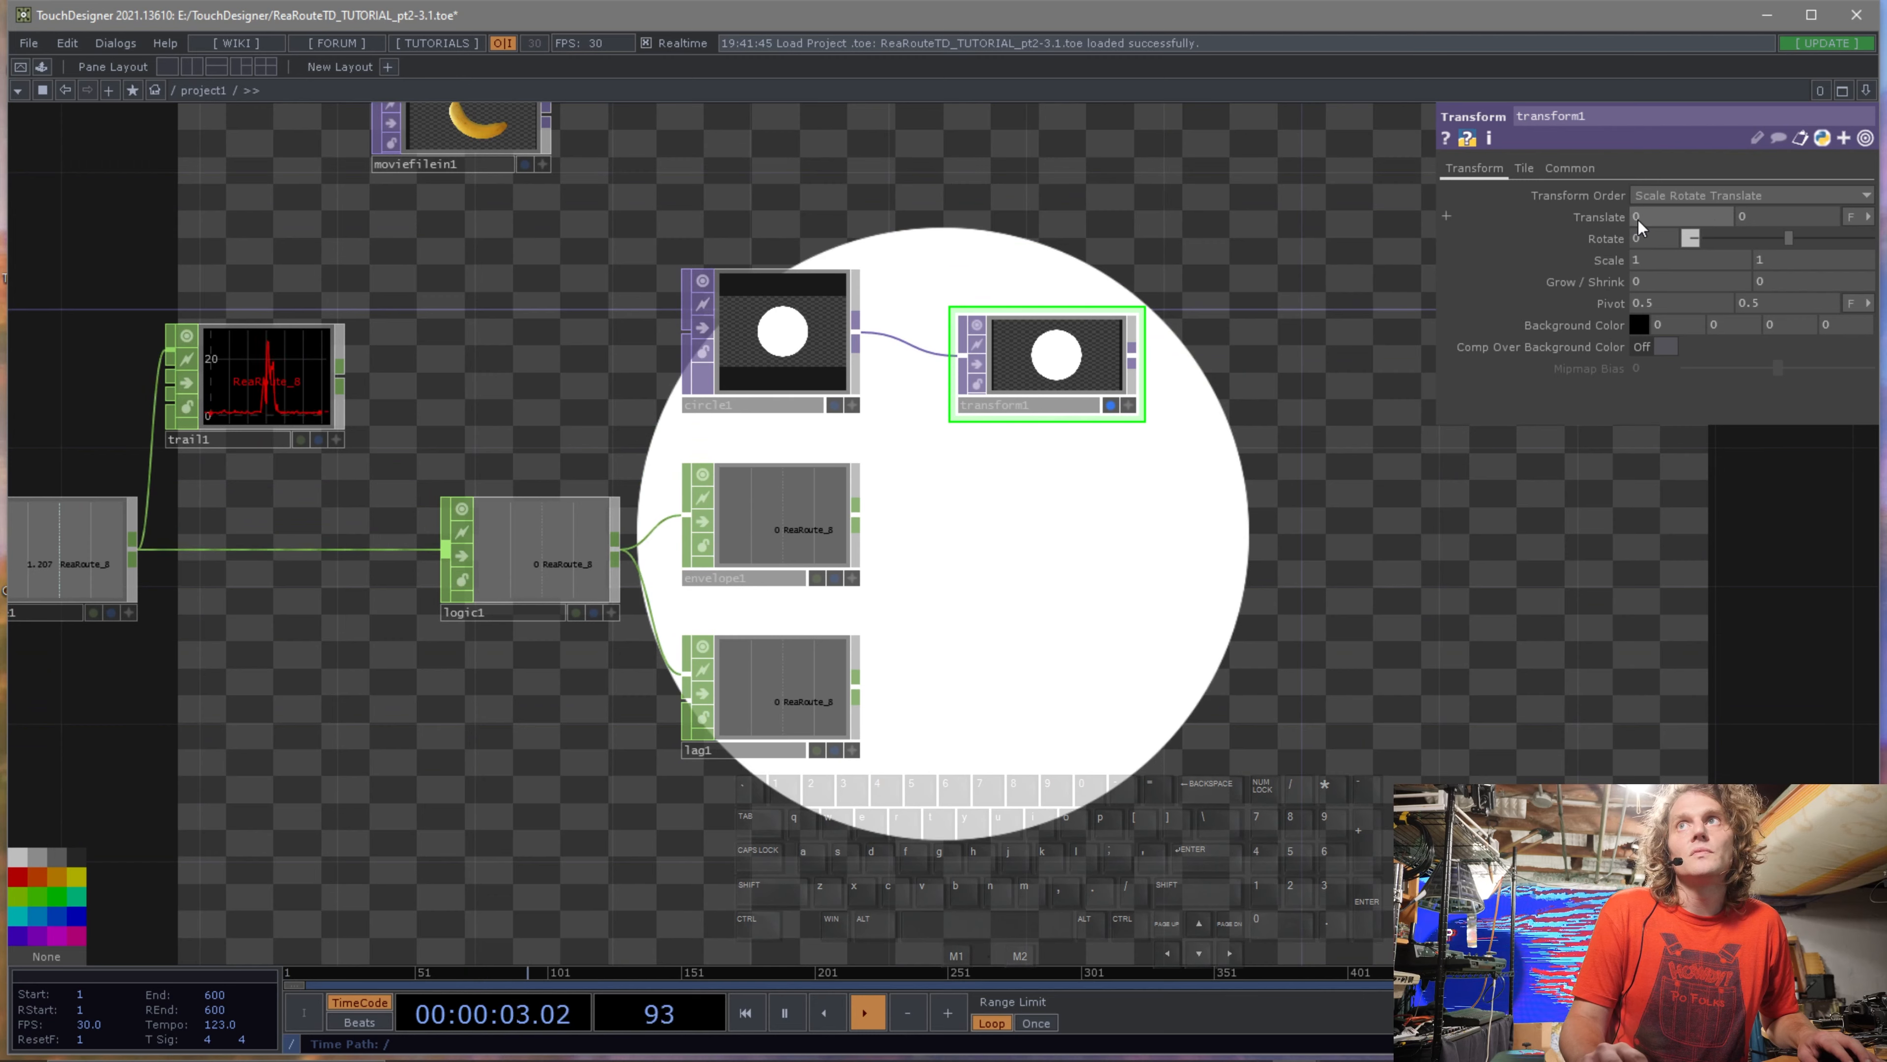
Try moving the Transform TOP's horizontal translate with the value ladder.
middle_click(1670, 216)
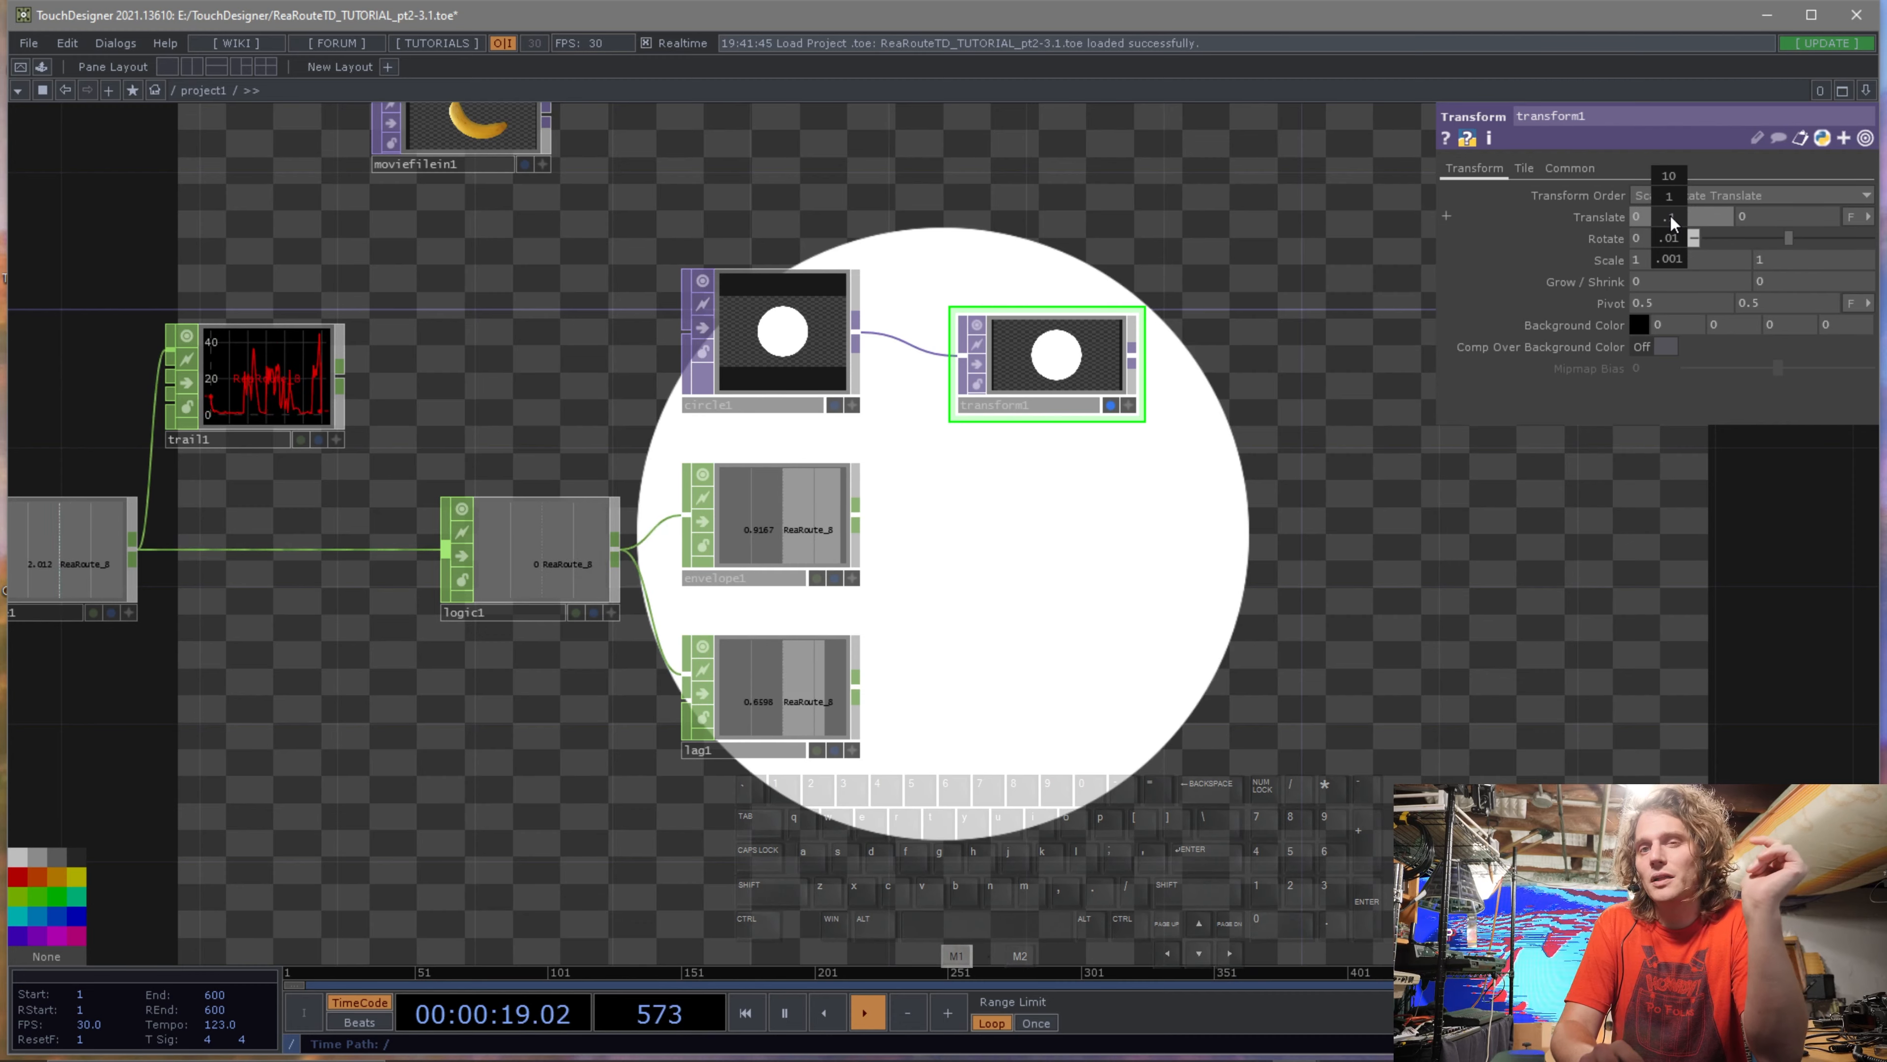
middle_drag(1669, 215, 1746, 214)
drag(1747, 214, 1669, 214)
mouse_move(1669, 214)
middle_down()
mouse_move(1568, 214)
mouse_move(1799, 214)
mouse_move(1540, 214)
mouse_move(1773, 214)
mouse_move(1618, 214)
mouse_move(1669, 186)
middle_up()
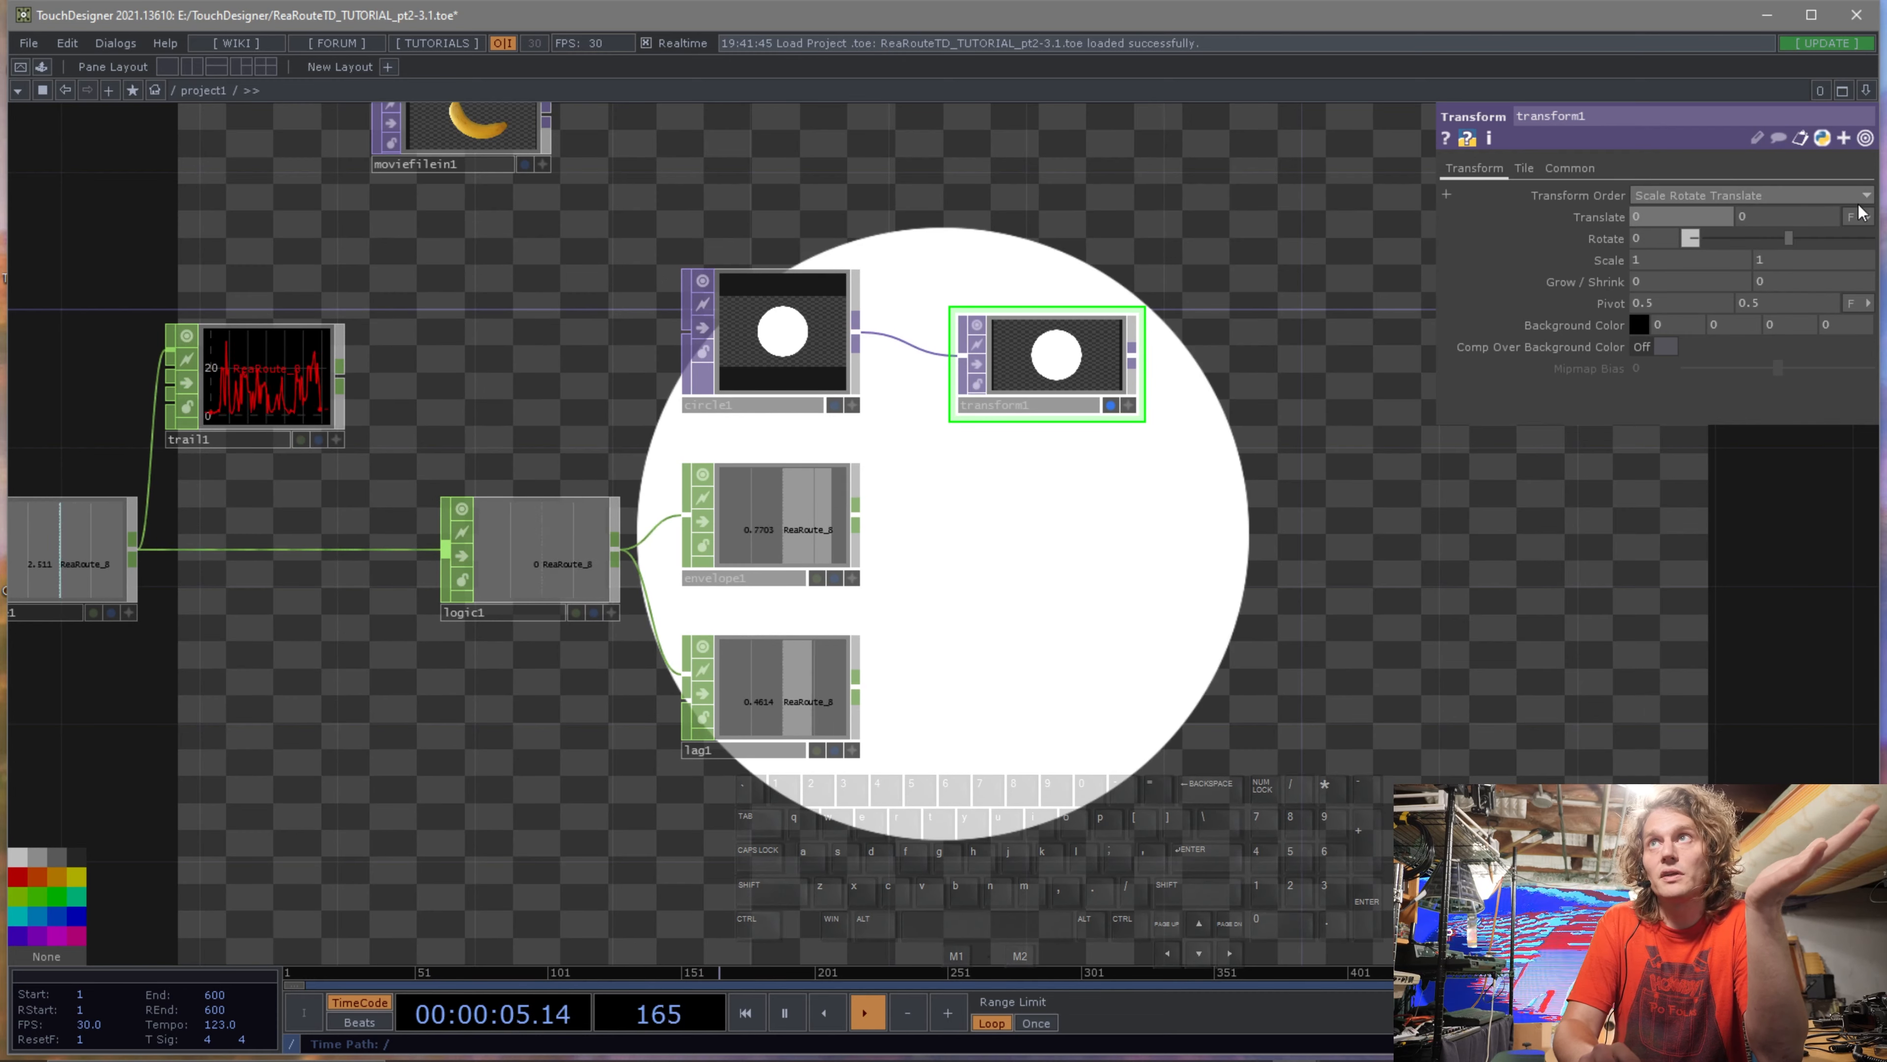
Drag the Transform TOP's horizontal translate to 30 with the value ladder, then reset it to 0.
click(1869, 217)
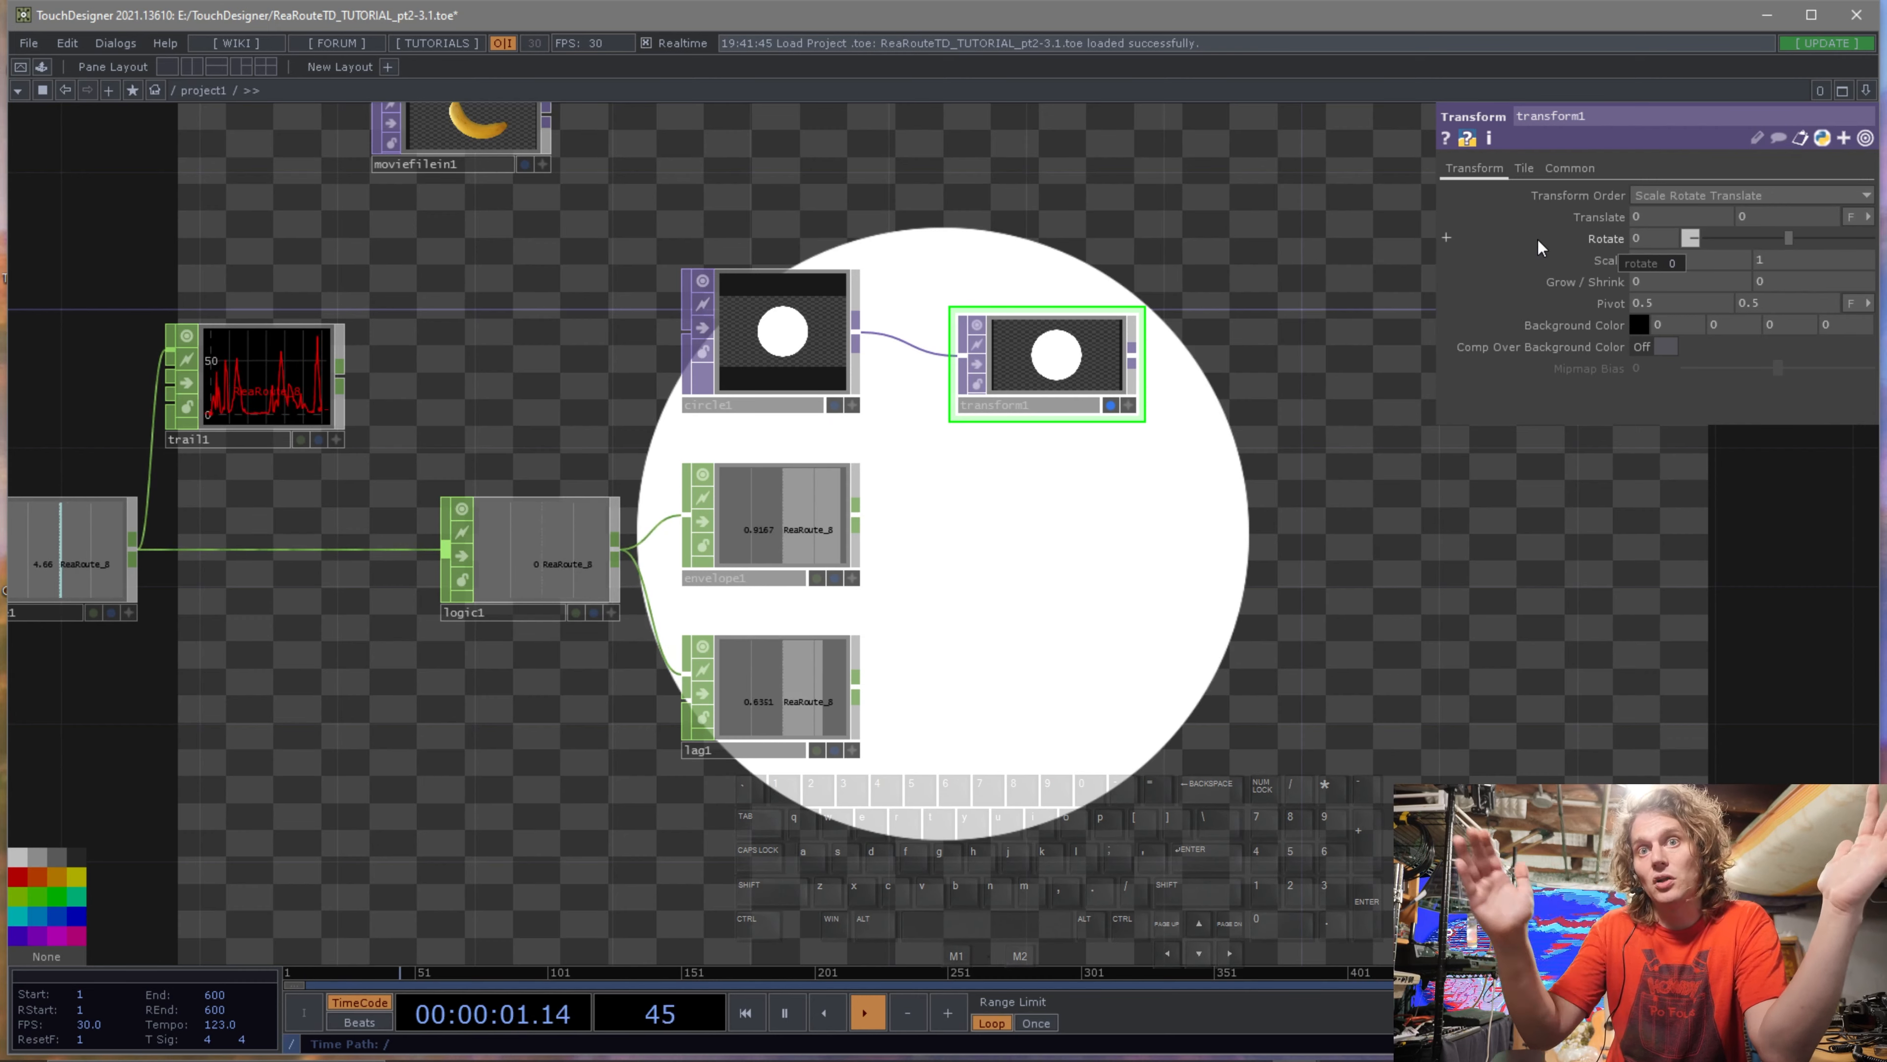
middle_drag(1681, 219, 1684, 180)
drag(1684, 180, 1680, 180)
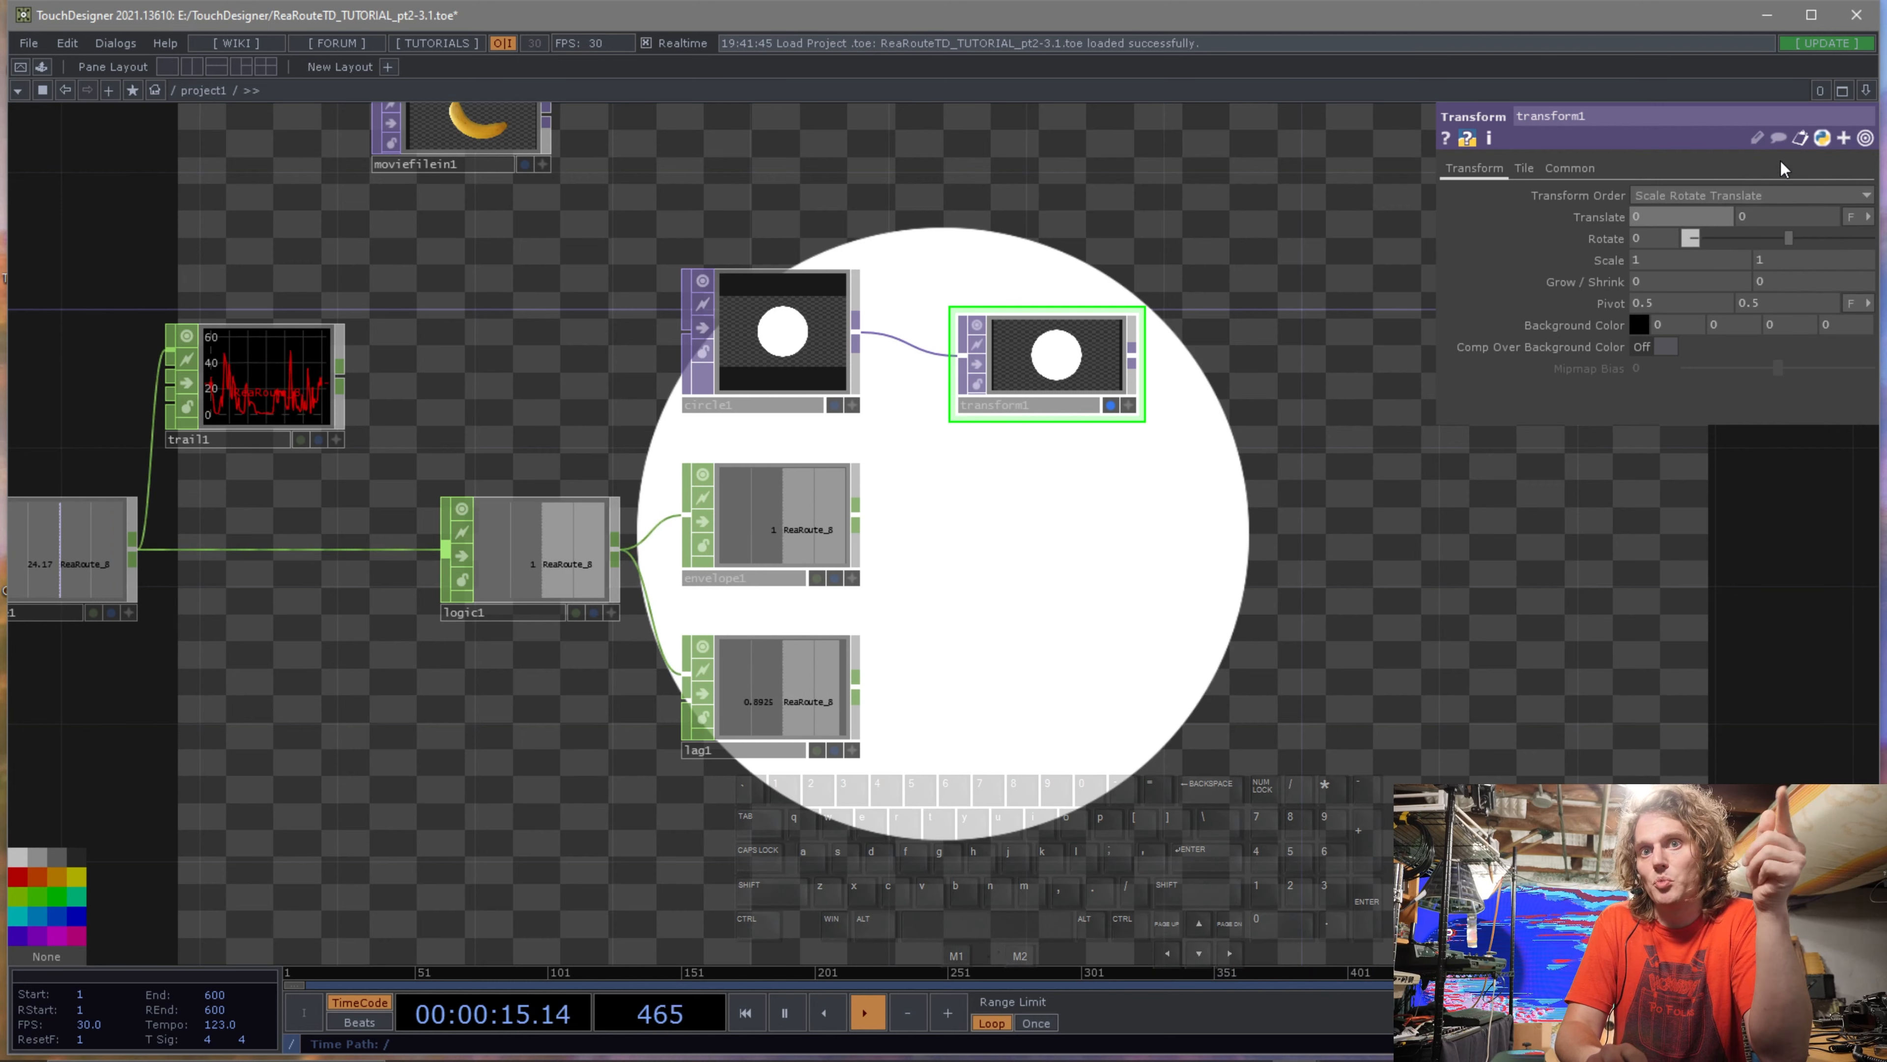
click(1850, 216)
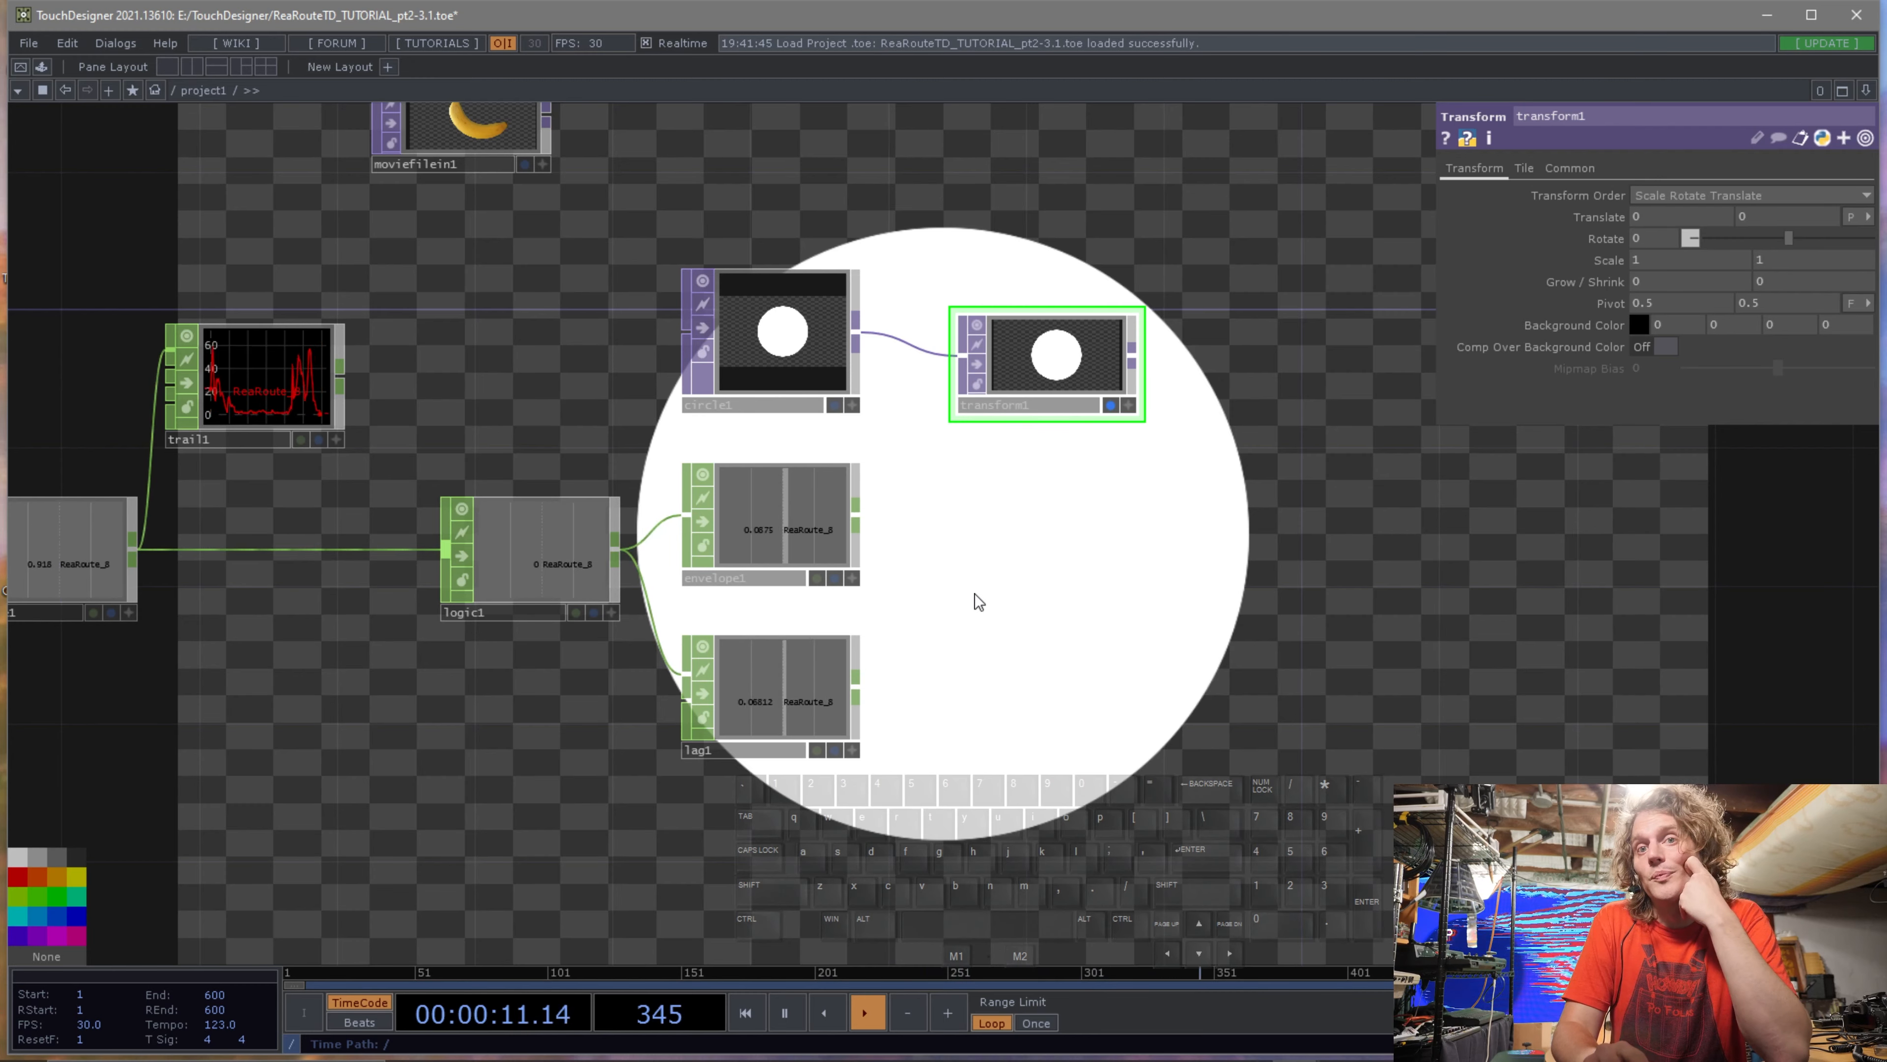
drag(1027, 593, 1001, 672)
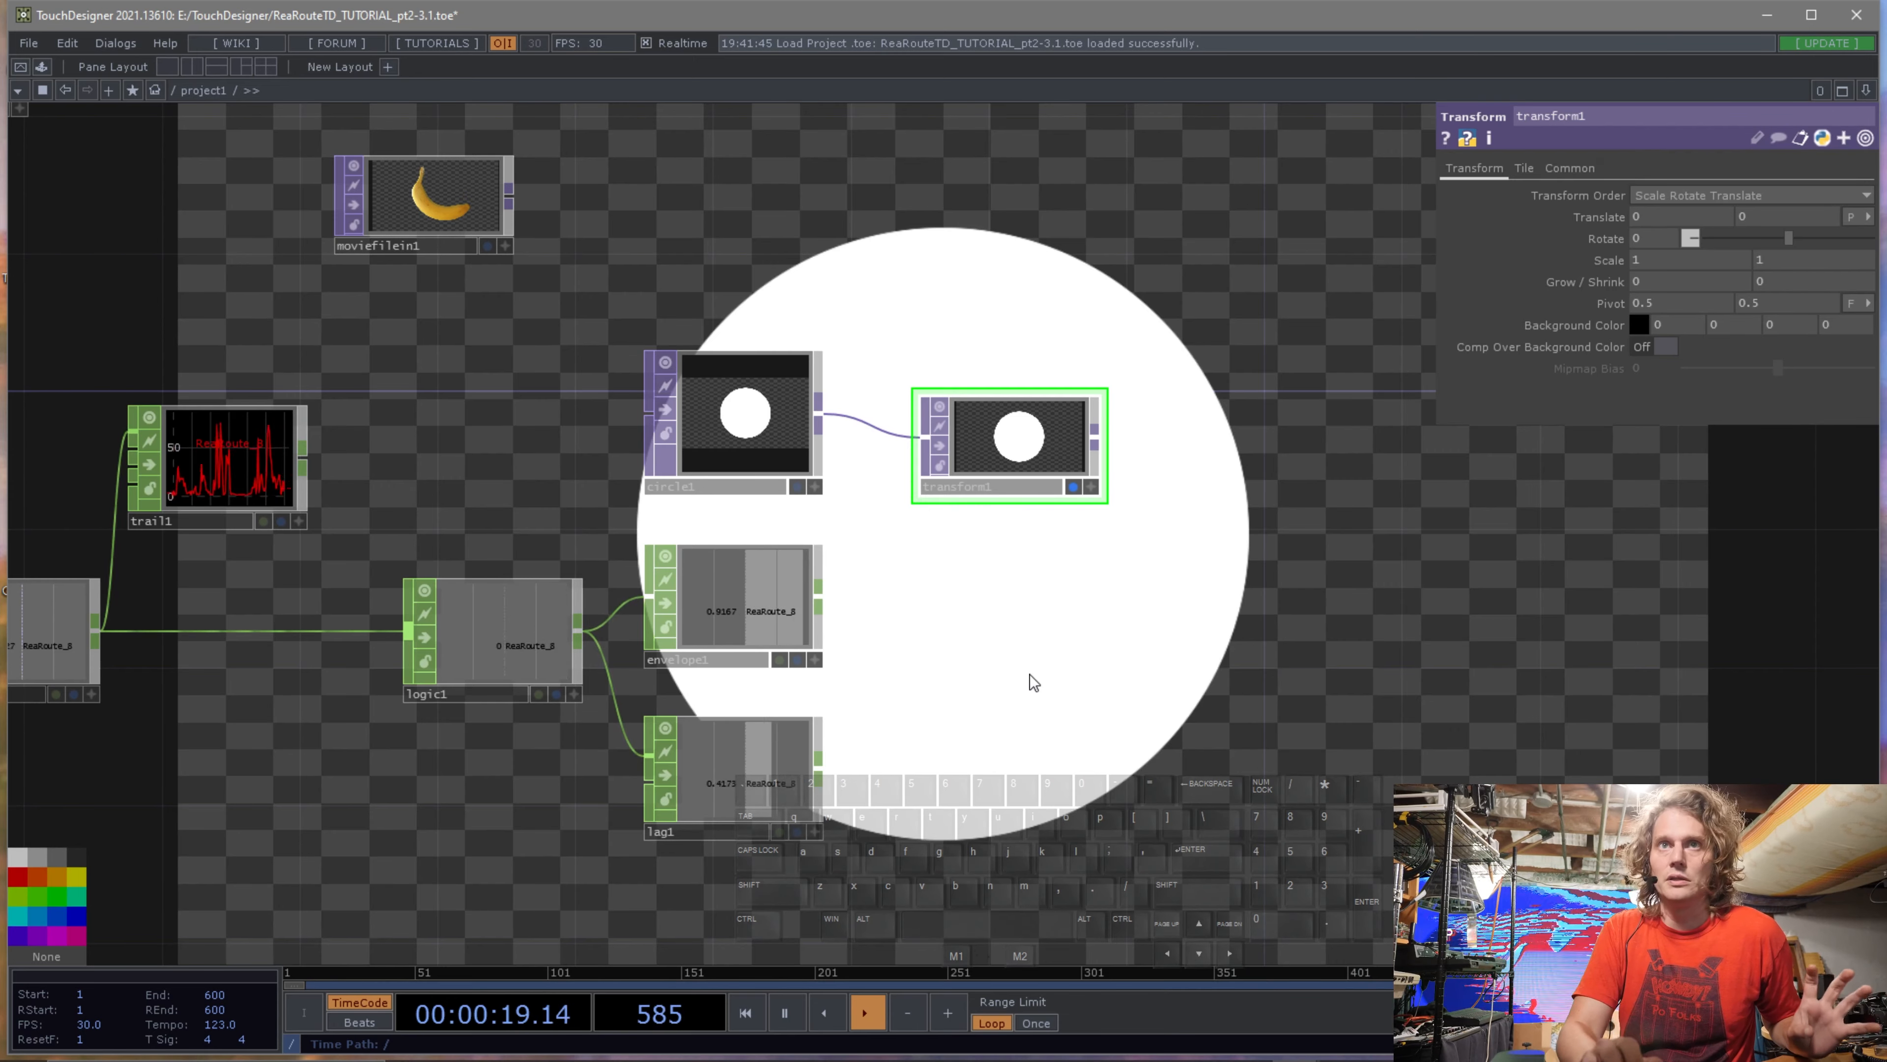
drag(1099, 597, 852, 603)
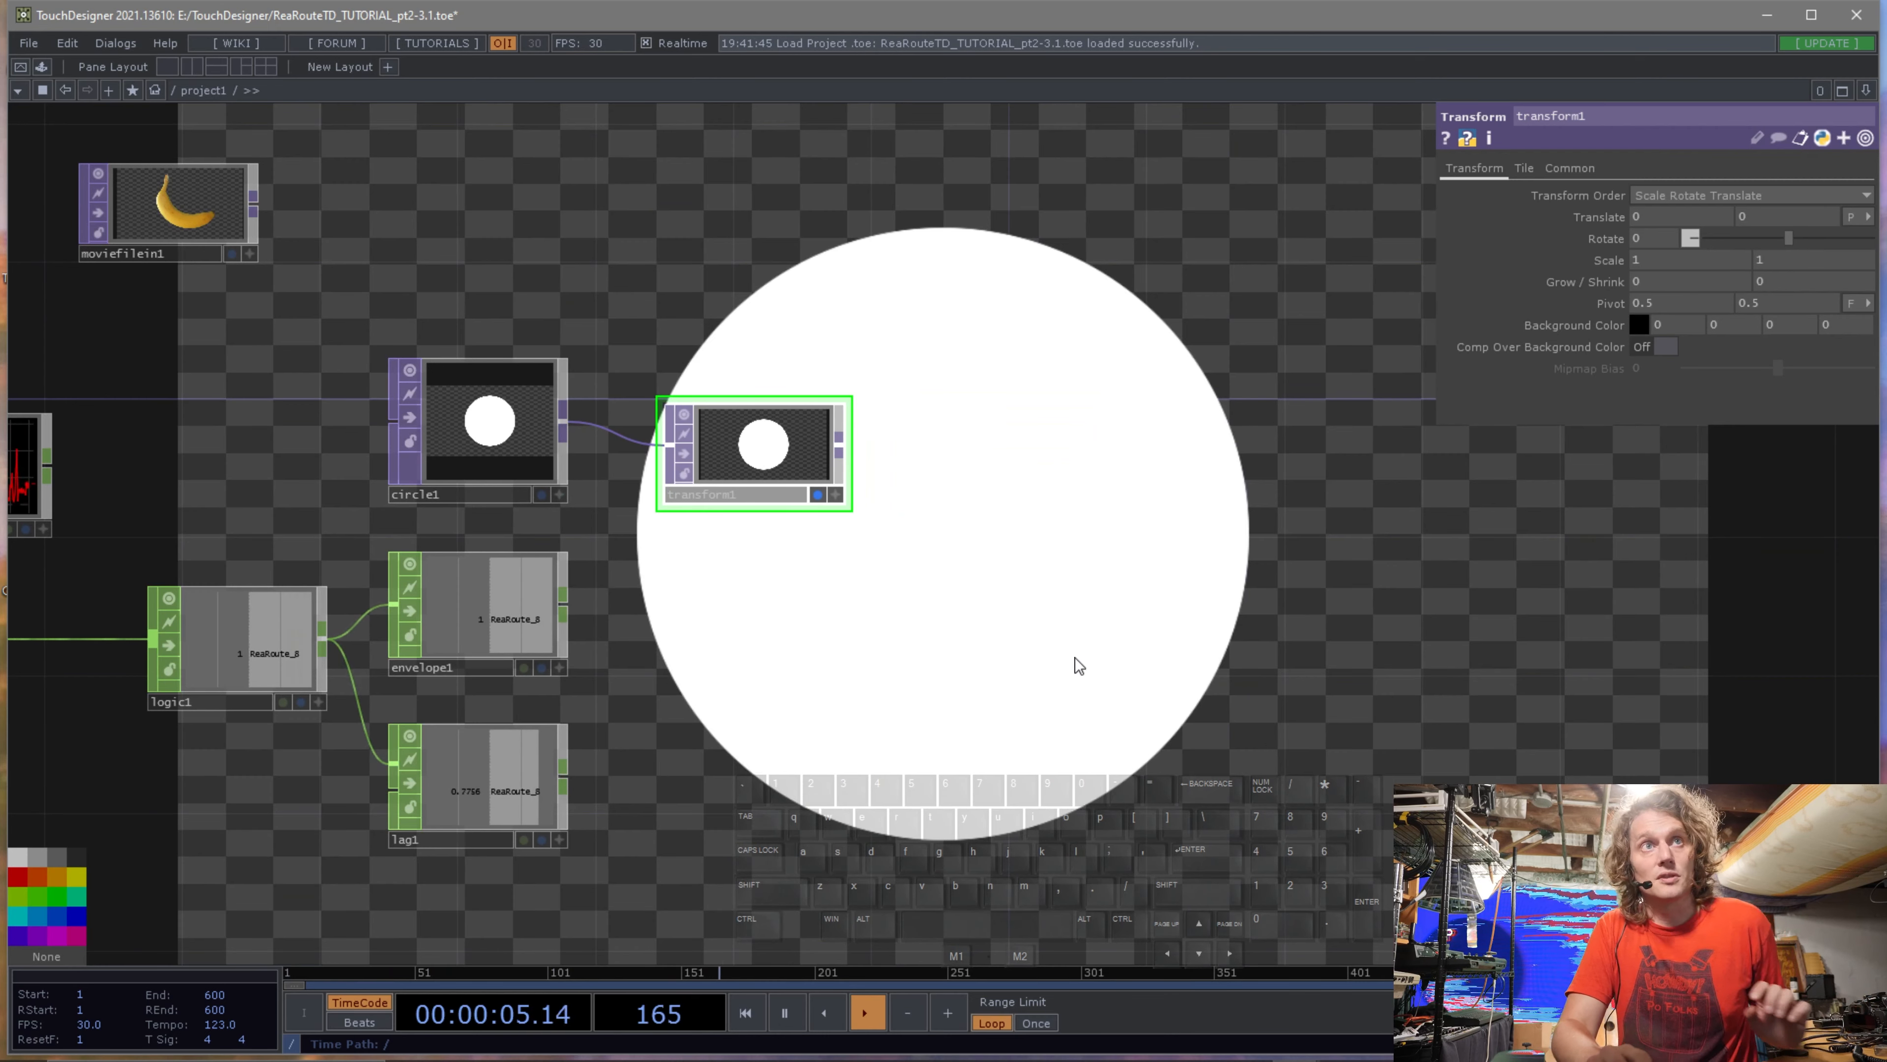
middle_drag(1796, 213, 1835, 179)
drag(1835, 186, 1708, 191)
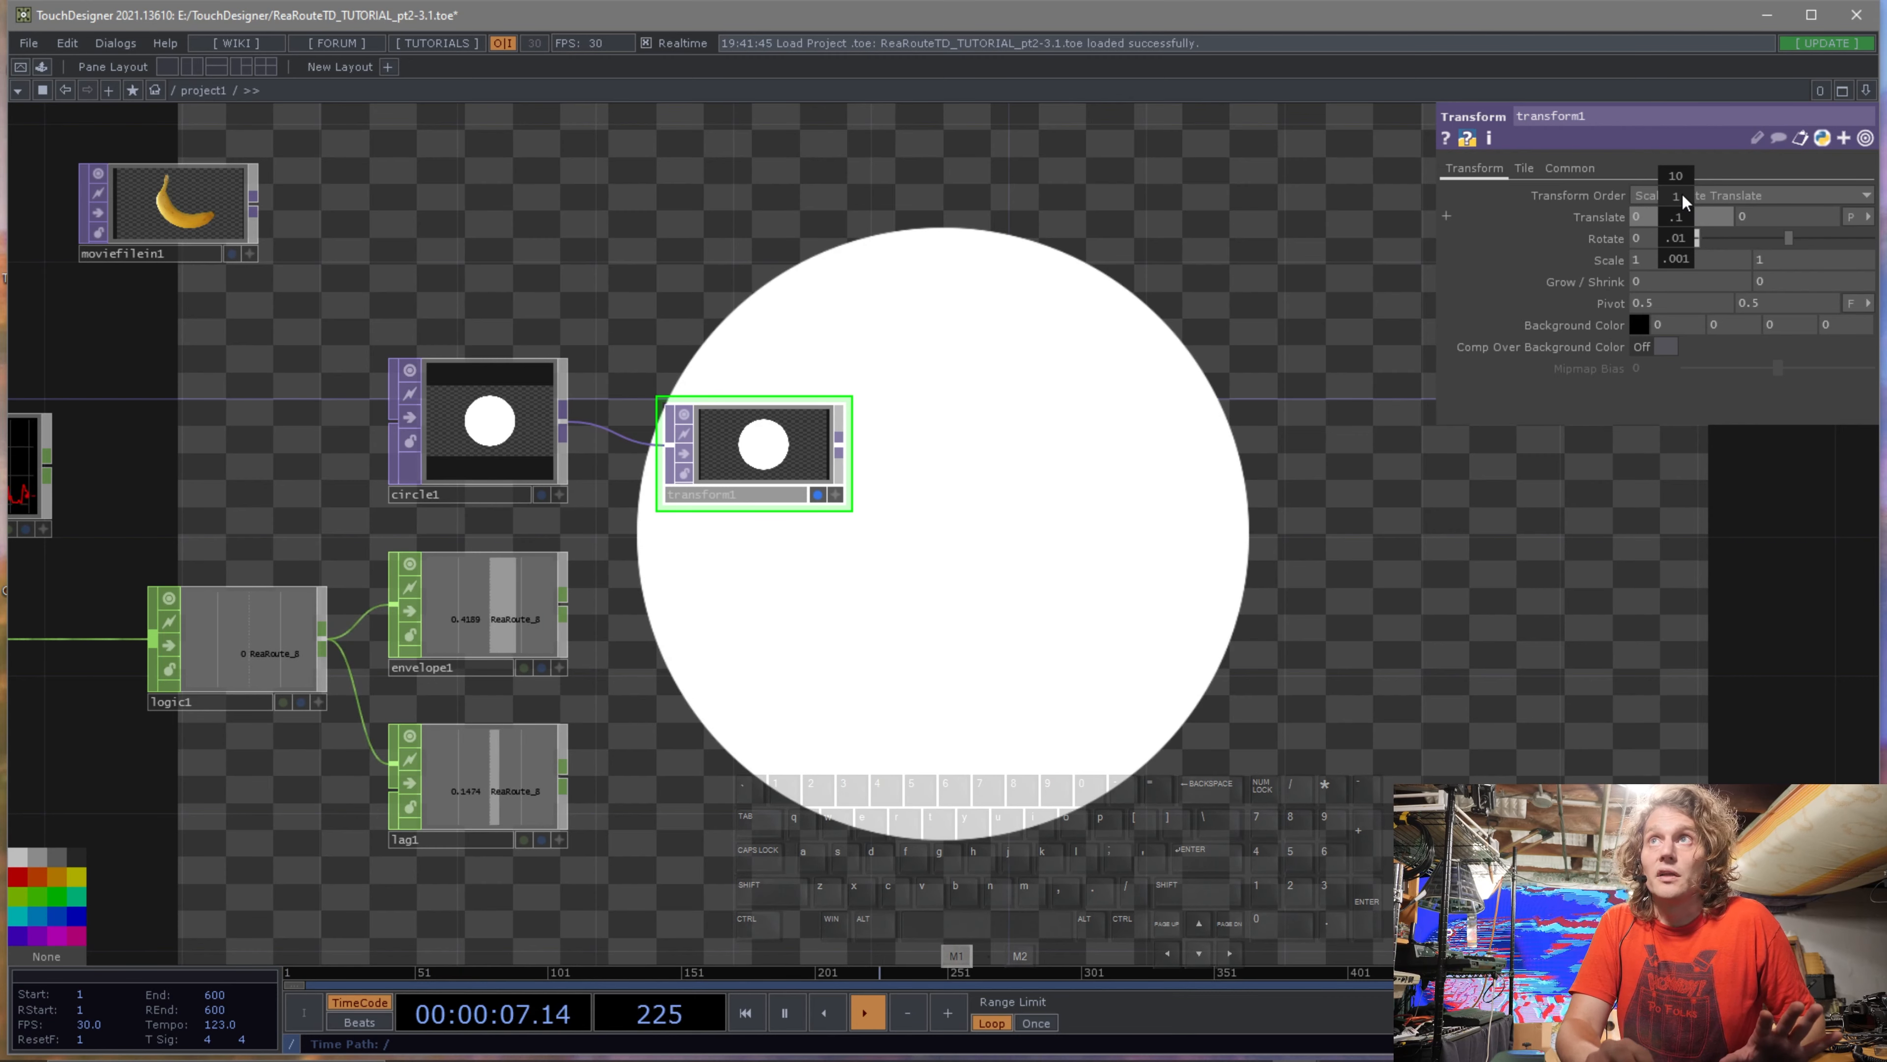
mouse_move(1683, 193)
mouse_down()
mouse_move(1664, 176)
mouse_move(1813, 177)
mouse_move(1662, 183)
mouse_move(1675, 166)
mouse_up()
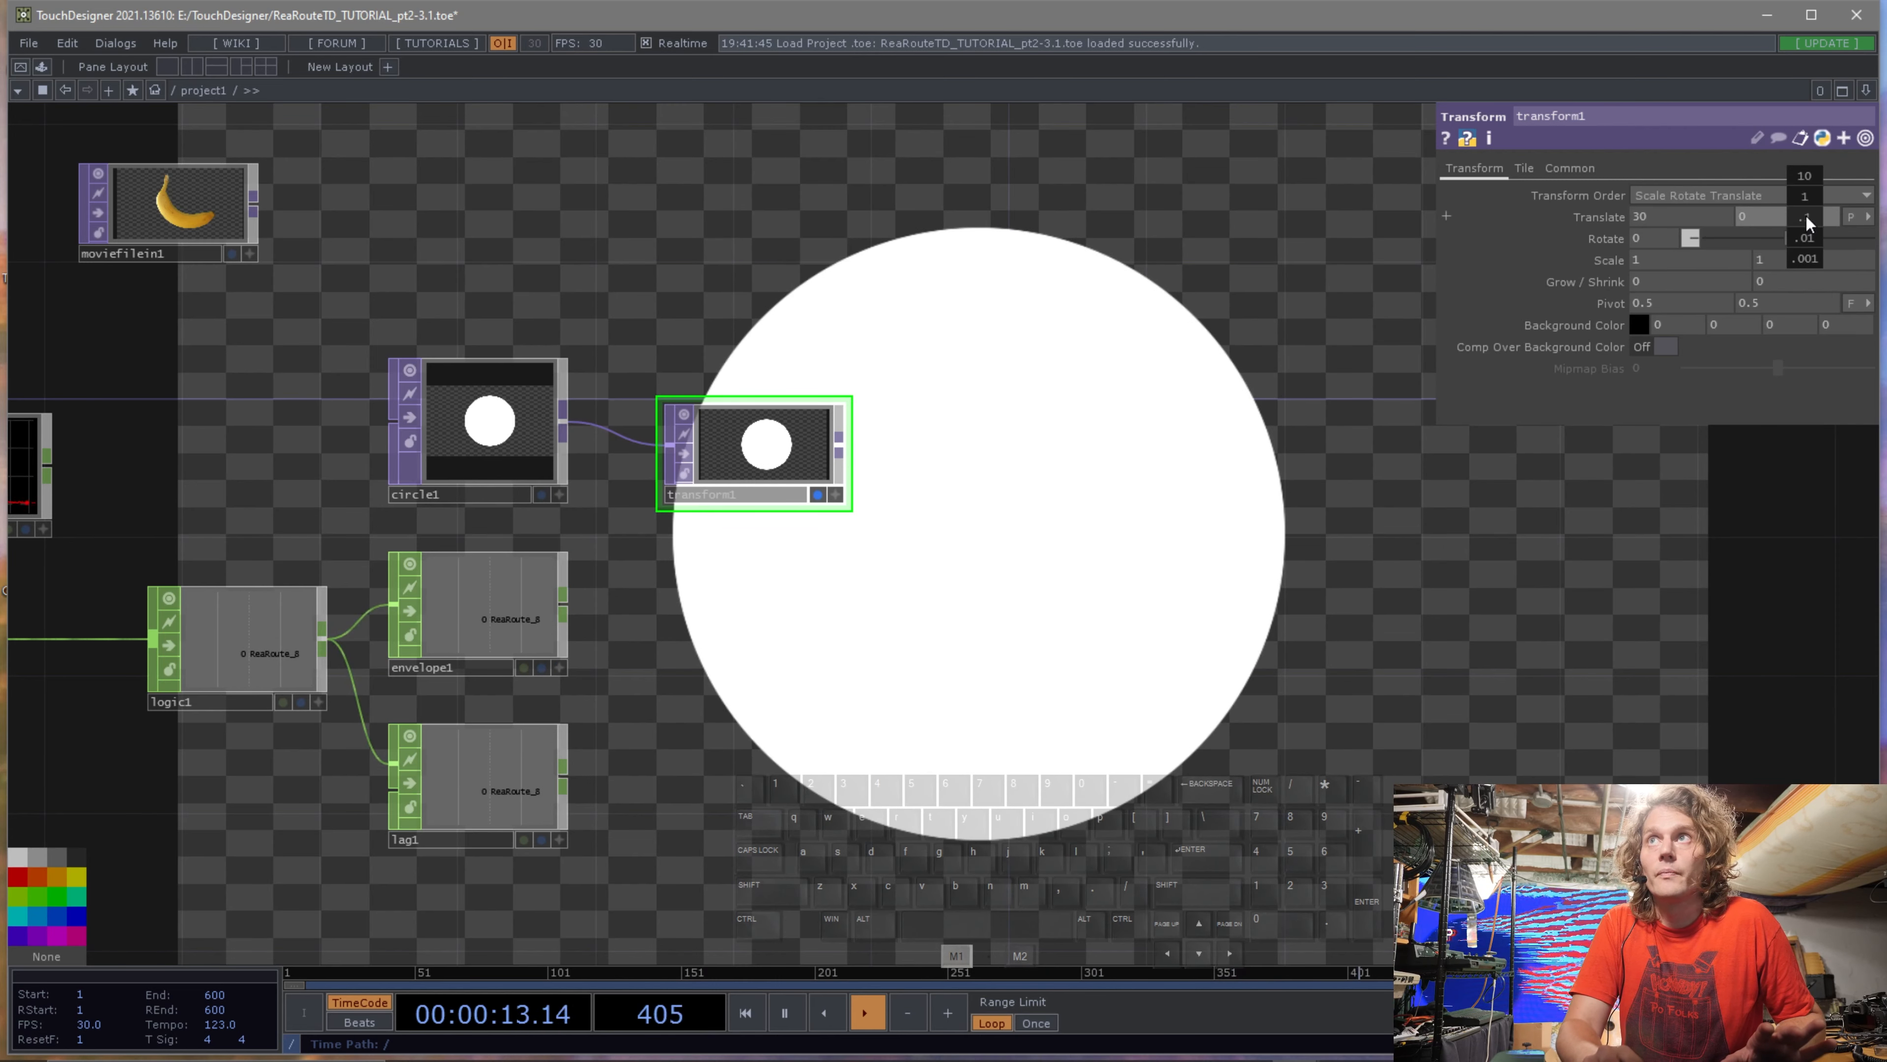
drag(1804, 180, 1787, 182)
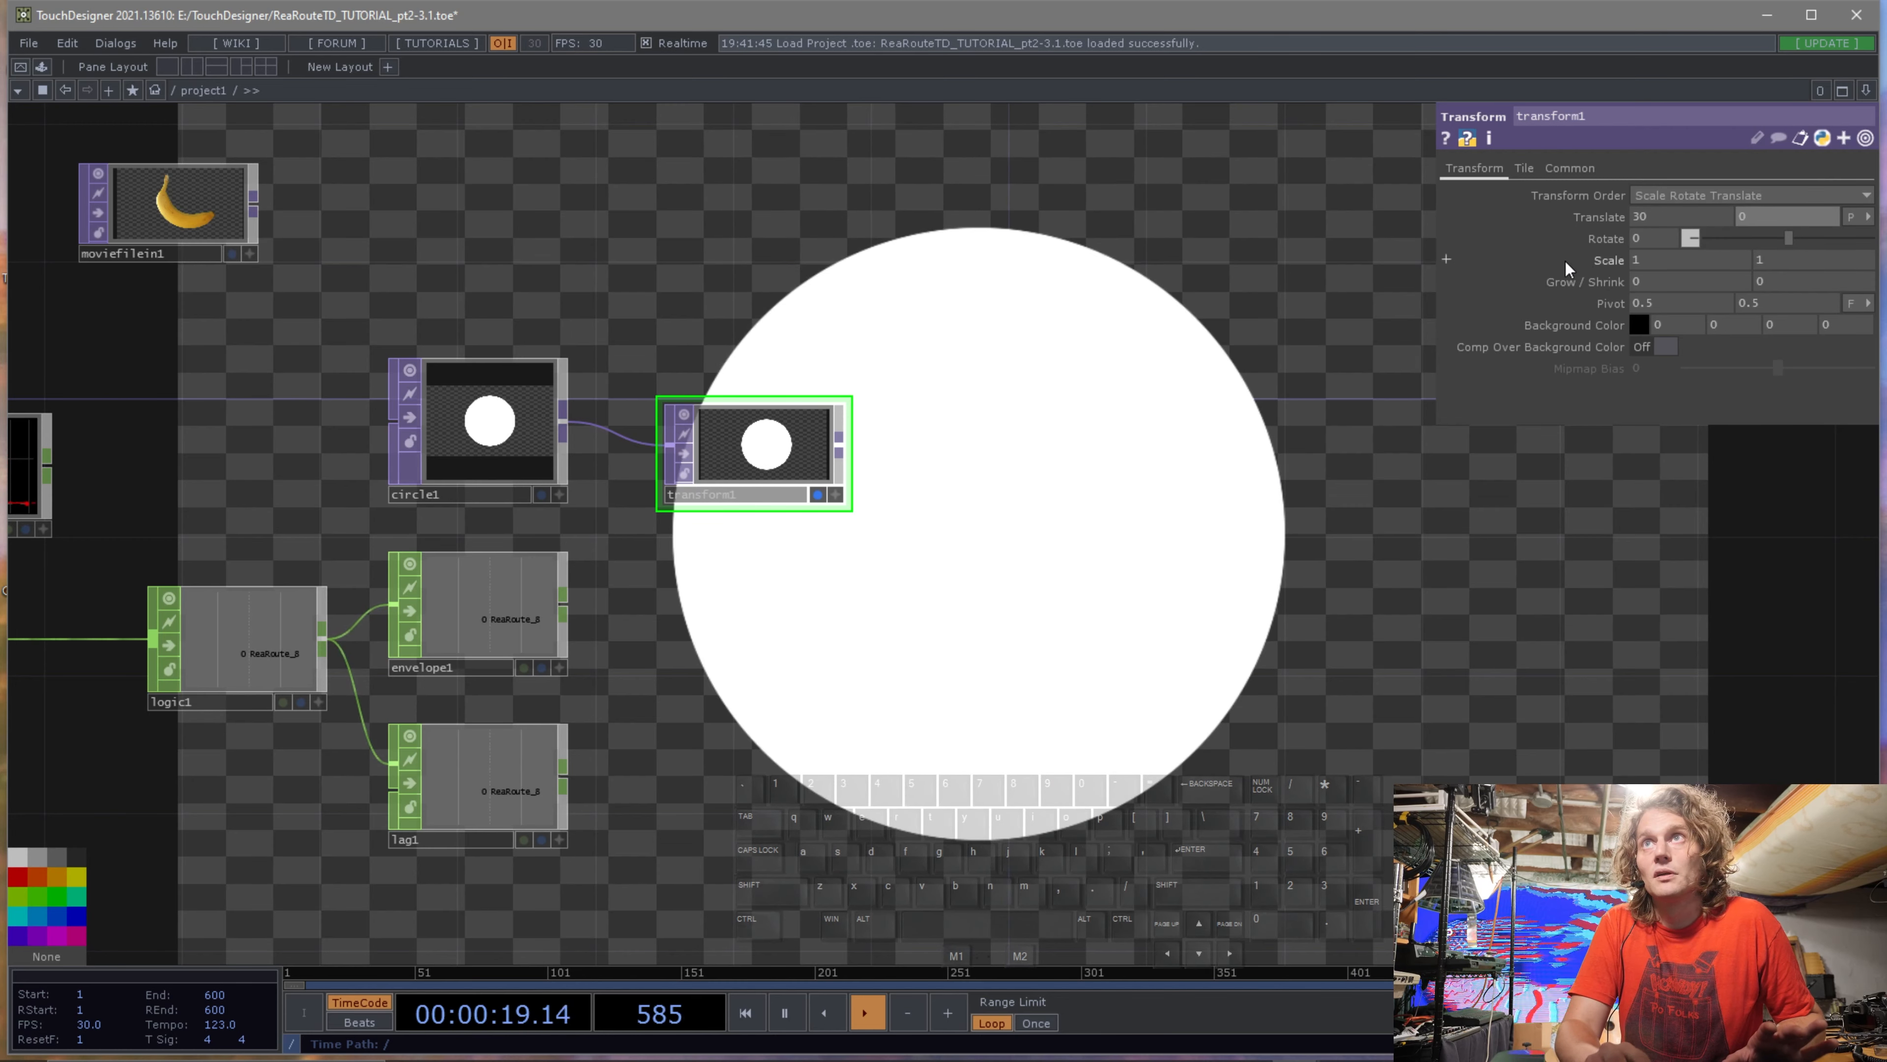
mouse_move(1616, 262)
mouse_down()
mouse_move(1606, 233)
mouse_move(1672, 238)
mouse_move(1615, 264)
mouse_move(1683, 259)
mouse_move(1612, 258)
mouse_up()
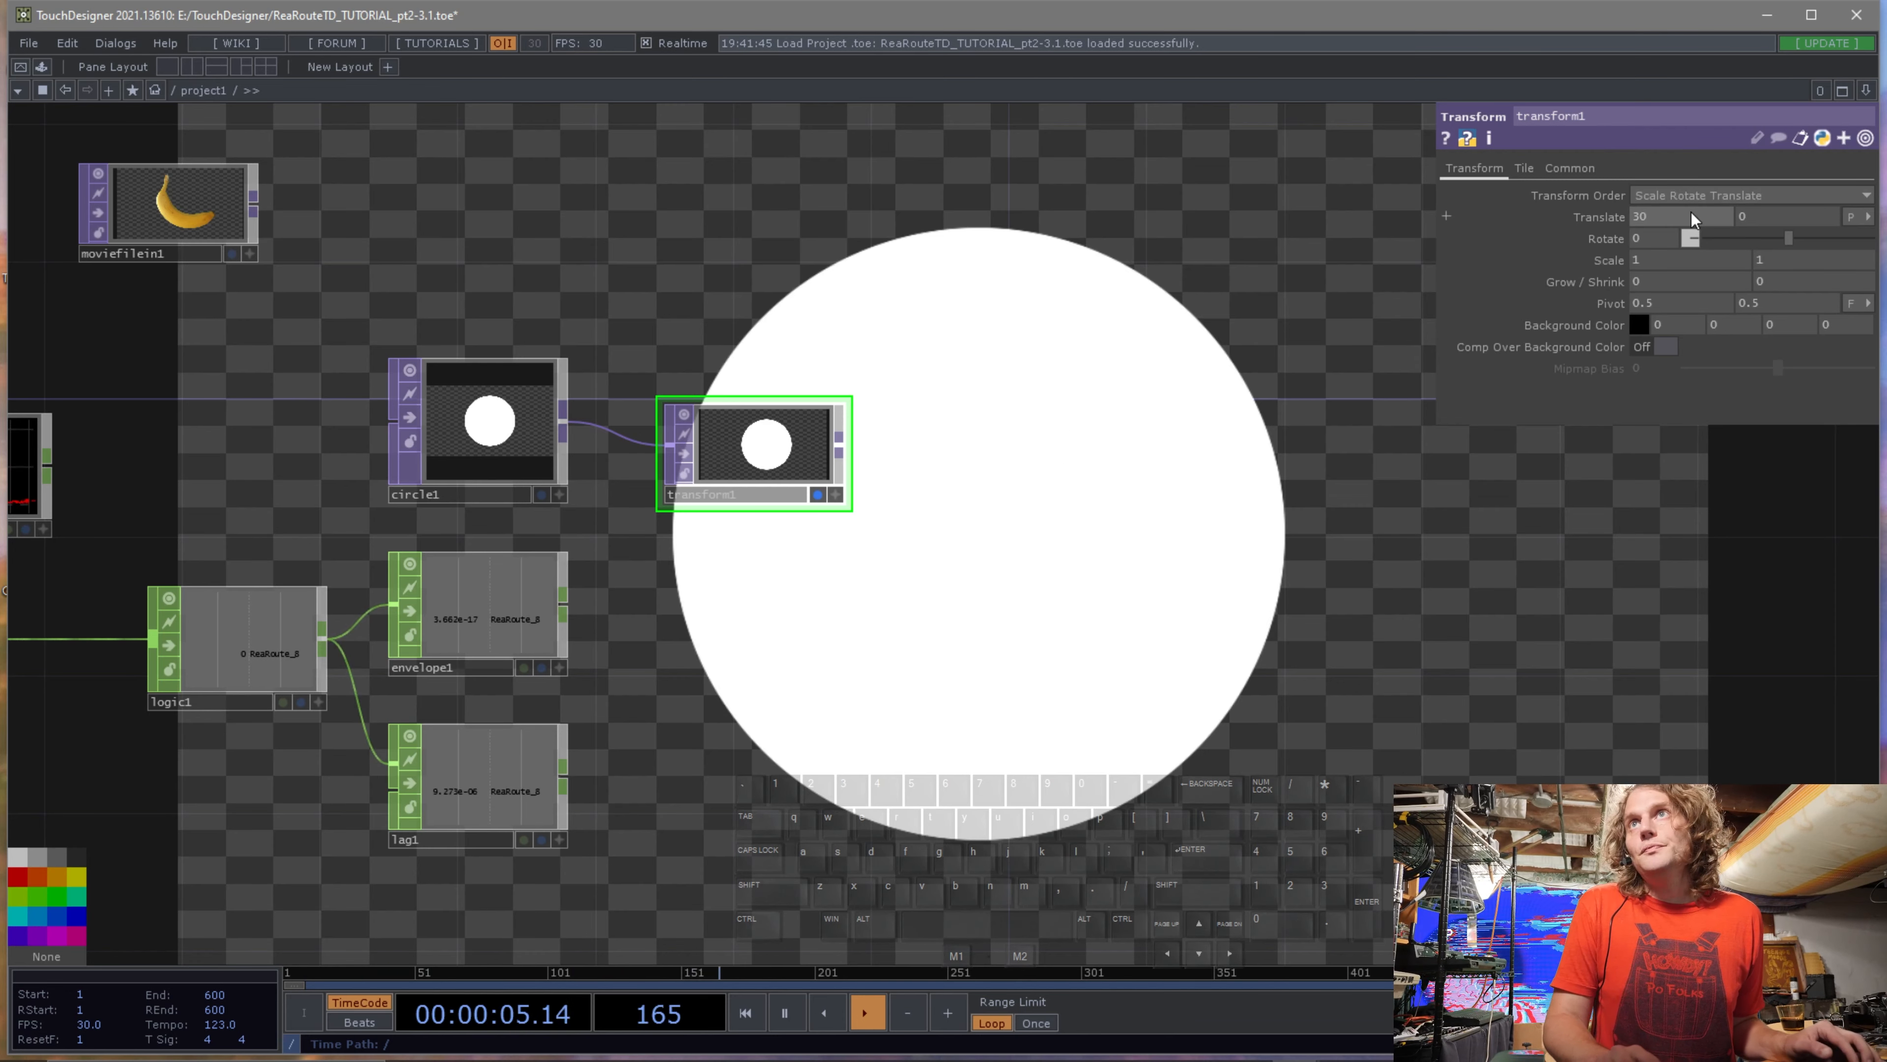
text(0)
key(Return)
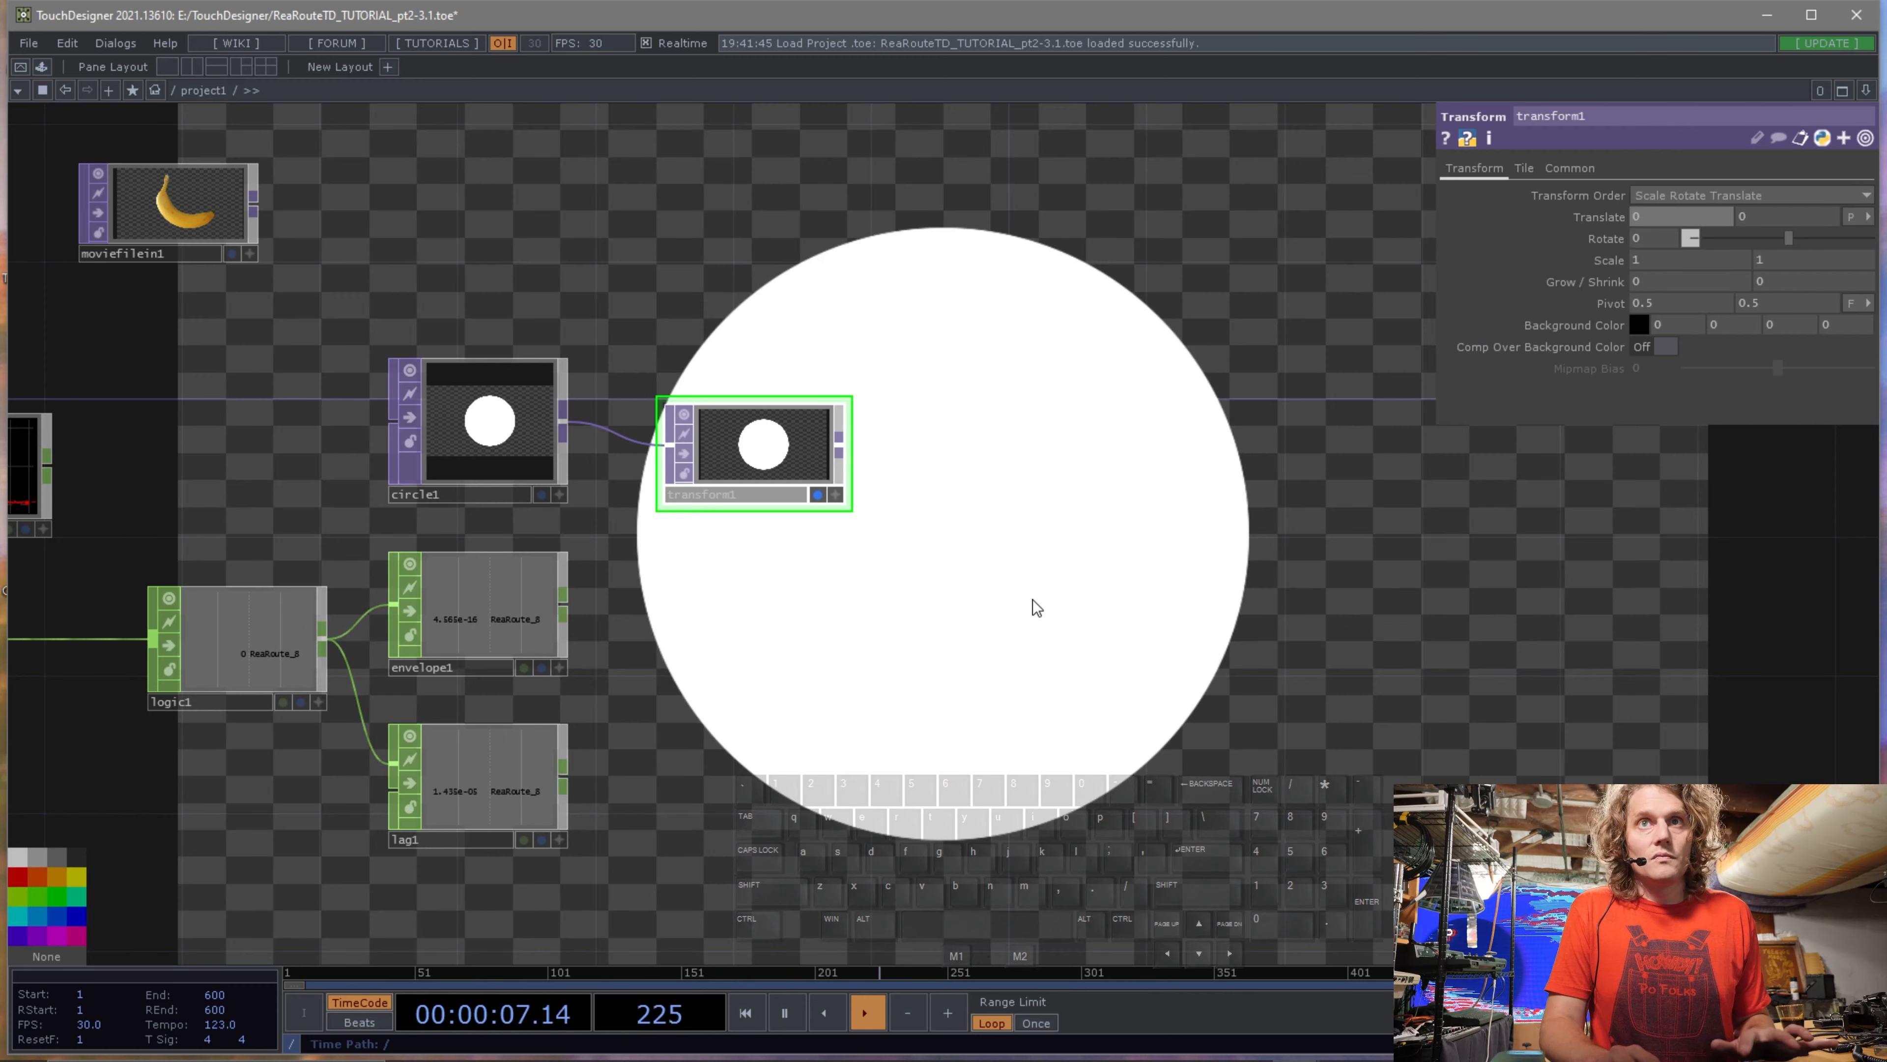
Append a Math CHOP to the Envelope CHOP's output and position it beside the Lag CHOP.
drag(916, 673, 868, 708)
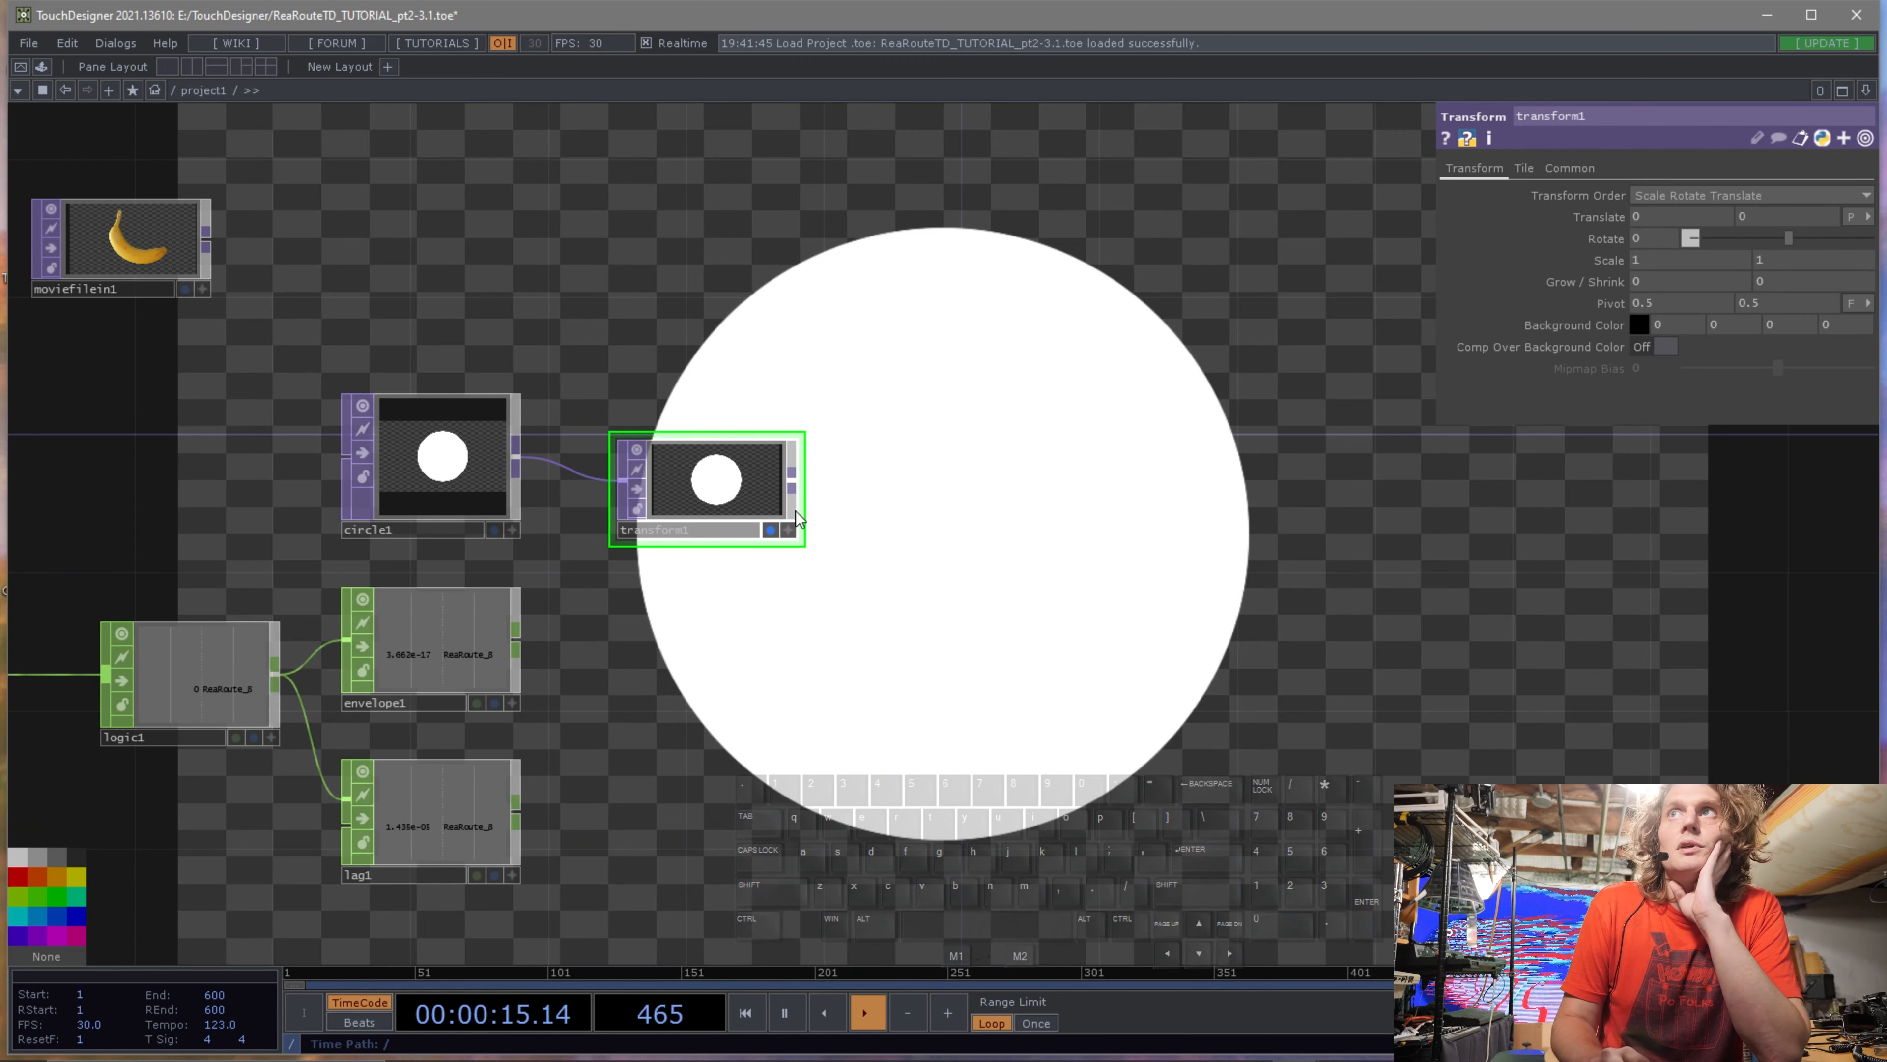
scroll(700, 632, up, 5)
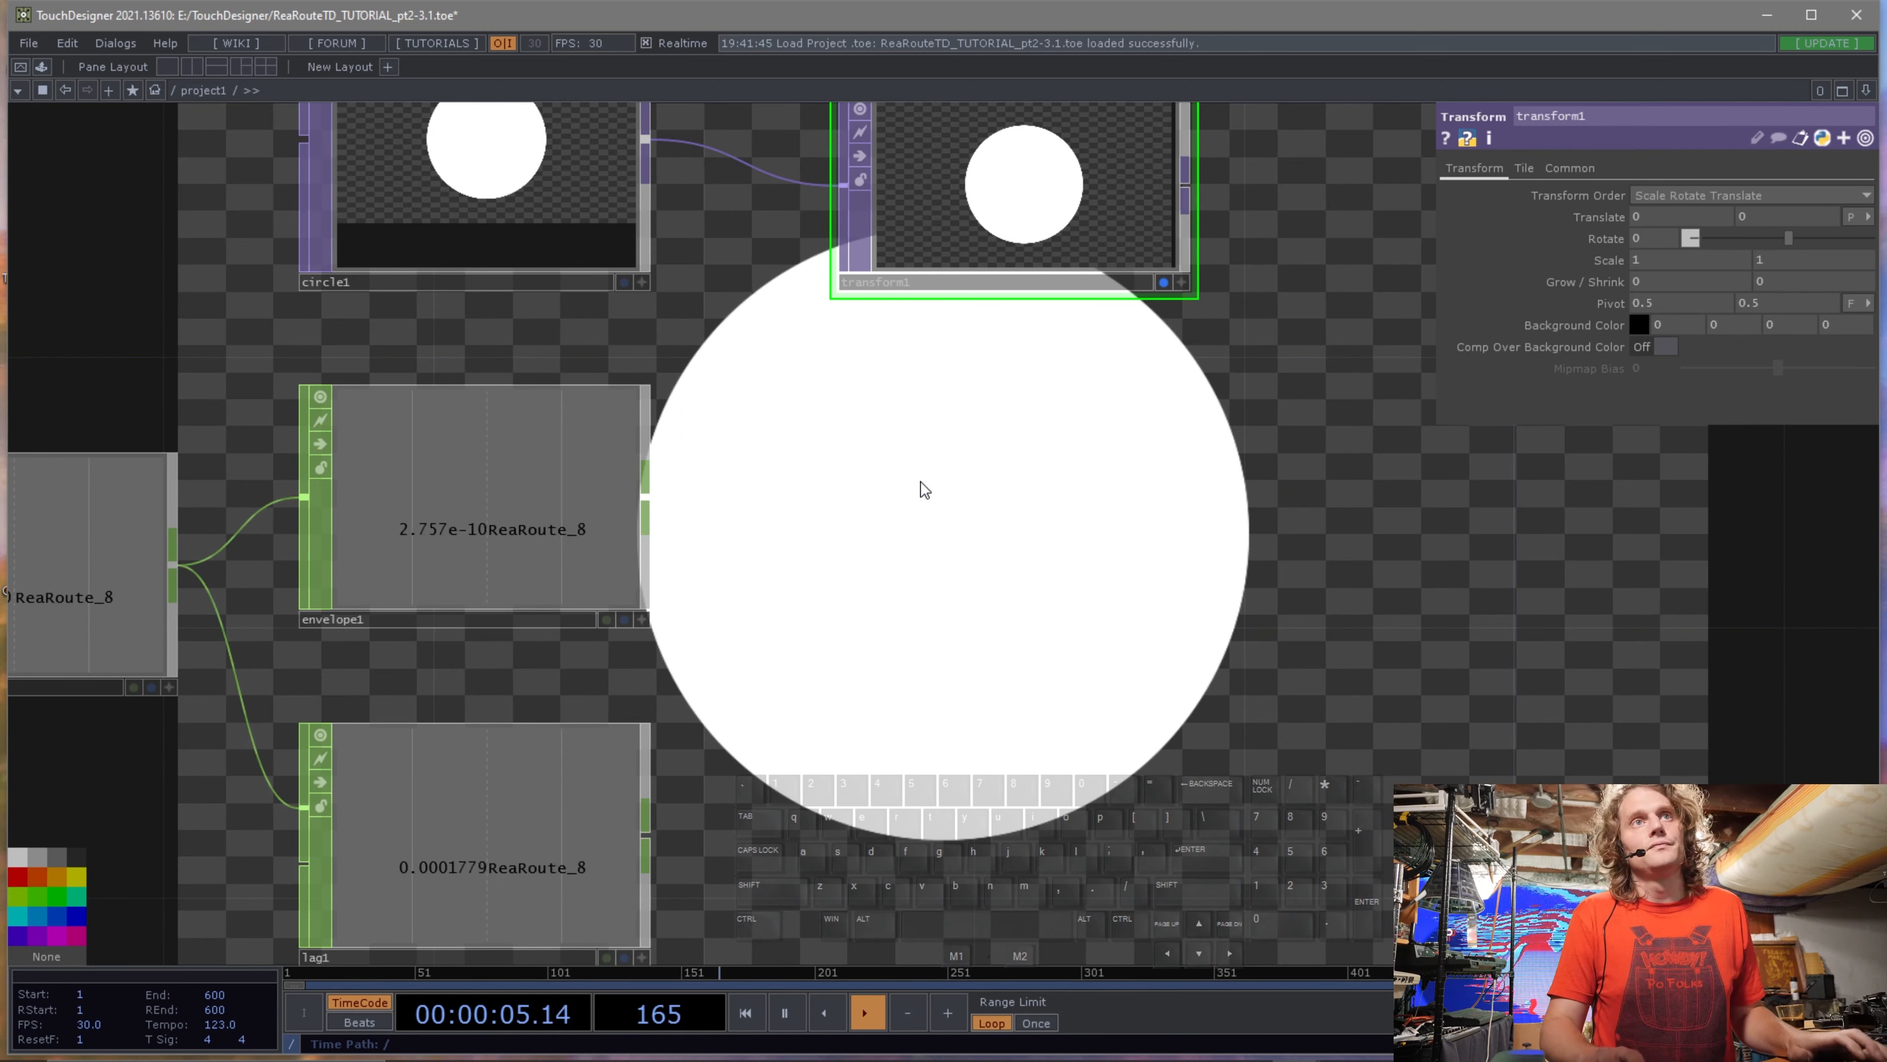
drag(943, 533, 941, 513)
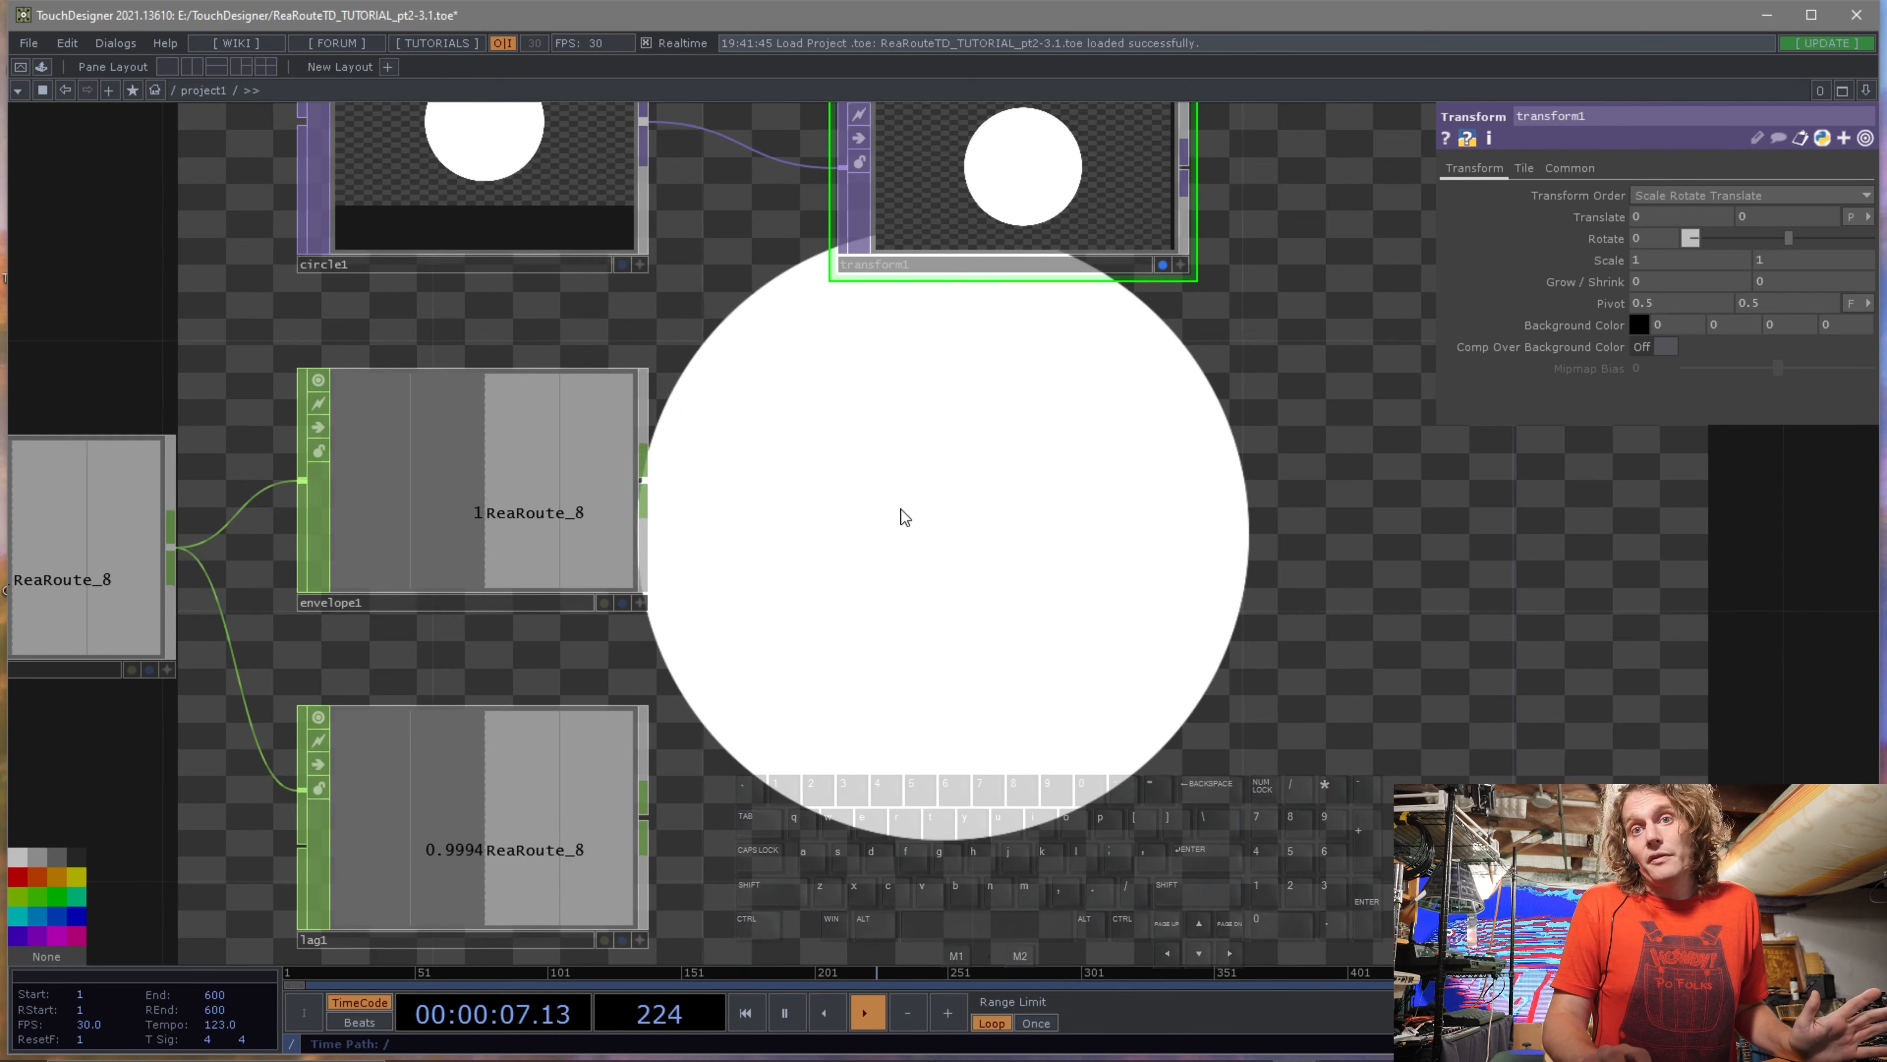
right_click(644, 481)
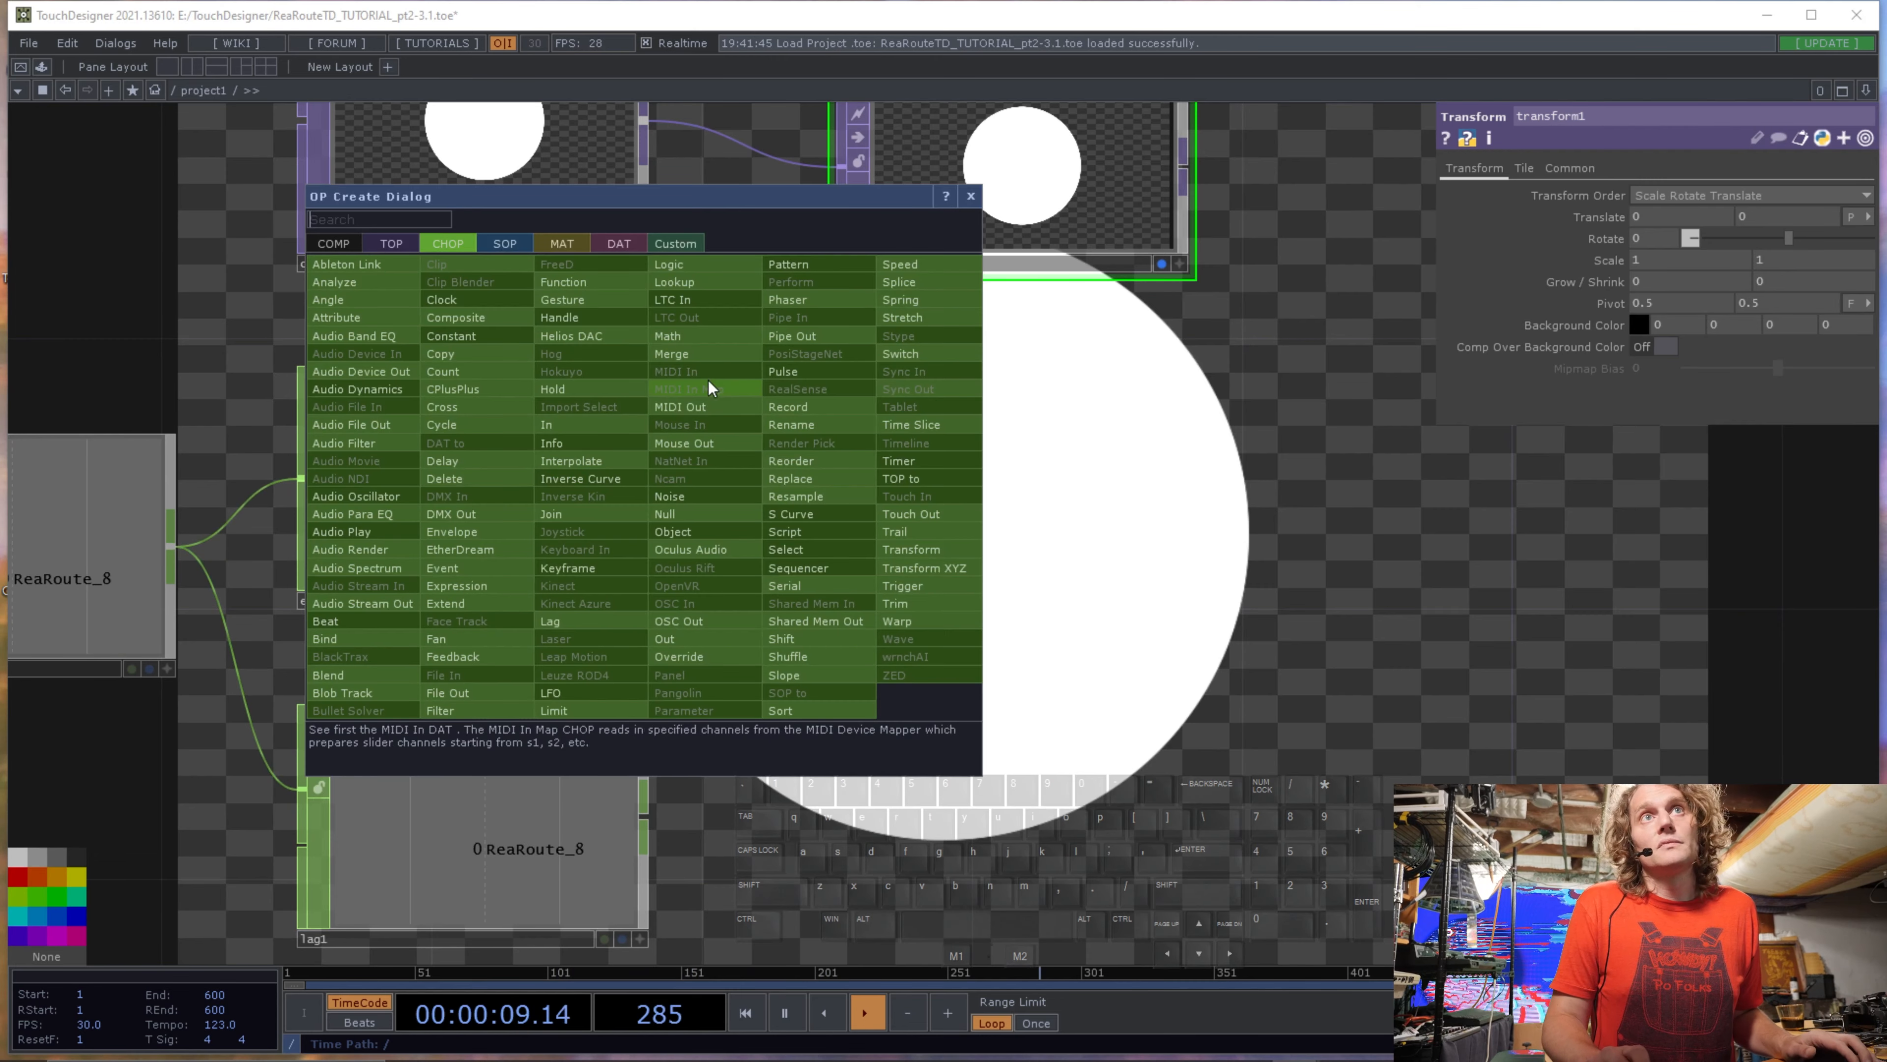
click(717, 339)
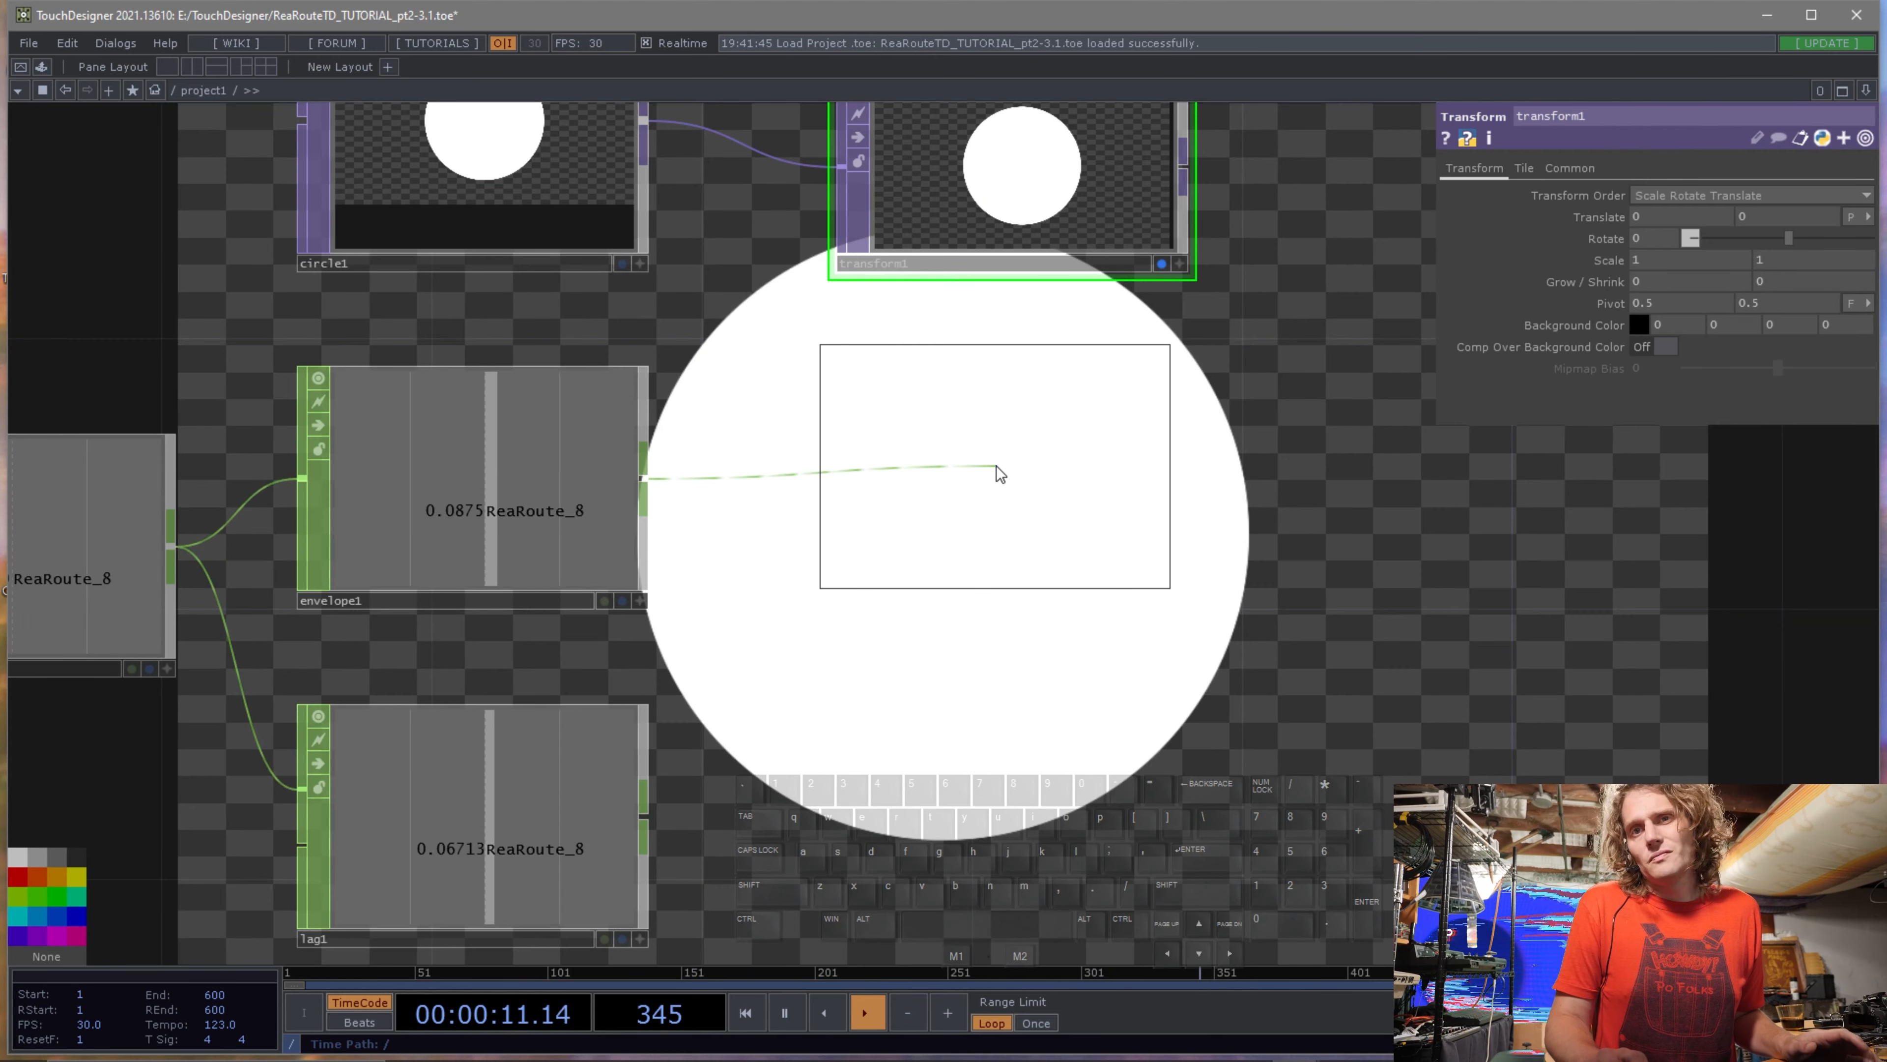
click(1015, 470)
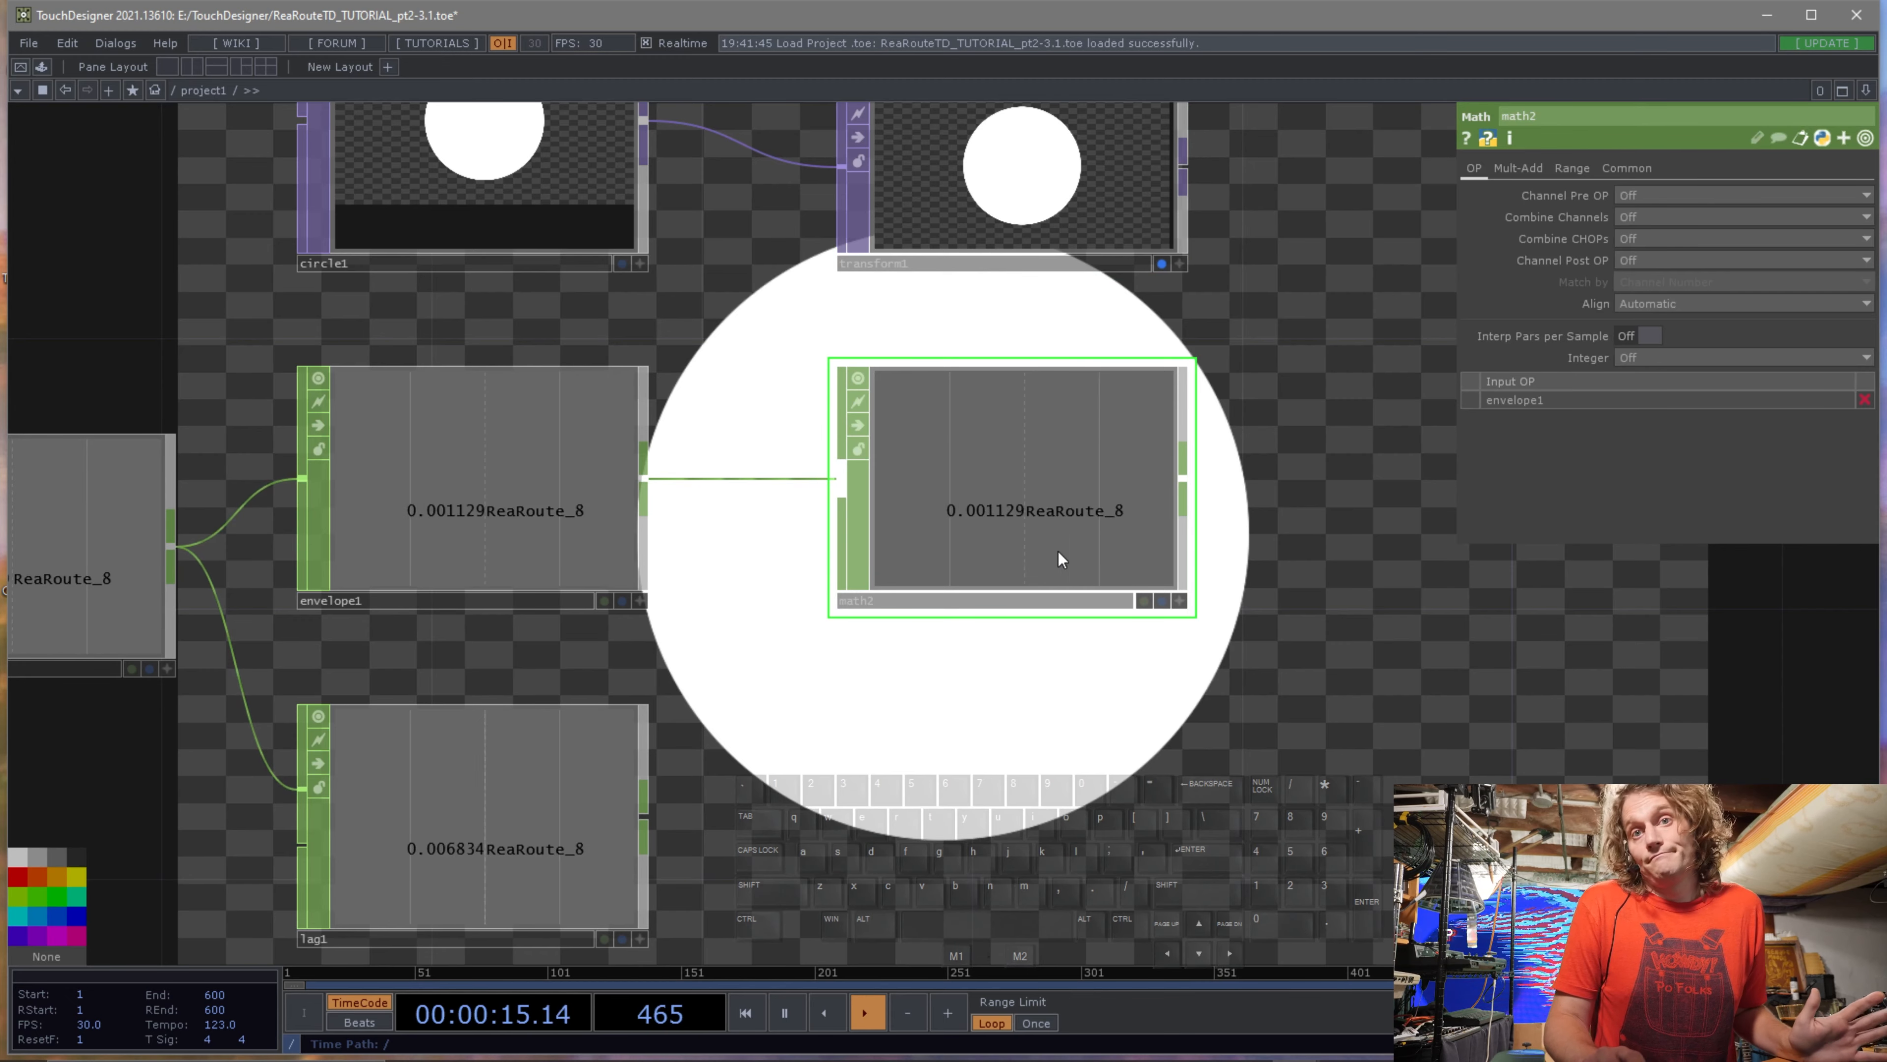
drag(1070, 724, 876, 511)
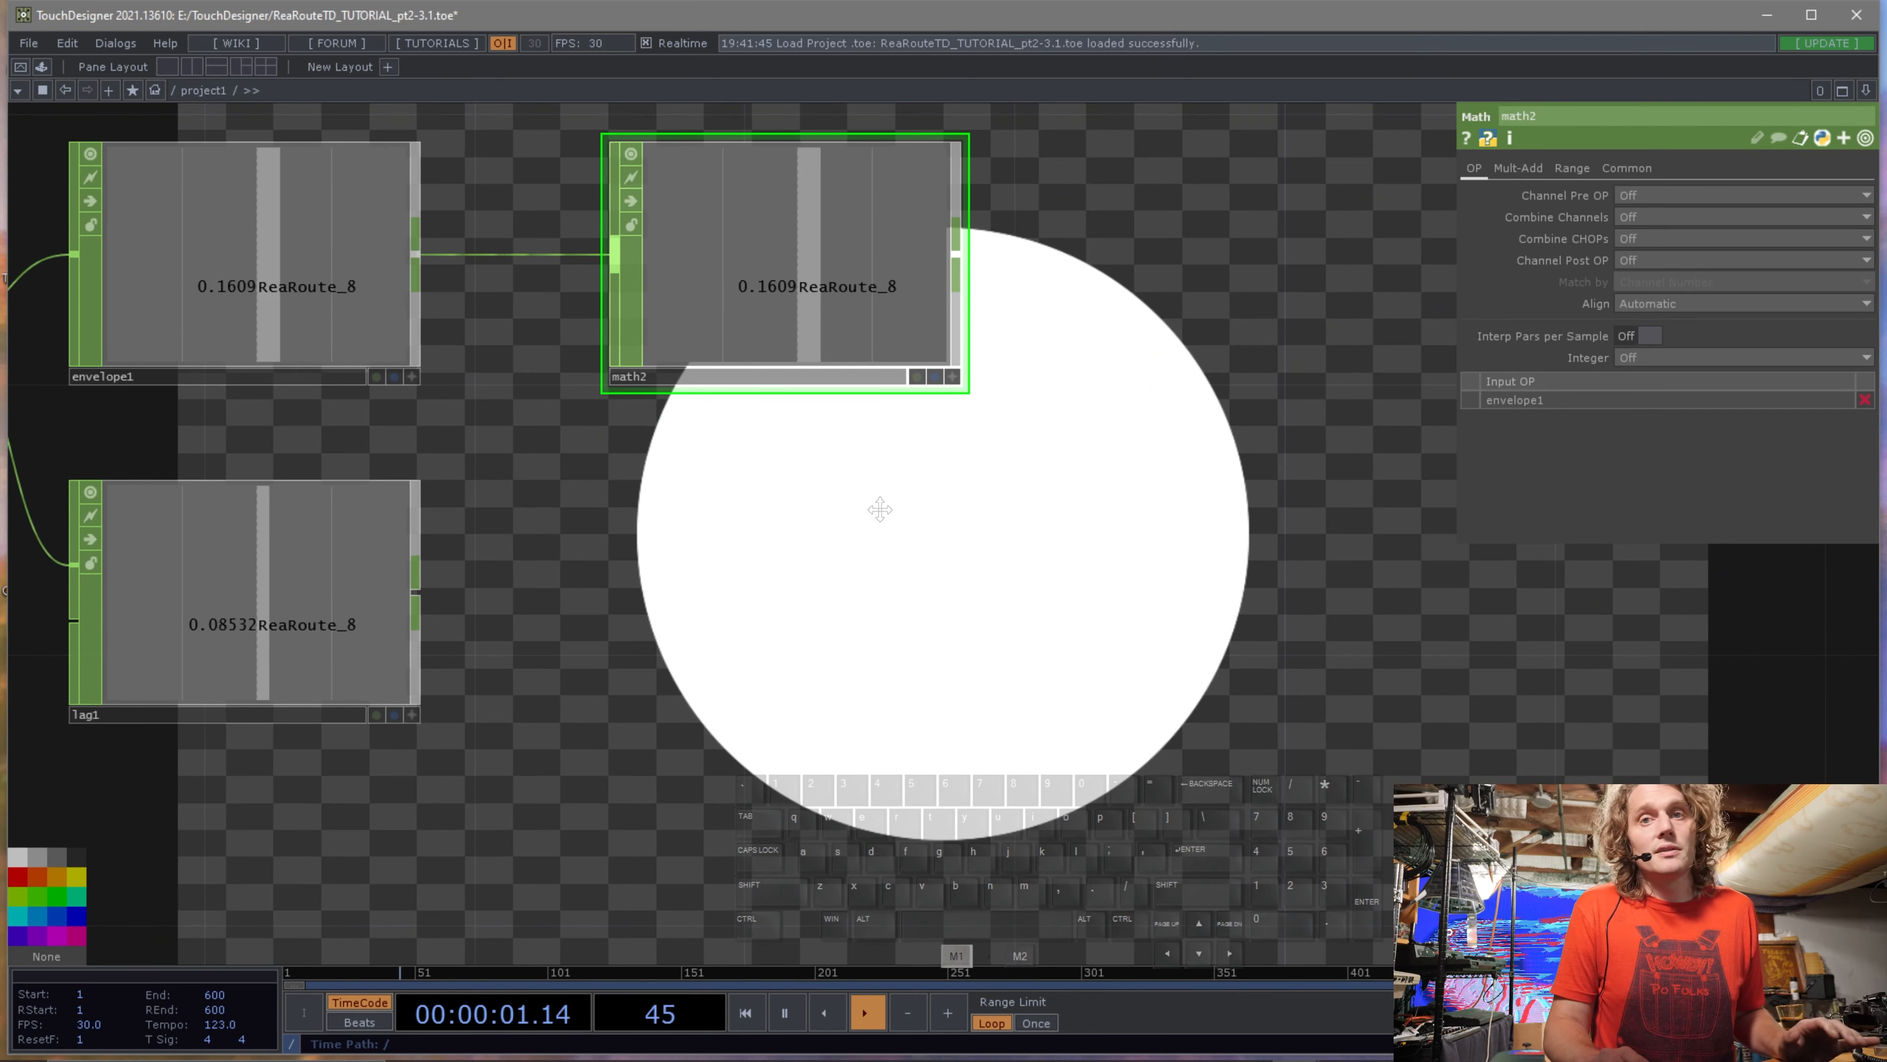
drag(879, 511, 885, 502)
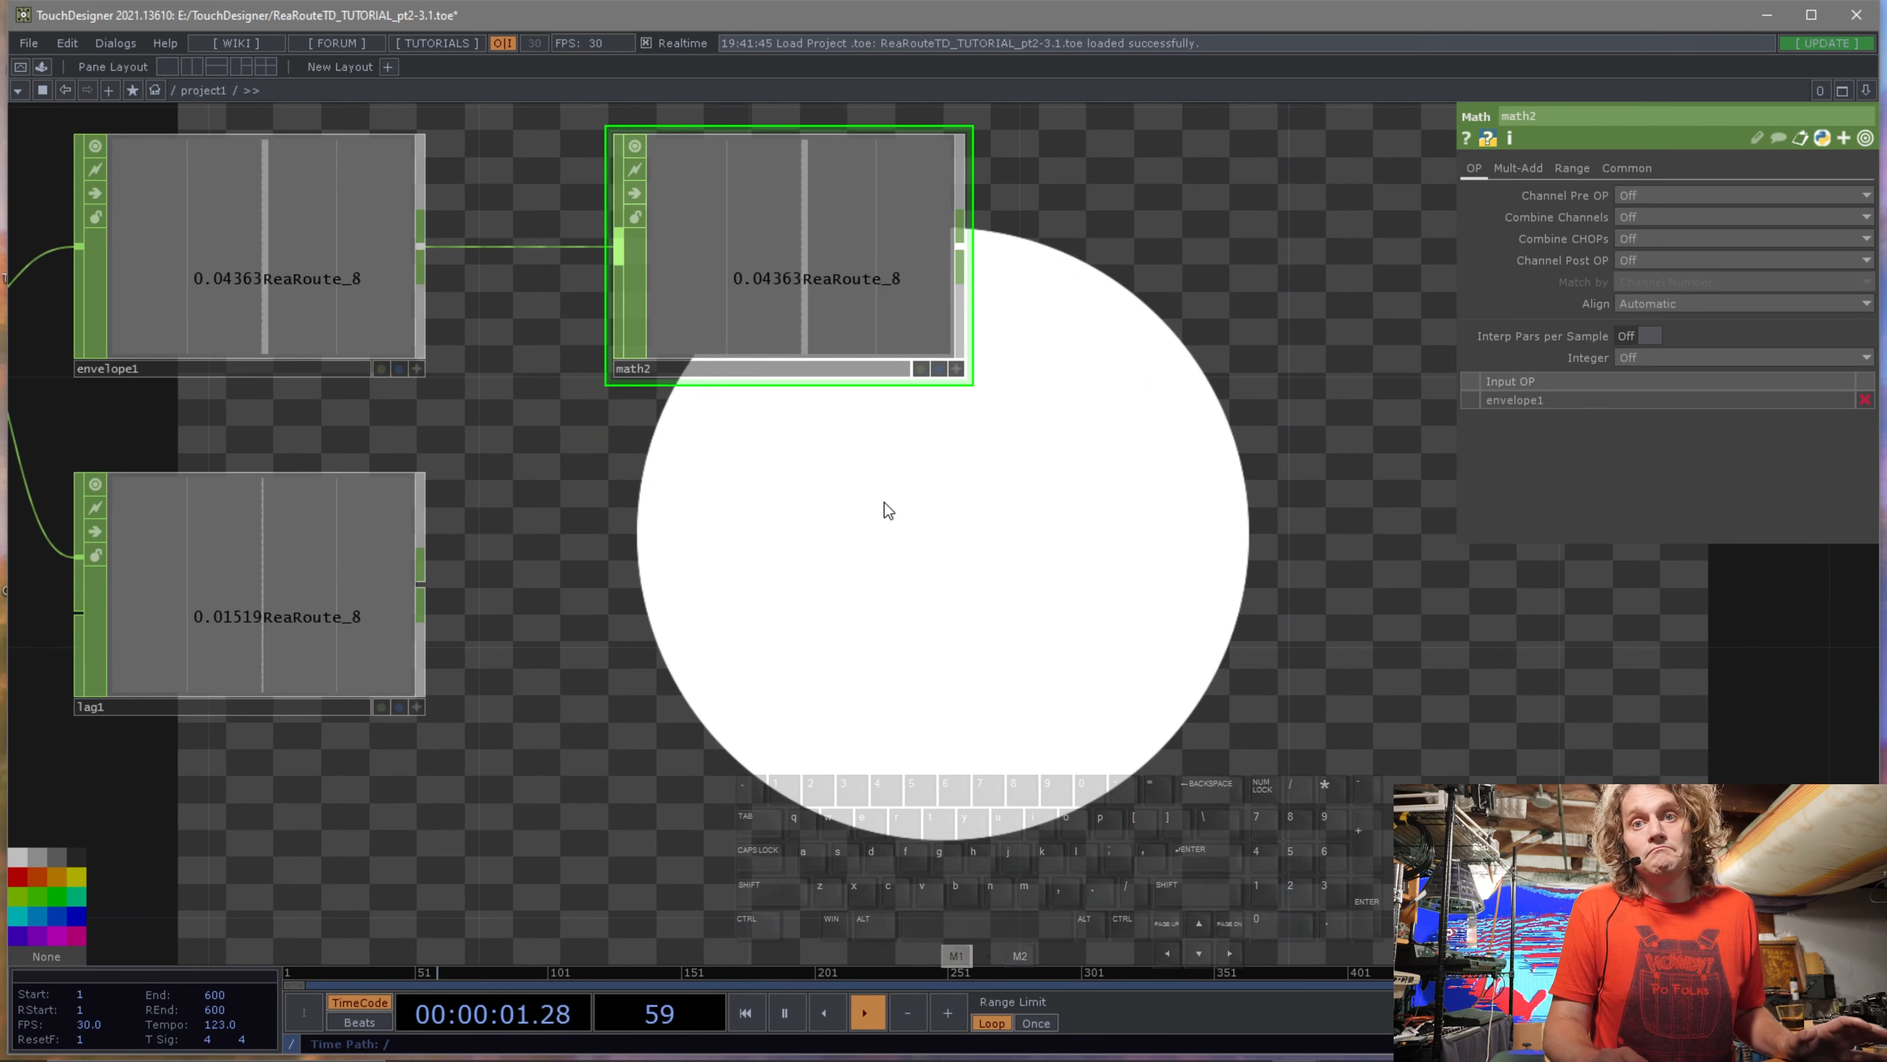
click(1574, 169)
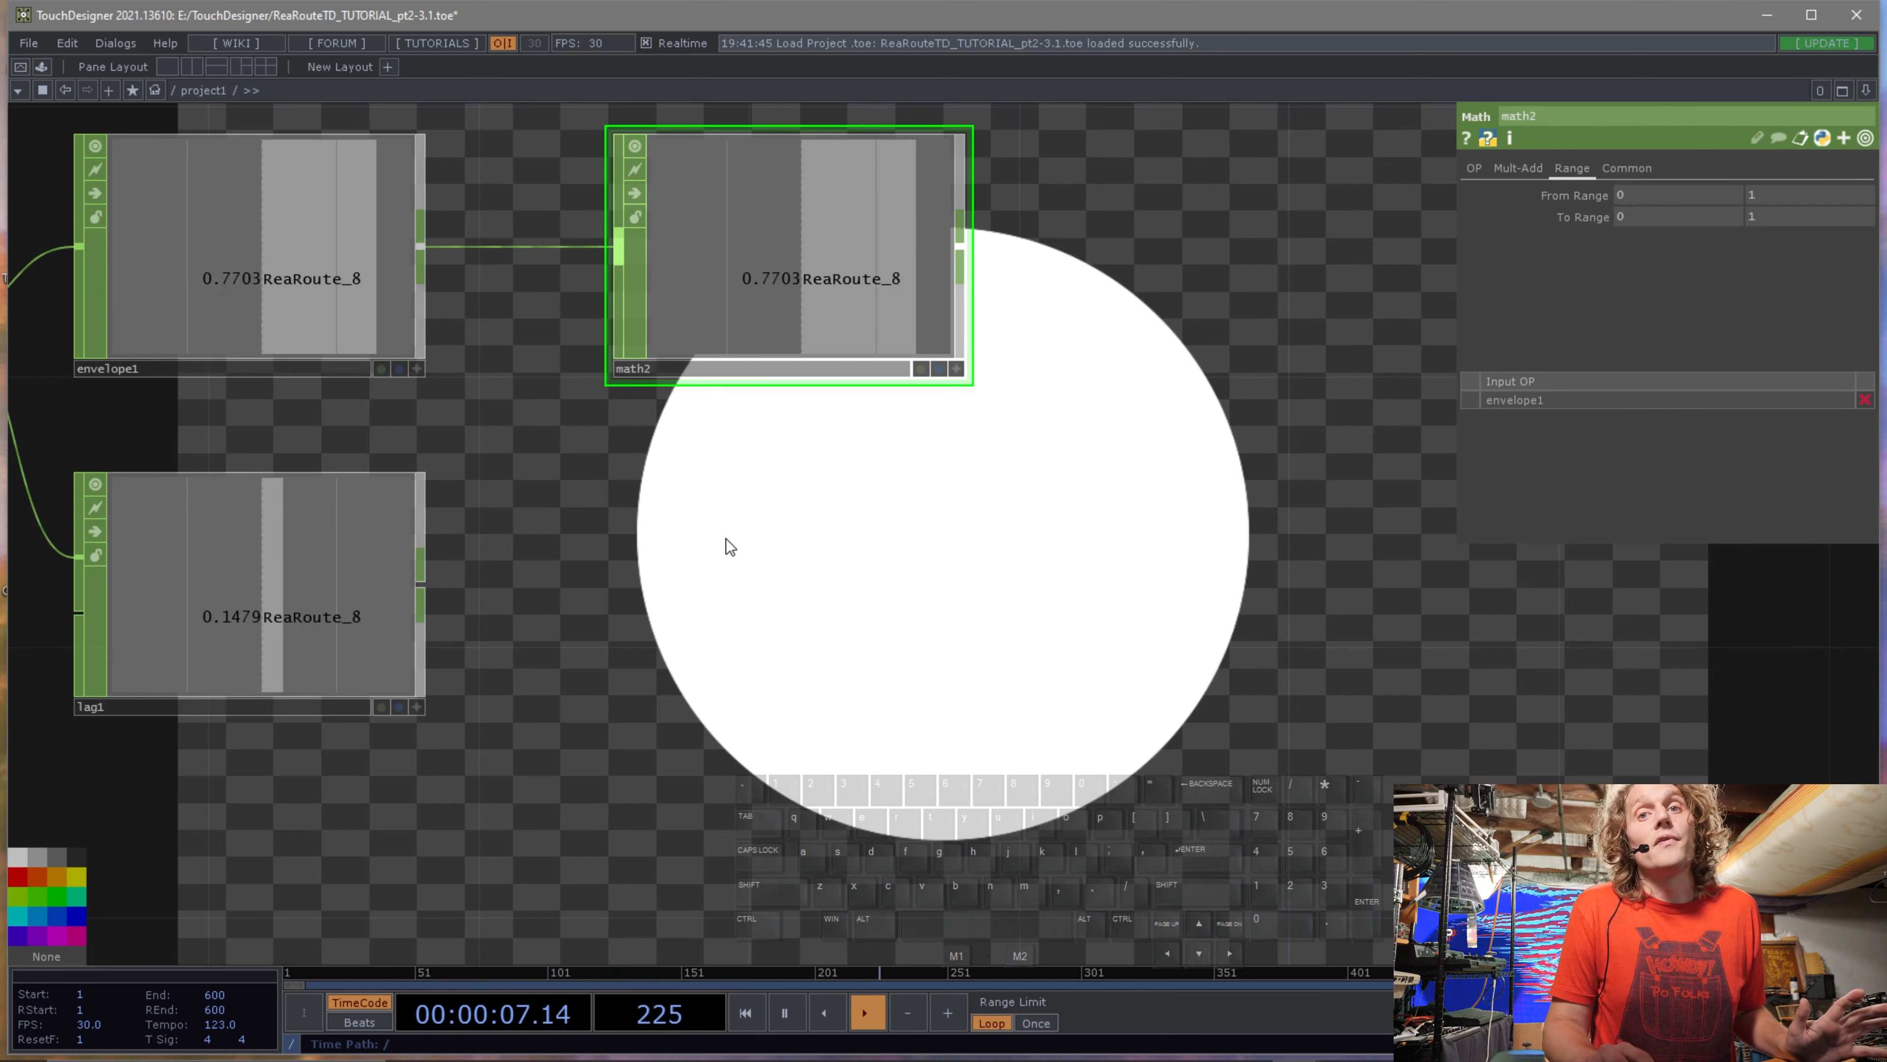
drag(725, 538, 777, 556)
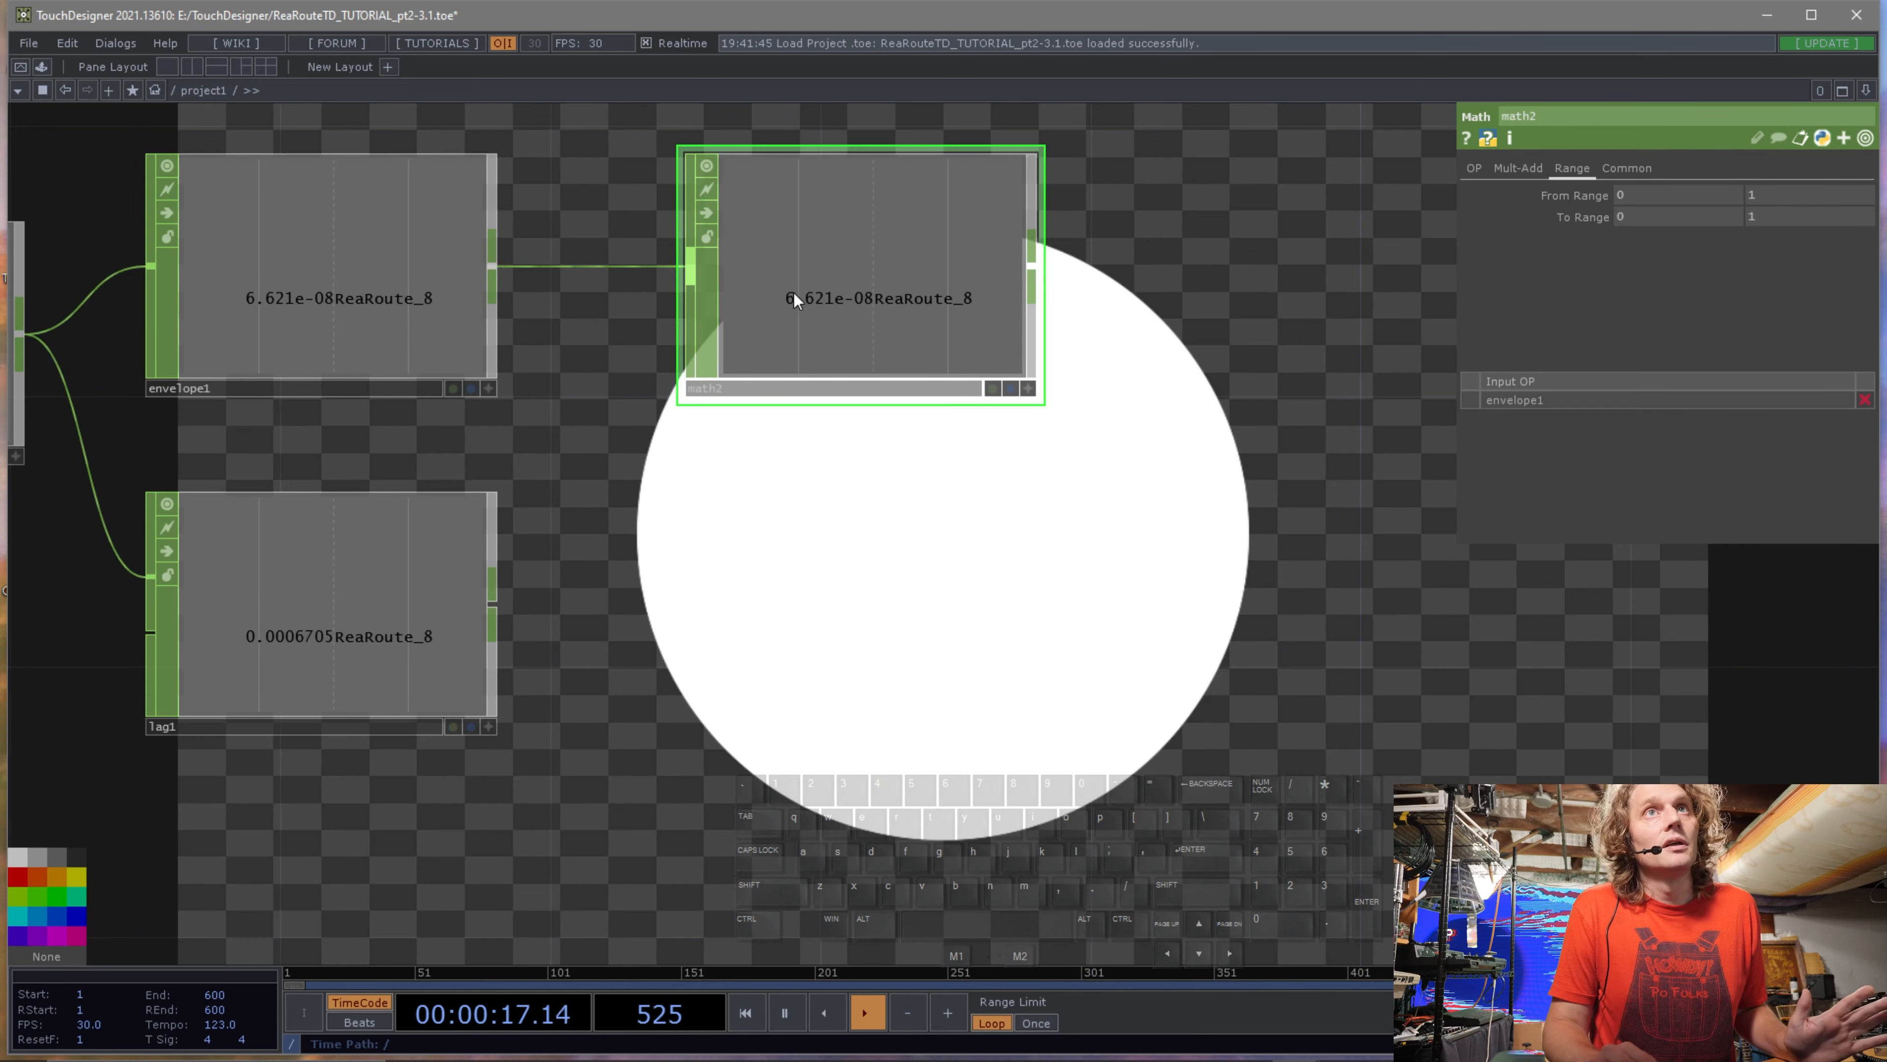
drag(780, 296, 848, 634)
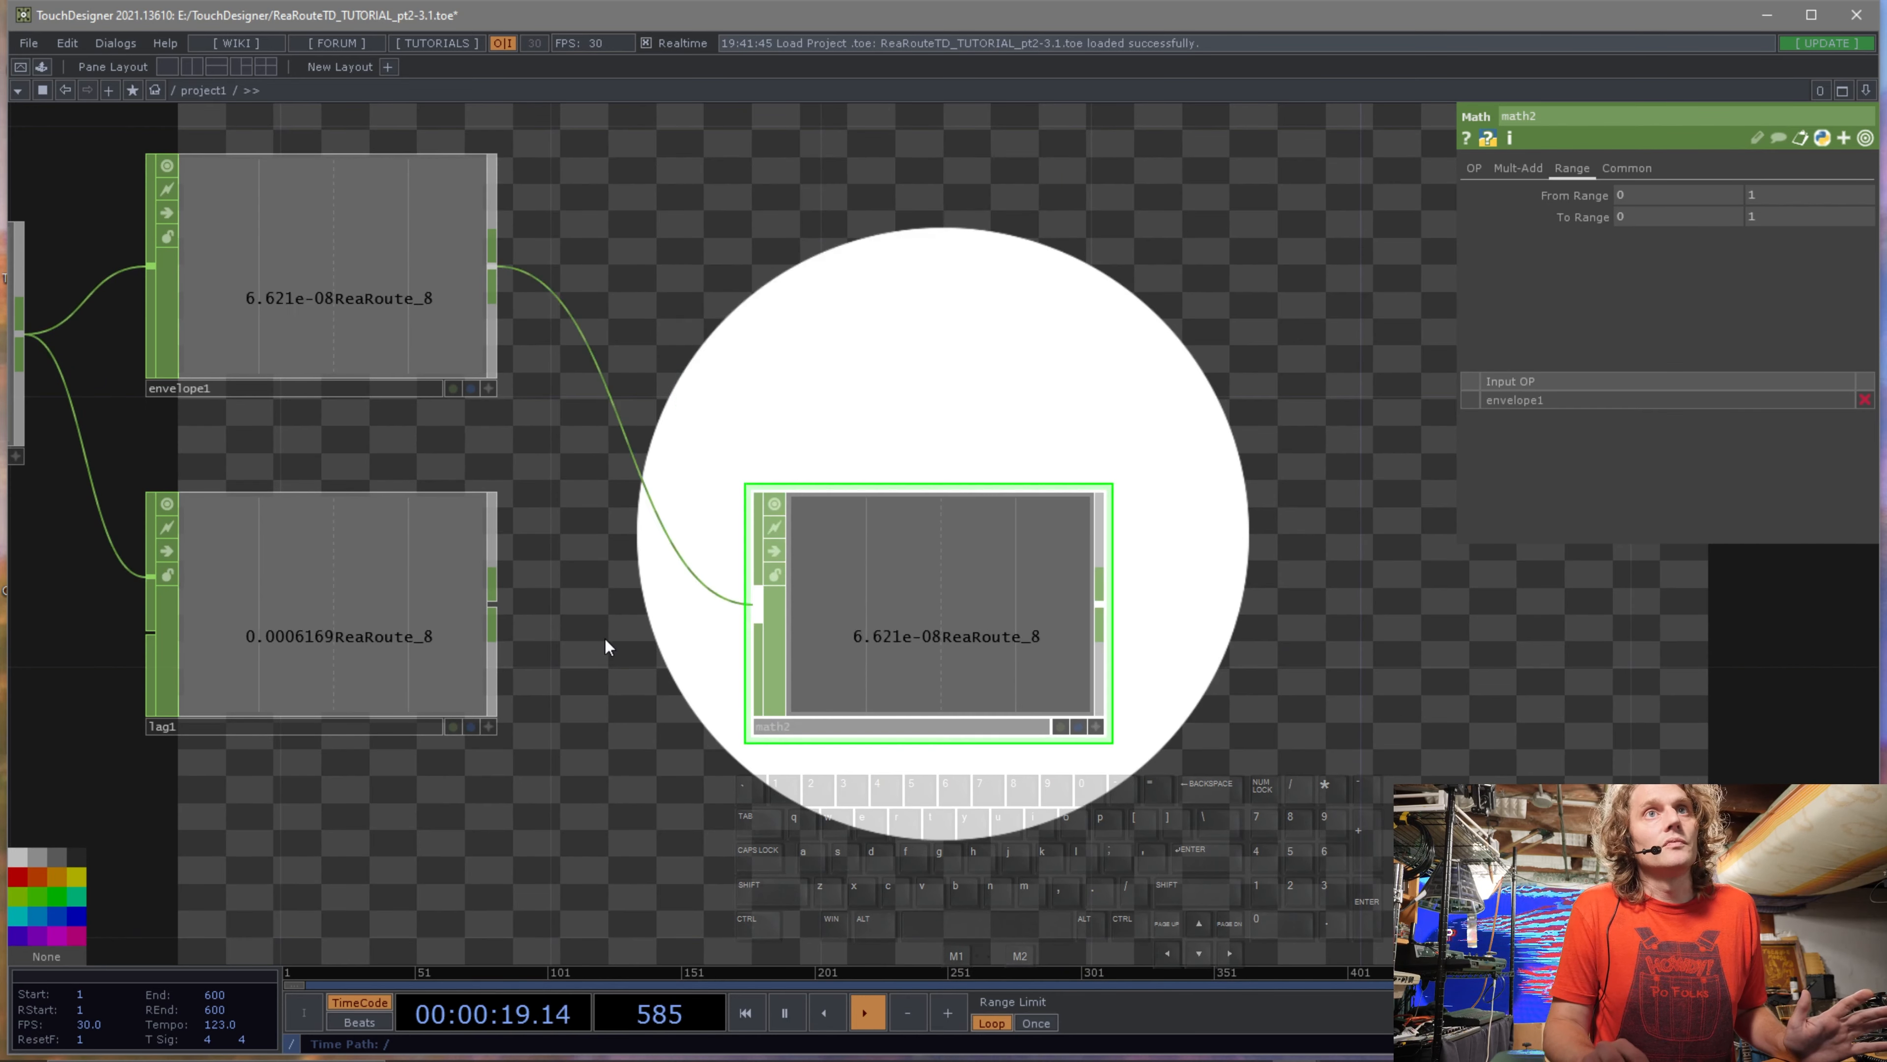
drag(654, 539, 679, 536)
Delete the Envelope CHOP.
click(332, 313)
key(Delete)
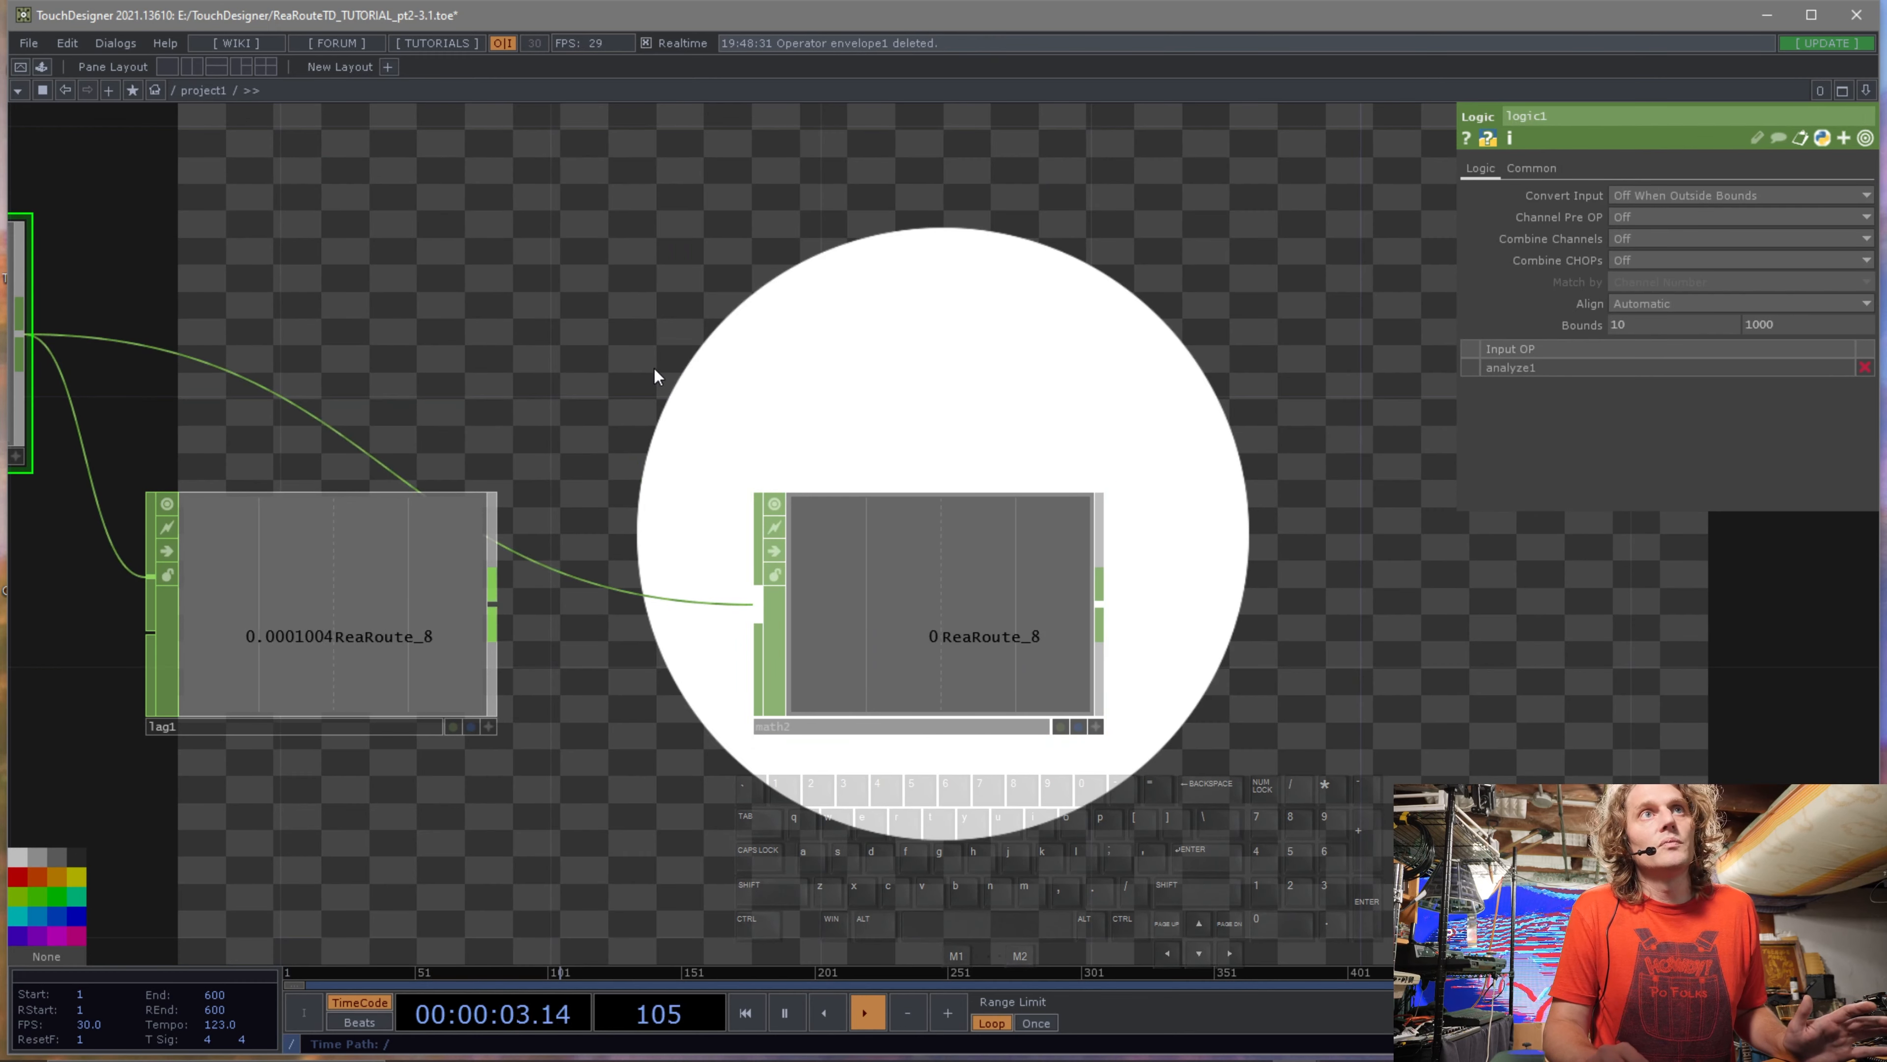
Wire the Lag CHOP into the Math CHOP and set its To Range to -1 to 1.
drag(495, 603, 542, 566)
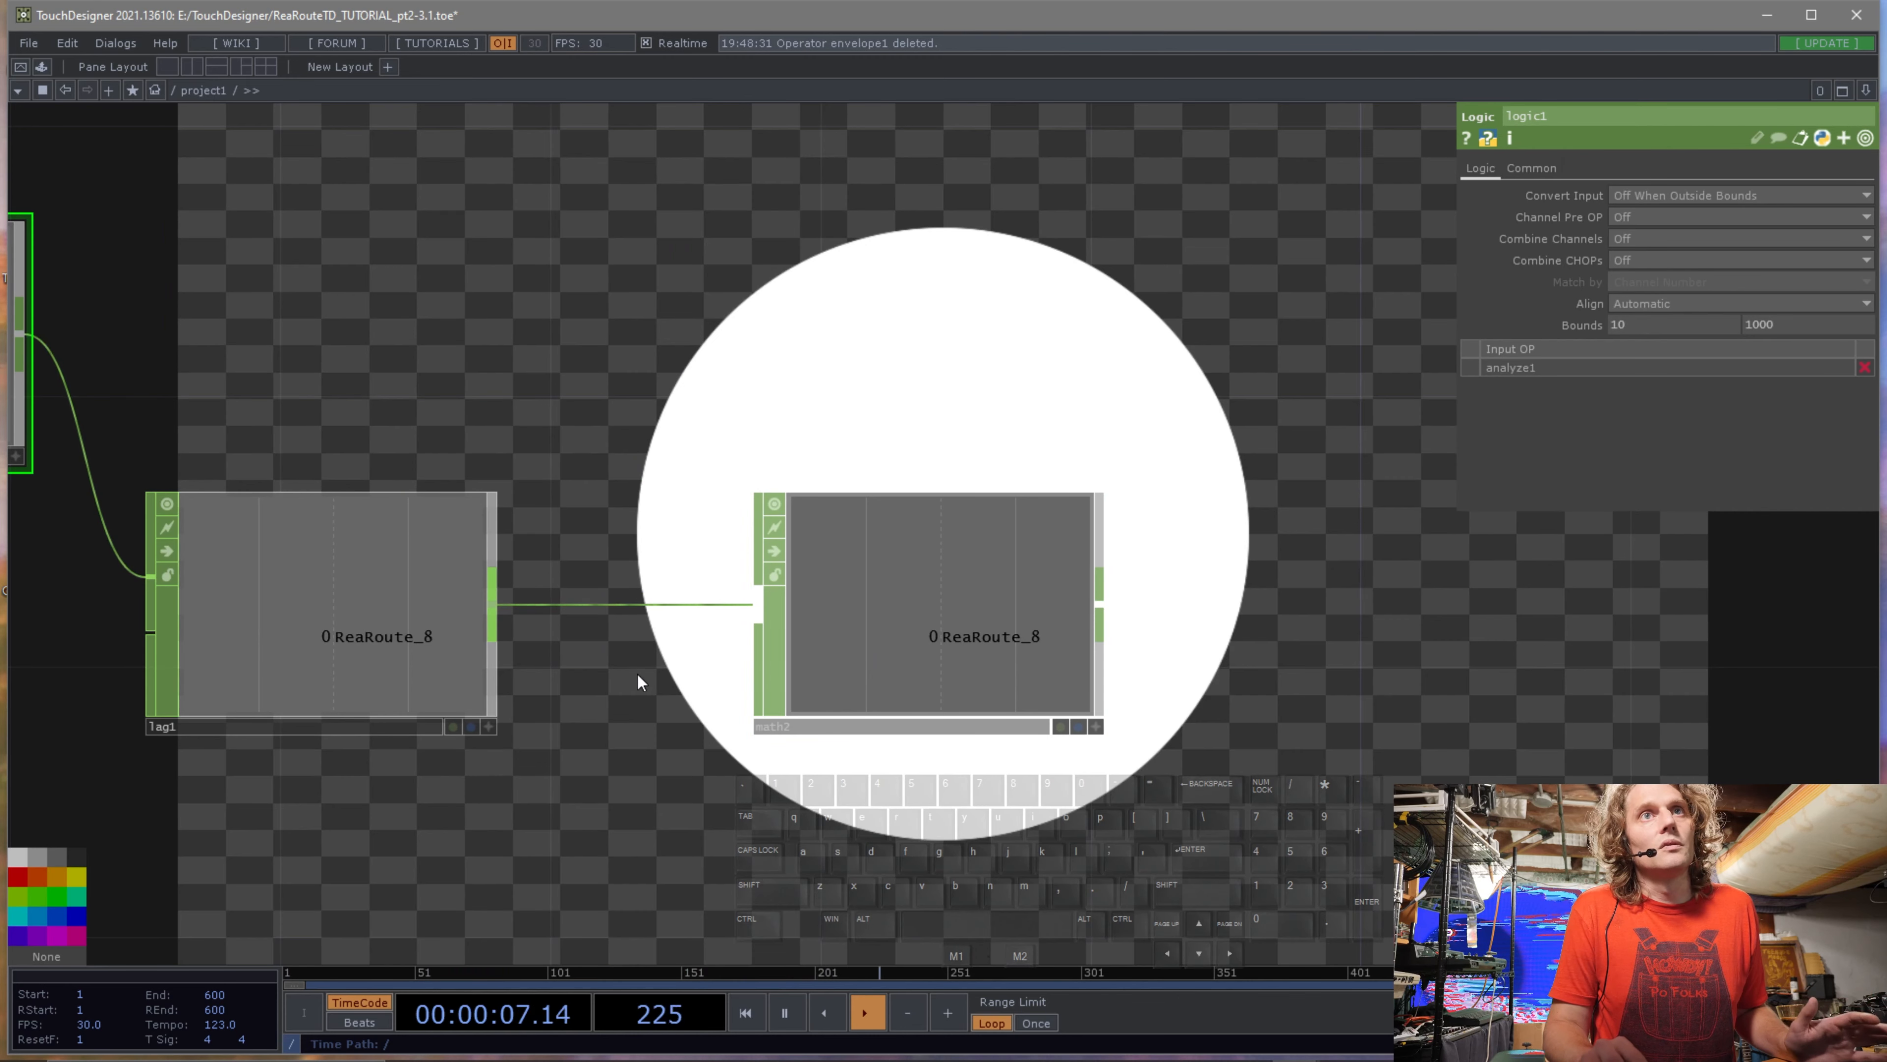
click(927, 628)
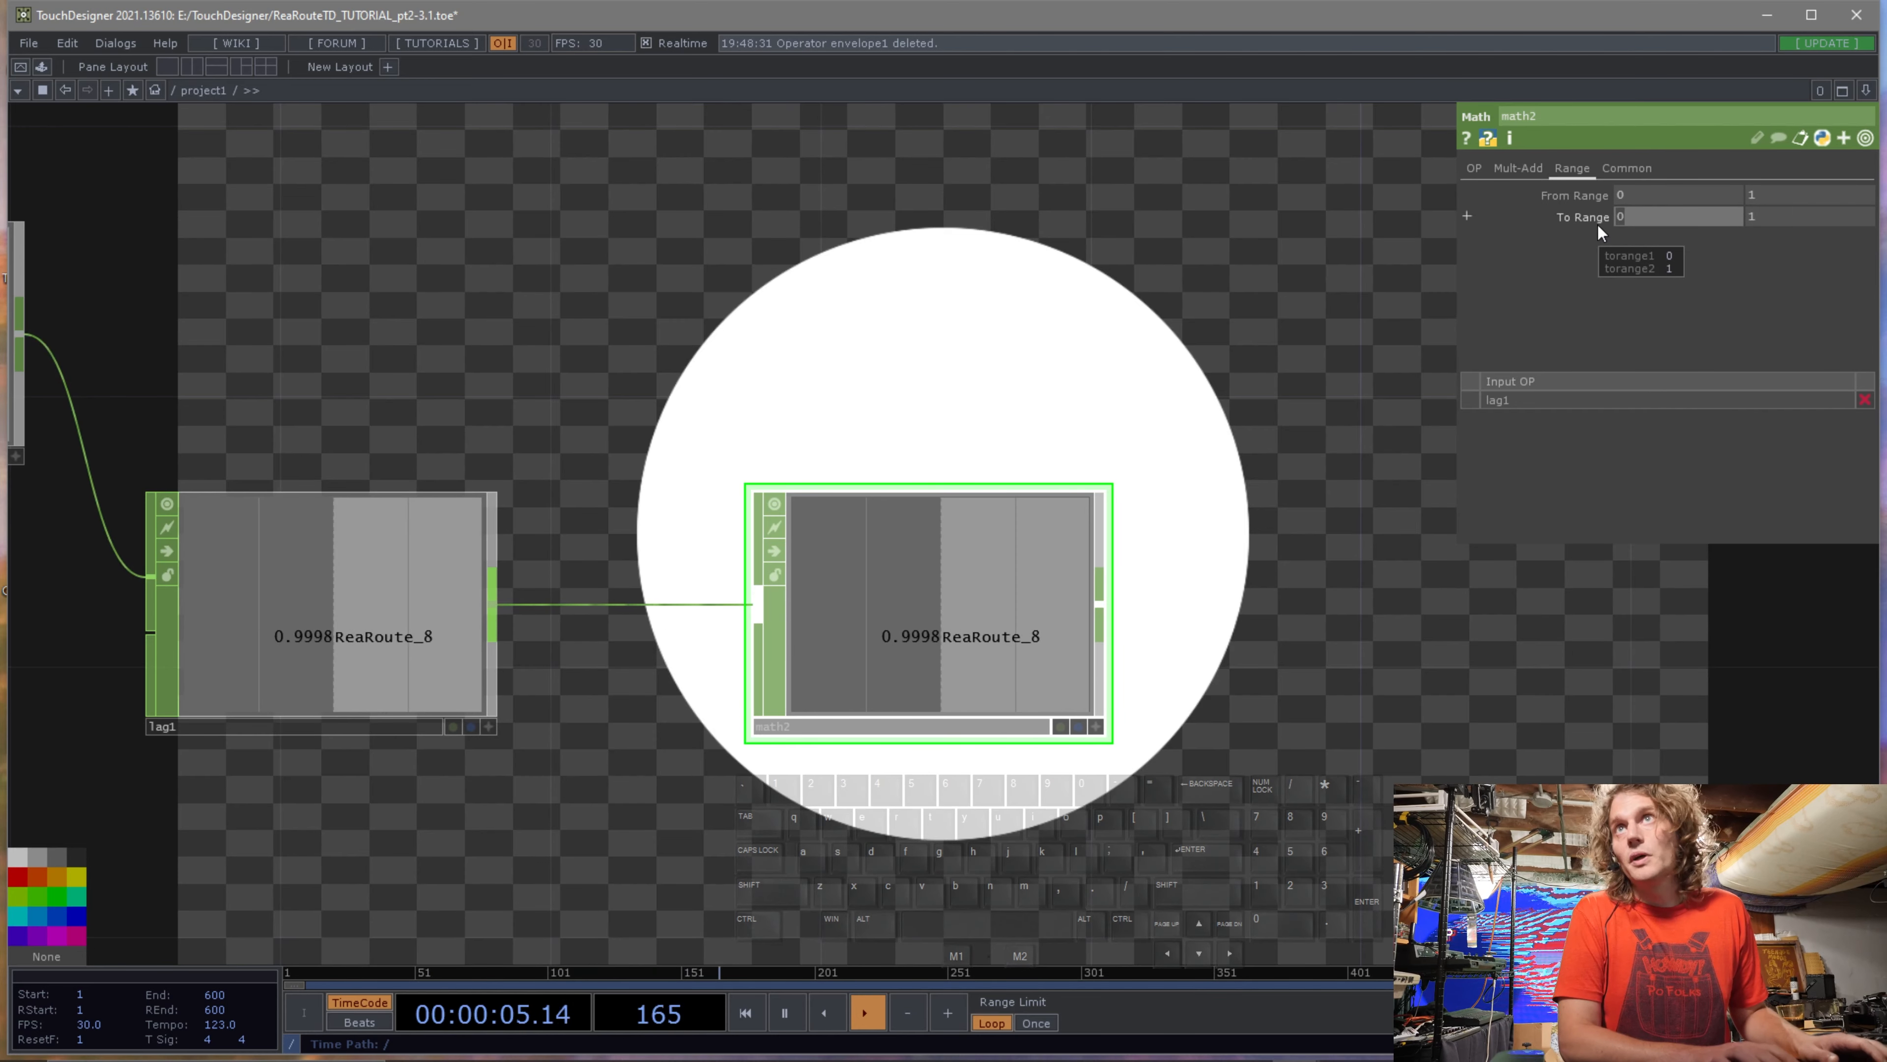
click(1672, 222)
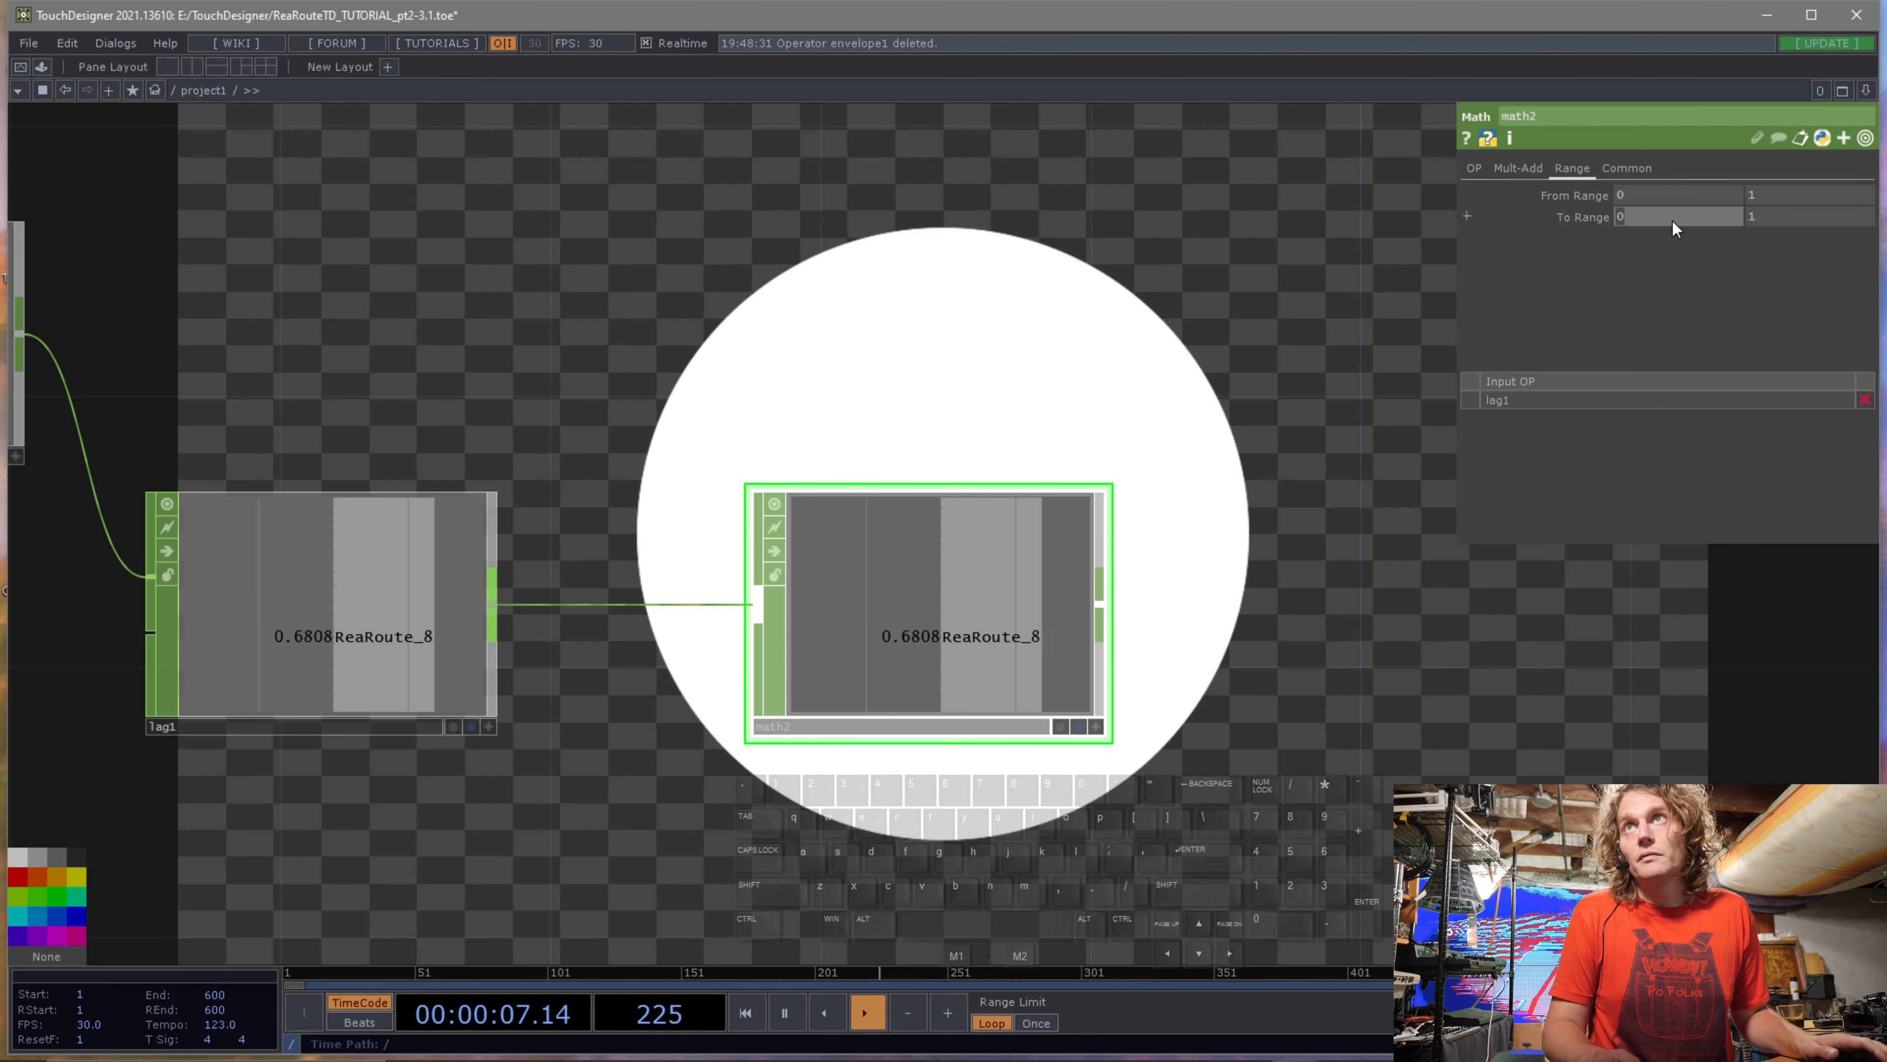
text(-)
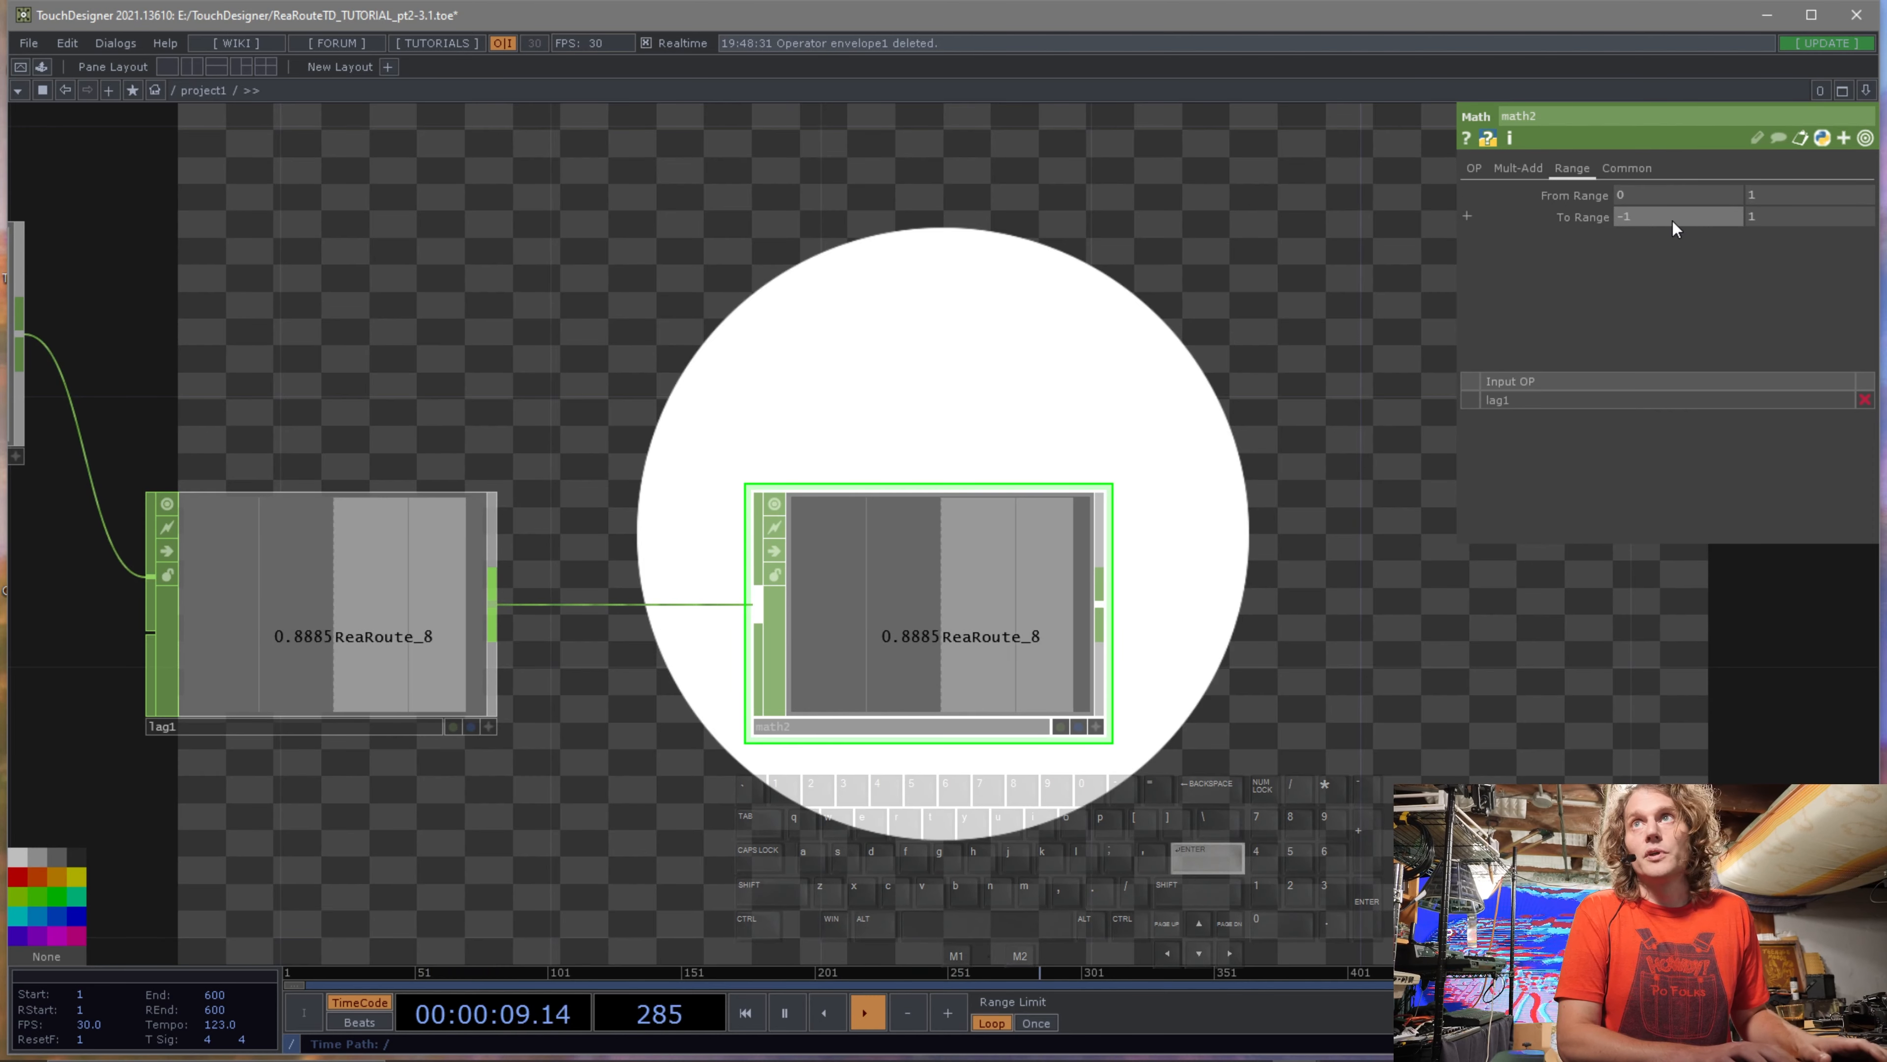
text(1)
key(Return)
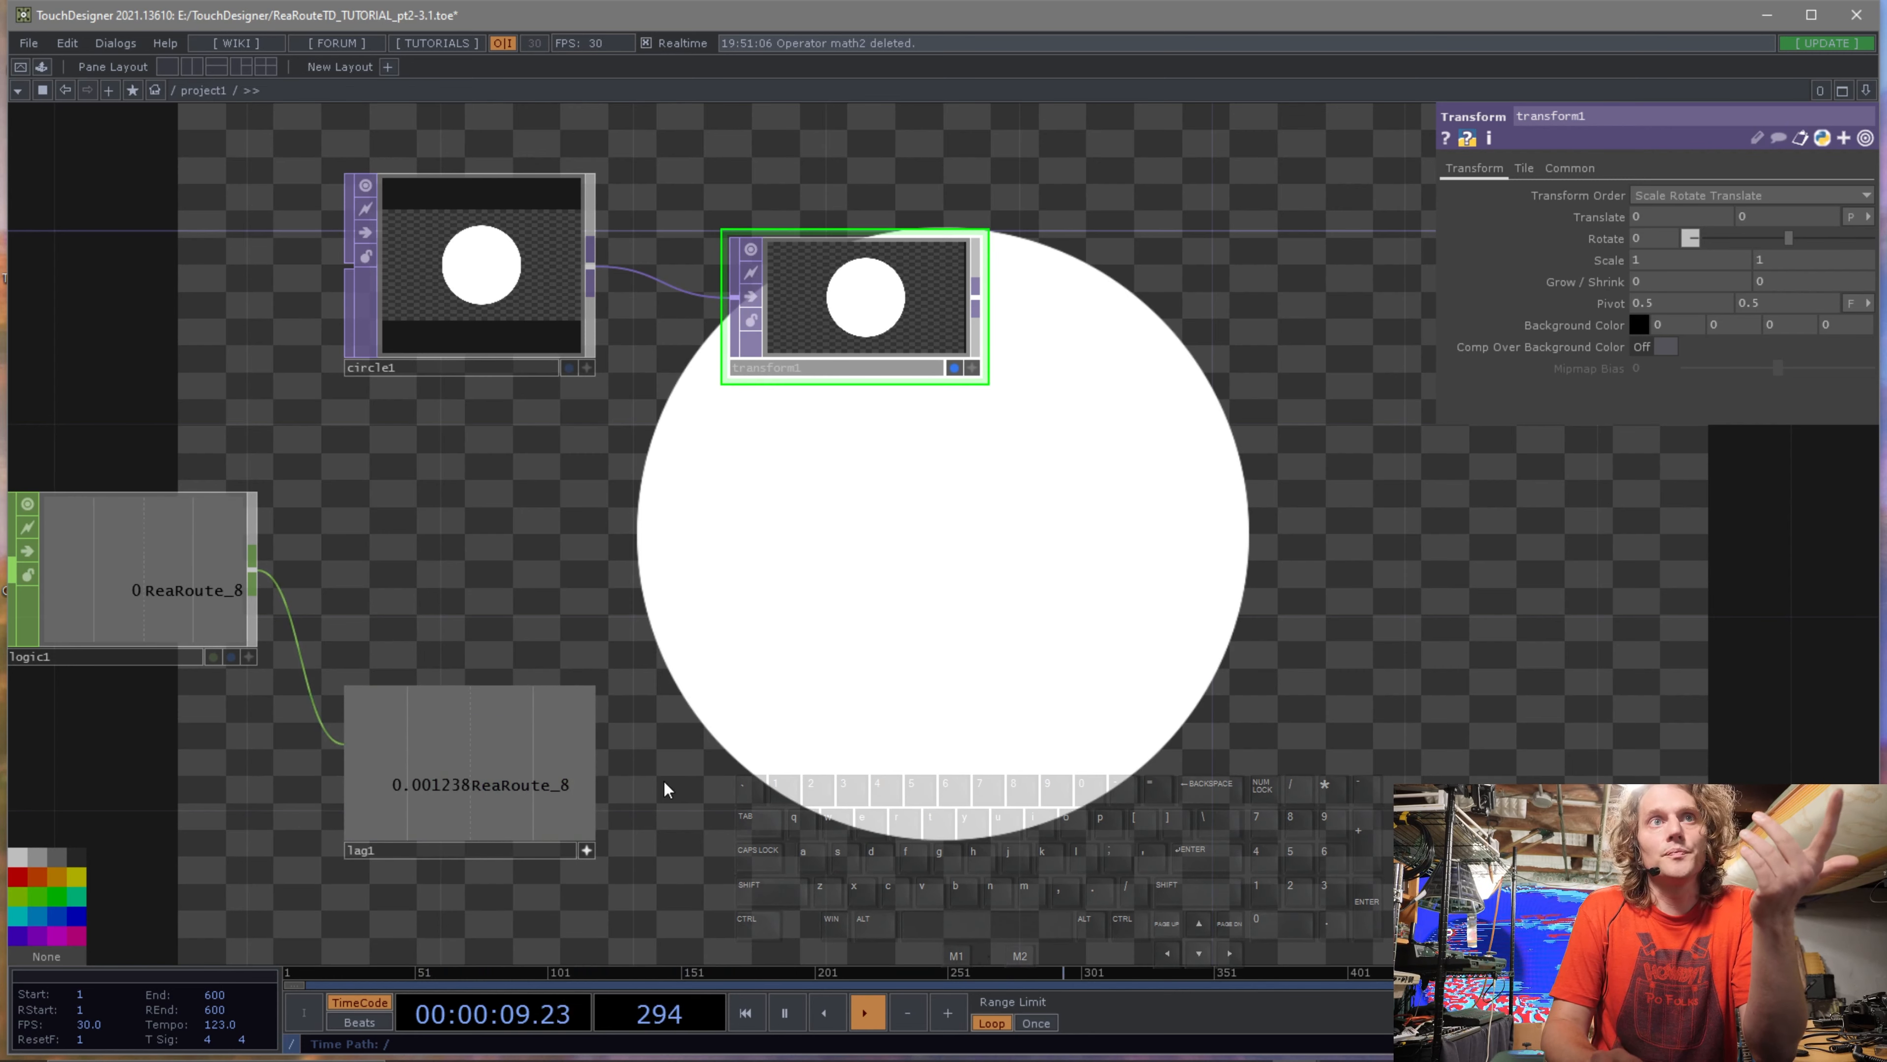
Append a Null CHOP to the Lag CHOP's output.
click(539, 787)
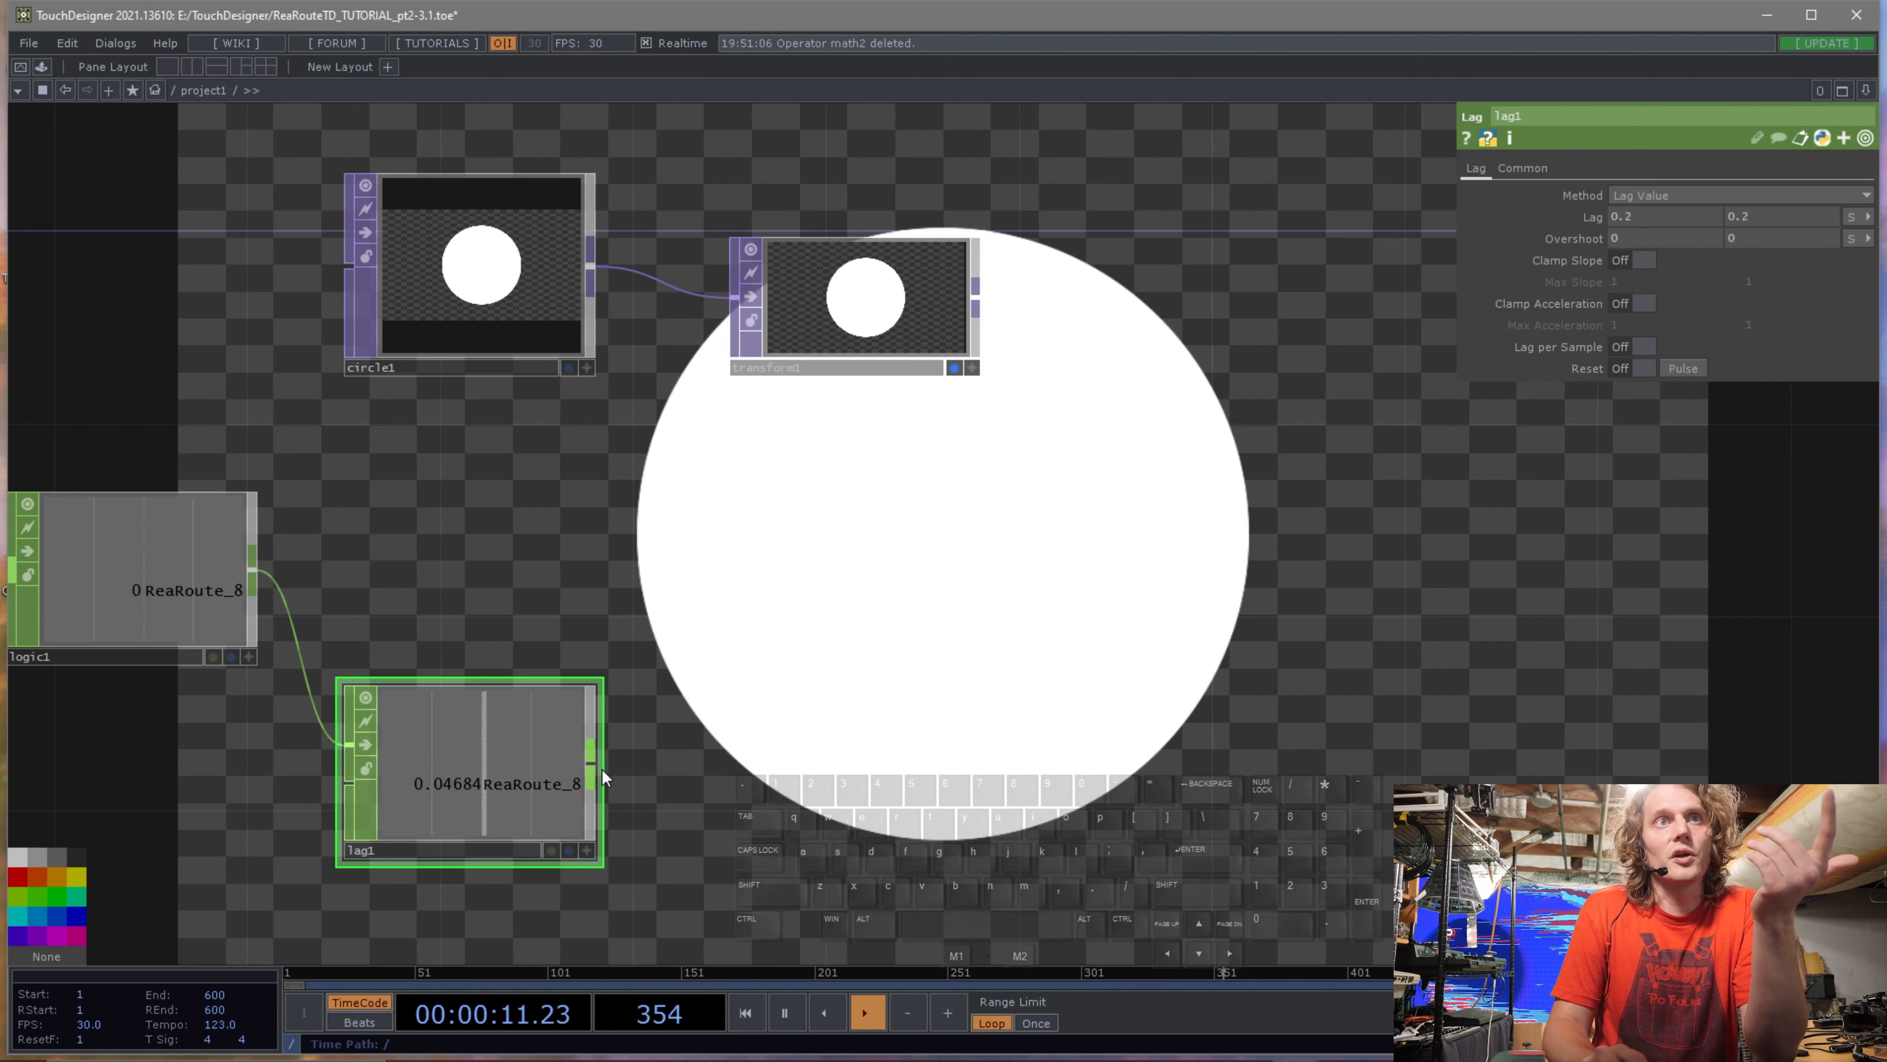
right_click(593, 764)
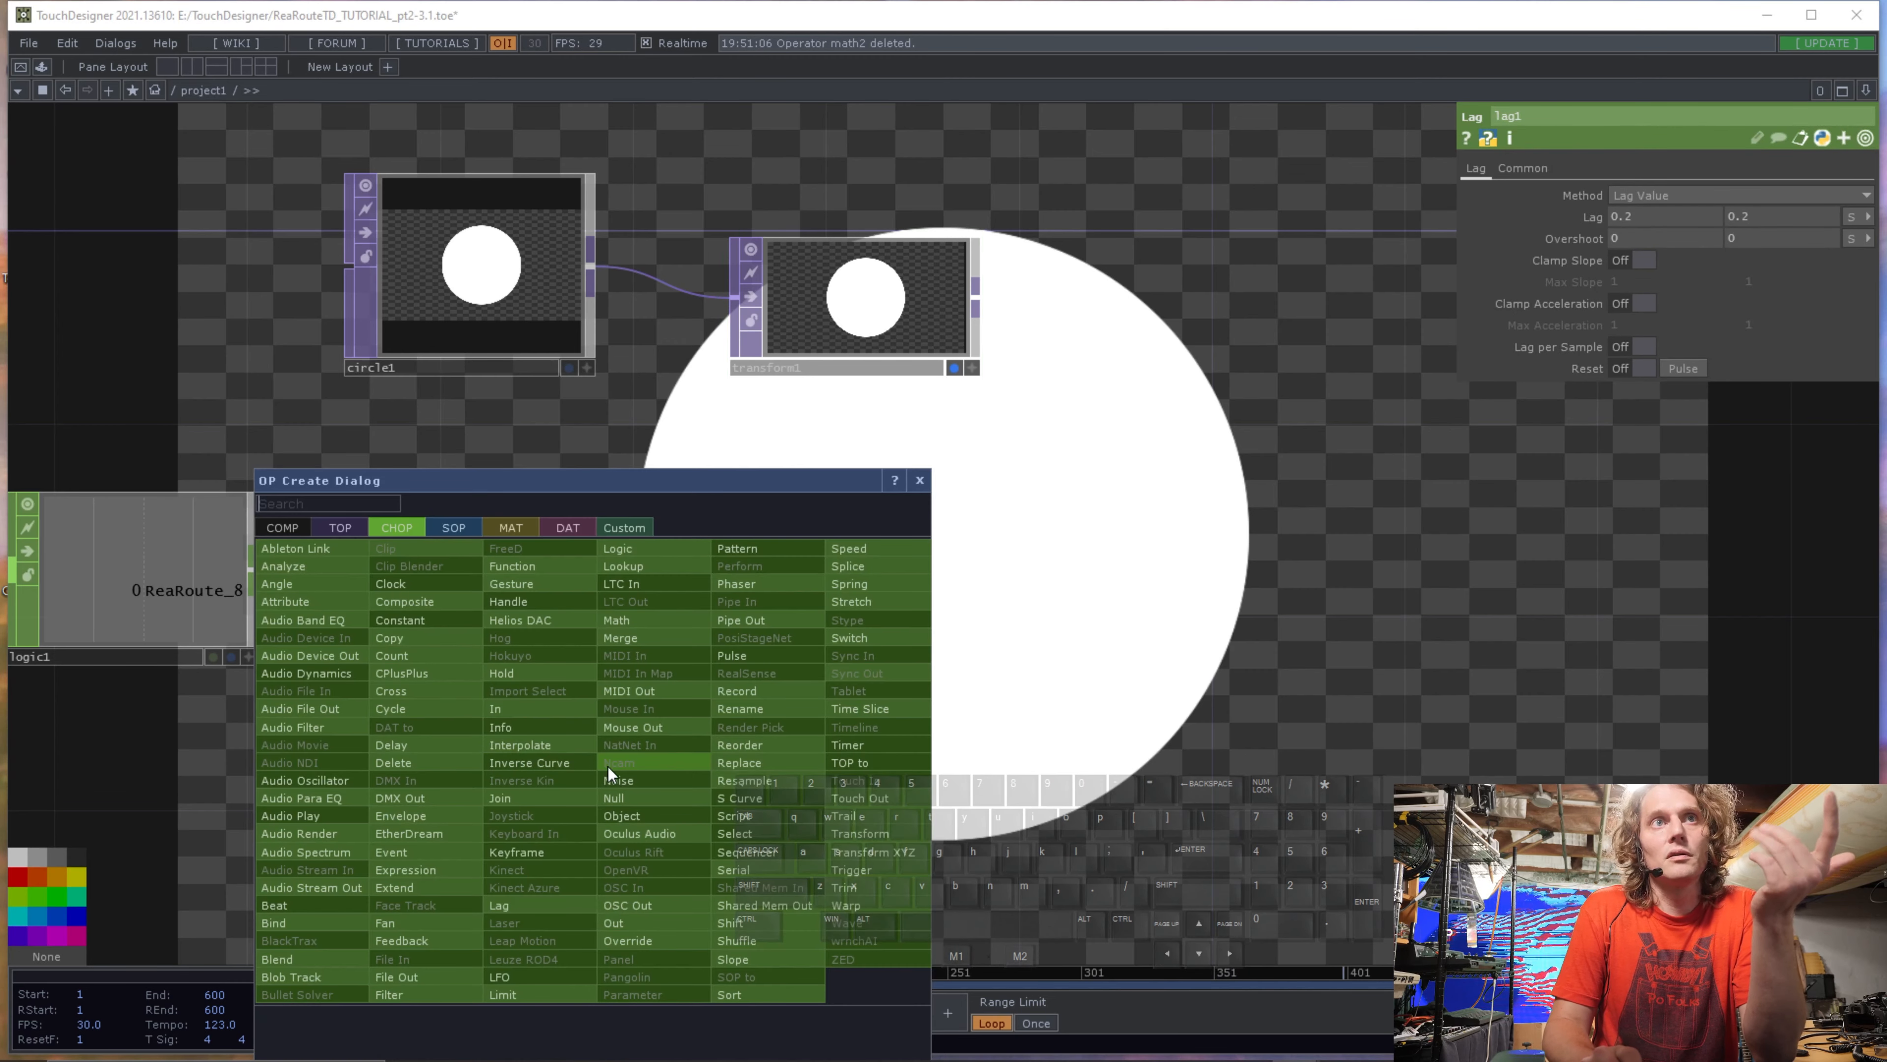
click(640, 795)
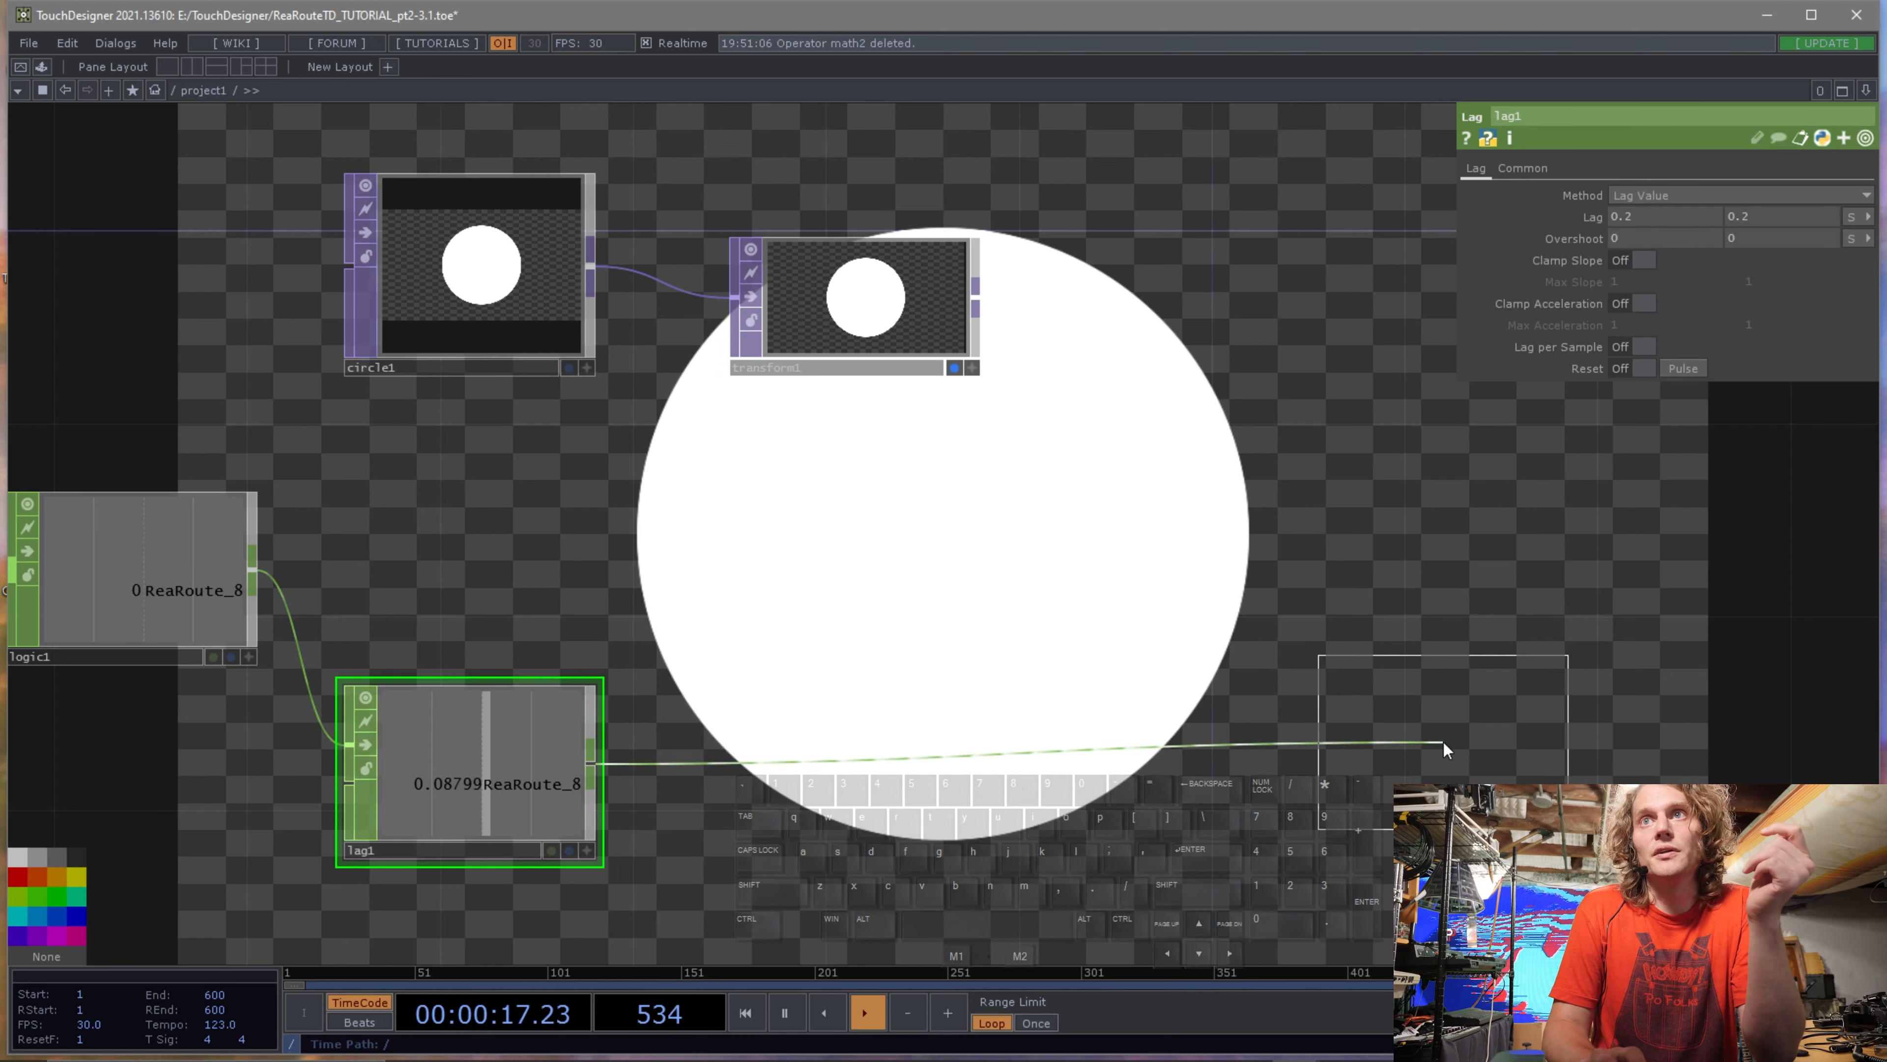
click(1402, 760)
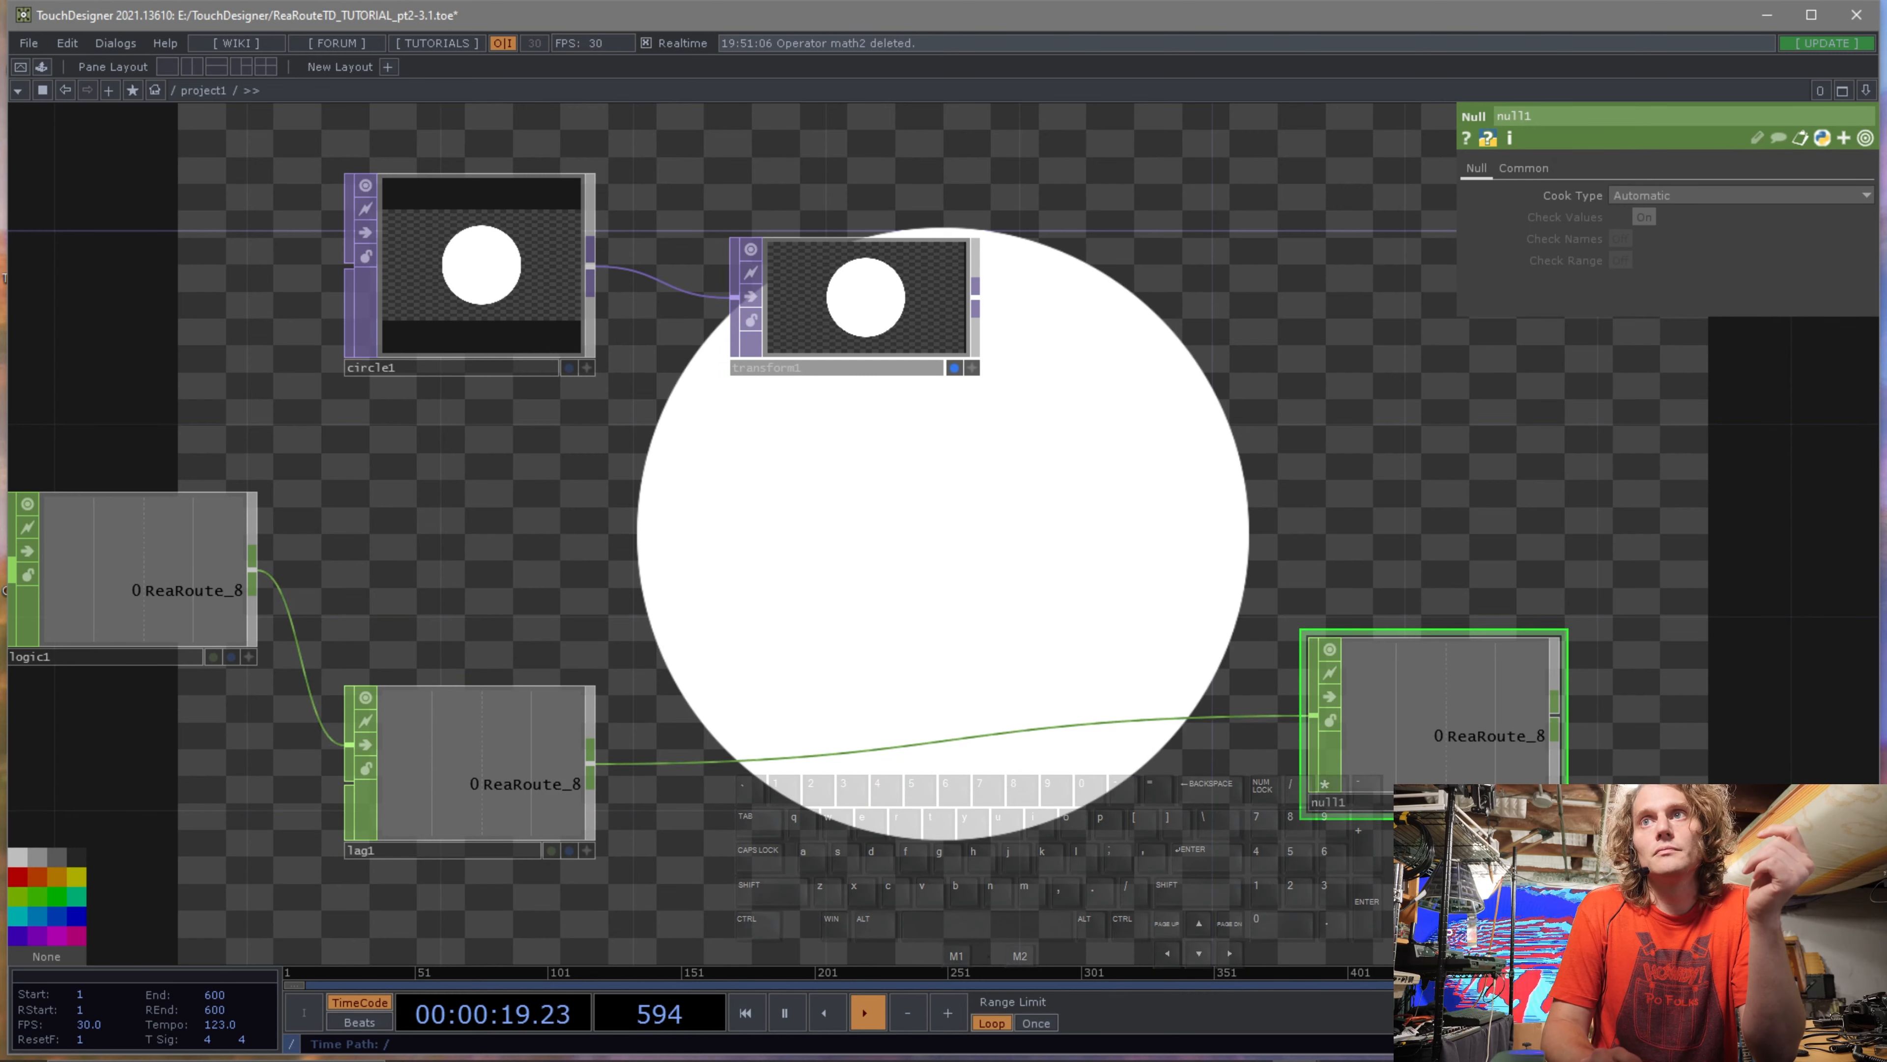
Link the Null CHOP's ReaRoute_8 channel to the Transform TOP's horizontal translate as a CHOP reference.
click(897, 308)
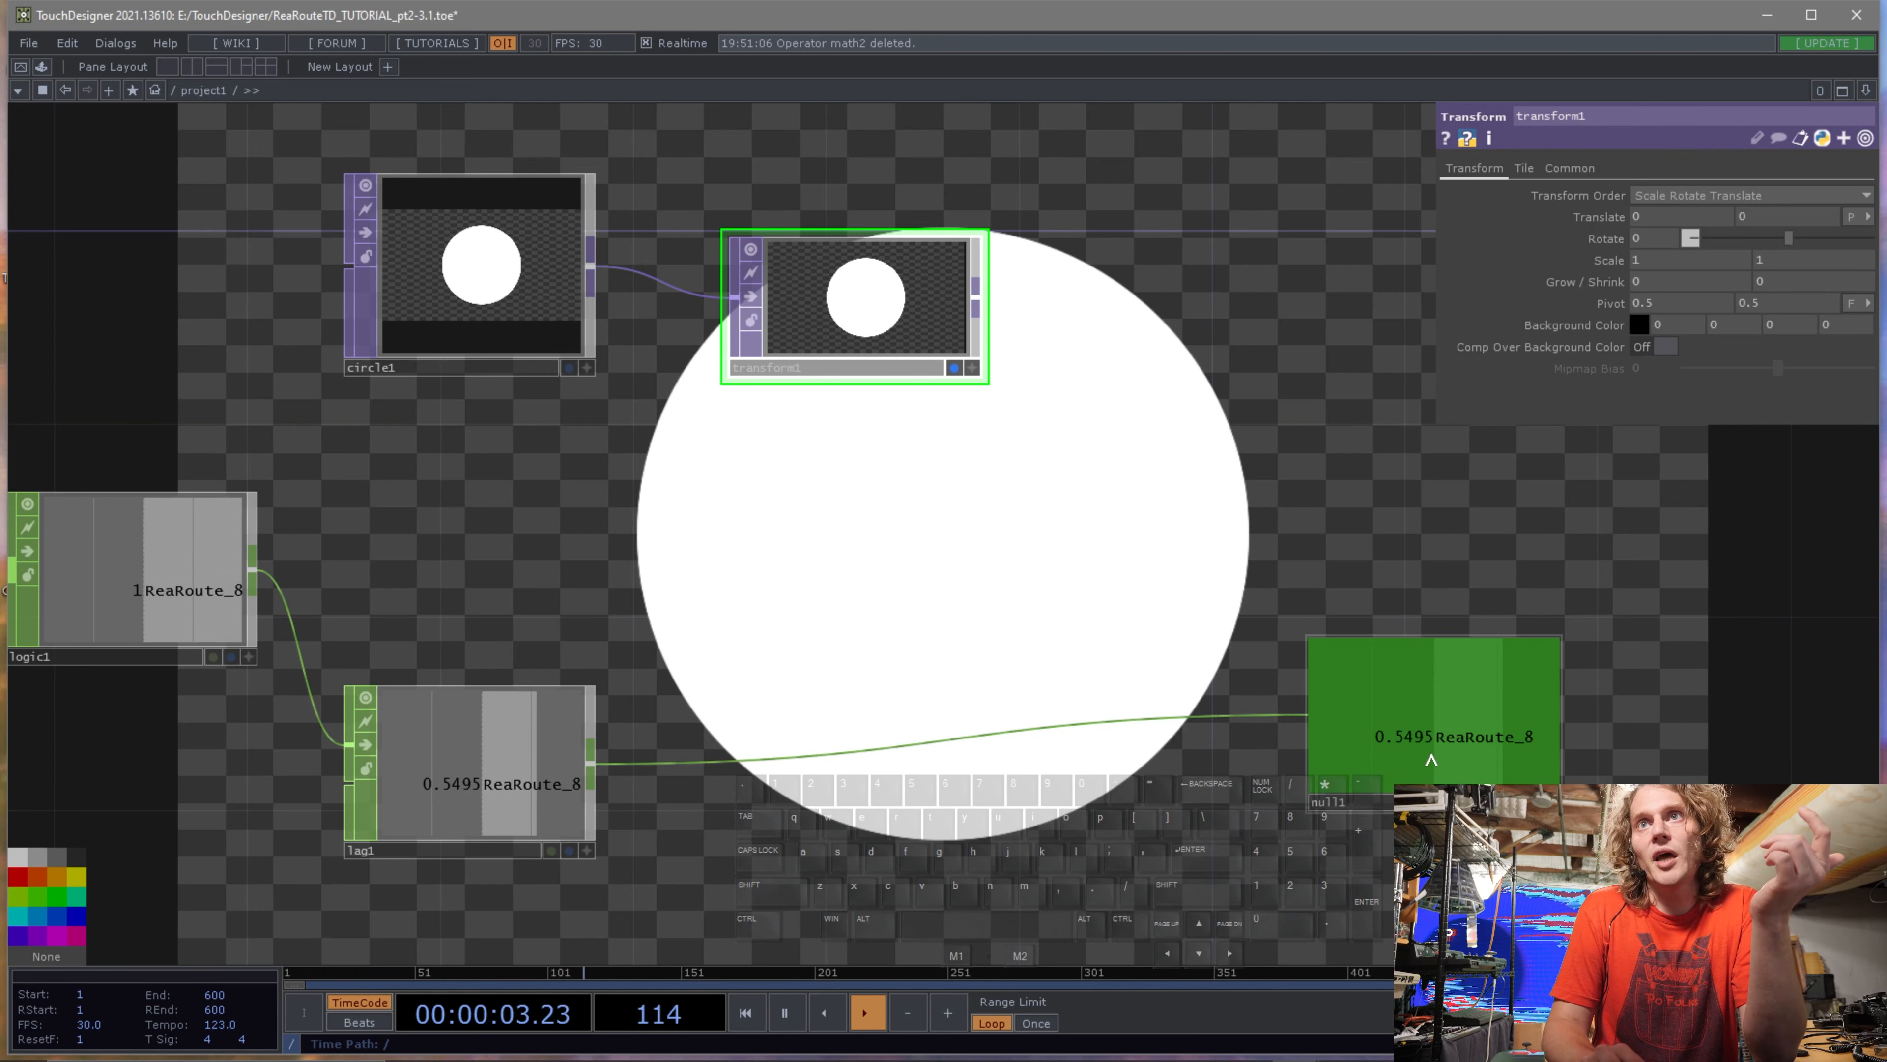
drag(1431, 758, 1672, 221)
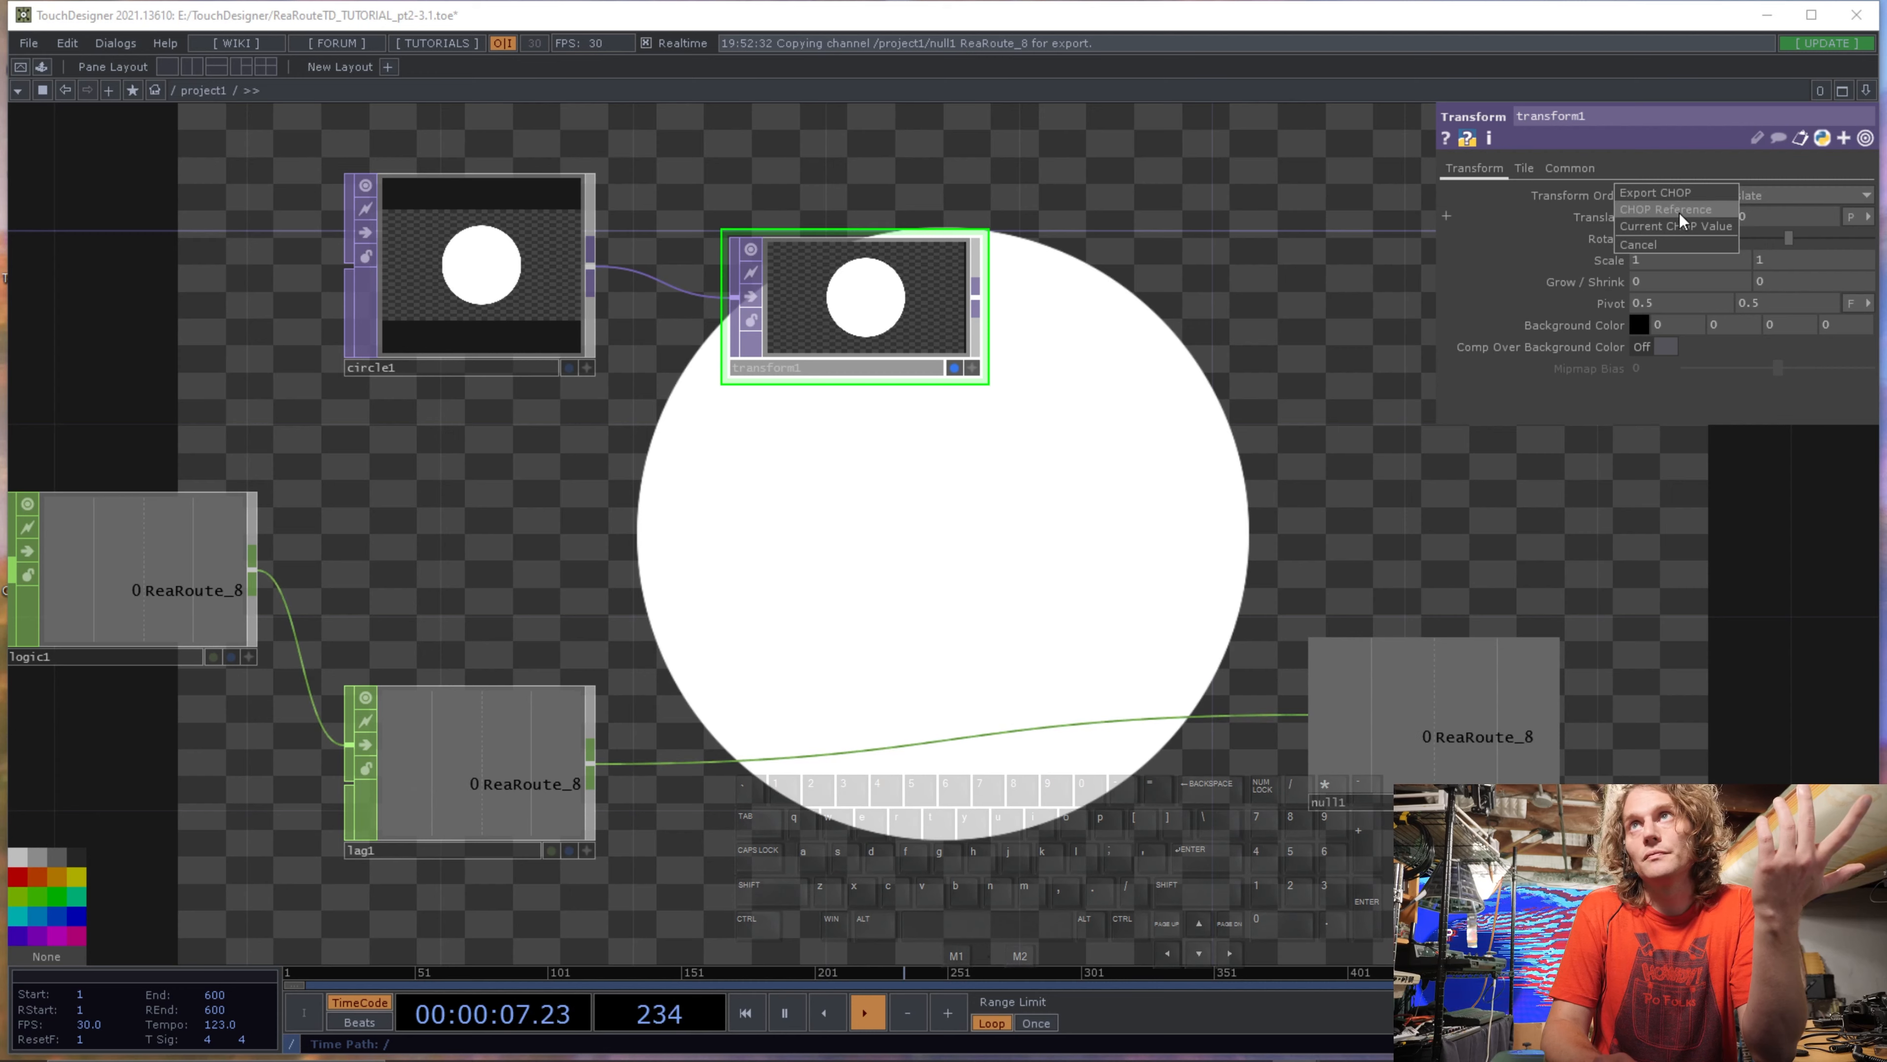
click(1681, 214)
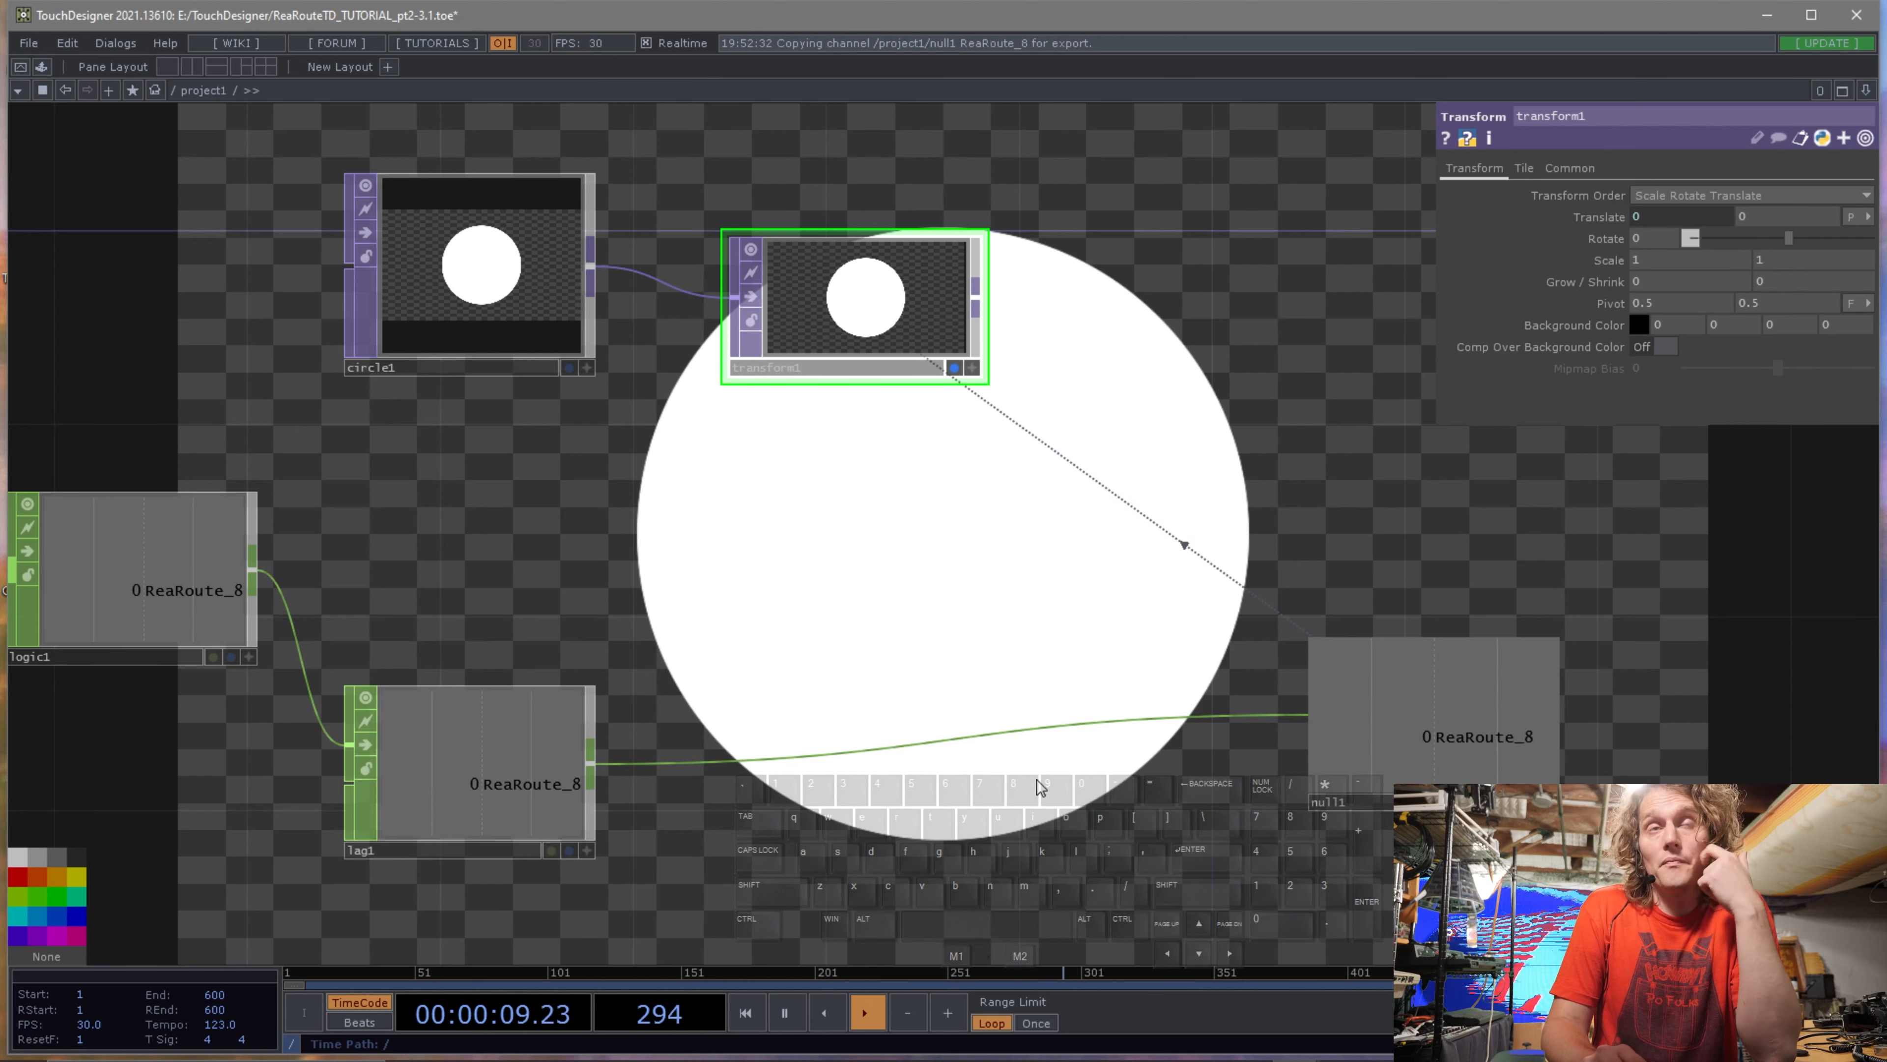
click(1387, 806)
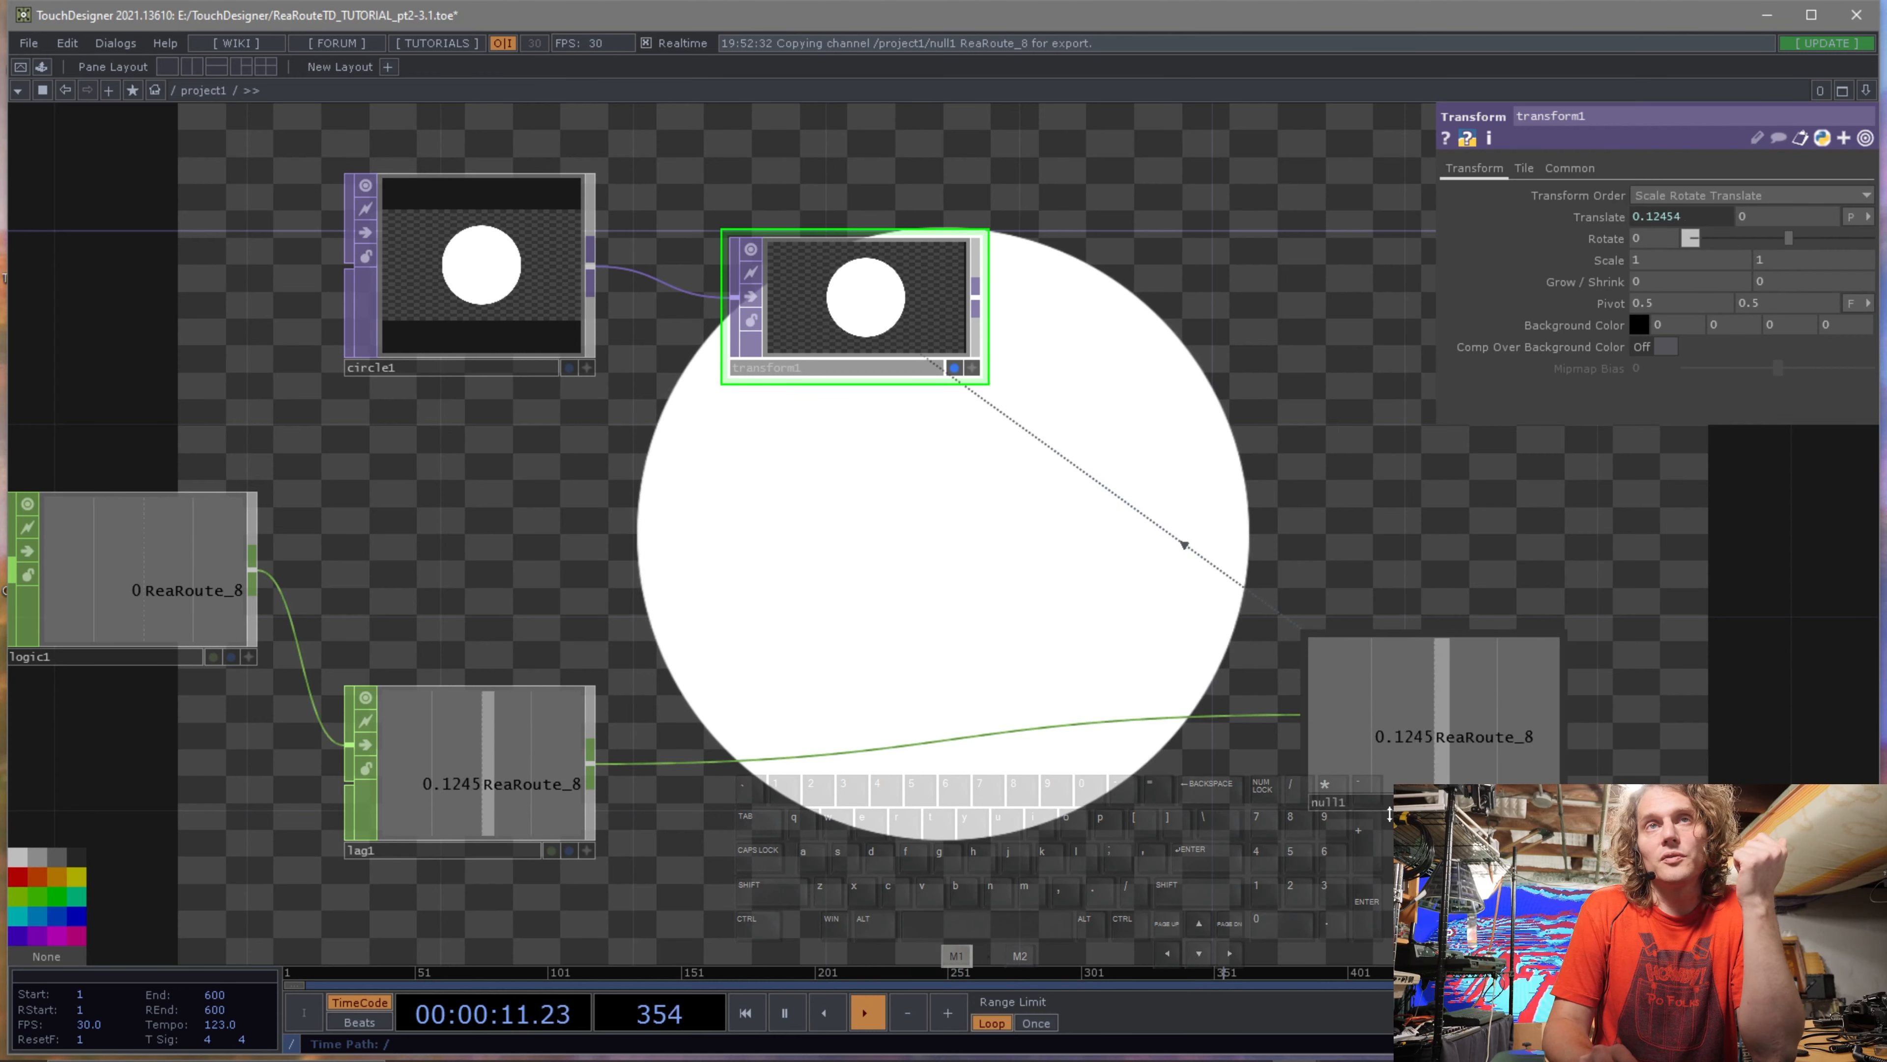
Insert a Math CHOP on the wire between the Lag CHOP and the Null CHOP.
drag(1404, 803, 1404, 851)
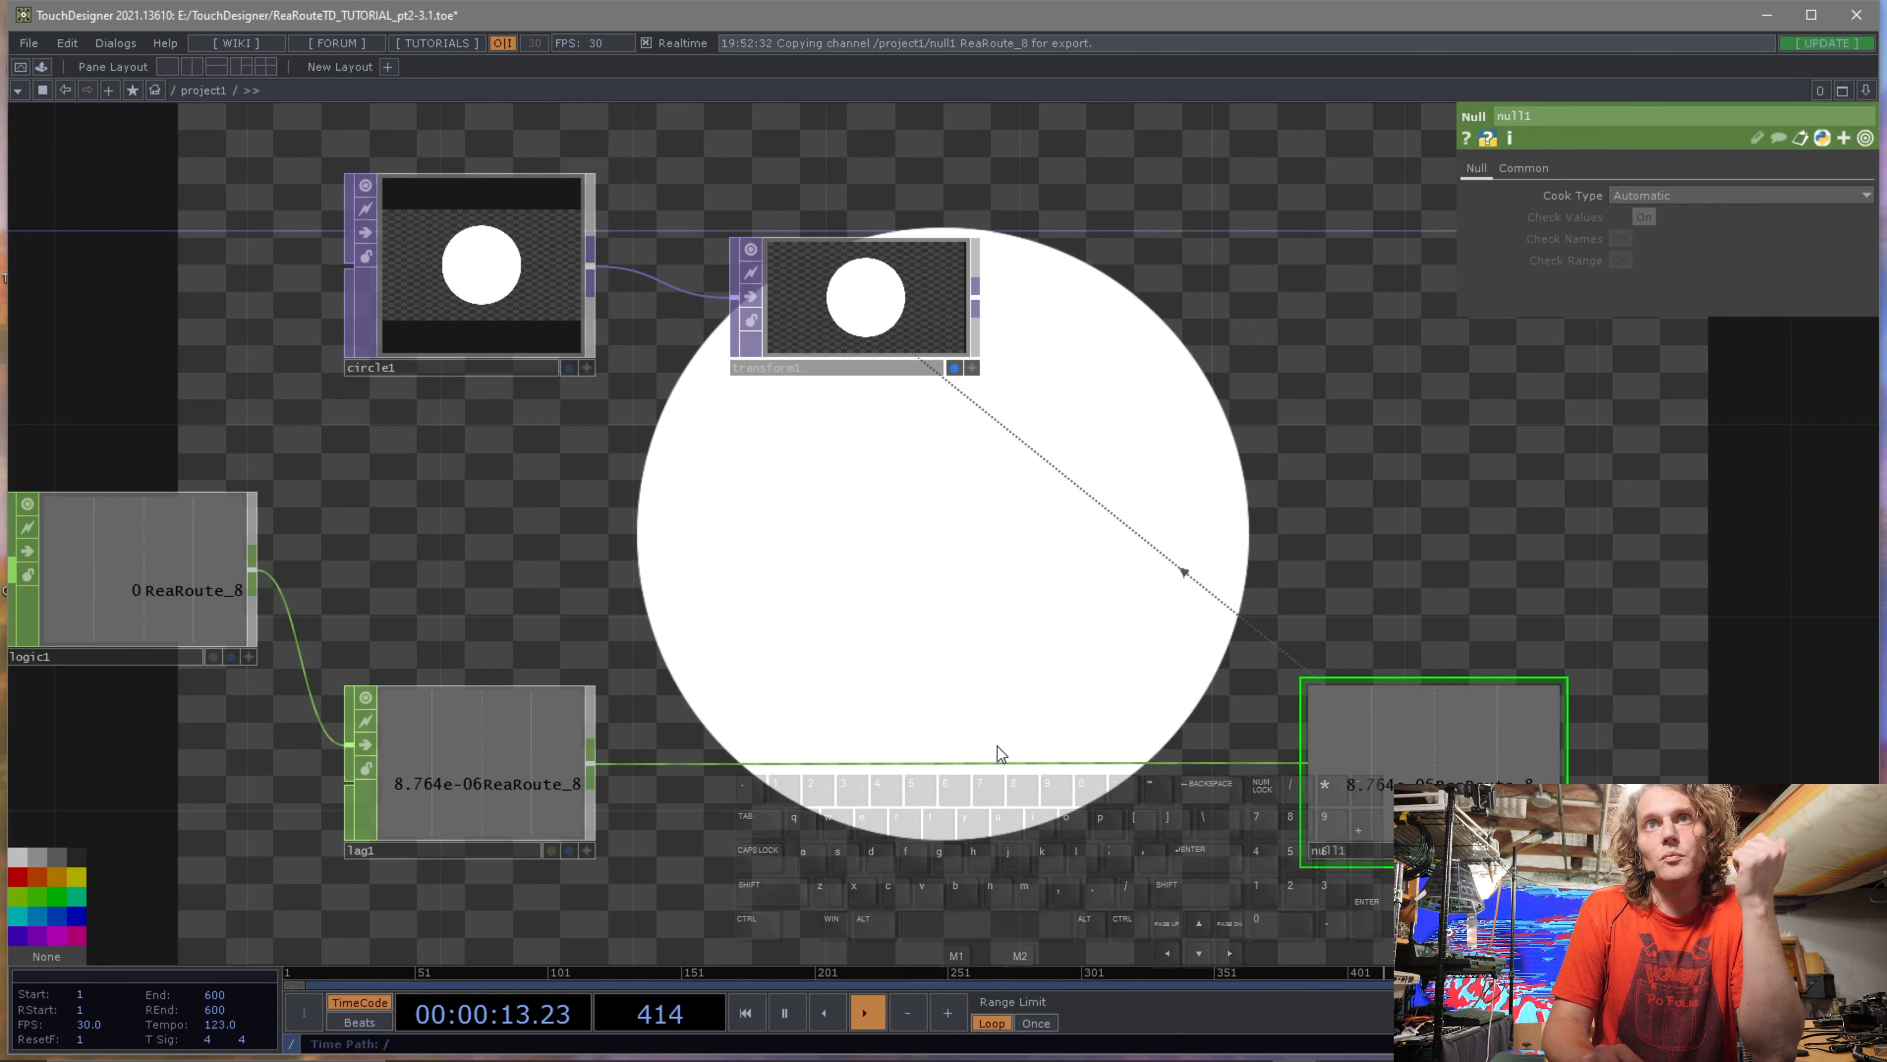
right_click(995, 762)
click(1053, 736)
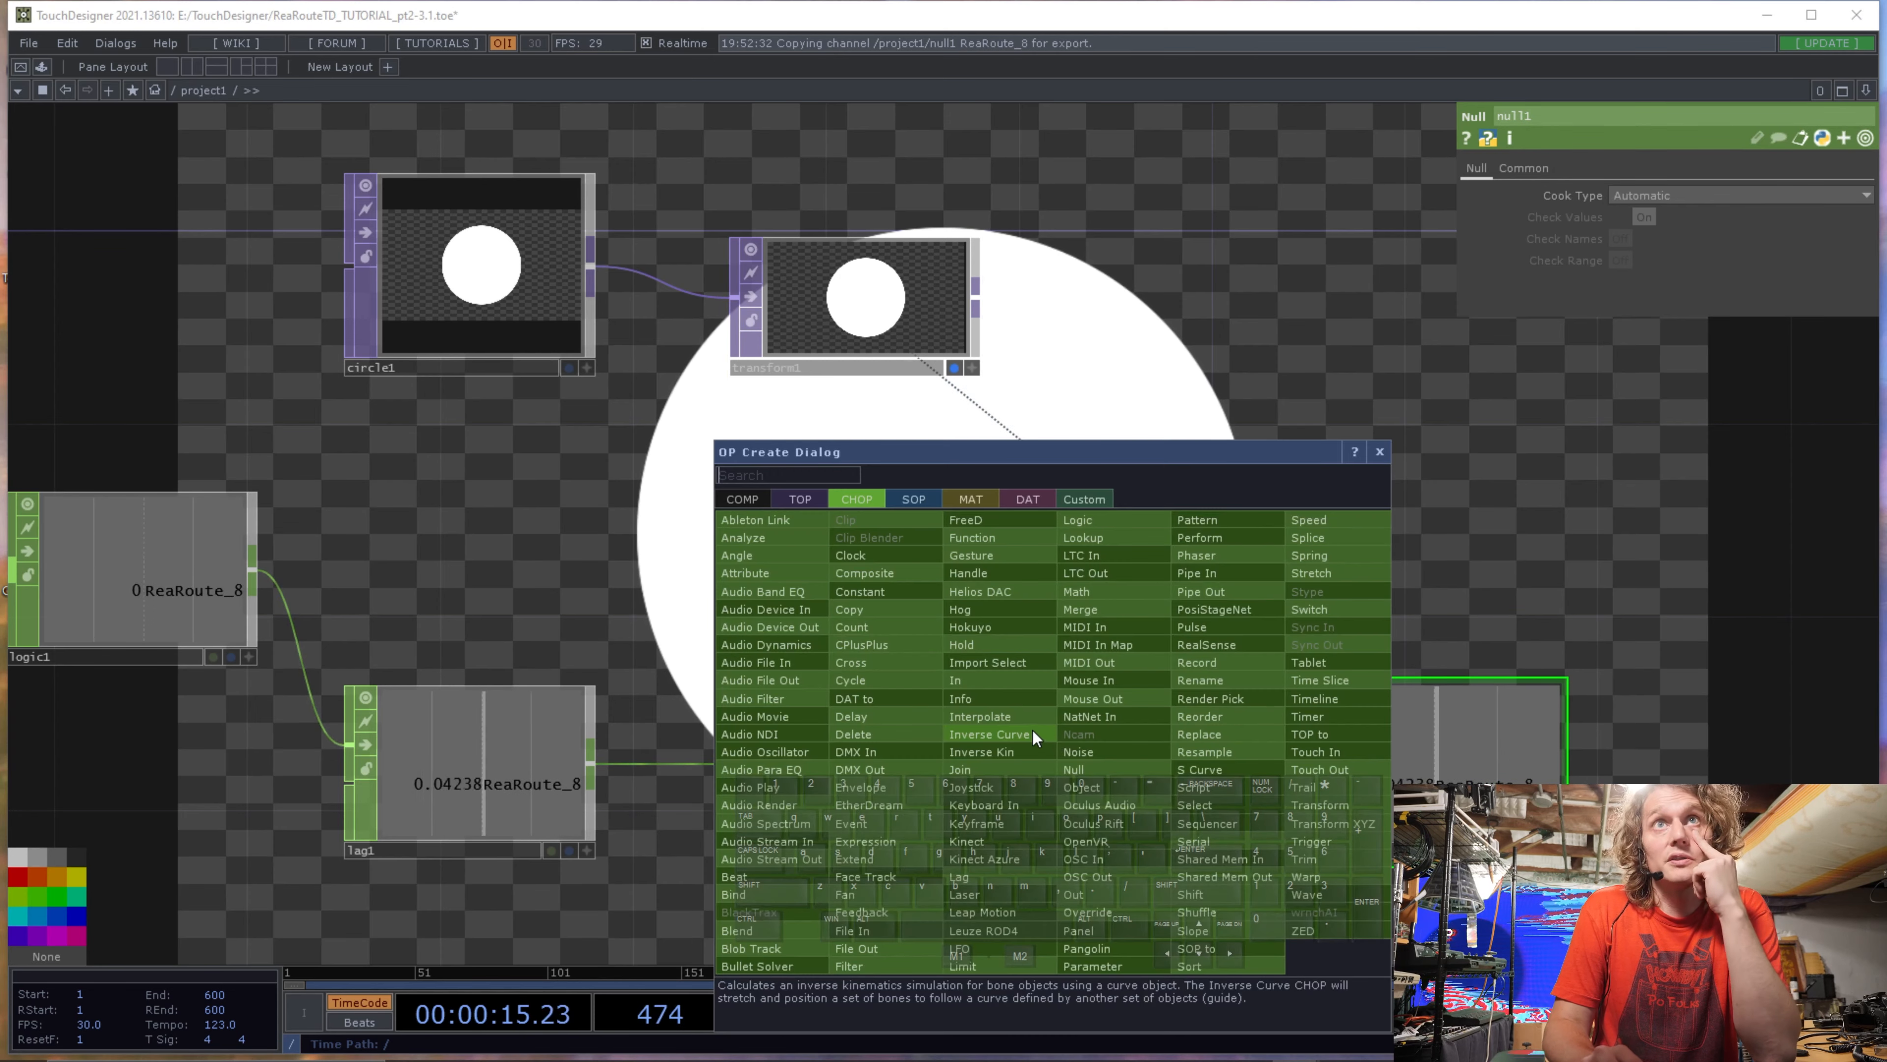
click(1114, 592)
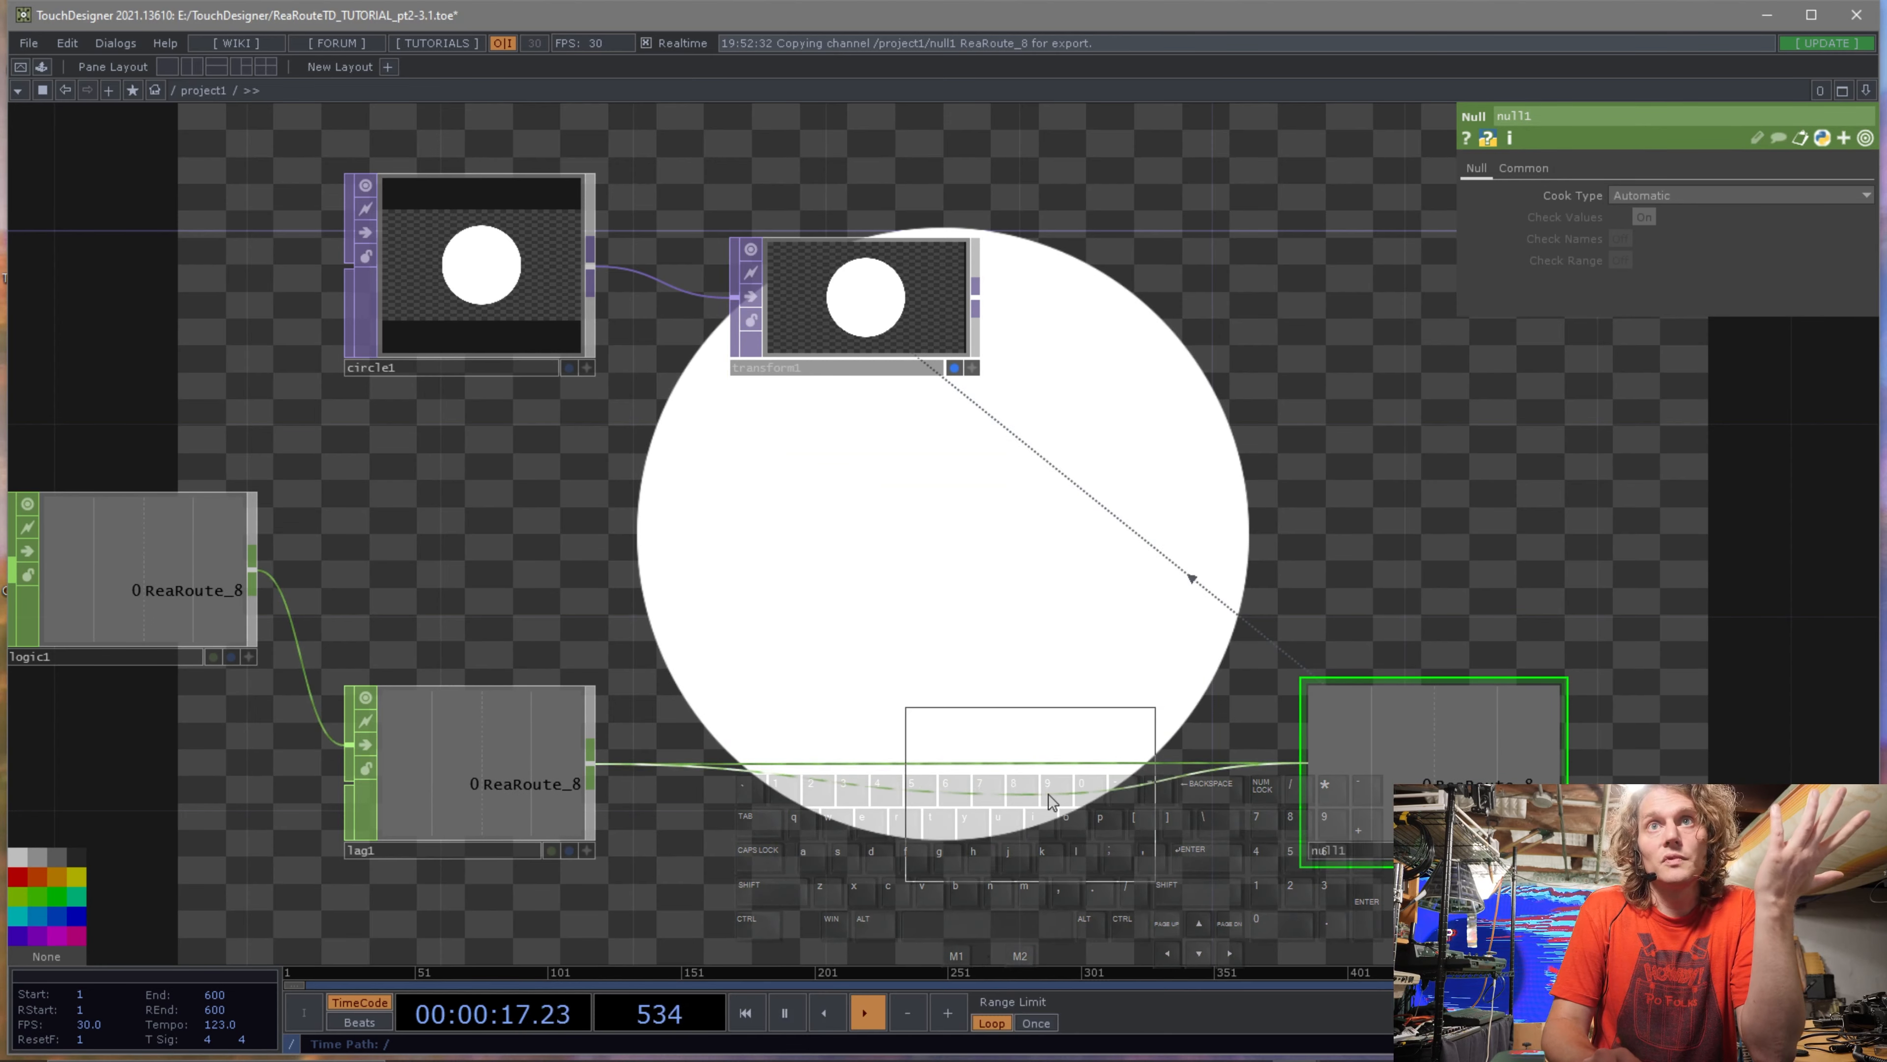
click(1059, 777)
Try scaling the signal by raising the new Math CHOP's Multiply value, then return it to 1.
click(1570, 167)
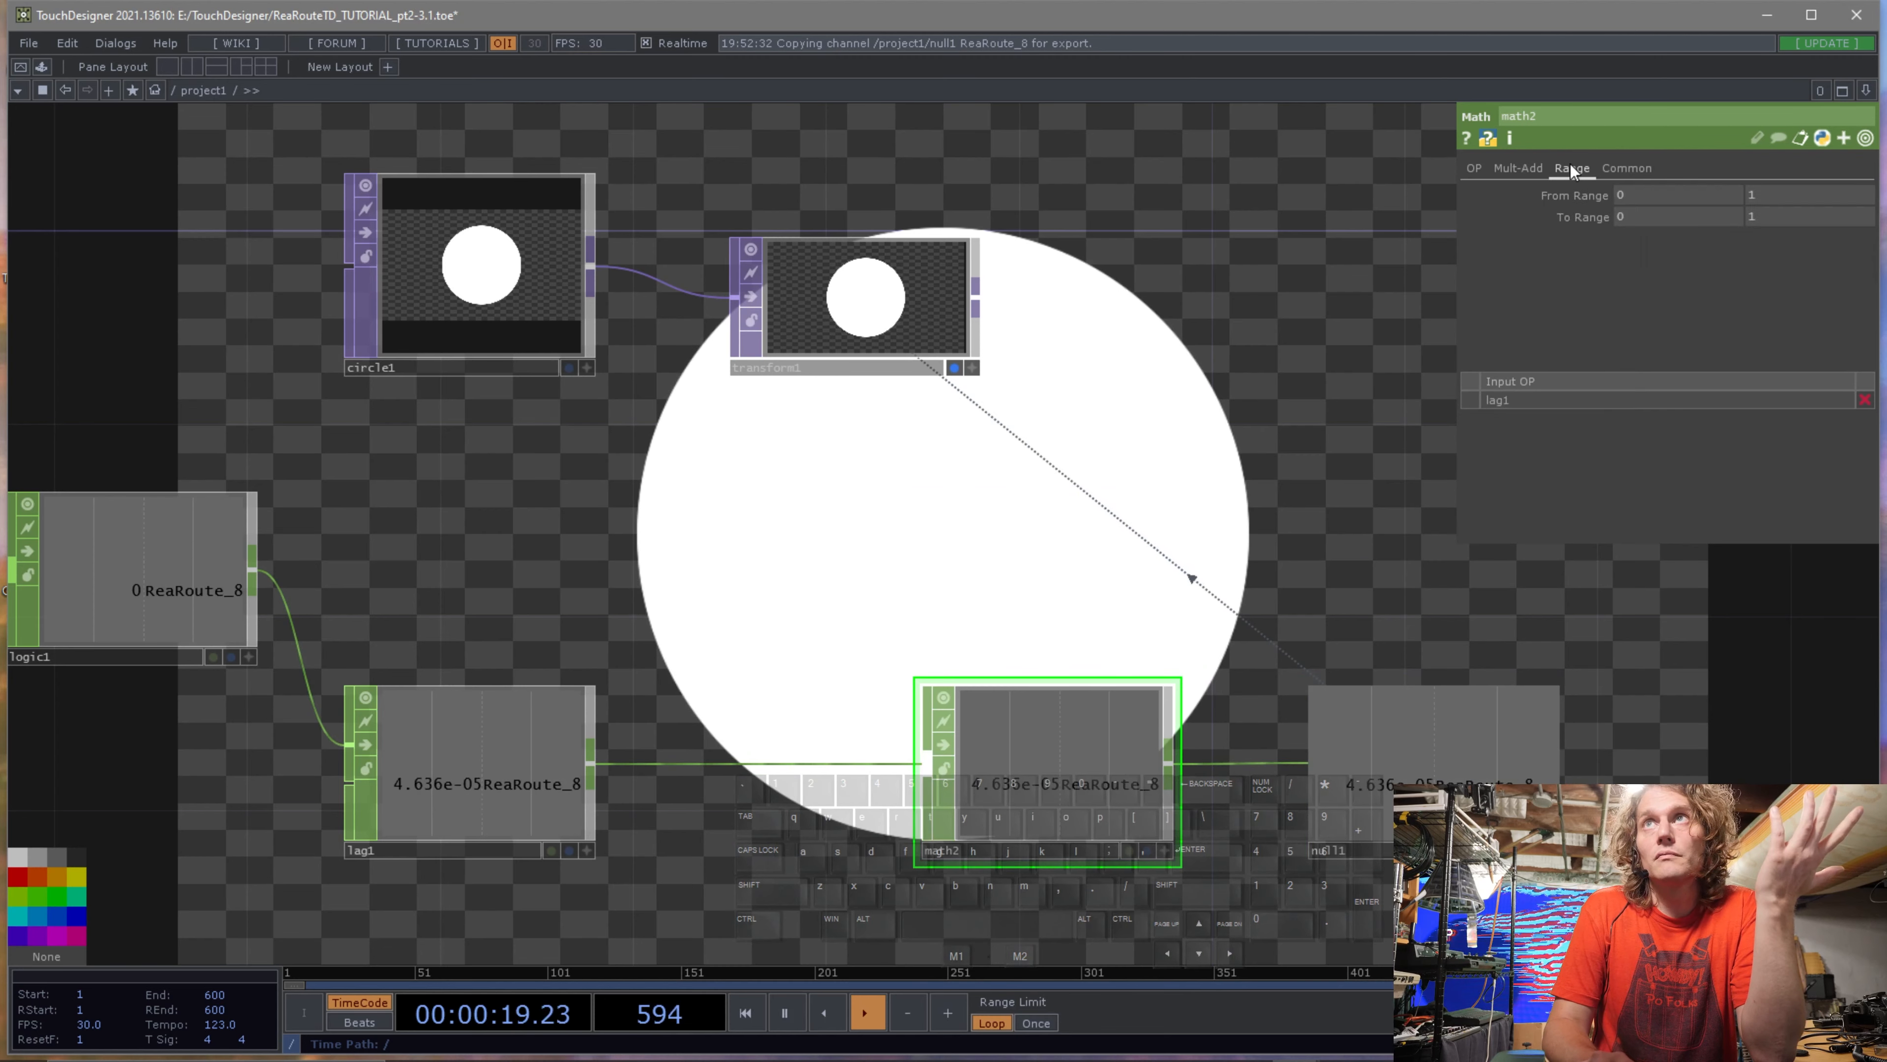
click(1523, 170)
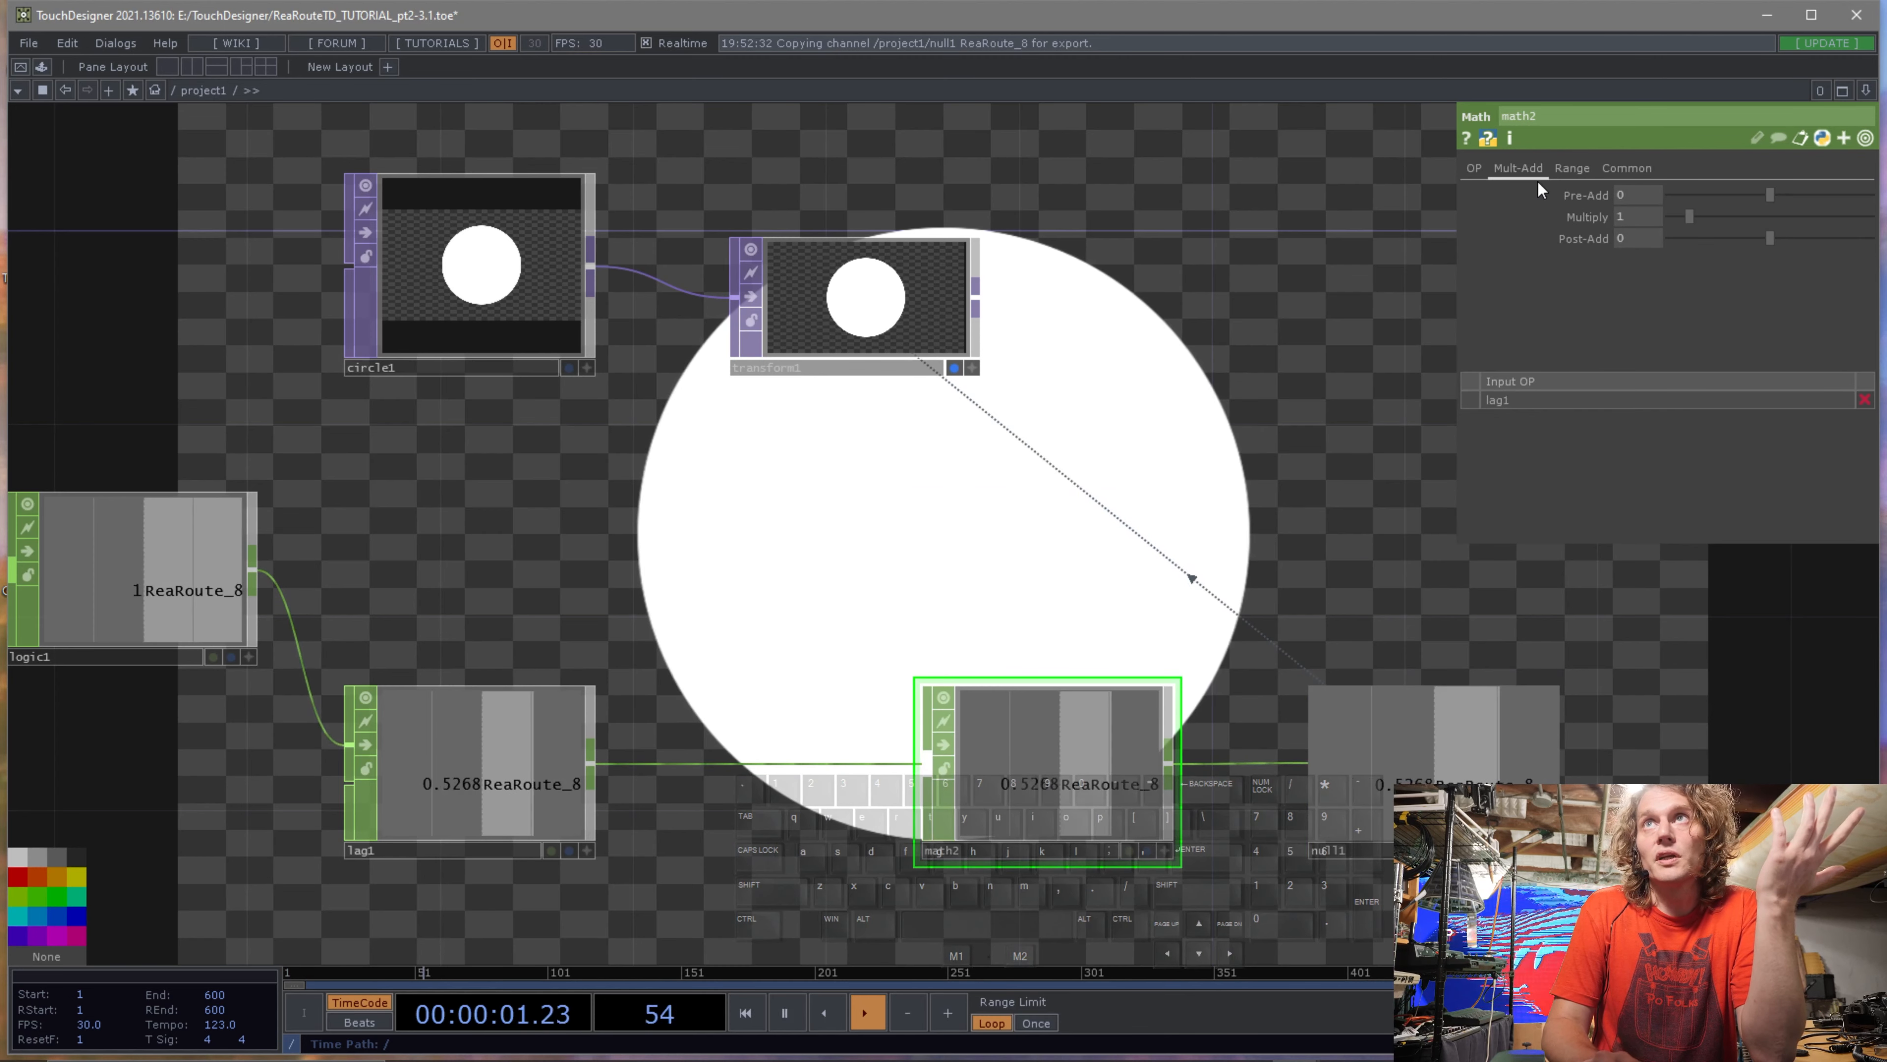
drag(1748, 222, 1885, 223)
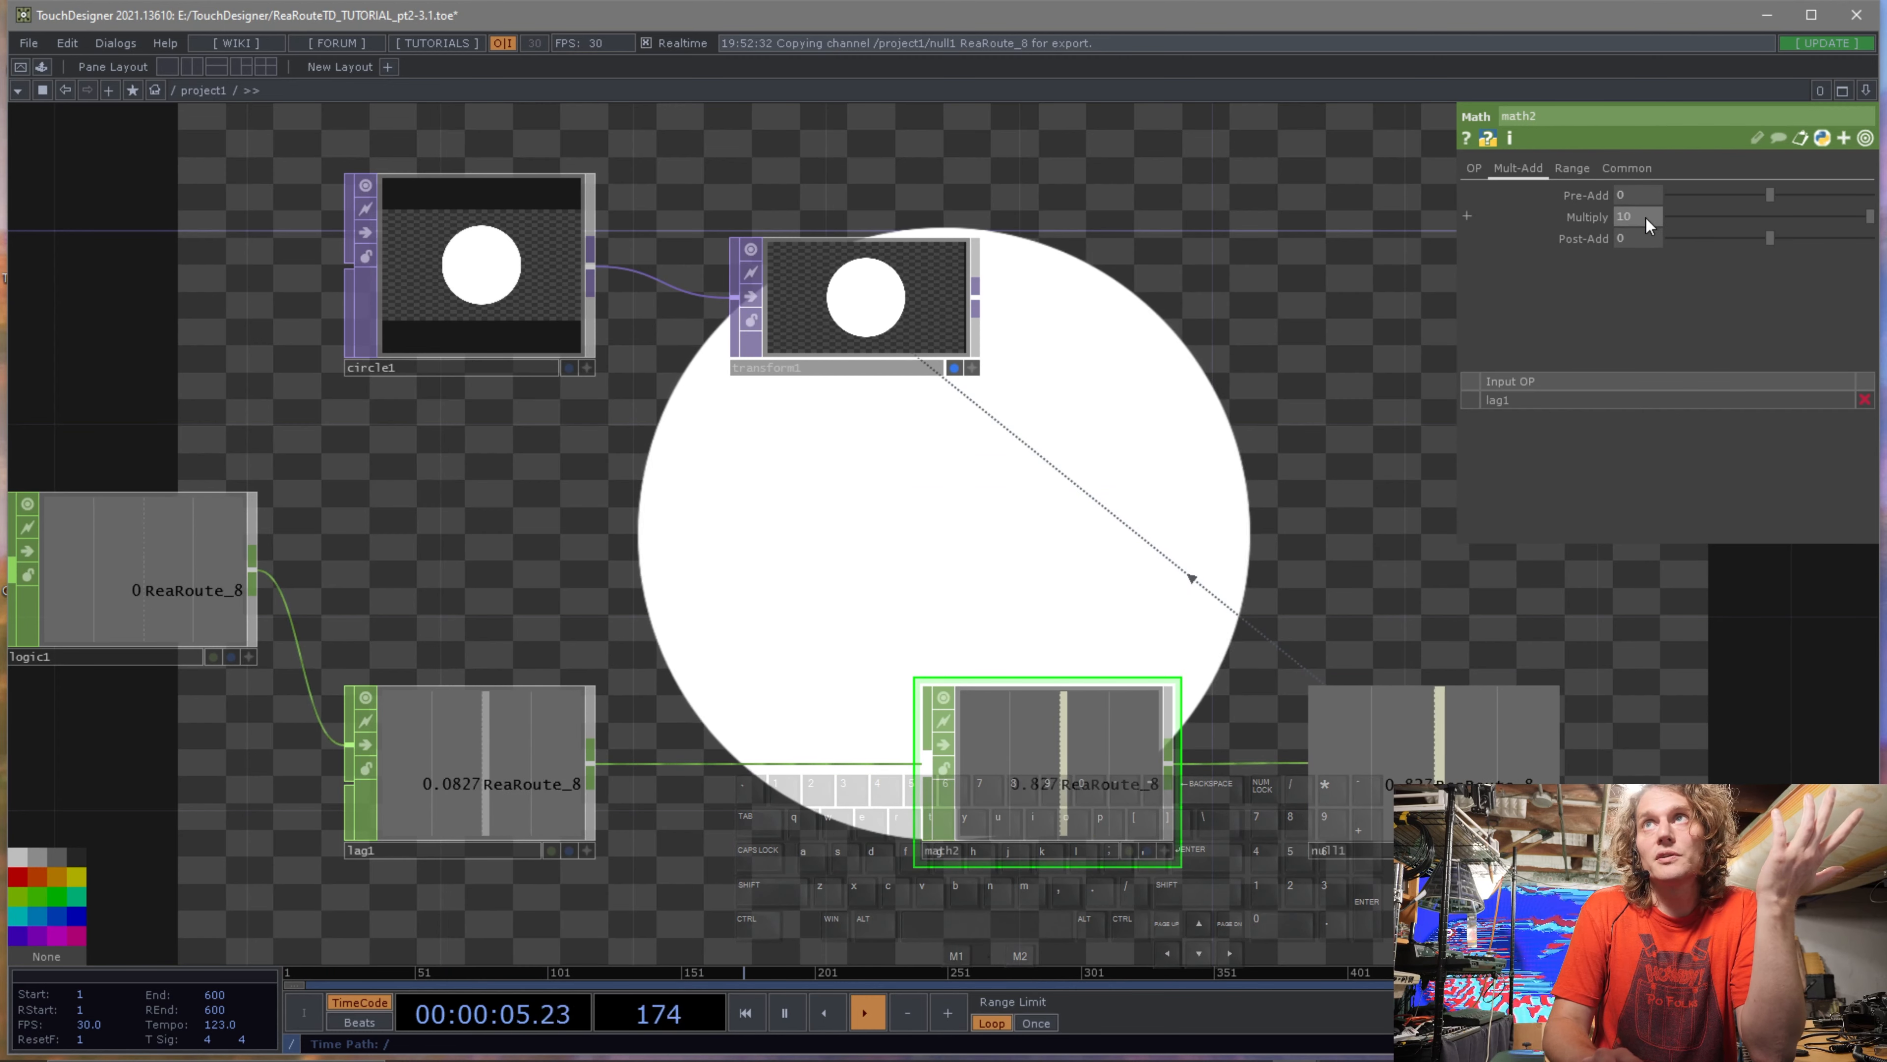
mouse_move(1646, 216)
middle_down()
mouse_move(1651, 176)
mouse_move(1651, 213)
middle_up()
drag(1651, 213, 1602, 216)
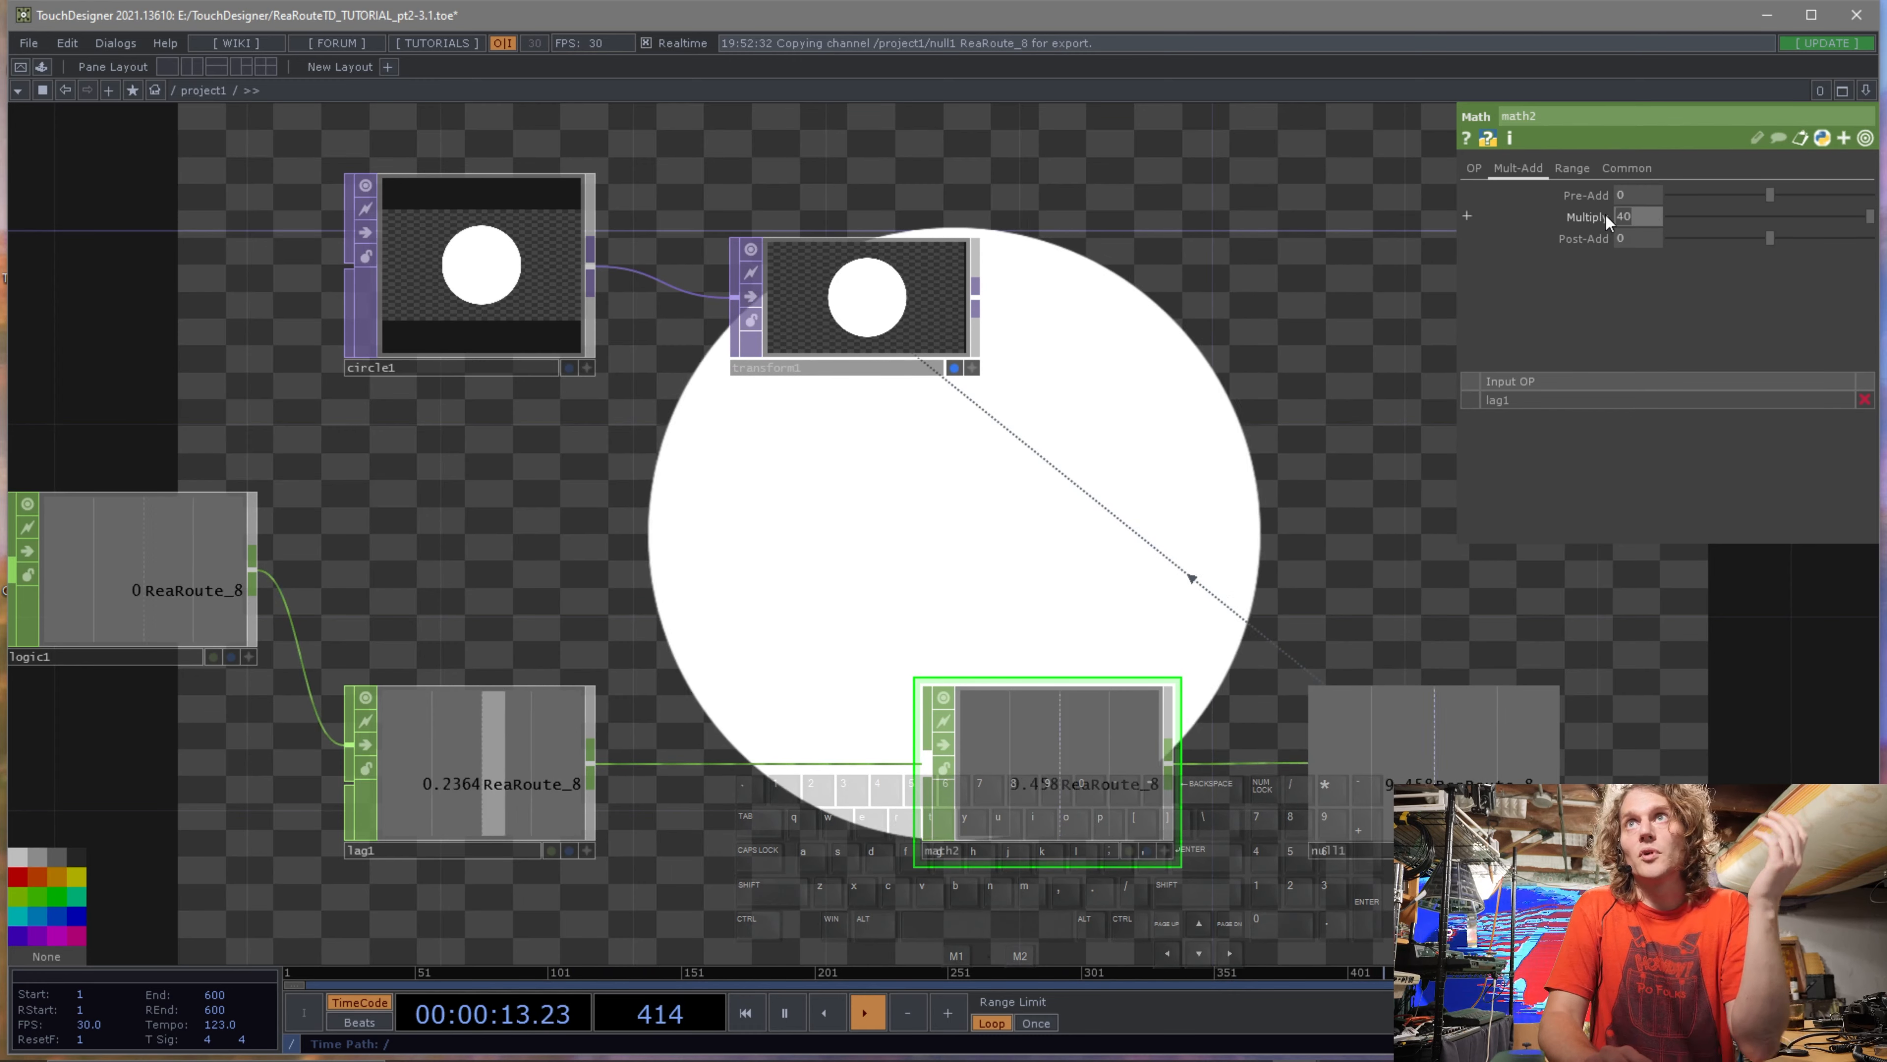
text(1)
key(Return)
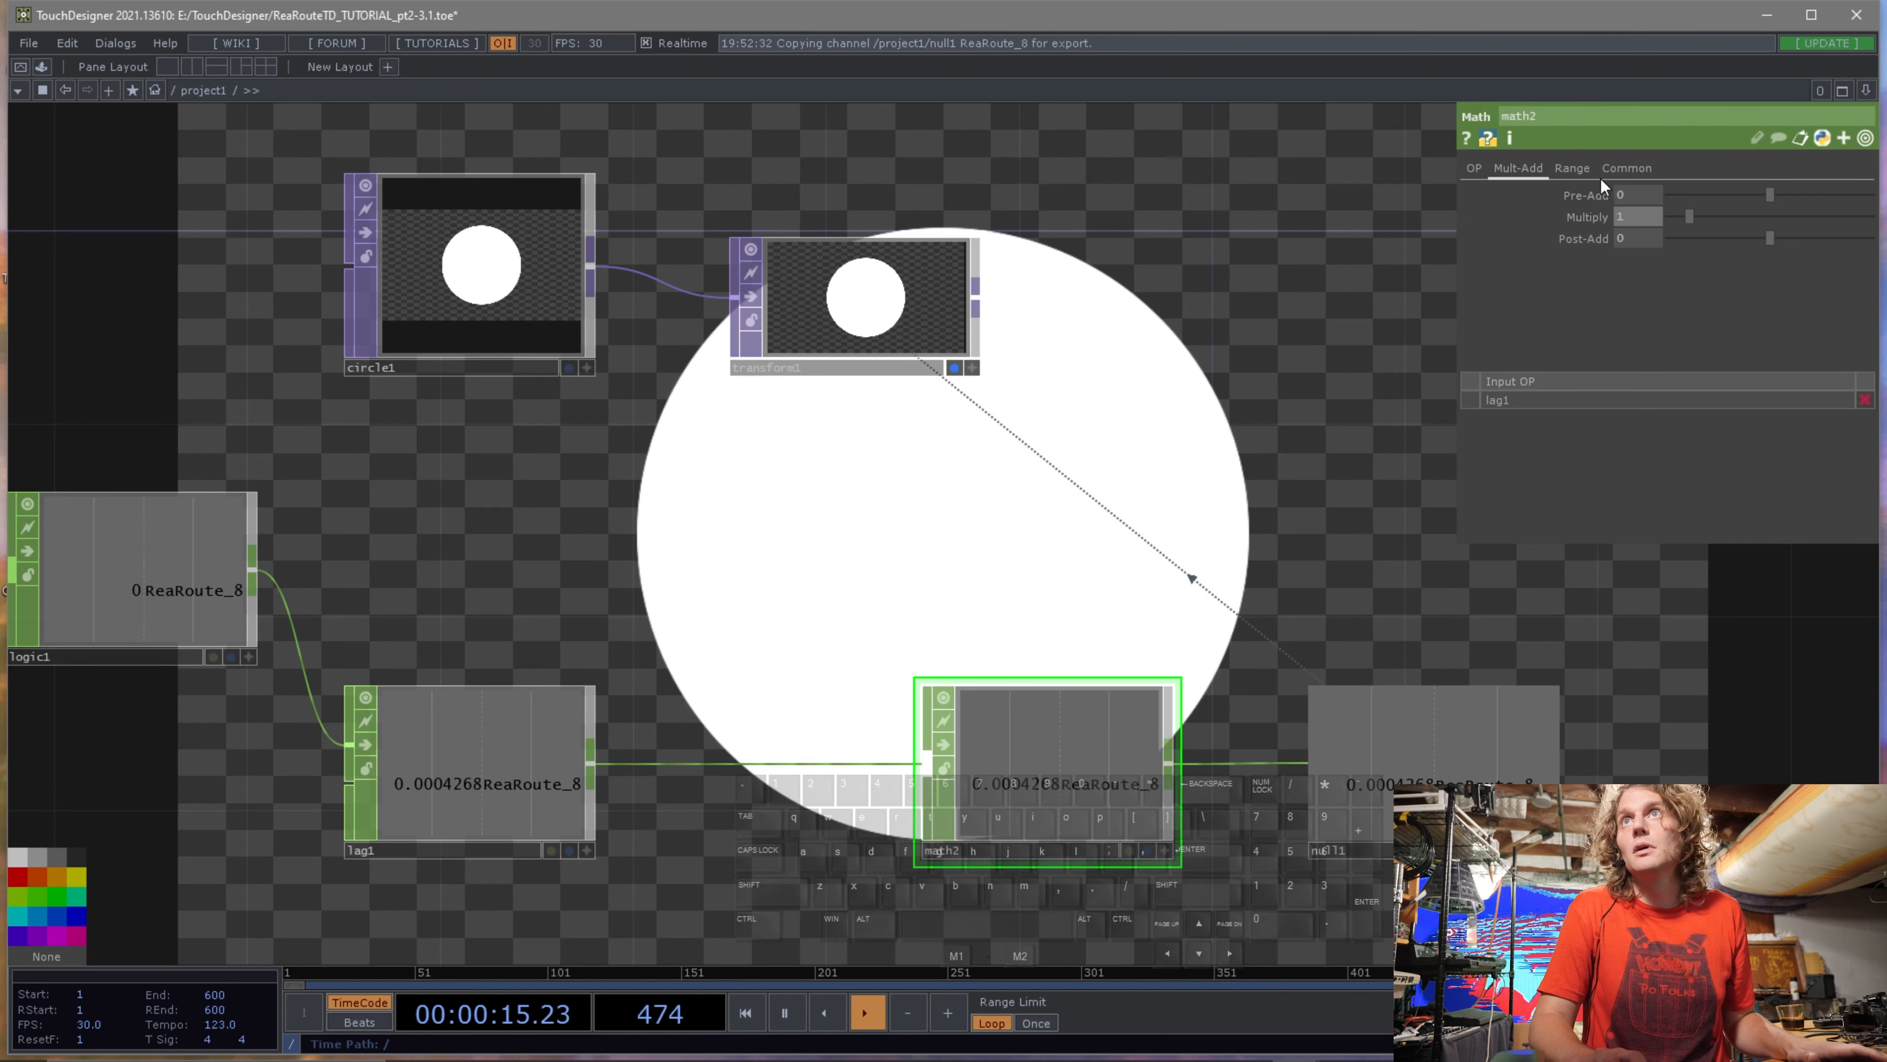
Set the Math CHOP's To Range to 0 to 300.
click(1575, 167)
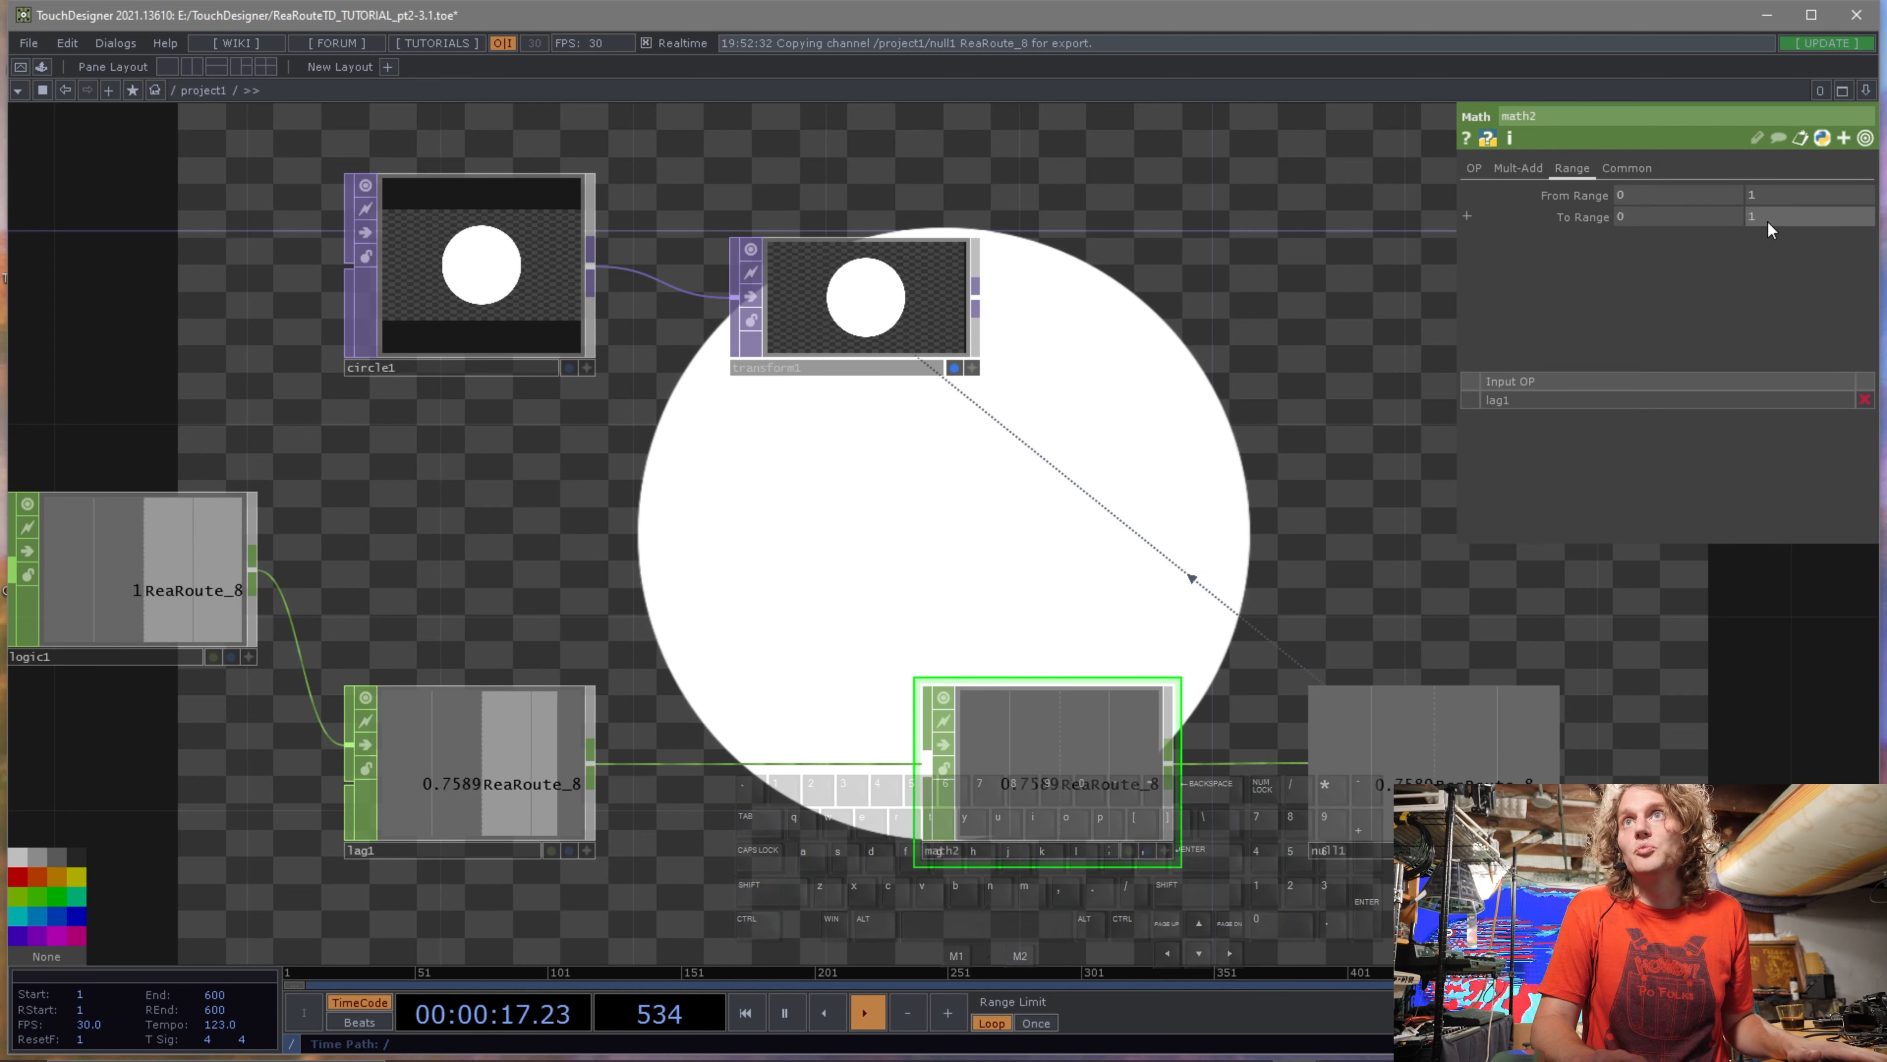
drag(1781, 216, 1747, 217)
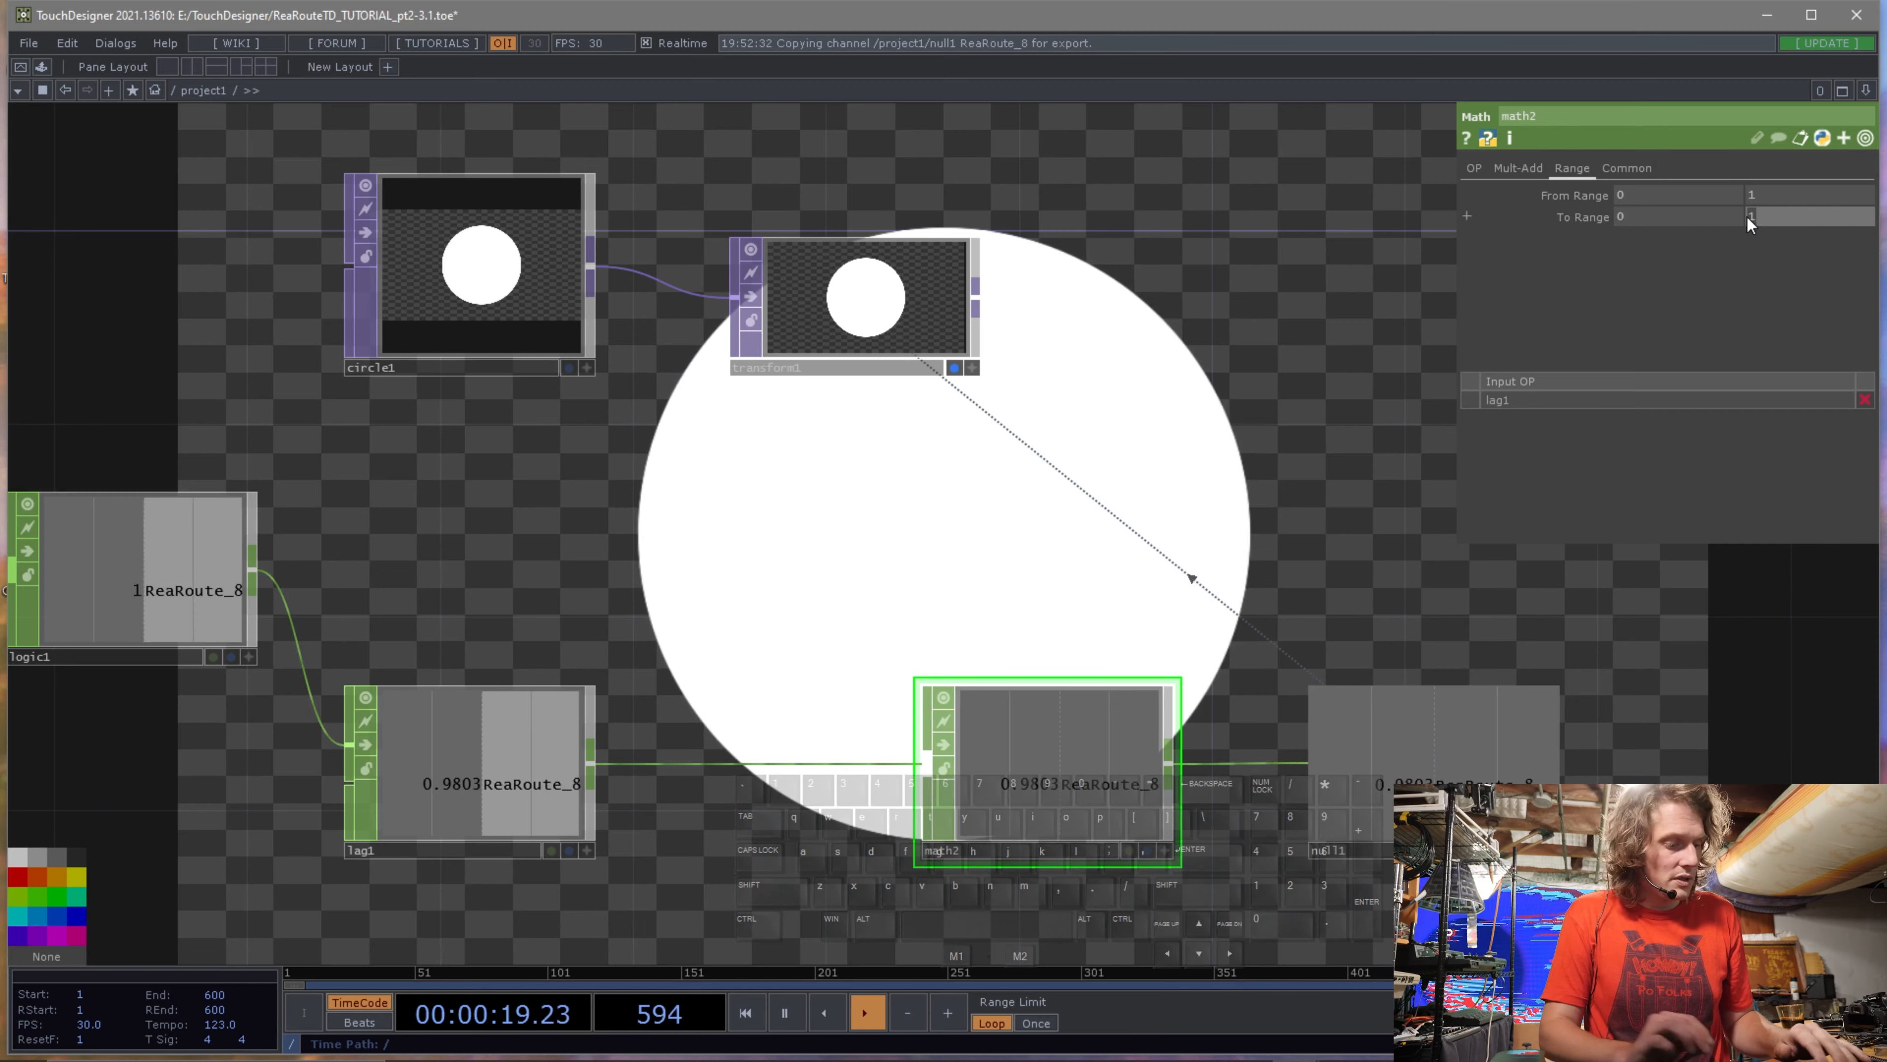
text(3)
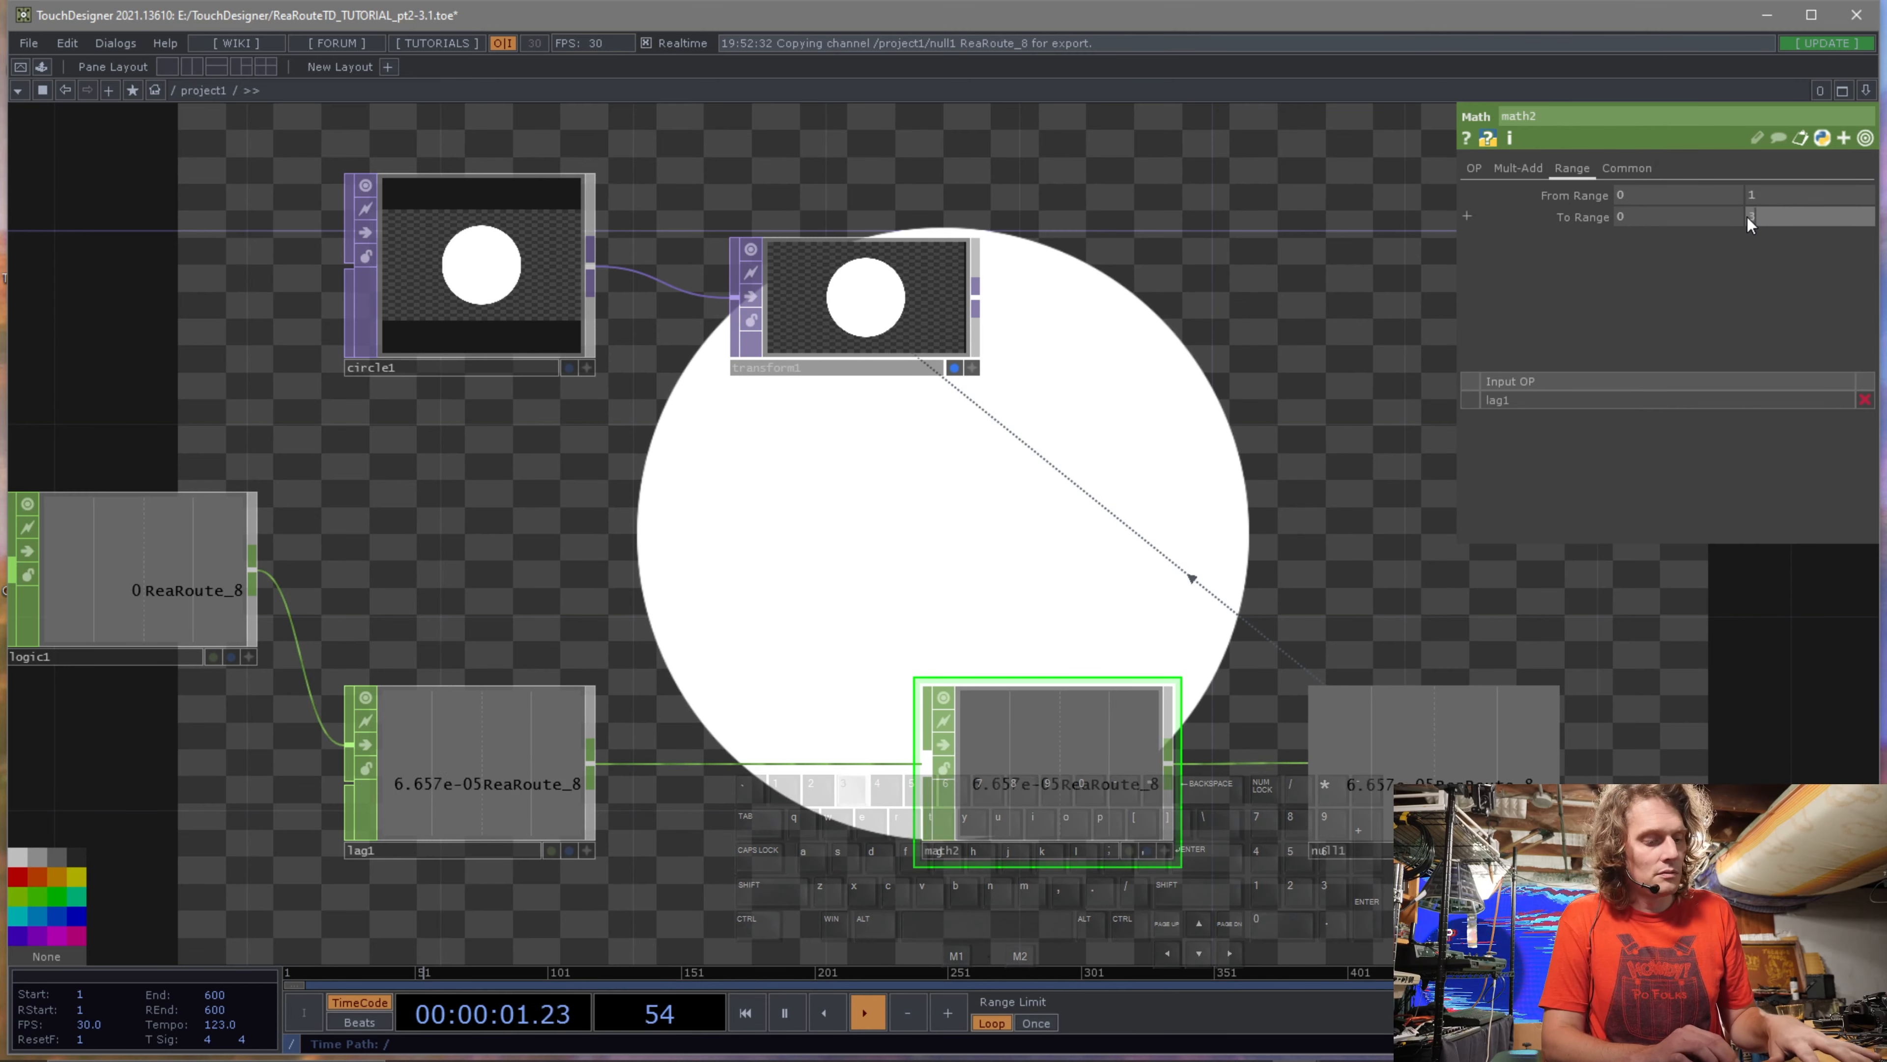
text(00)
key(Return)
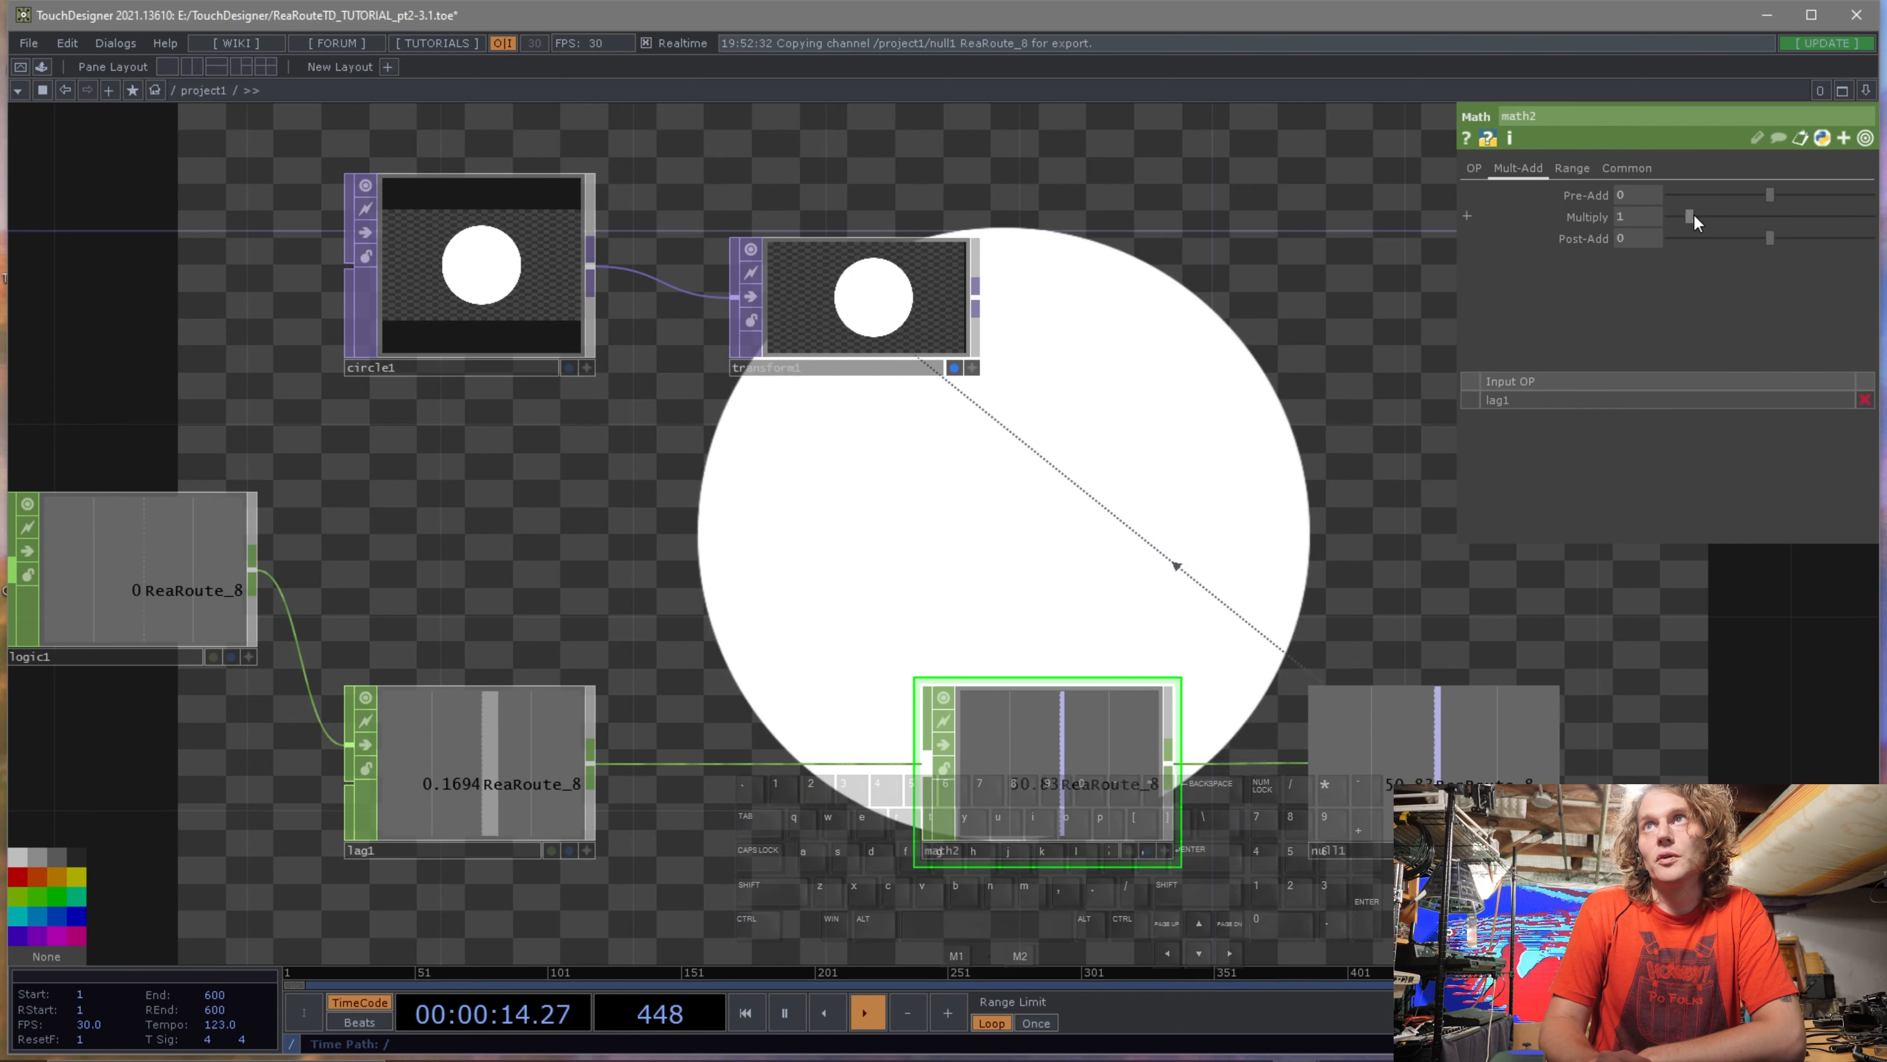
Set the Lag CHOP's lag values to 0.1 and 0.4.
drag(1694, 216, 1729, 255)
click(572, 753)
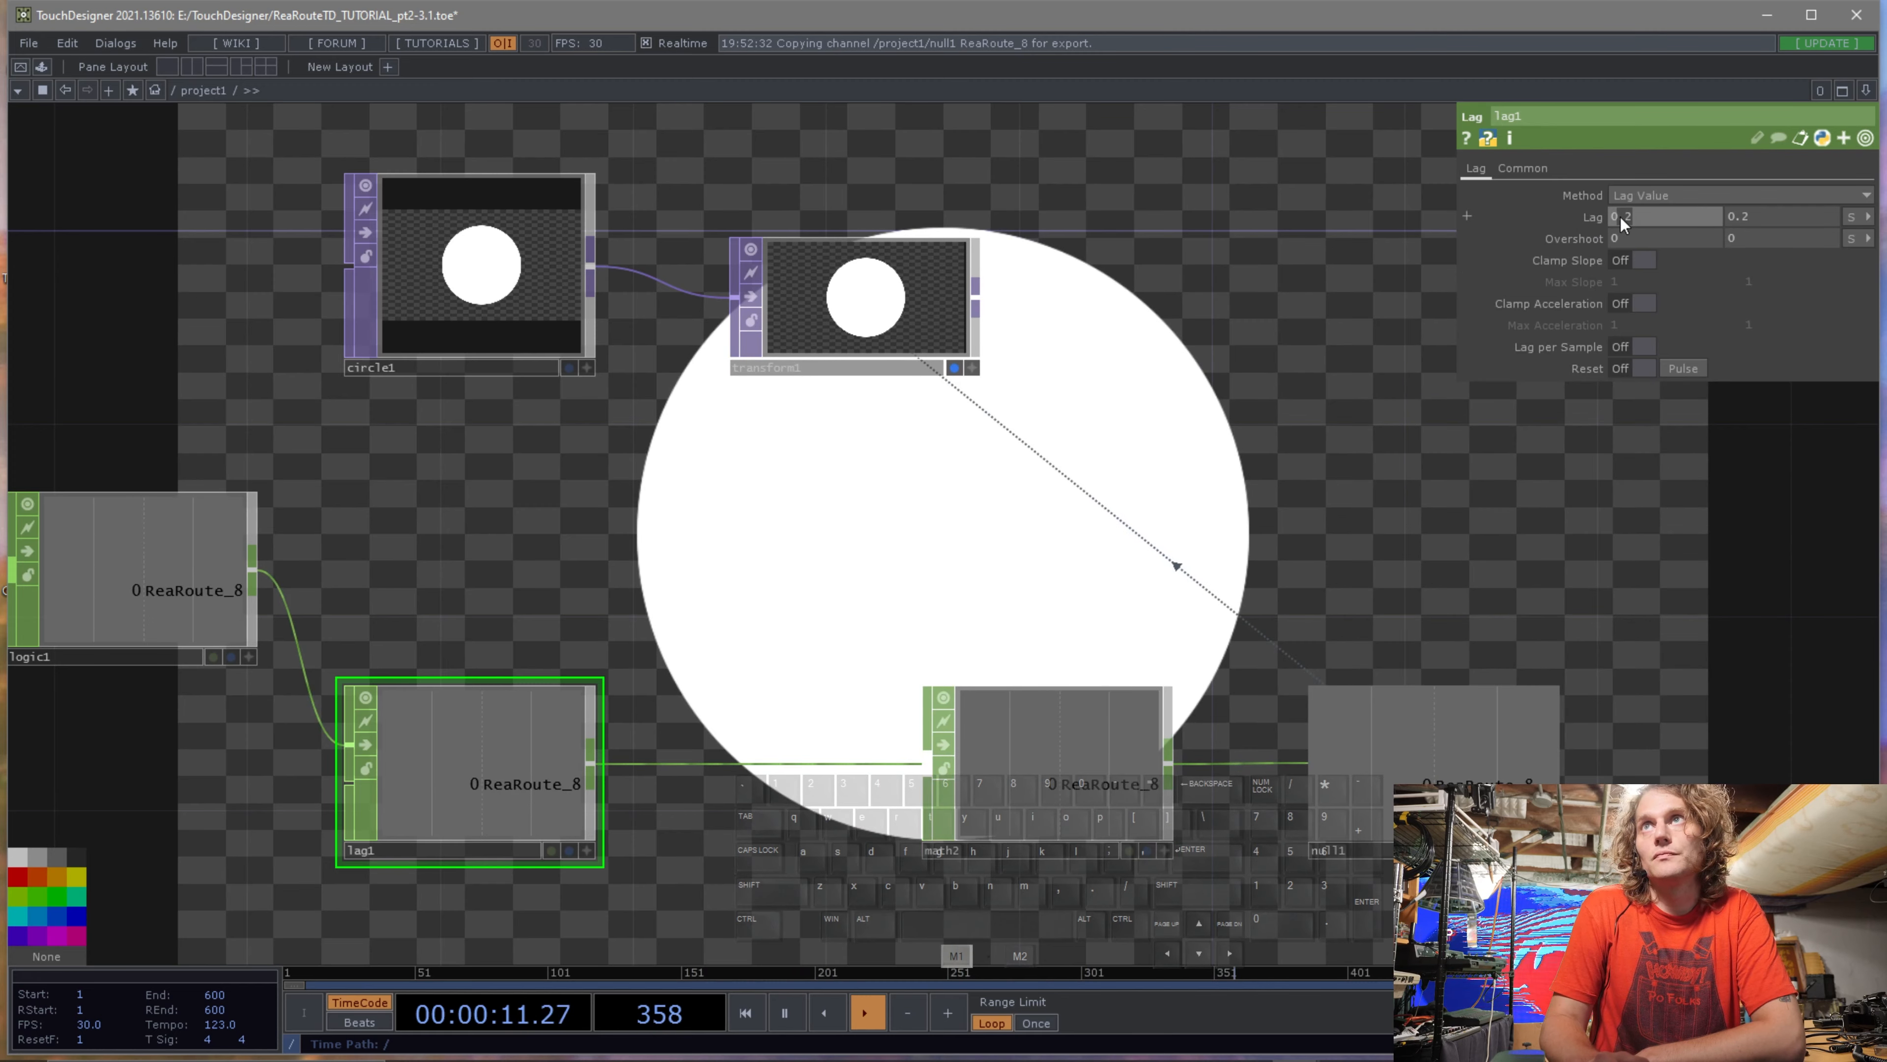
drag(1620, 217, 1626, 217)
text(1)
drag(1757, 219, 1748, 218)
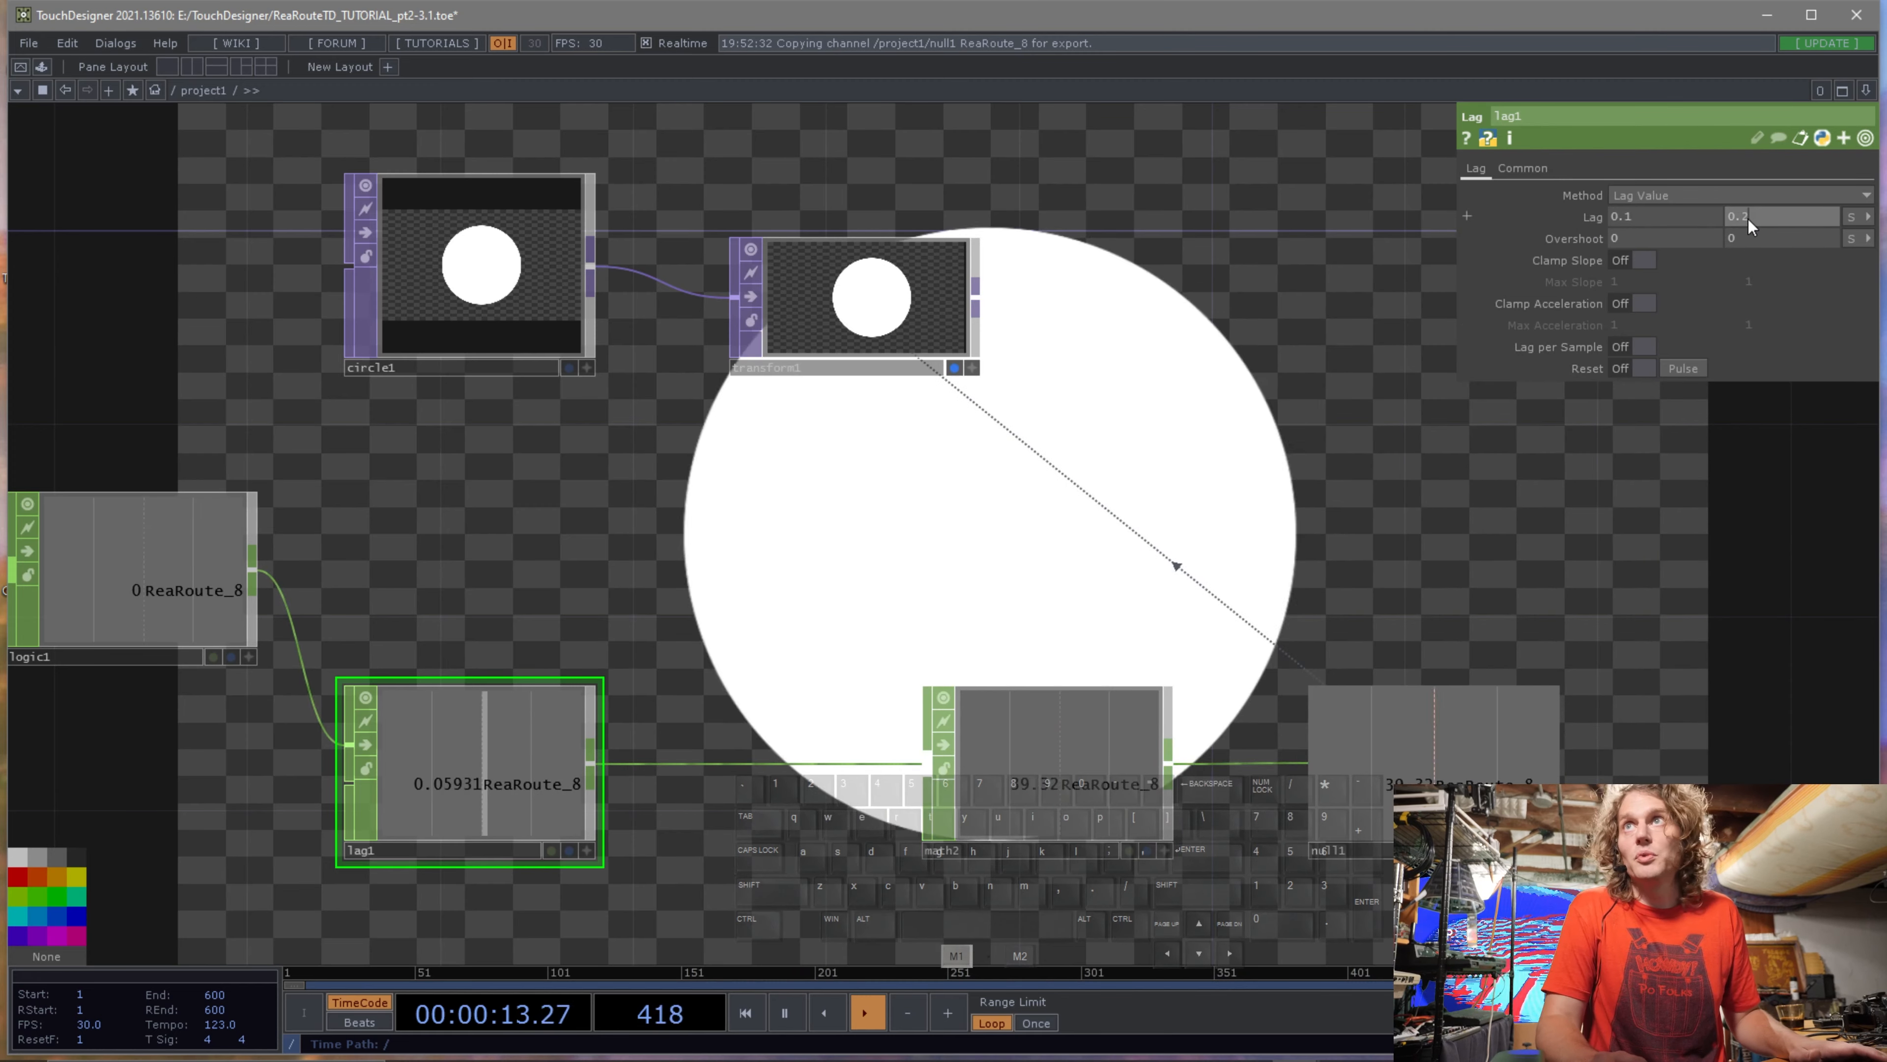
key(BackSpace)
text(4)
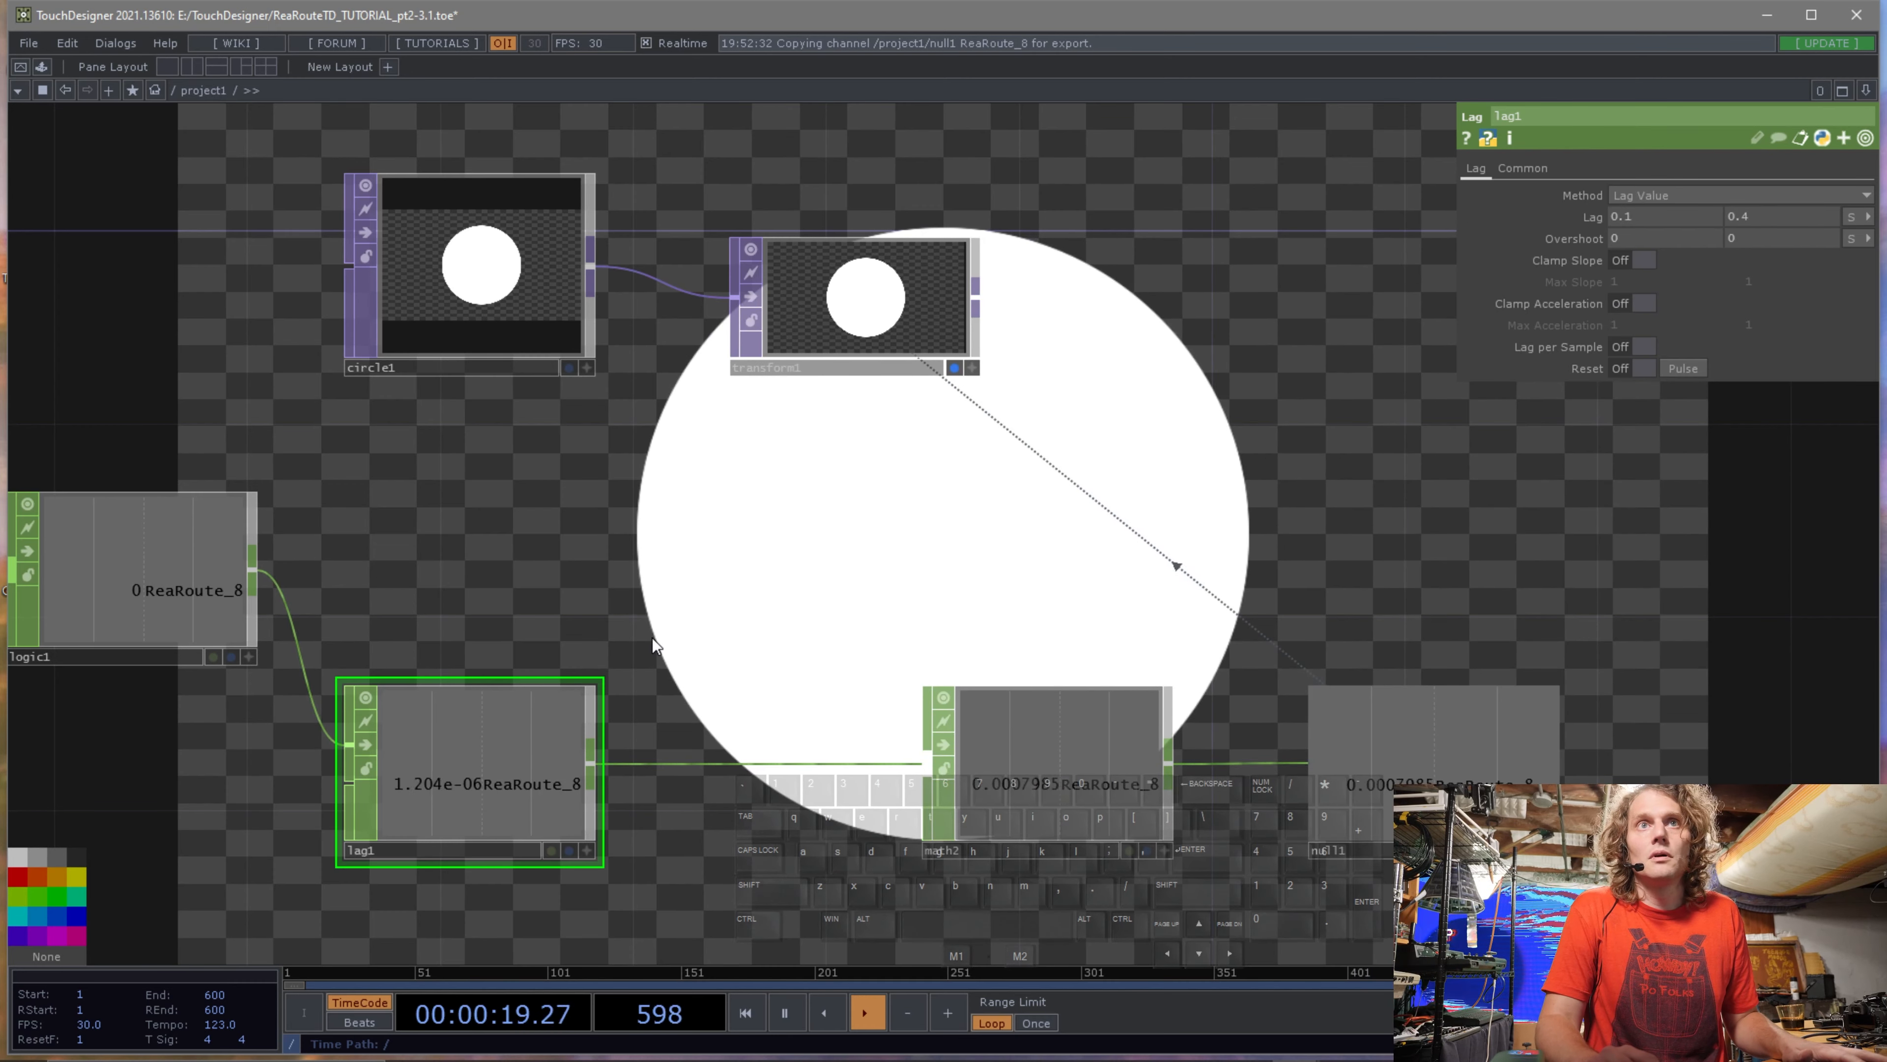
Reset the Math CHOP's Multiply value to 1.
click(1029, 774)
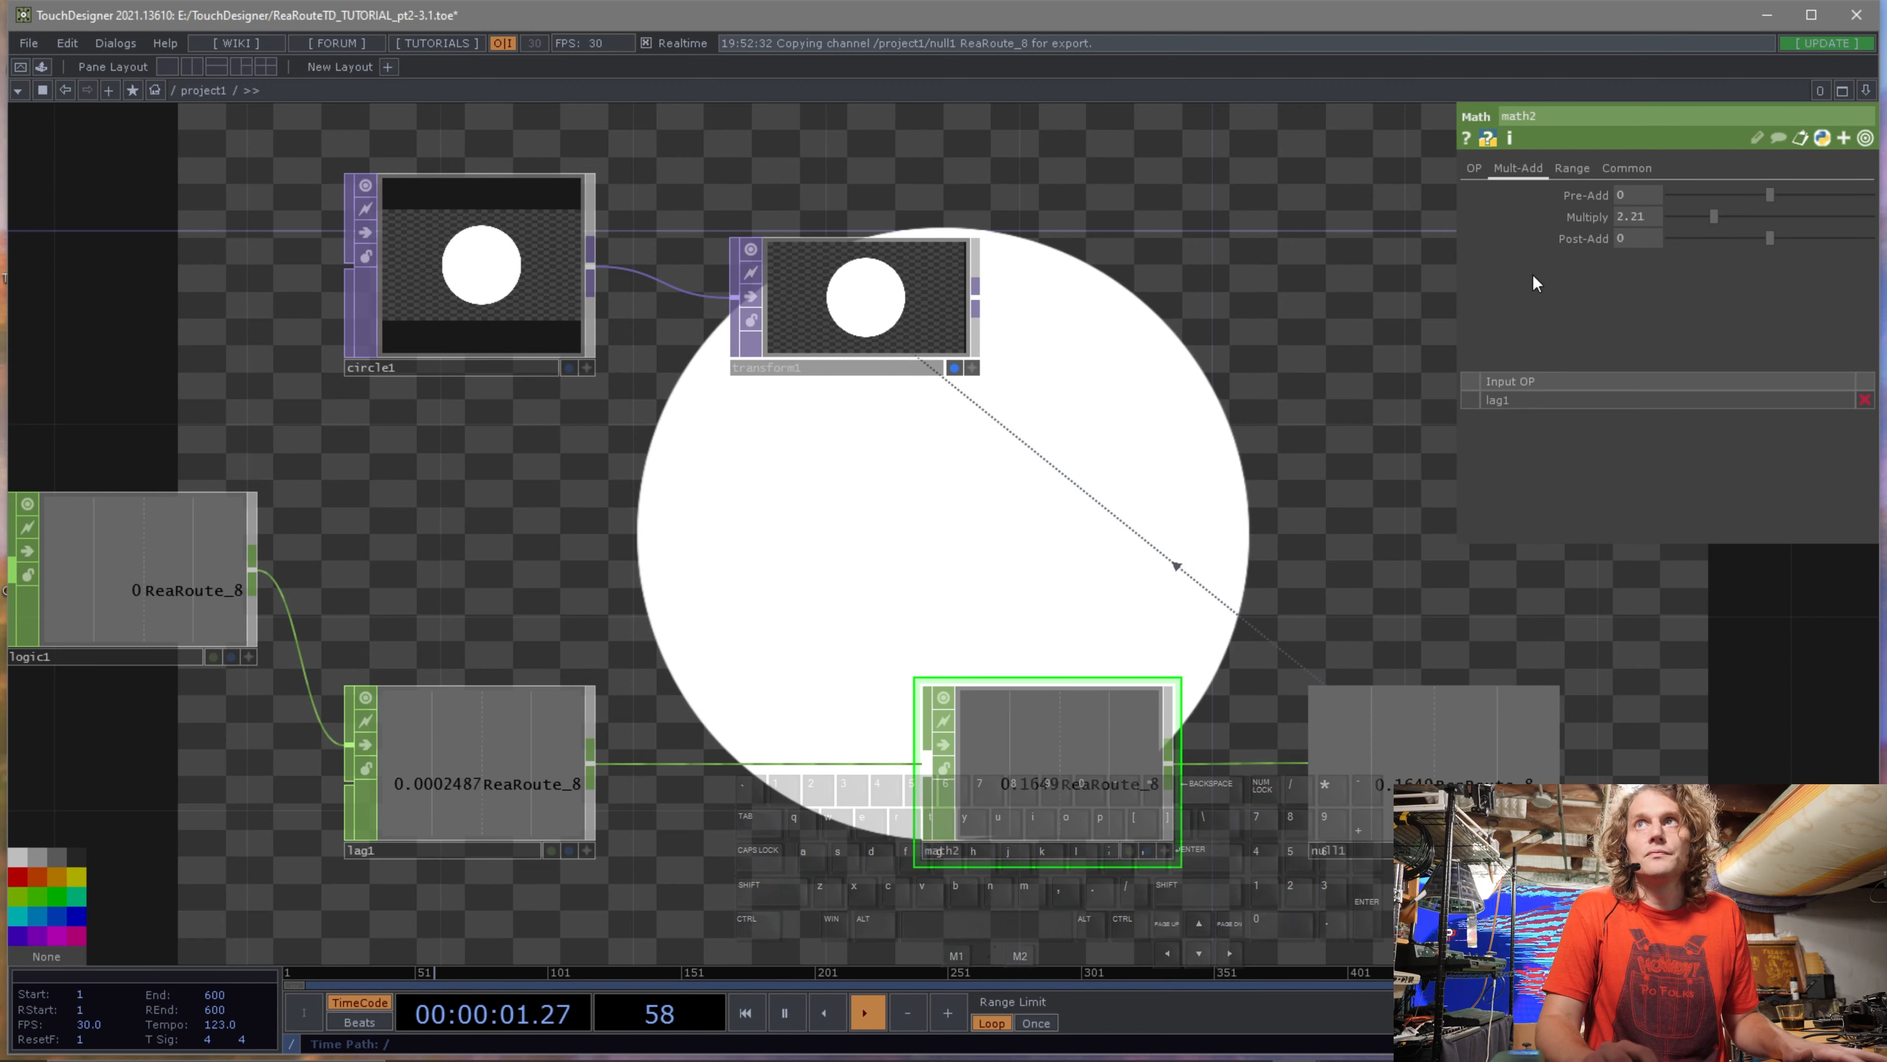
drag(1649, 214, 1599, 215)
text(1)
key(Return)
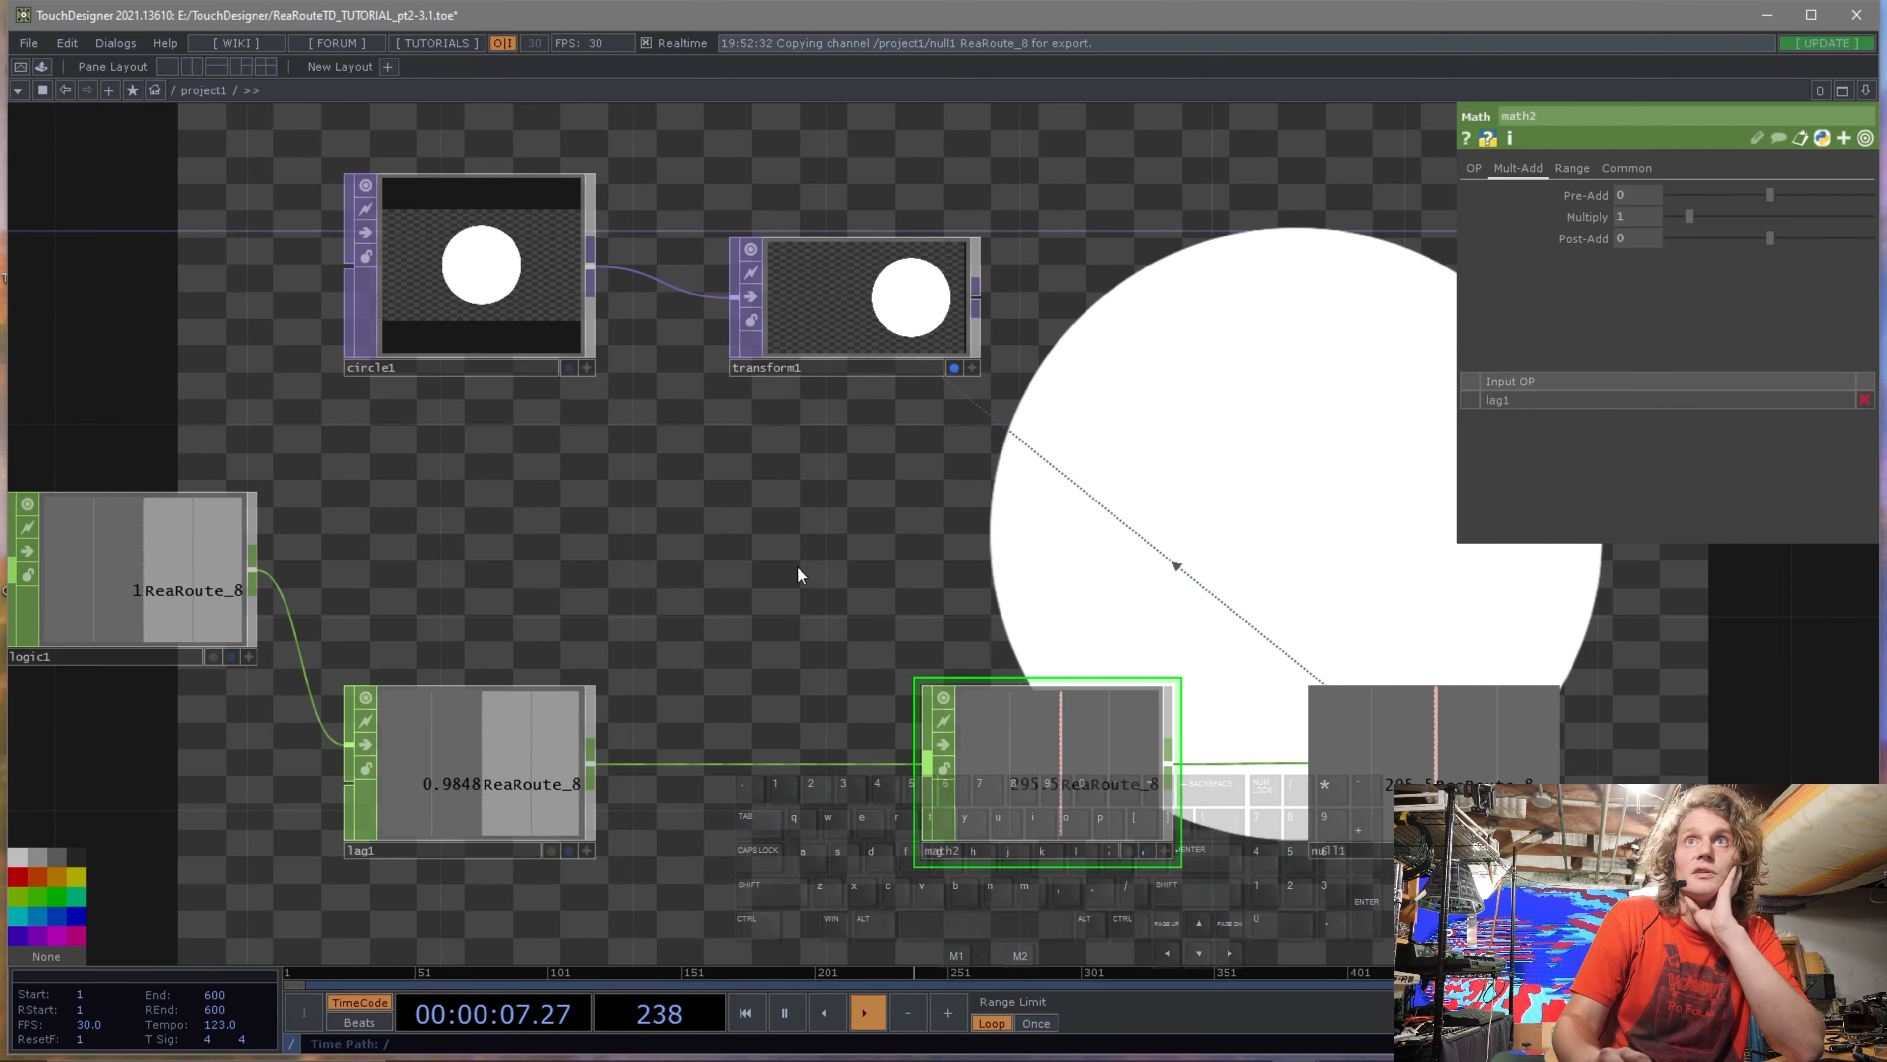
Rearrange the Logic and Analyze CHOP nodes to make room in the network.
drag(744, 540, 1041, 480)
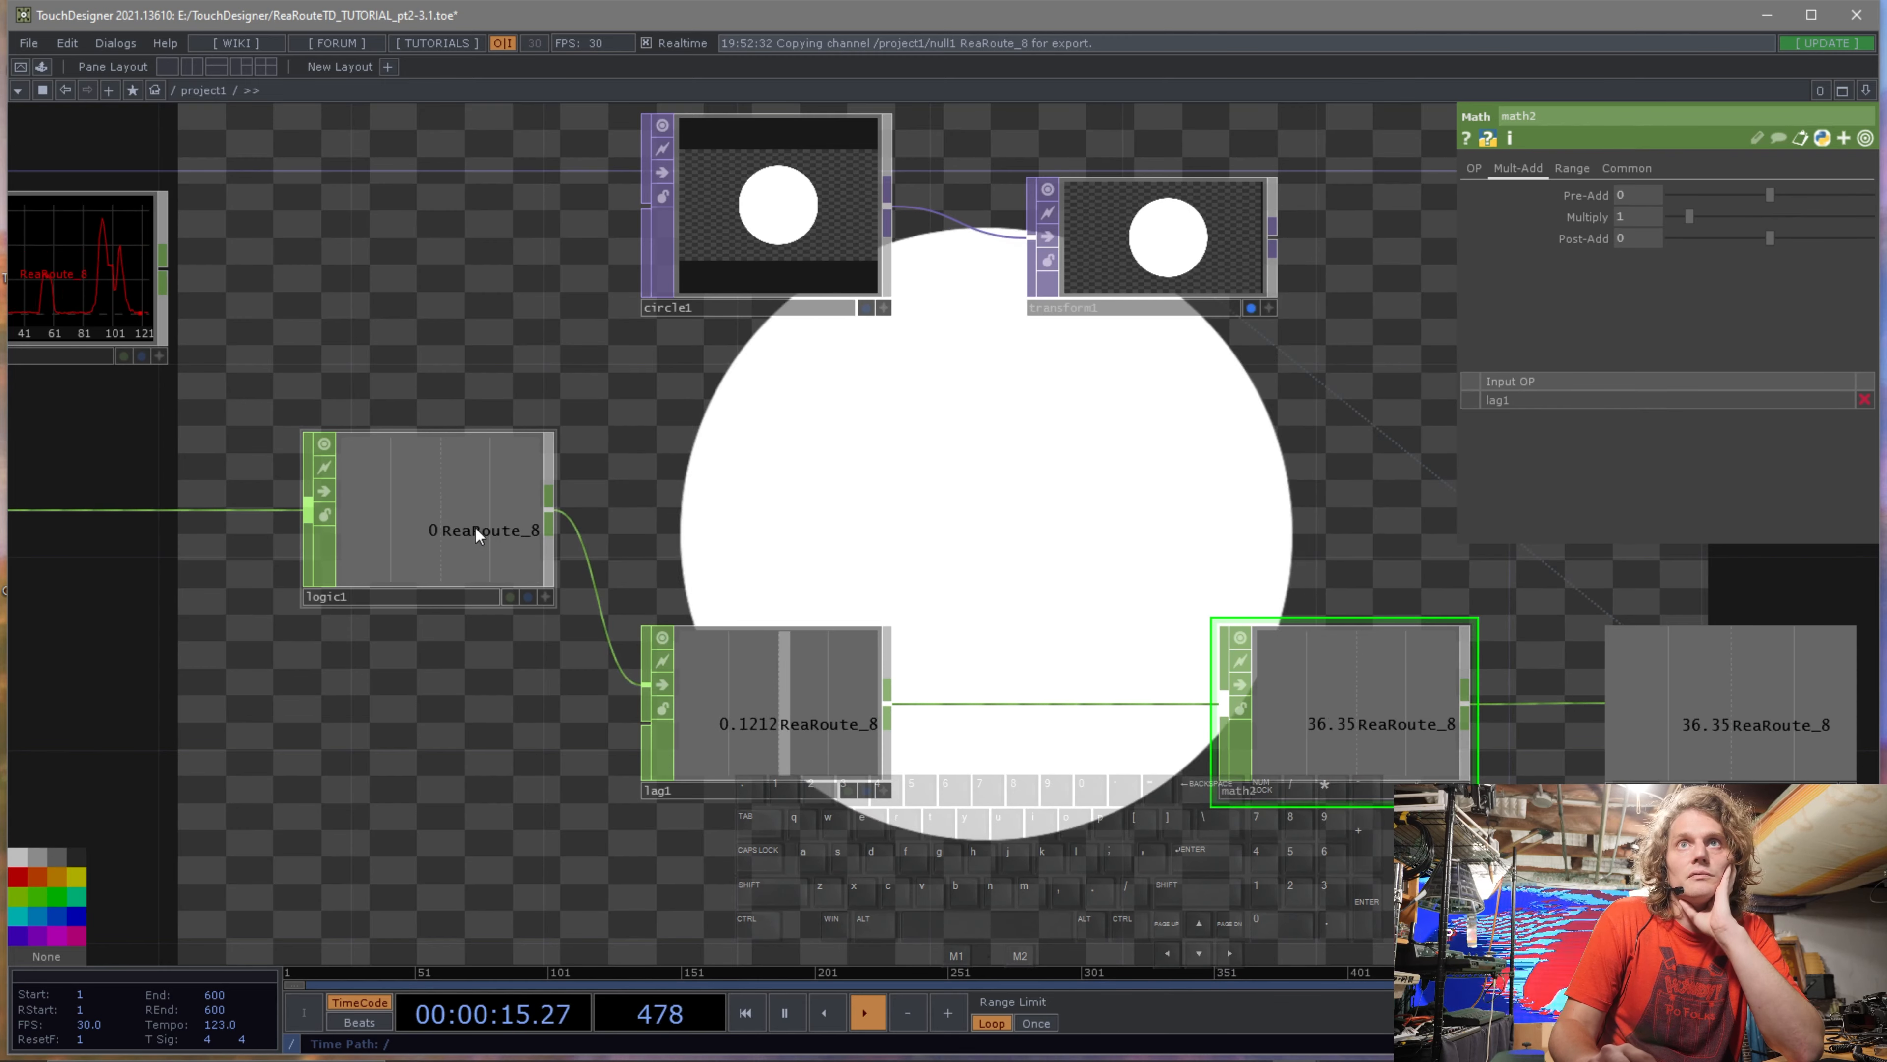
scroll(446, 595, down, 3)
drag(421, 682, 852, 522)
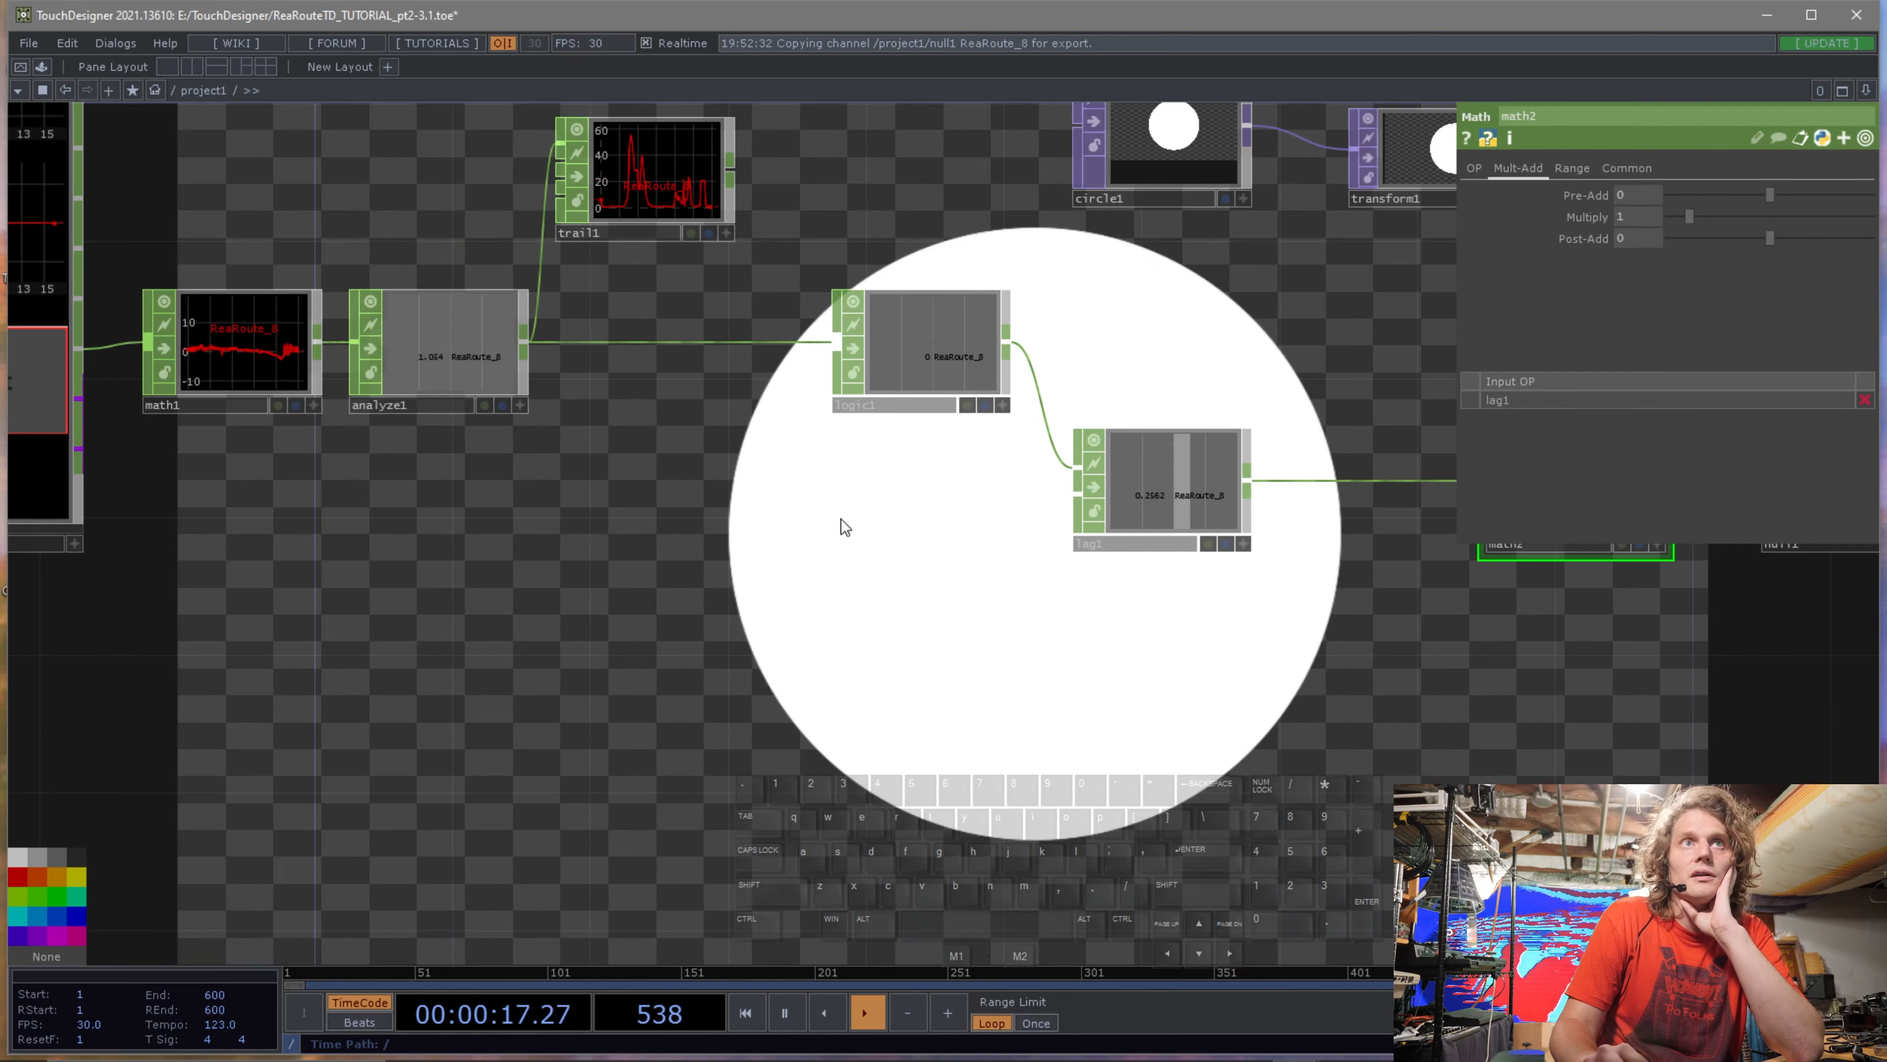
drag(948, 360, 908, 351)
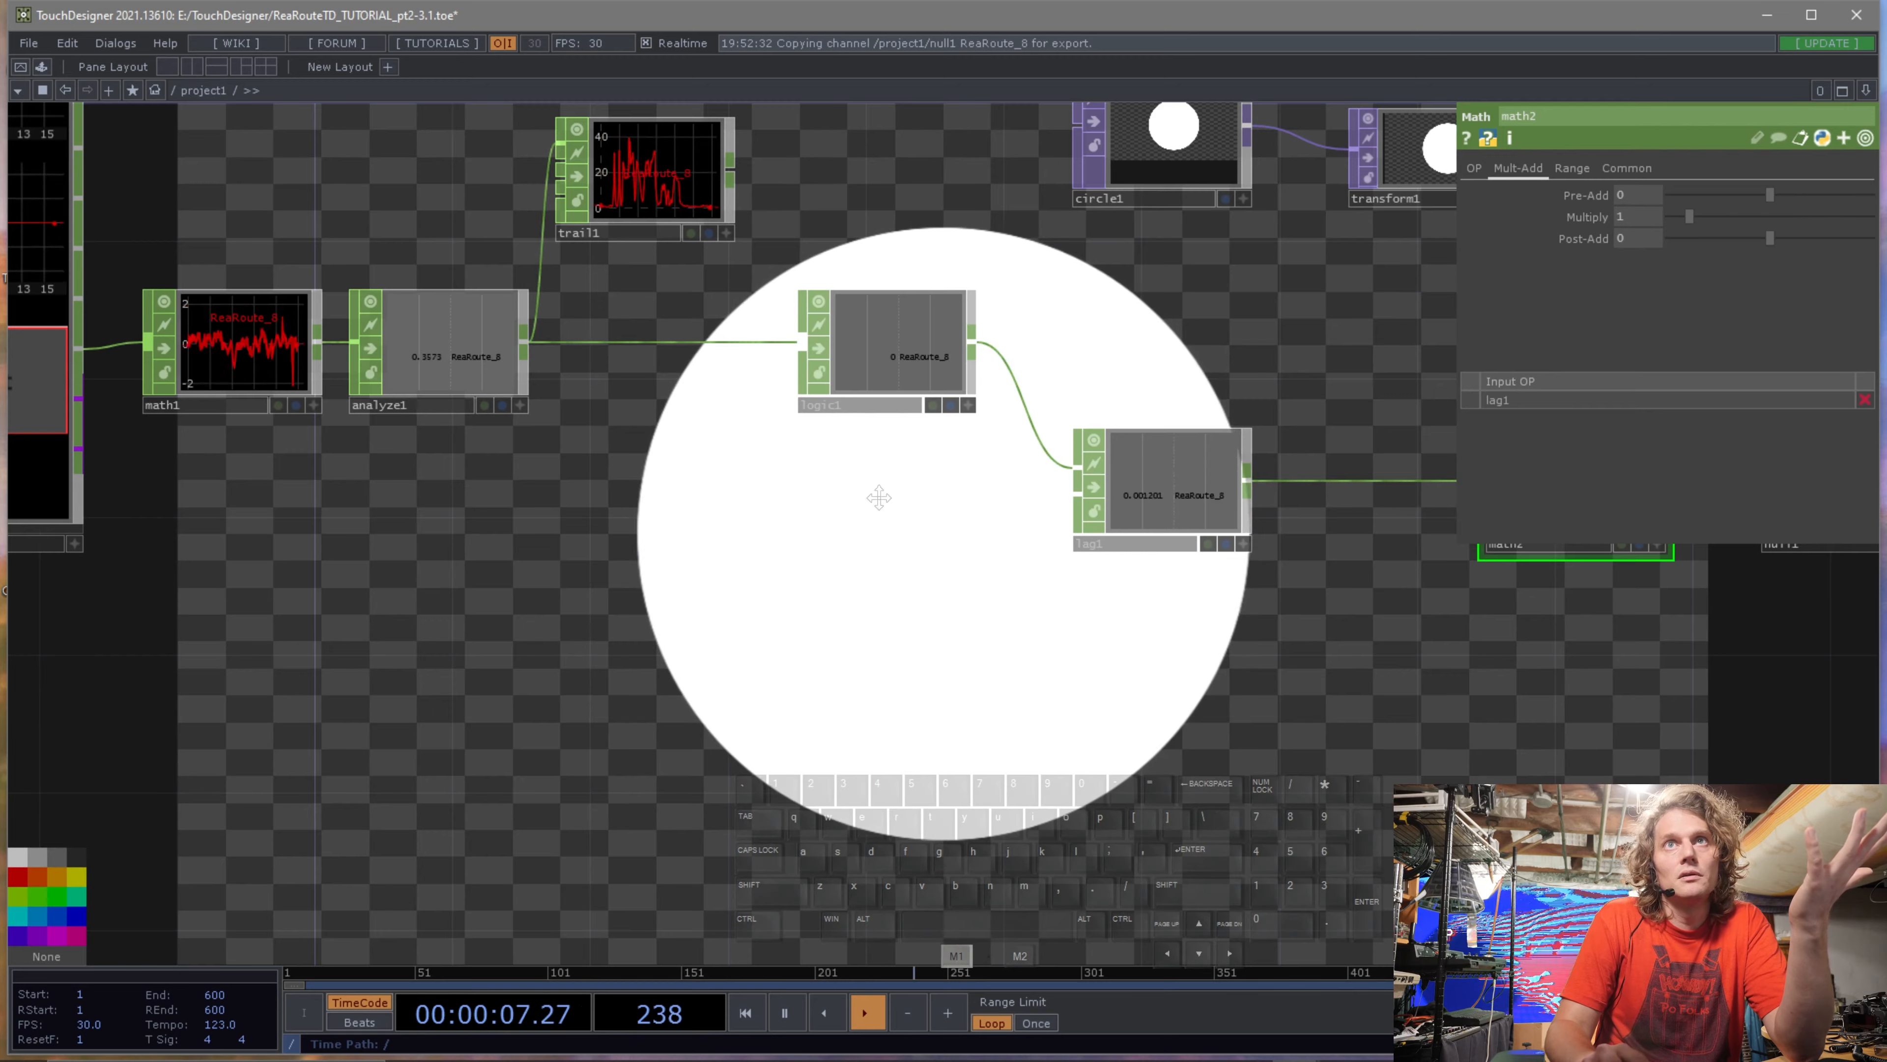
drag(877, 494, 674, 422)
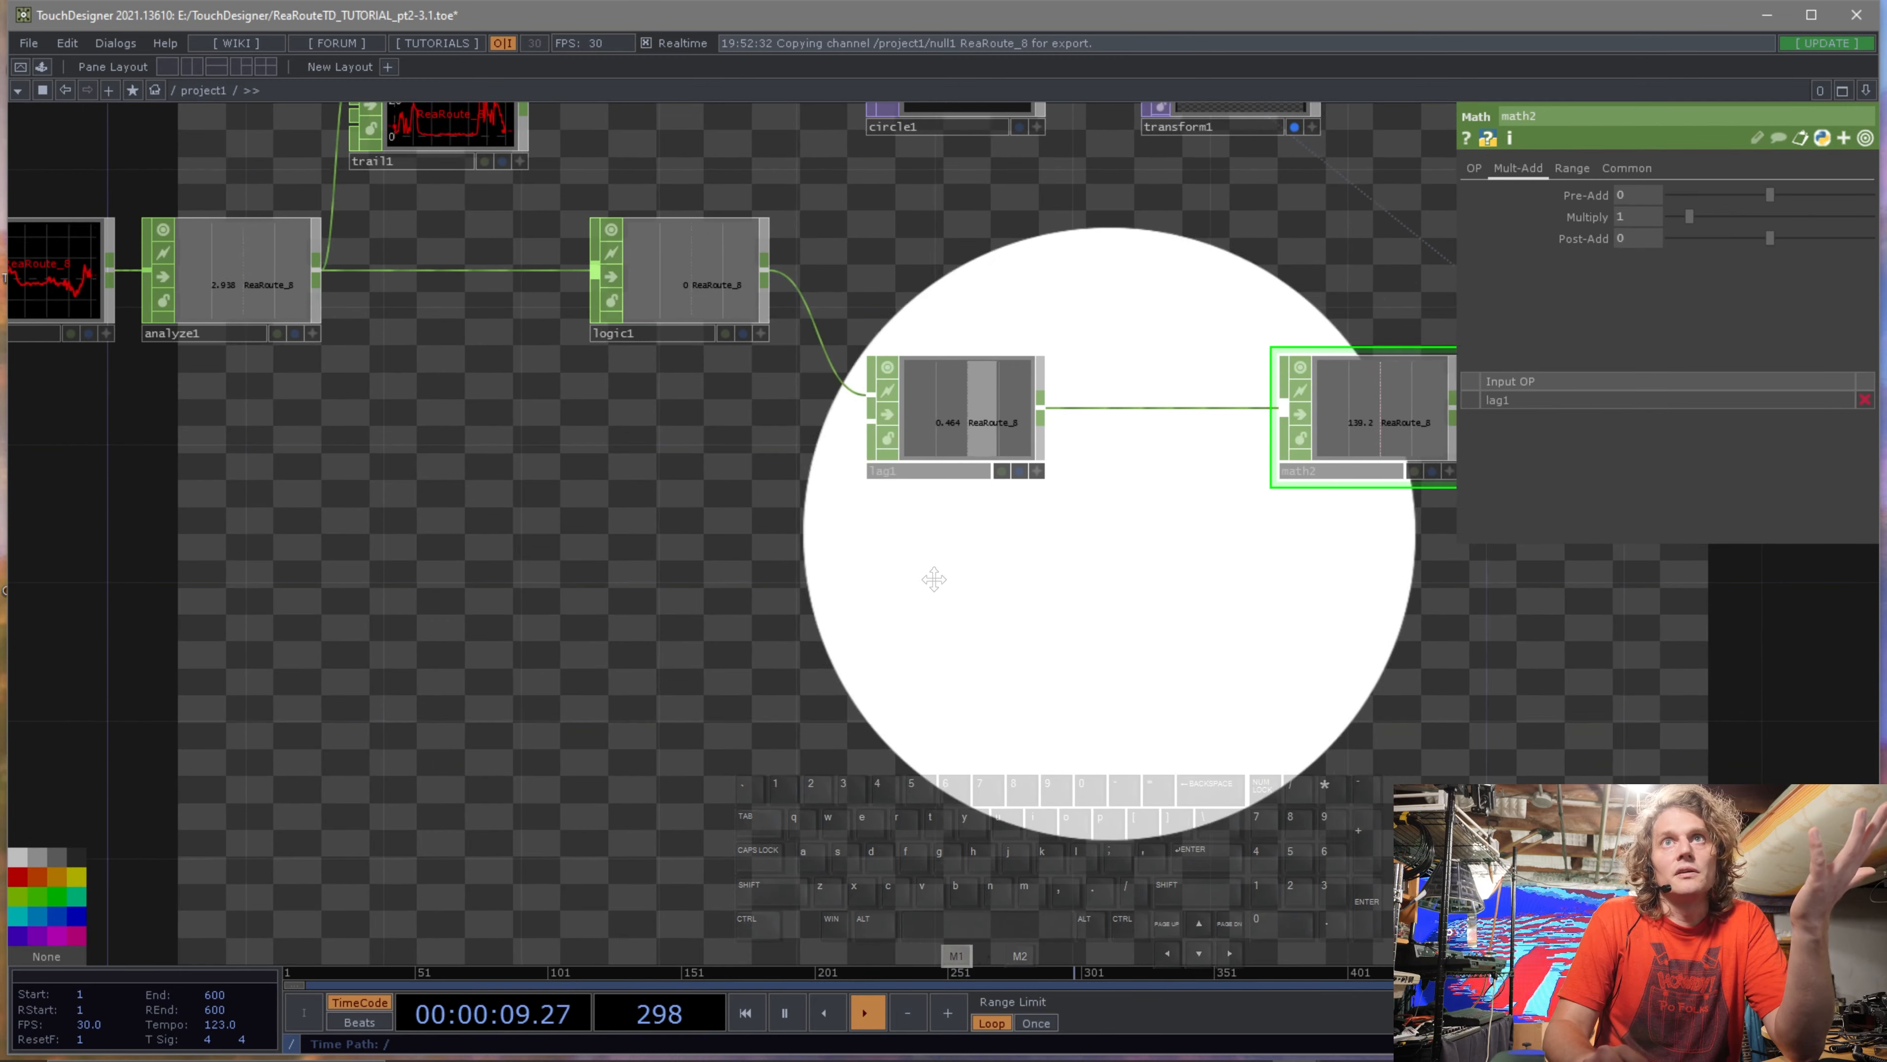
drag(931, 571, 832, 594)
click(792, 437)
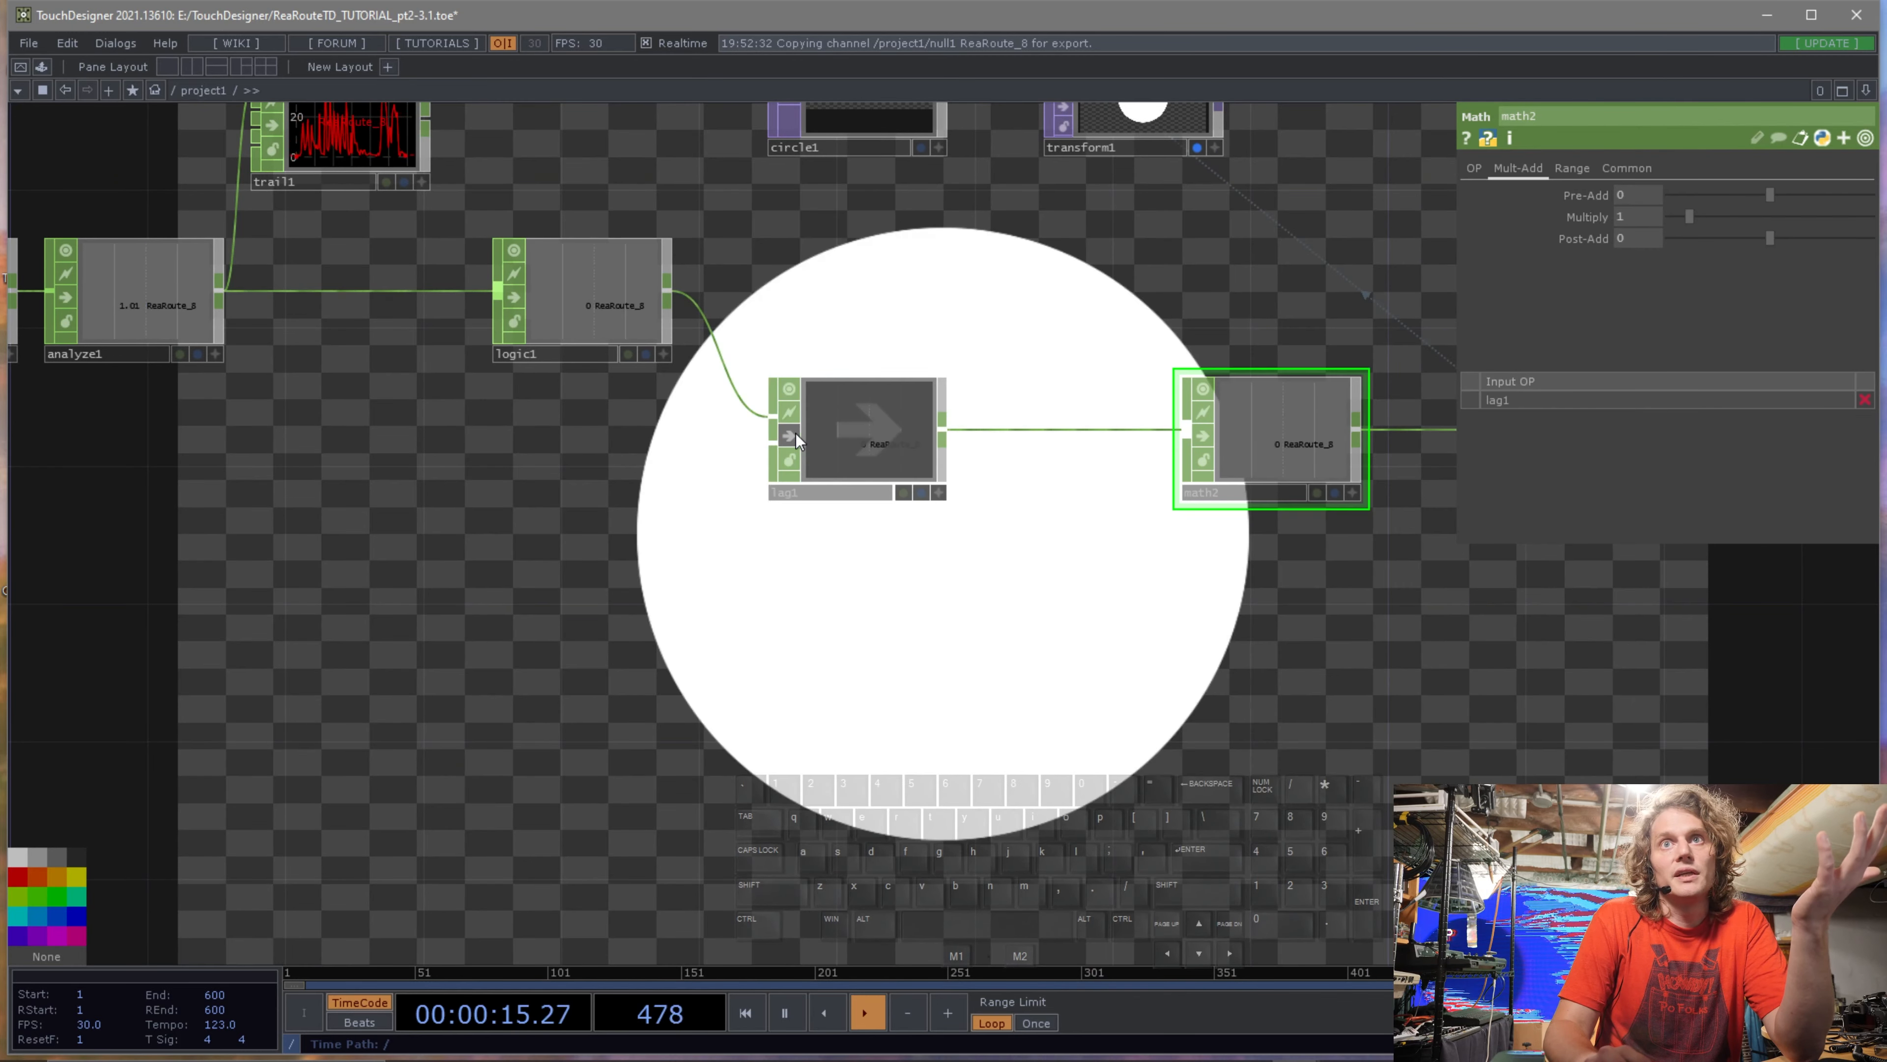
click(794, 436)
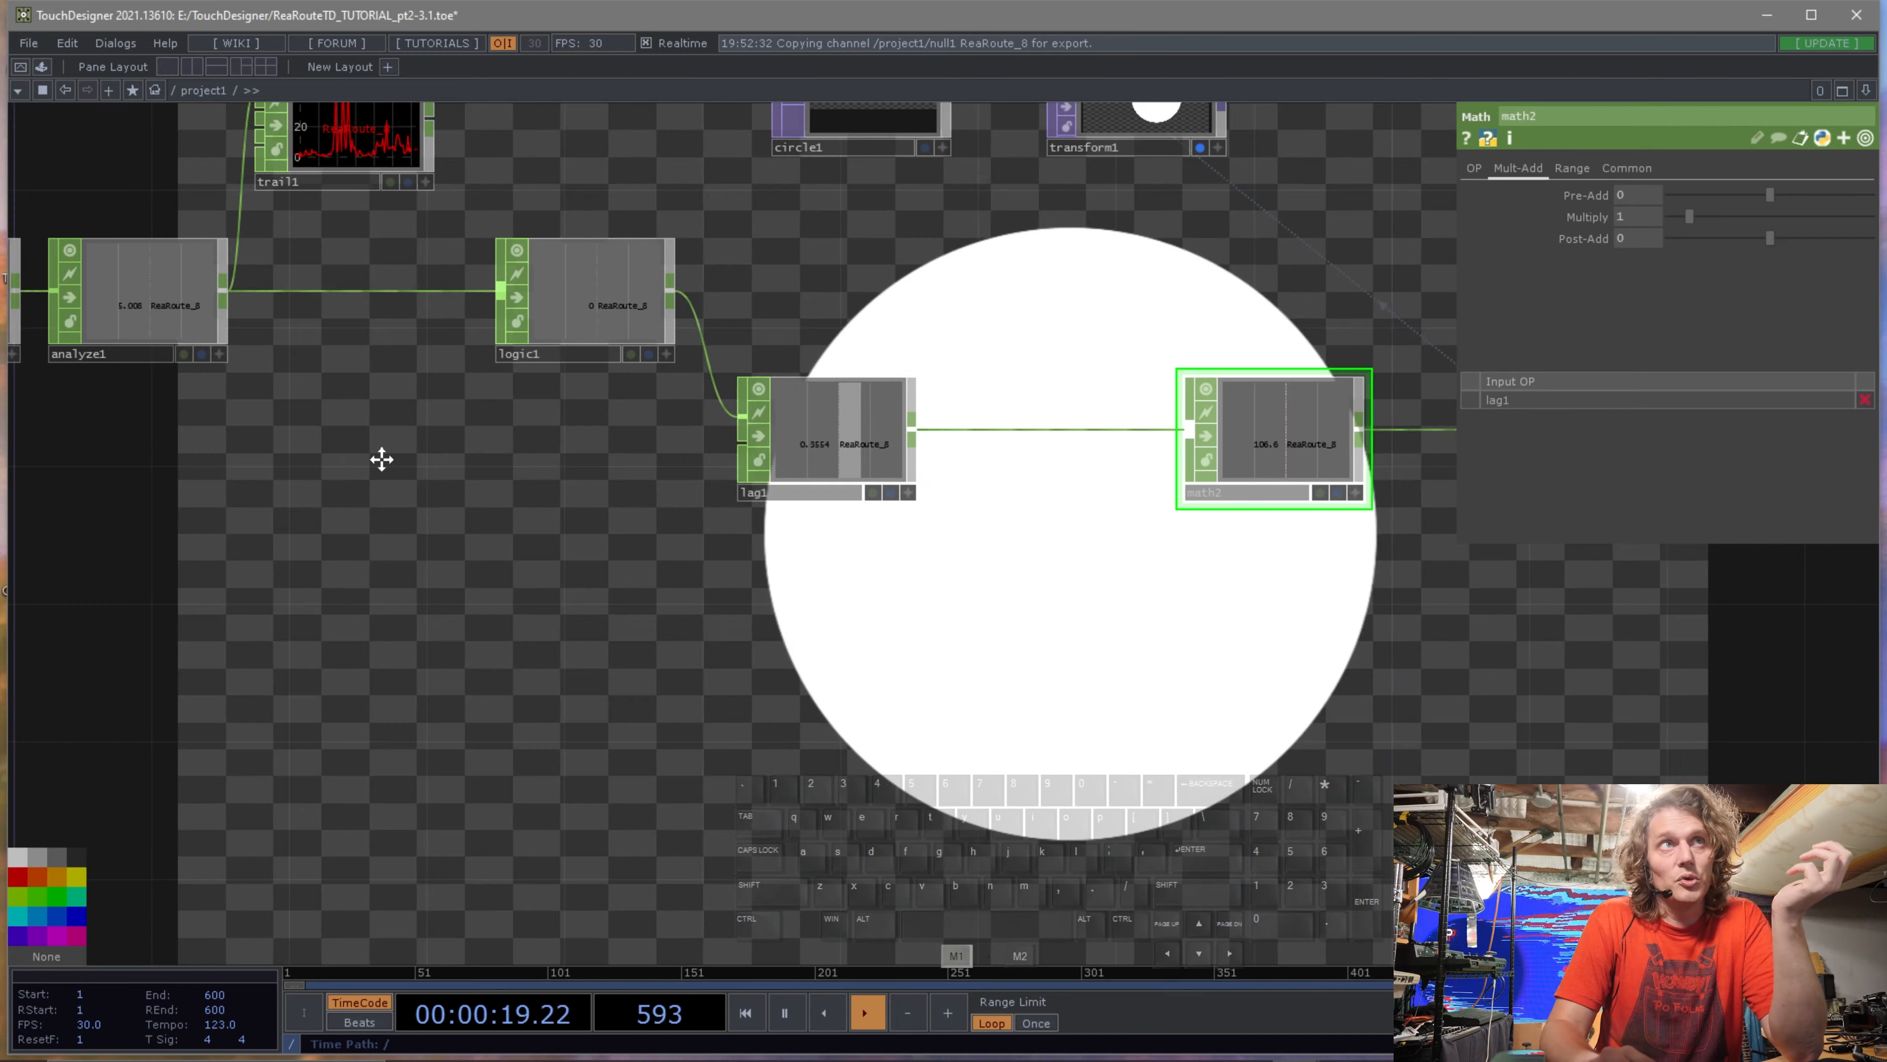
drag(289, 465, 687, 409)
drag(574, 435, 592, 529)
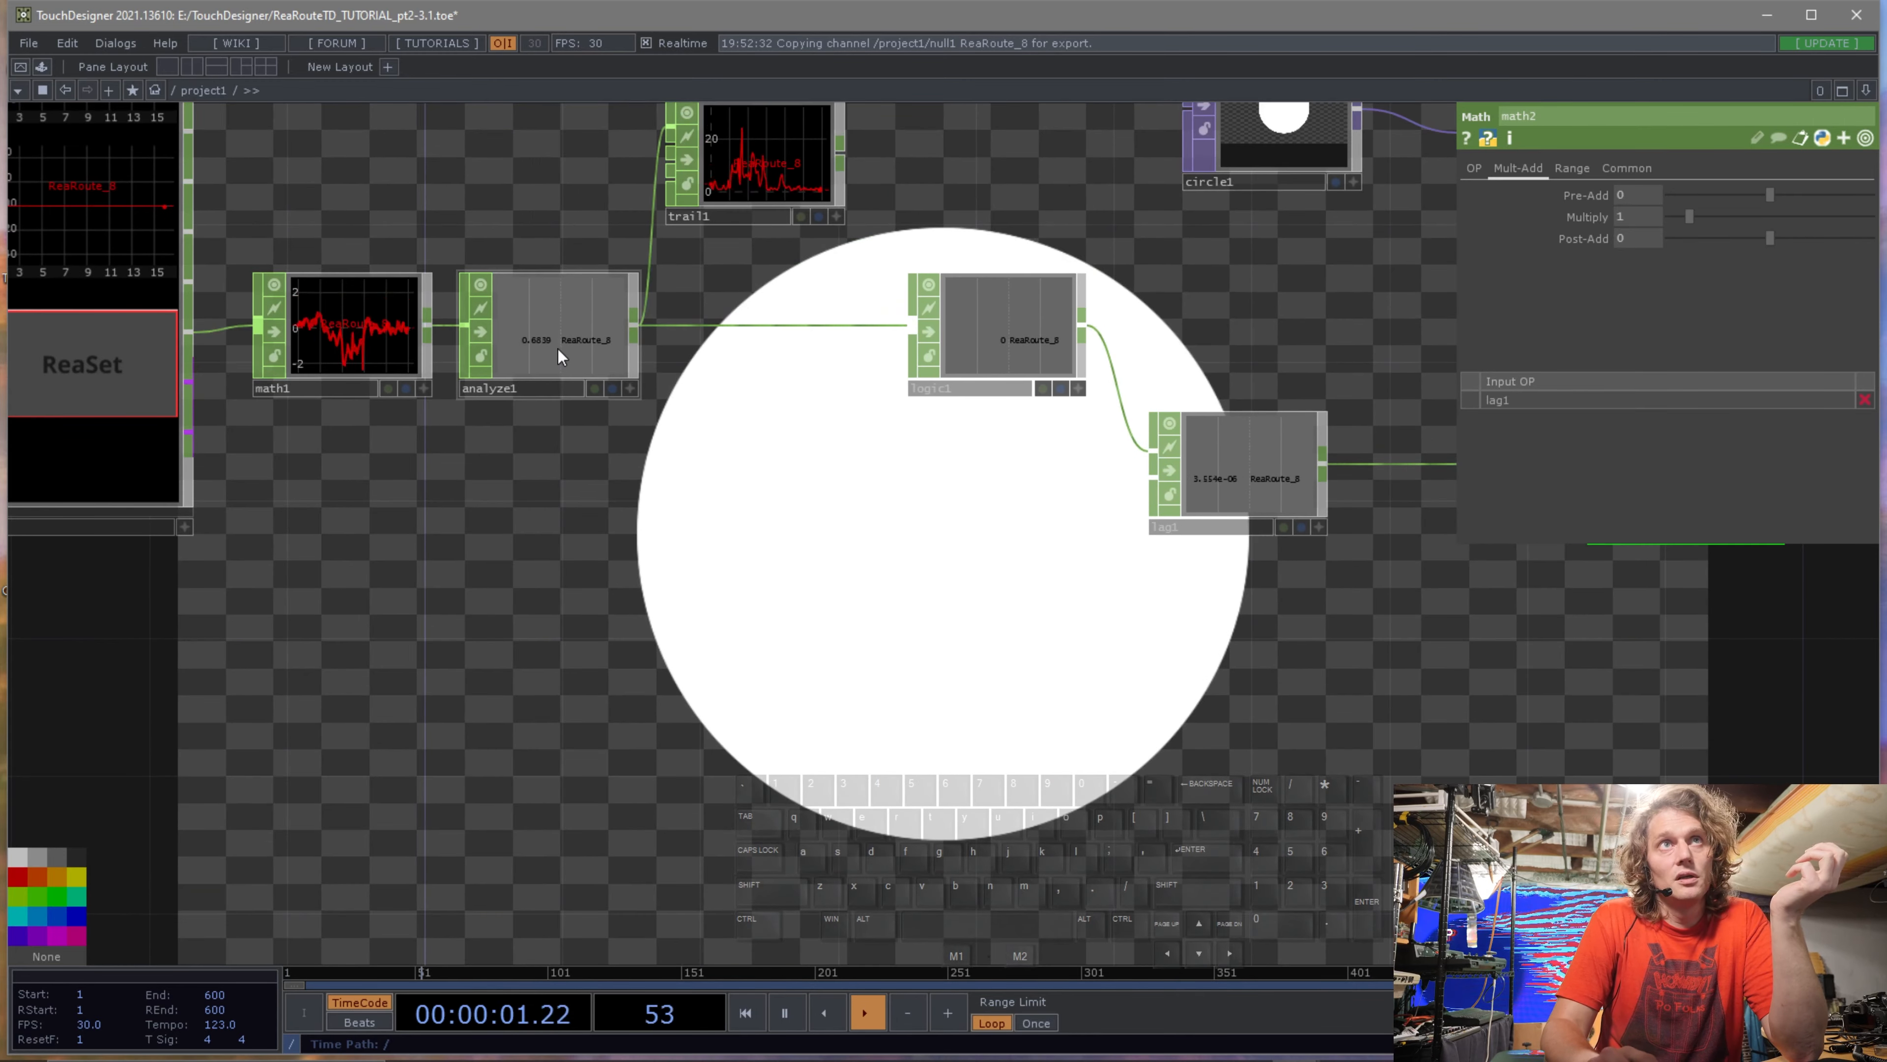
drag(560, 353, 566, 513)
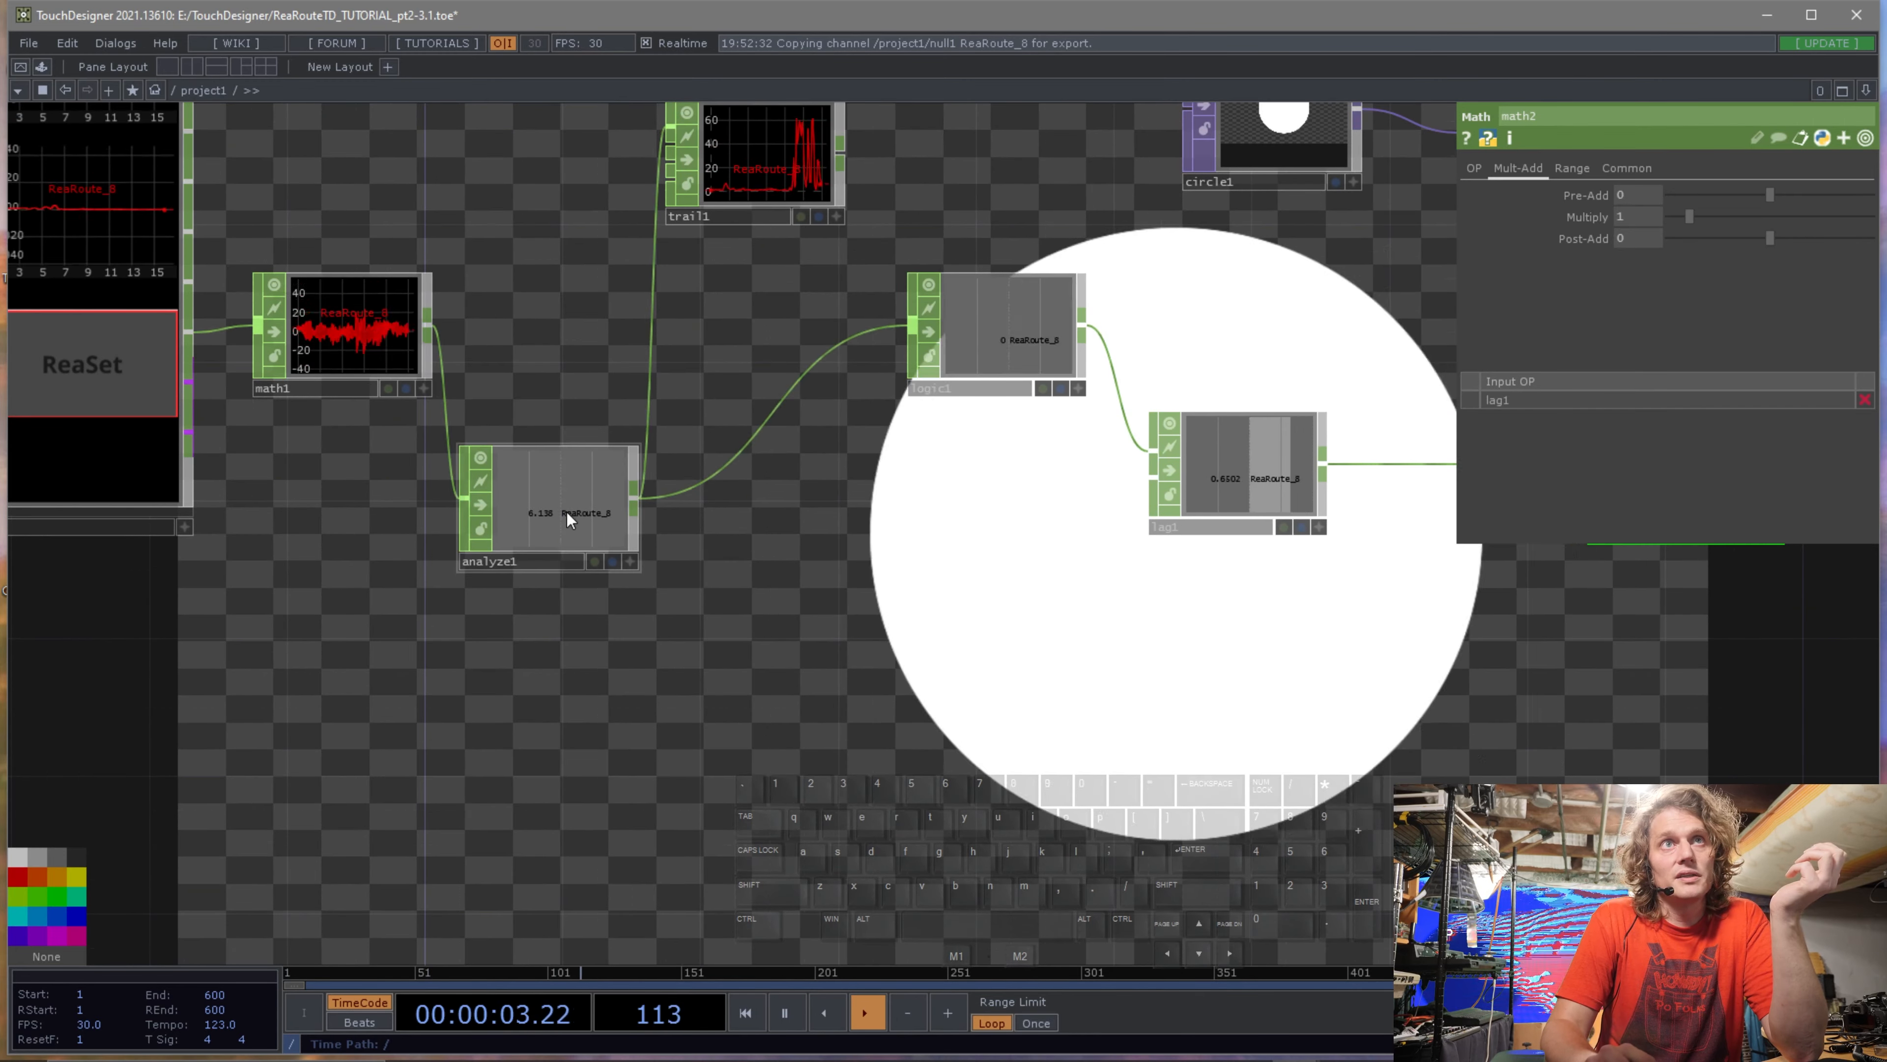
Branch a new Math CHOP off the Analyze CHOP's output.
scroll(566, 512, up, 5)
scroll(973, 561, down, 5)
drag(906, 534, 298, 402)
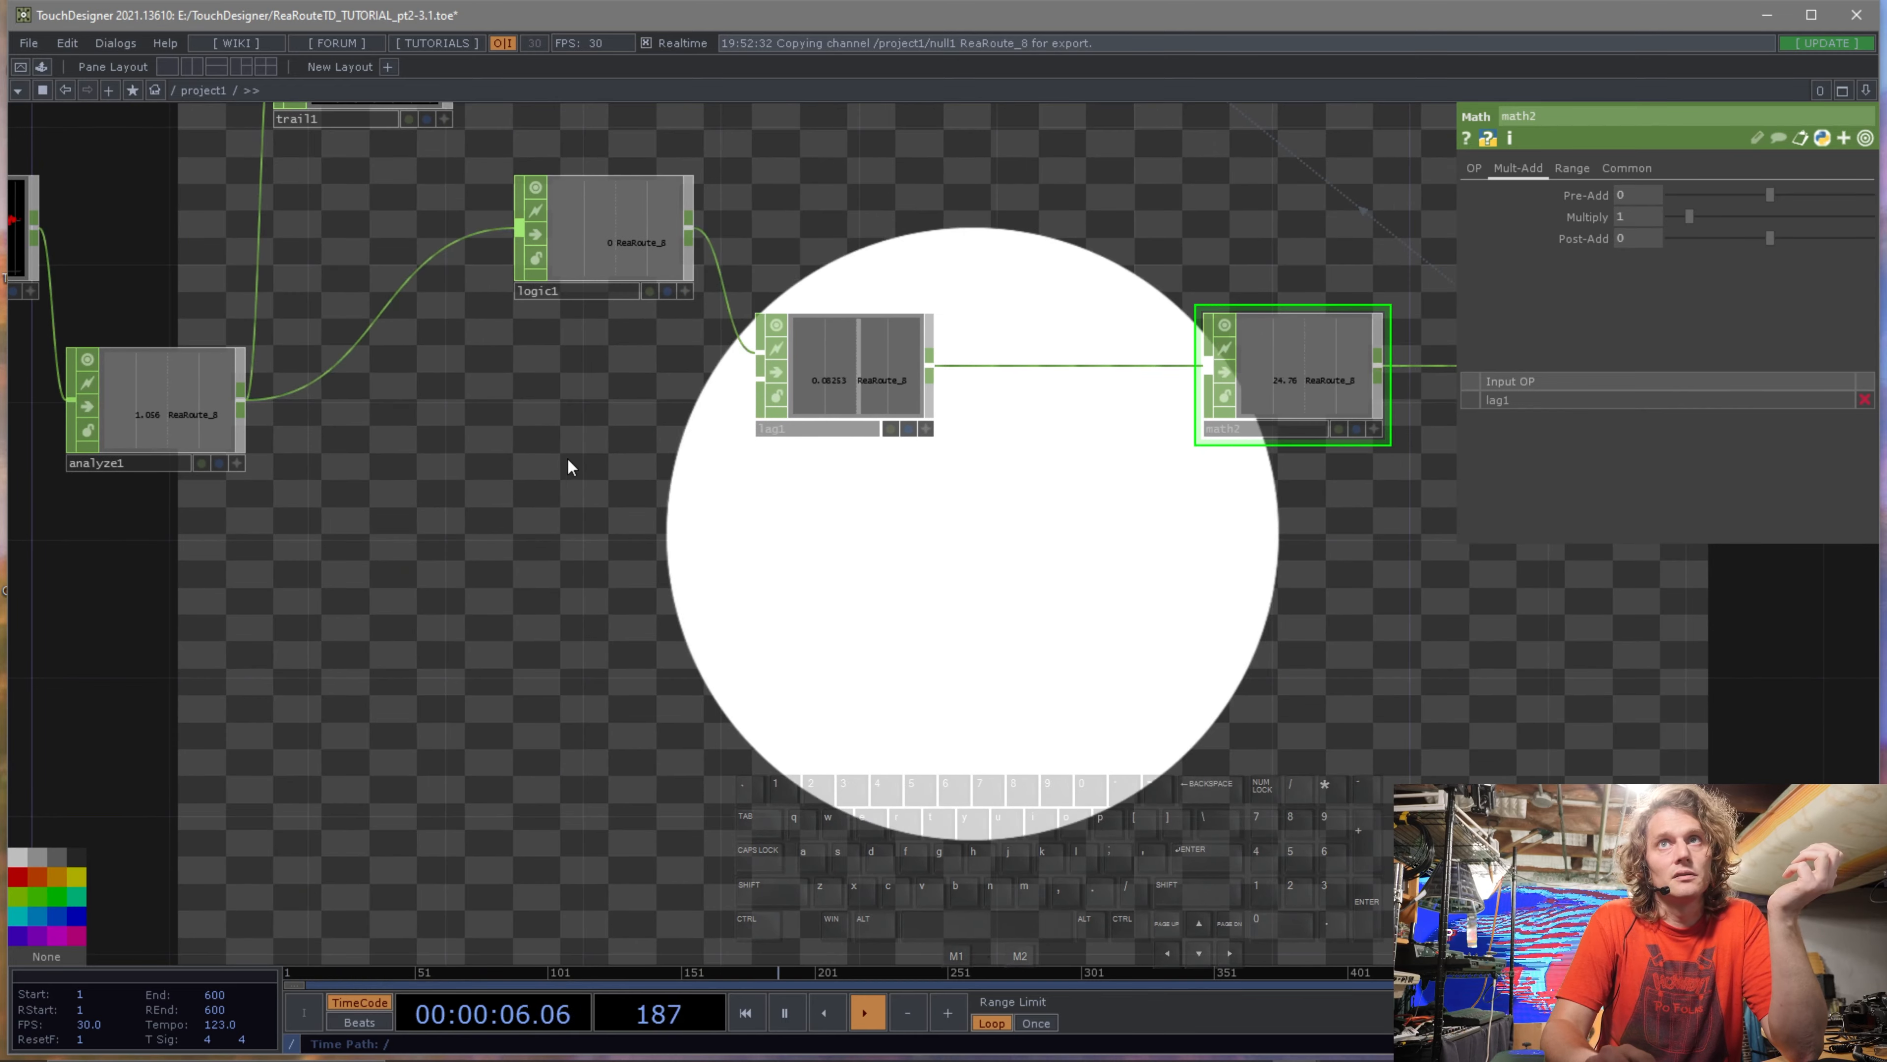
right_click(242, 400)
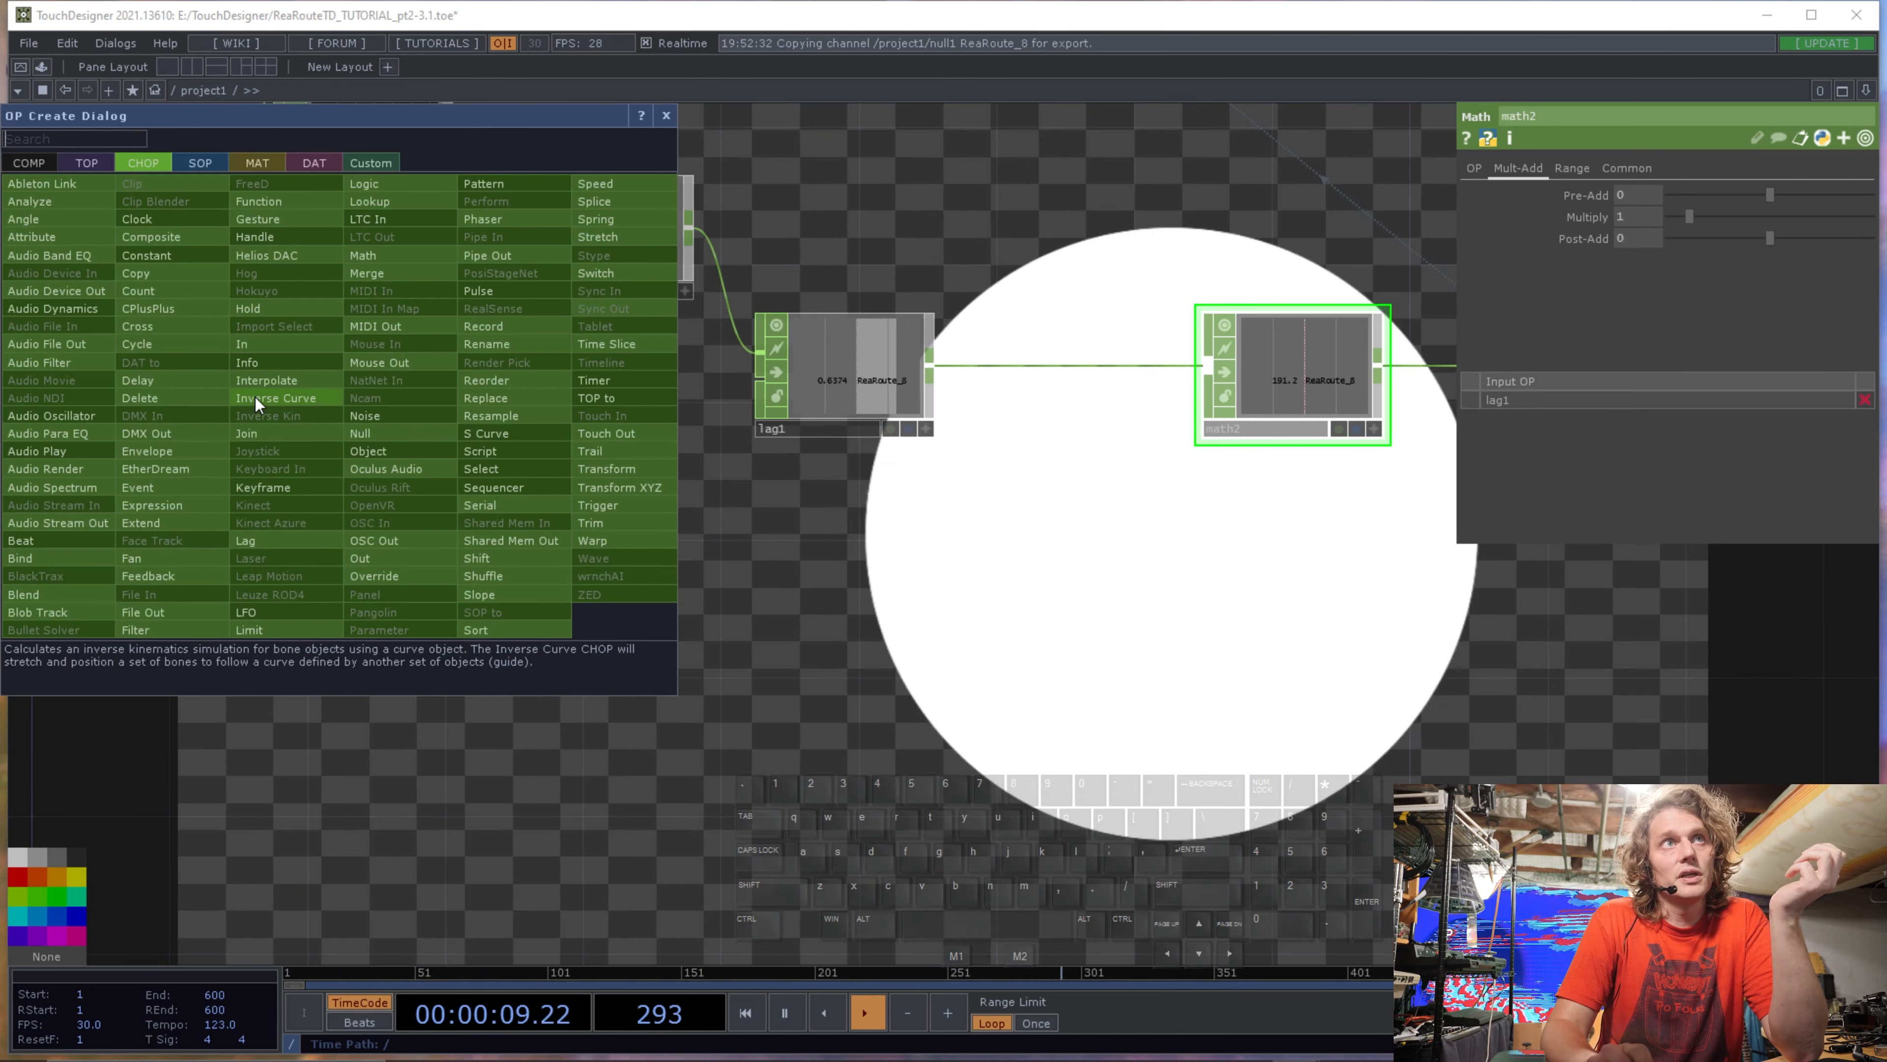
click(362, 272)
click(884, 579)
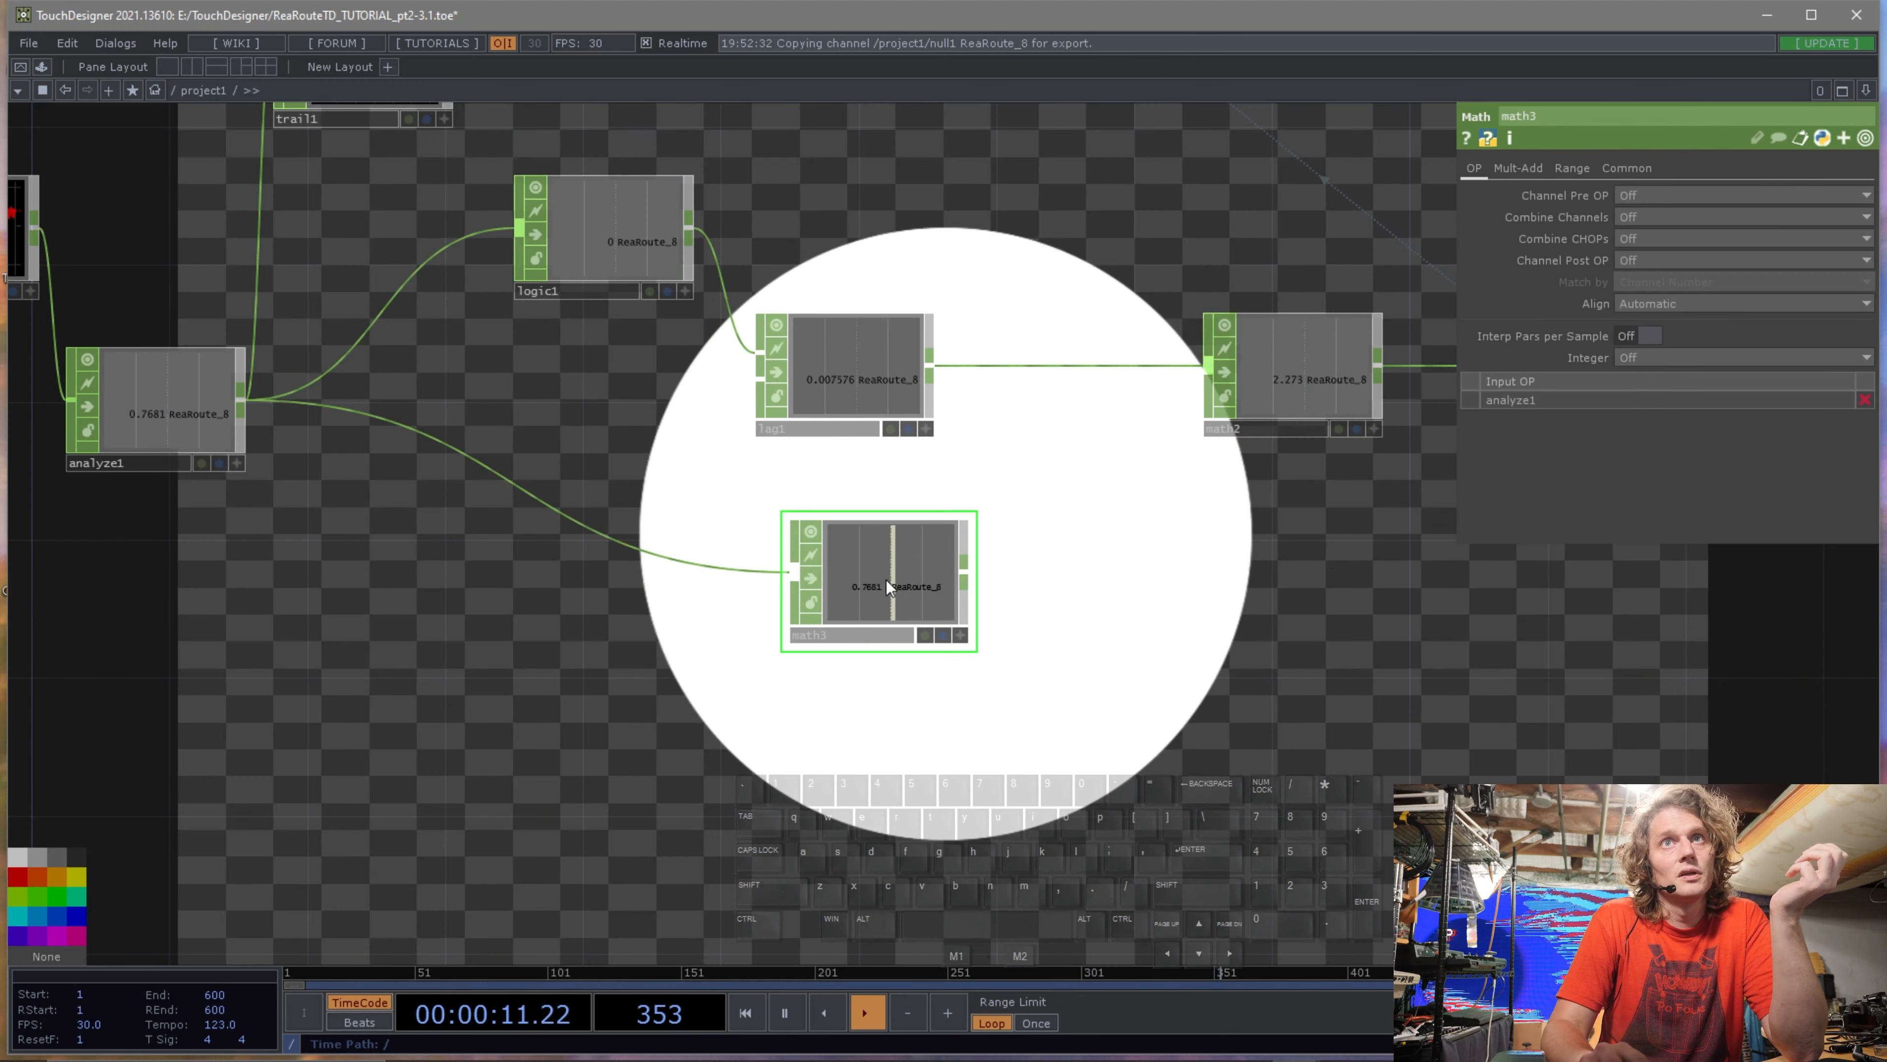
Wire the new Math CHOP's output into the Null CHOP.
drag(987, 559, 500, 564)
drag(761, 372, 555, 371)
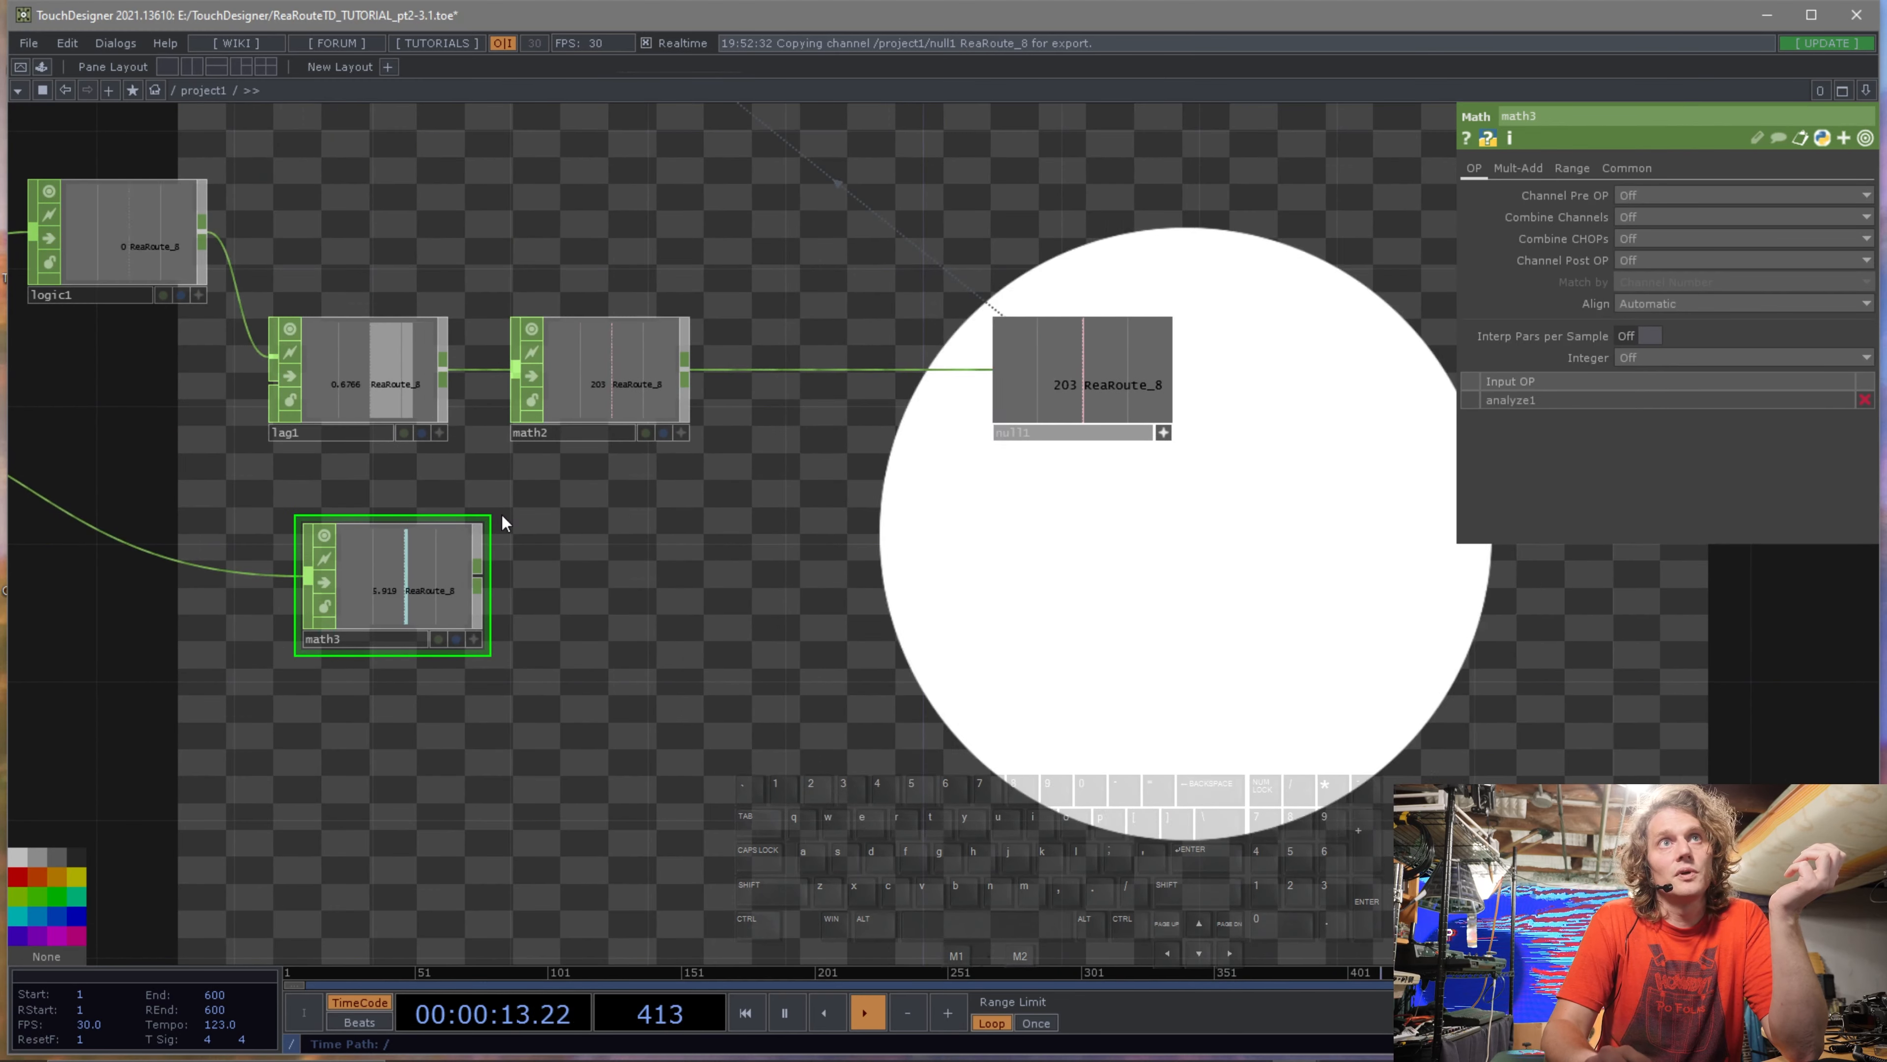
drag(479, 576, 835, 367)
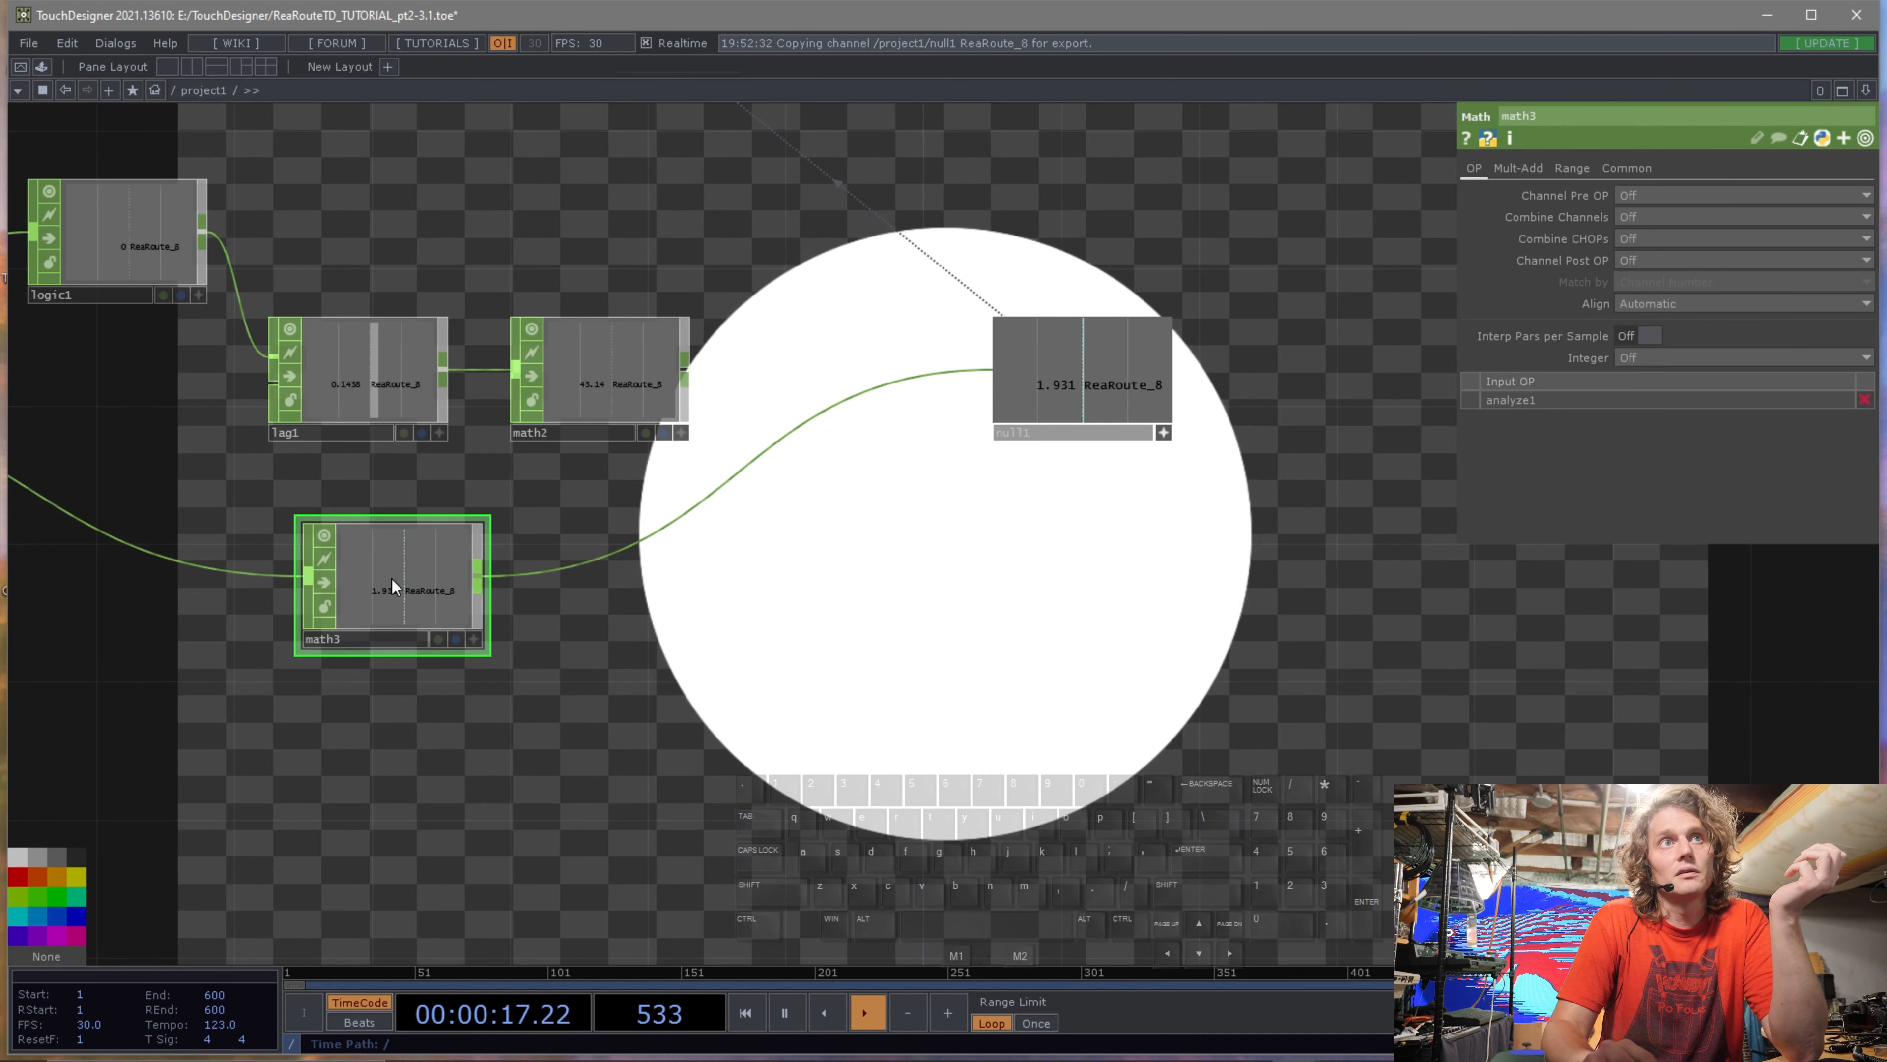
Set the new Math CHOP's Multiply to about 7.47.
click(1573, 168)
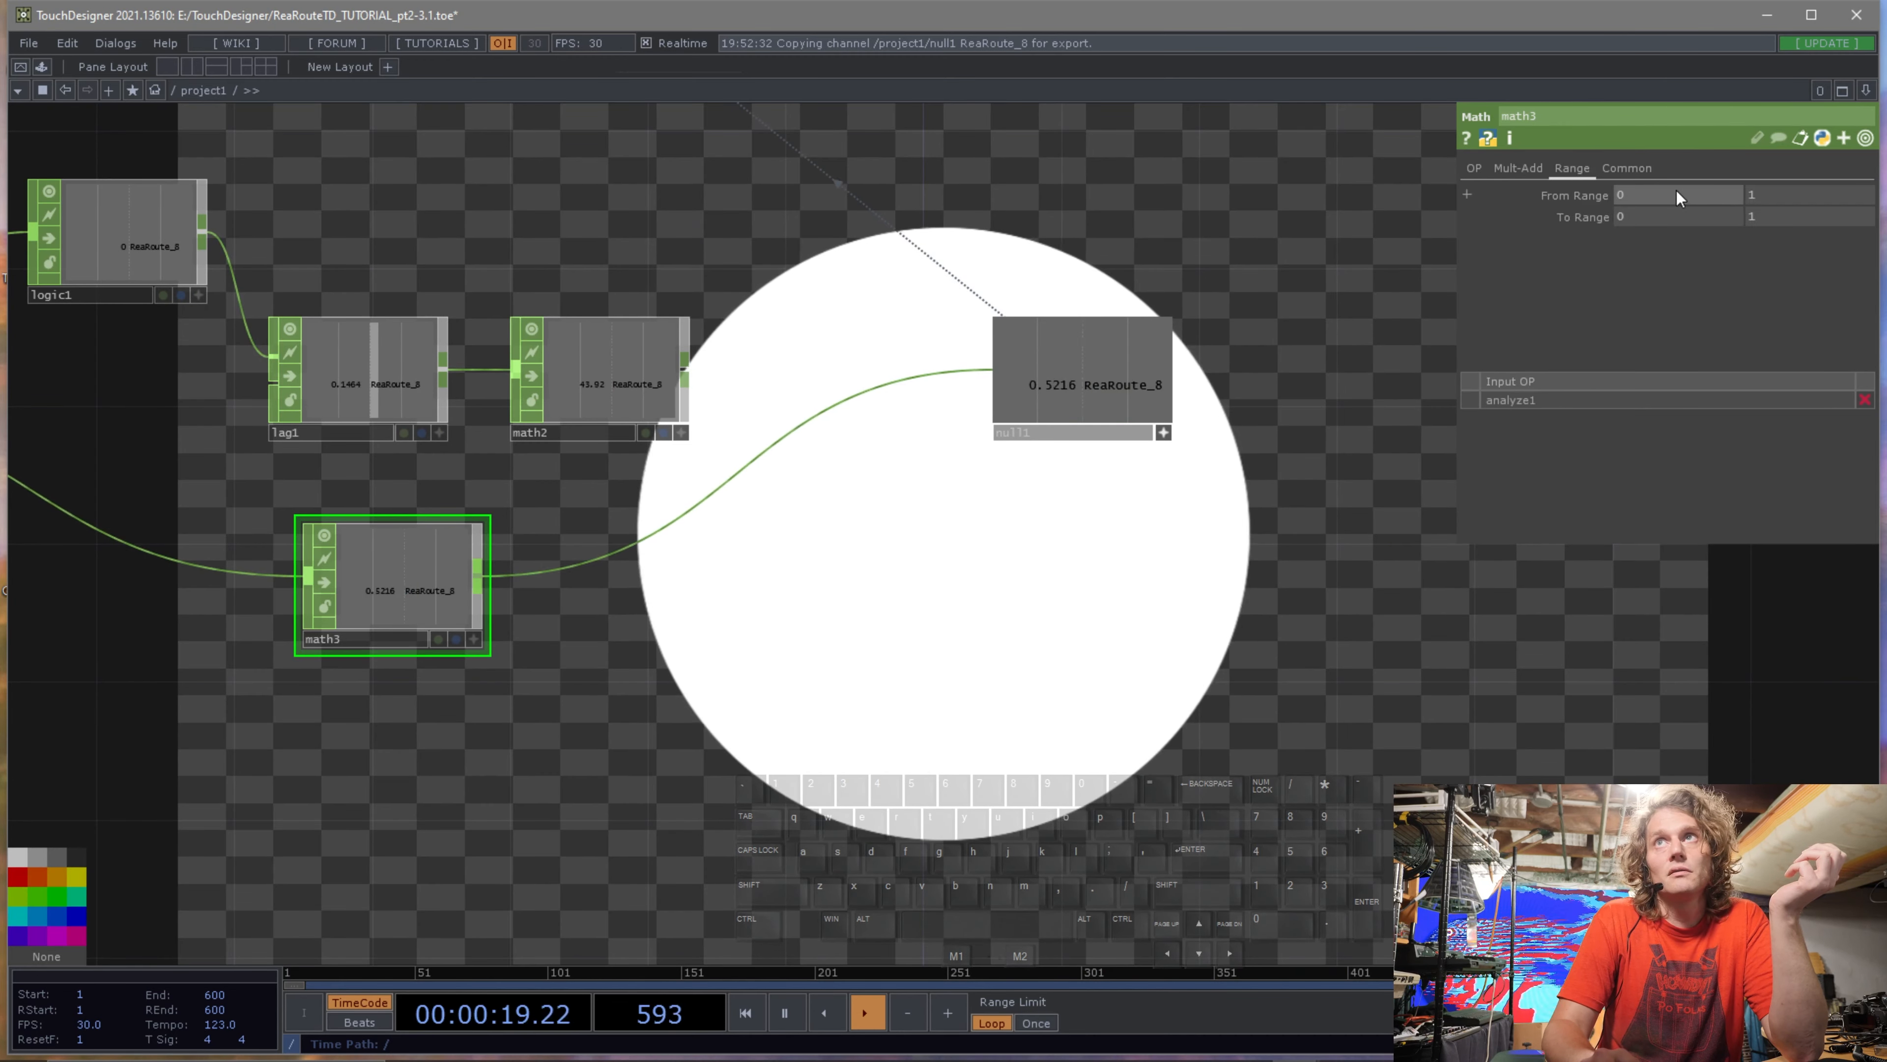
click(1534, 169)
drag(1676, 216, 1820, 215)
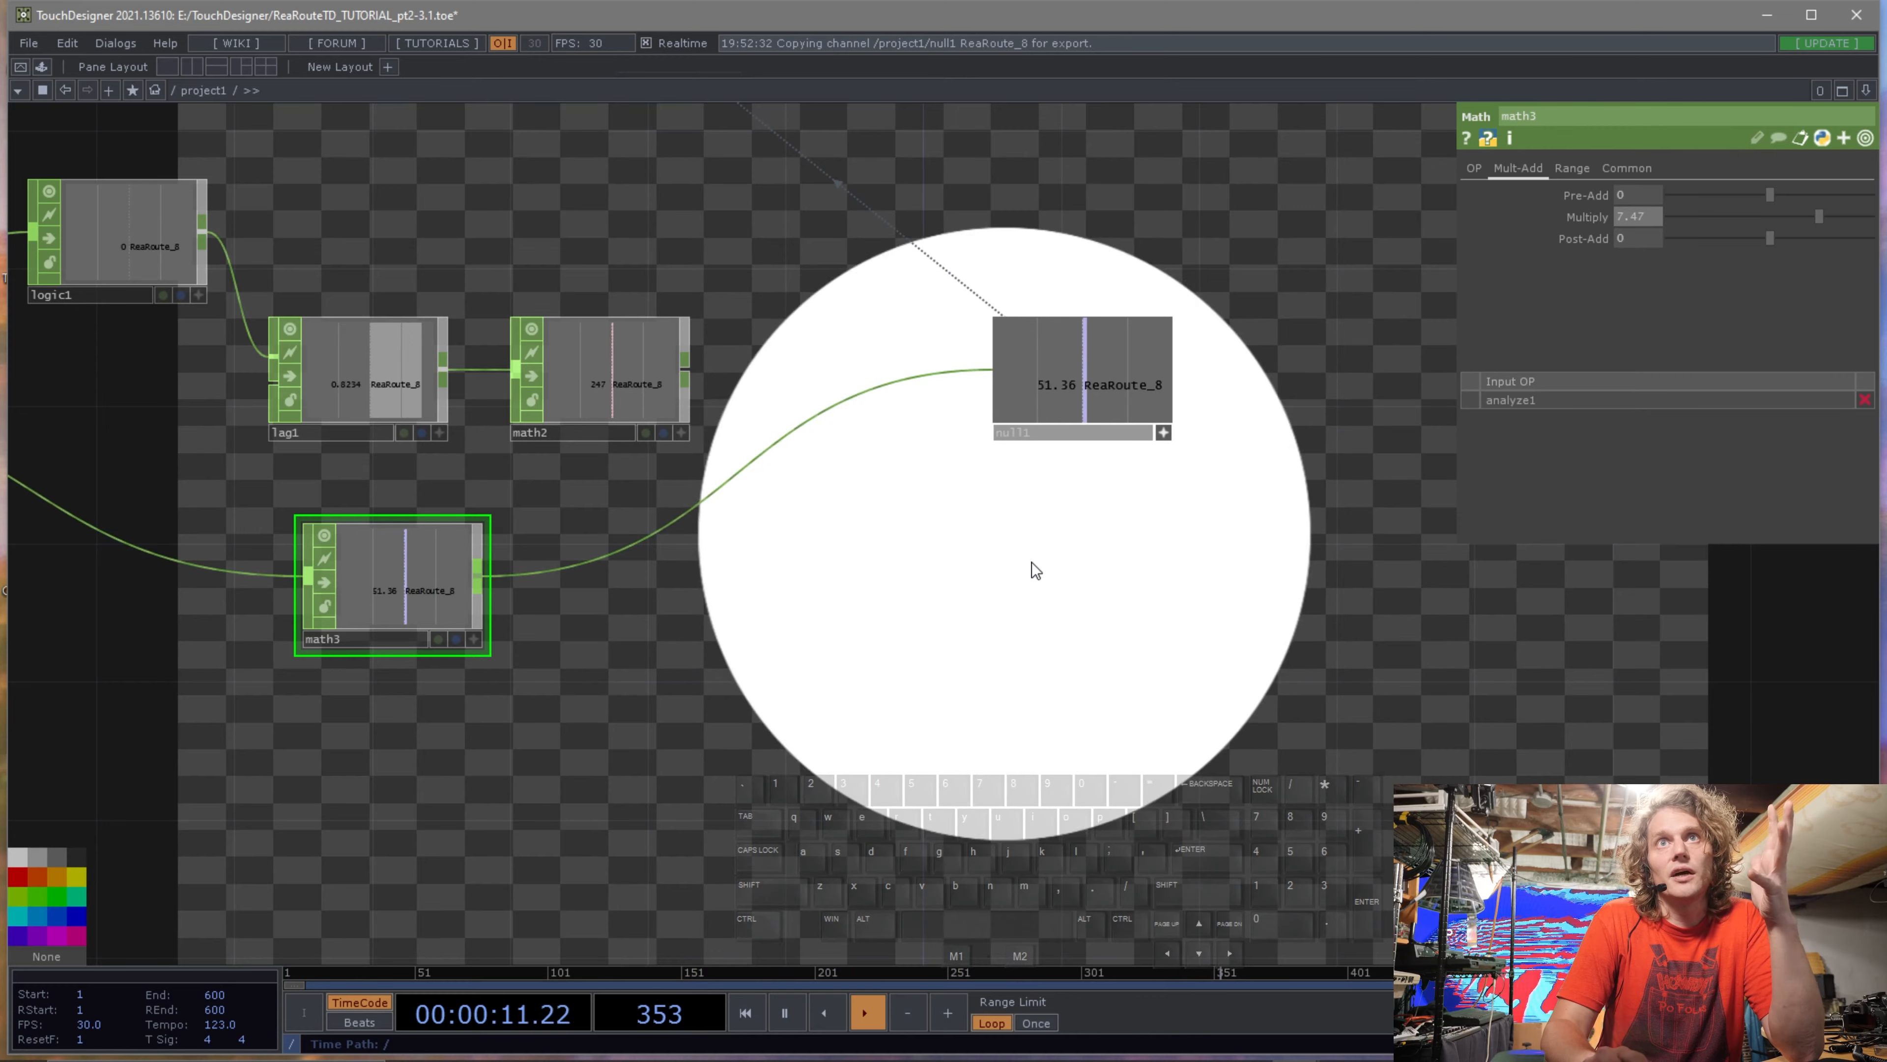
Insert a Filter CHOP on the wire between the new Math CHOP and the Null CHOP.
right_click(717, 487)
click(750, 466)
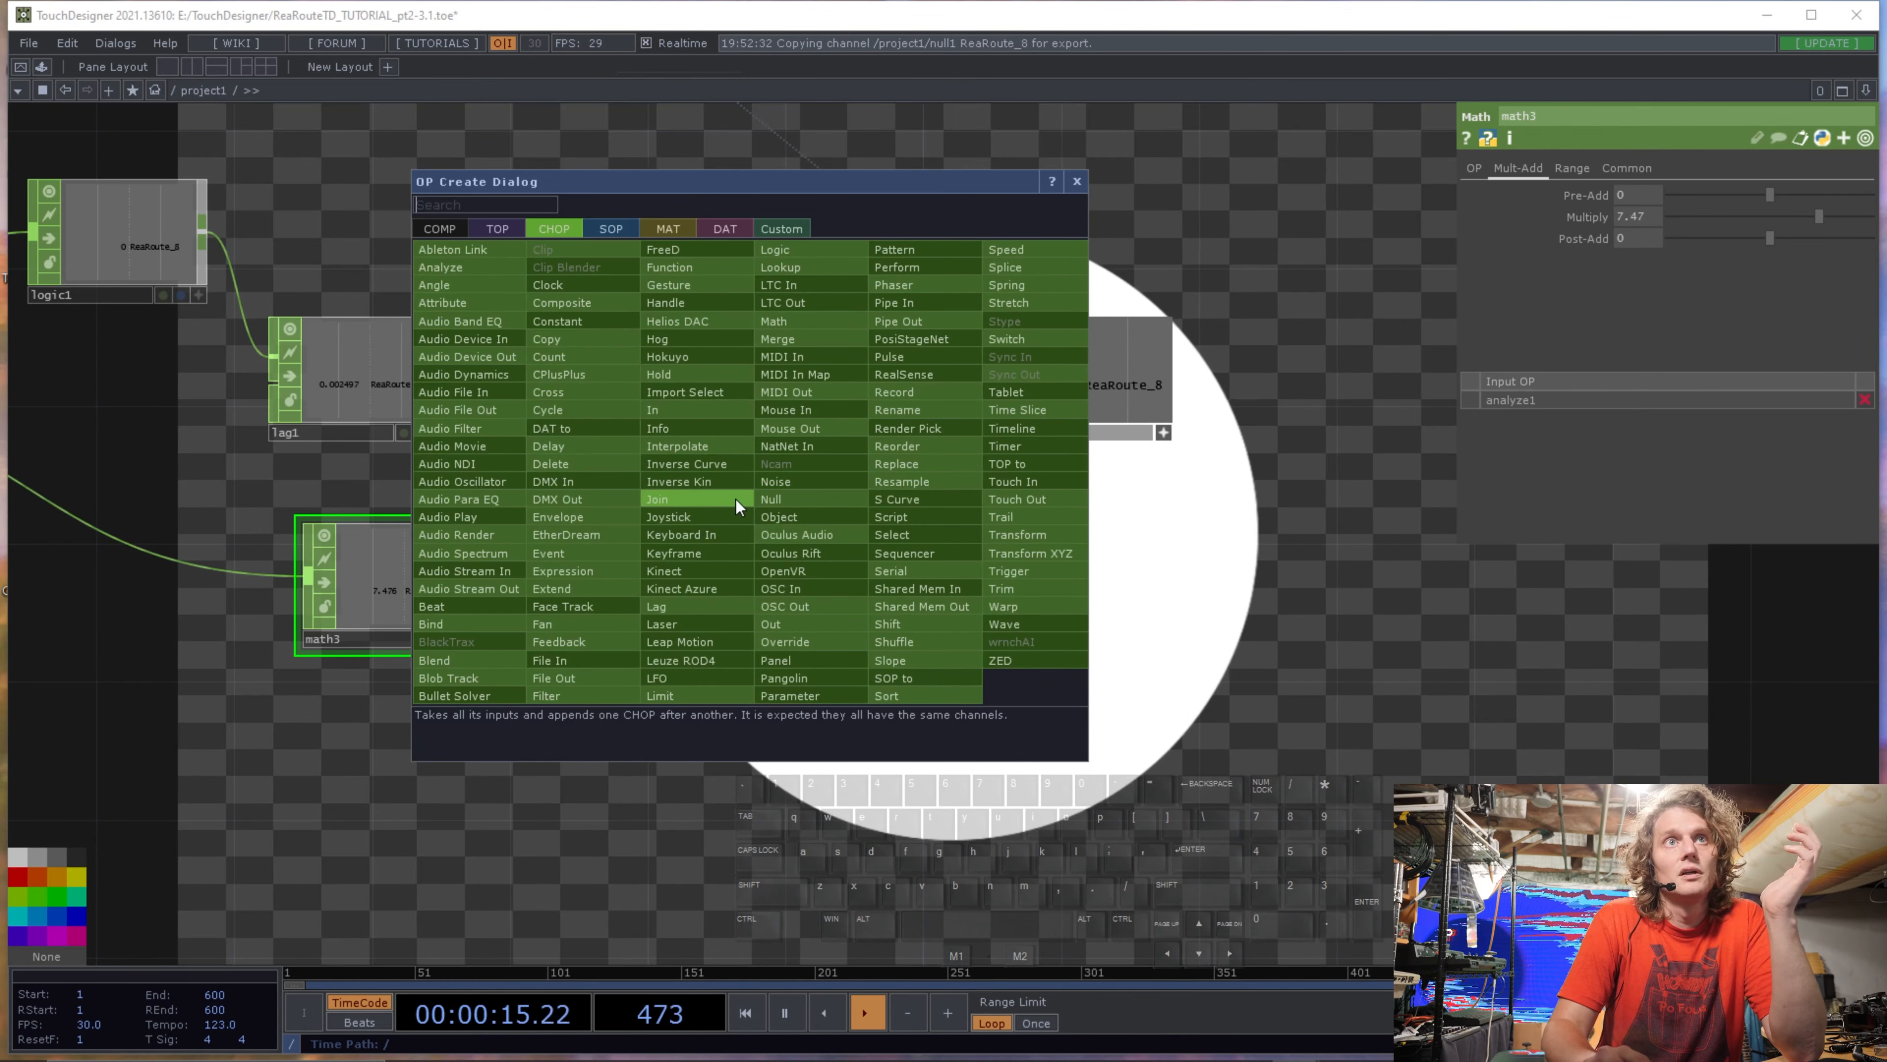
click(550, 695)
click(616, 579)
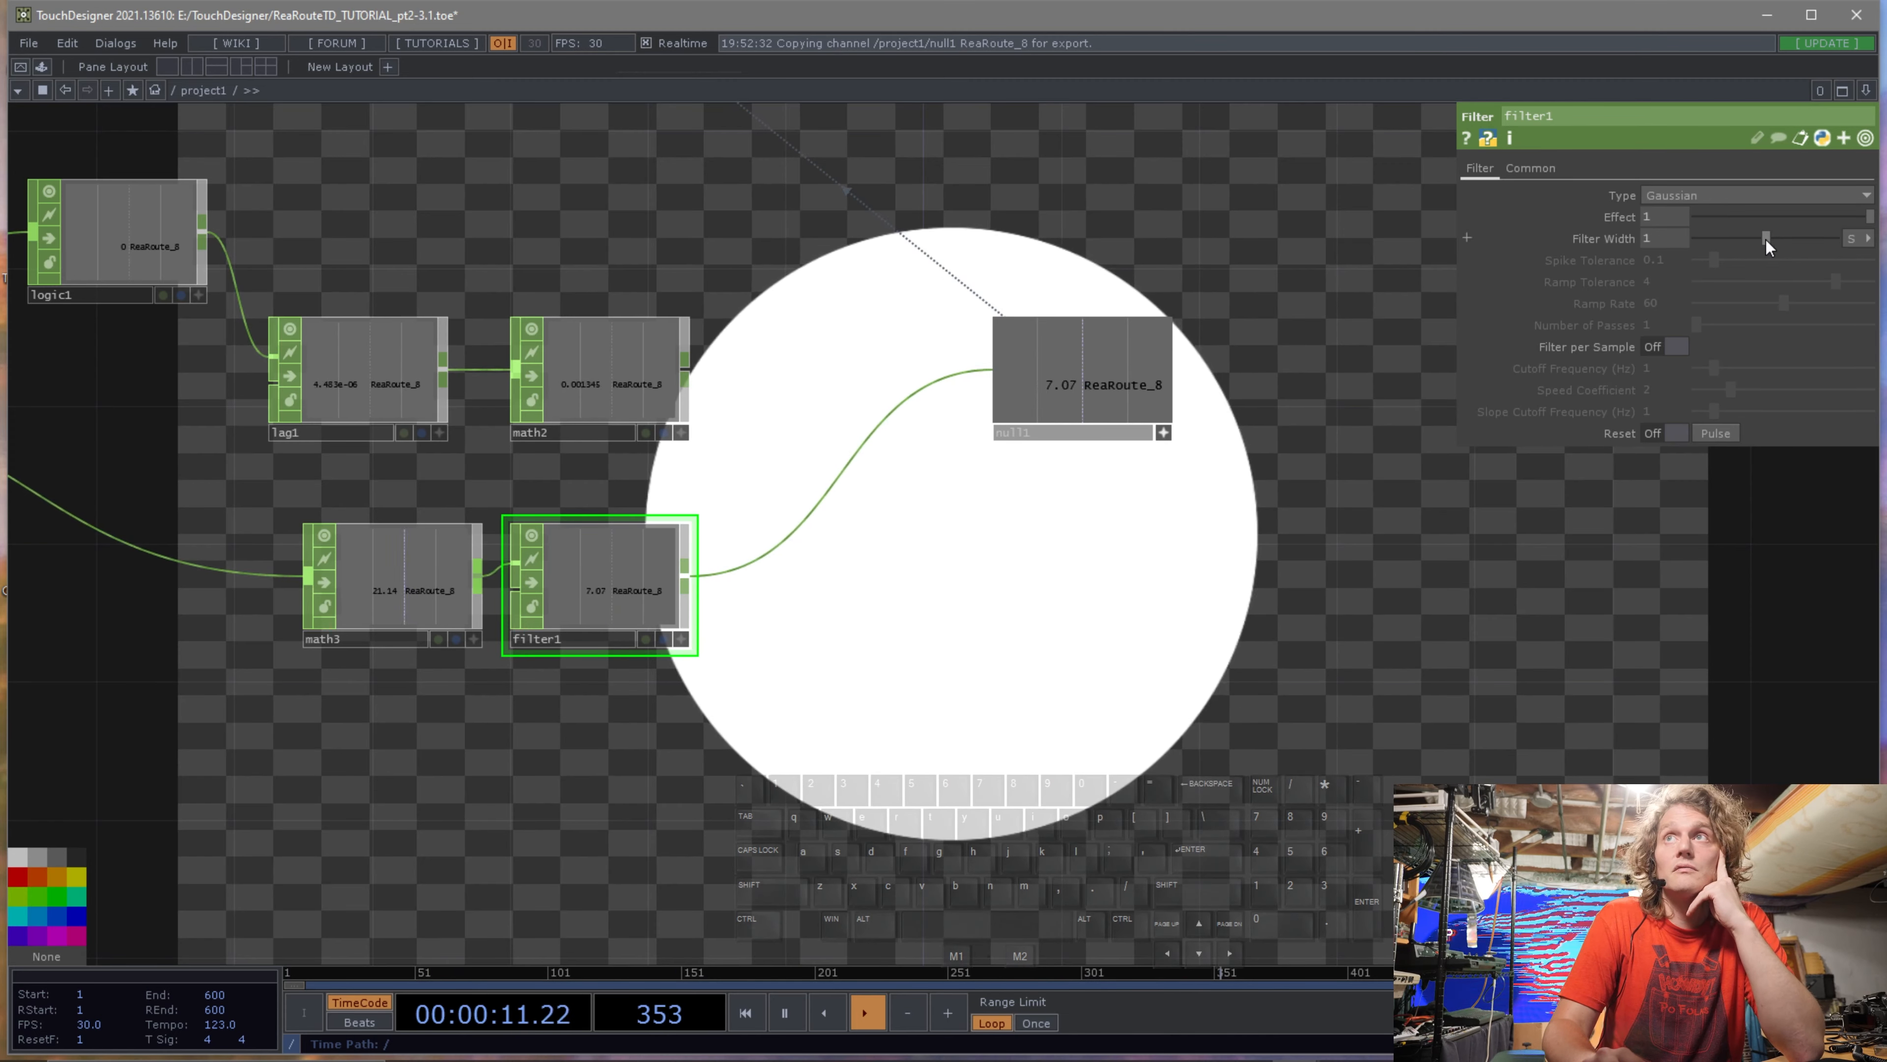
mouse_move(1868, 216)
mouse_down()
mouse_move(1764, 221)
mouse_move(1868, 216)
mouse_up()
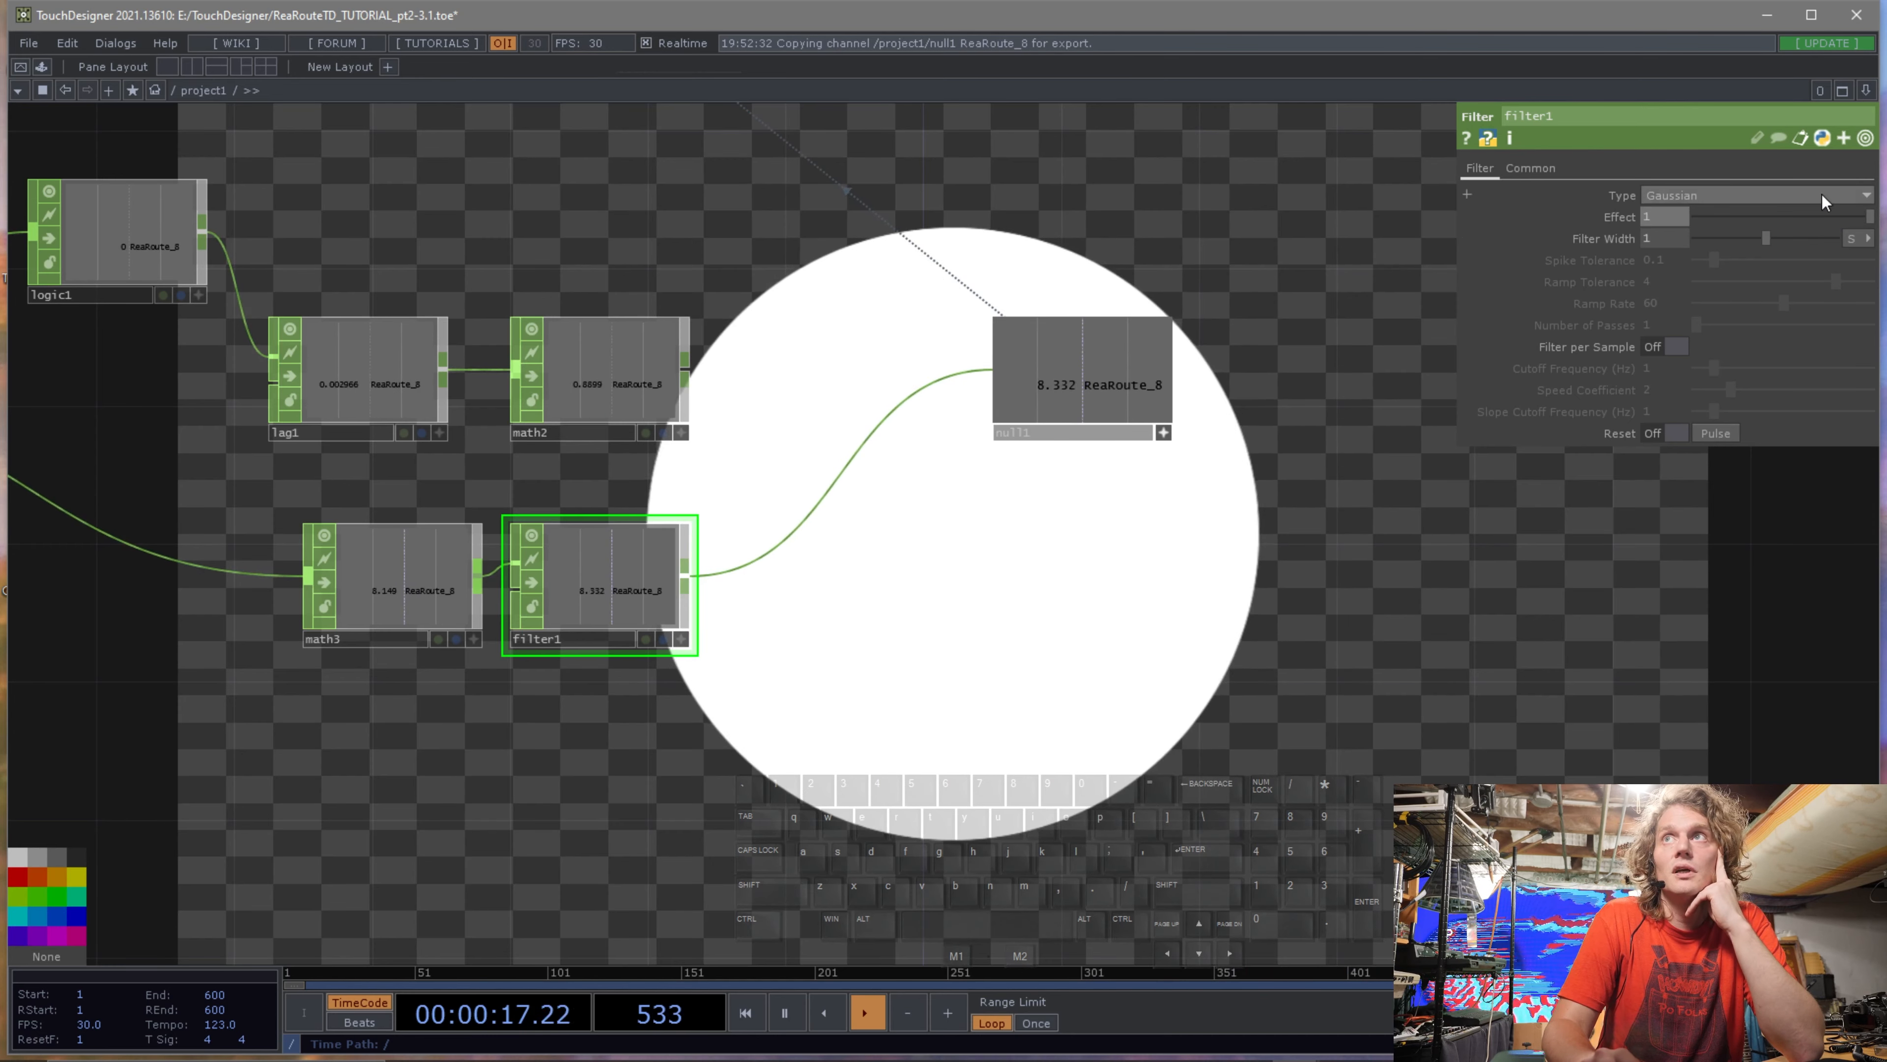
Try a Gaussian filter type on the Filter CHOP with a filter width of about 0.48.
click(1820, 192)
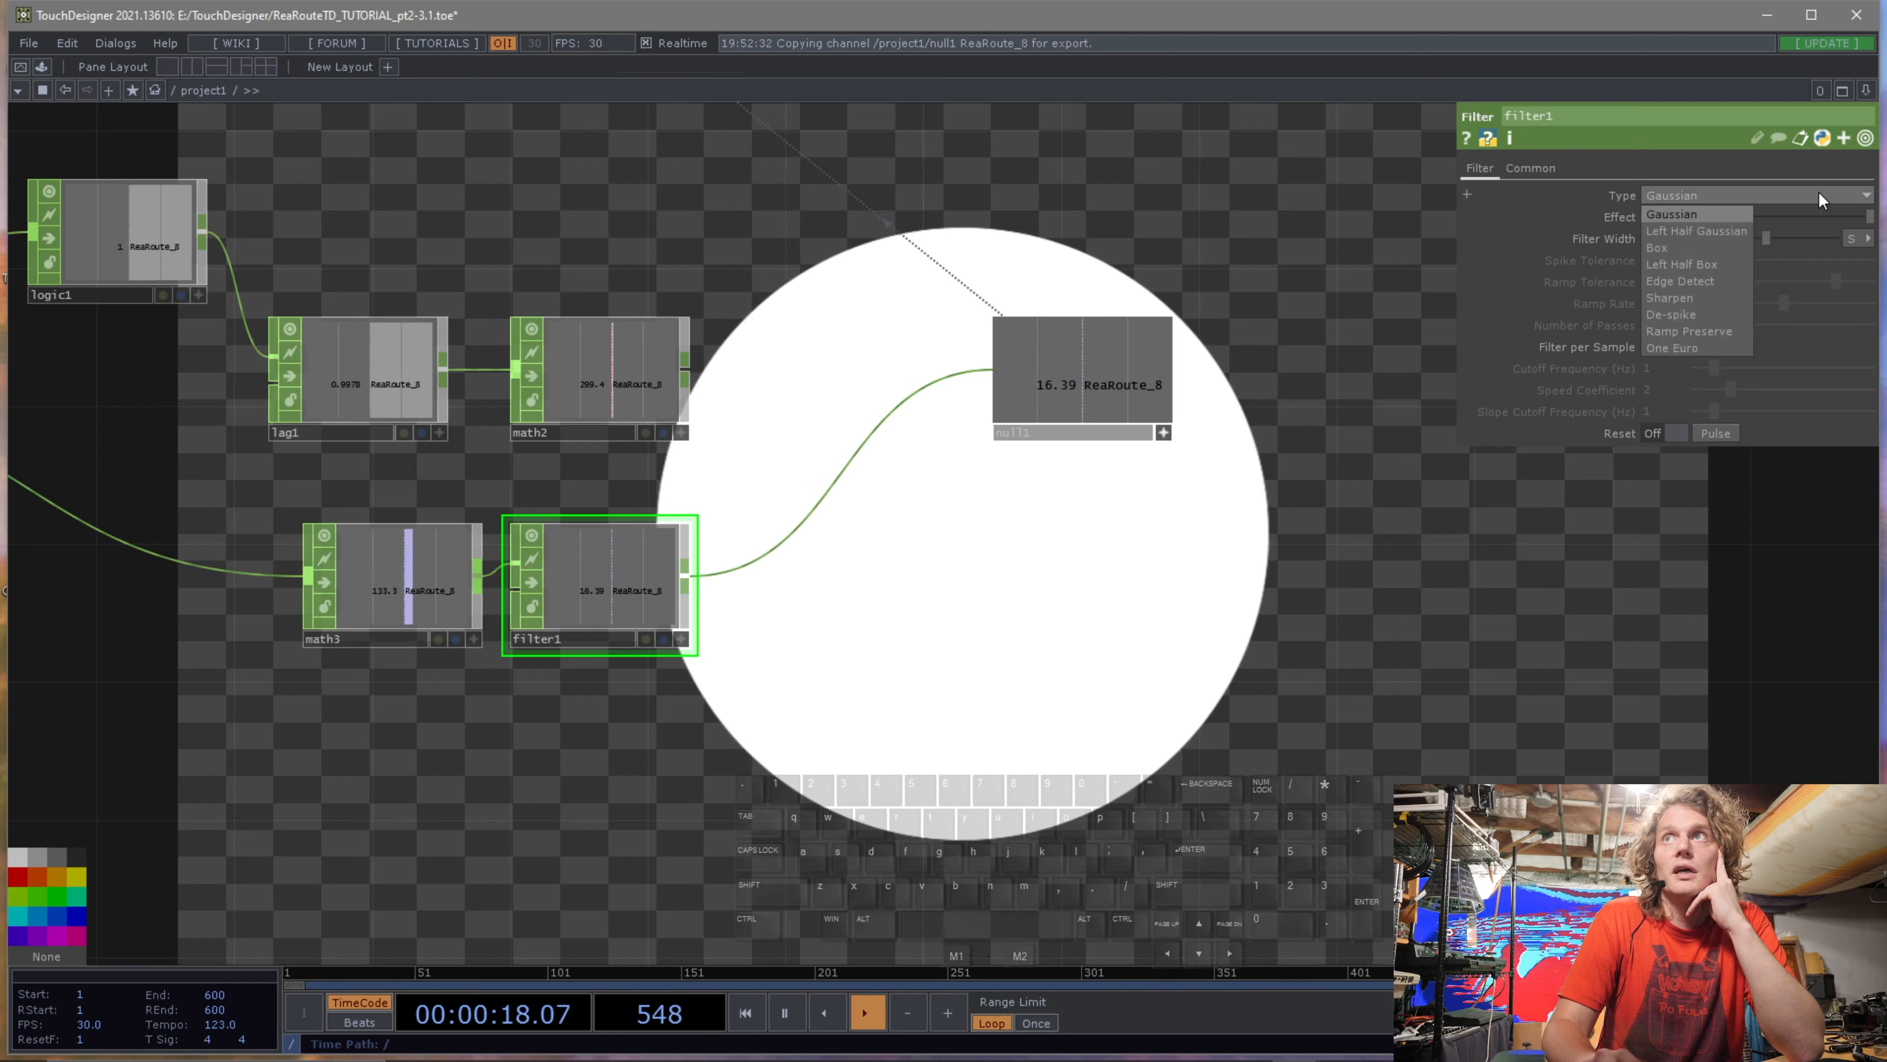
click(1700, 191)
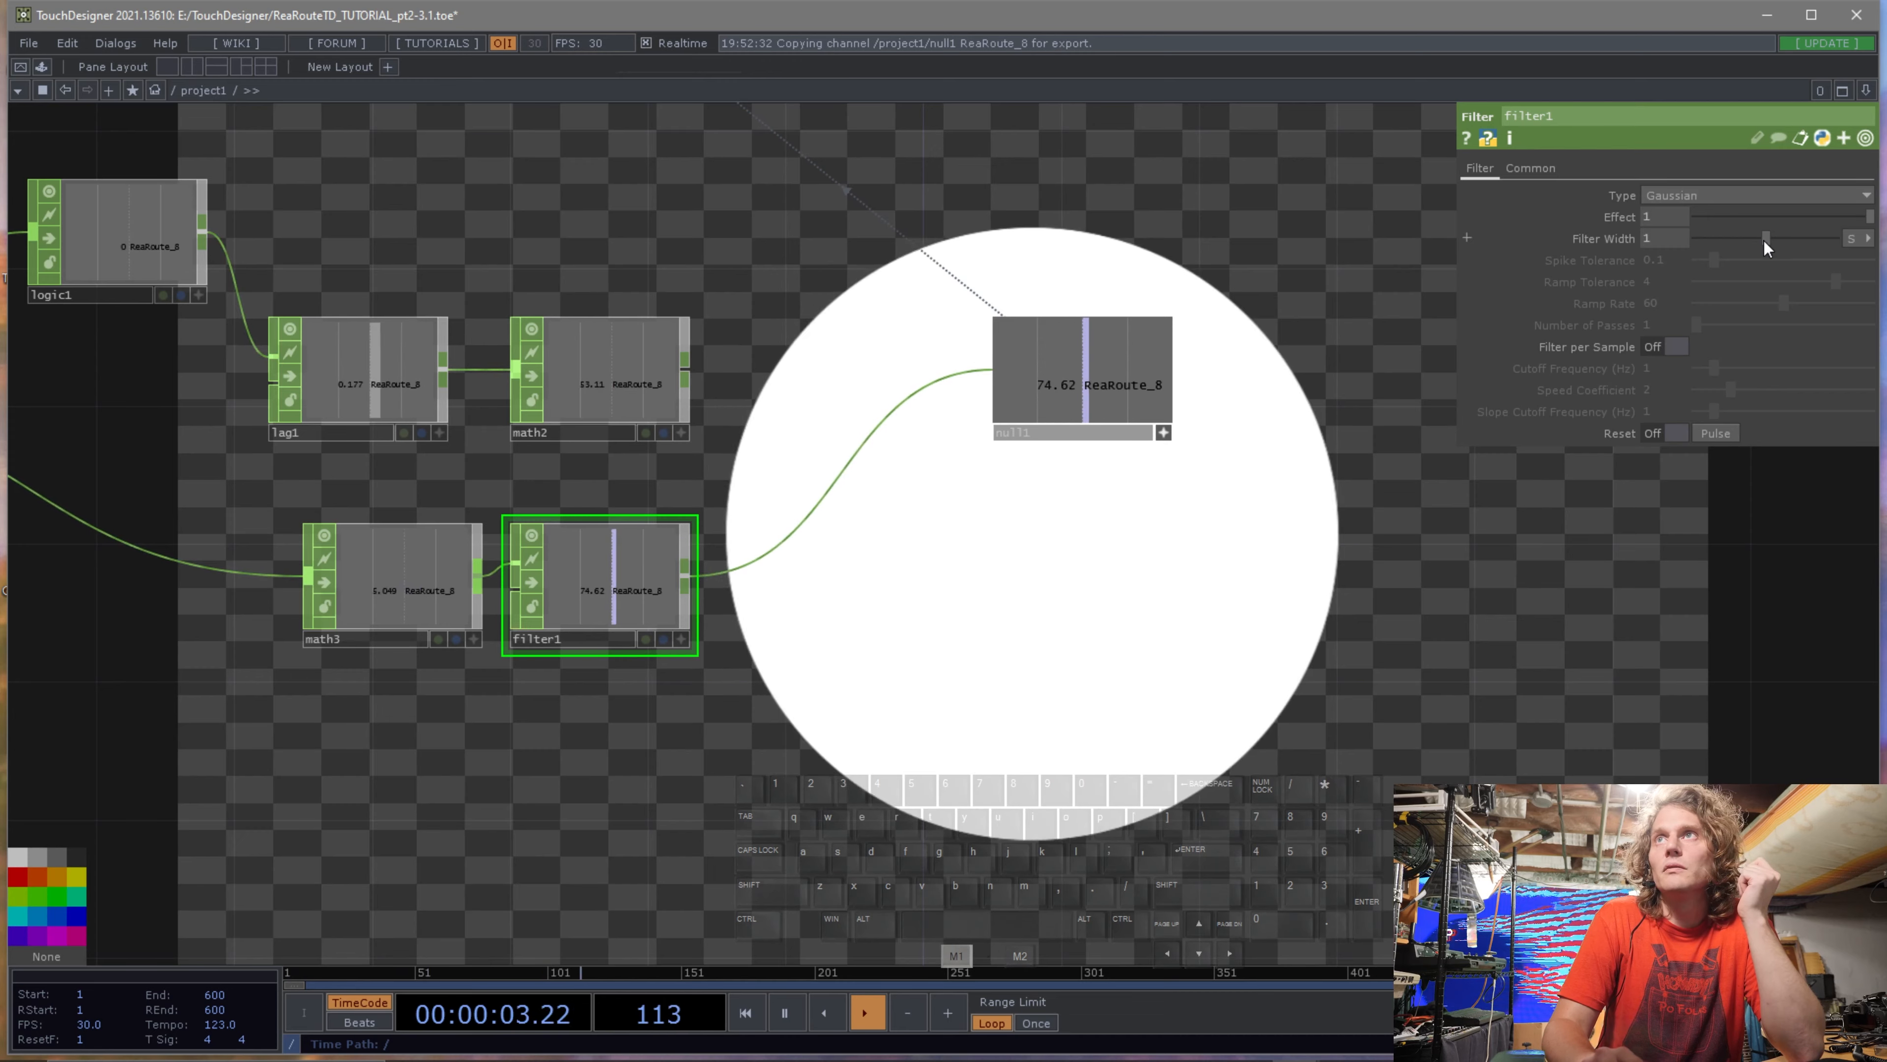
drag(1764, 240, 1716, 234)
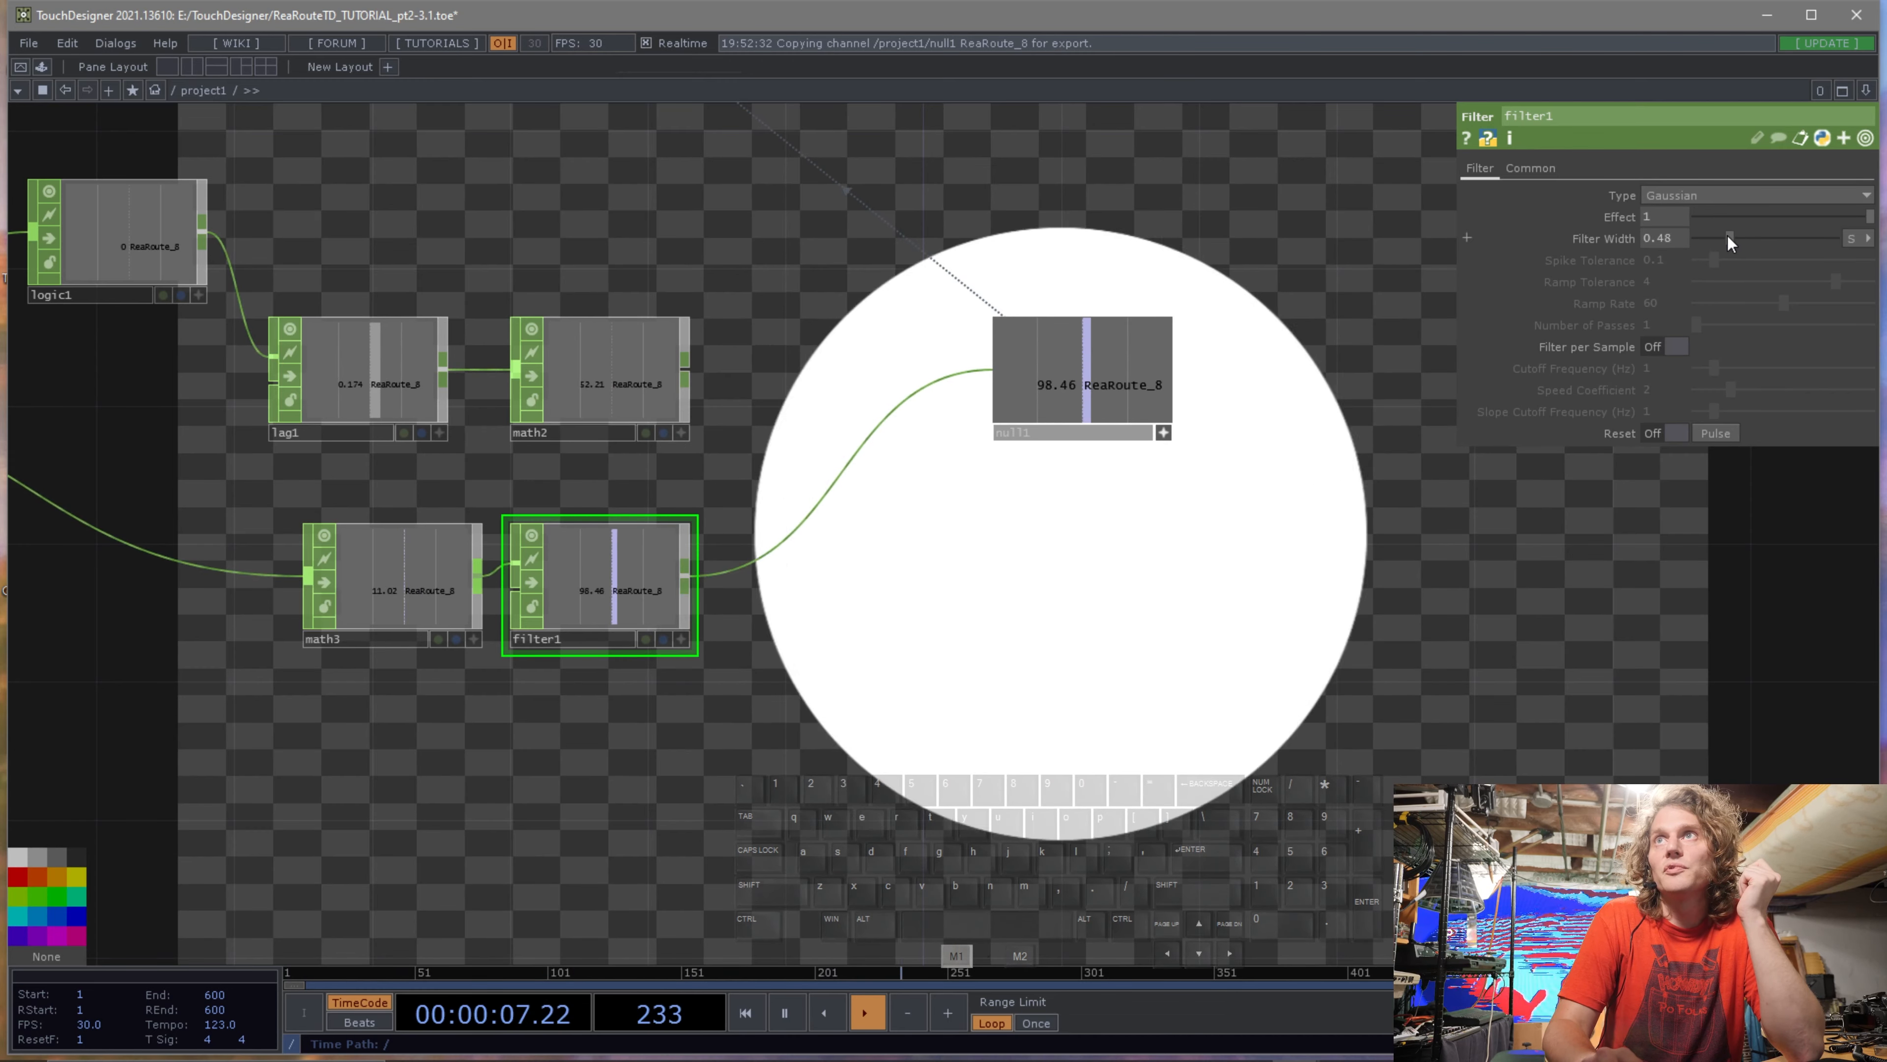
Switch the Filter CHOP's type to De-spike and set its Spike Tolerance to about 0.027.
click(1744, 192)
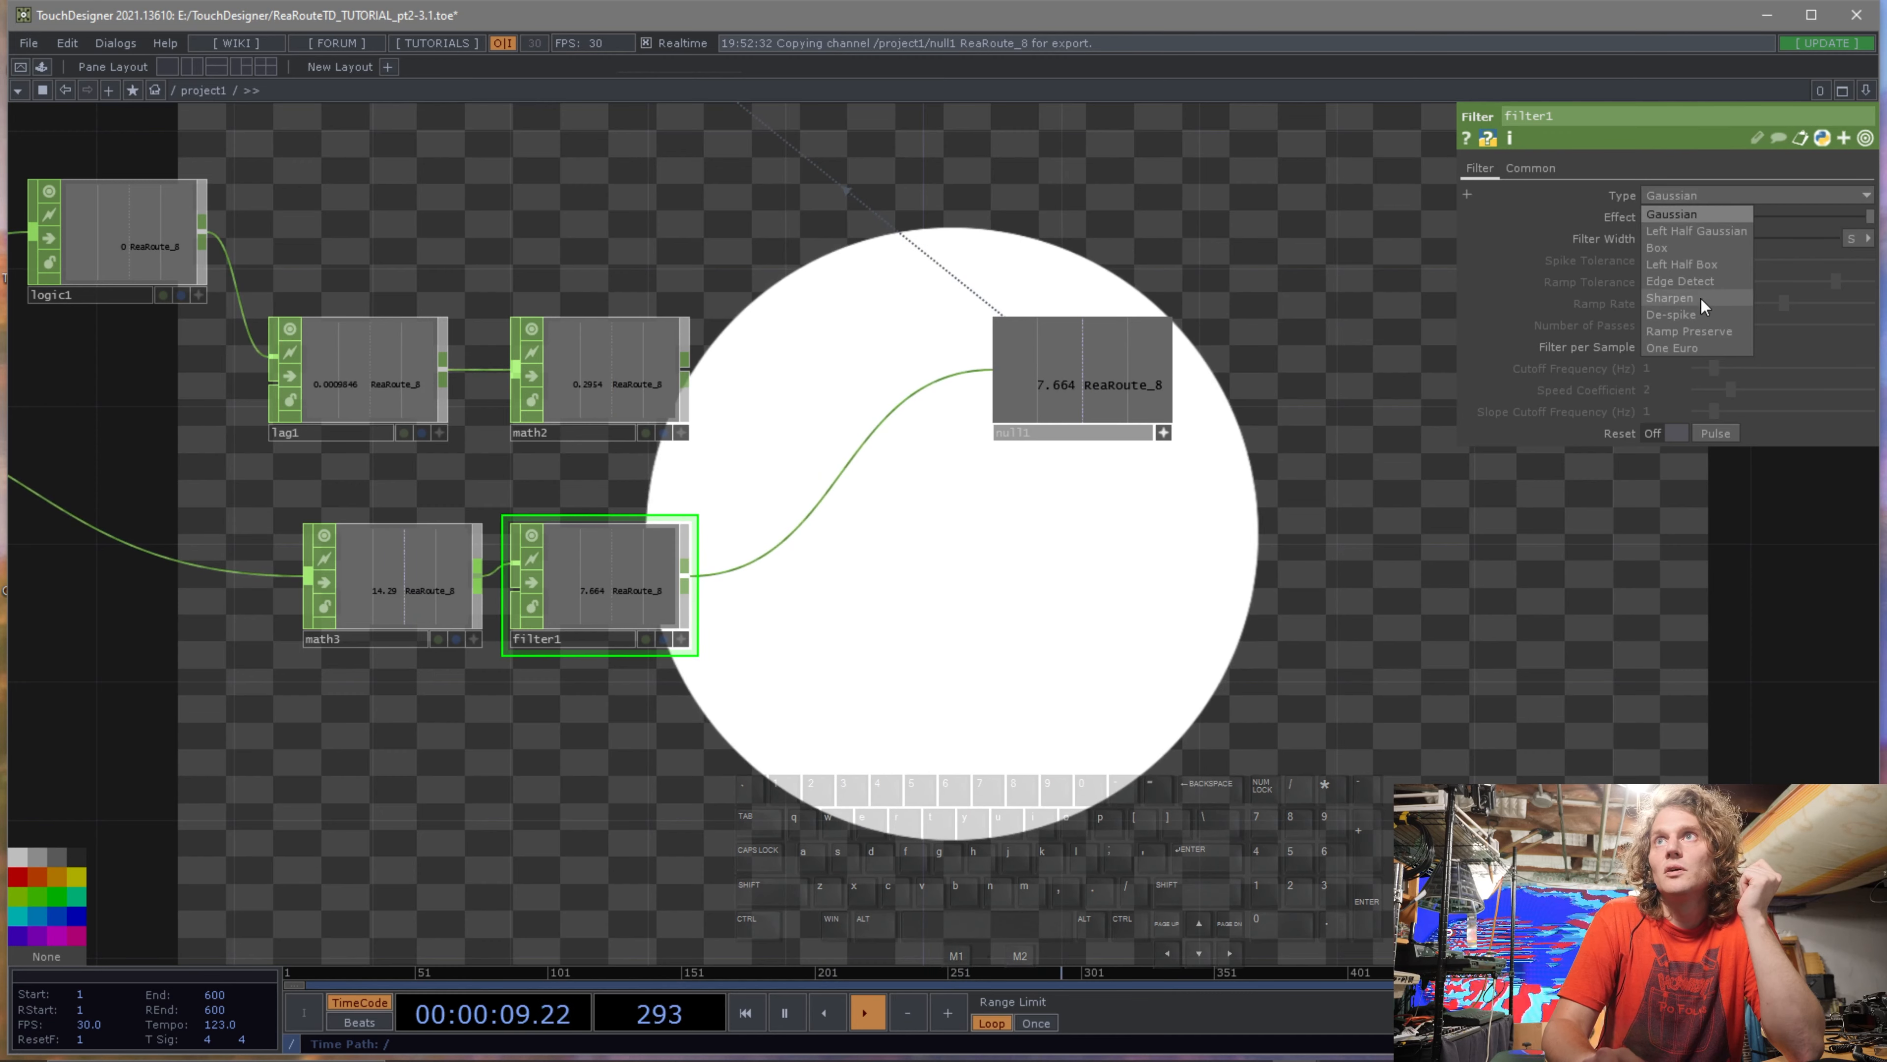
click(1699, 312)
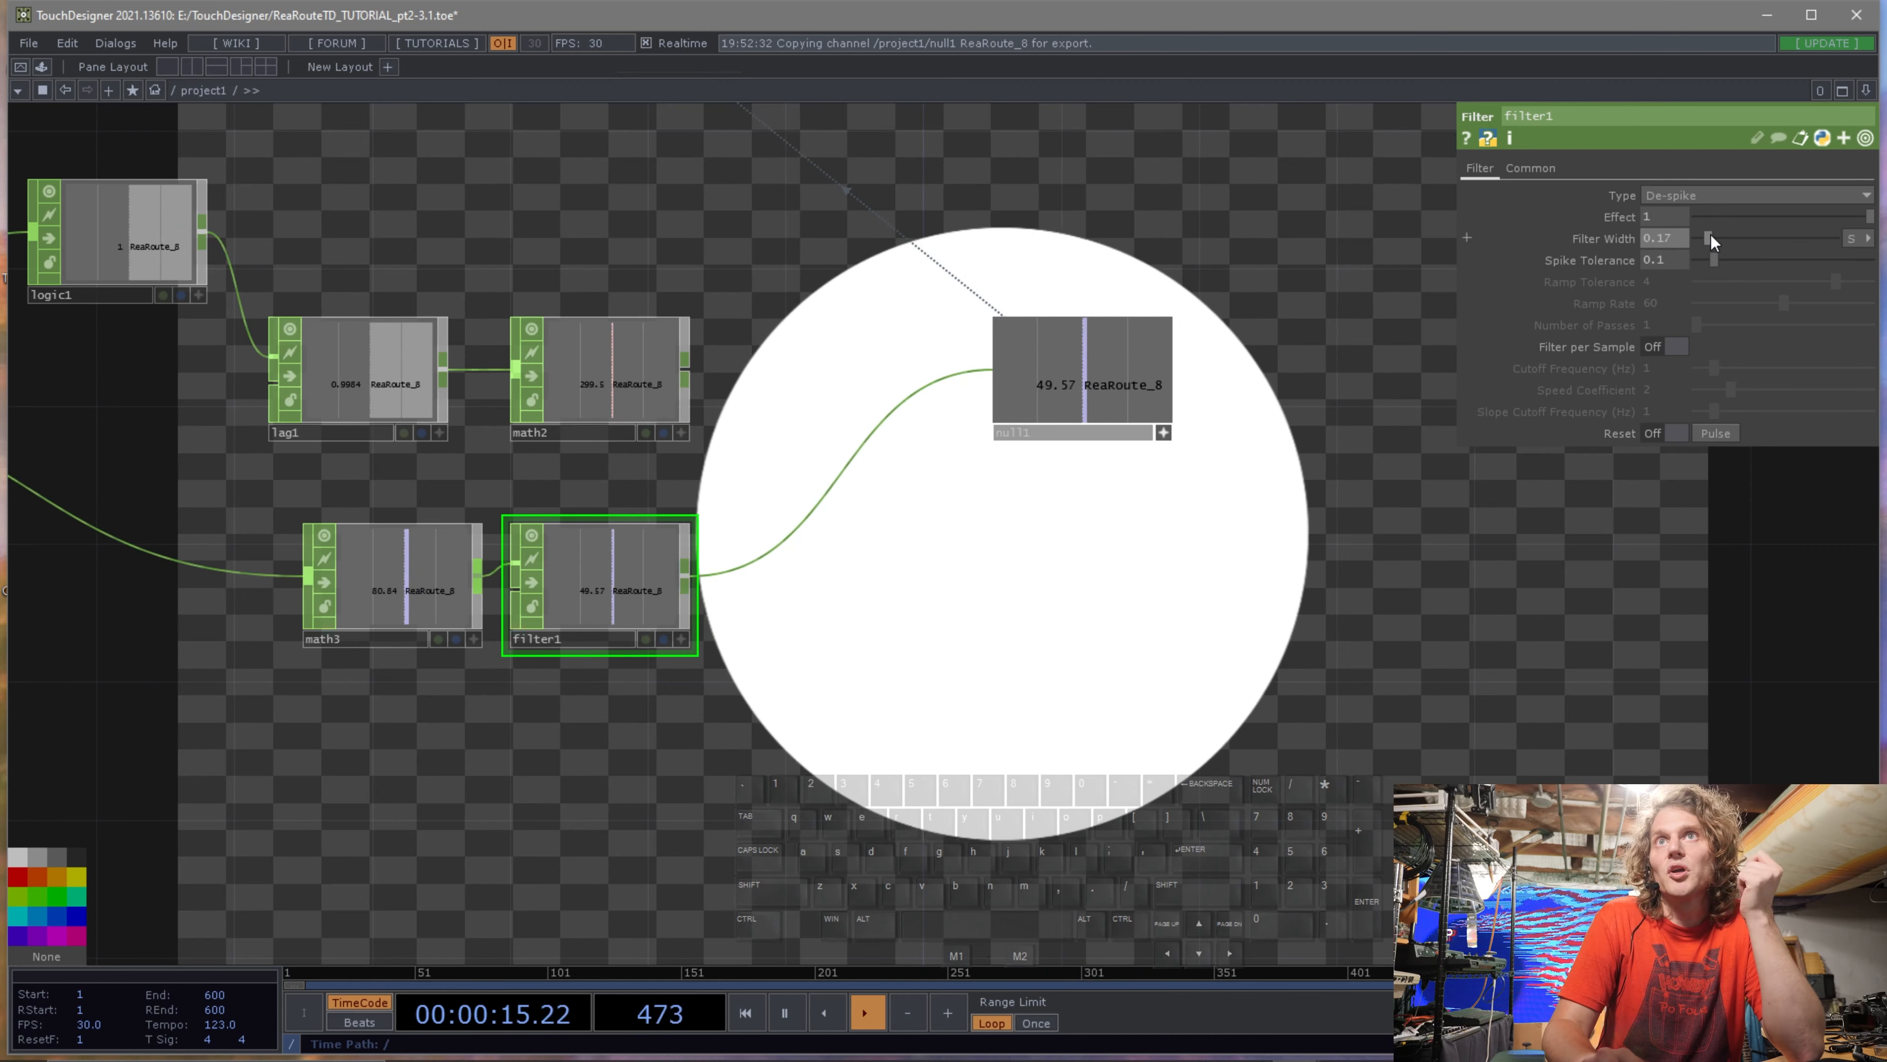
mouse_move(1713, 263)
mouse_down()
mouse_move(1827, 256)
mouse_move(1700, 256)
mouse_up()
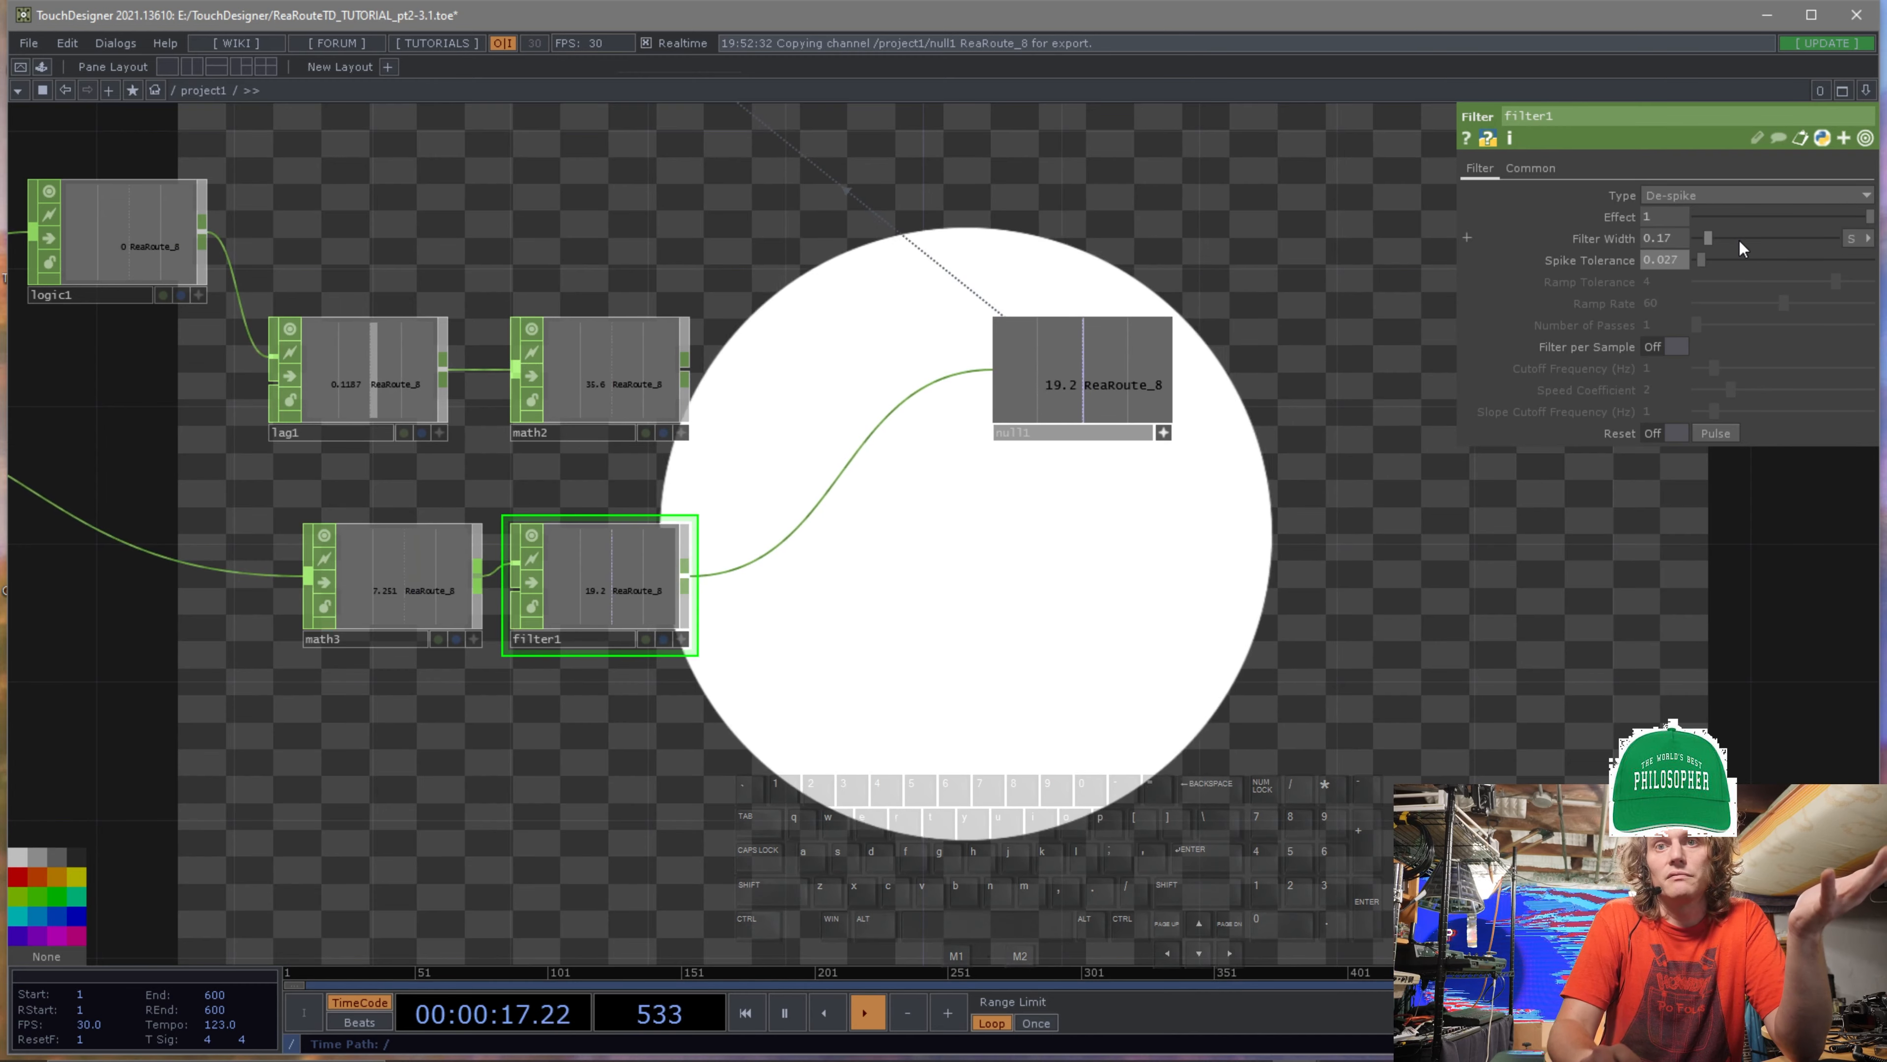
Pan and zoom around the network to review the circle, transform and CHOP chain feeding the Null CHOP.
drag(1285, 540, 1333, 523)
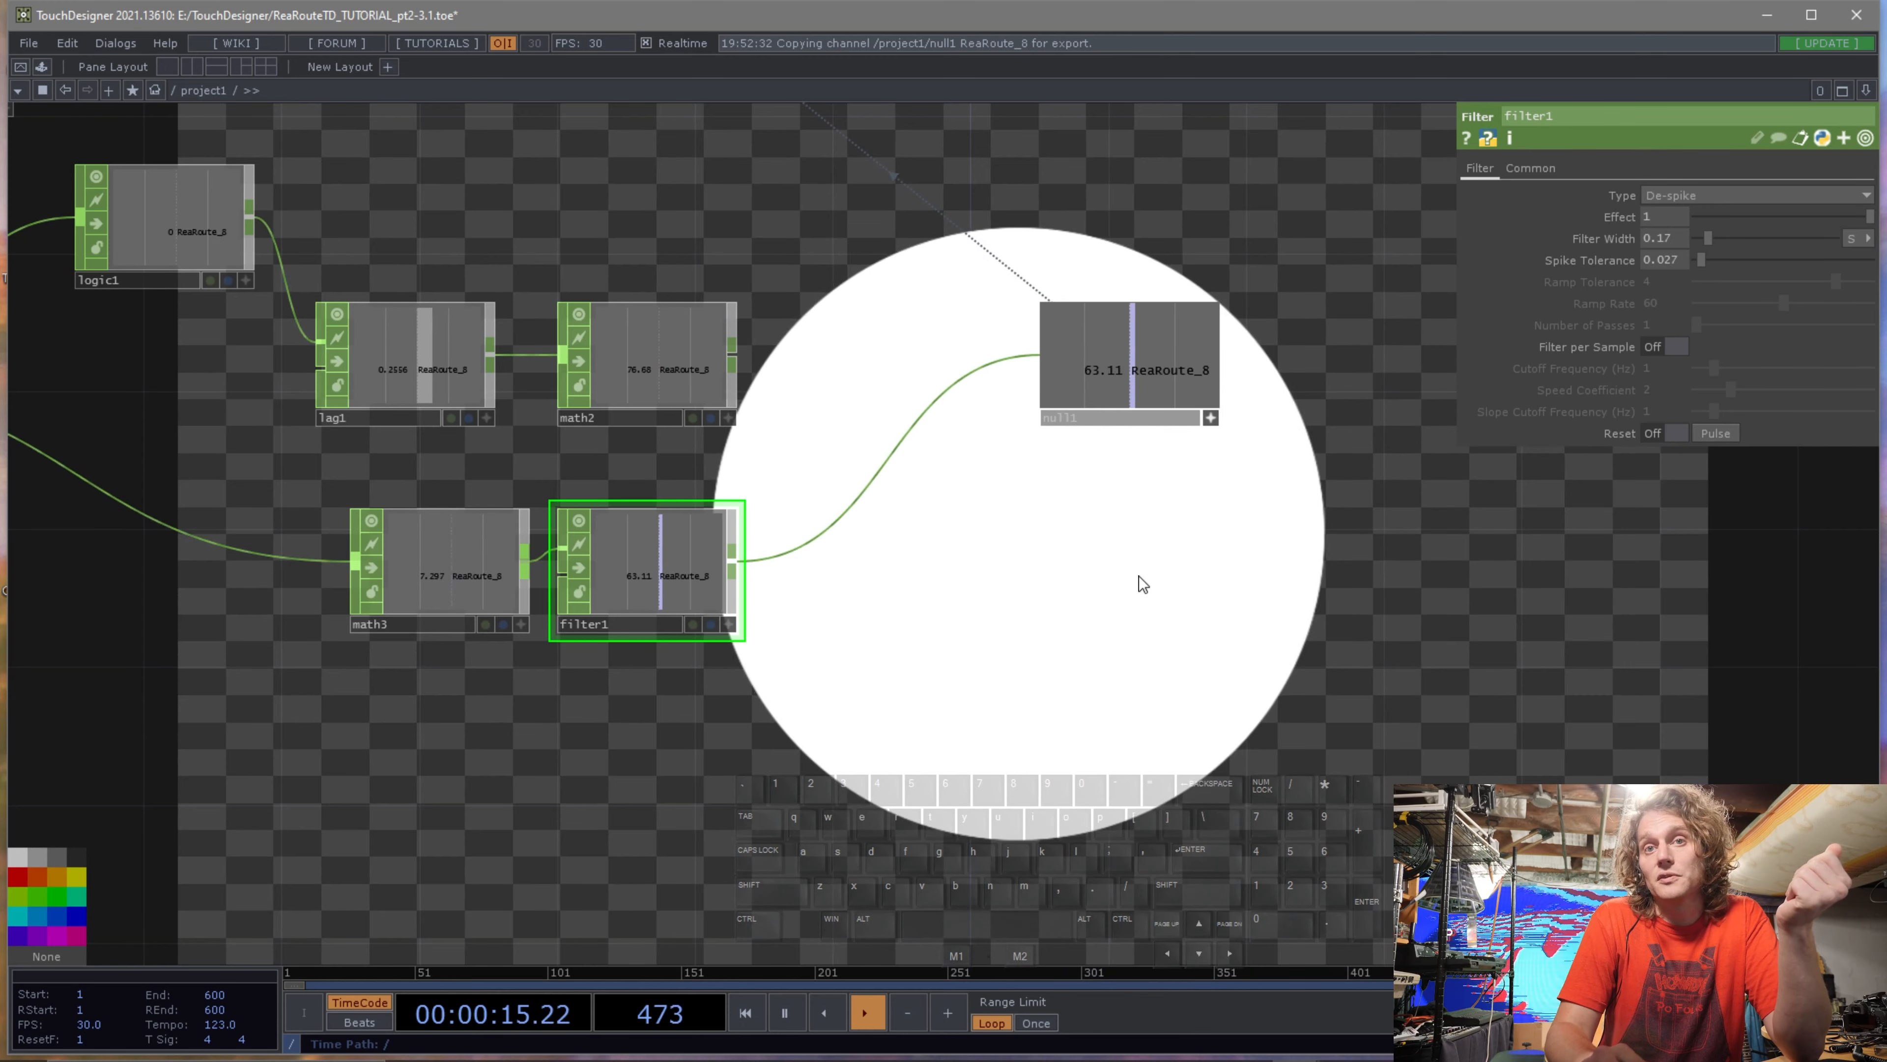
drag(861, 434, 940, 483)
mouse_move(494, 606)
mouse_down()
mouse_move(450, 615)
mouse_move(469, 633)
mouse_move(439, 611)
mouse_move(497, 615)
mouse_move(463, 625)
mouse_up()
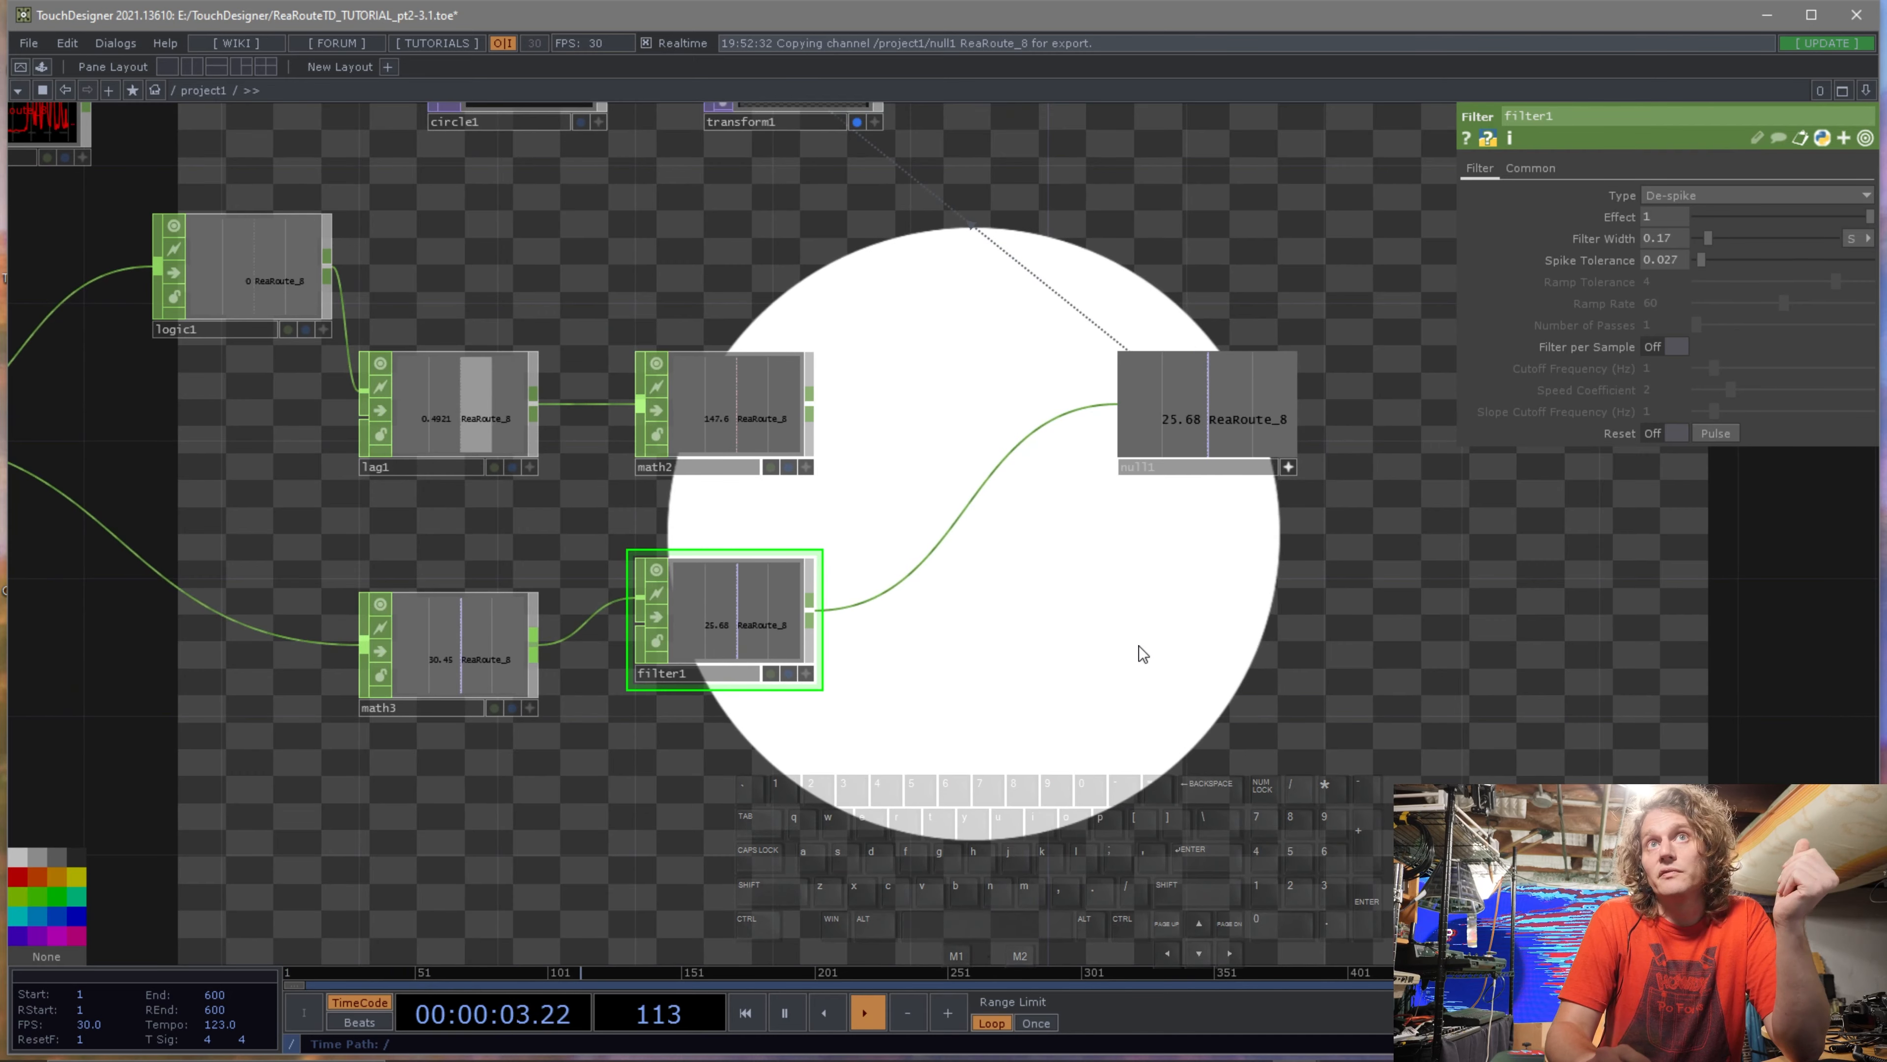
drag(1035, 668, 1039, 667)
drag(1155, 619, 996, 699)
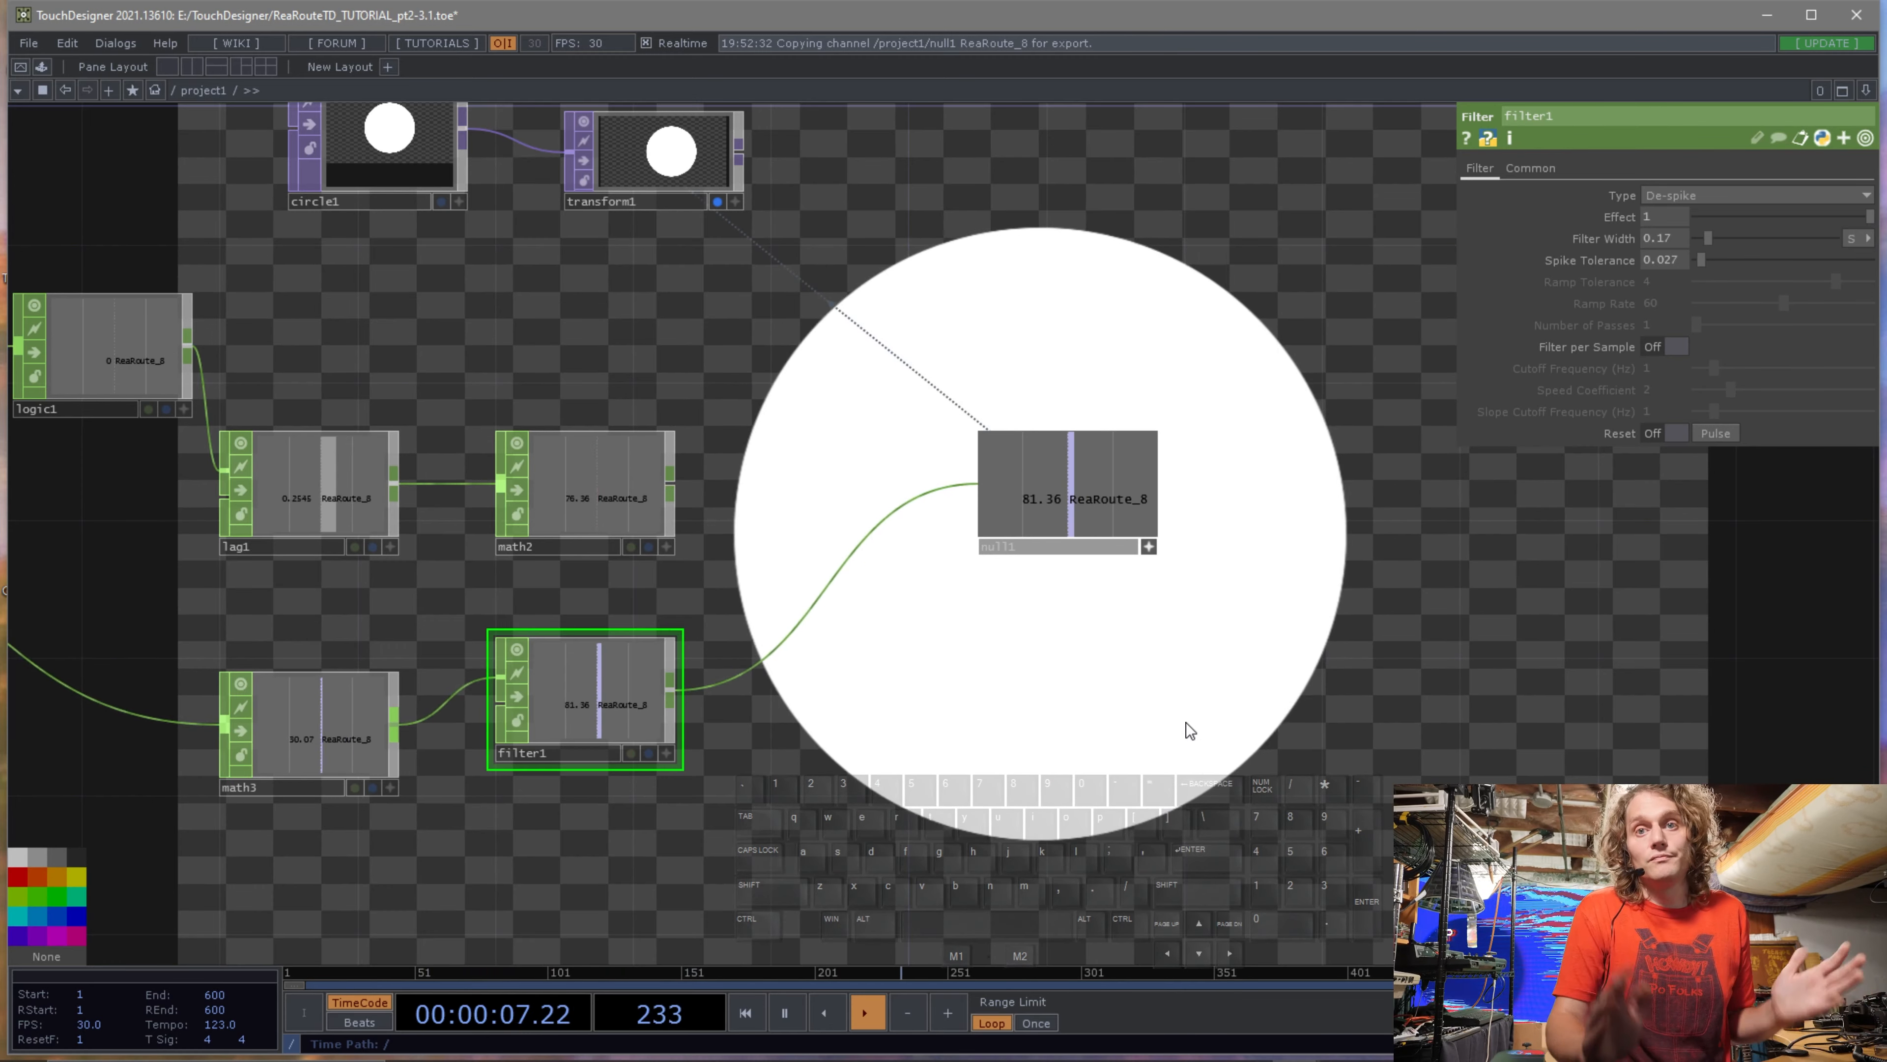
drag(1053, 720, 1133, 736)
scroll(1144, 721, down, 3)
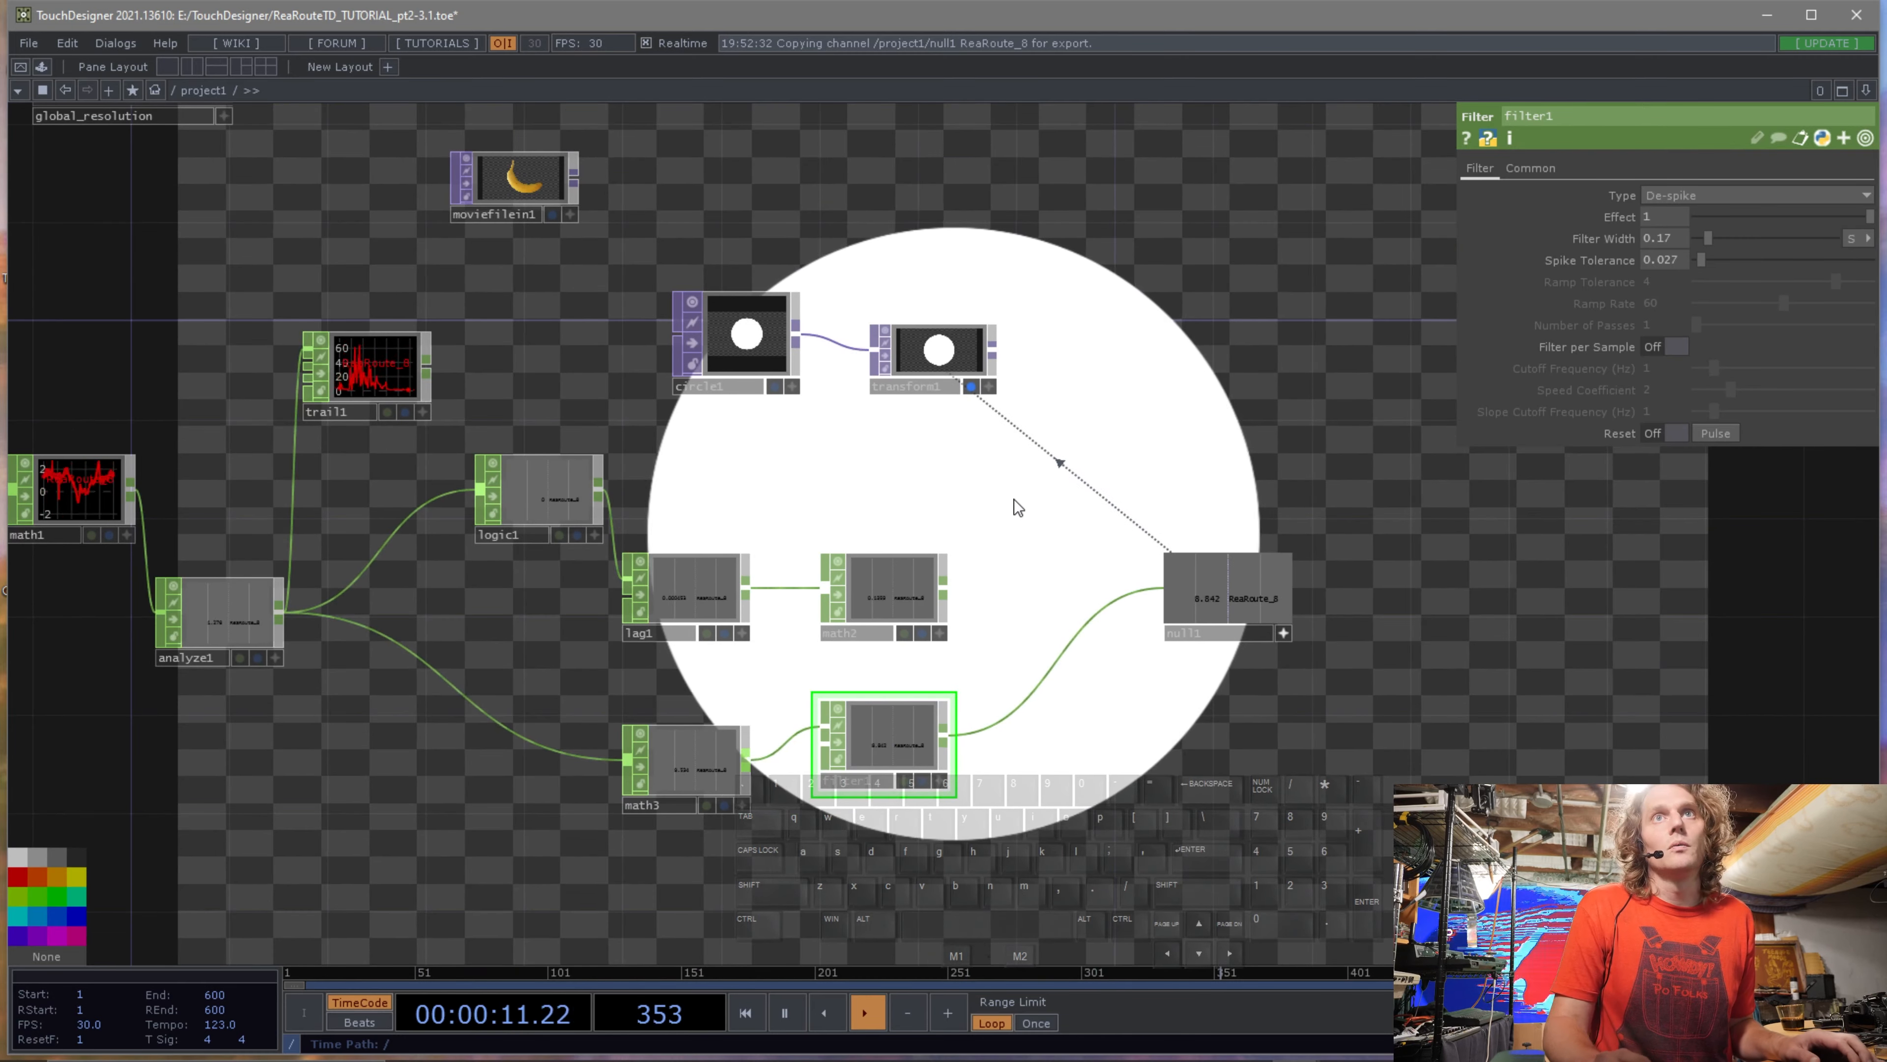
drag(945, 479, 911, 517)
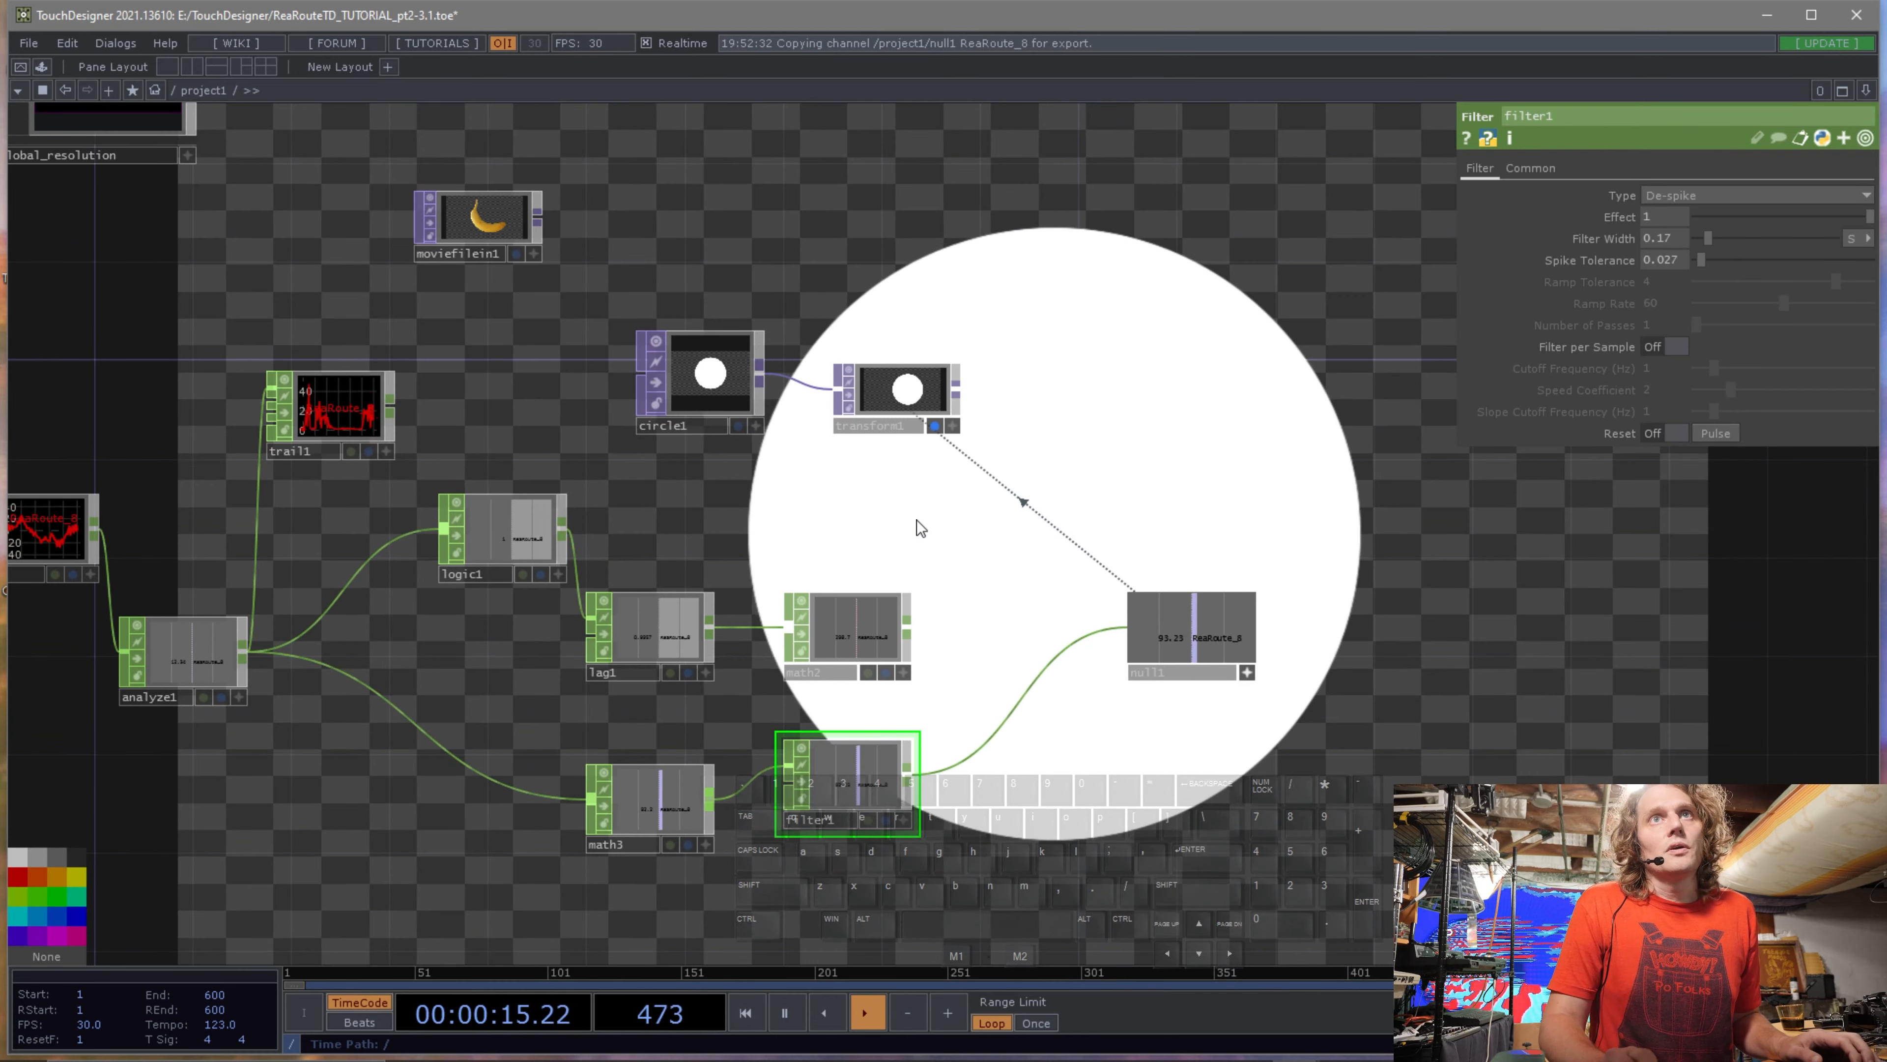
scroll(908, 508, up, 3)
scroll(908, 508, down, 3)
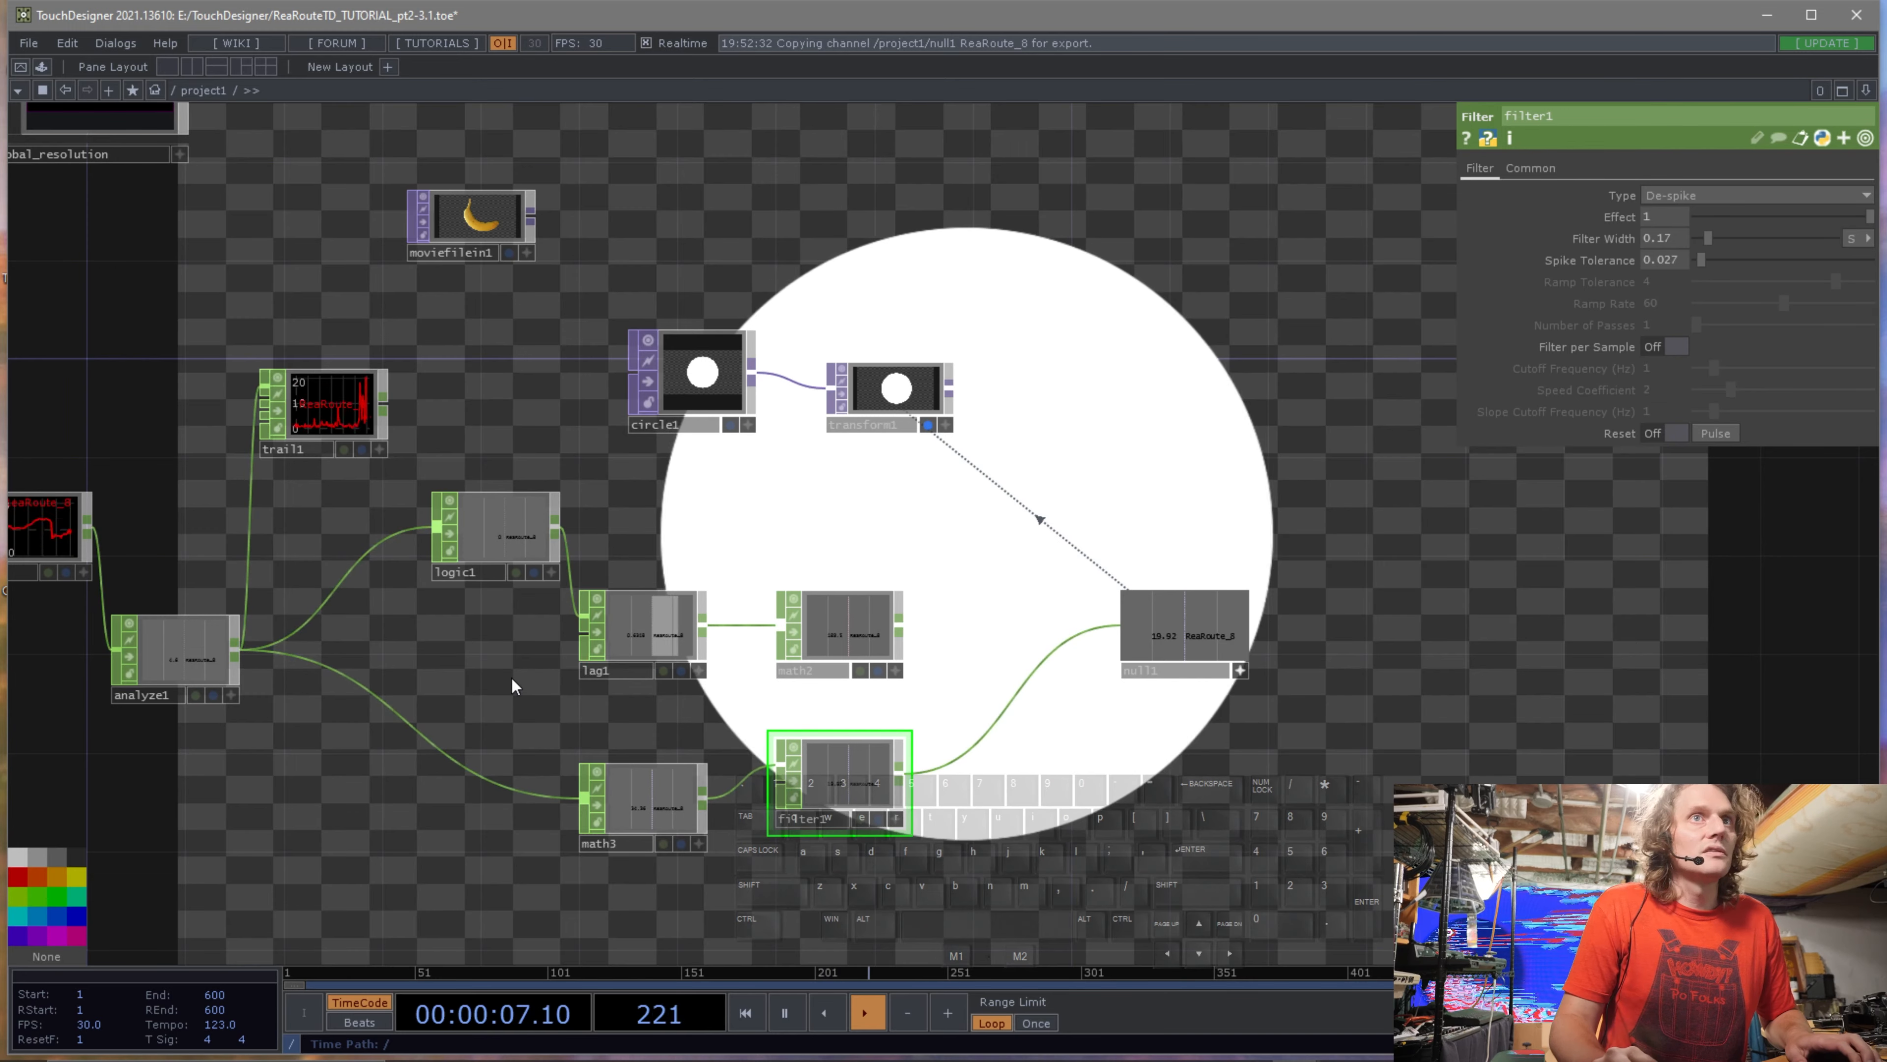
drag(510, 676, 350, 561)
Insert a Speed CHOP on the wire between the Filter CHOP and the Null CHOP.
right_click(683, 312)
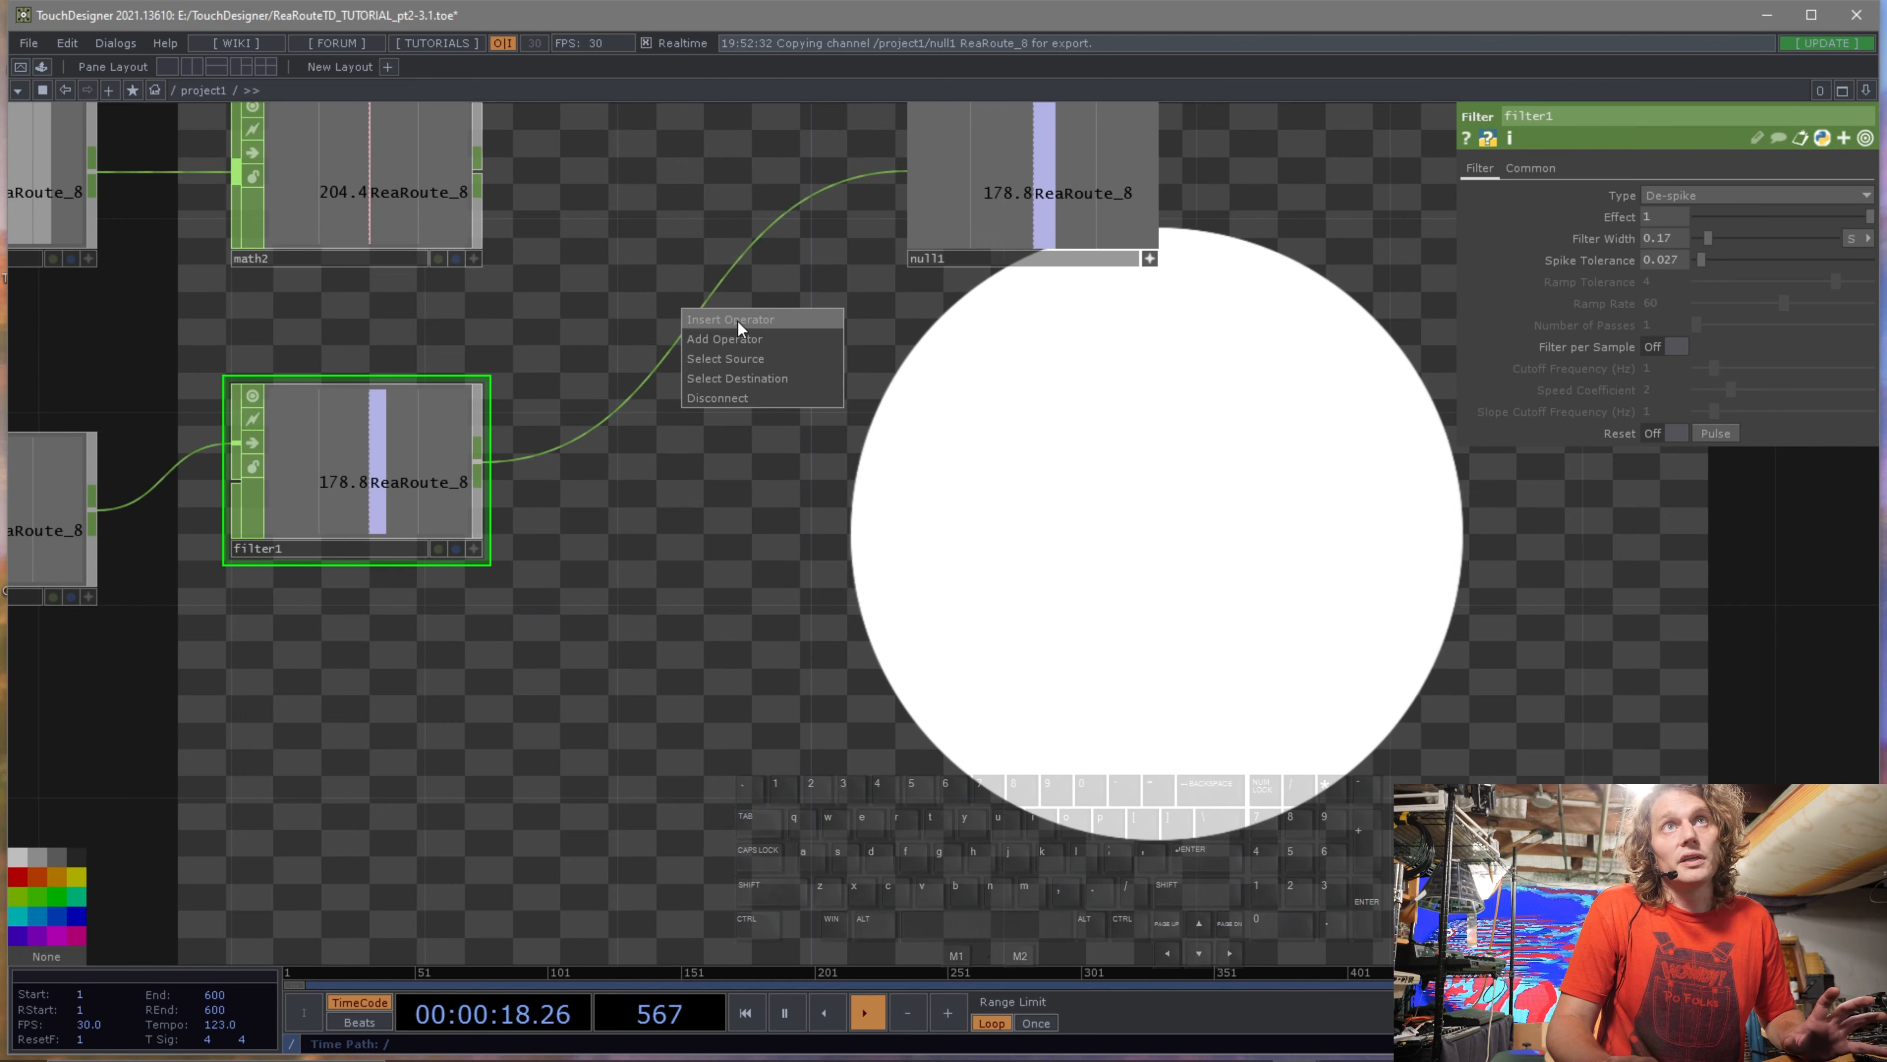
click(737, 322)
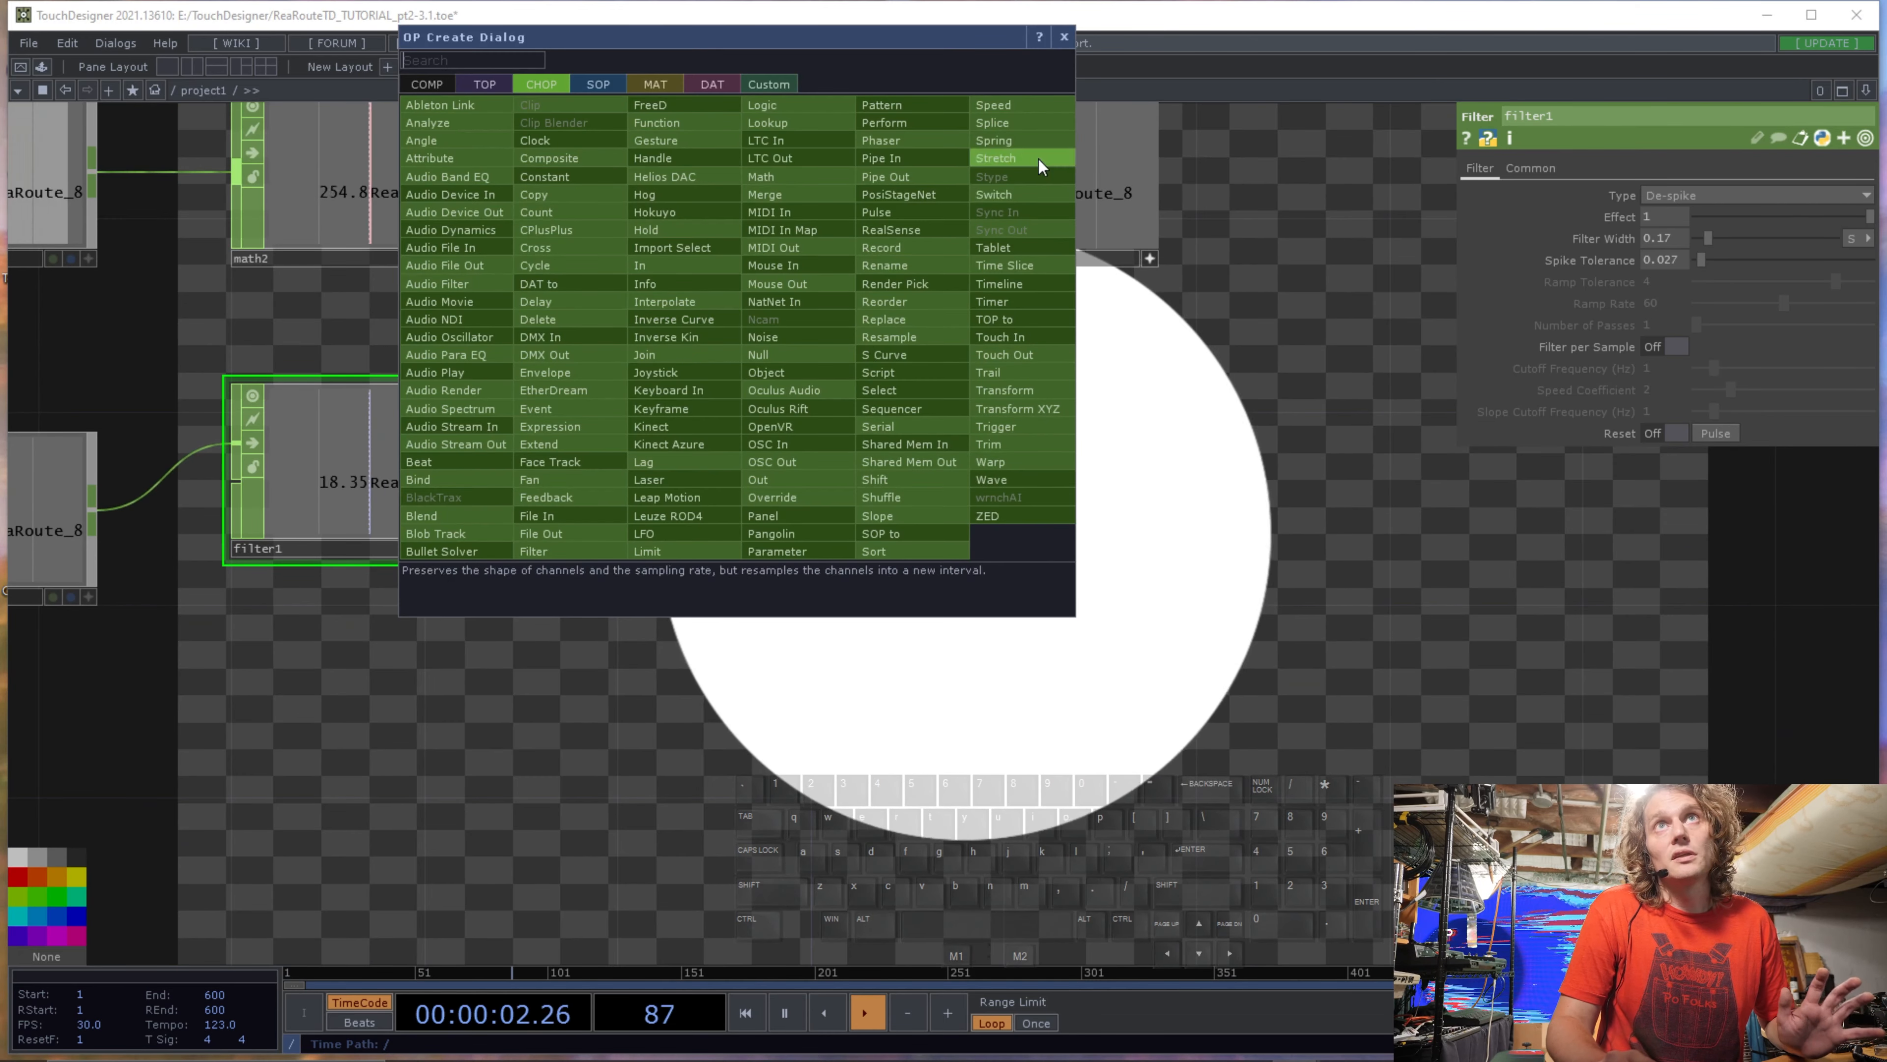
click(1024, 109)
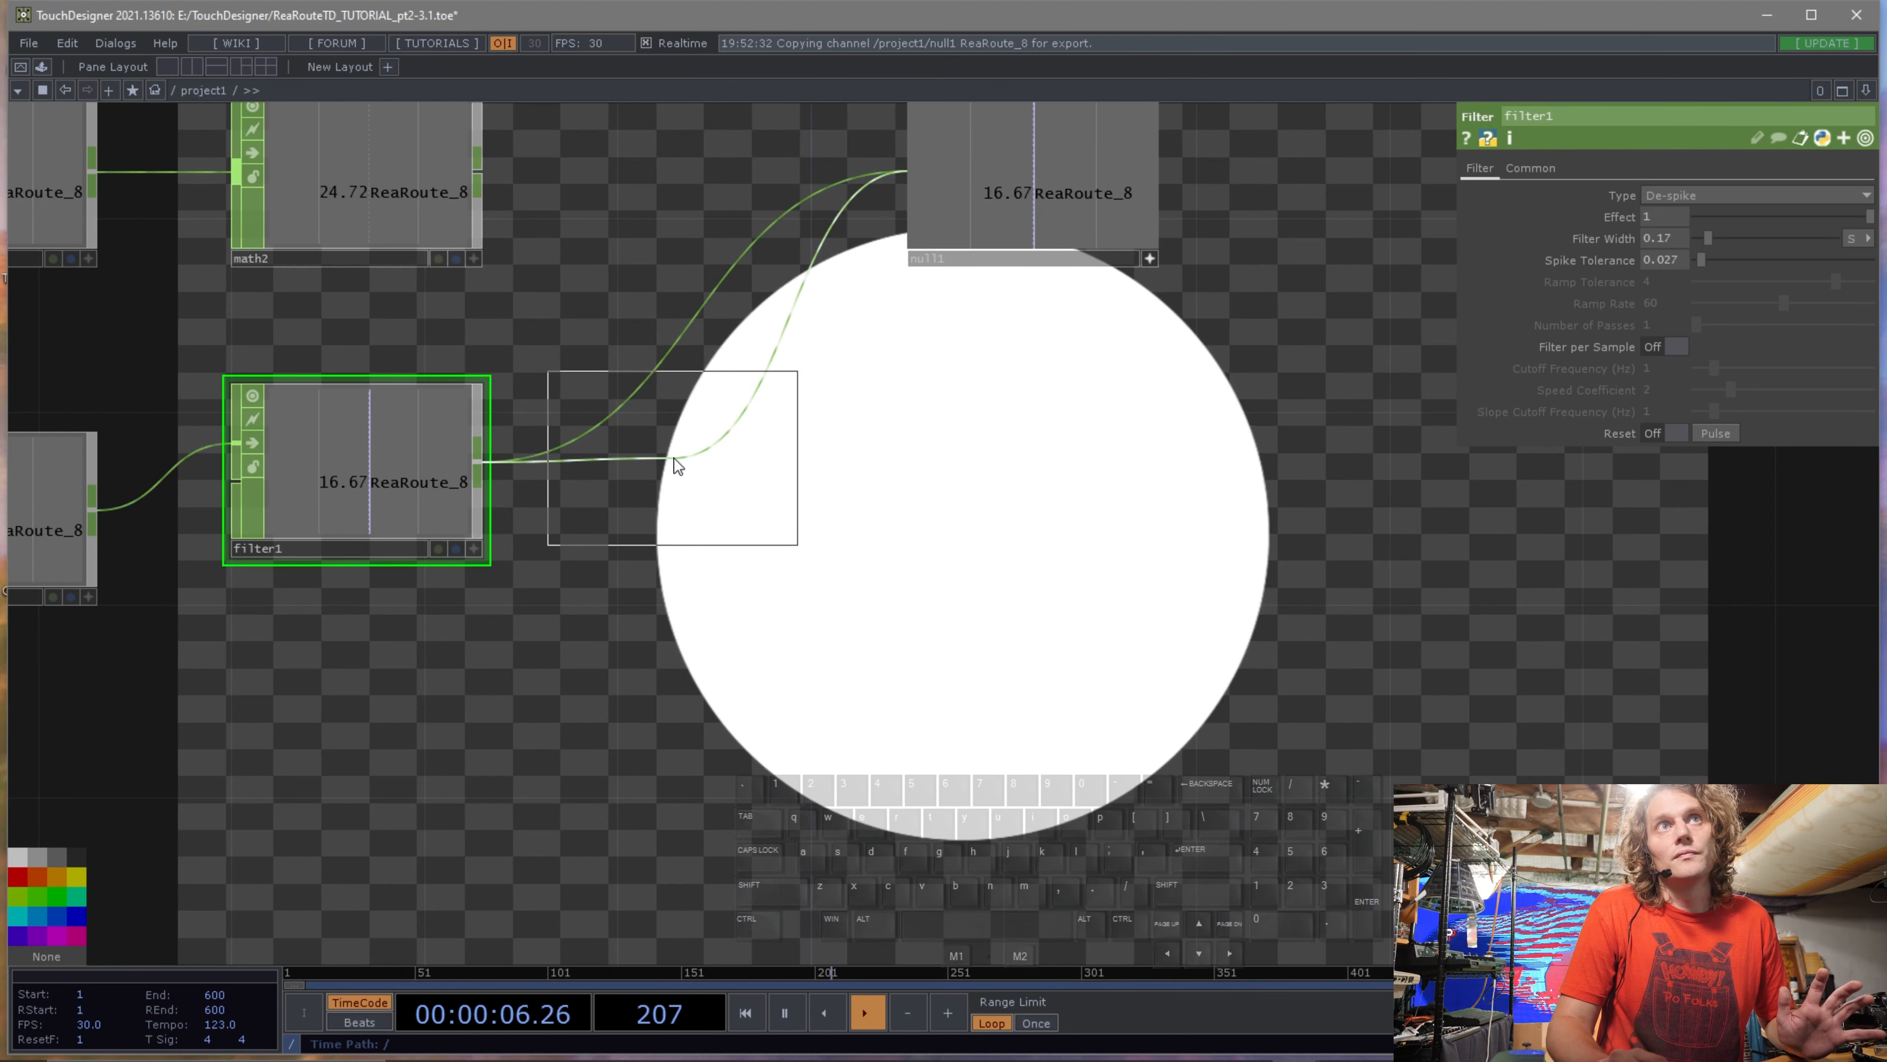
click(674, 457)
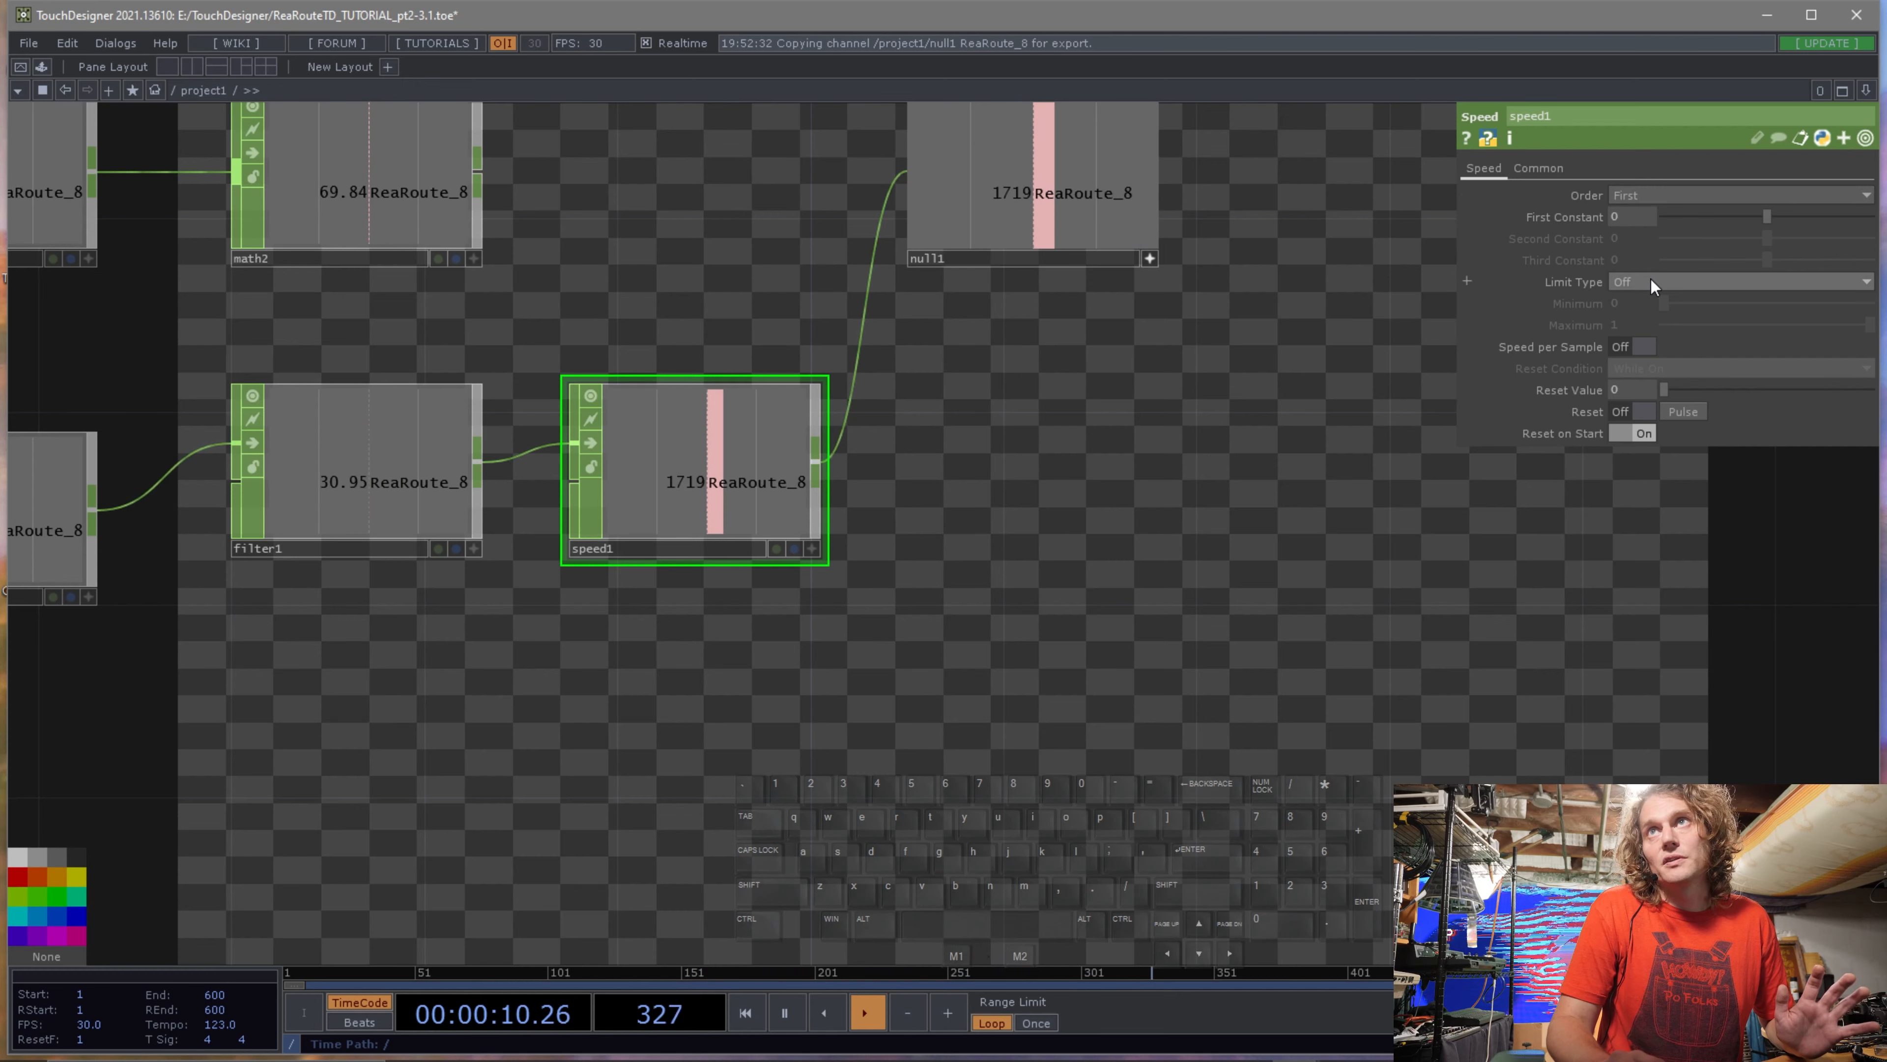
Try the Speed CHOP's Clamp and then Loop limit types.
click(1669, 284)
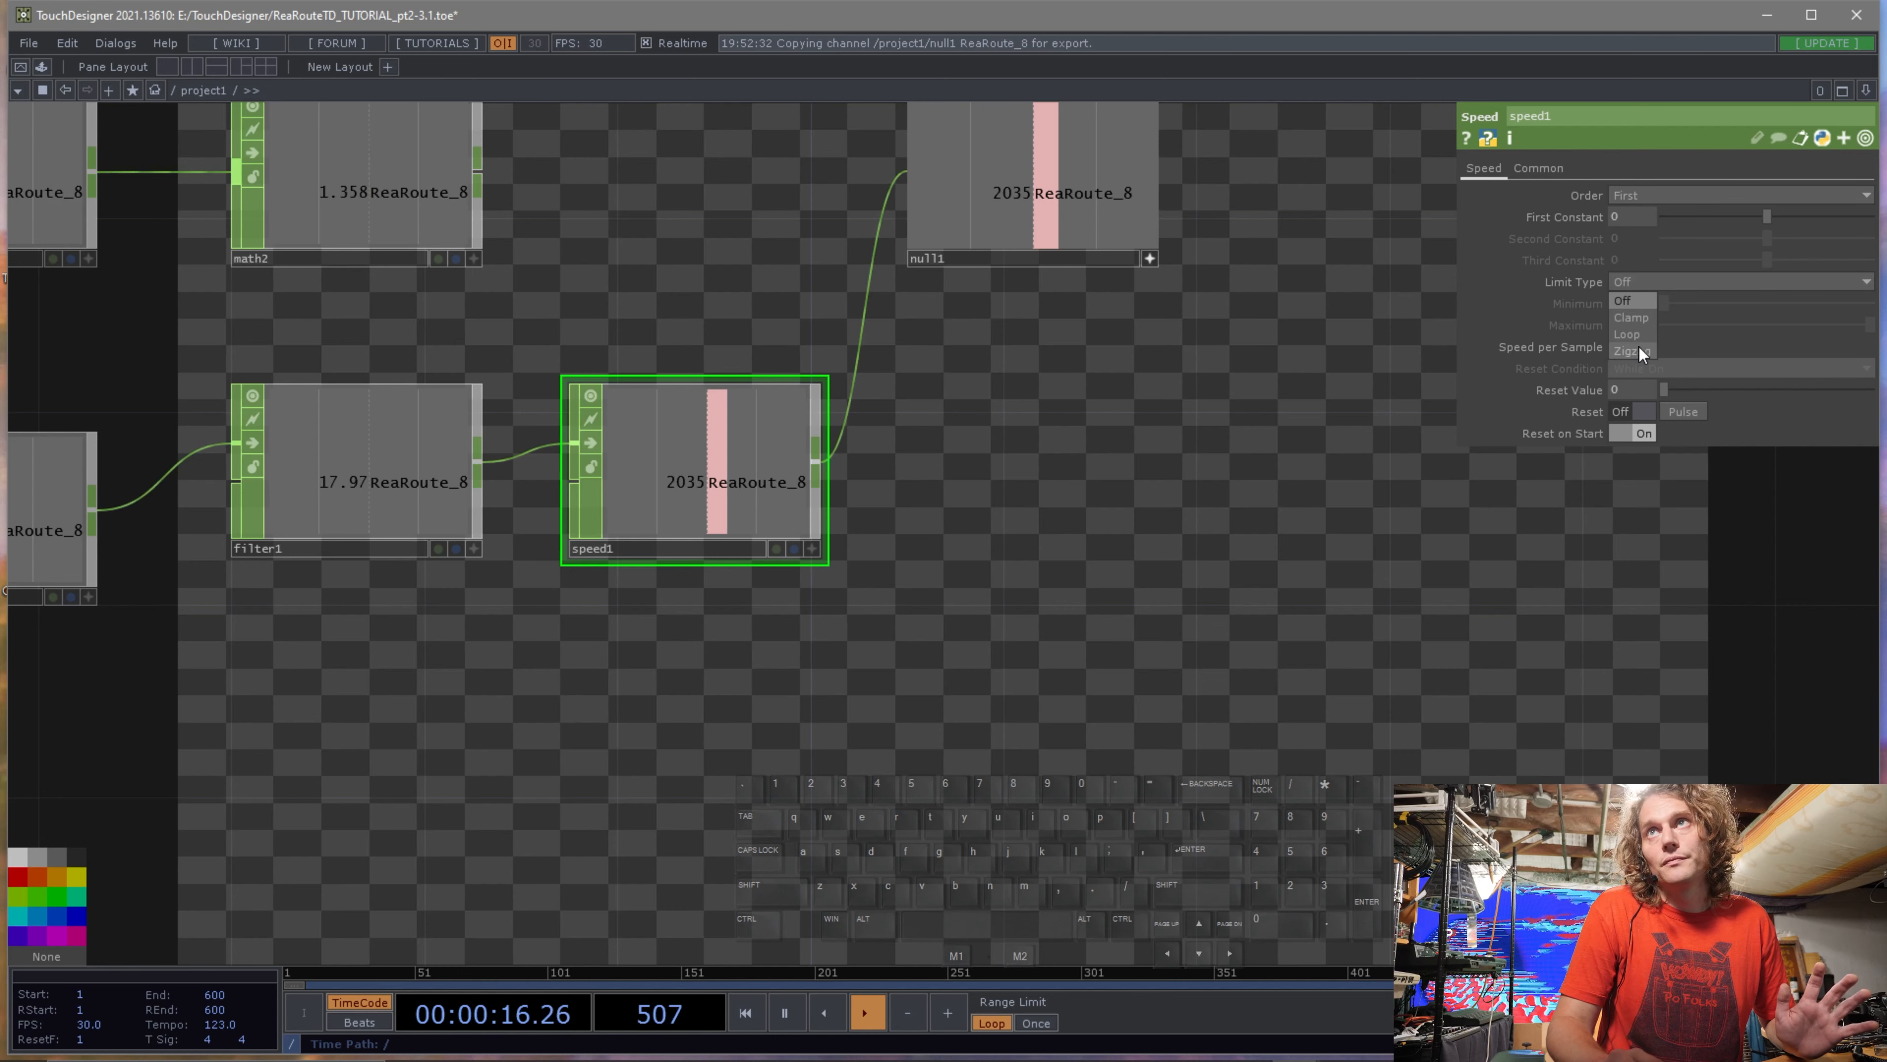
click(1636, 321)
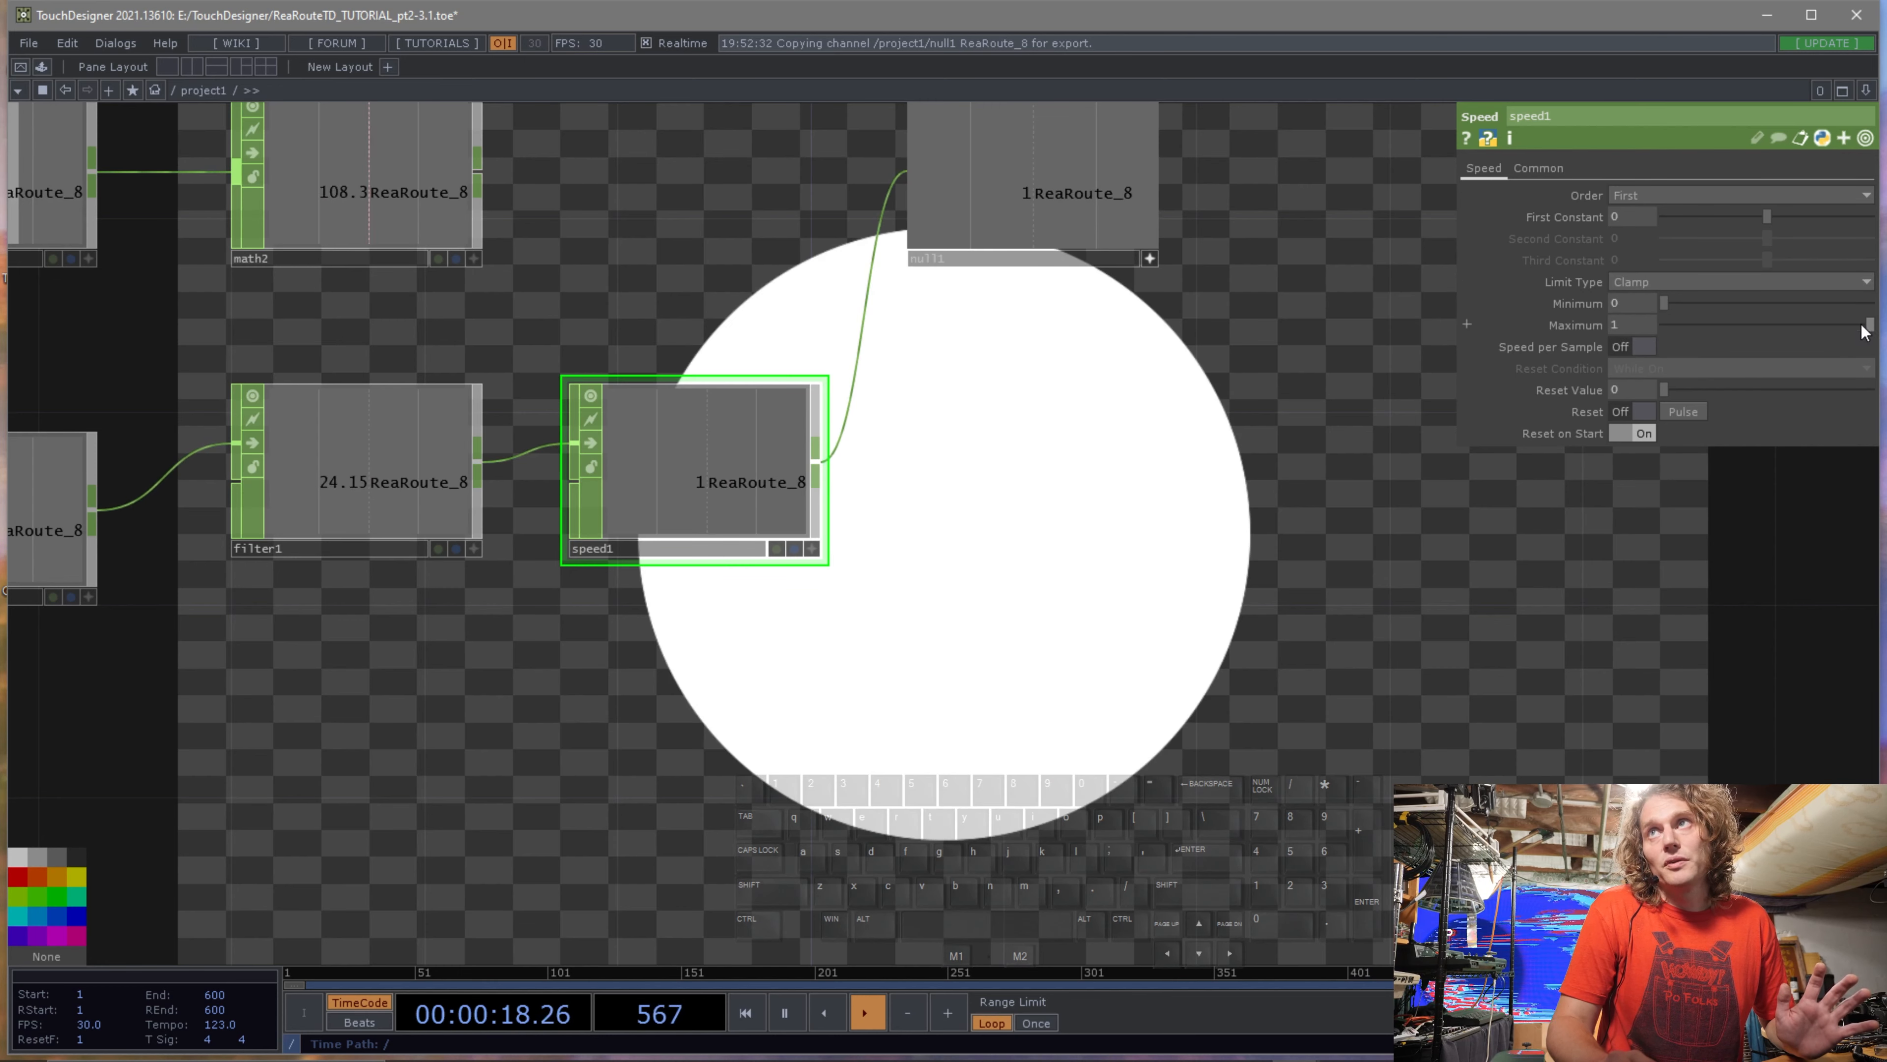
drag(1625, 322, 1626, 304)
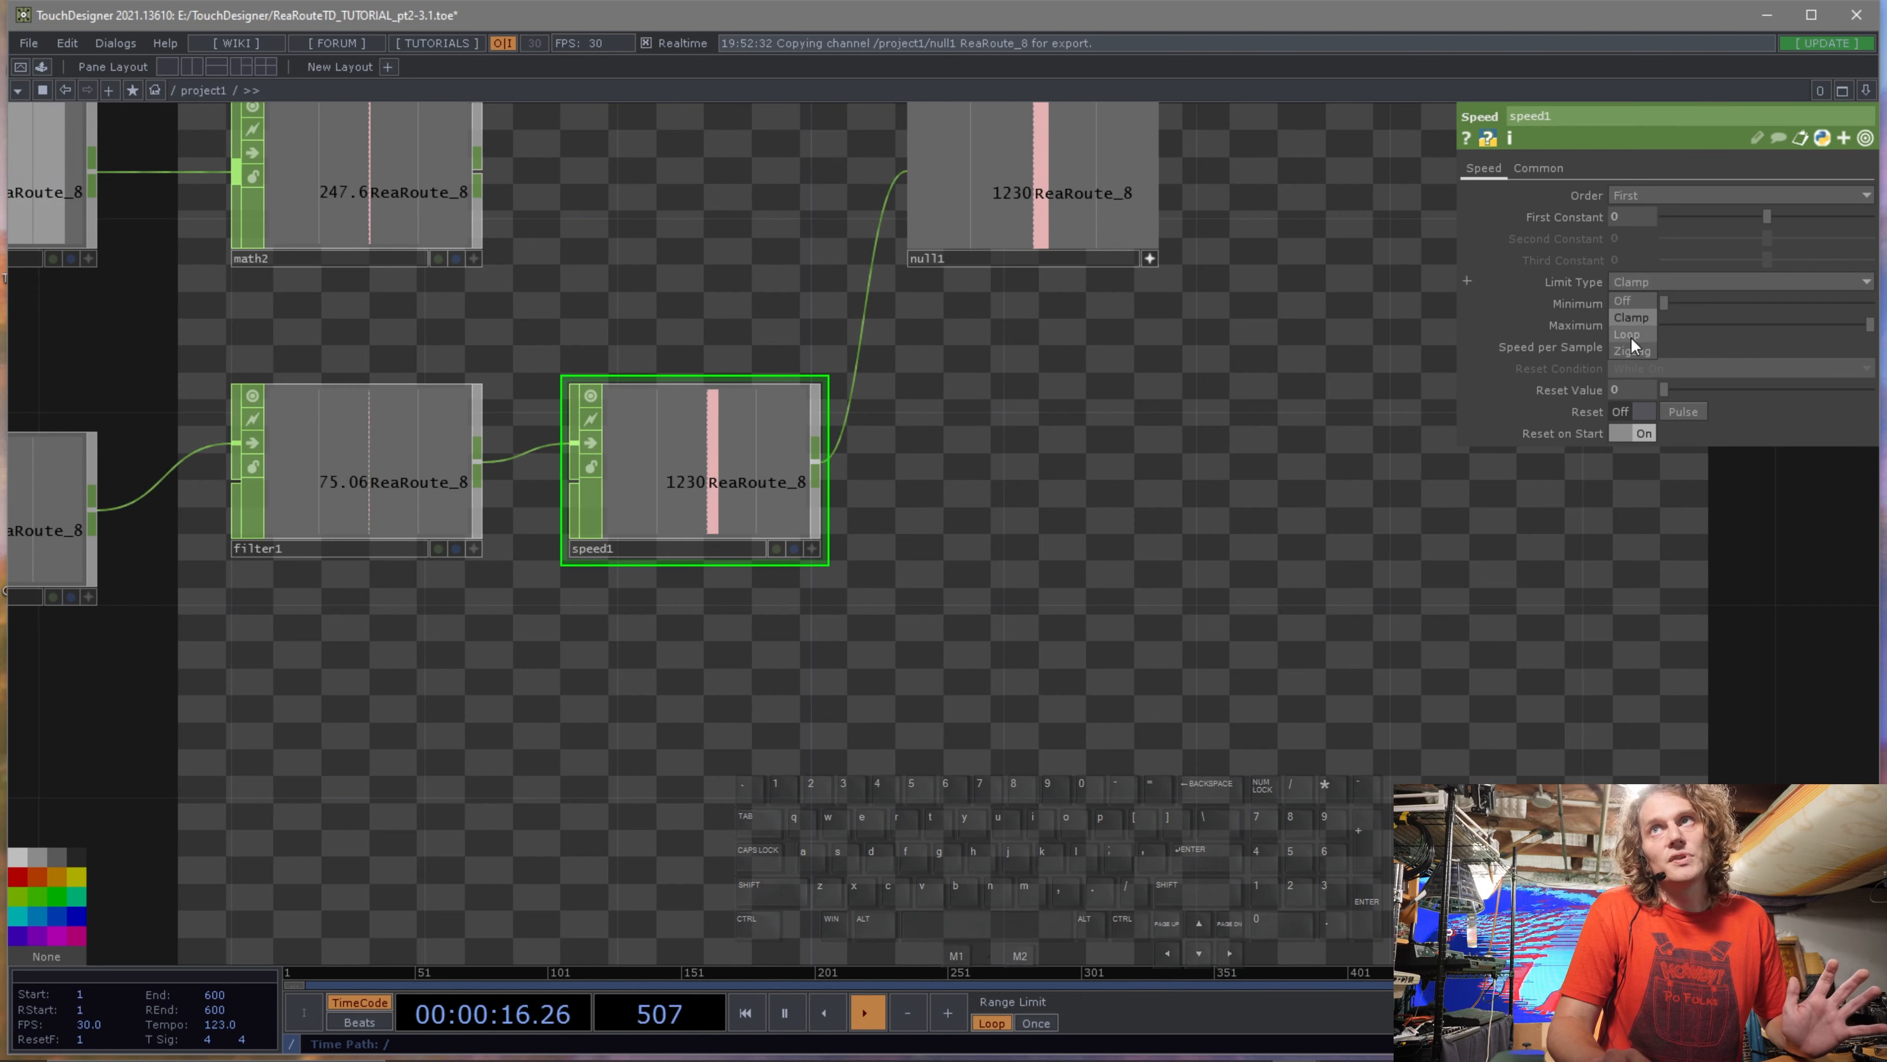
click(1631, 336)
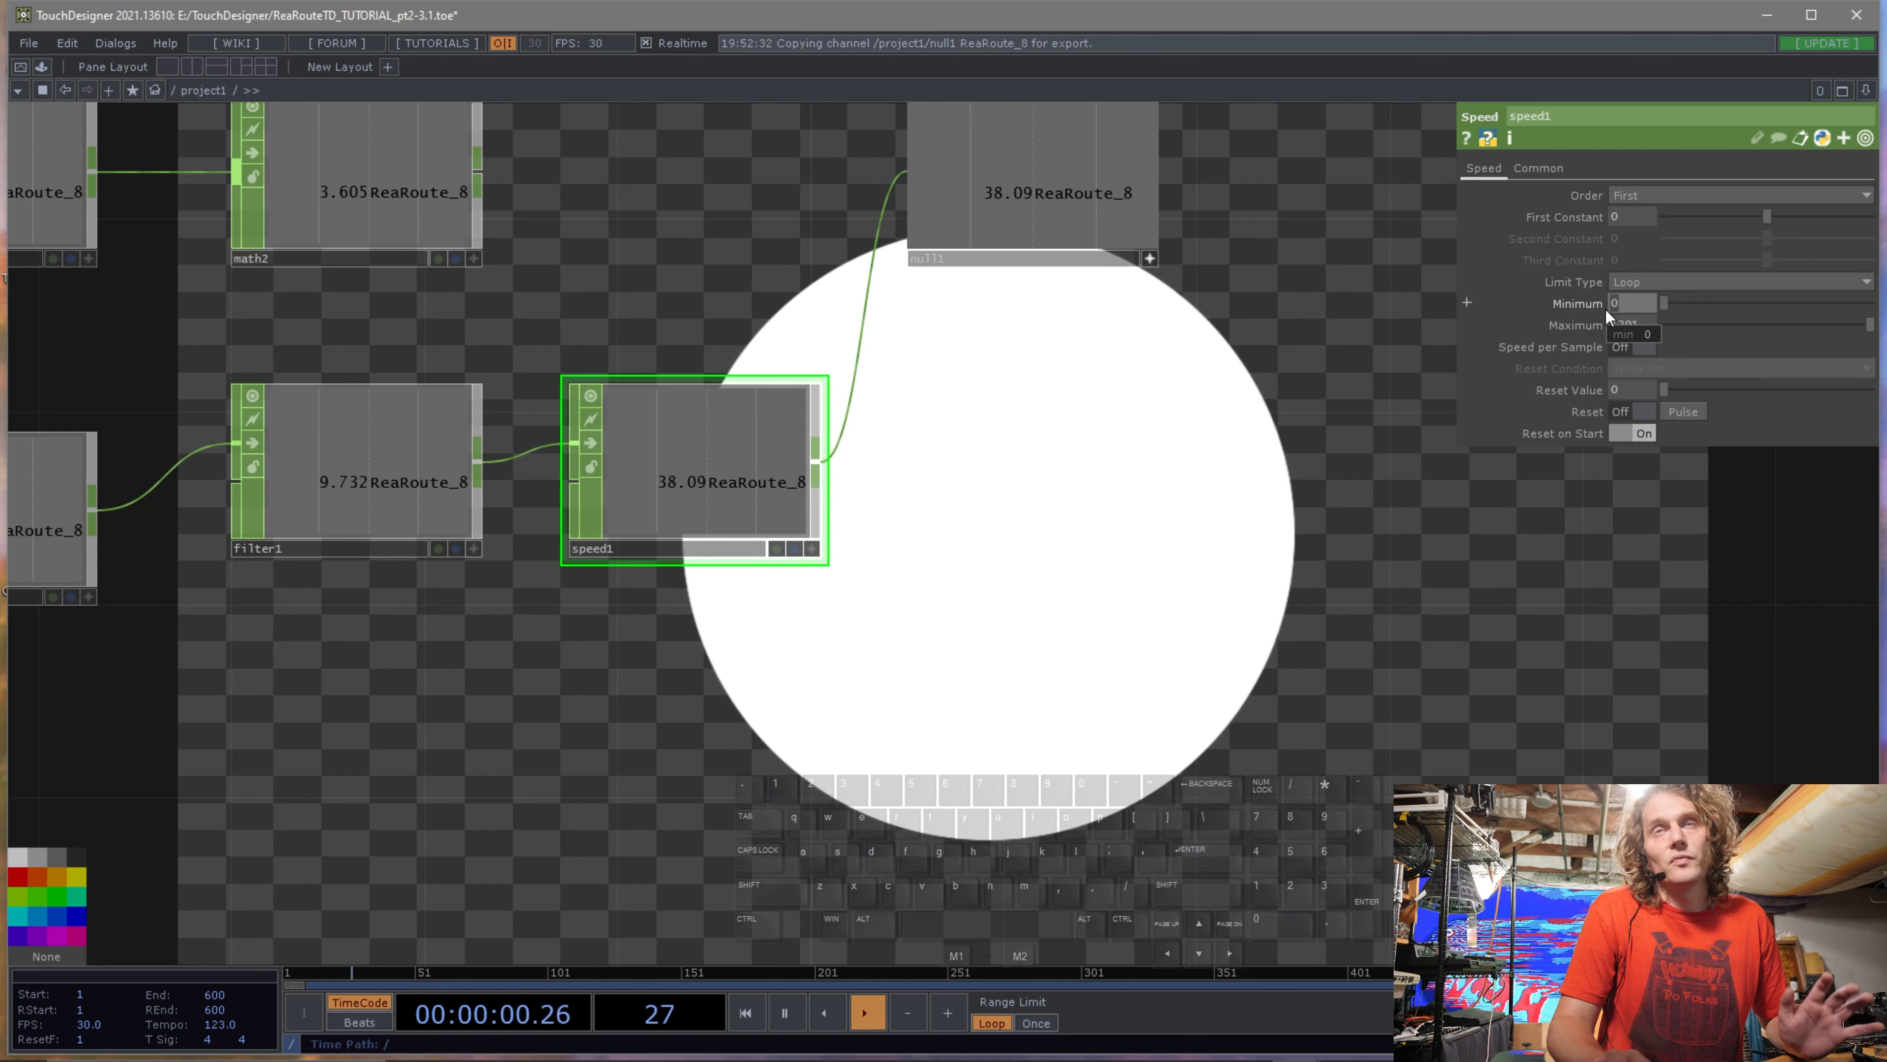
Set the Speed CHOP's Minimum to -900, Maximum to 900, and Limit Type to Zigzag.
text(-900)
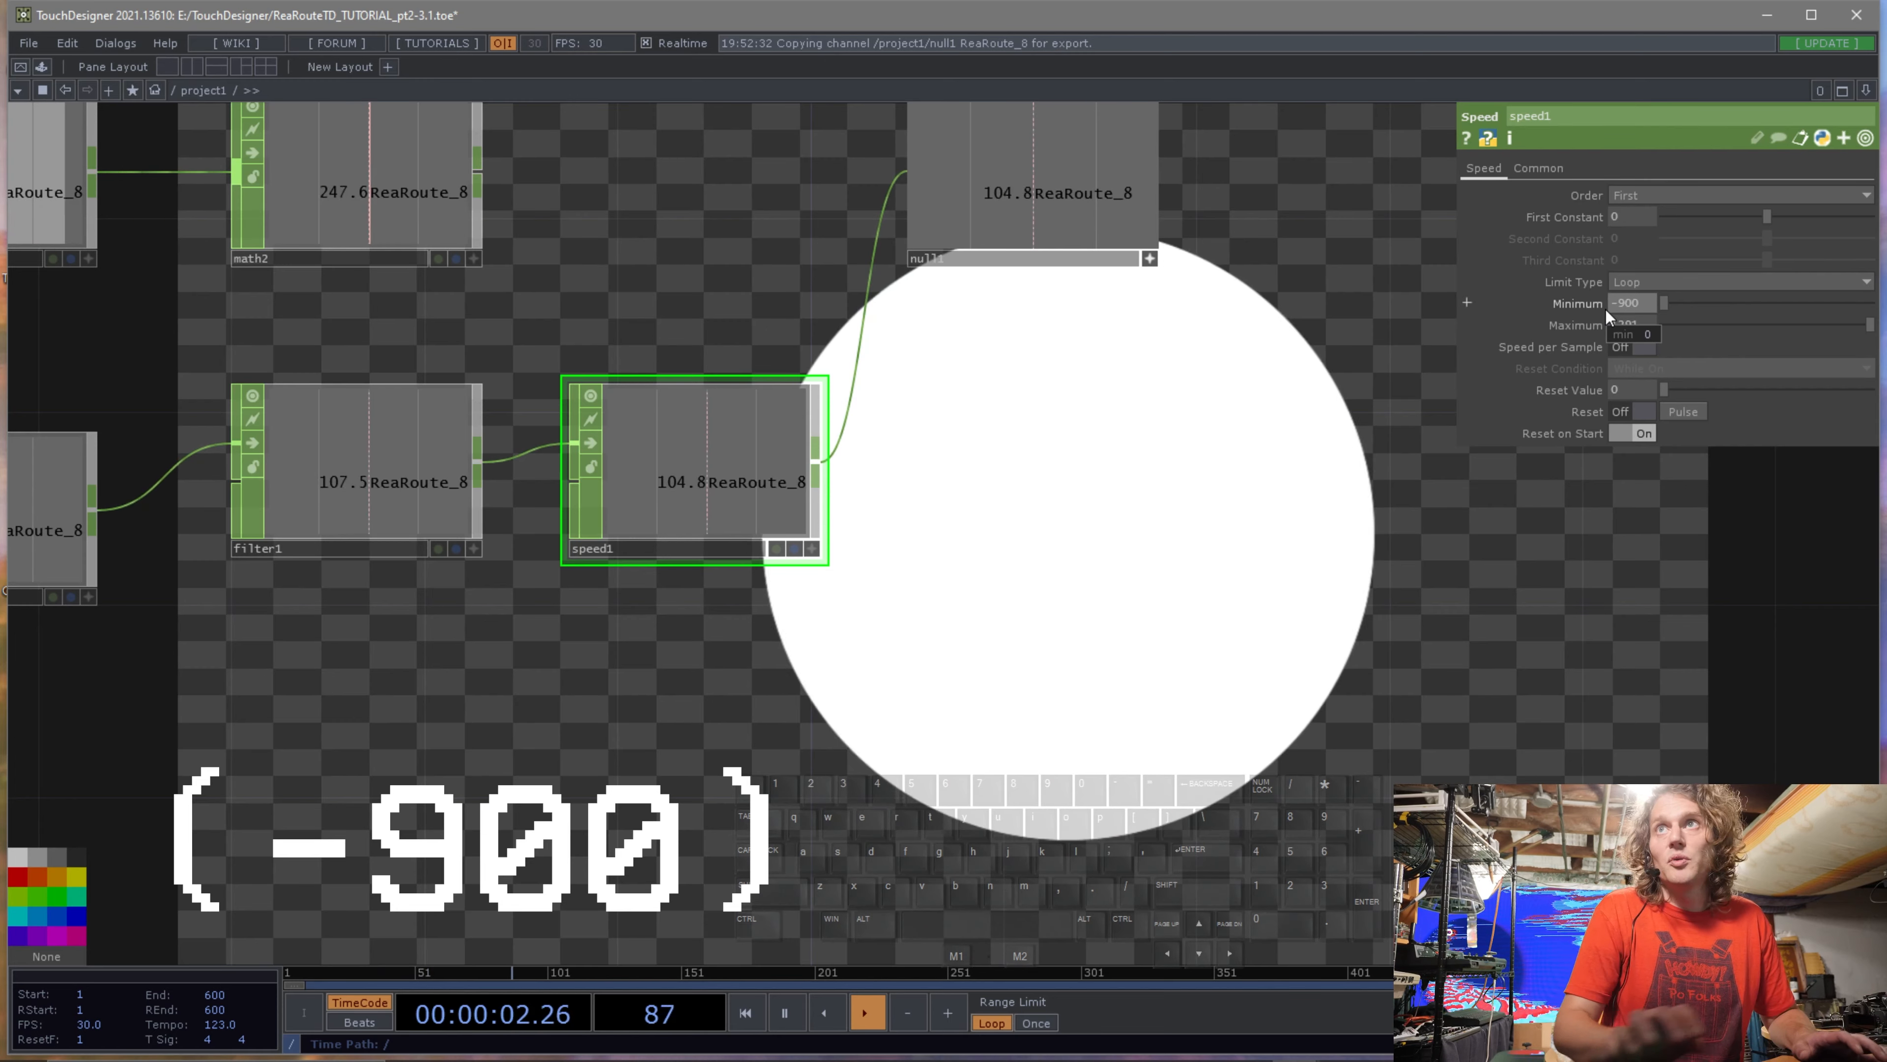
click(1637, 327)
text(9)
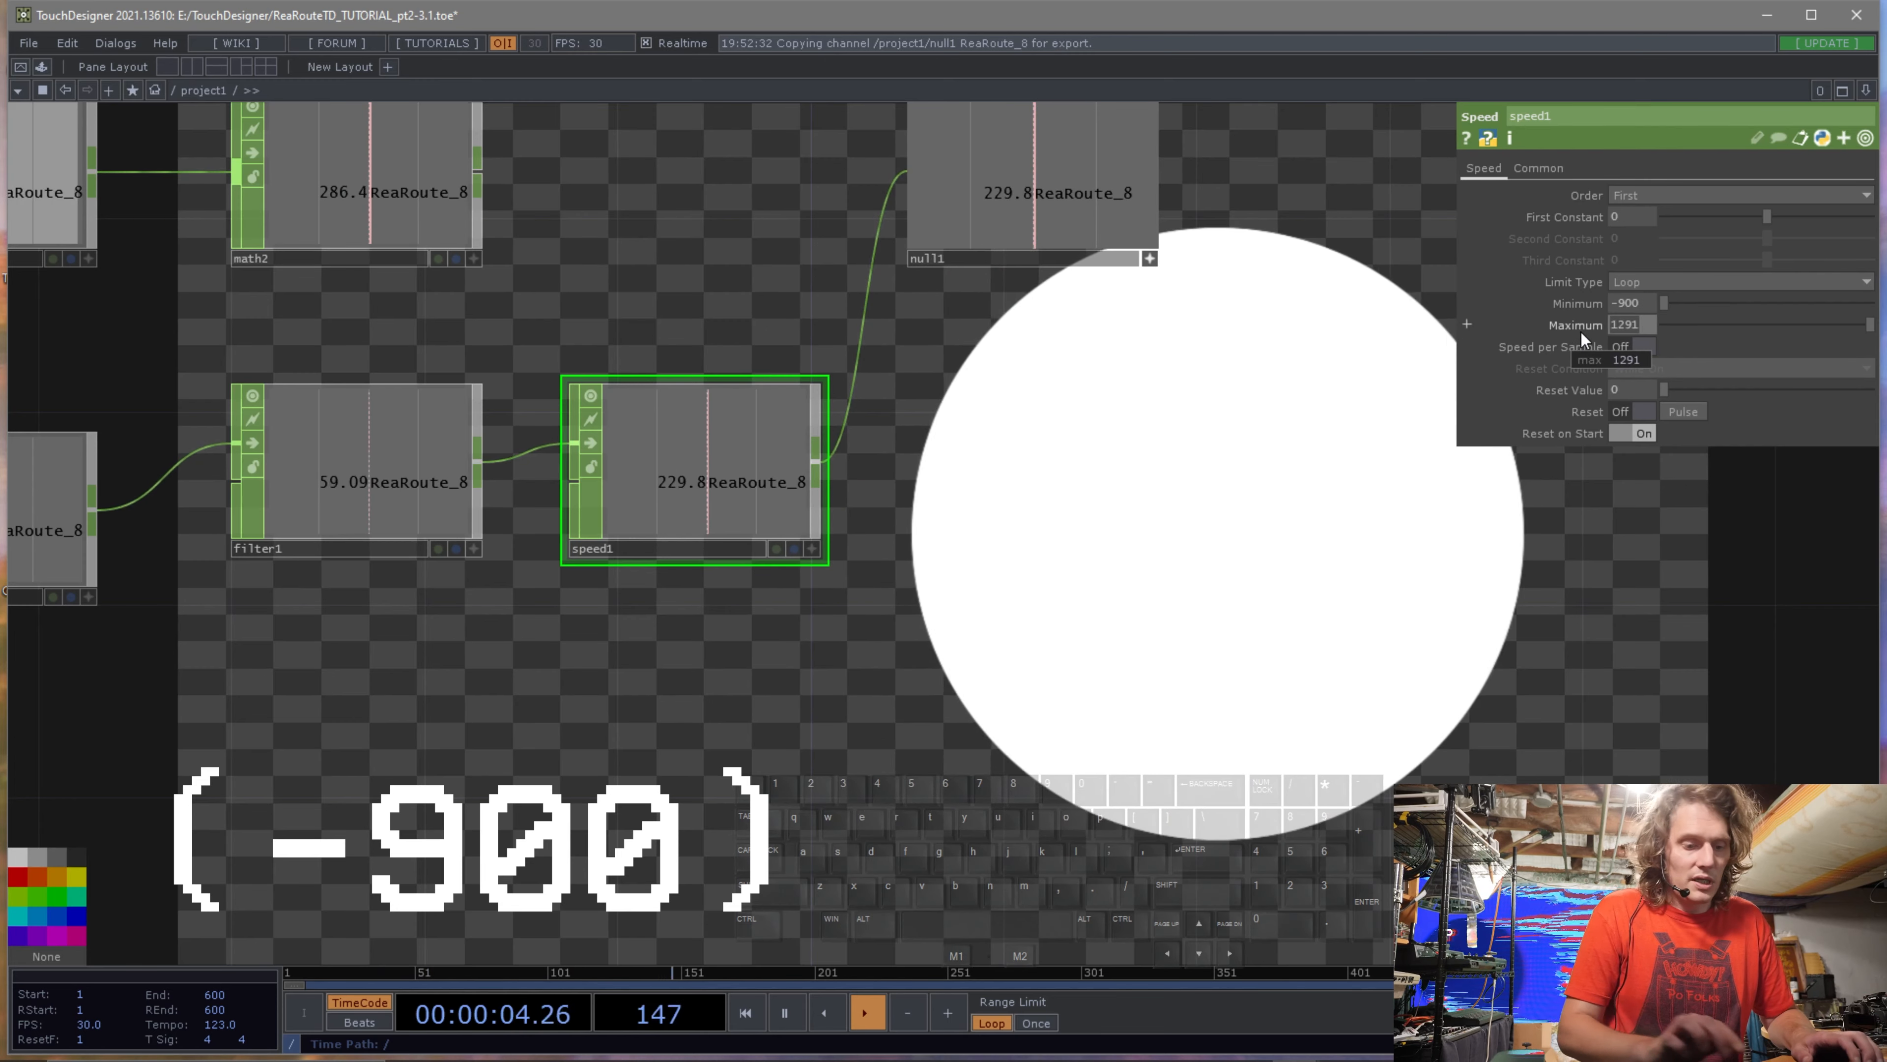
text(00)
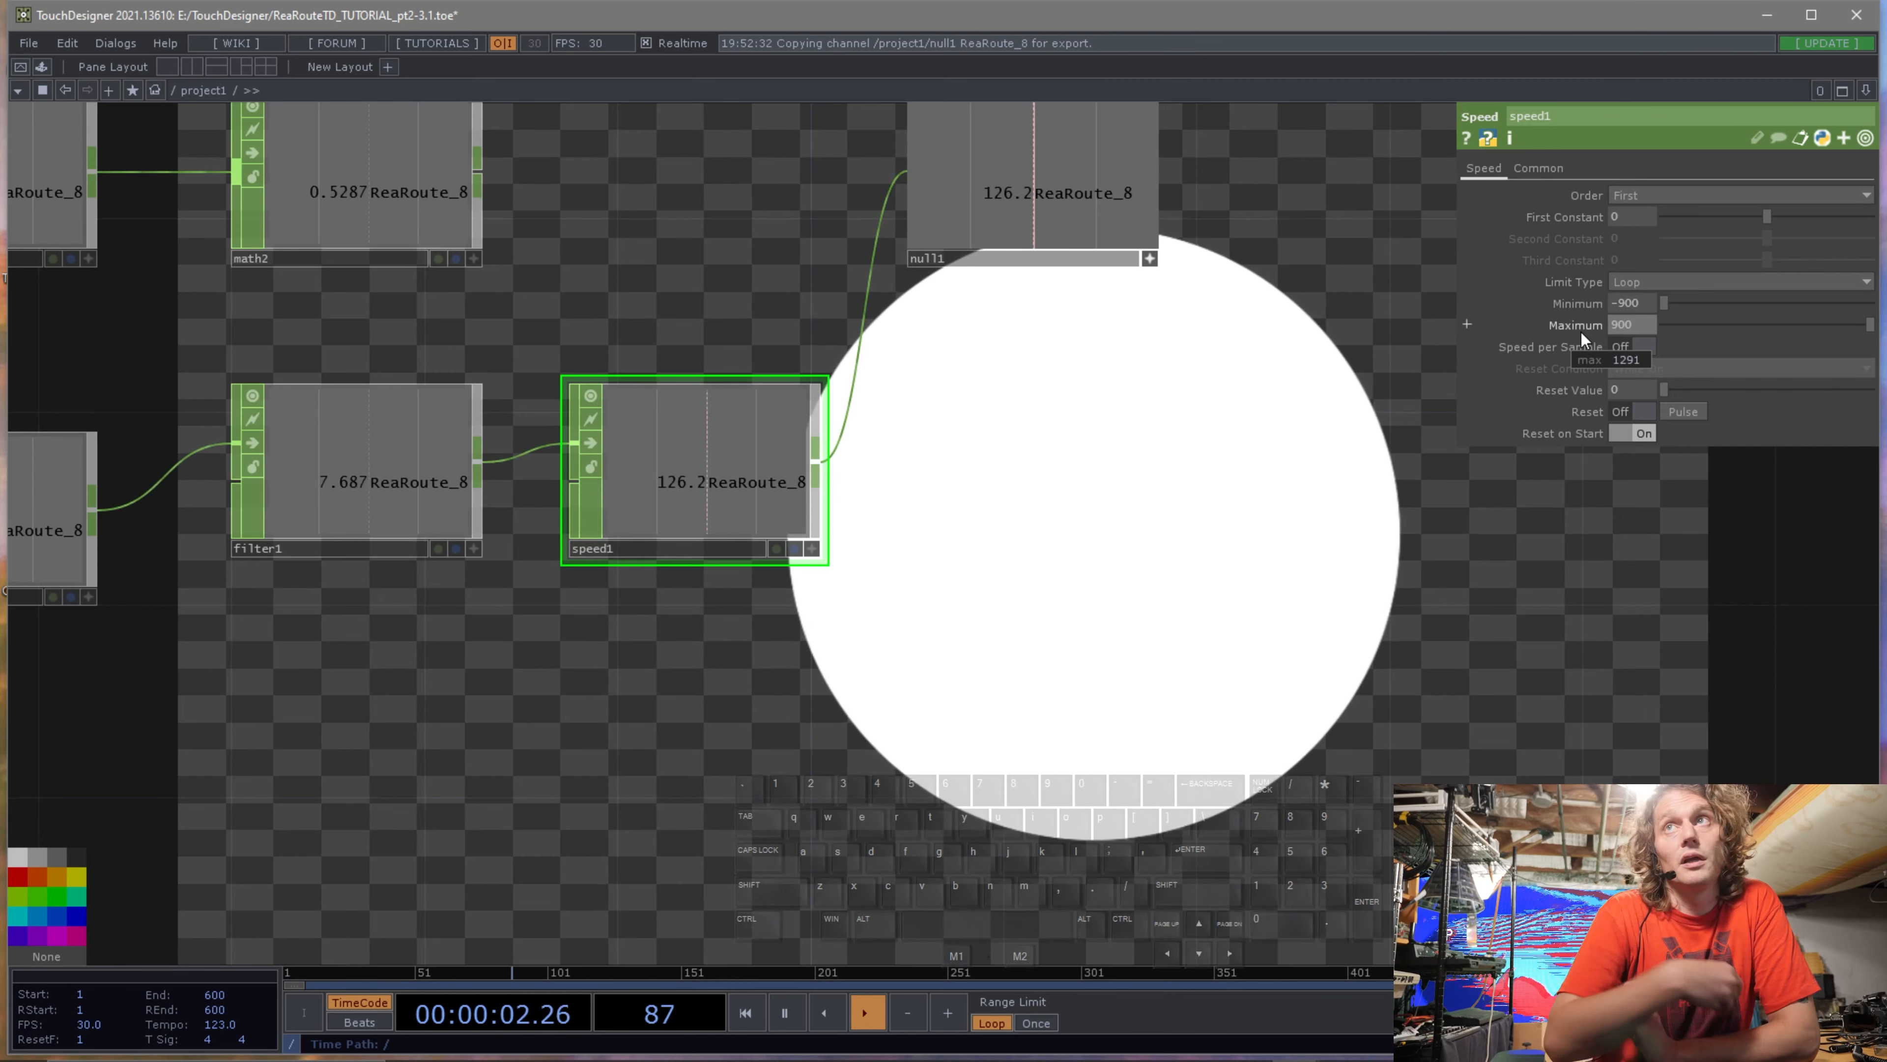
click(1649, 283)
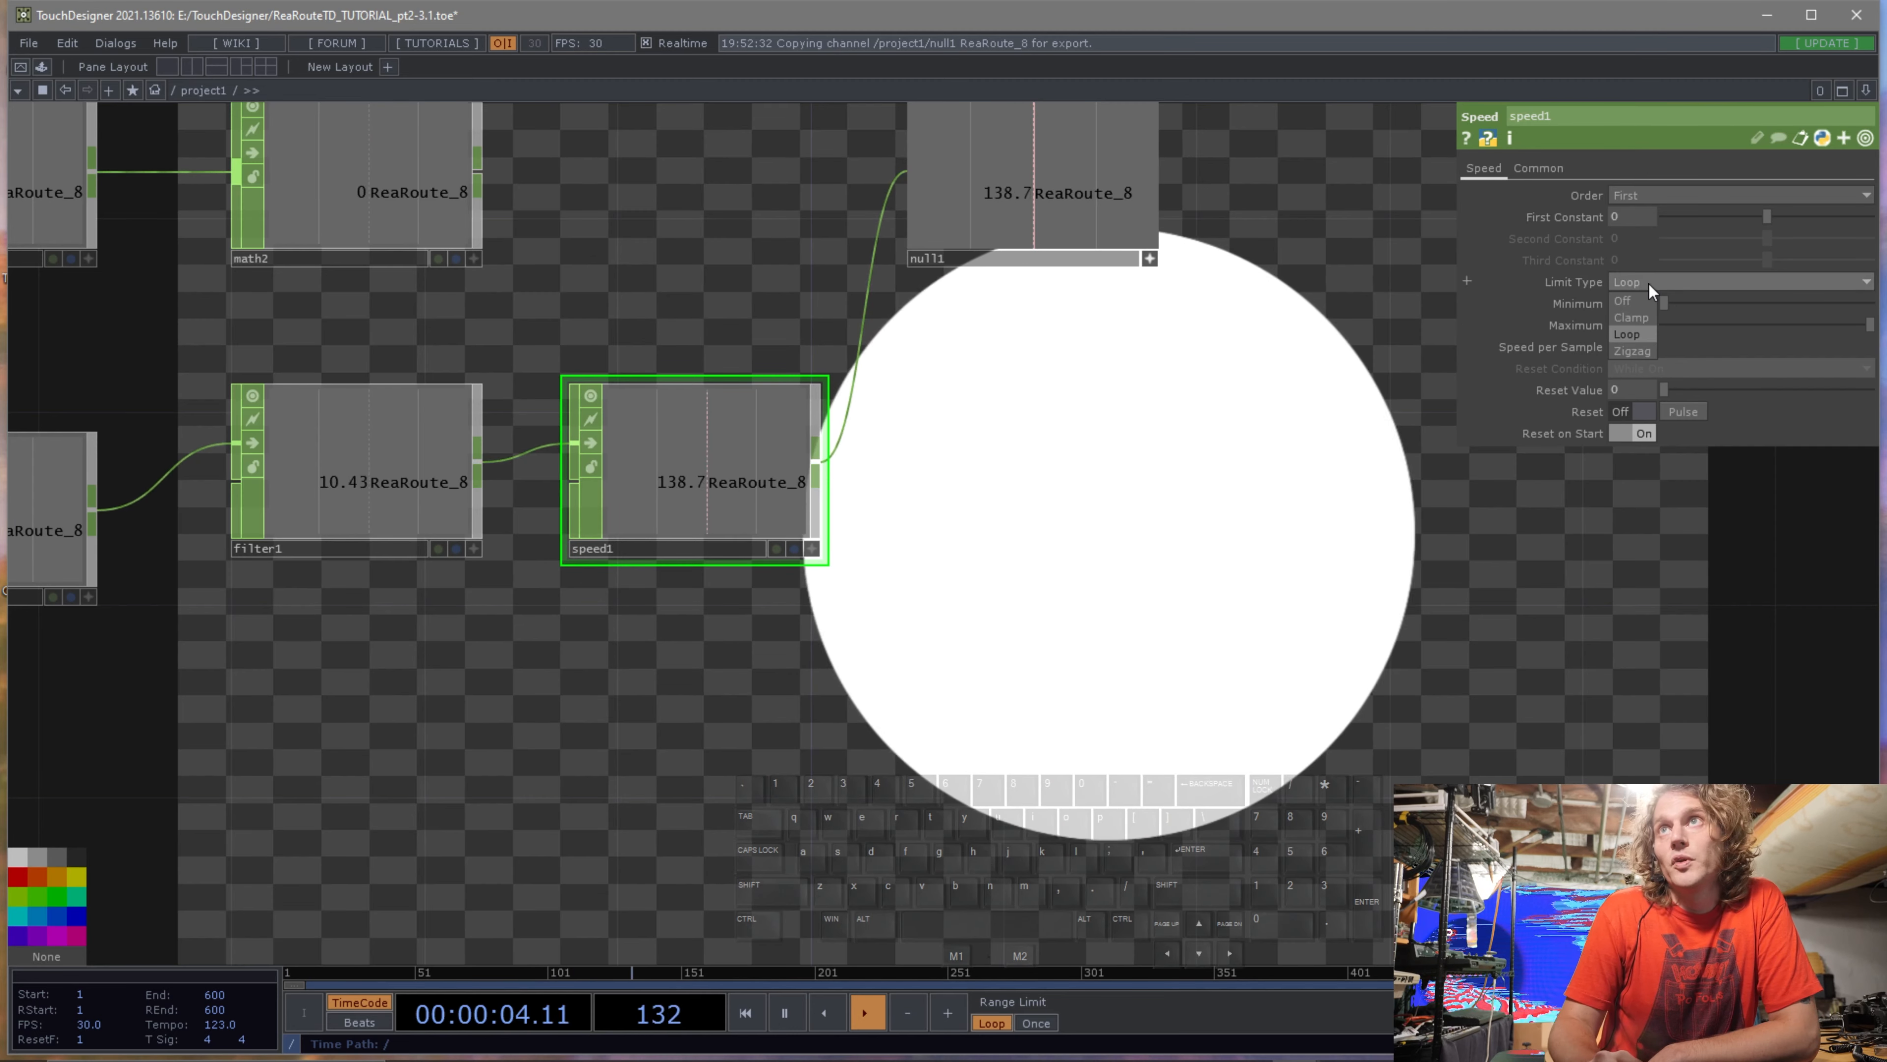
click(1643, 350)
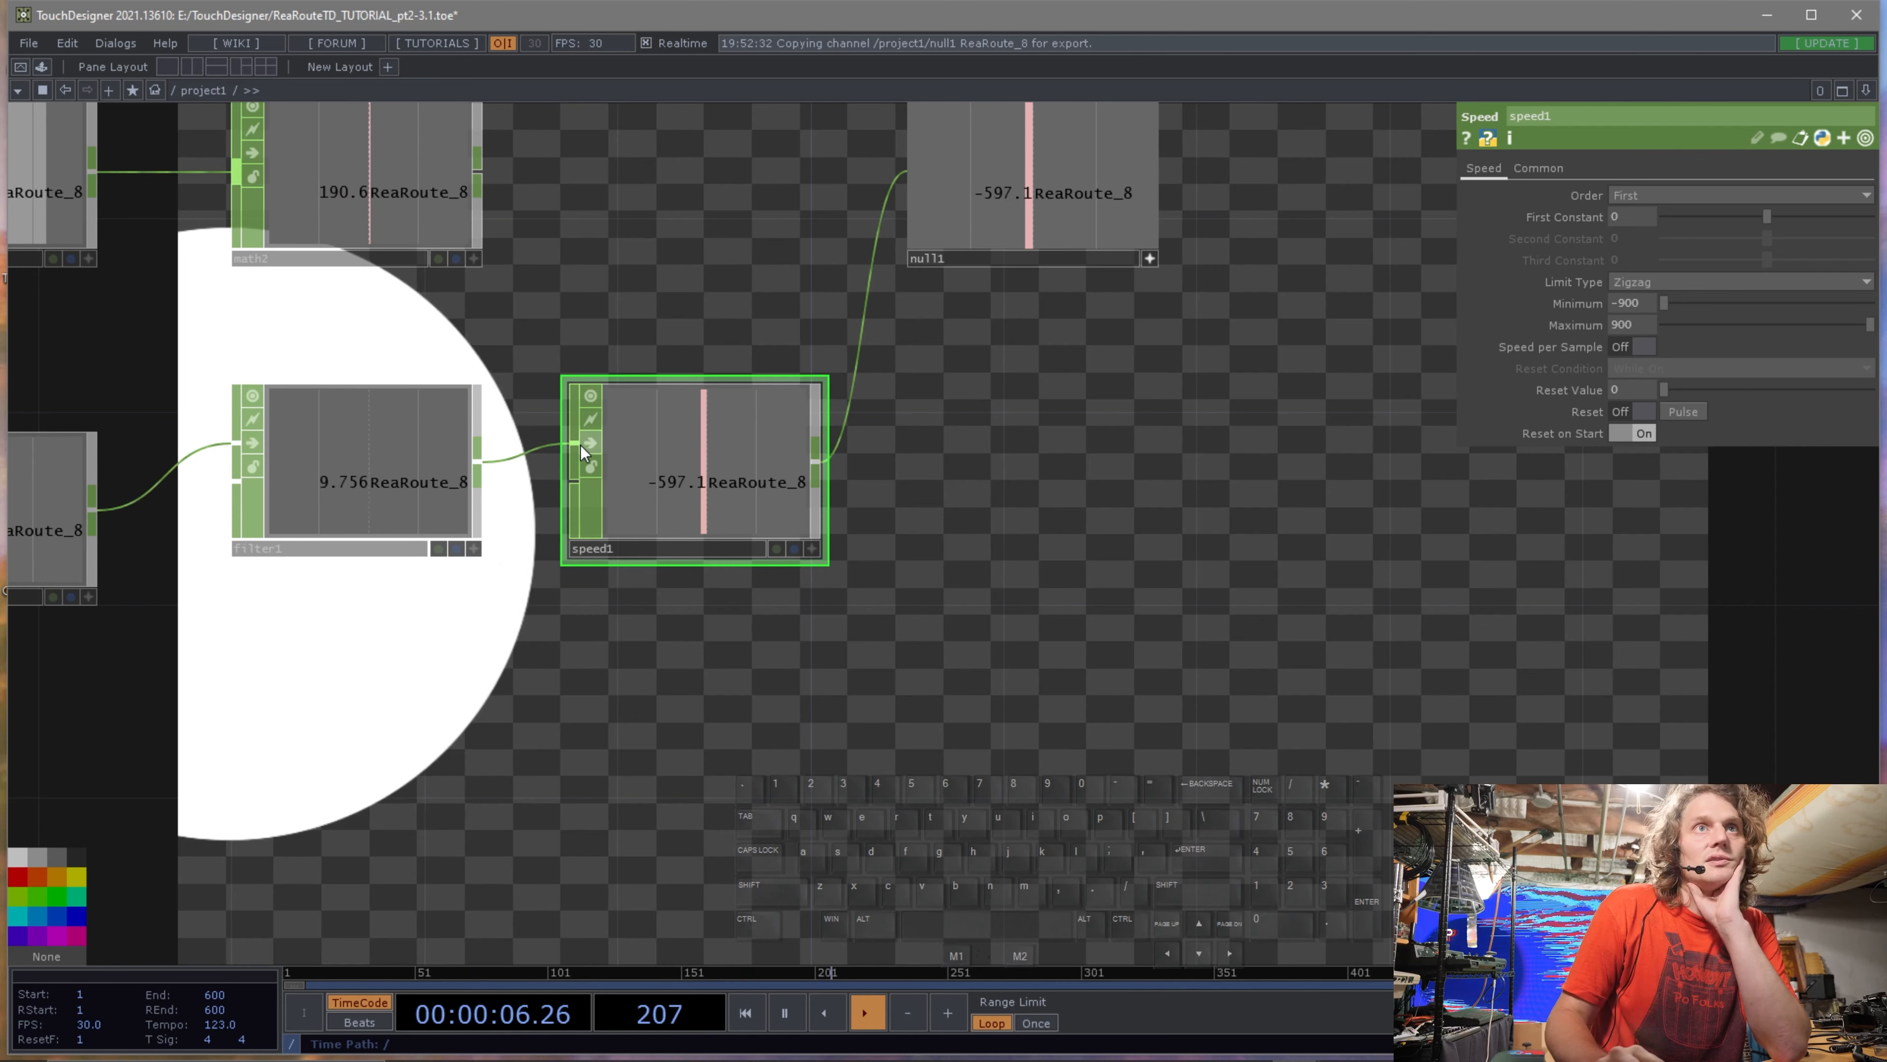
Move the Filter CHOP lower and reconnect its output into the Speed CHOP's input.
drag(338, 473, 326, 669)
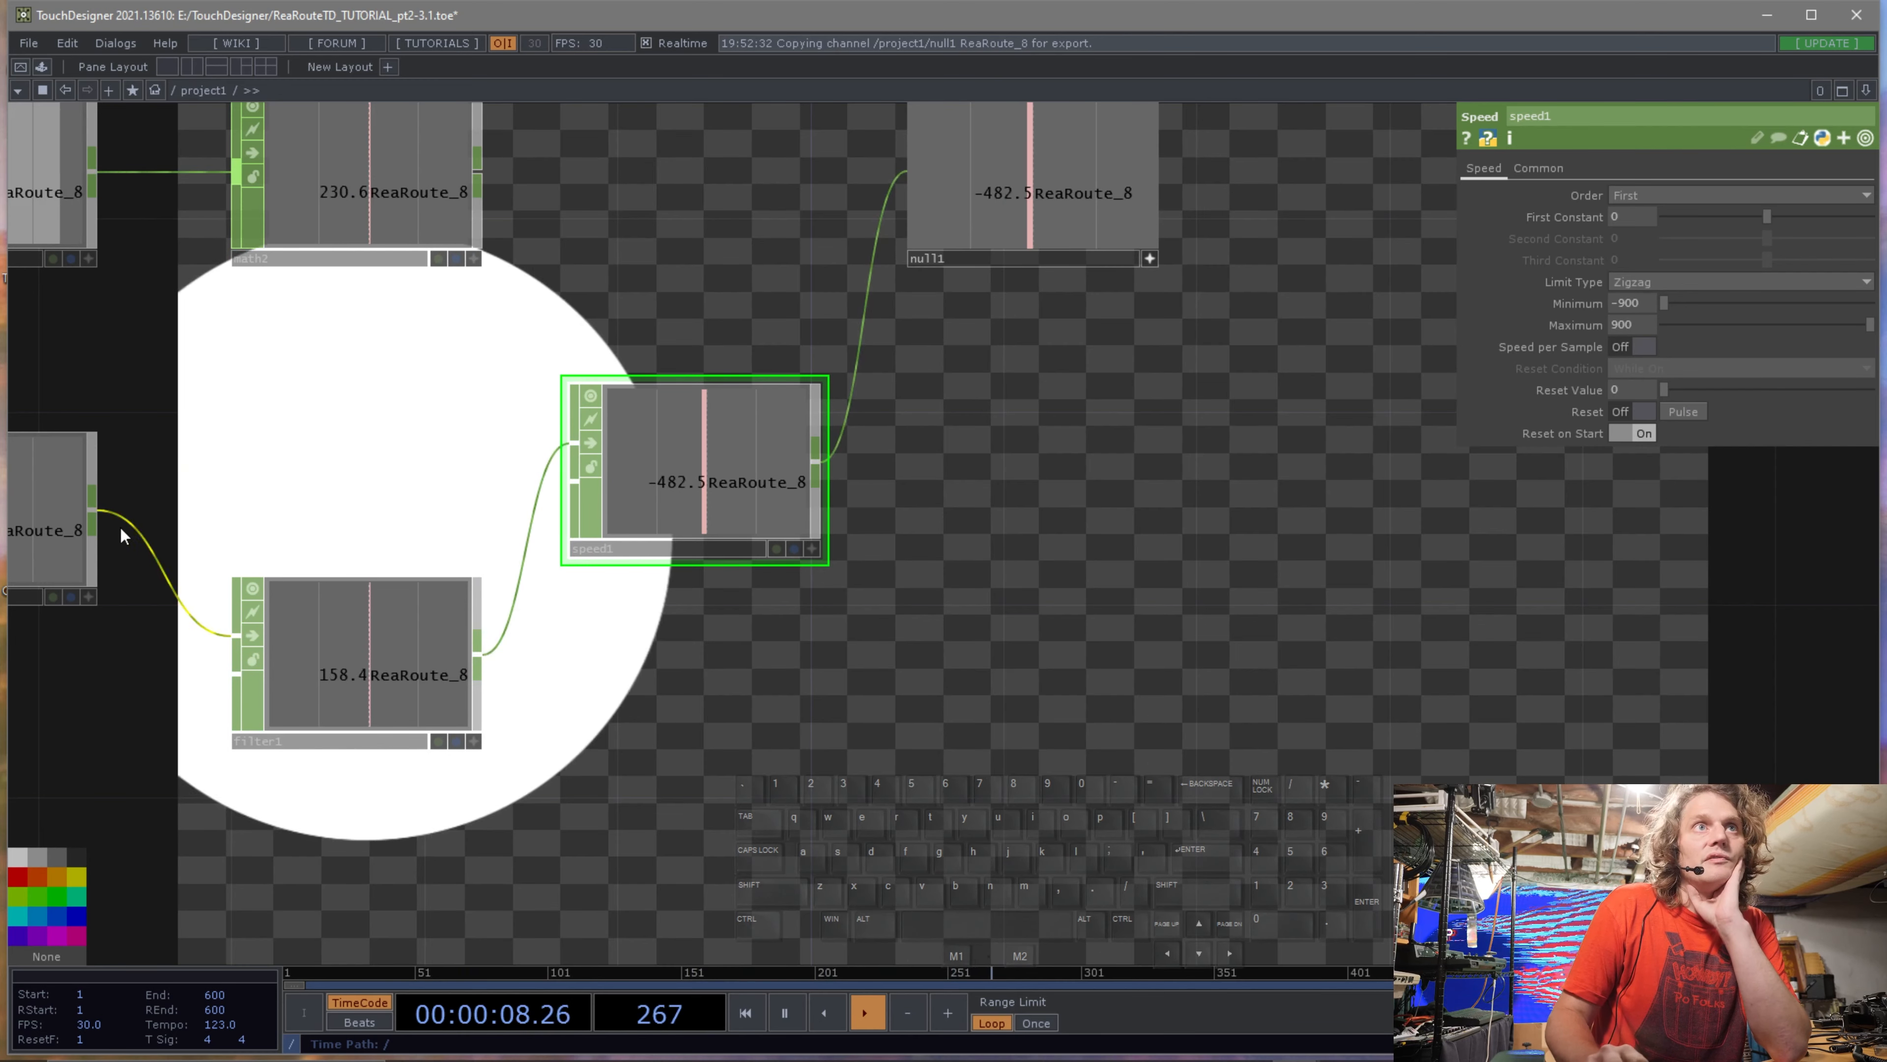
drag(93, 512, 556, 444)
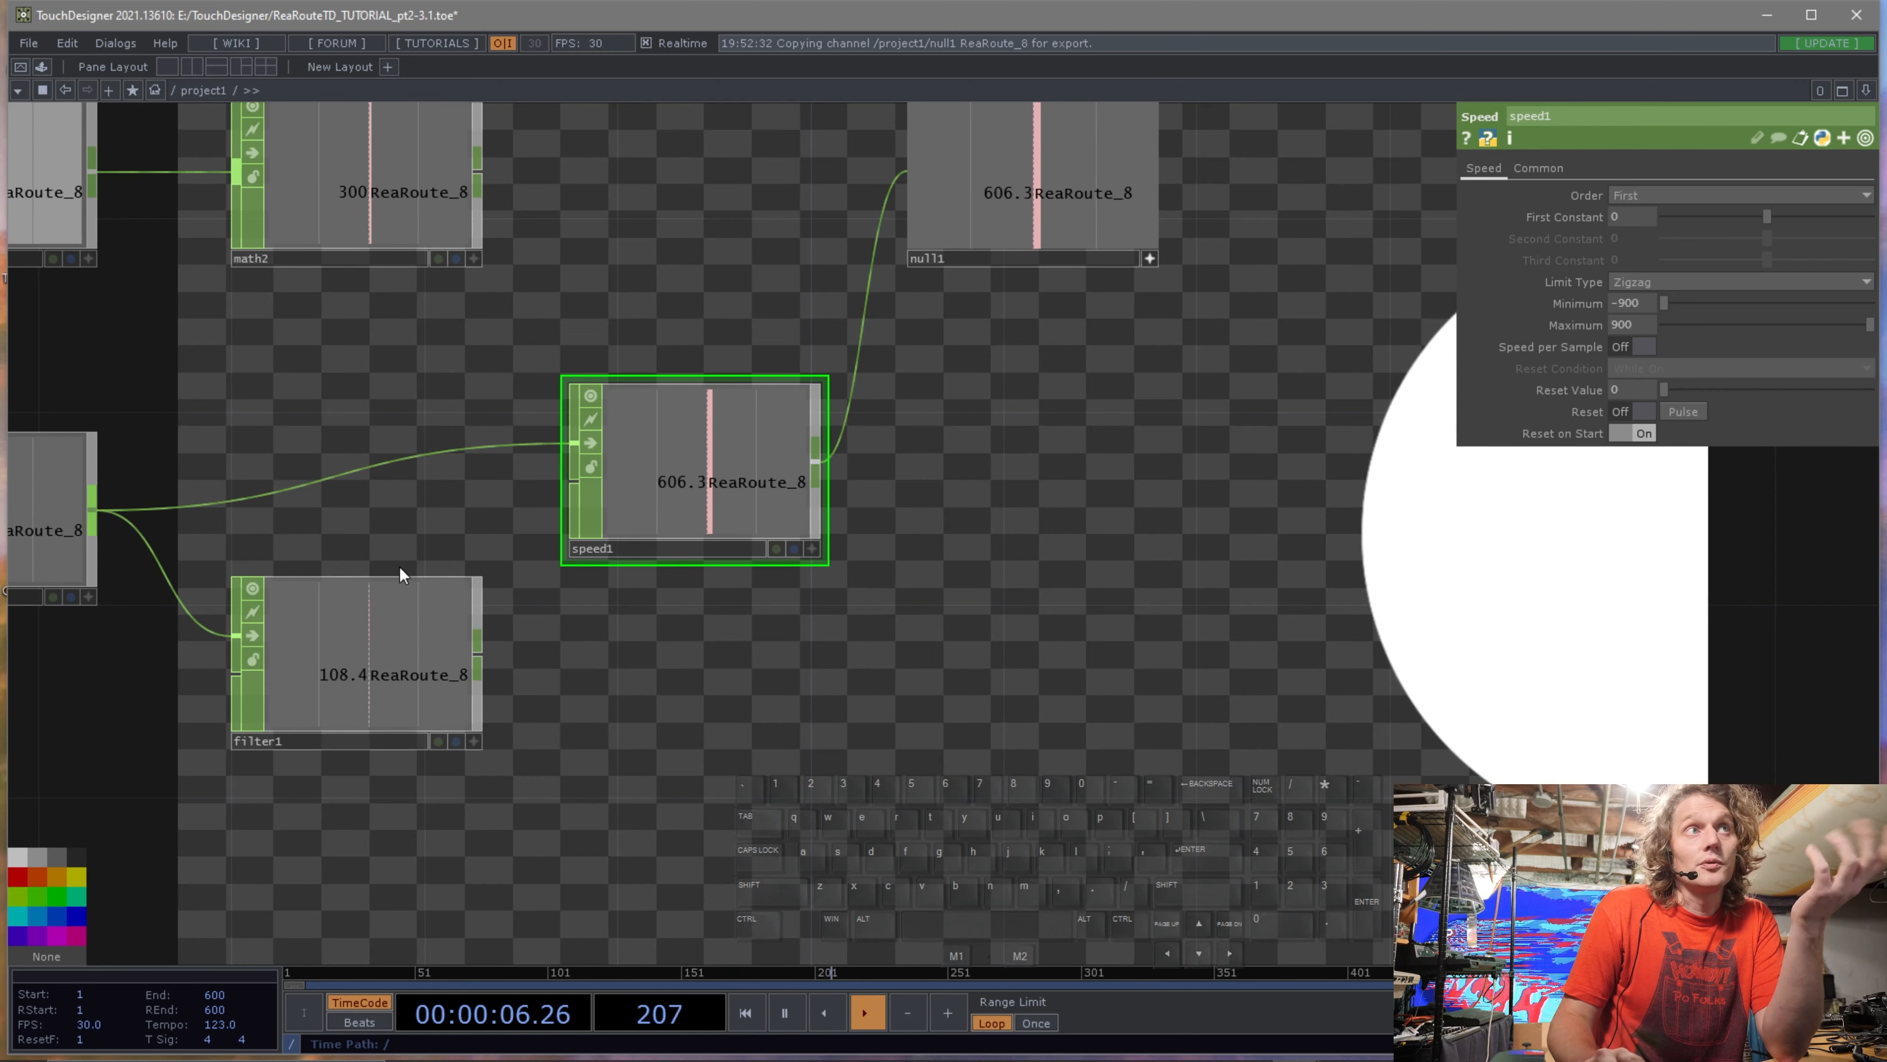
click(481, 657)
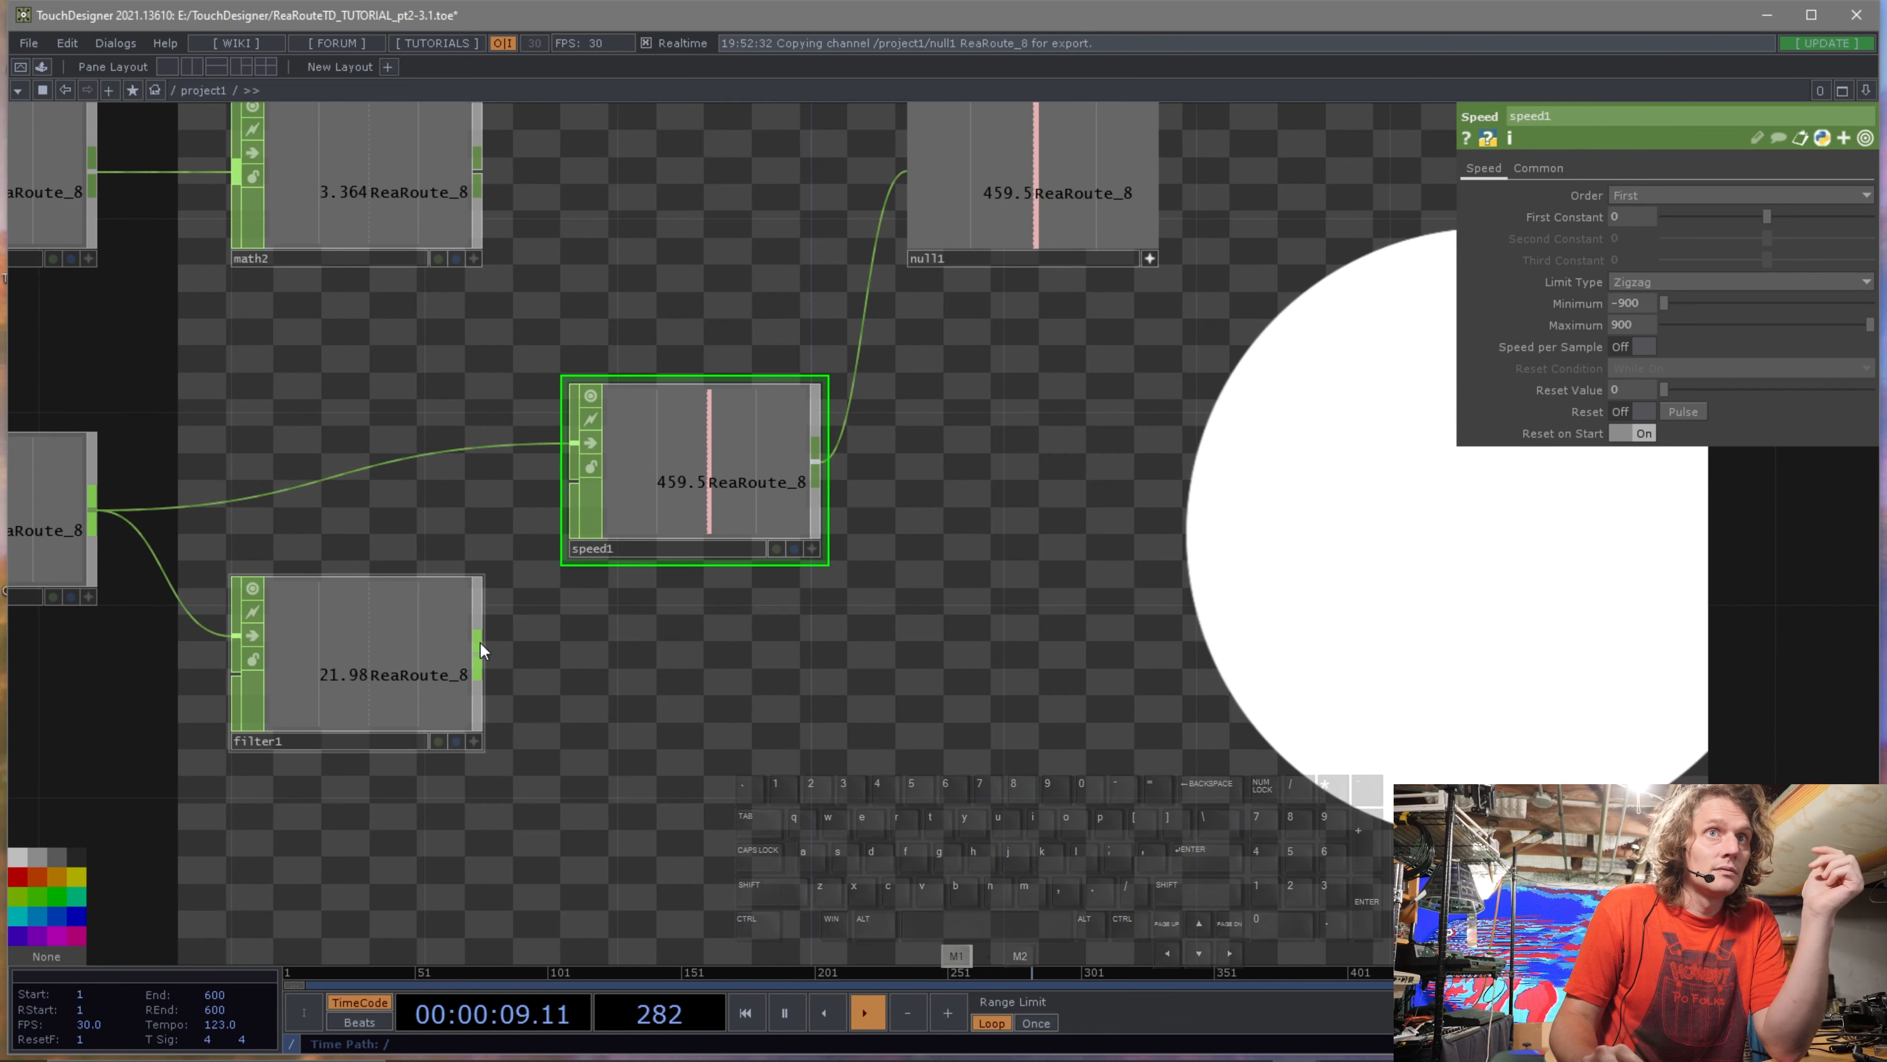
click(476, 448)
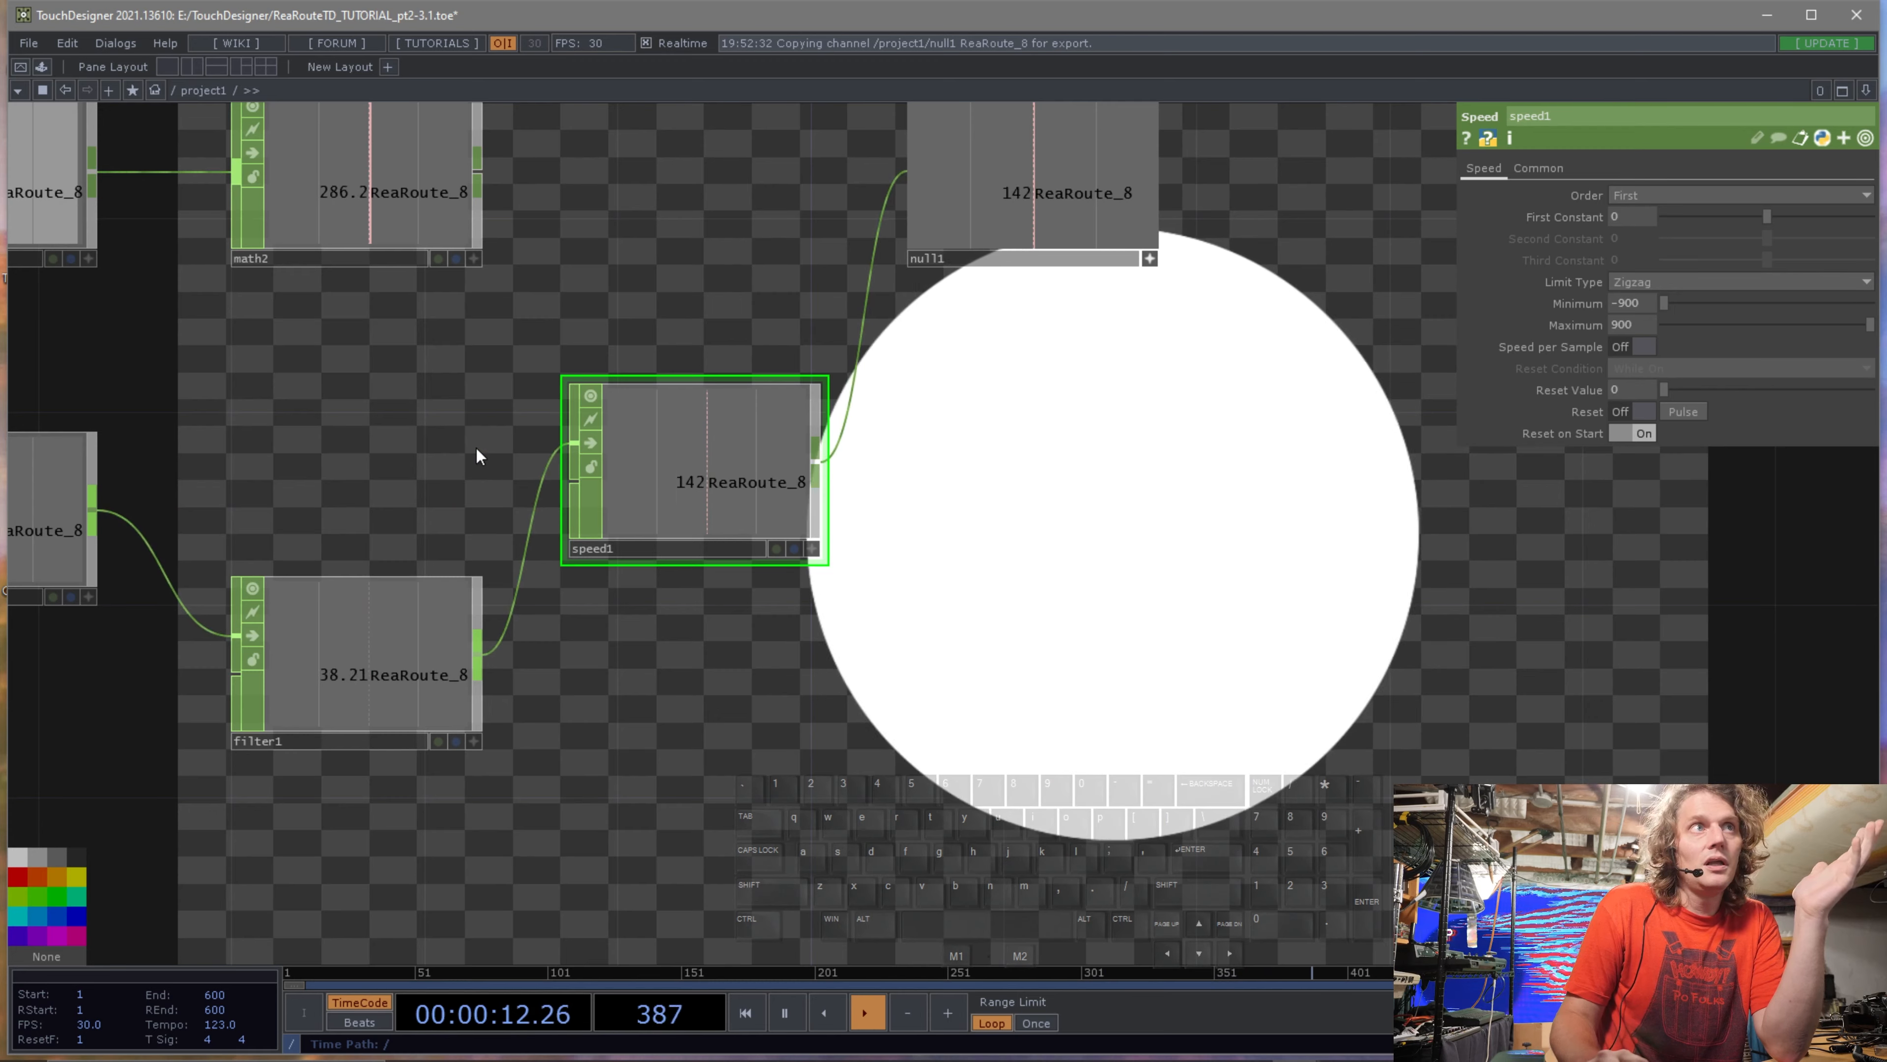